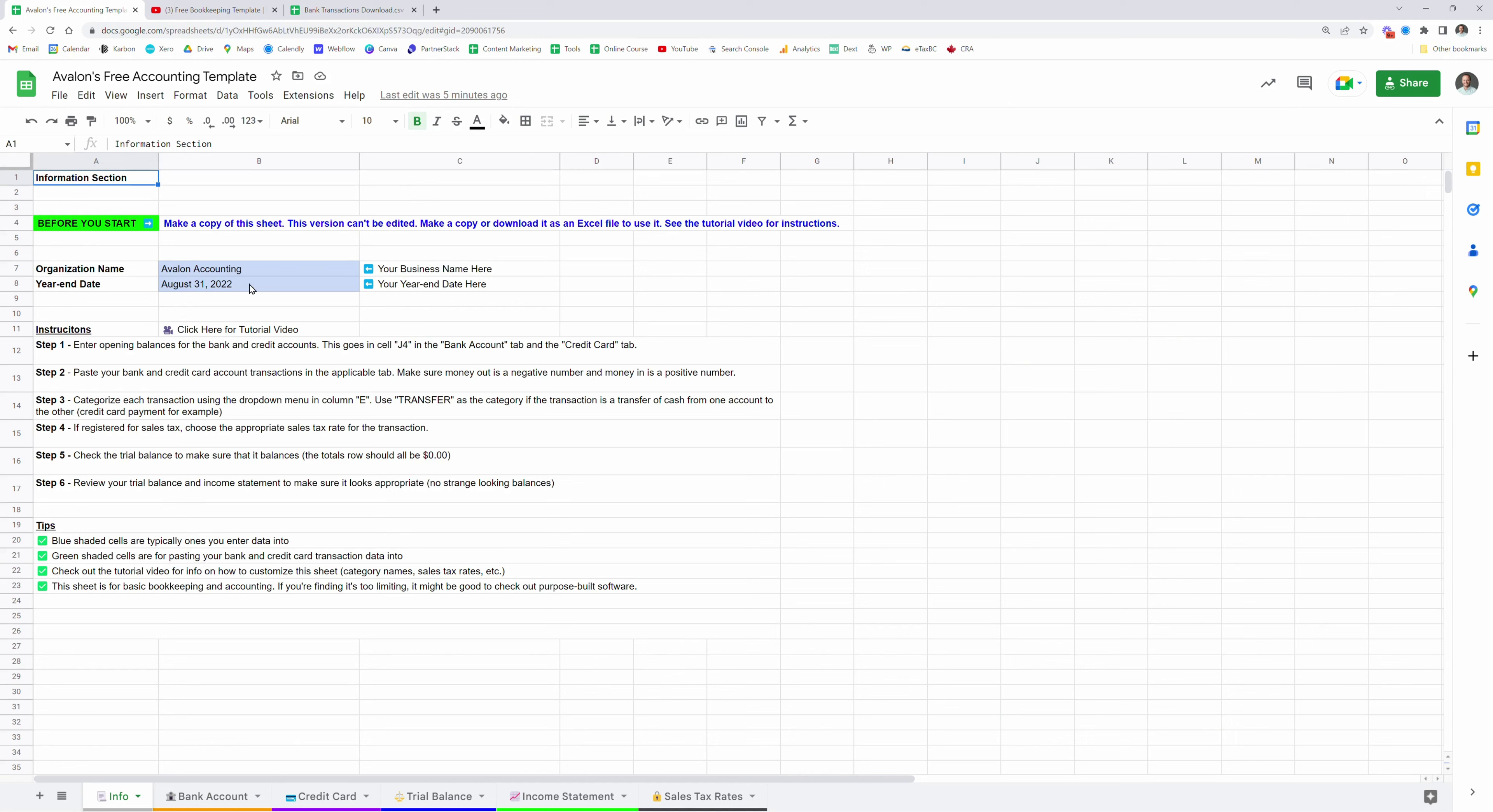
# - Switch to the YouTube bookkeeping template tutorial and skip ahead to its Review the Income Statement chapter
pyautogui.click(212, 9)
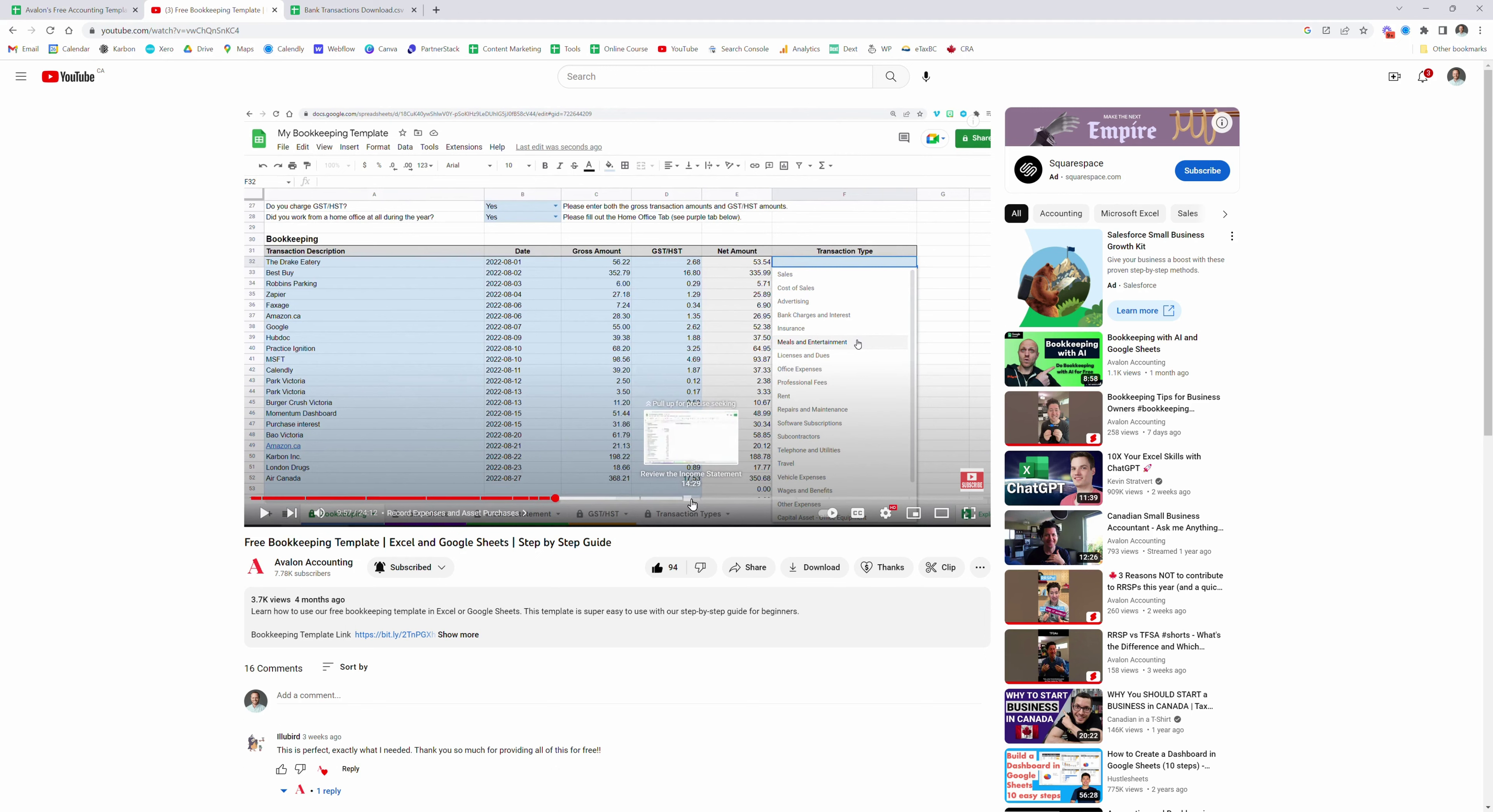
pyautogui.click(691, 499)
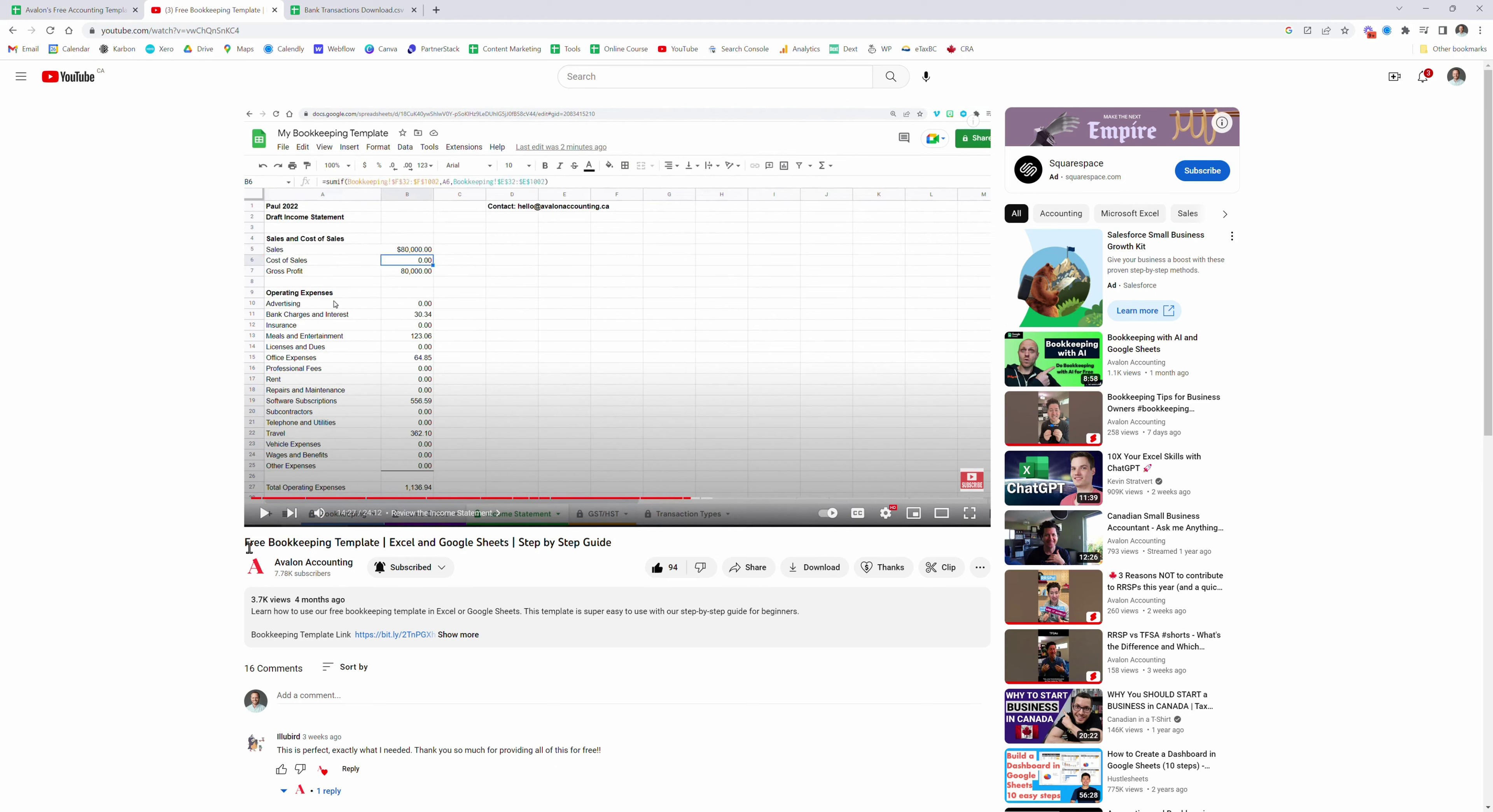
pyautogui.moveTo(353, 525)
# - Return to the accounting template and make a copy named Avalon's Free Accounting Template Copy in the Accounting Sheet folder
pyautogui.hotkey('ctrl', '1')
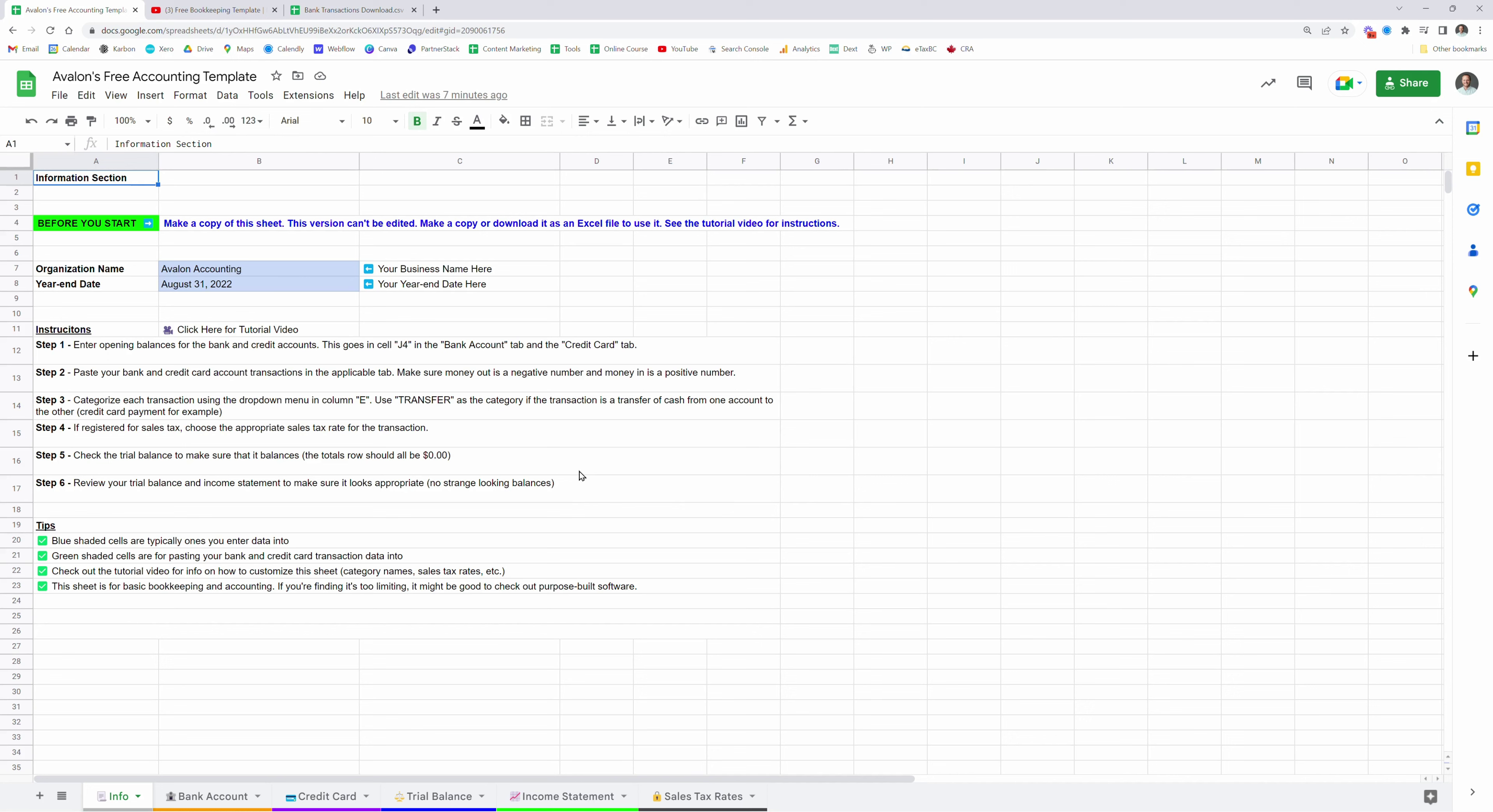
pyautogui.click(60, 96)
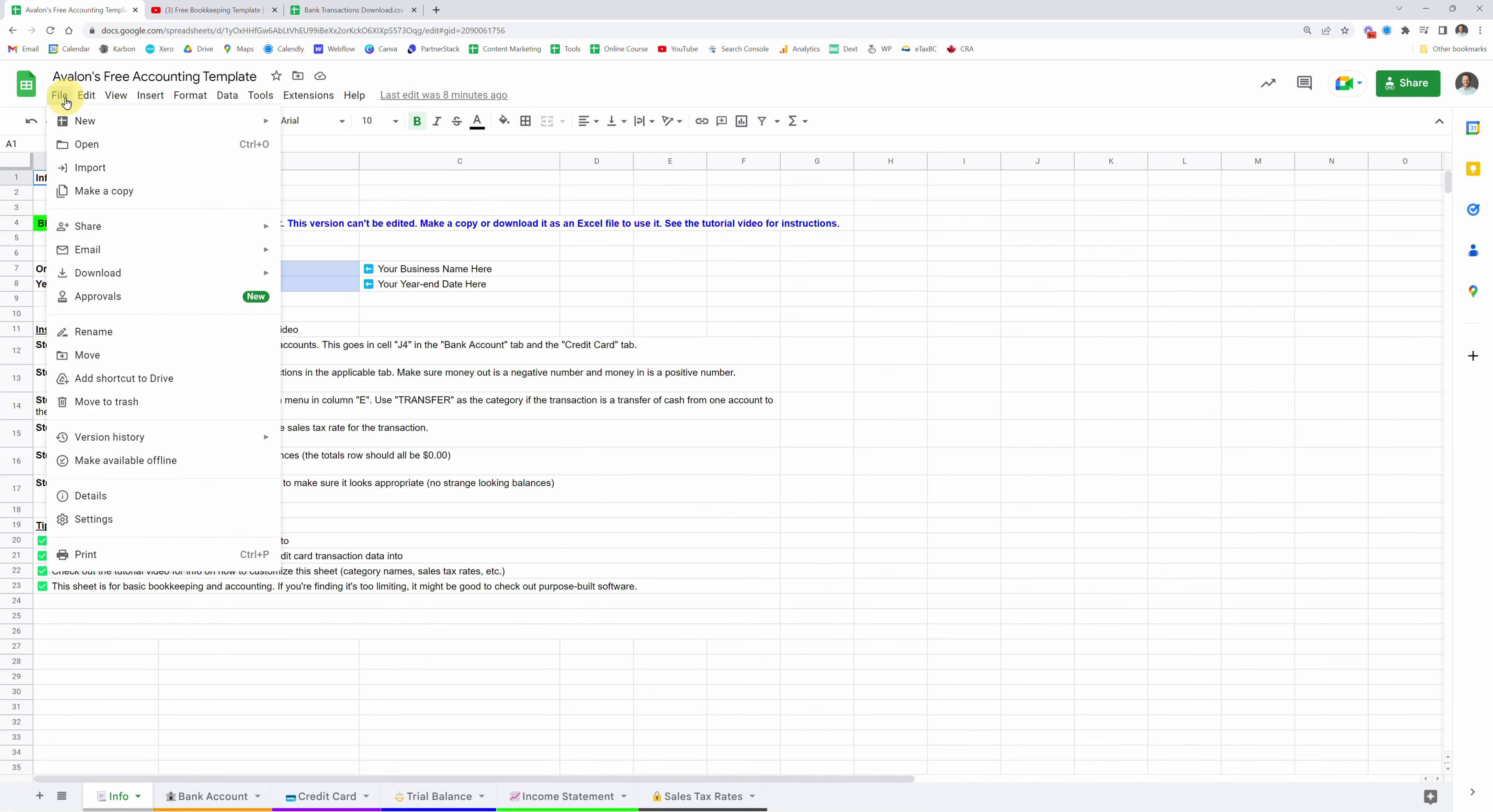
pyautogui.click(104, 191)
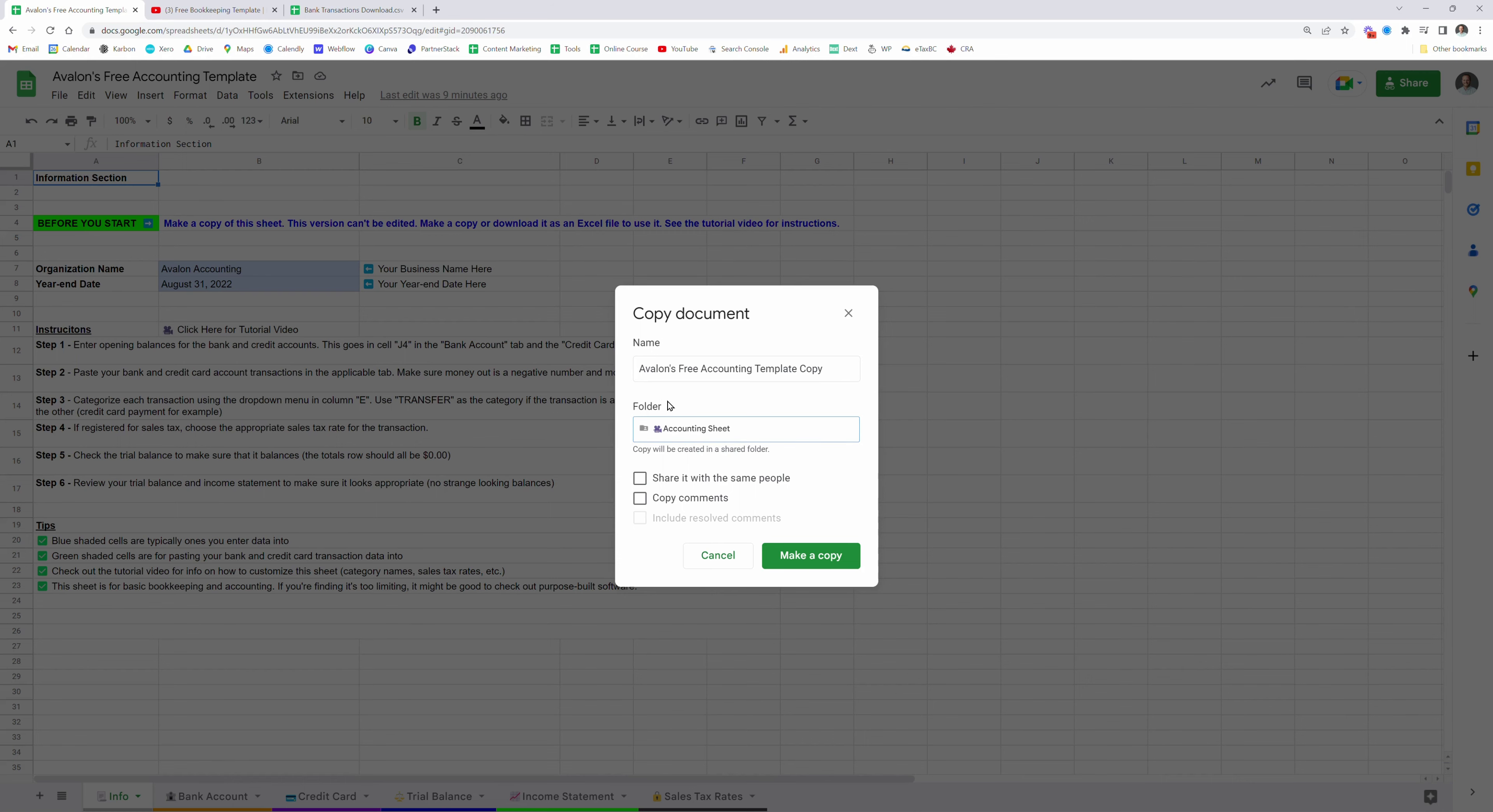
pyautogui.click(810, 563)
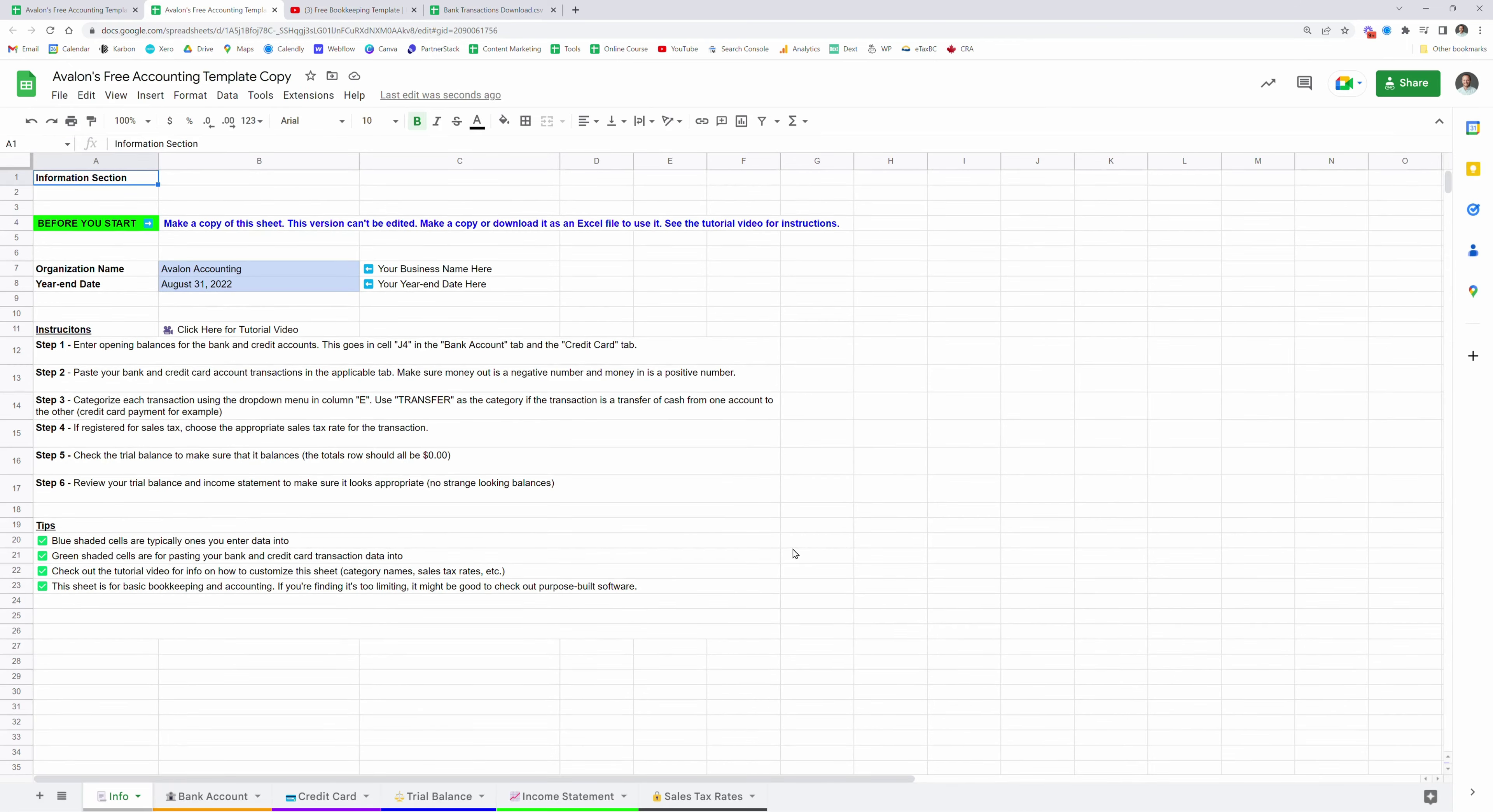
# - Go back to the original template and look at its options for copying and downloading the file
pyautogui.click(110, 11)
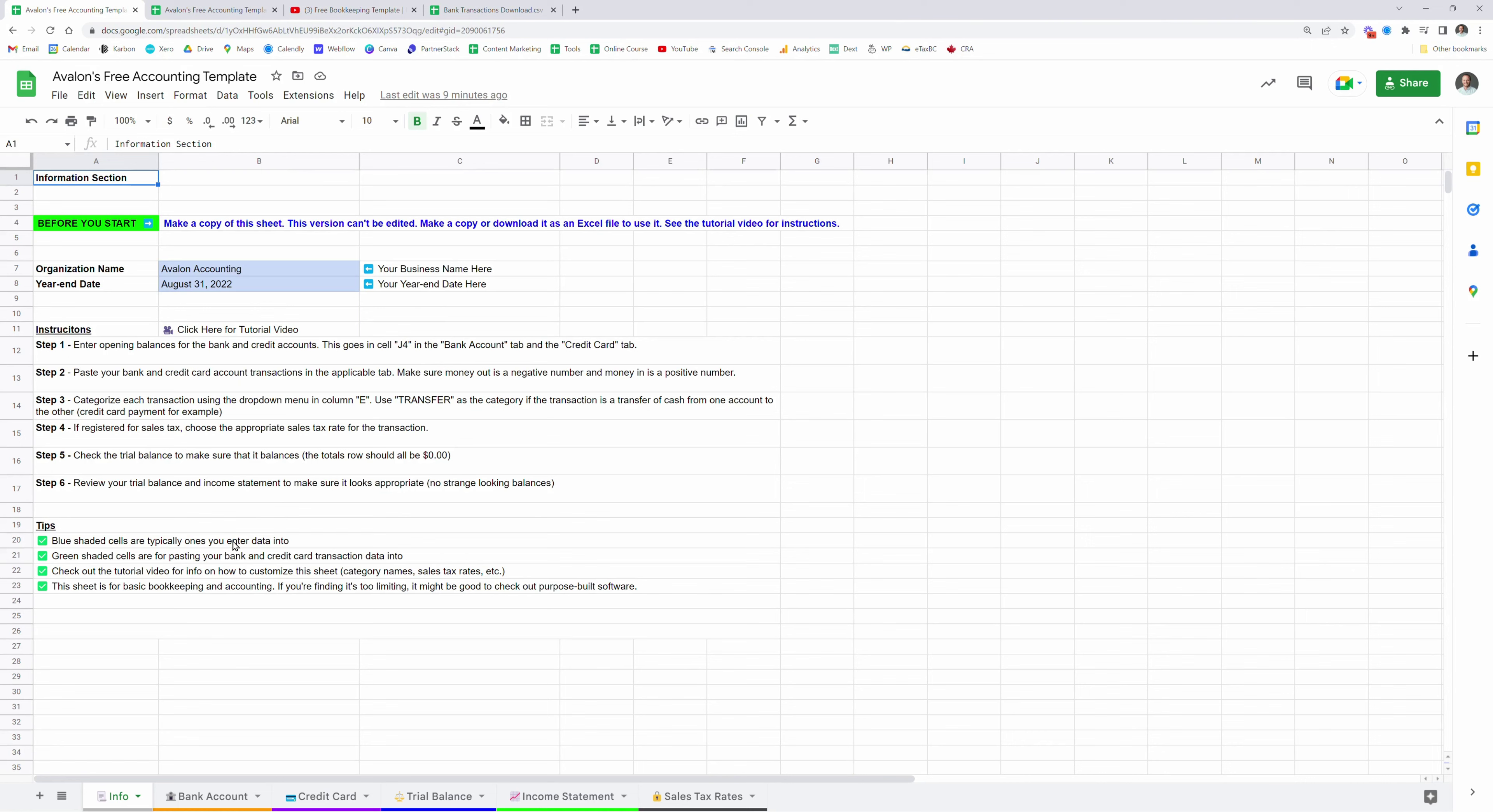
pyautogui.click(59, 95)
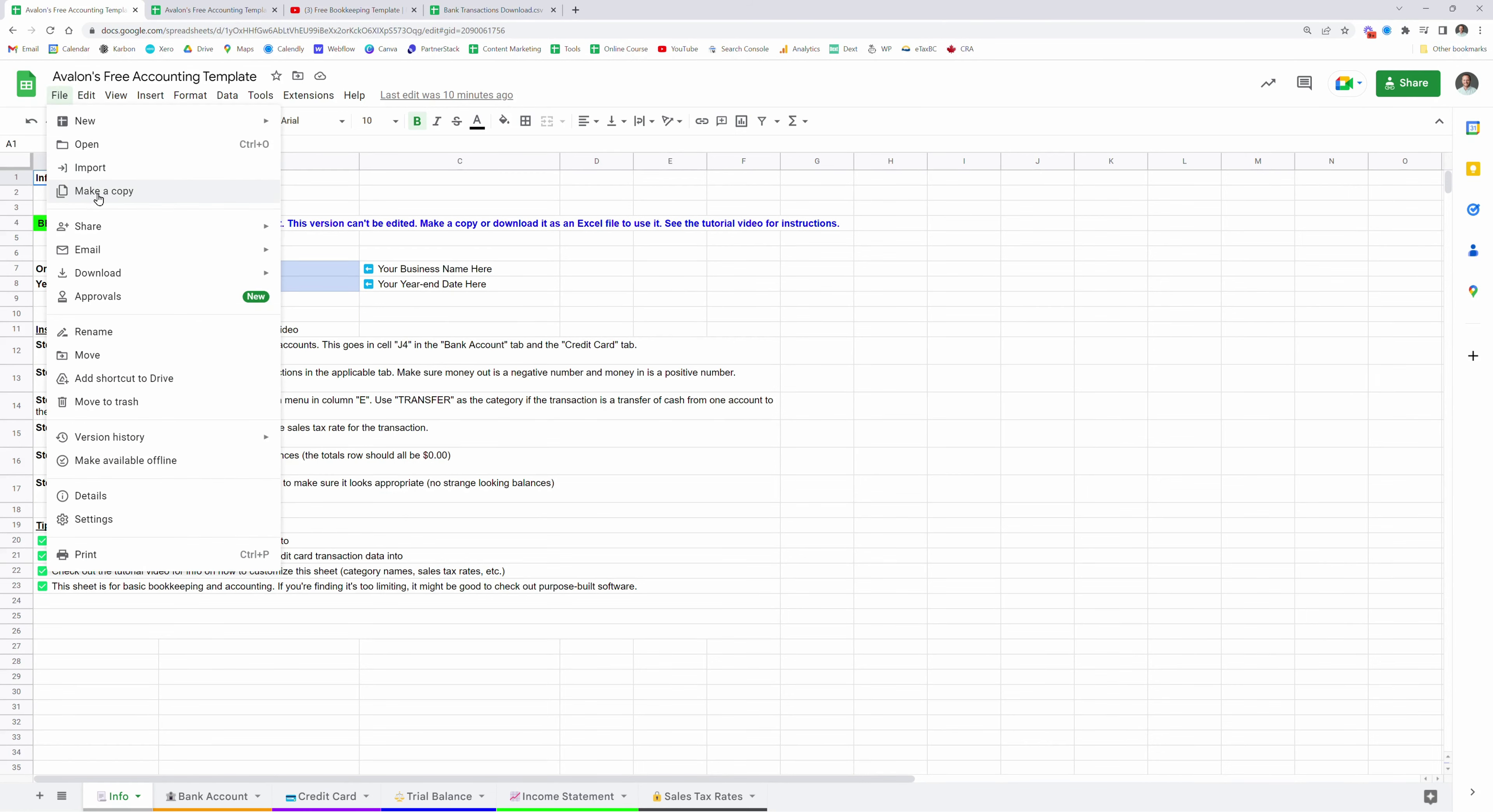
pyautogui.moveTo(119, 278)
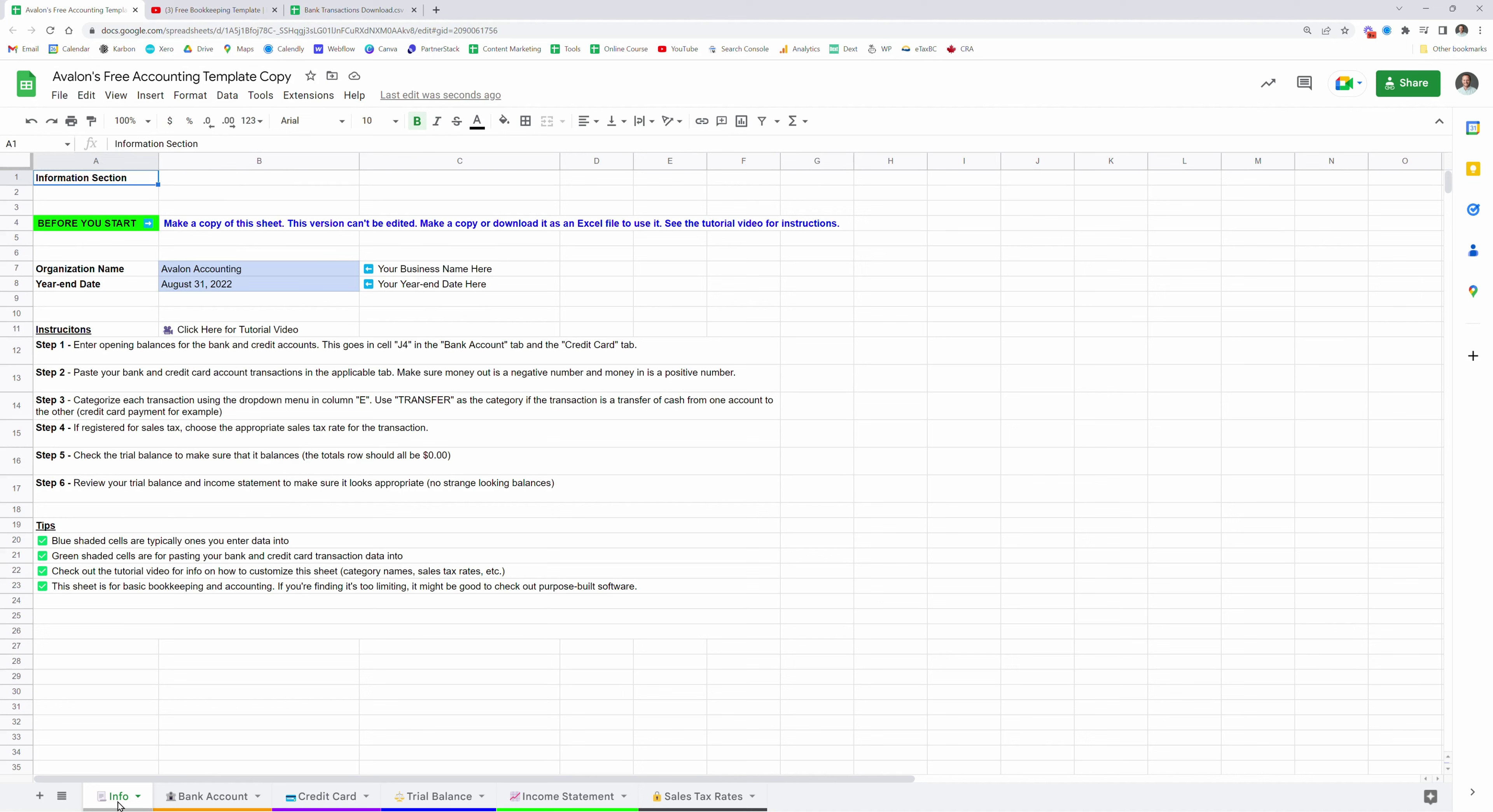
# - In the copy, review the tutorial link, organization name and year-end date on the Info sheet, and view the Bank Account sheet
pyautogui.click(263, 334)
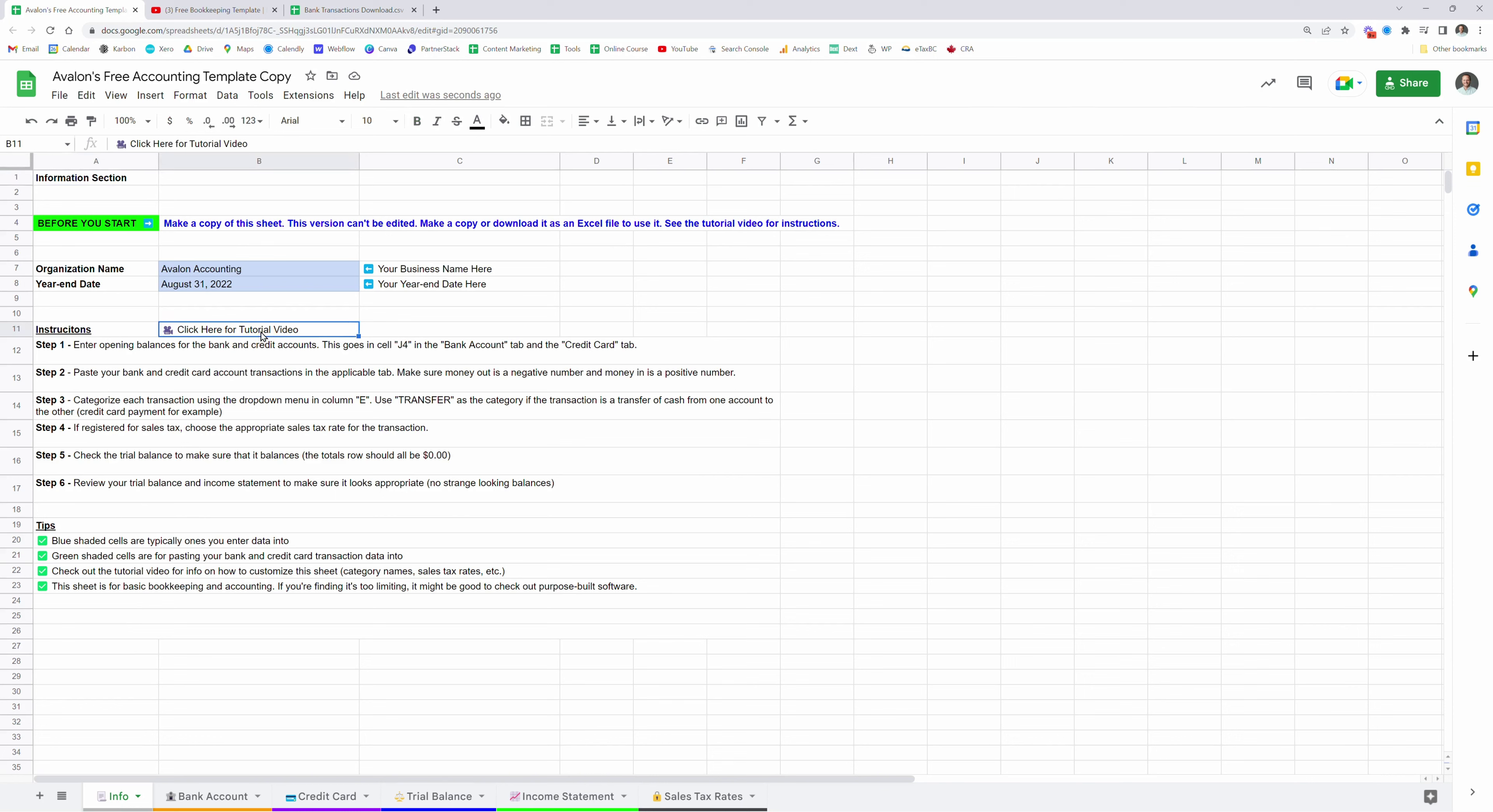
pyautogui.moveTo(233, 275); pyautogui.dragTo(234, 288)
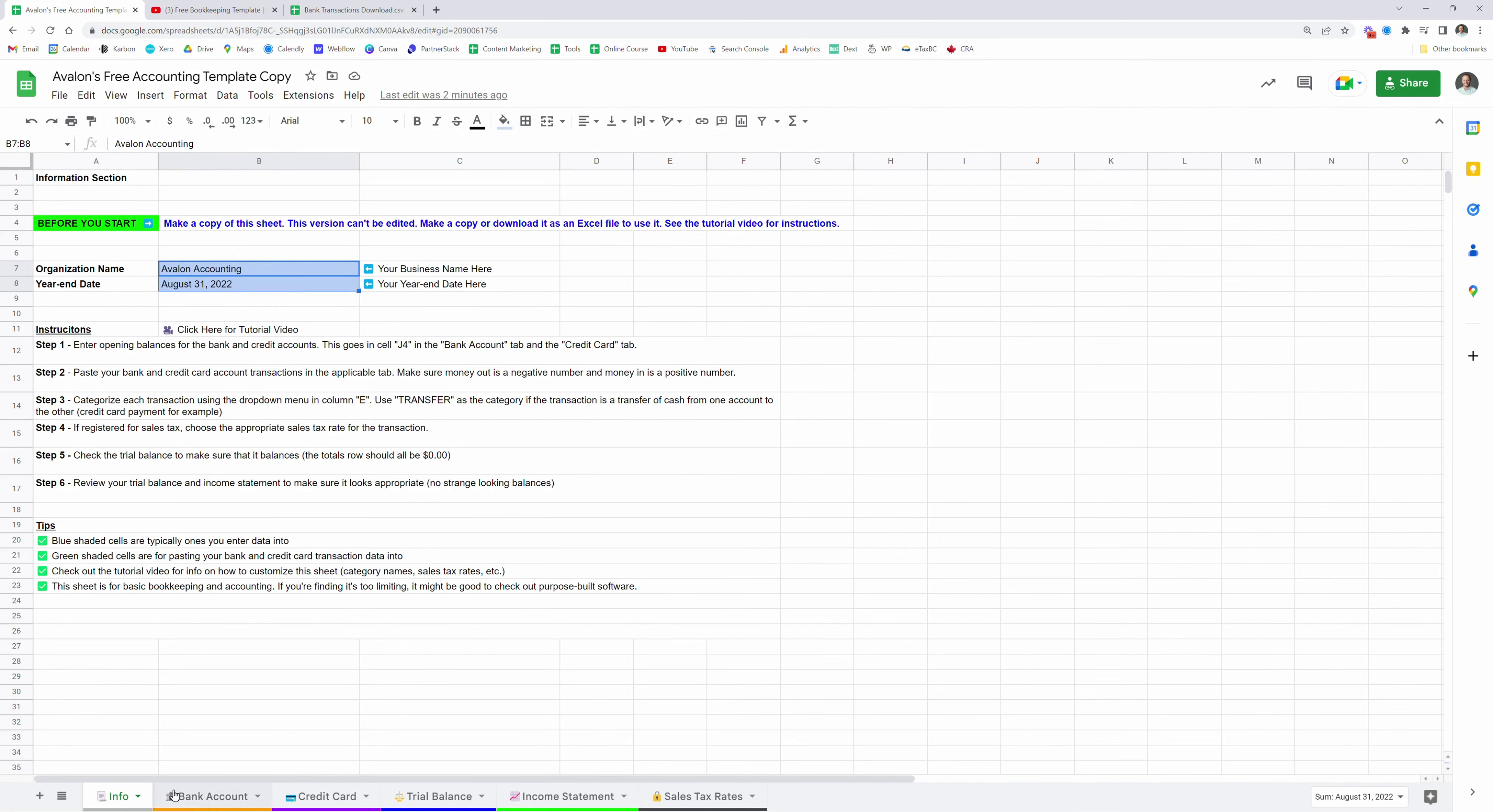
pyautogui.click(197, 800)
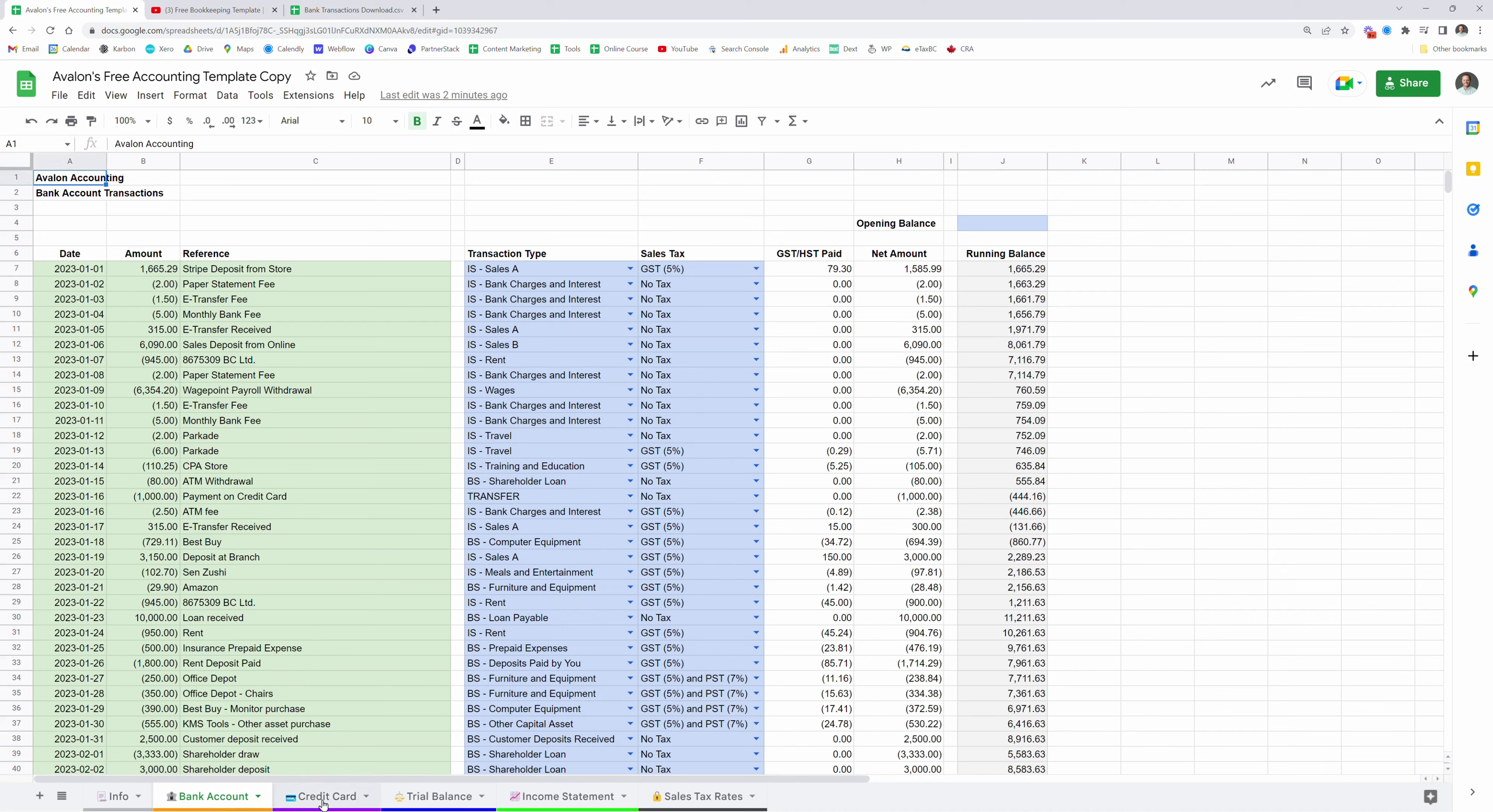
# - Examine the Trial Balance sheet's total of transactions for all accounts and its statement date
pyautogui.click(417, 798)
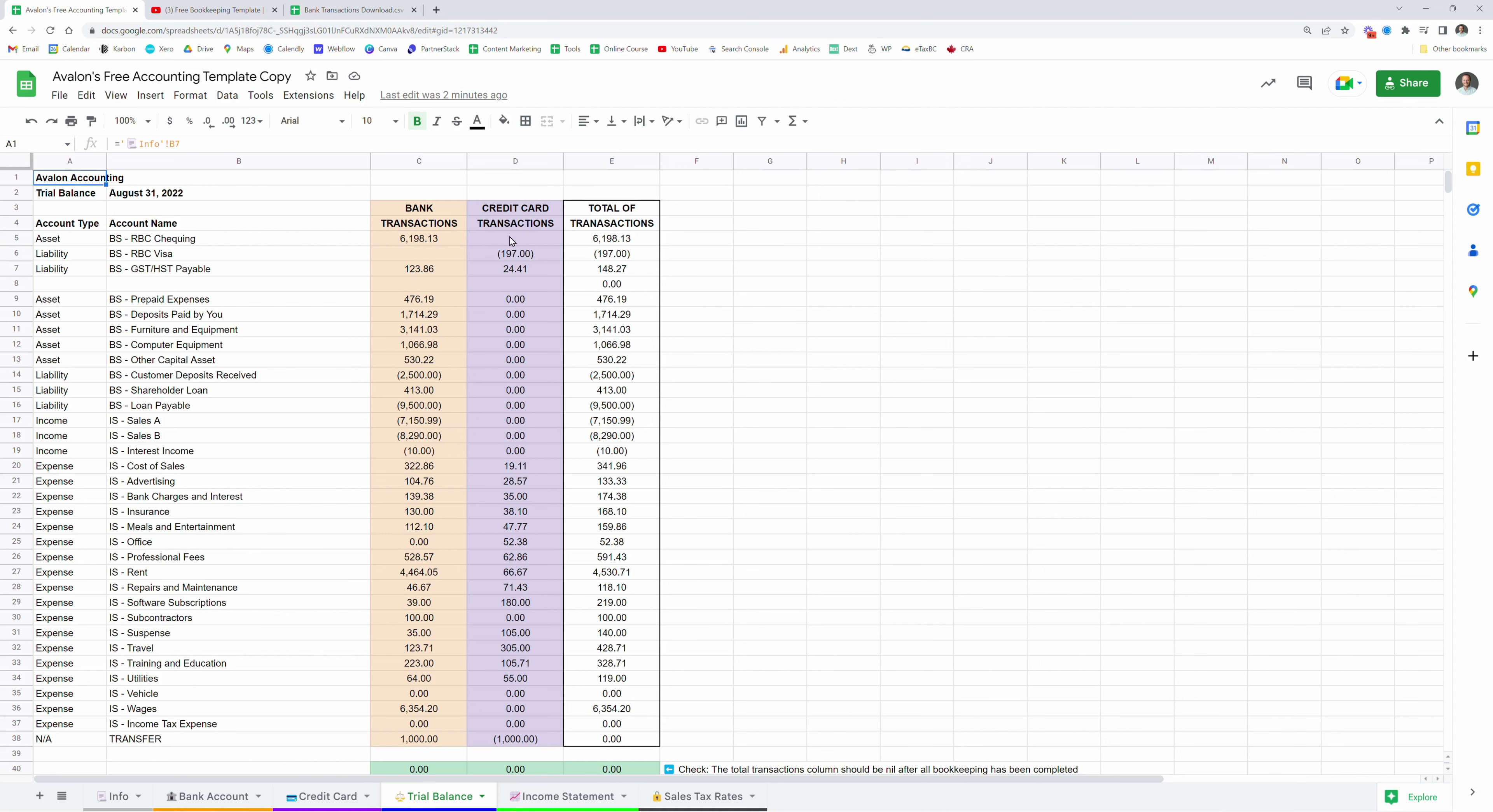
pyautogui.moveTo(594, 243); pyautogui.dragTo(600, 741)
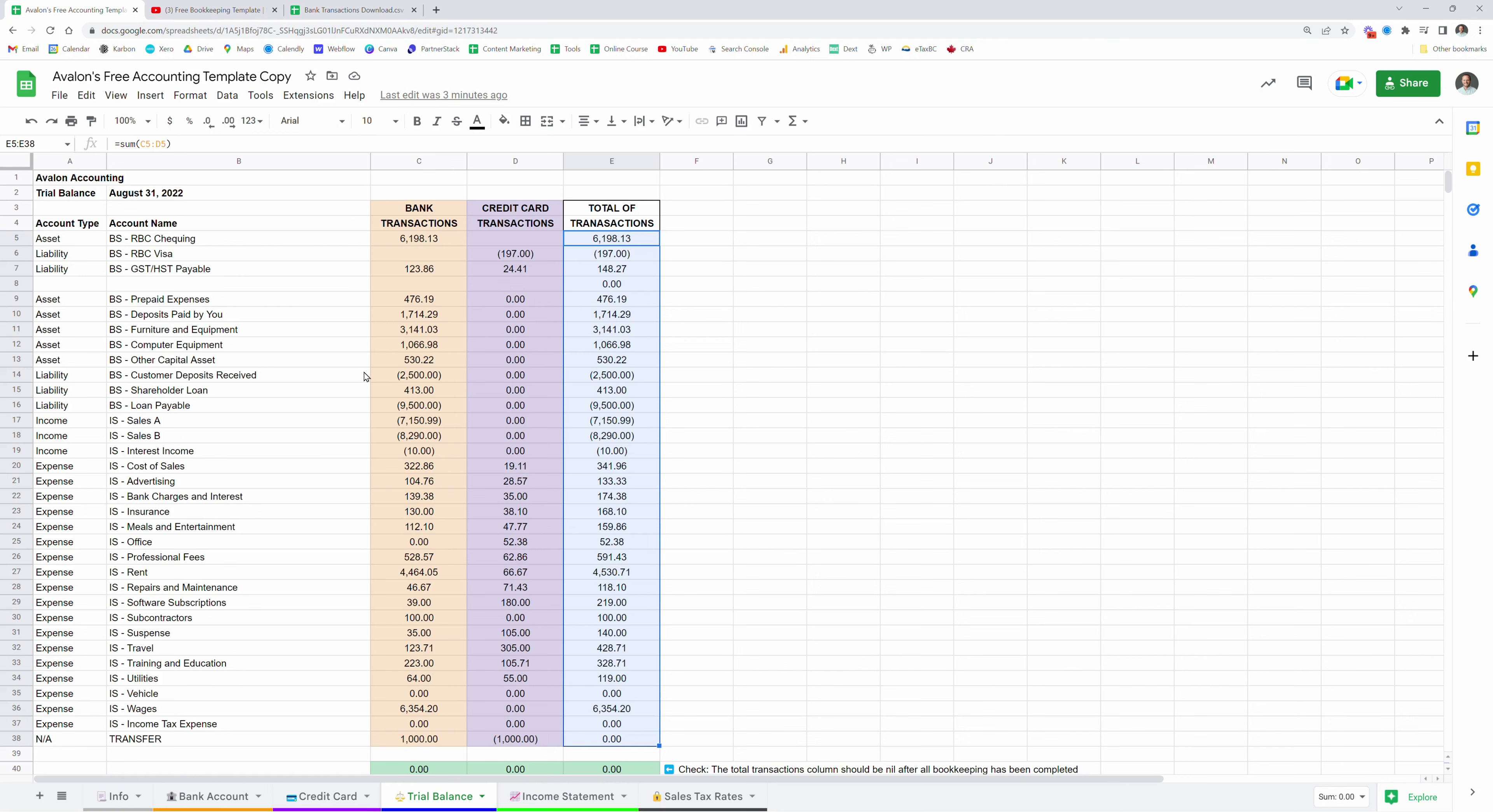
pyautogui.click(130, 195)
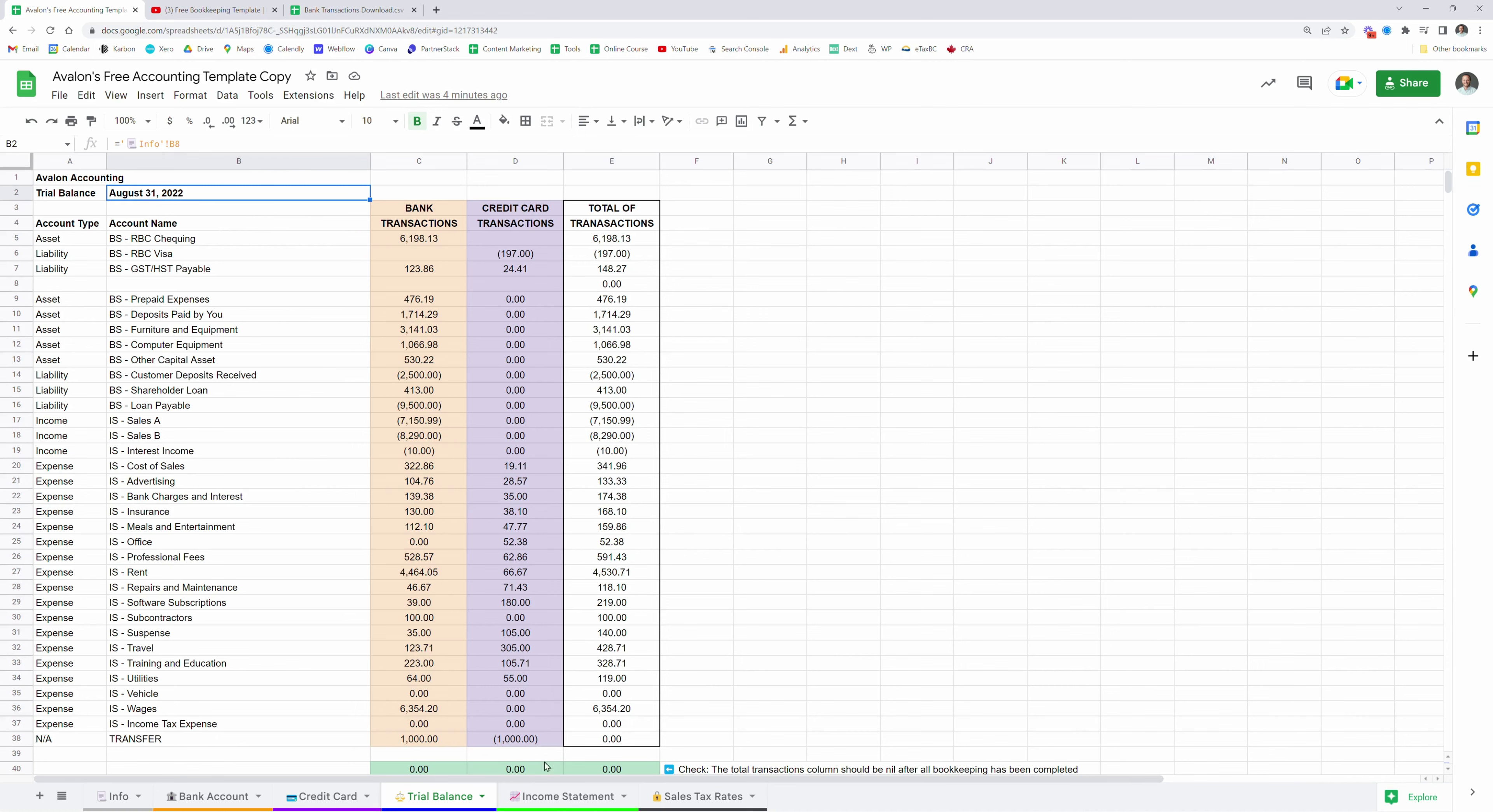
# - Review the Income Statement's sales, expenses and net income against the Trial Balance, and open the Sales Tax Rates sheet
pyautogui.click(559, 803)
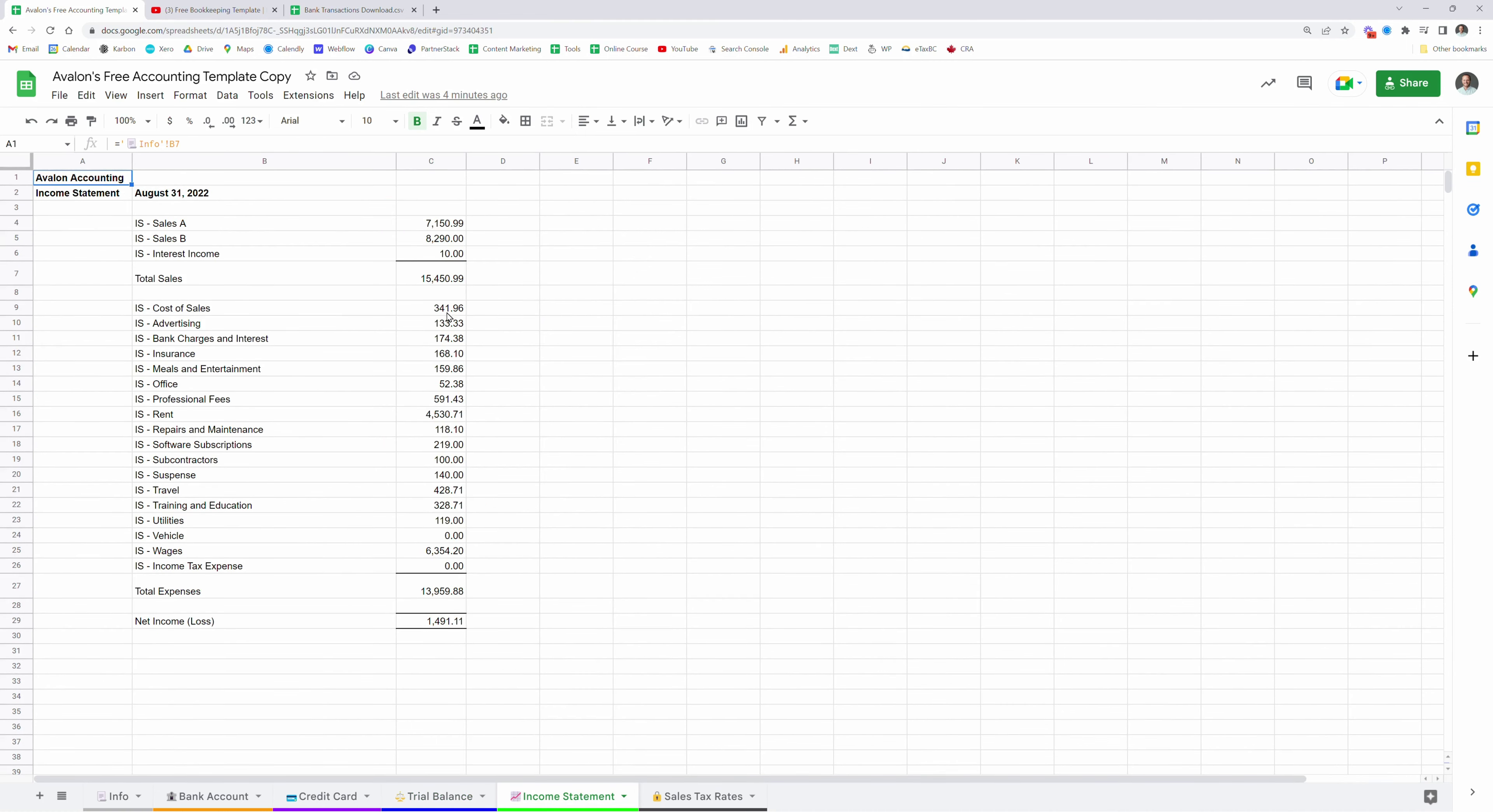
pyautogui.click(440, 797)
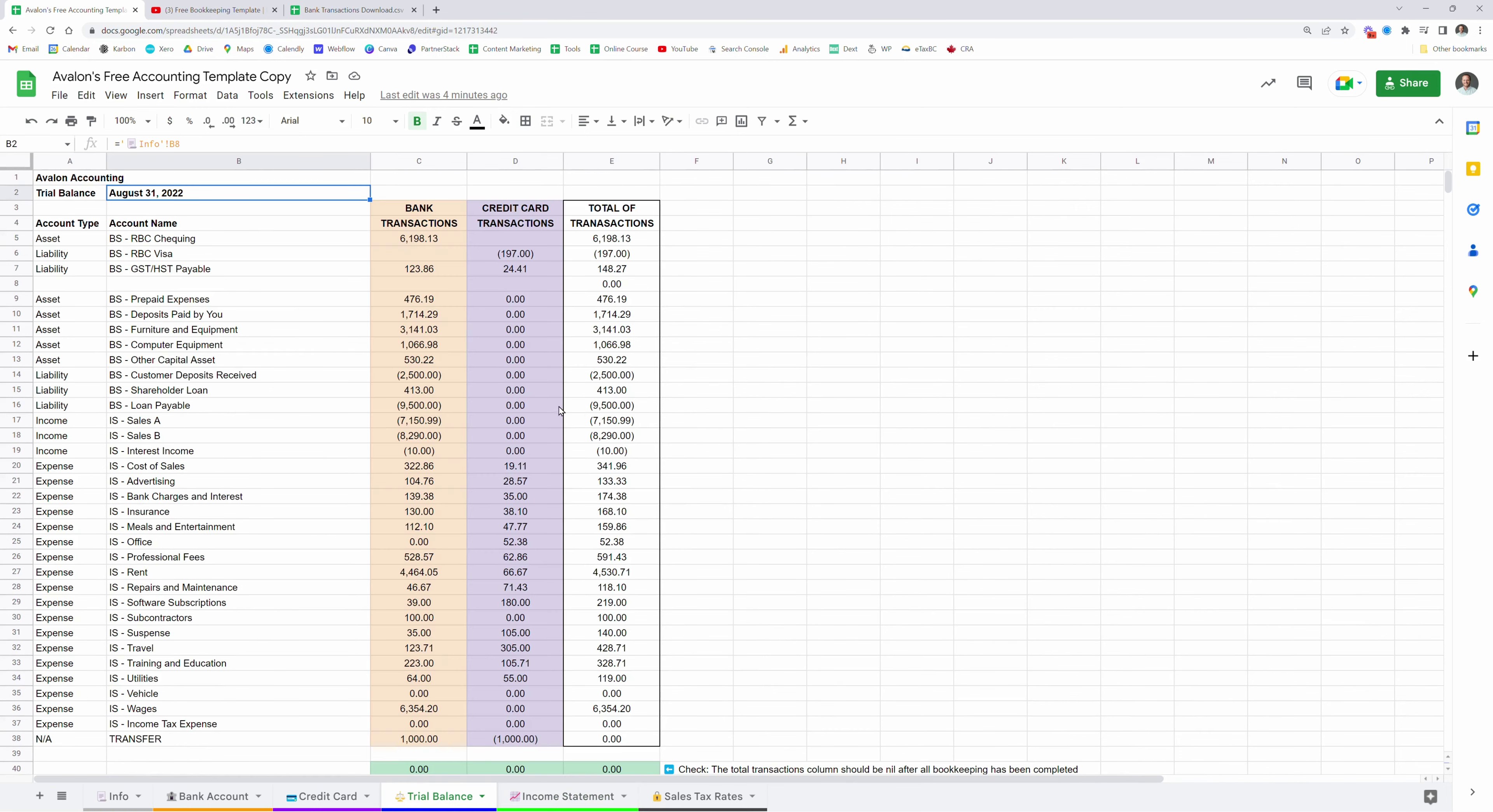
pyautogui.click(546, 803)
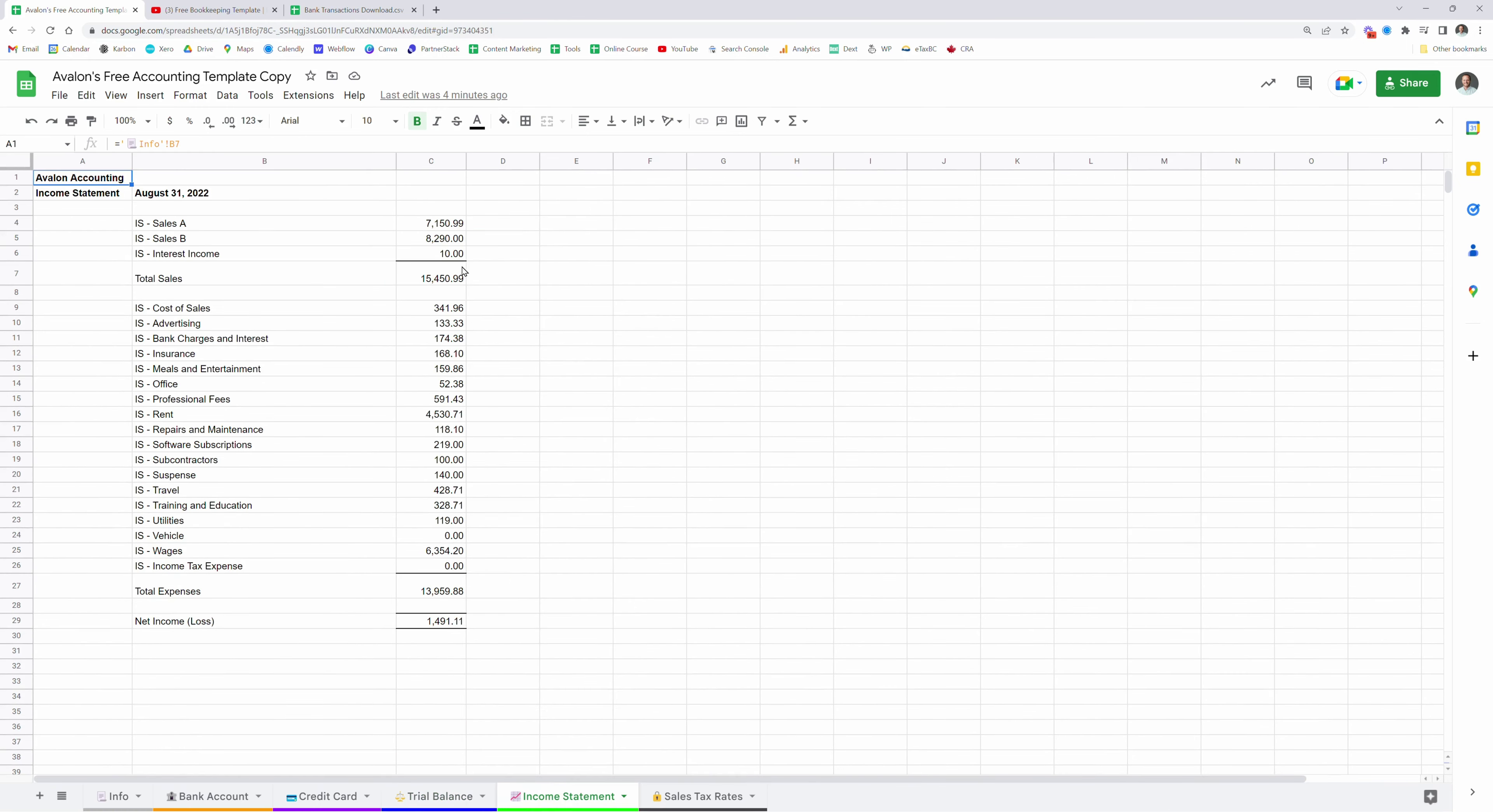
pyautogui.moveTo(458, 226); pyautogui.dragTo(459, 255)
pyautogui.moveTo(458, 310); pyautogui.dragTo(461, 567)
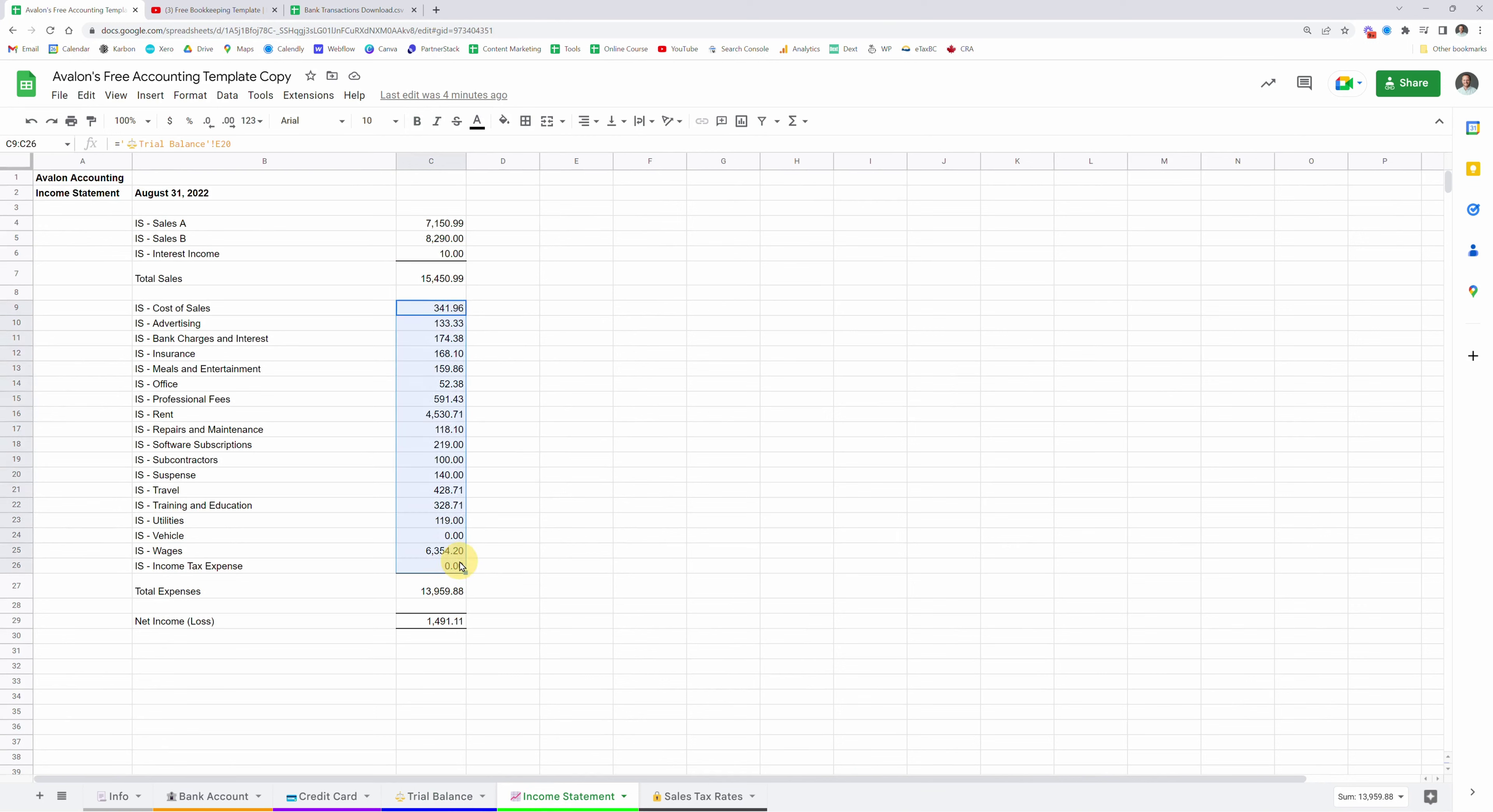
pyautogui.click(288, 625)
pyautogui.click(429, 623)
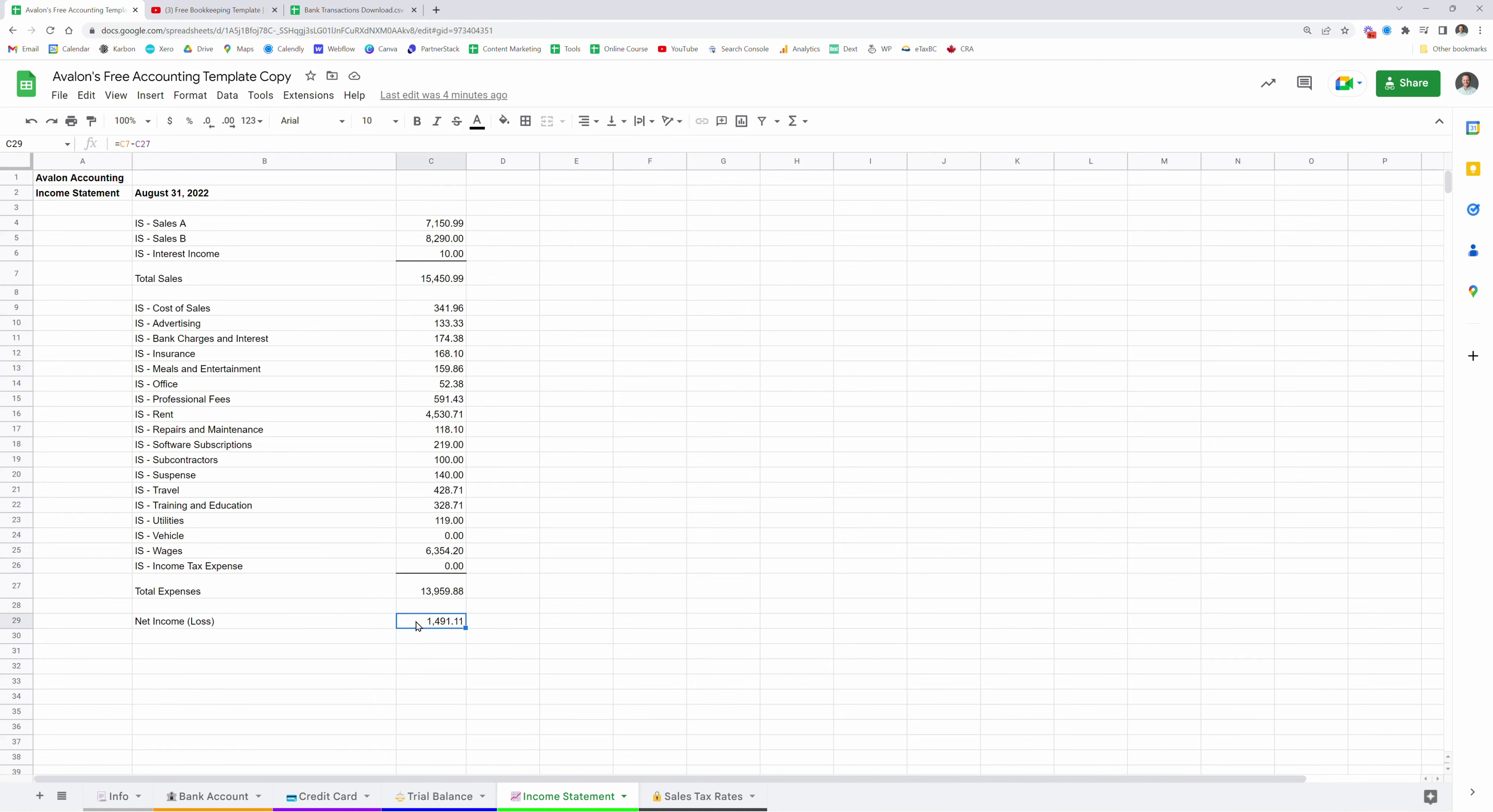
pyautogui.click(687, 796)
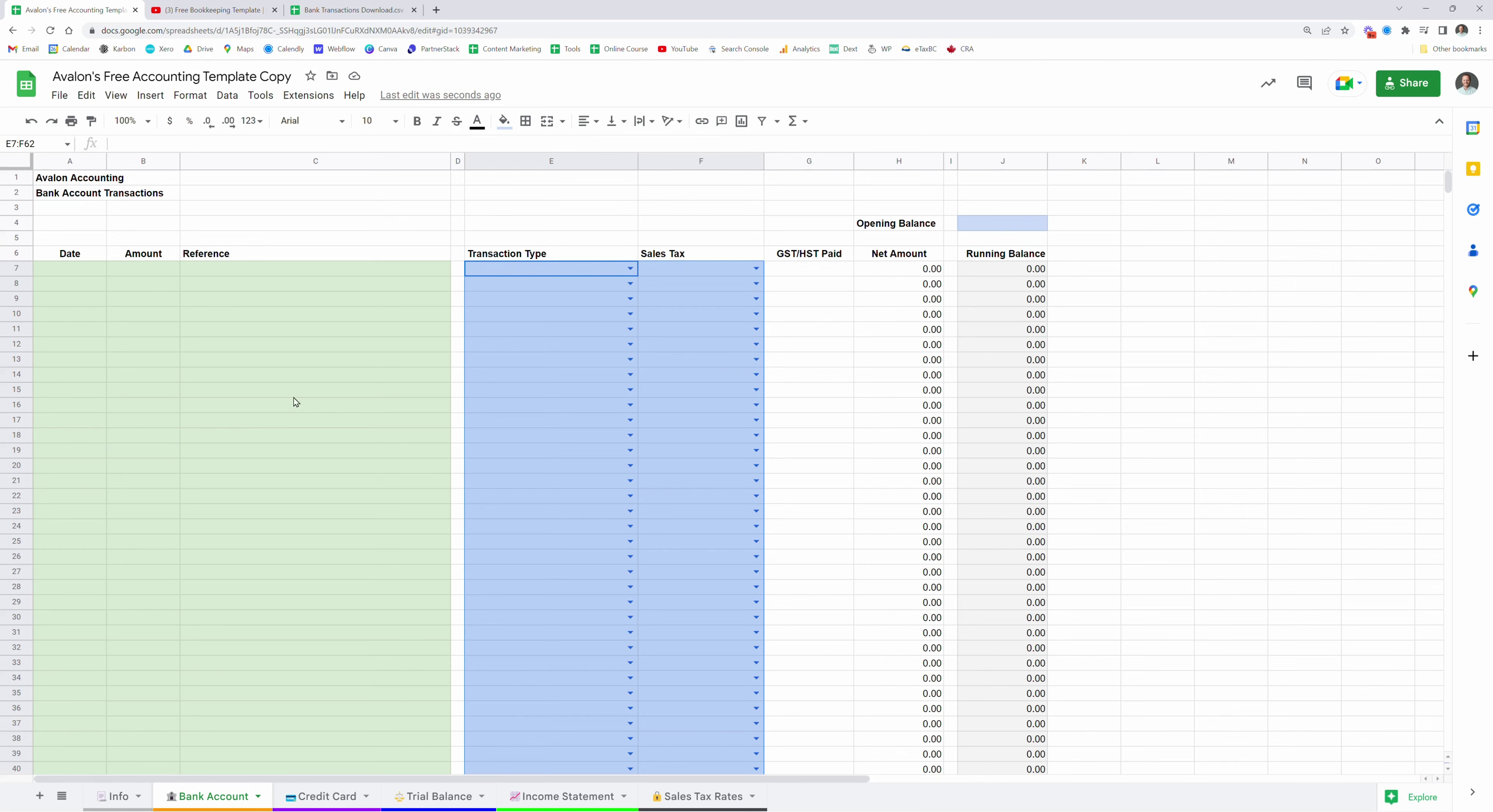
# - Compare the Bank Transactions Download file's layout with the Date, Amount and Reference columns of the Bank Account sheet
pyautogui.click(342, 10)
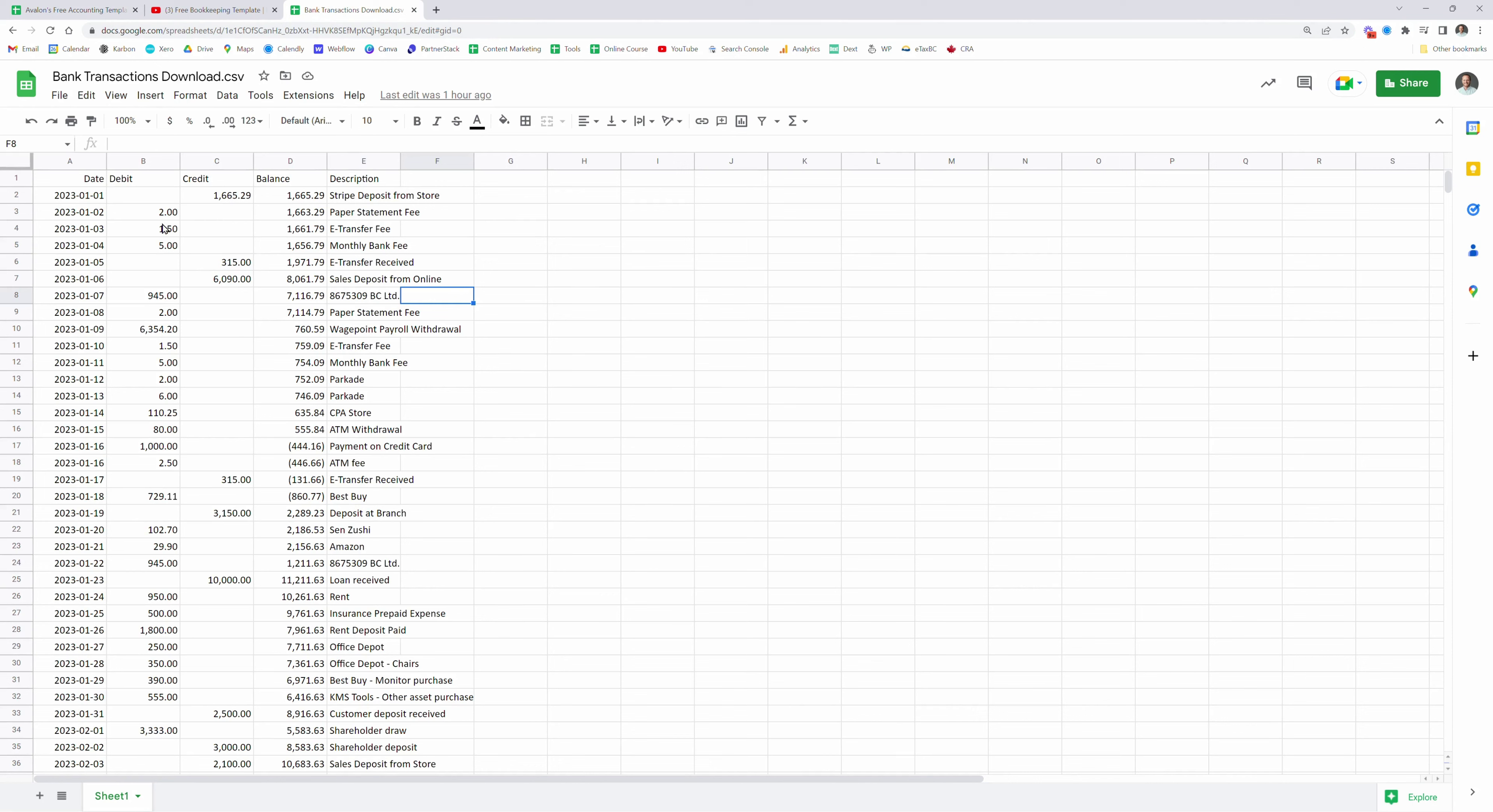
pyautogui.click(87, 10)
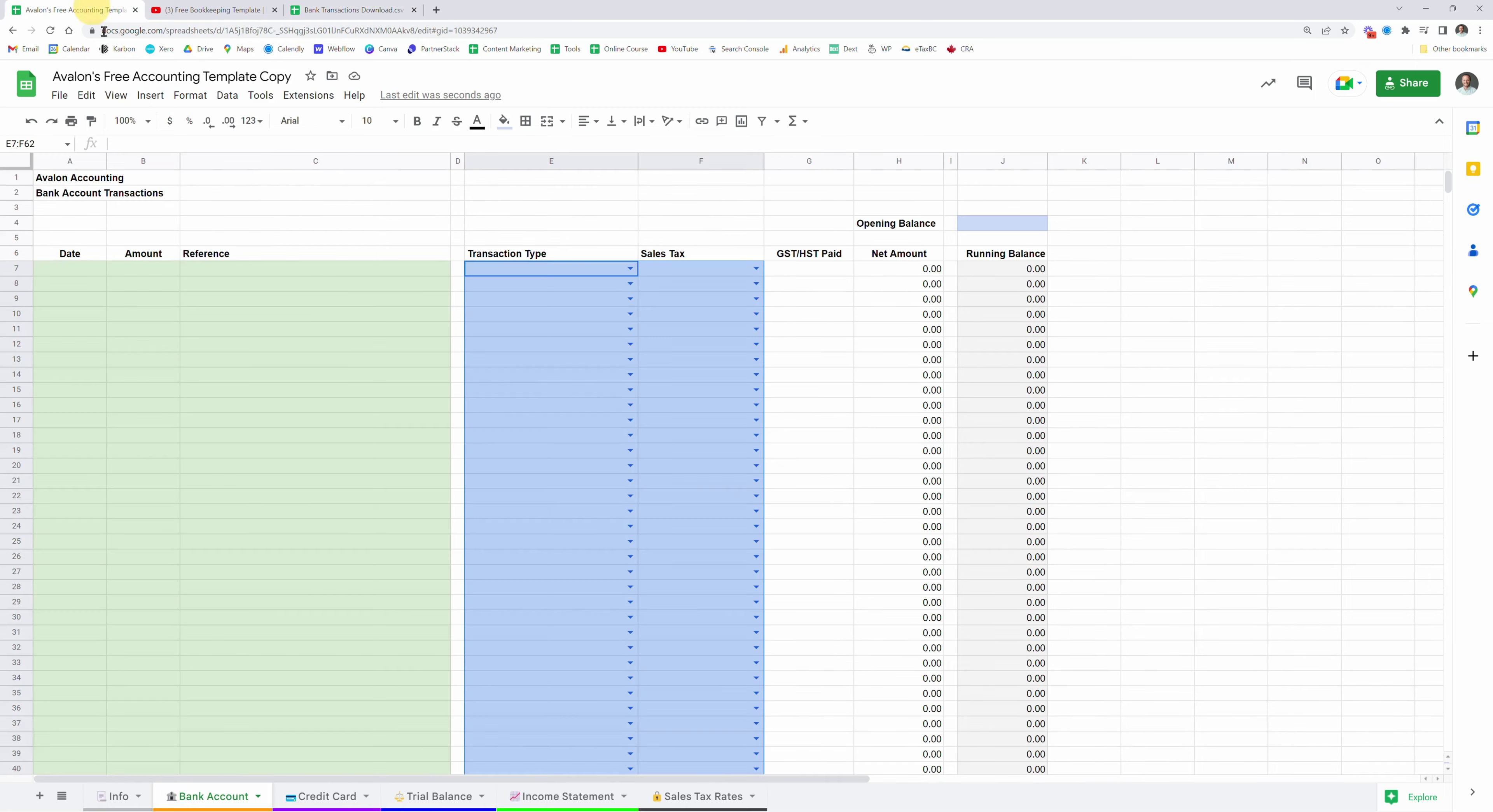
pyautogui.click(75, 270)
pyautogui.click(146, 270)
pyautogui.click(219, 272)
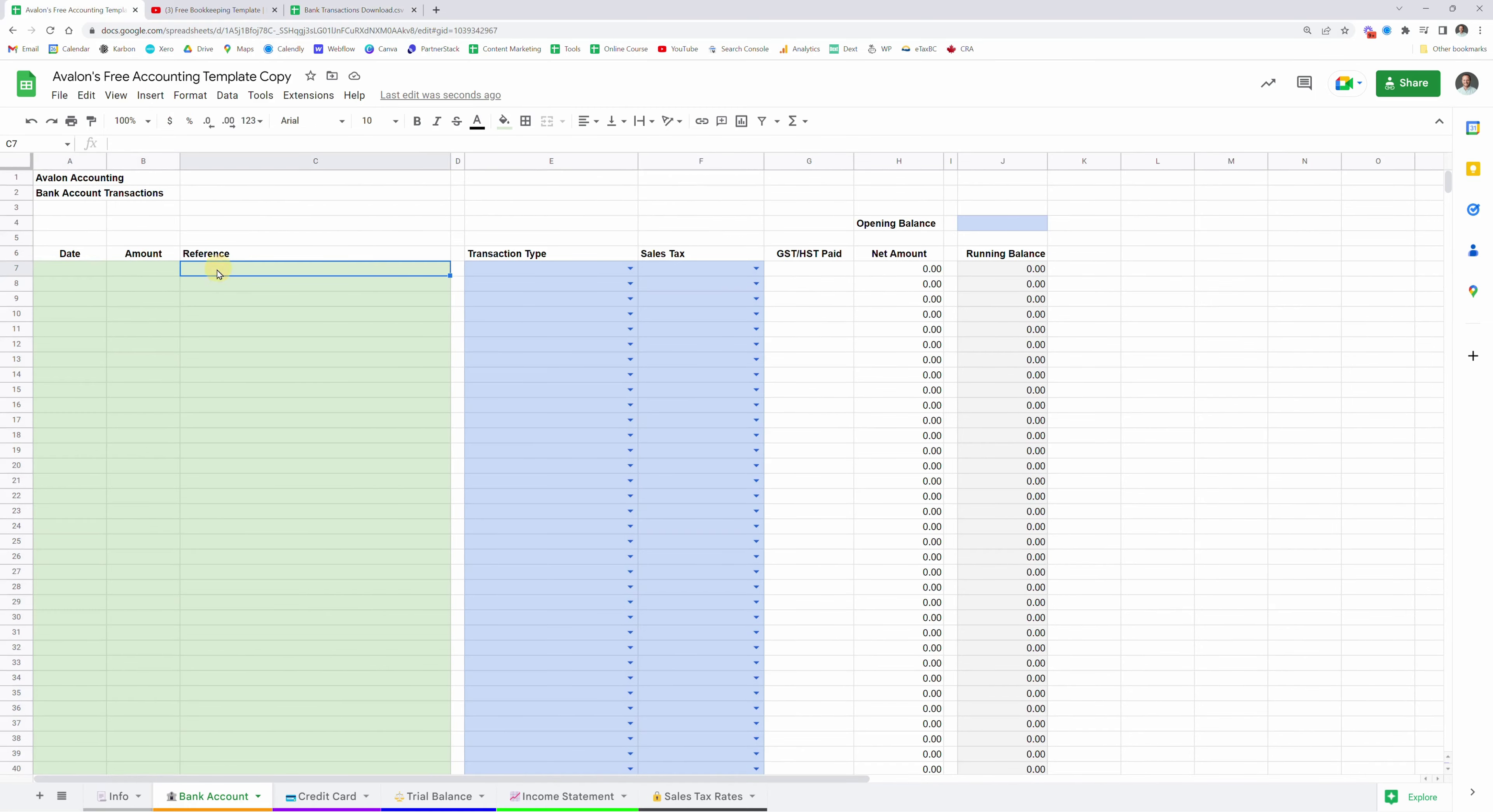
pyautogui.click(85, 272)
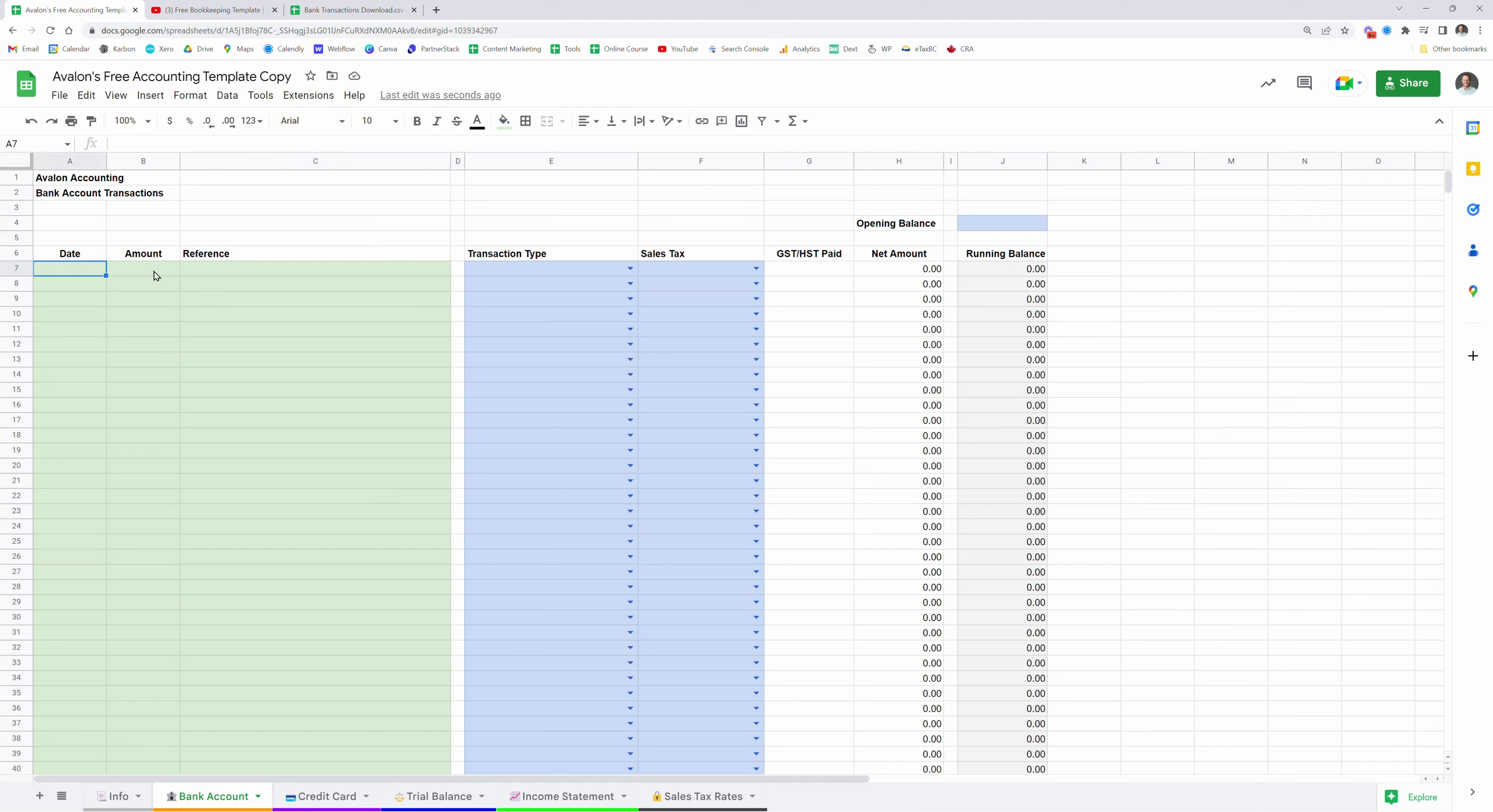
pyautogui.click(155, 272)
pyautogui.click(199, 277)
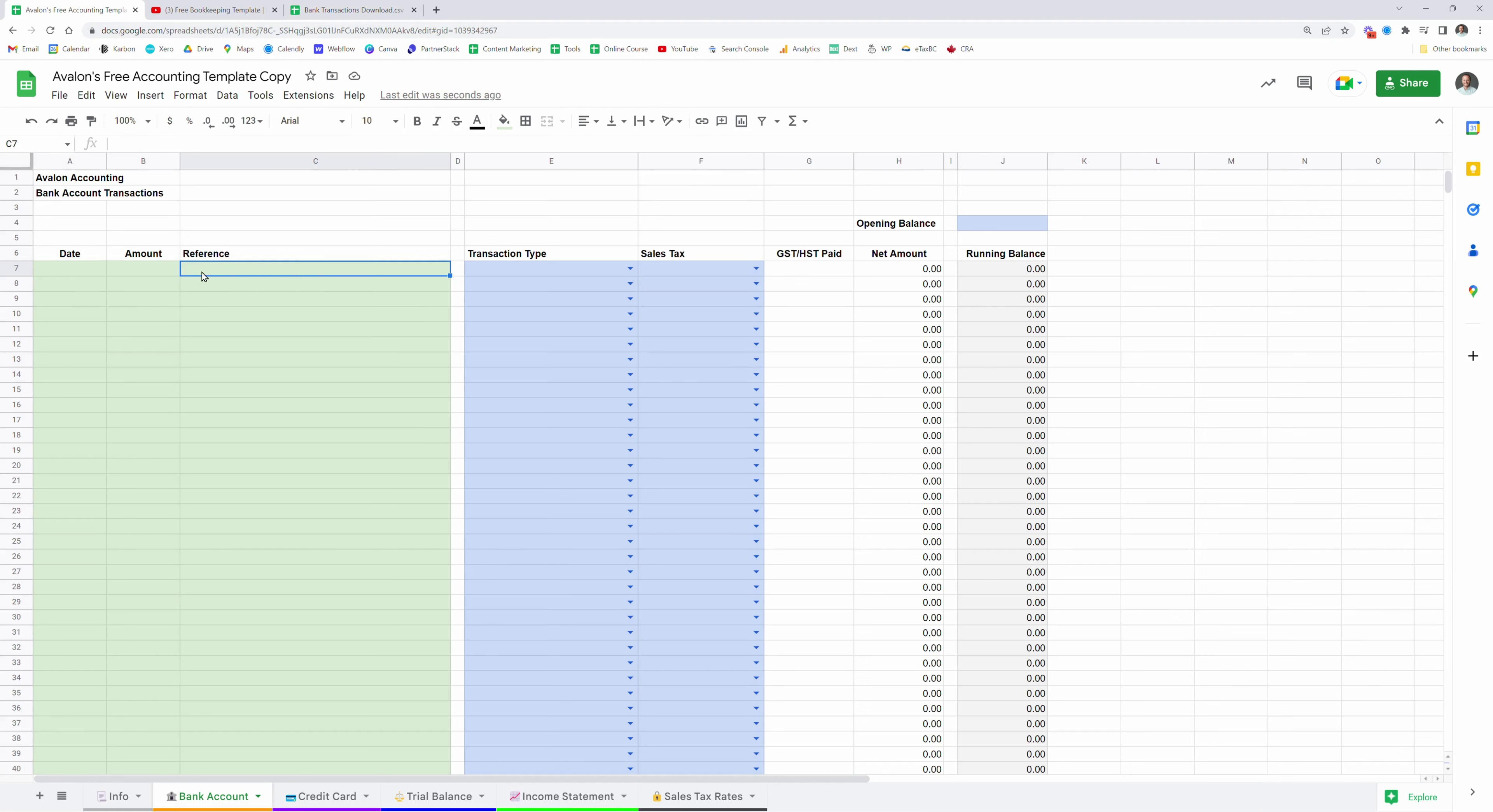
pyautogui.click(156, 275)
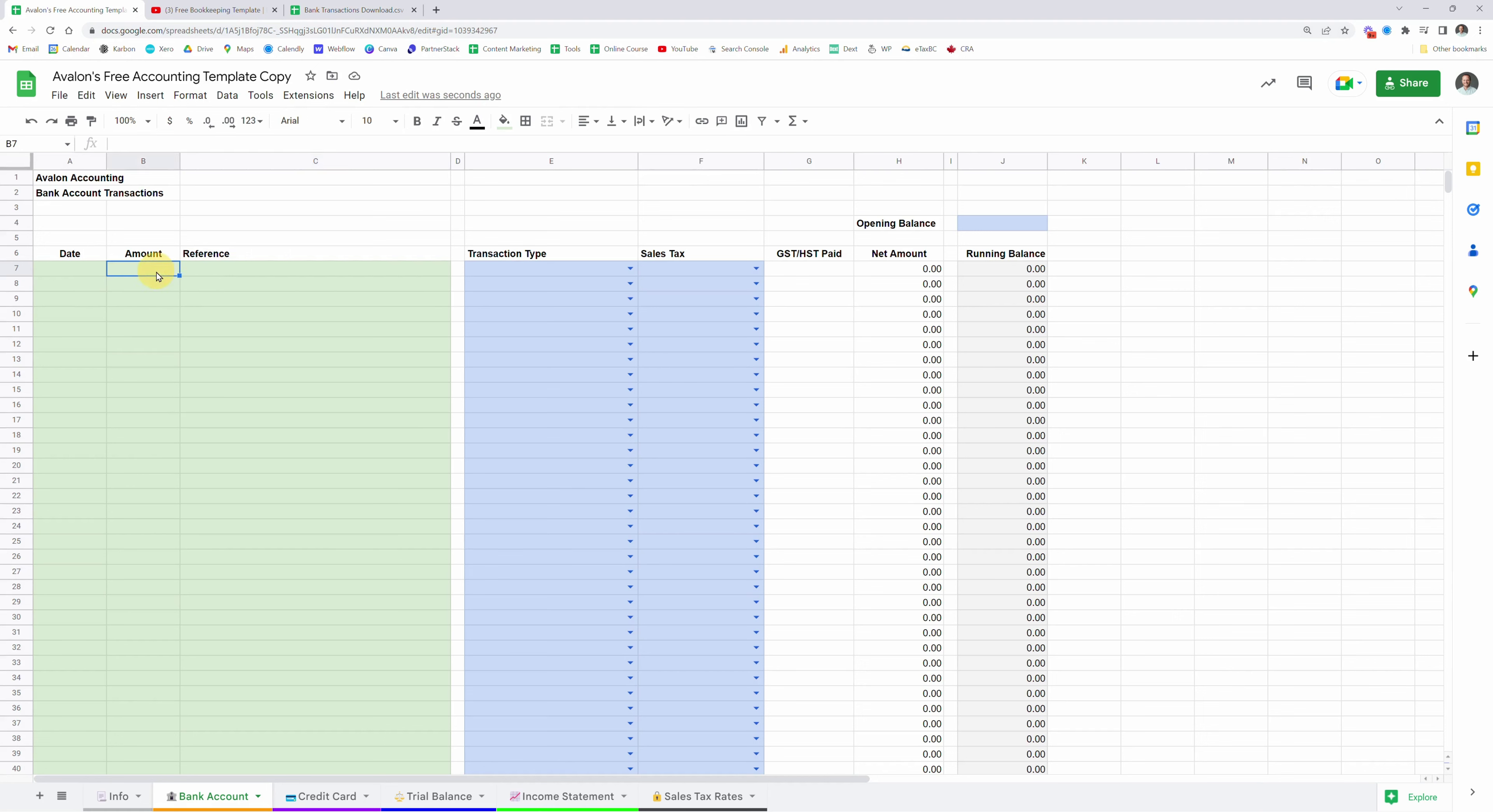
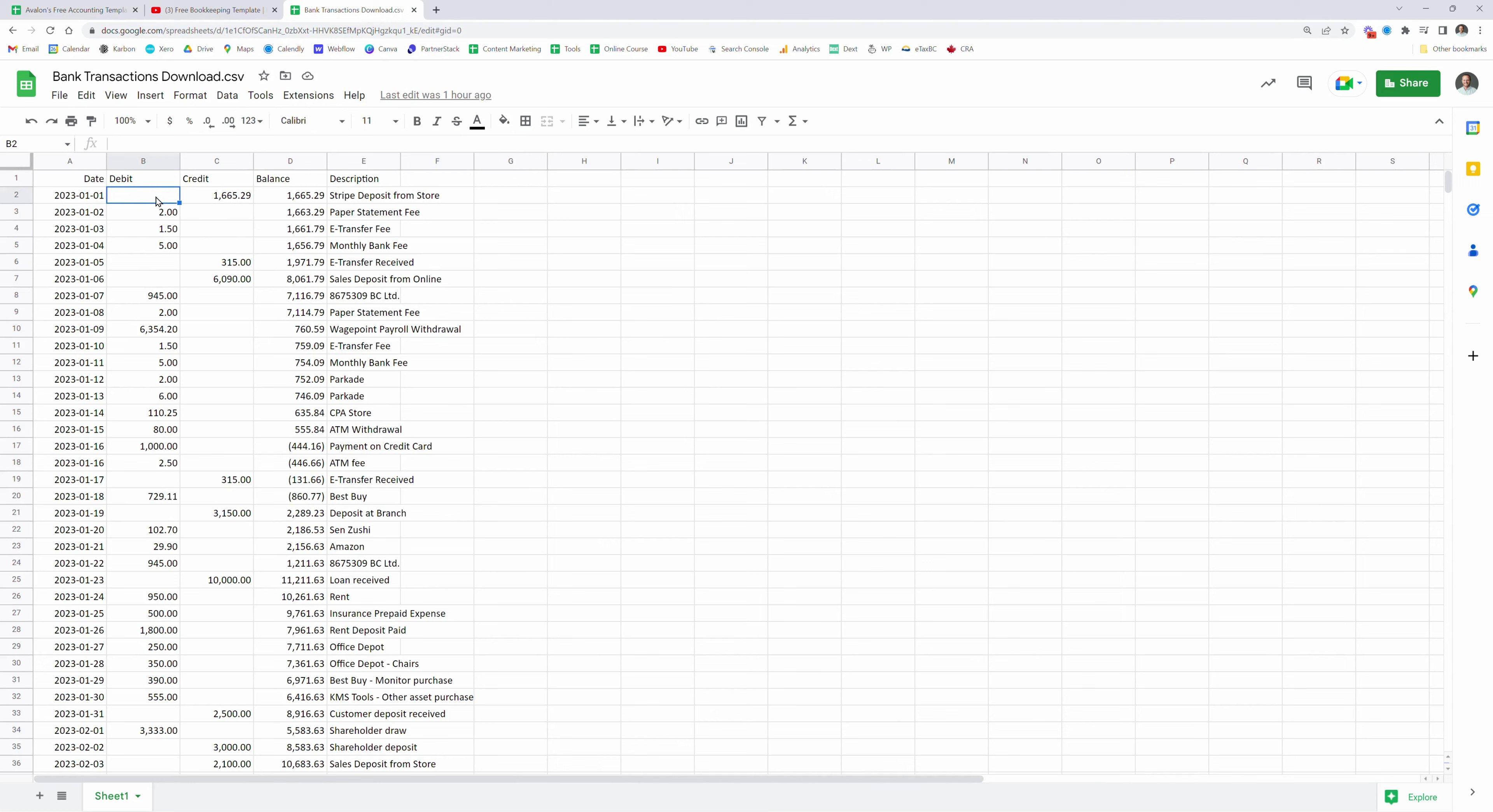
# - Insert a blank column between Credit and Balance in the Bank Transactions Download file
pyautogui.click(207, 200)
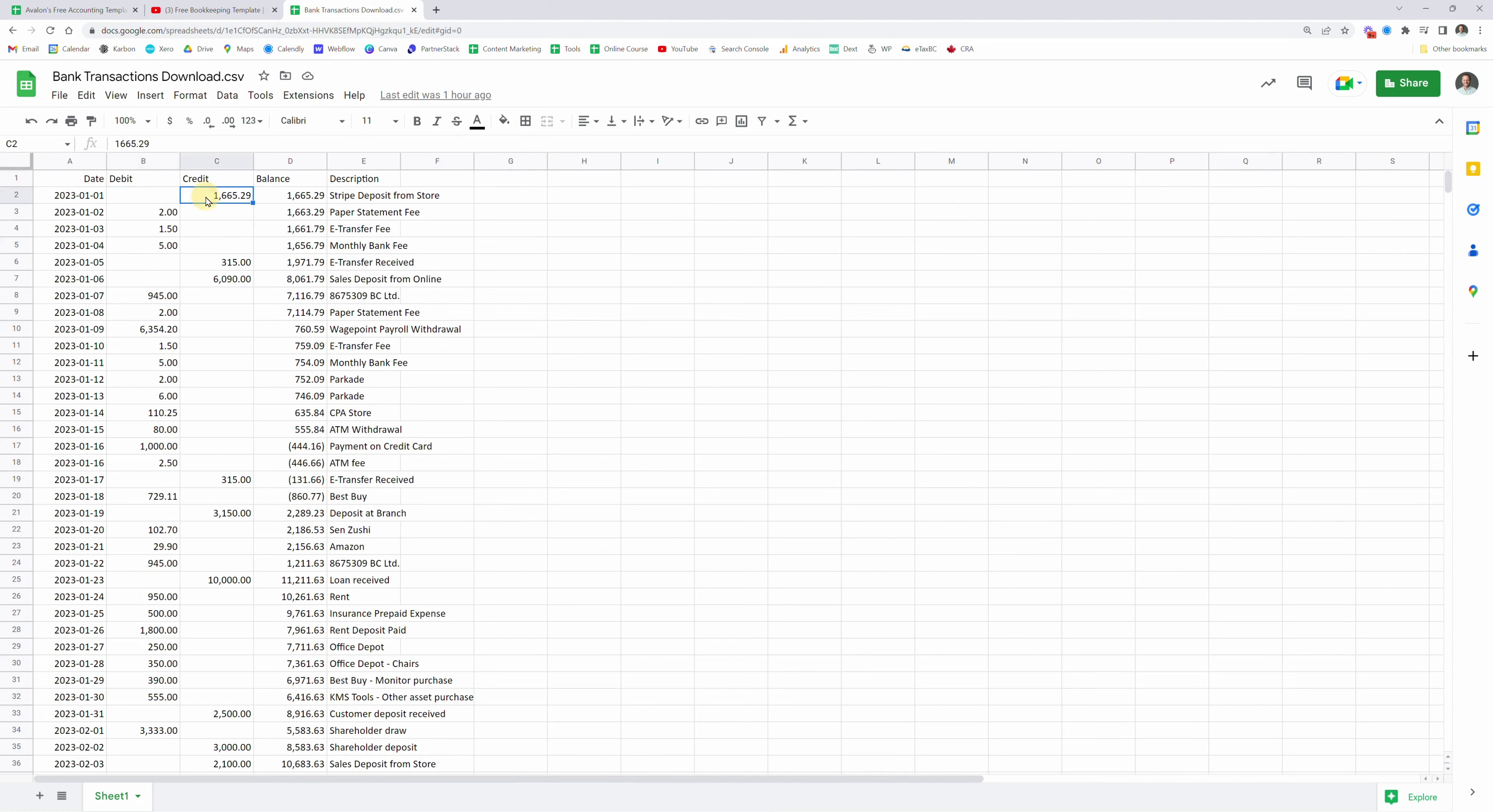
pyautogui.click(267, 197)
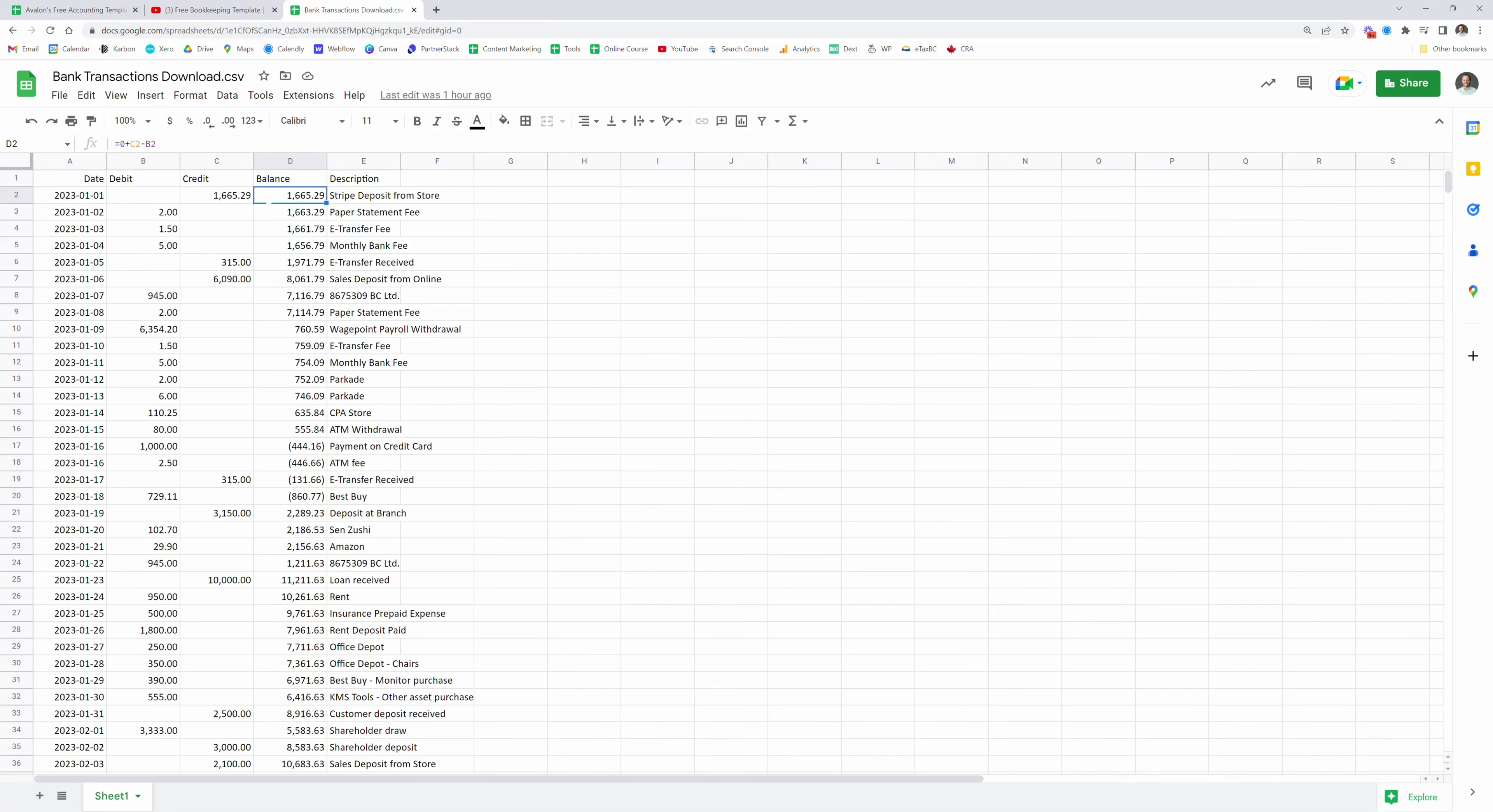
pyautogui.rightClick(279, 166)
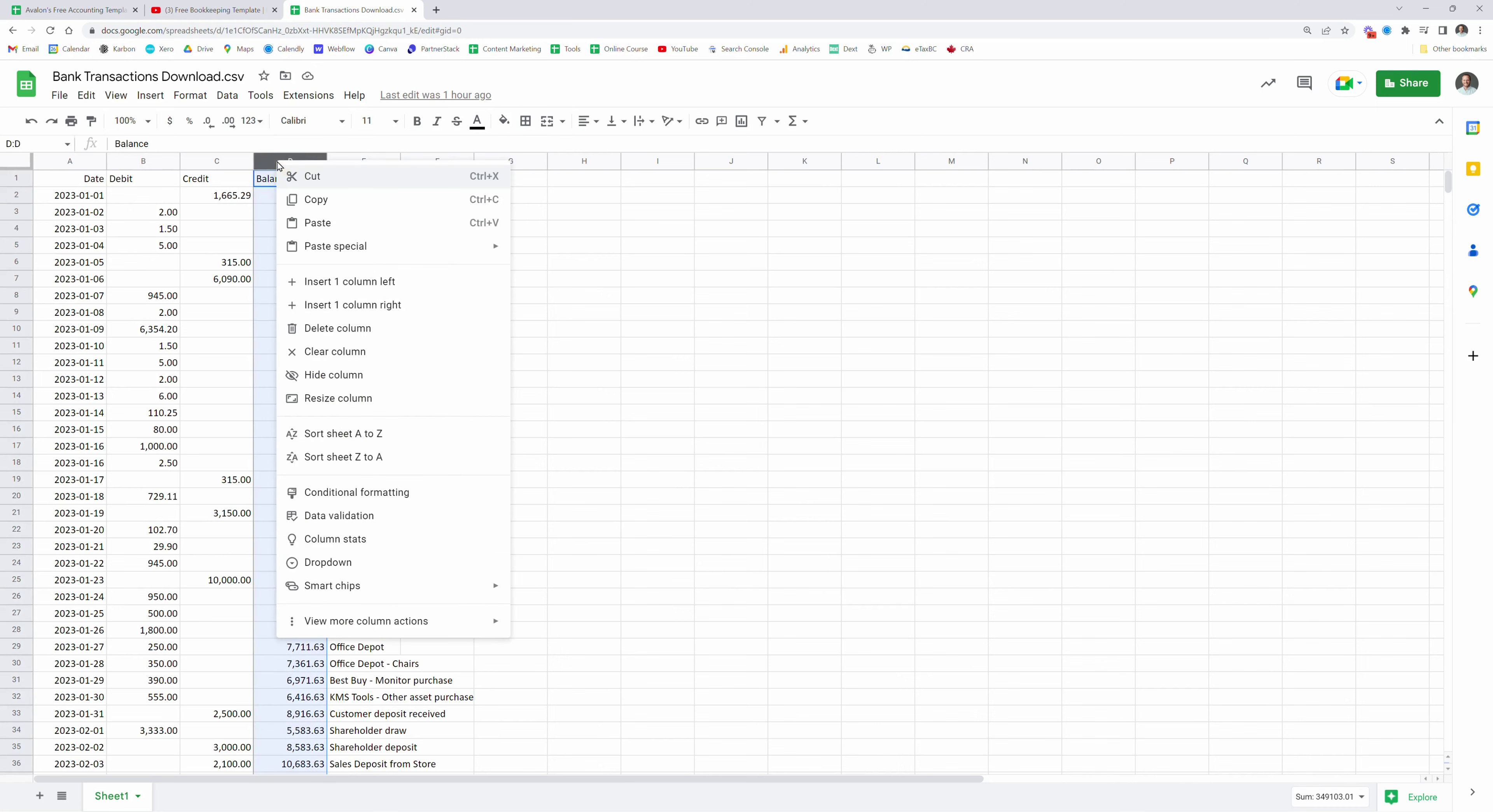
pyautogui.click(347, 281)
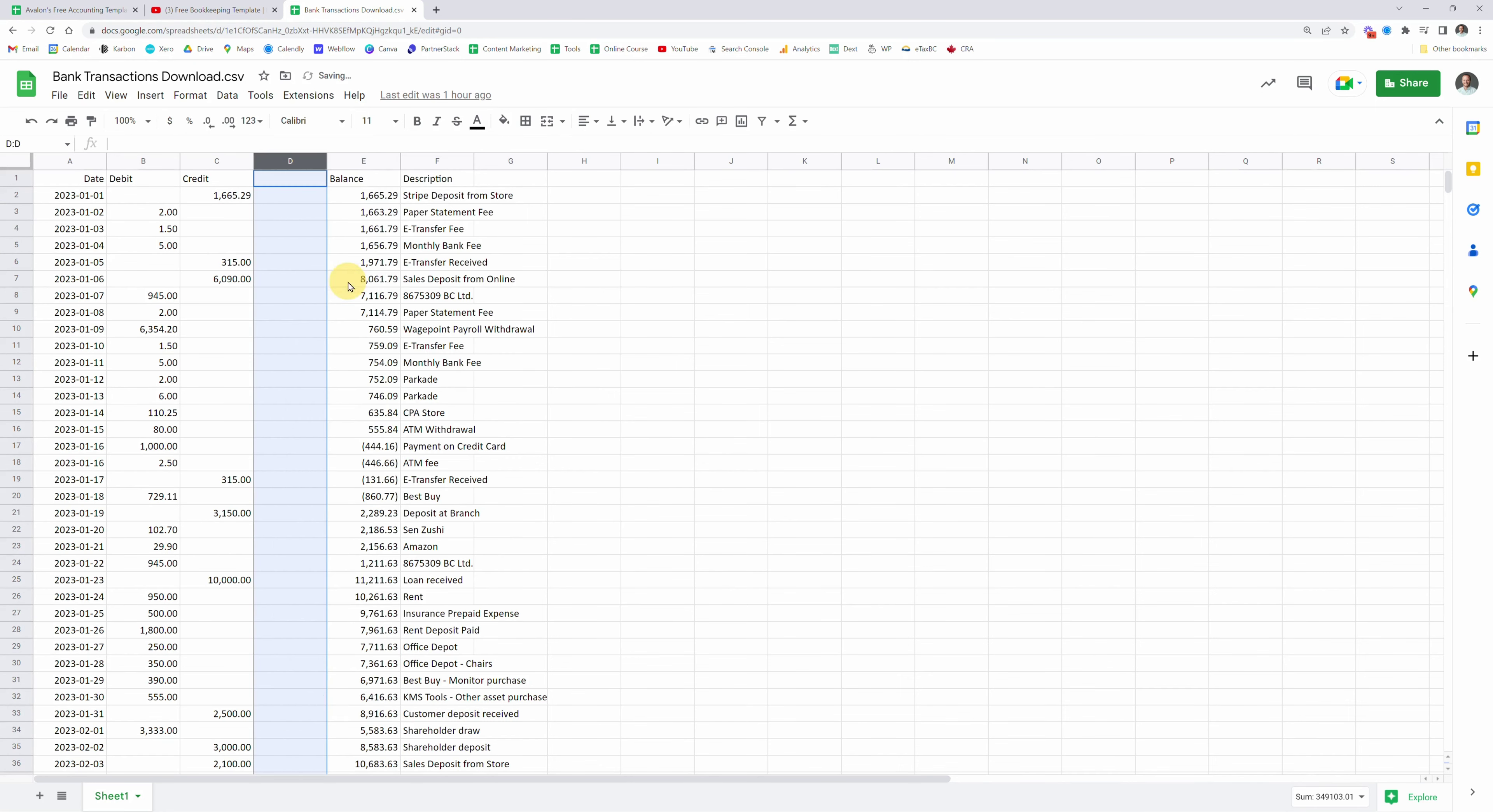
# - Enter the formula =C2-B2 in cell D2 of the Bank Transactions Download file to net the credit against the debit
pyautogui.click(294, 197)
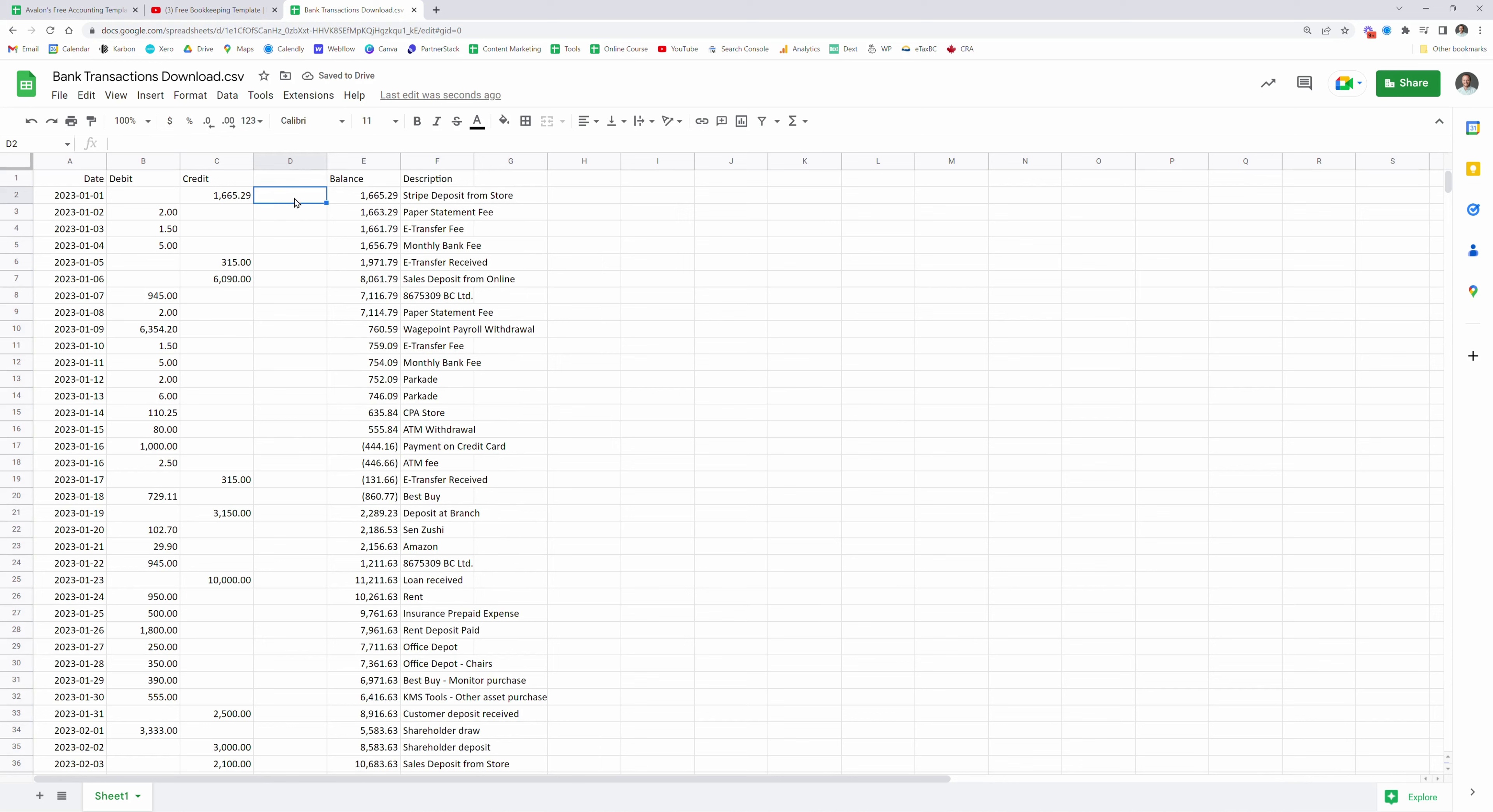
pyautogui.click(246, 203)
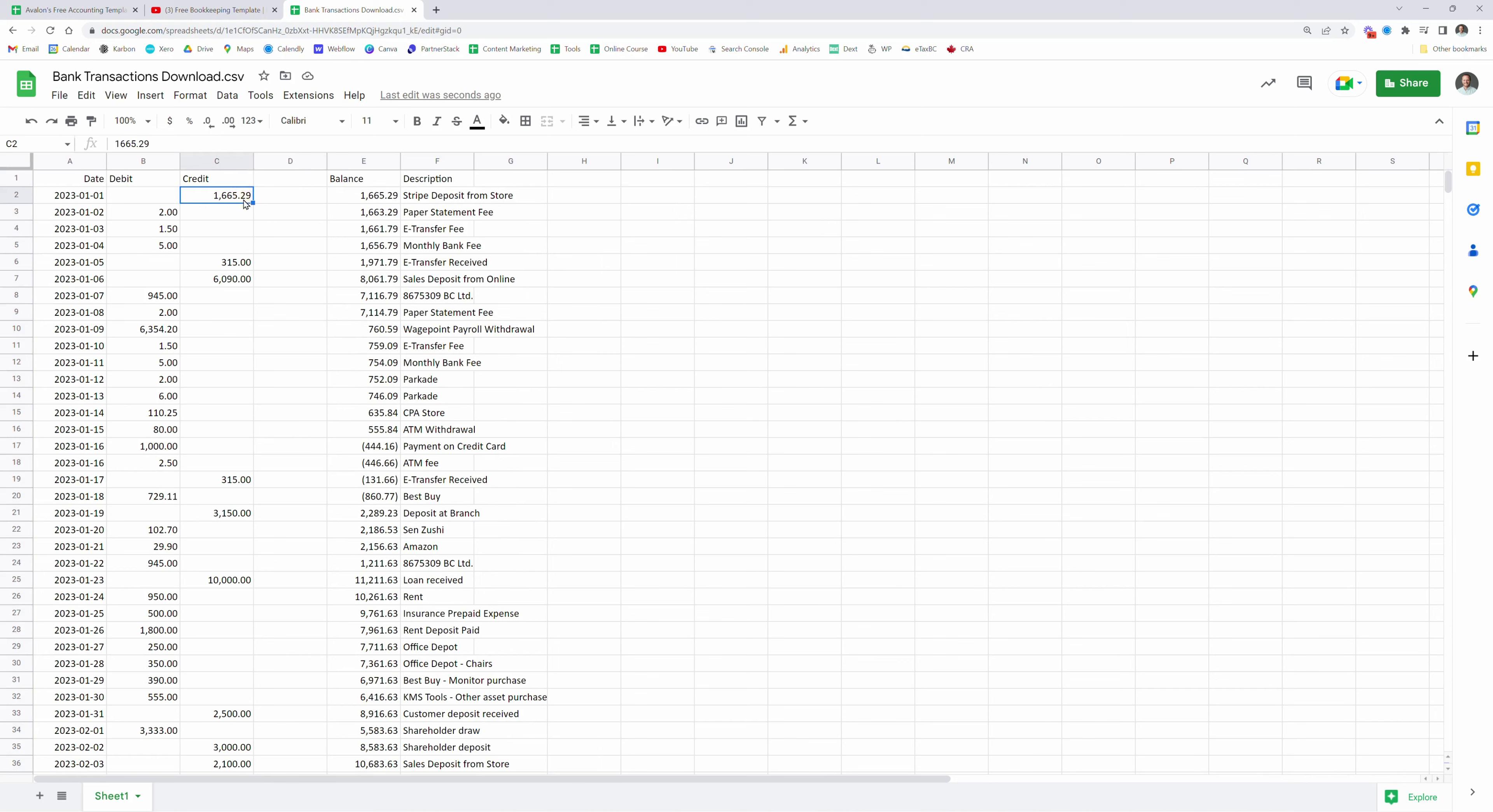
pyautogui.click(151, 199)
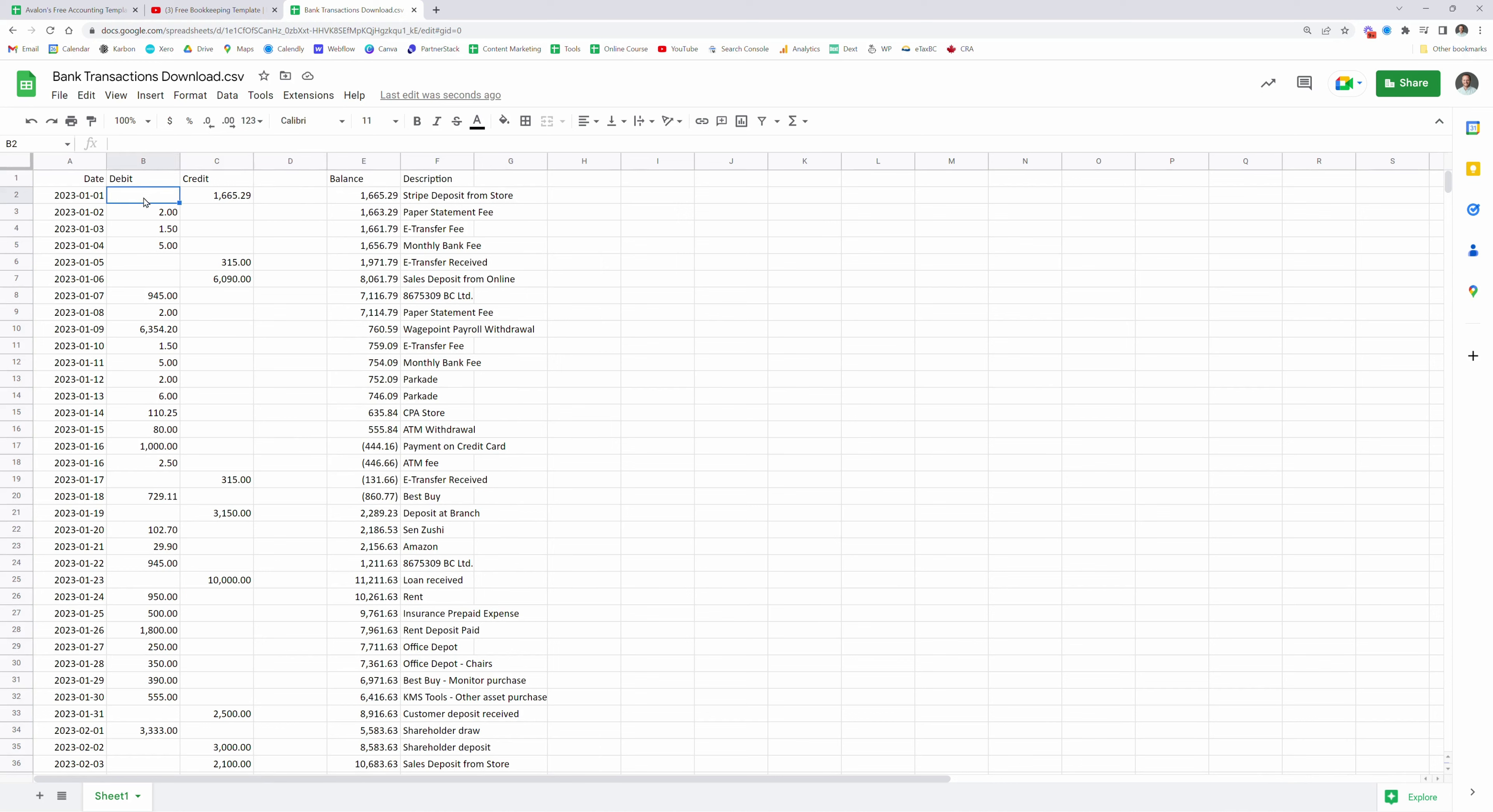
pyautogui.click(277, 203)
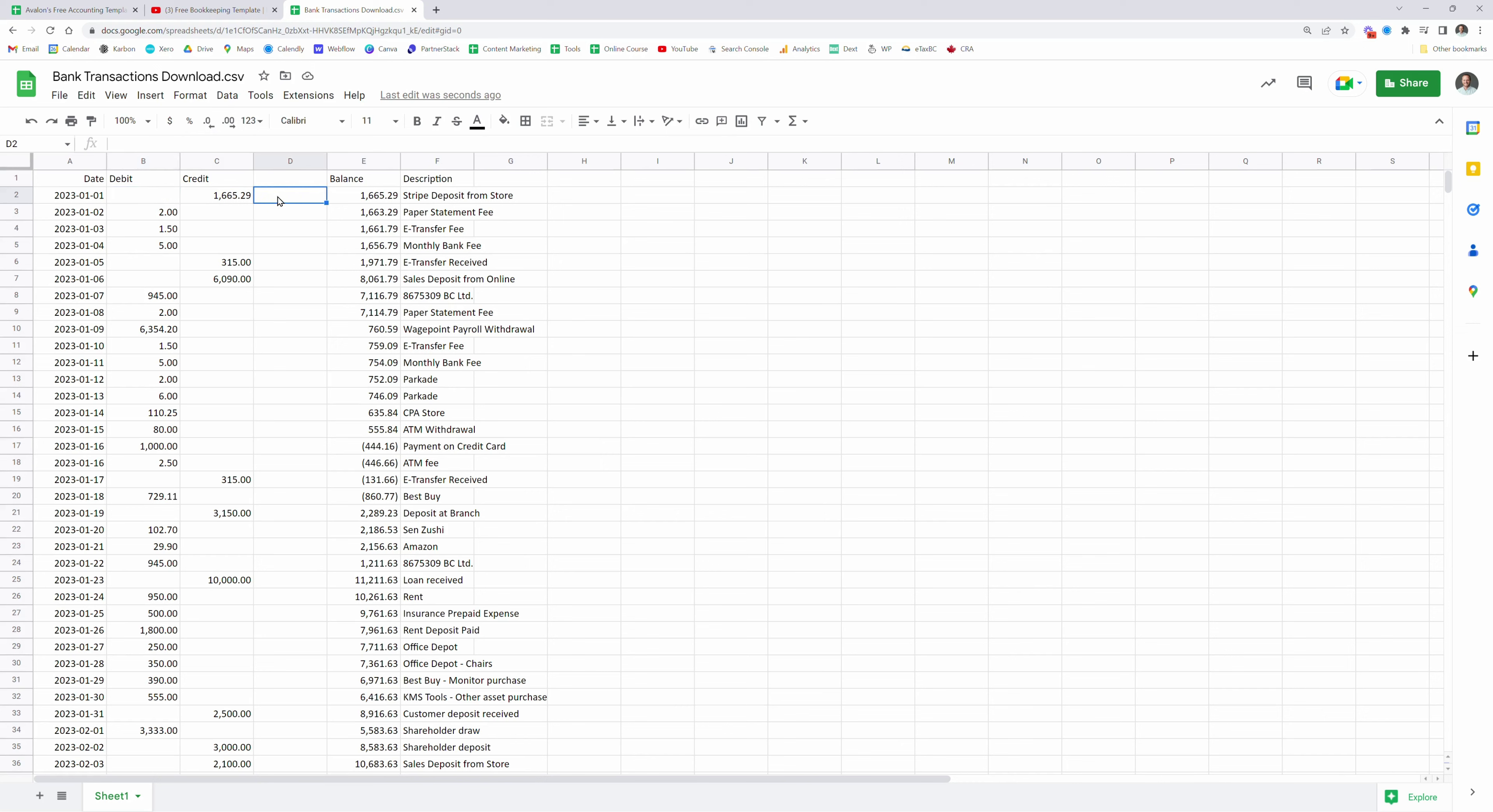
pyautogui.write('=')
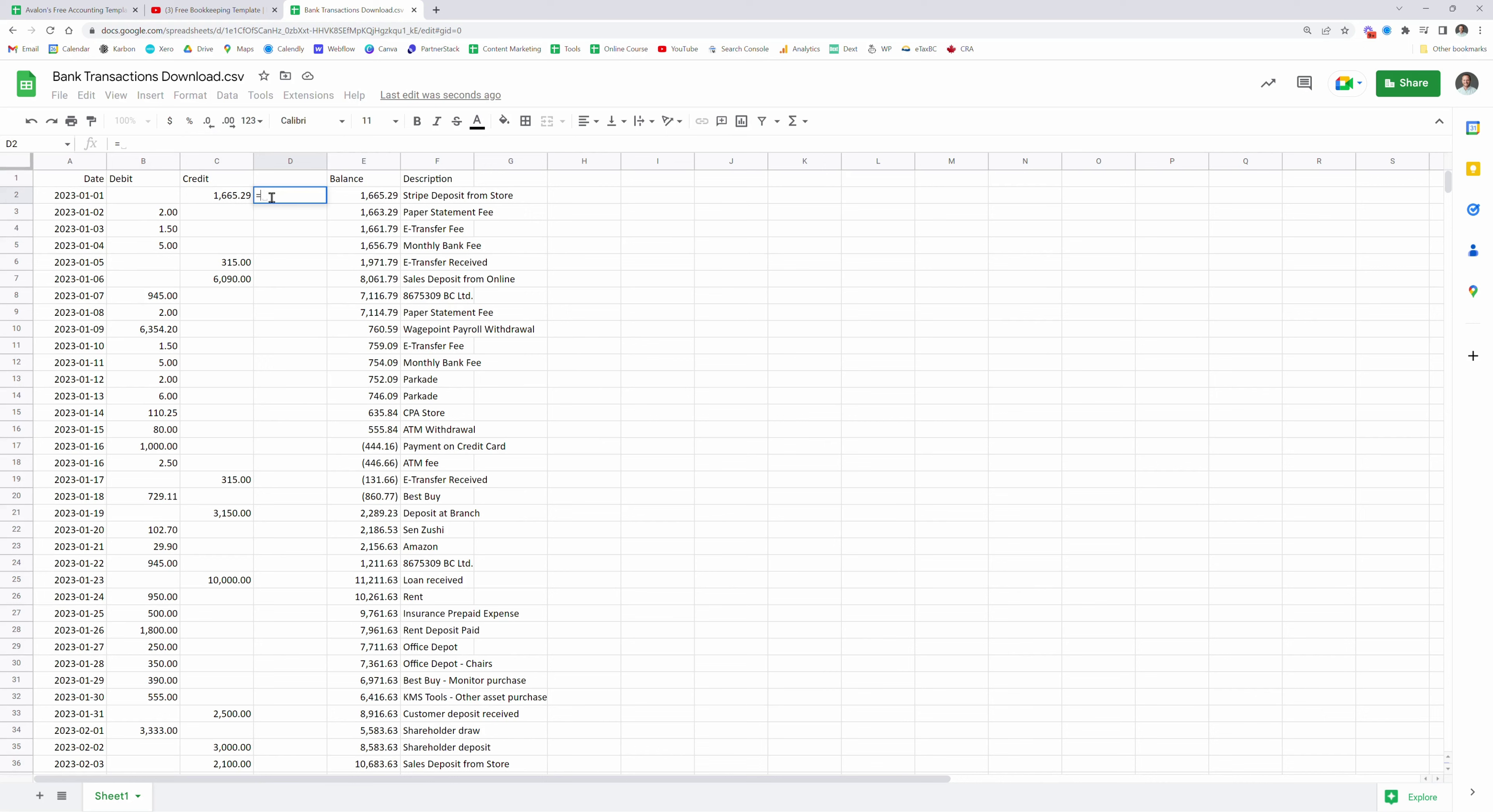
pyautogui.click(223, 201)
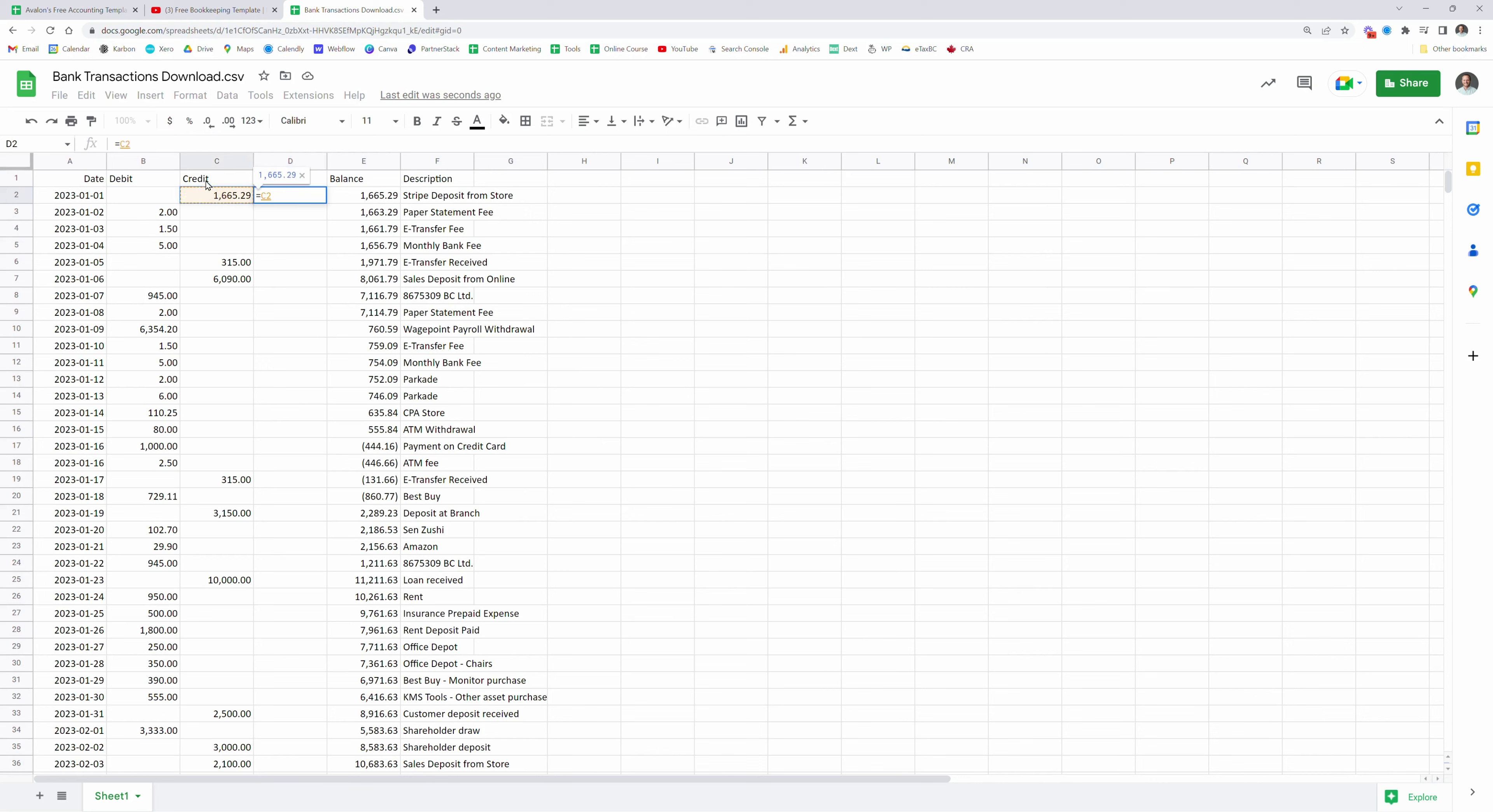
pyautogui.write('-')
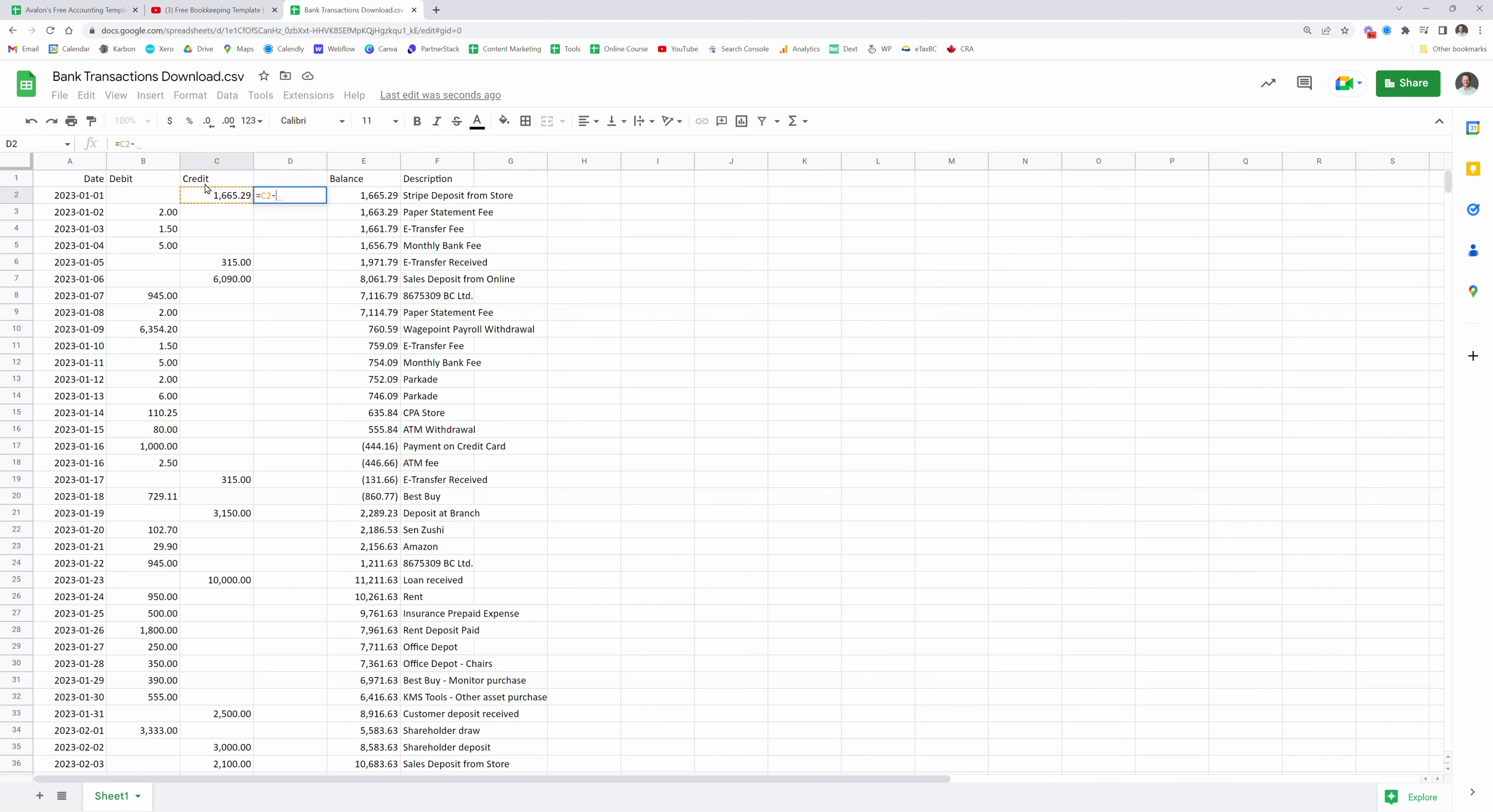
pyautogui.click(161, 201)
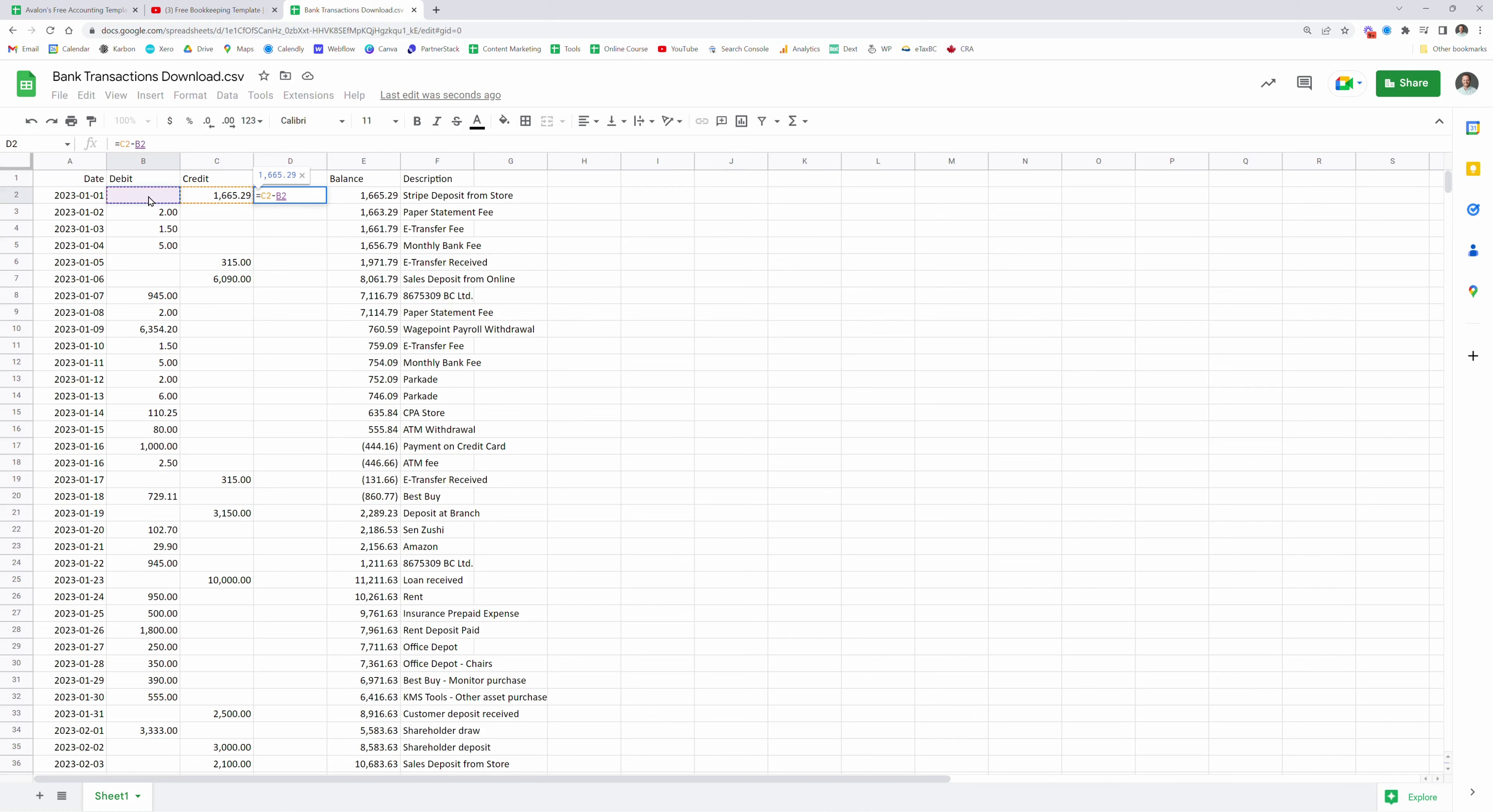
pyautogui.press('Return')
# - Fill the D2 formula down column D through the last transaction in row 57
pyautogui.click(227, 198)
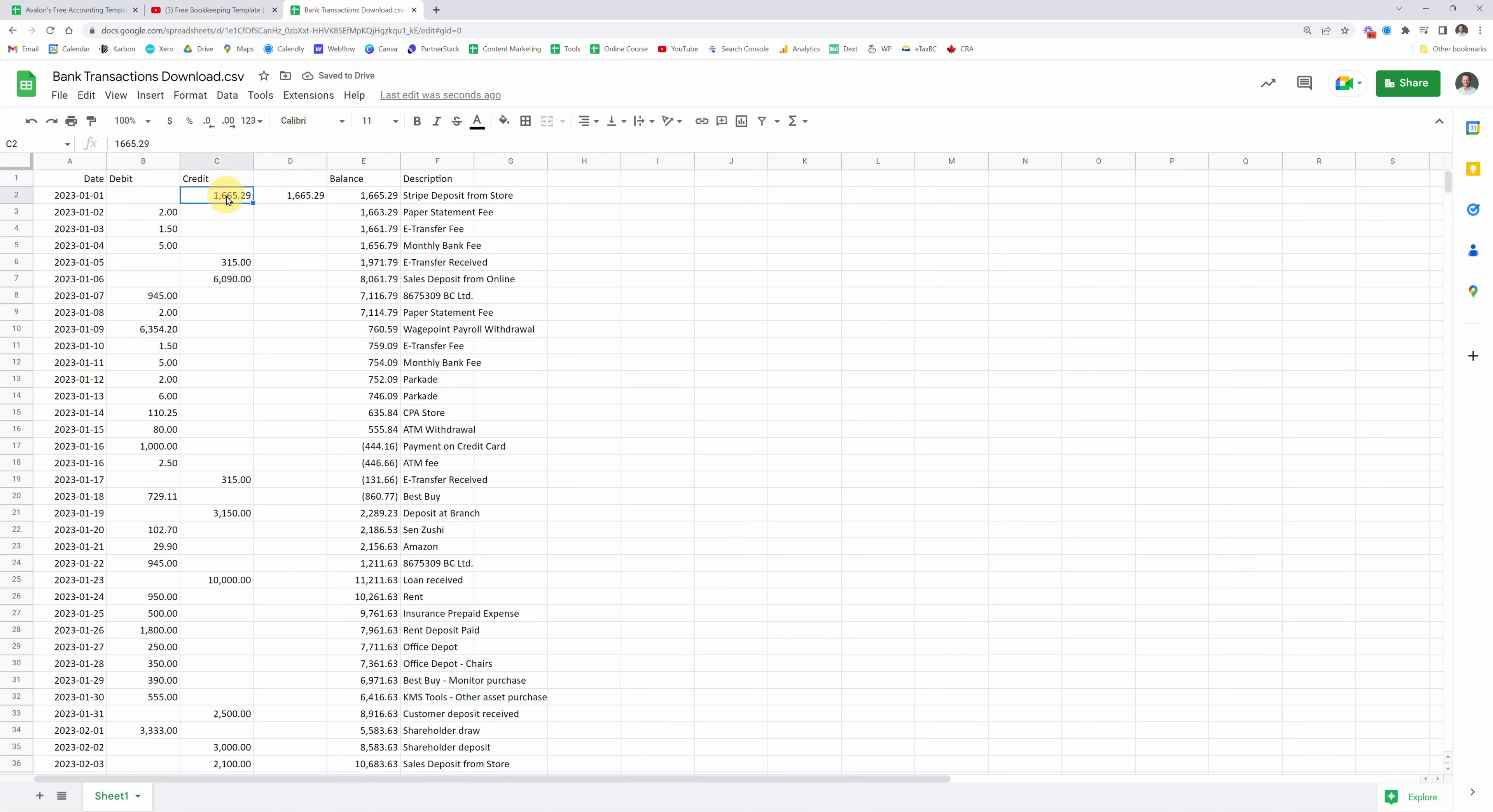
pyautogui.click(159, 201)
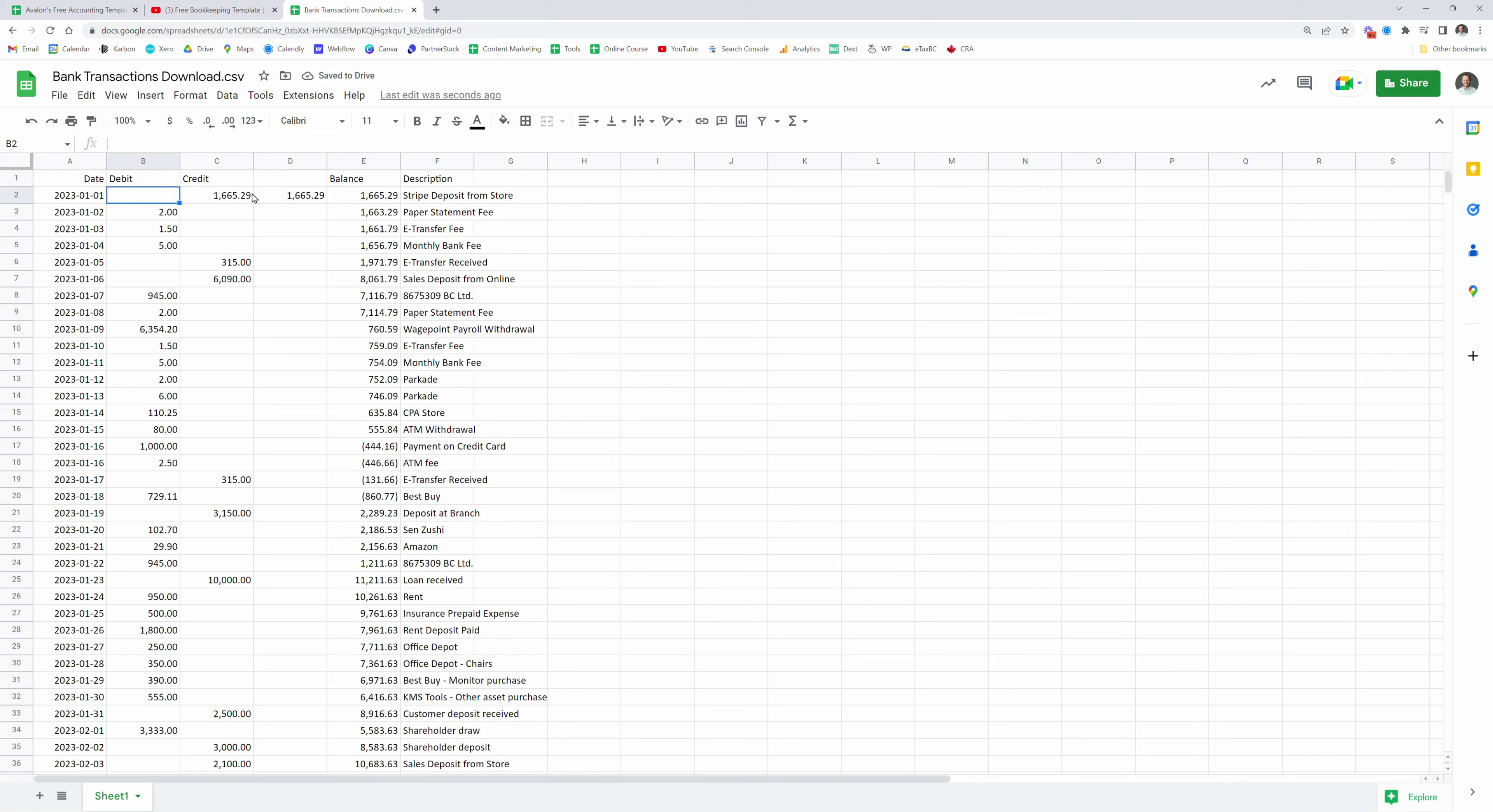
pyautogui.click(283, 198)
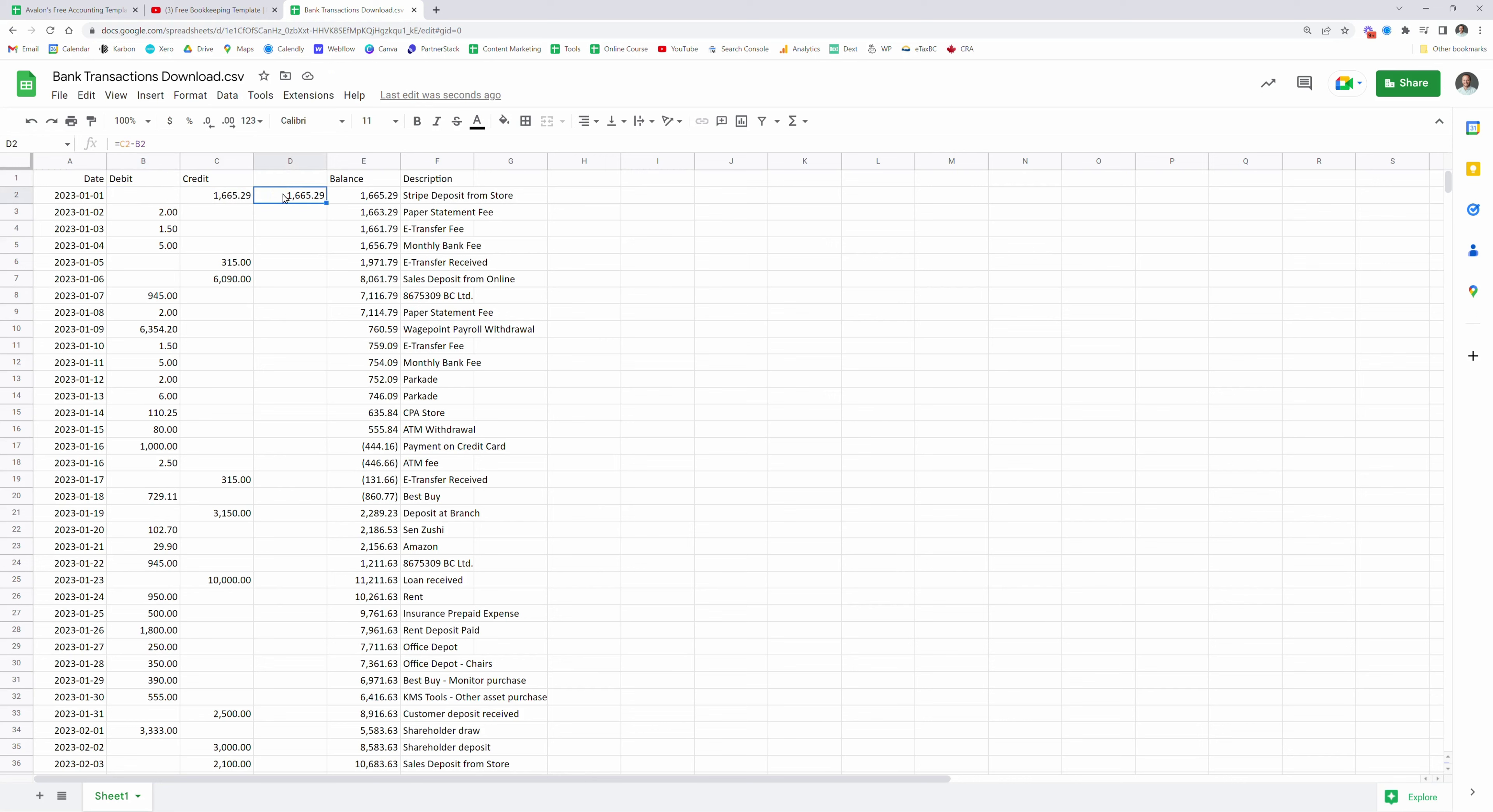
pyautogui.click(326, 203)
pyautogui.moveTo(326, 203); pyautogui.dragTo(312, 666)
pyautogui.scroll(8, 312, 667)
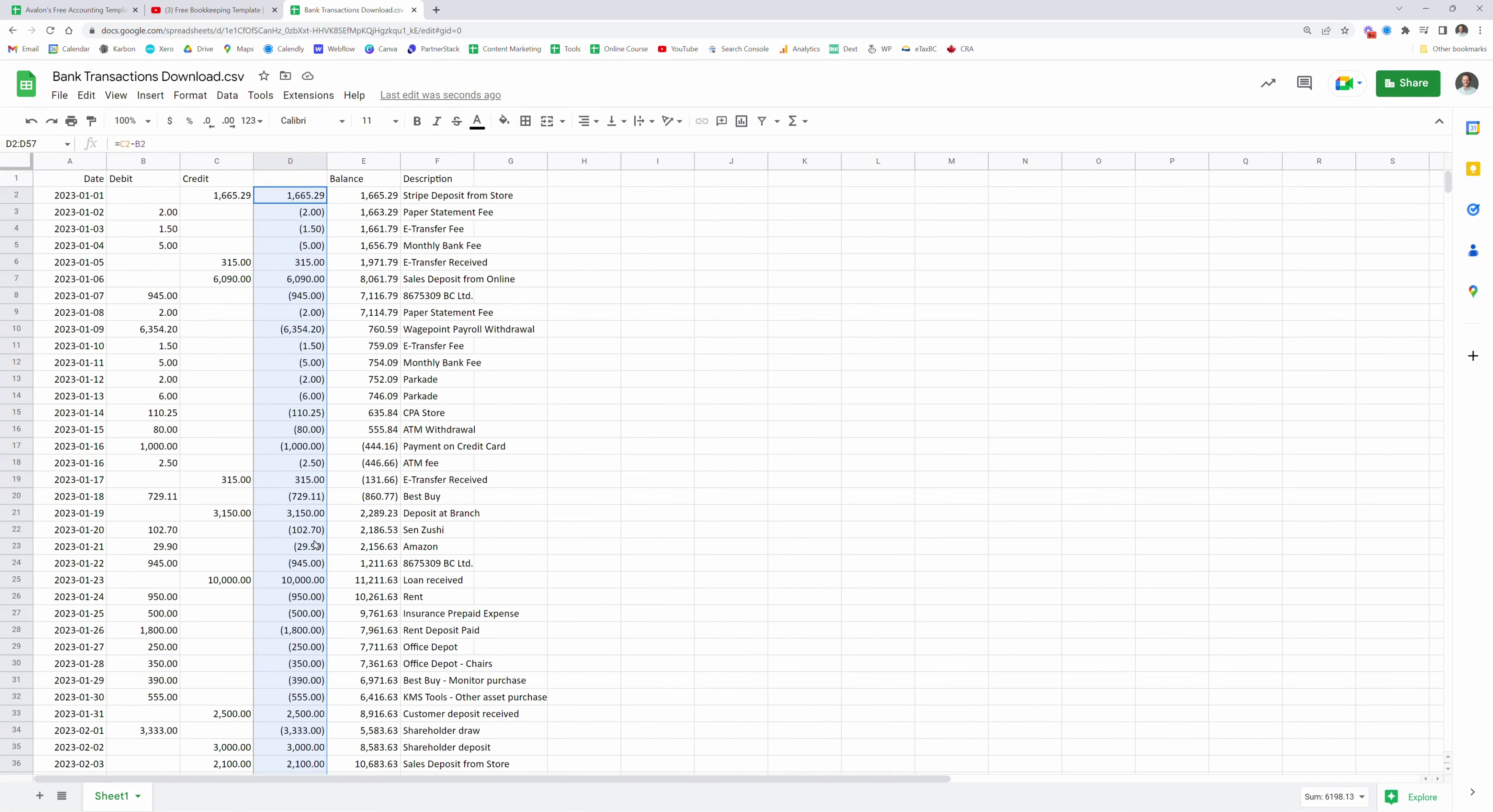
# - Compare the calculated amounts in column D with the Credit and Debit entries in rows 2 and 3
pyautogui.click(292, 203)
pyautogui.click(237, 203)
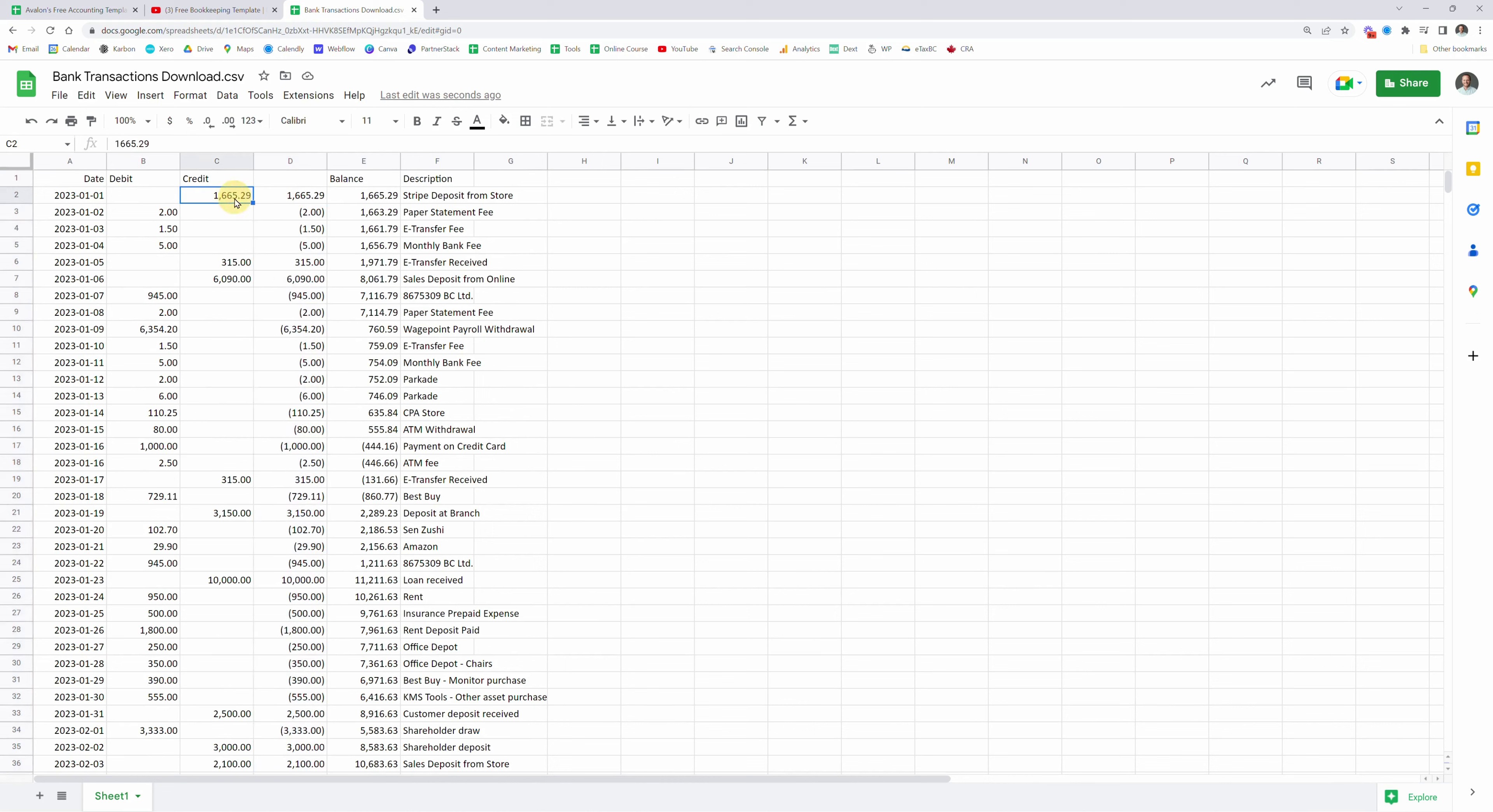
pyautogui.click(282, 216)
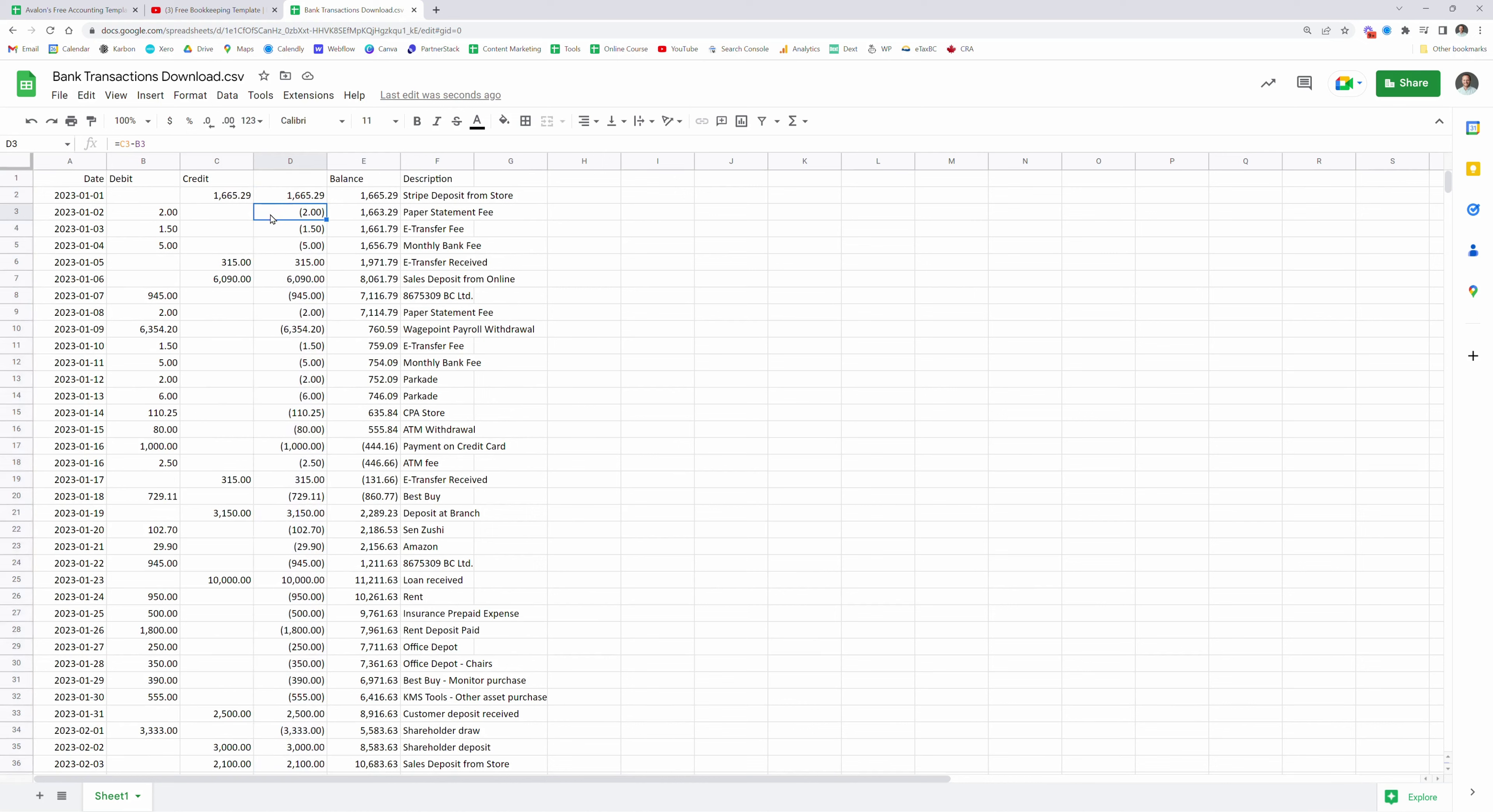
pyautogui.click(173, 218)
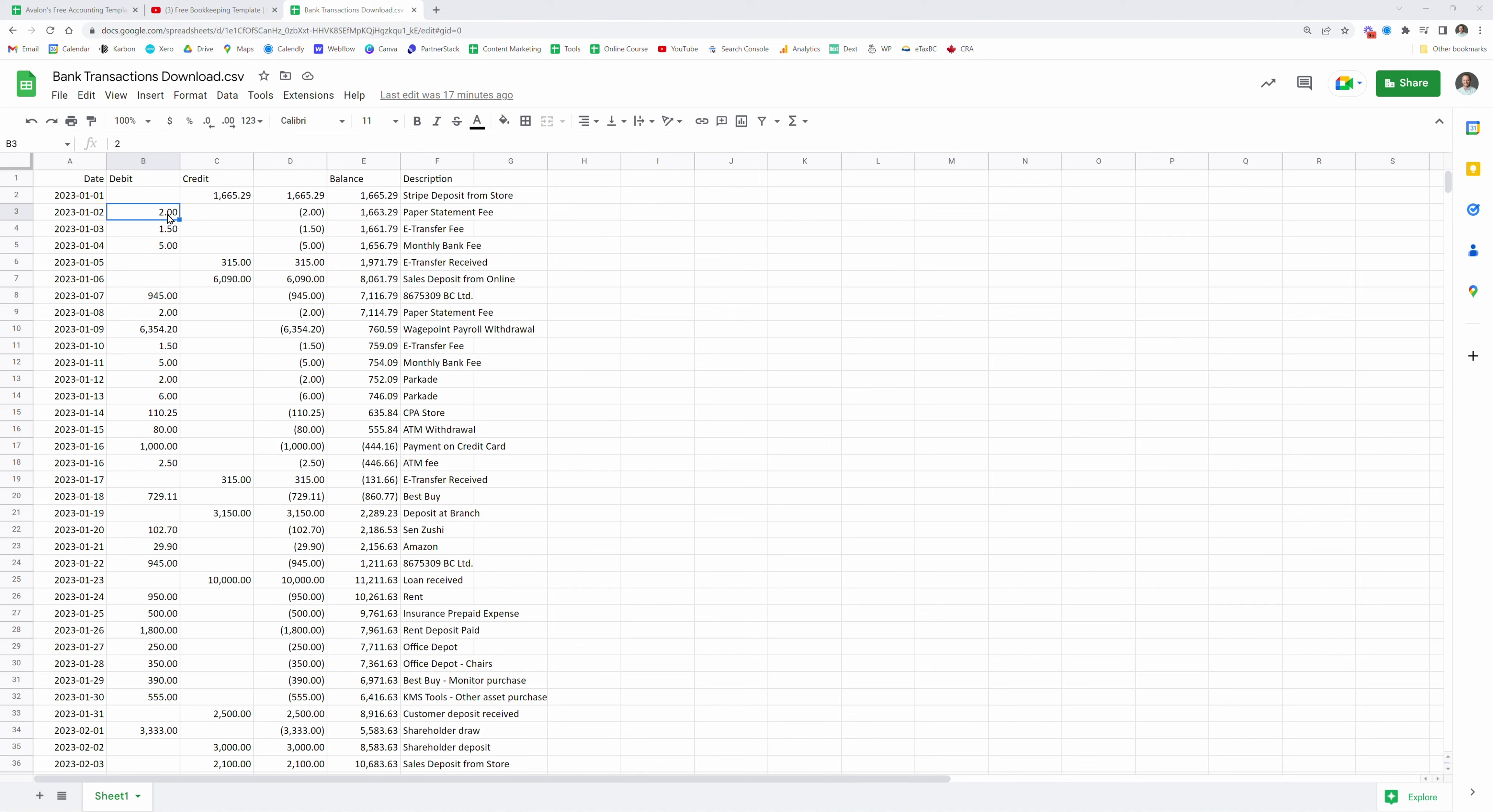
# - Copy the calculated amounts in D2:D57 and paste them as values only into the Bank Account sheet's Amount column from B7
pyautogui.click(286, 198)
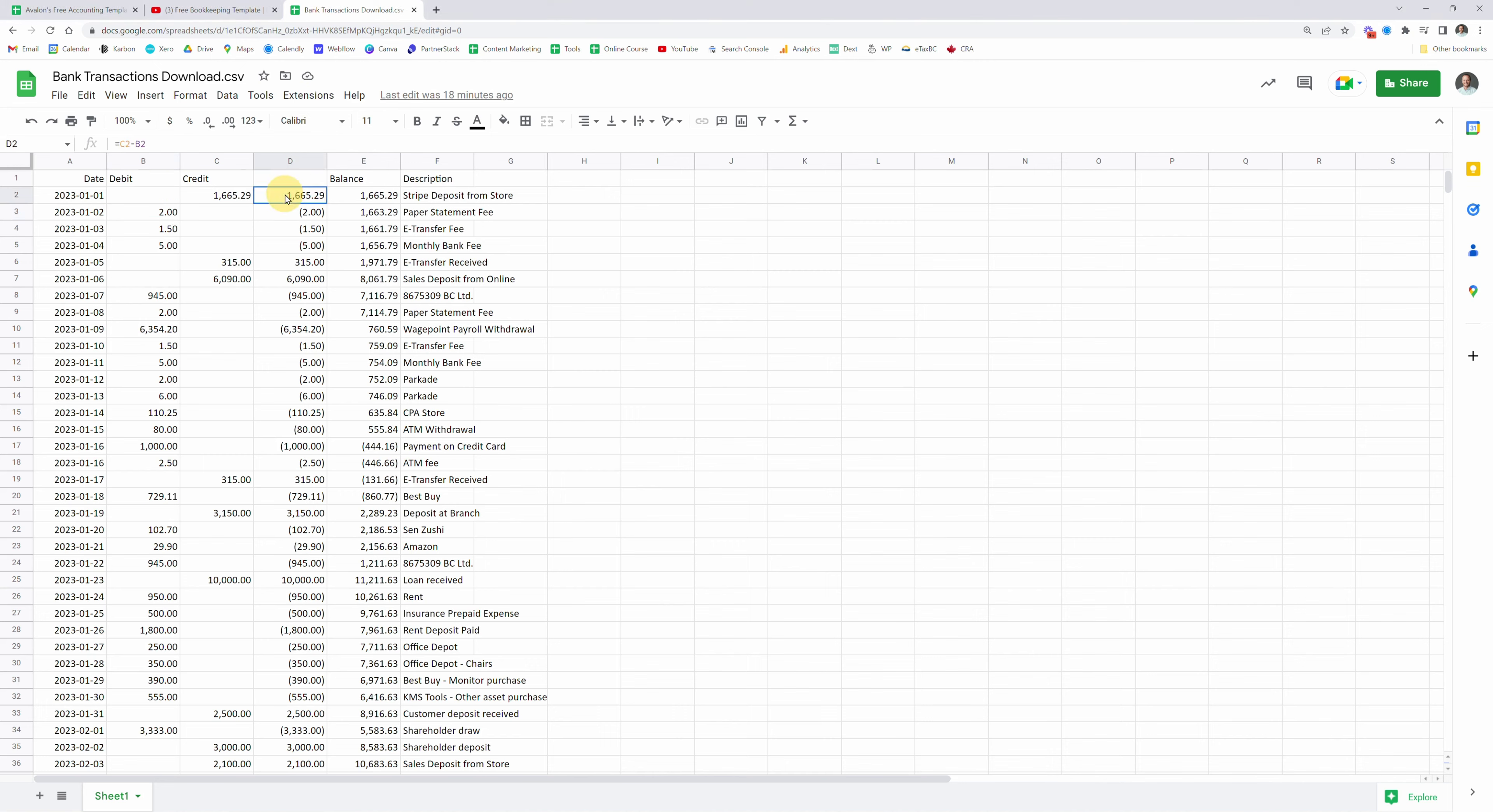
pyautogui.moveTo(286, 198); pyautogui.dragTo(300, 697)
pyautogui.rightClick(300, 697)
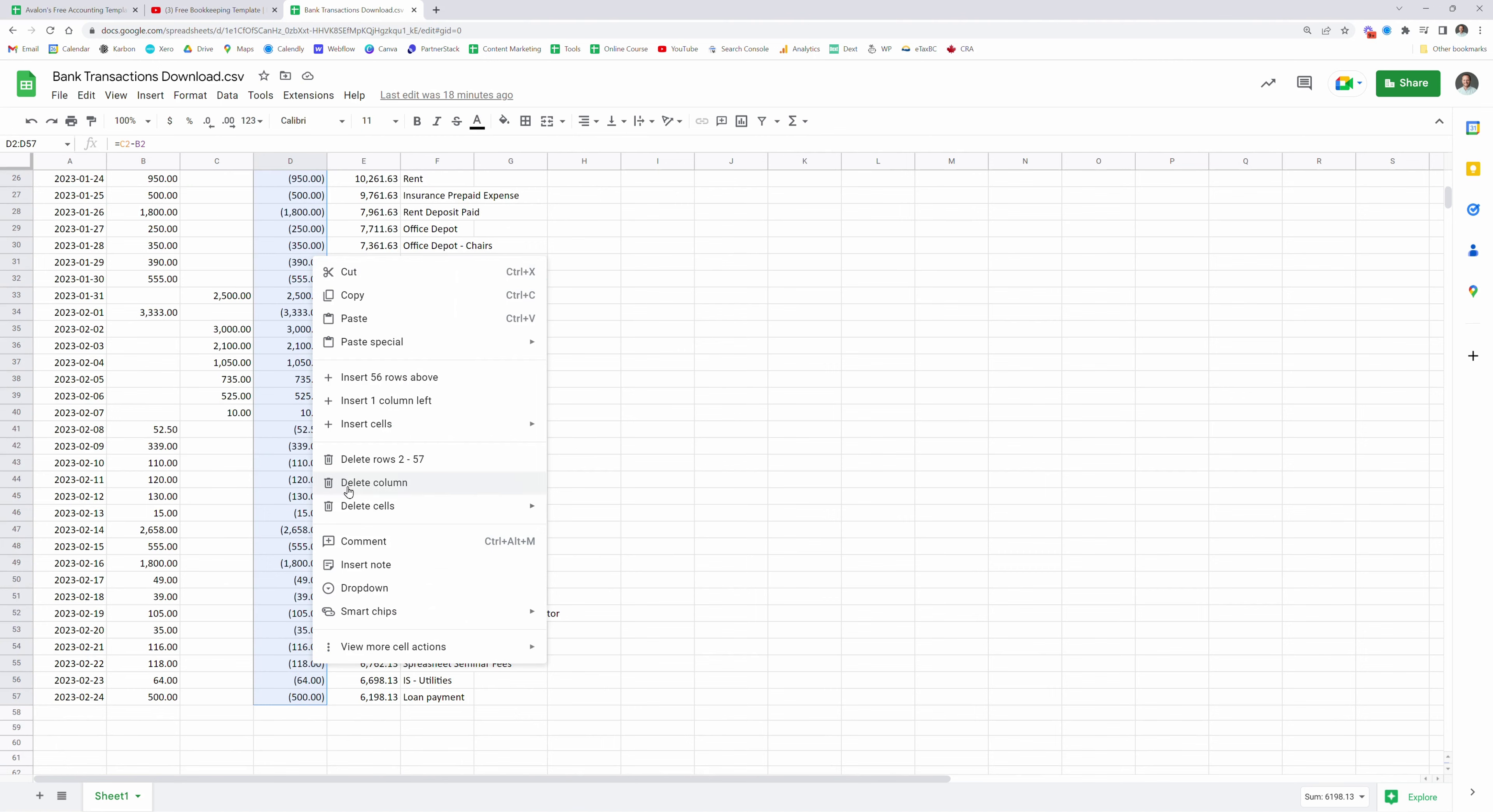
pyautogui.click(369, 297)
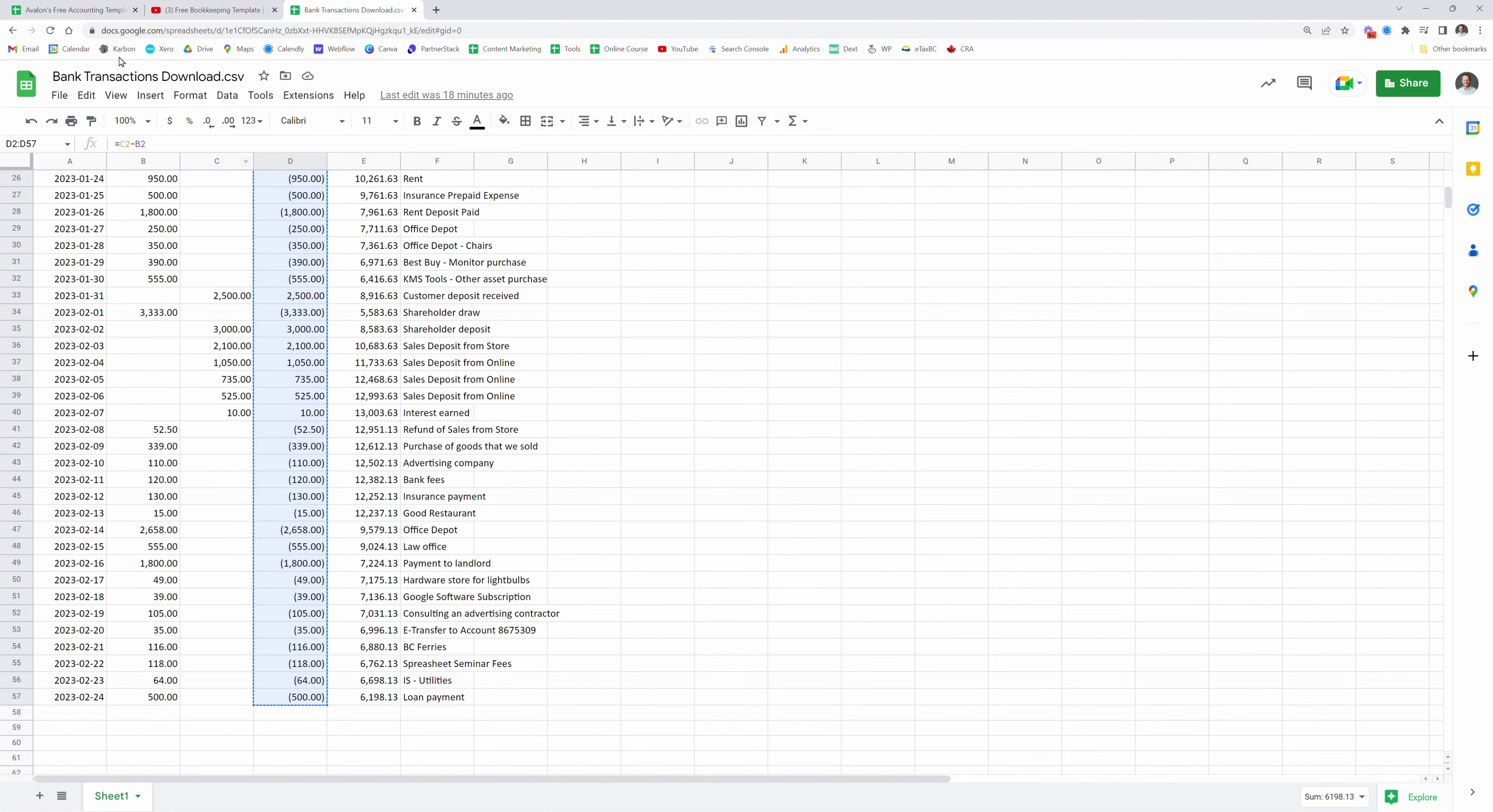
pyautogui.click(64, 11)
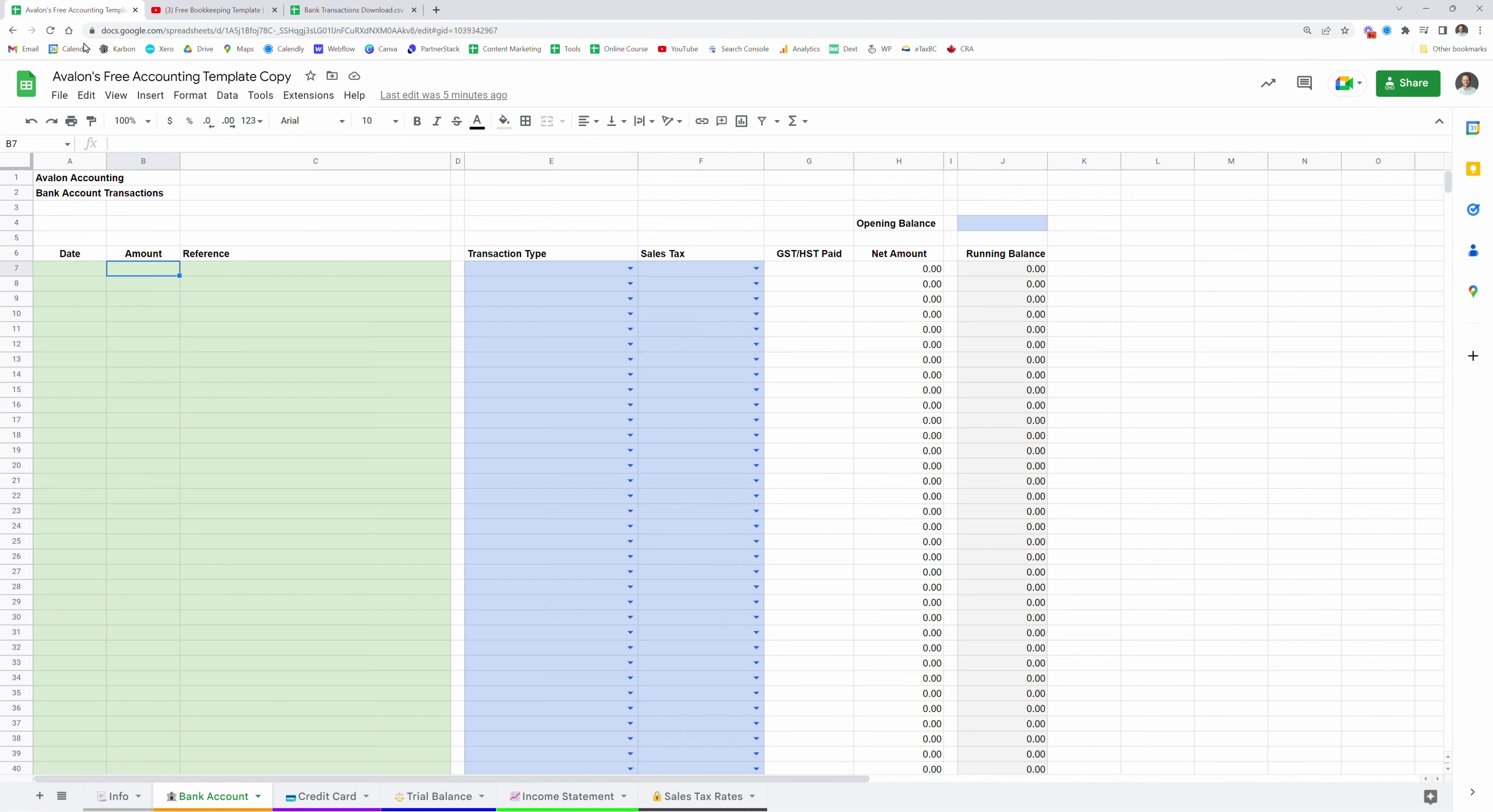
pyautogui.rightClick(144, 271)
pyautogui.moveTo(203, 358)
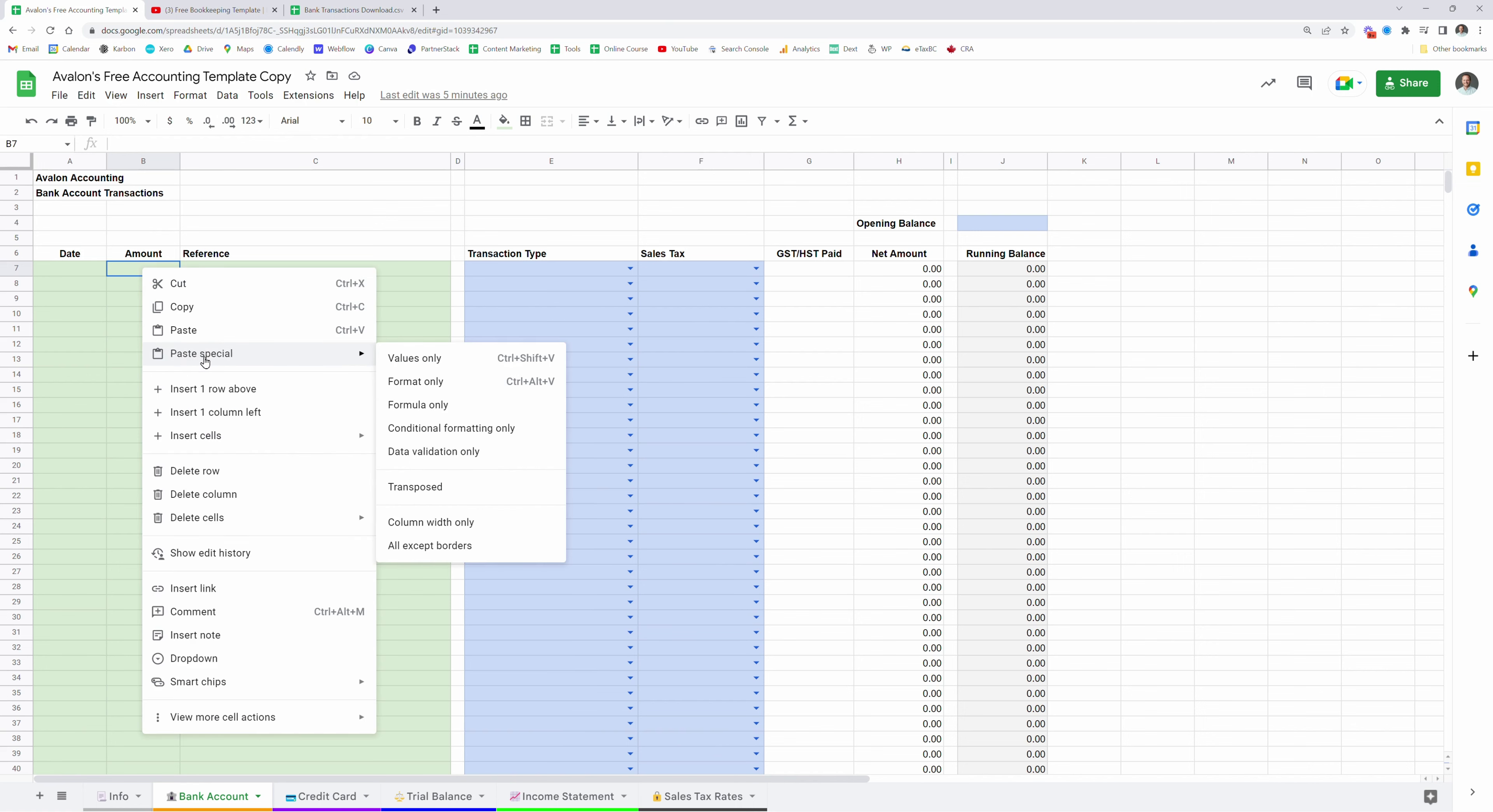
pyautogui.click(406, 358)
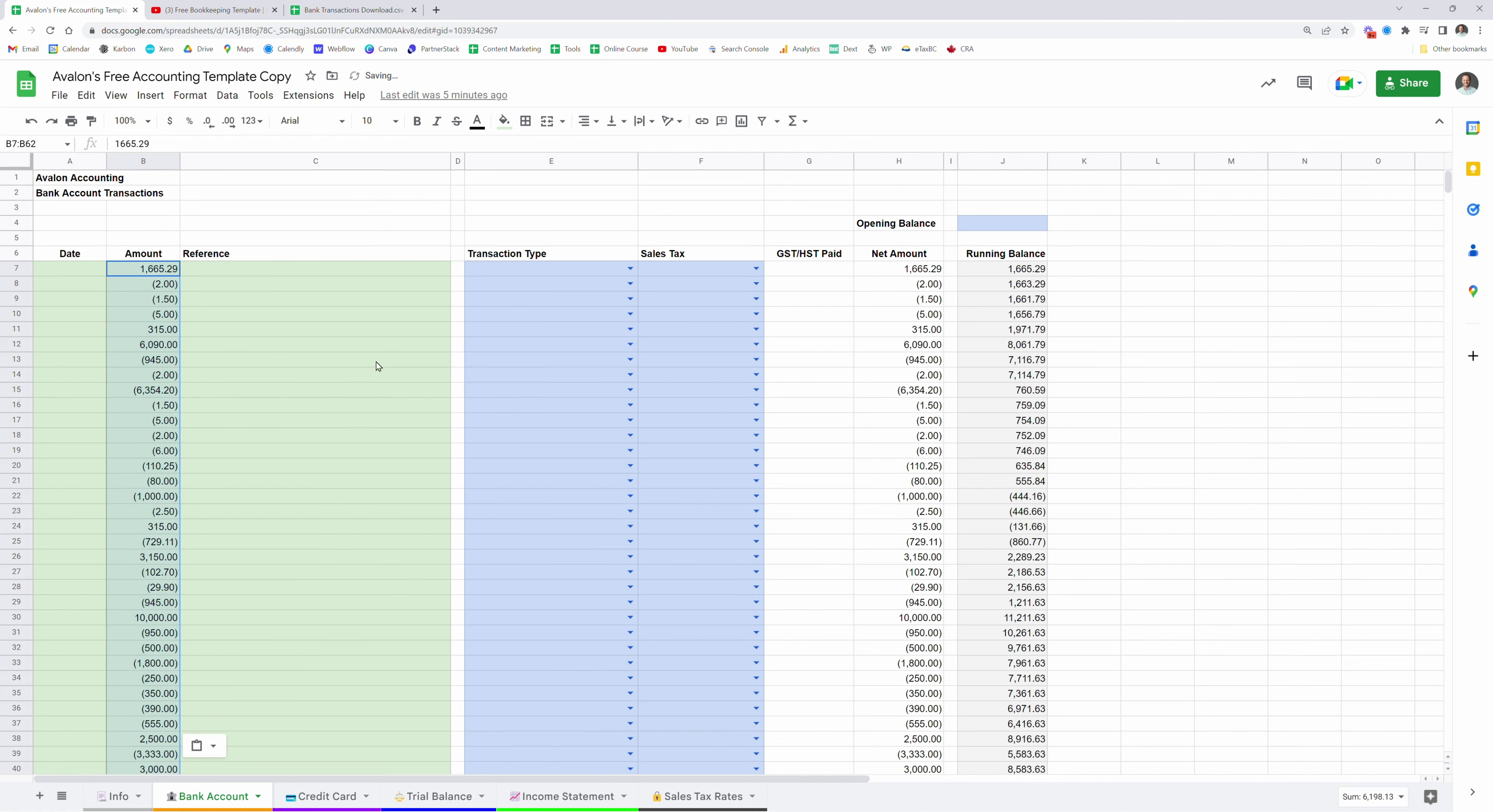
# - Copy the transaction dates in A2:A57 and paste them as values only into the Bank Account sheet's Date column from A7
pyautogui.click(351, 10)
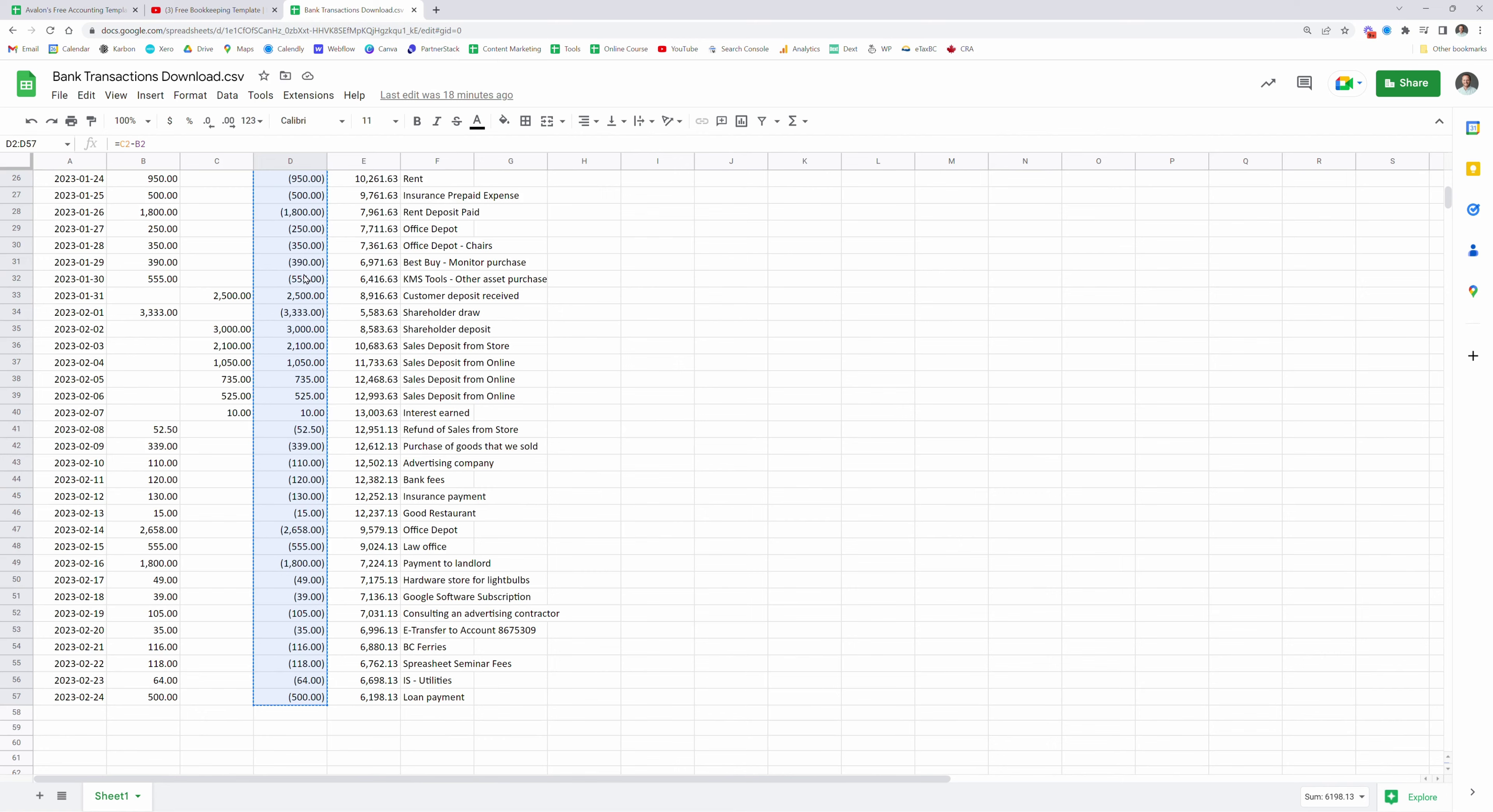
pyautogui.click(102, 12)
pyautogui.click(299, 8)
pyautogui.scroll(10, 153, 302)
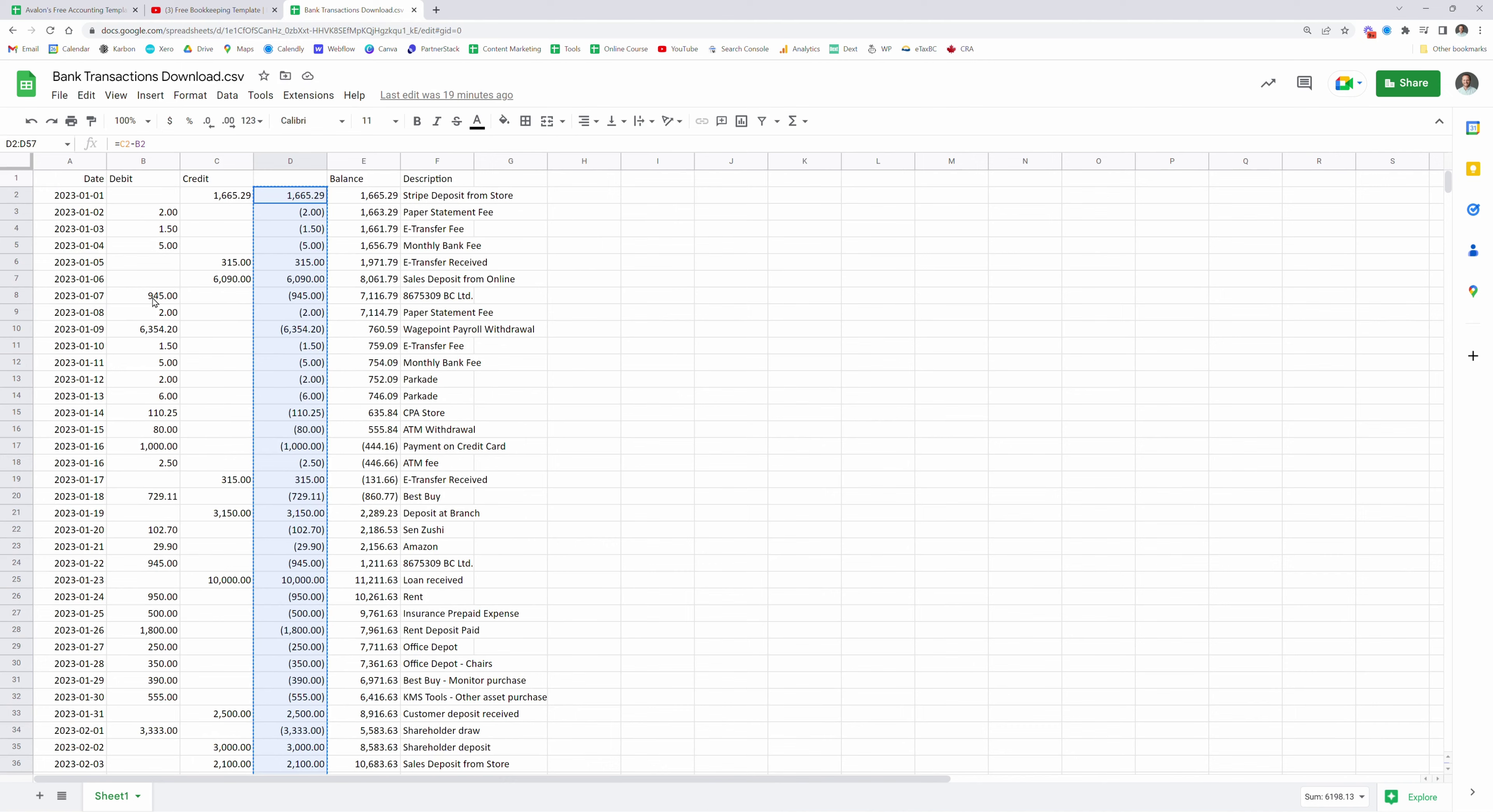
pyautogui.click(90, 198)
pyautogui.hotkey('ctrl', 'shift', 'Down')
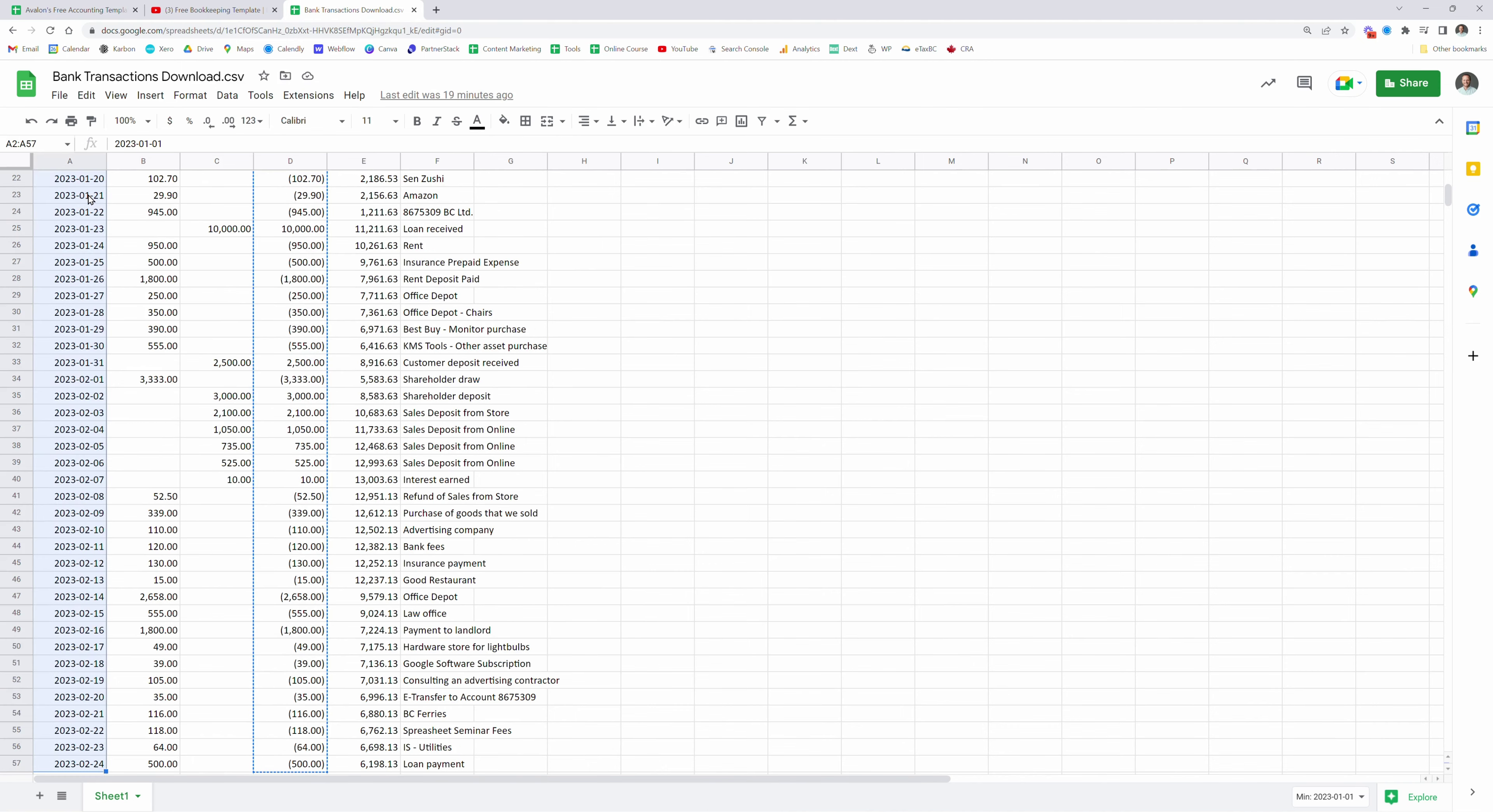
pyautogui.hotkey('ctrl', 'c')
pyautogui.click(70, 10)
pyautogui.click(57, 269)
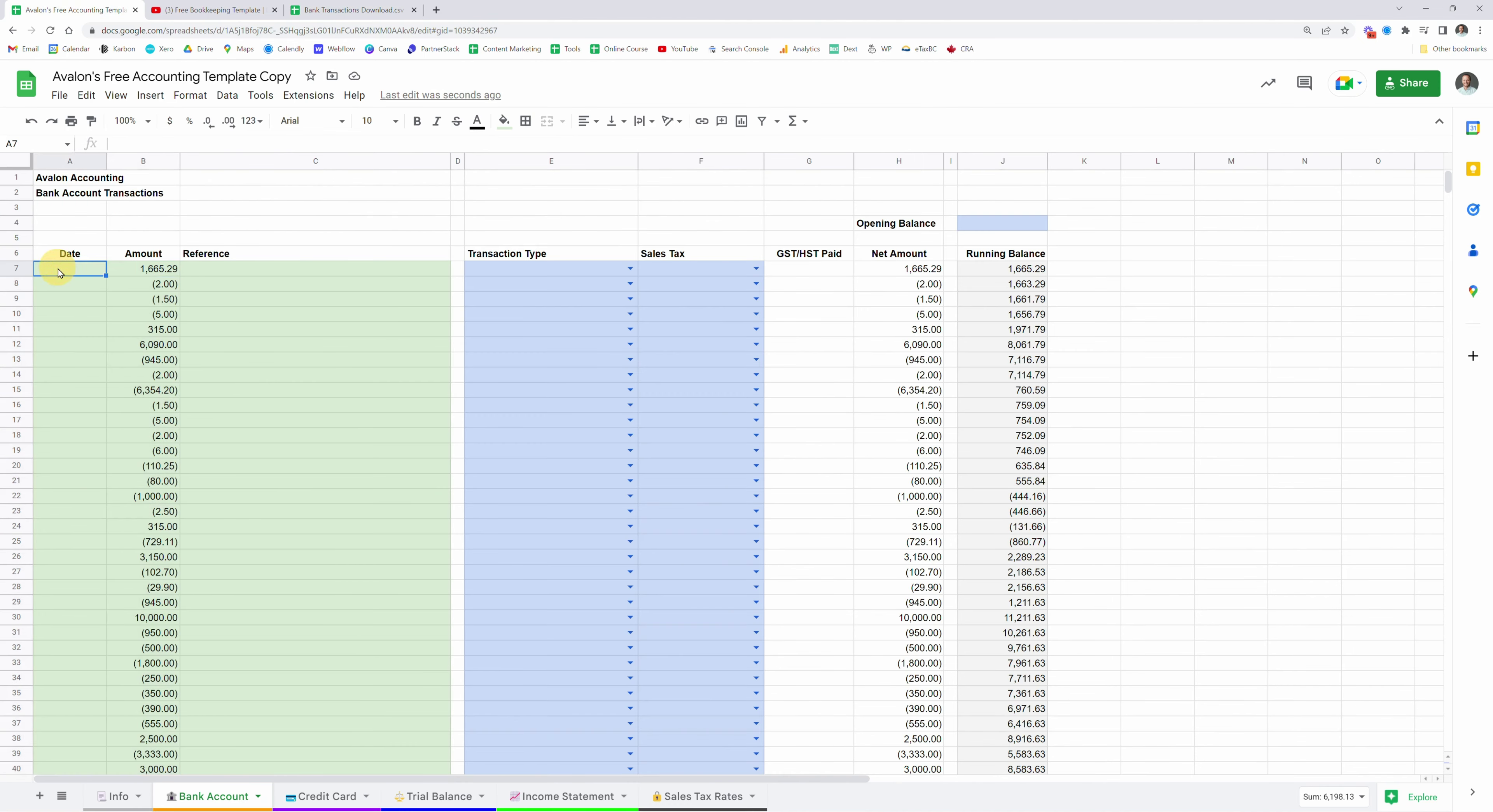
pyautogui.rightClick(57, 269)
pyautogui.moveTo(121, 355)
pyautogui.click(327, 358)
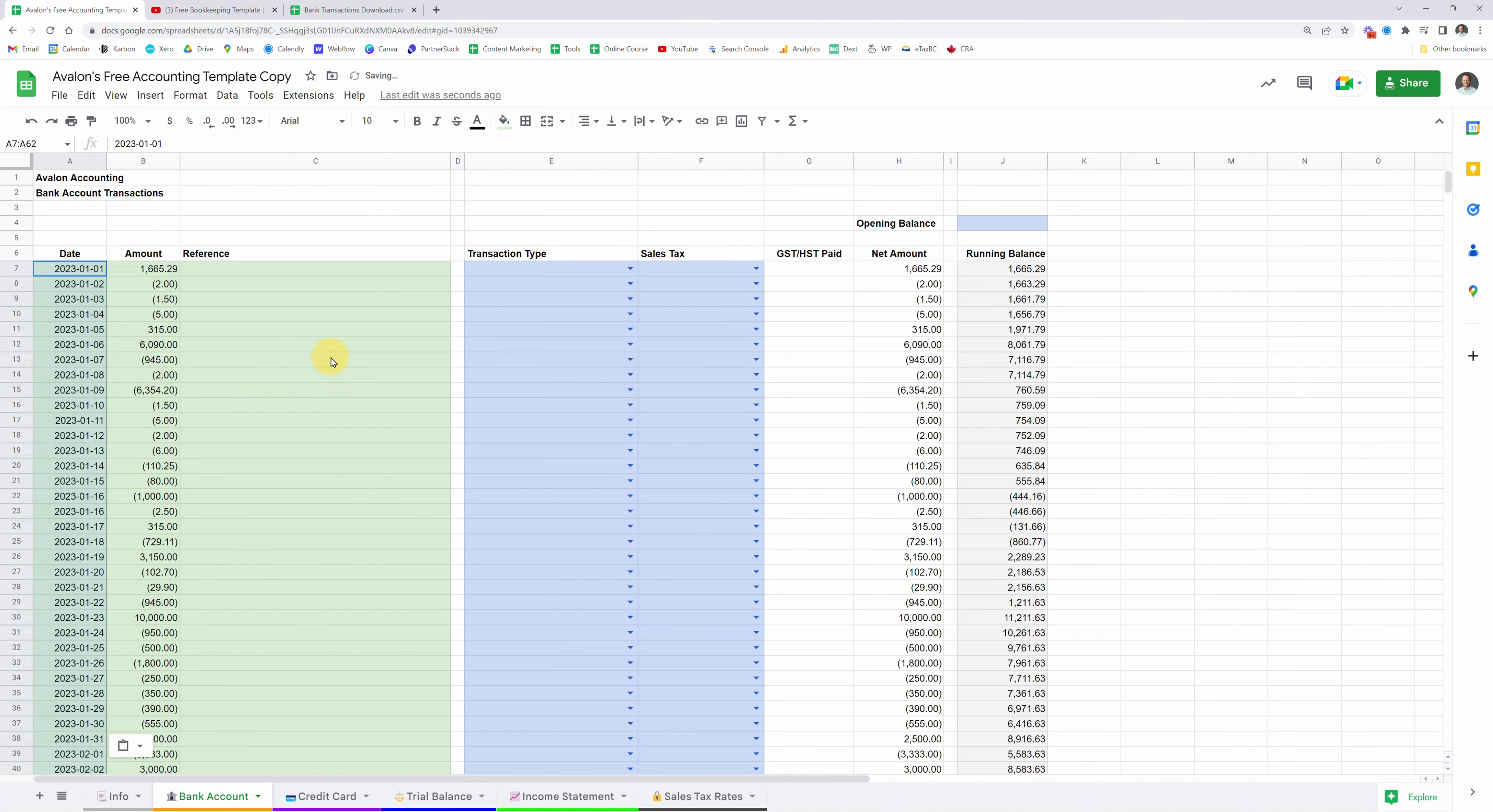
# - Copy the descriptions in F2:F57 and paste them as values only into the Bank Account sheet's Reference column from C7
pyautogui.click(346, 10)
pyautogui.scroll(-5, 489, 696)
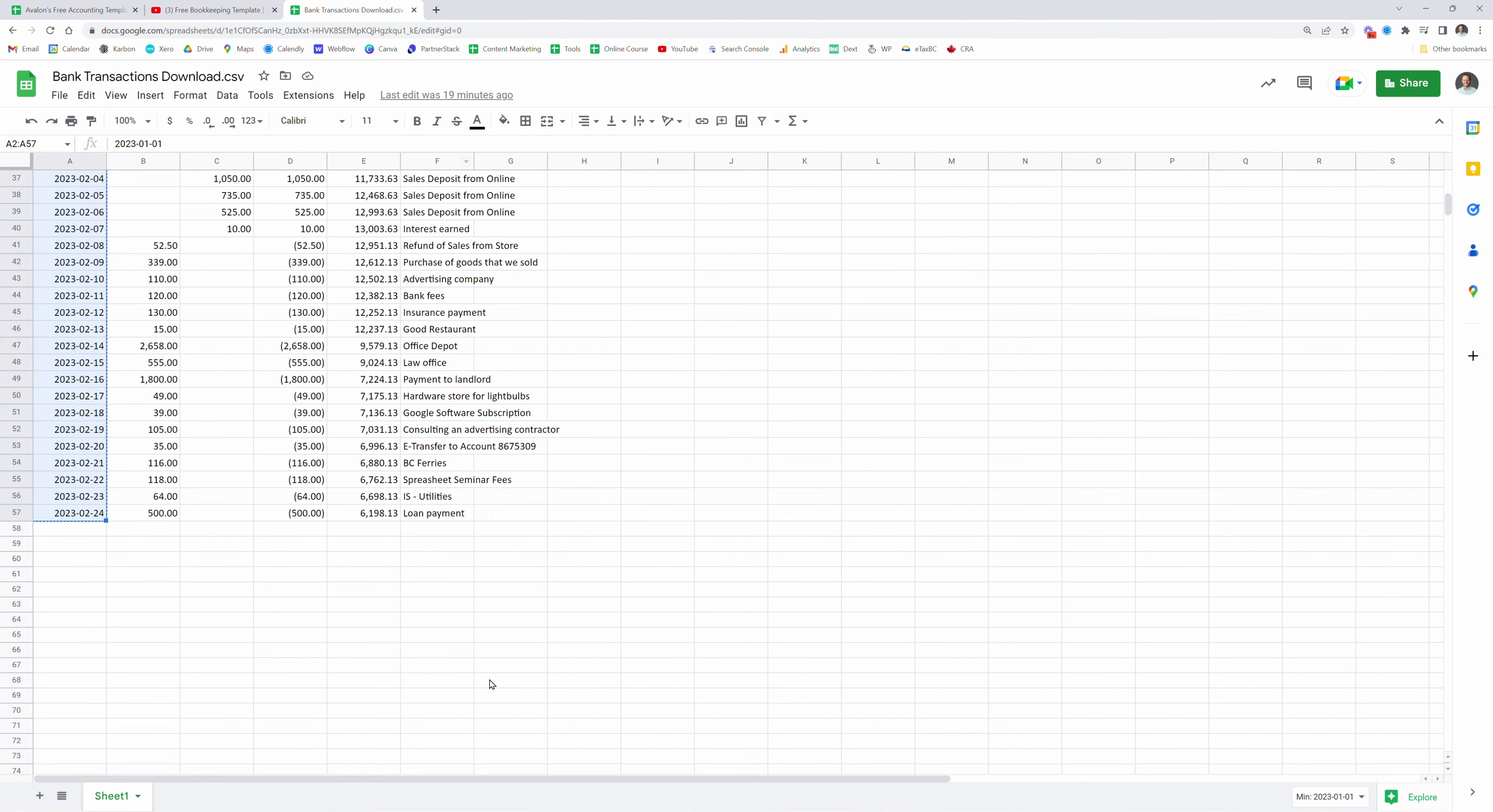
pyautogui.click(425, 527)
pyautogui.hotkey('ctrl', 'shift', 'Up')
pyautogui.hotkey('shift', 'Down')
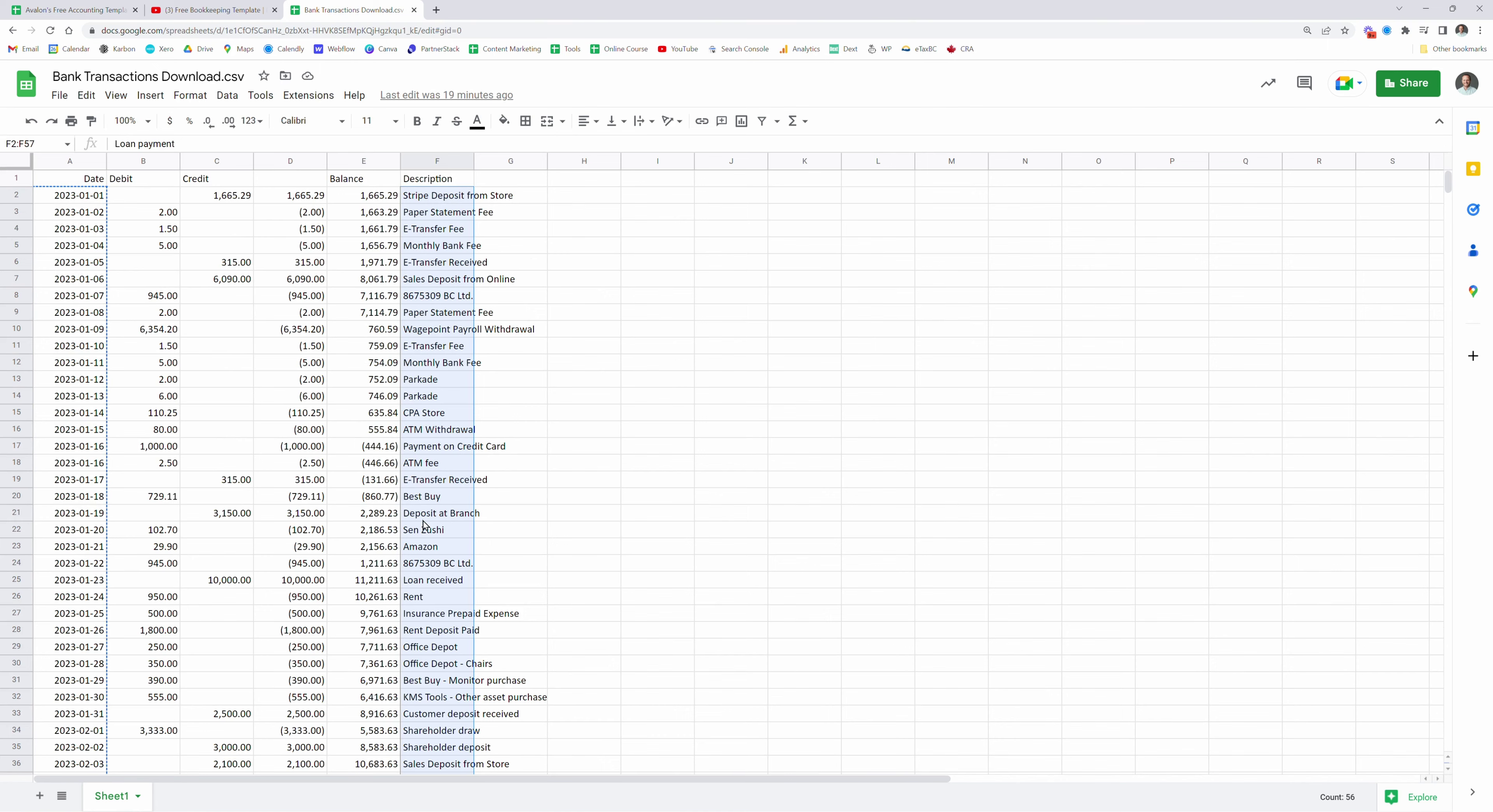
pyautogui.hotkey('ctrl', 'c')
pyautogui.click(69, 10)
pyautogui.rightClick(299, 268)
pyautogui.moveTo(364, 368)
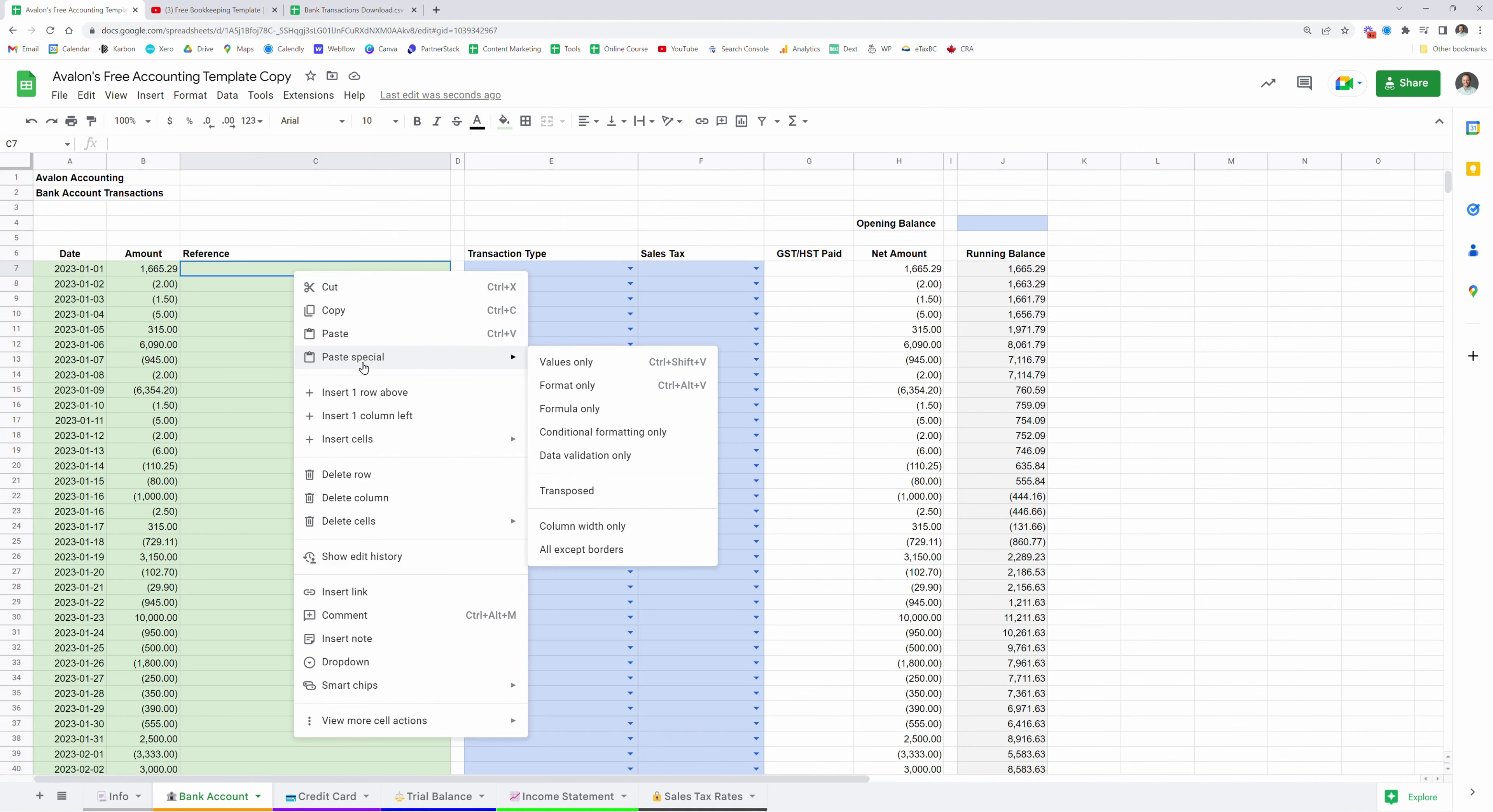
pyautogui.click(589, 370)
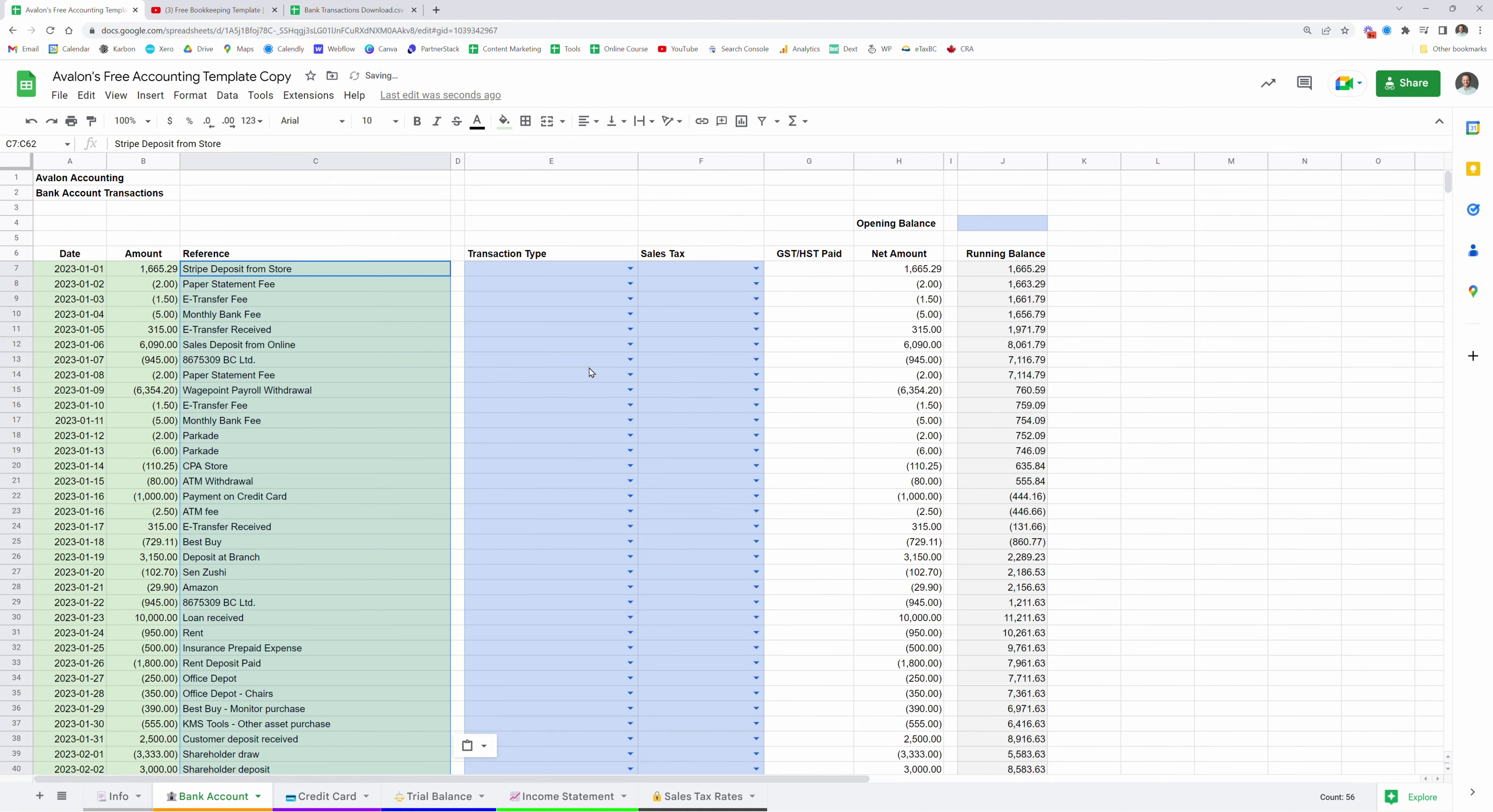
# - Try a regular paste of the descriptions over the Reference column, including their source formatting, and undo it
pyautogui.rightClick(364, 278)
pyautogui.click(409, 339)
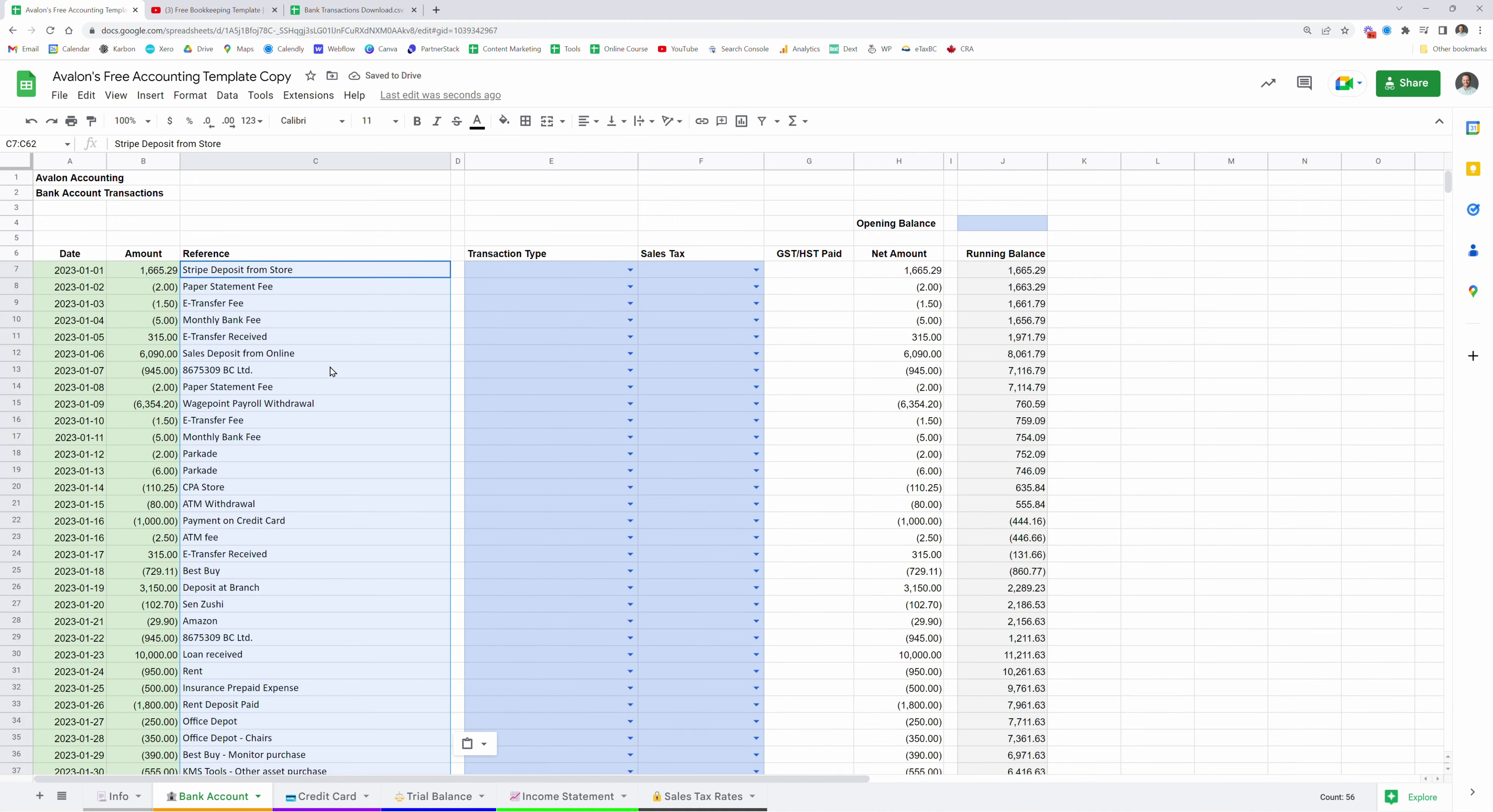
pyautogui.hotkey('ctrl', 'z')
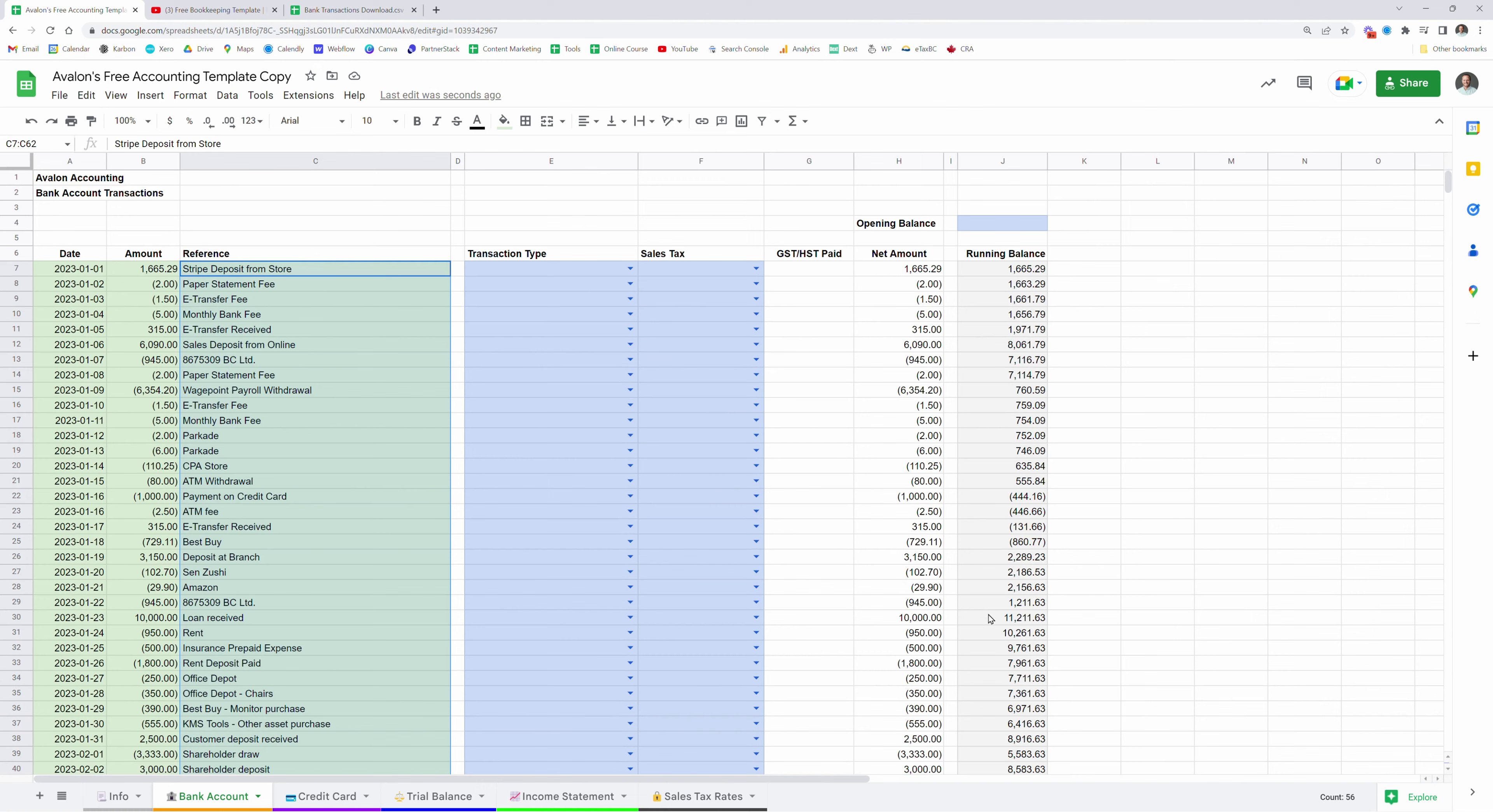
# - Check the Running Balance at the last transaction, the loan payment dated 2023-02-24, in the Bank Account sheet
pyautogui.scroll(-5, 996, 605)
pyautogui.scroll(-5, 995, 605)
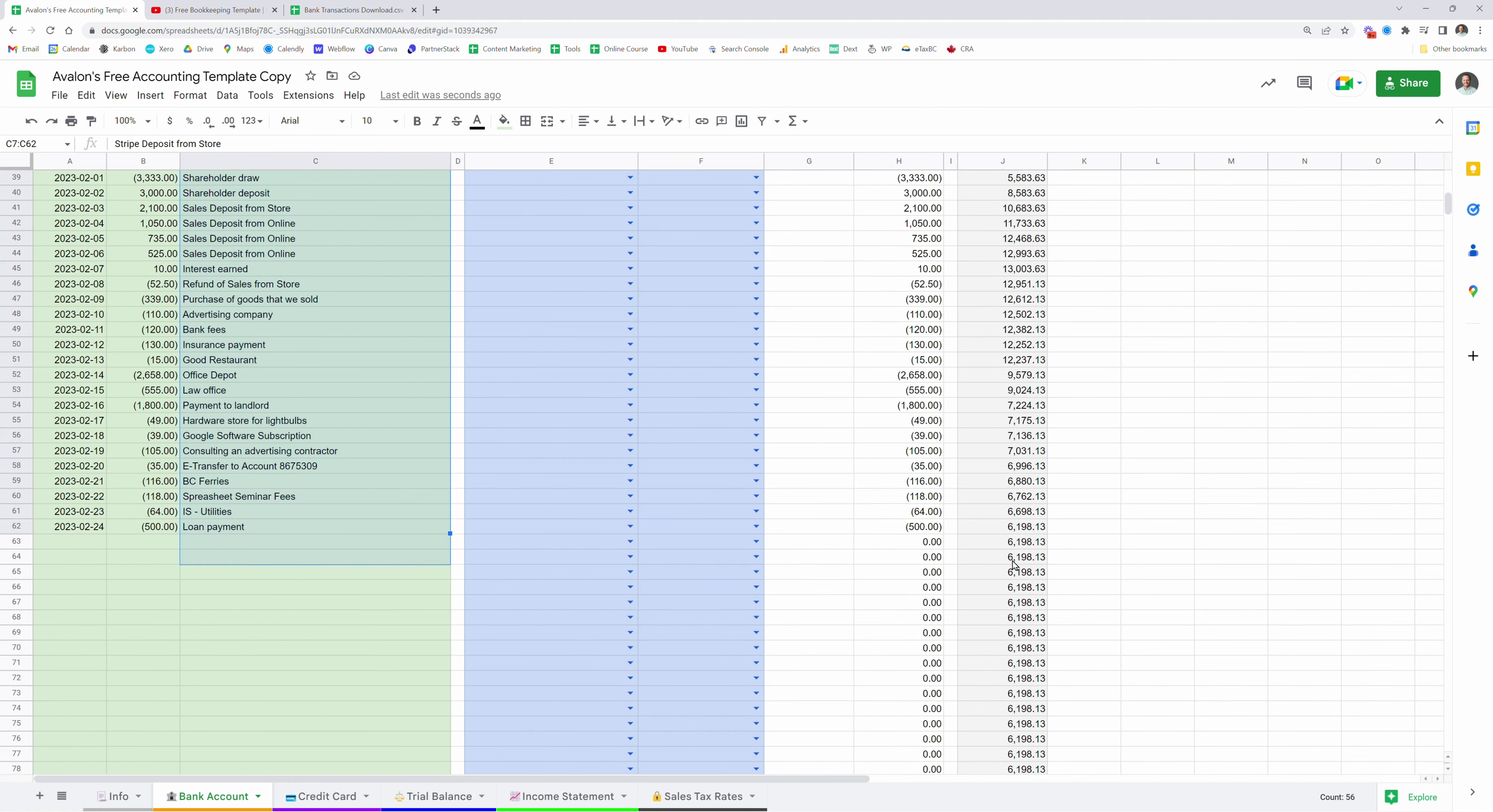
pyautogui.click(1009, 527)
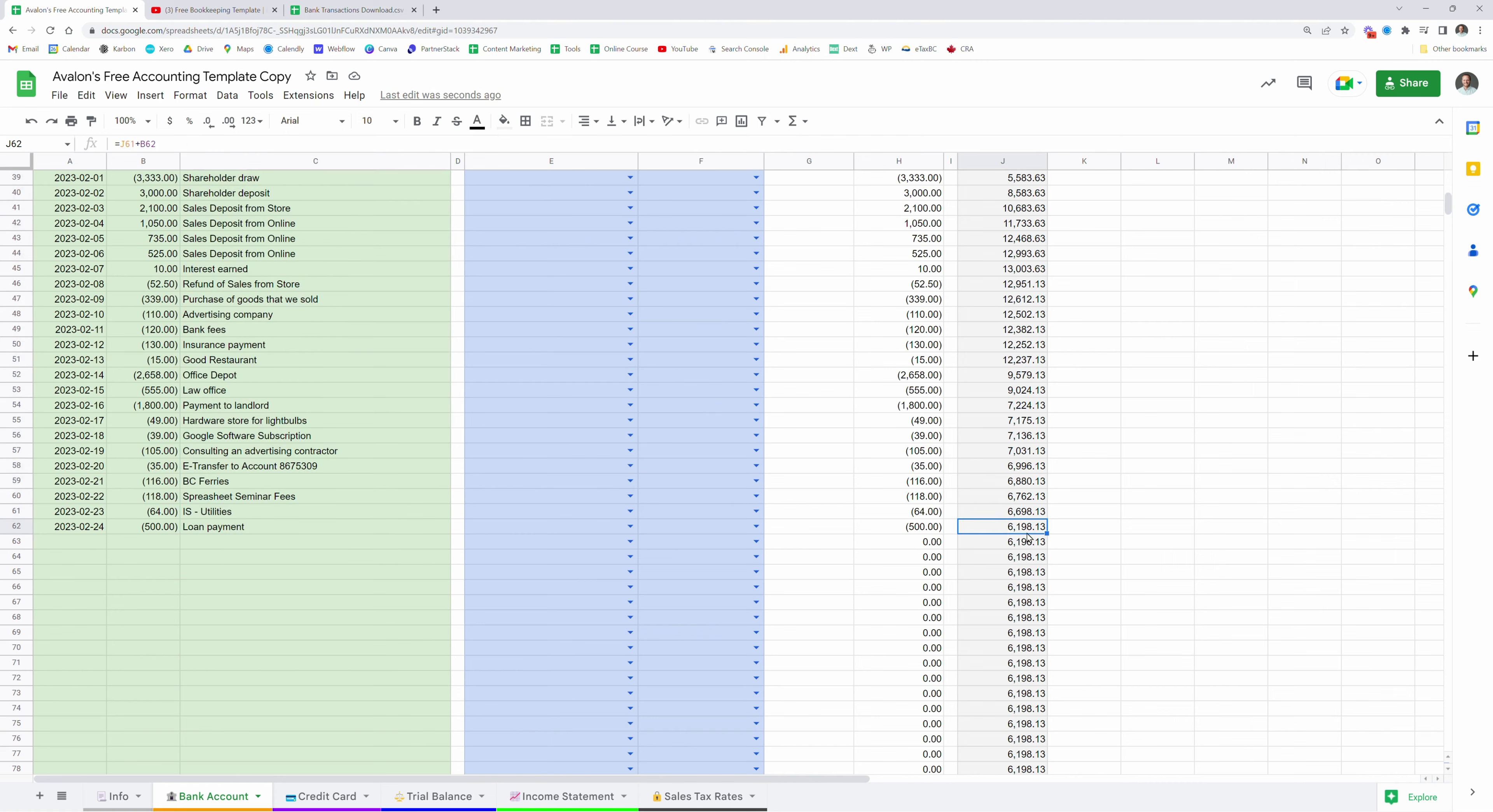
pyautogui.scroll(10, 1006, 522)
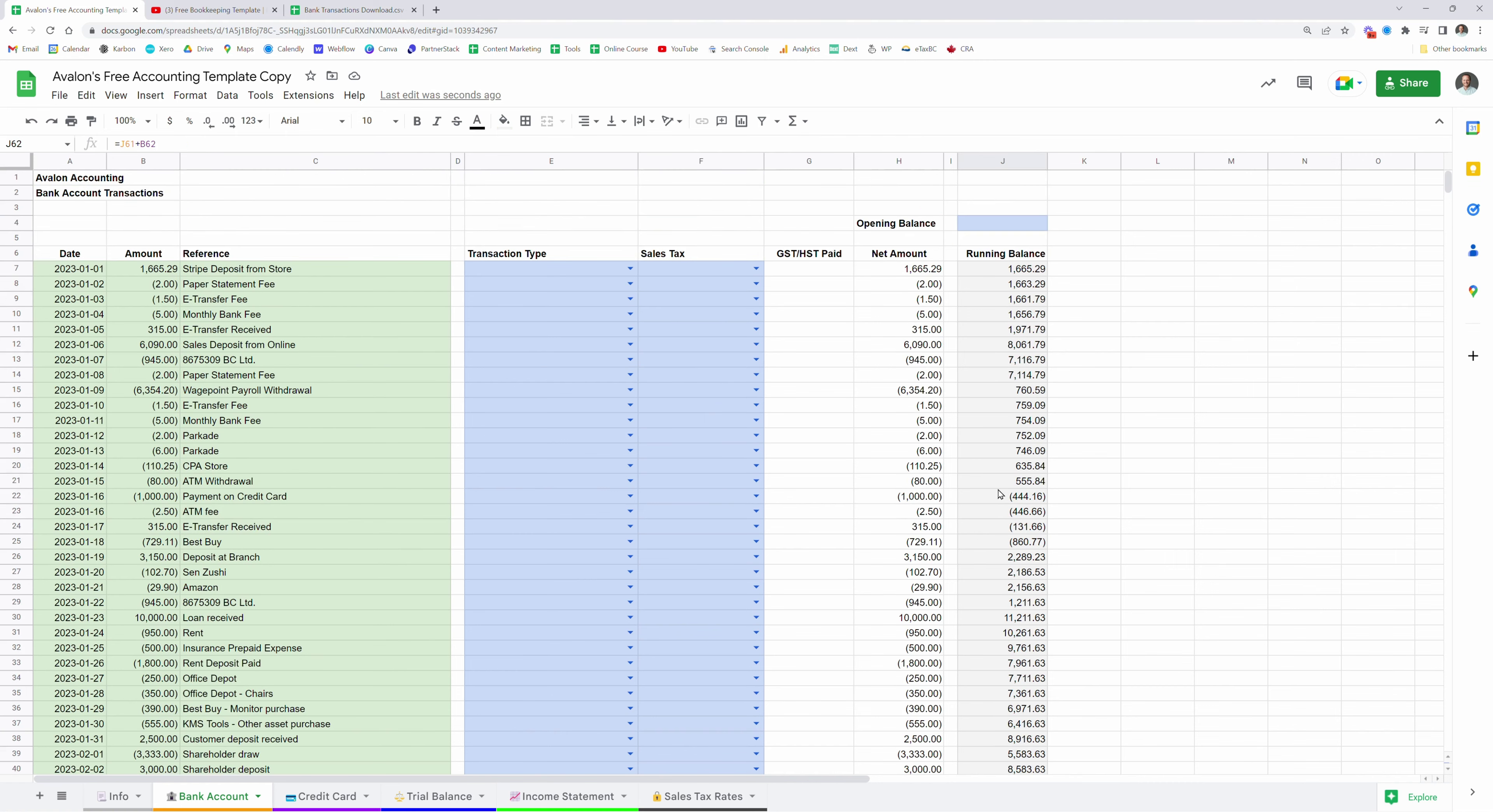
# - Try an Opening Balance of 1000 in the Bank Account sheet and check its effect on the Running Balance column
pyautogui.click(995, 227)
pyautogui.write('1000')
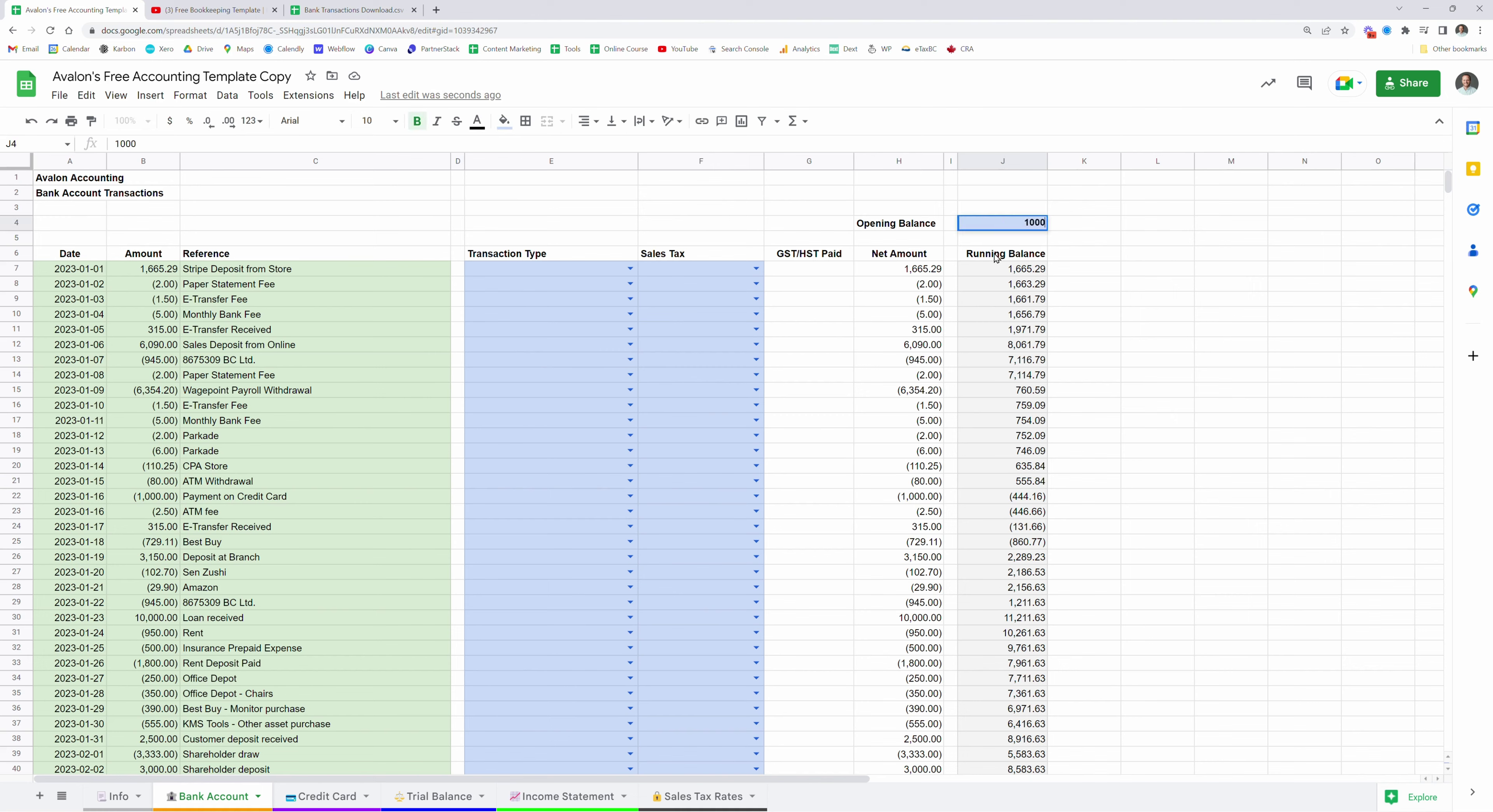
pyautogui.press('Return')
pyautogui.scroll(-5, 1008, 406)
pyautogui.scroll(-6, 1016, 532)
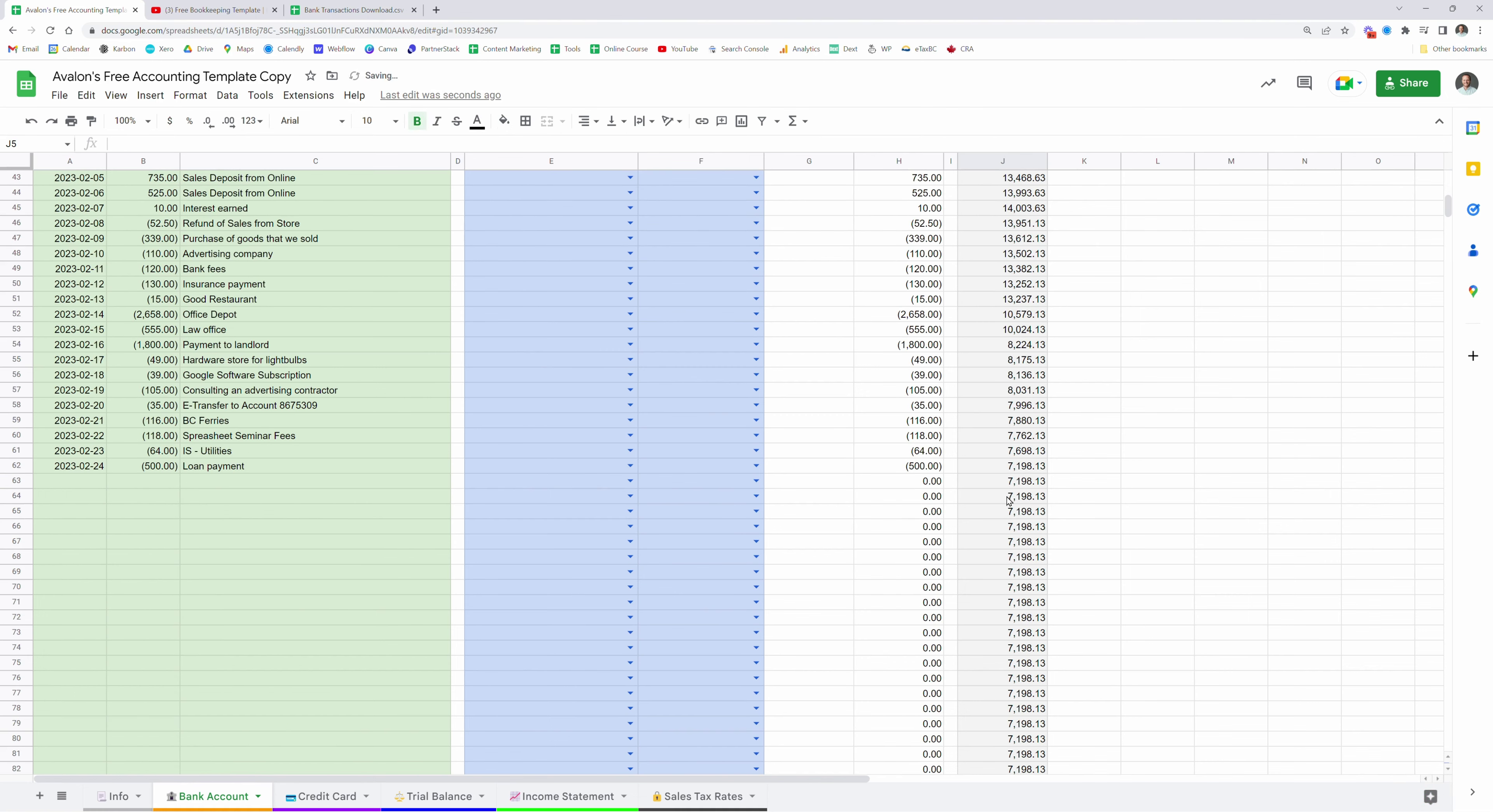
pyautogui.scroll(11, 1028, 462)
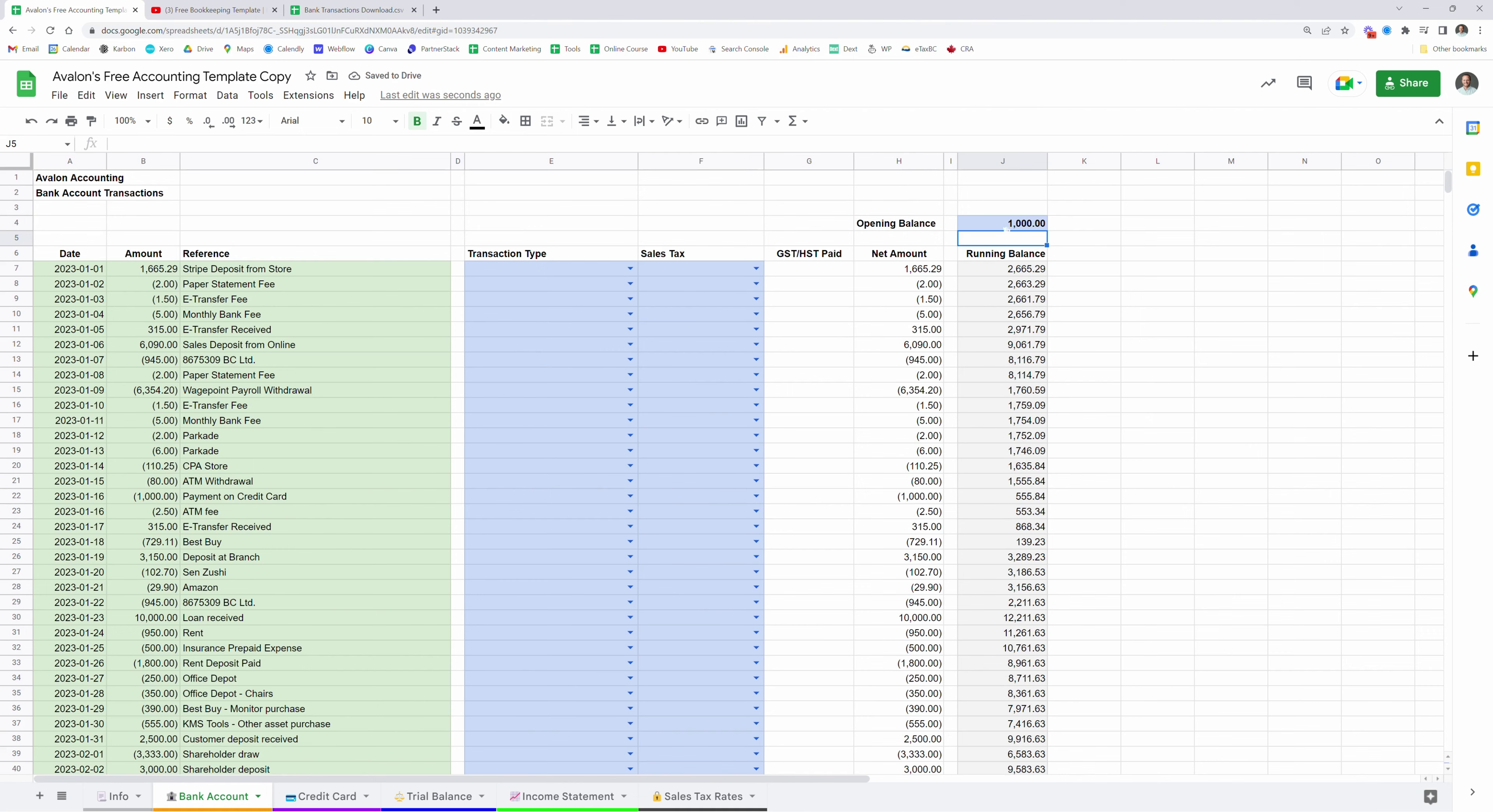
# - Set the Bank Account sheet's Opening Balance to 0
pyautogui.click(1007, 227)
pyautogui.write('0')
pyautogui.click(998, 422)
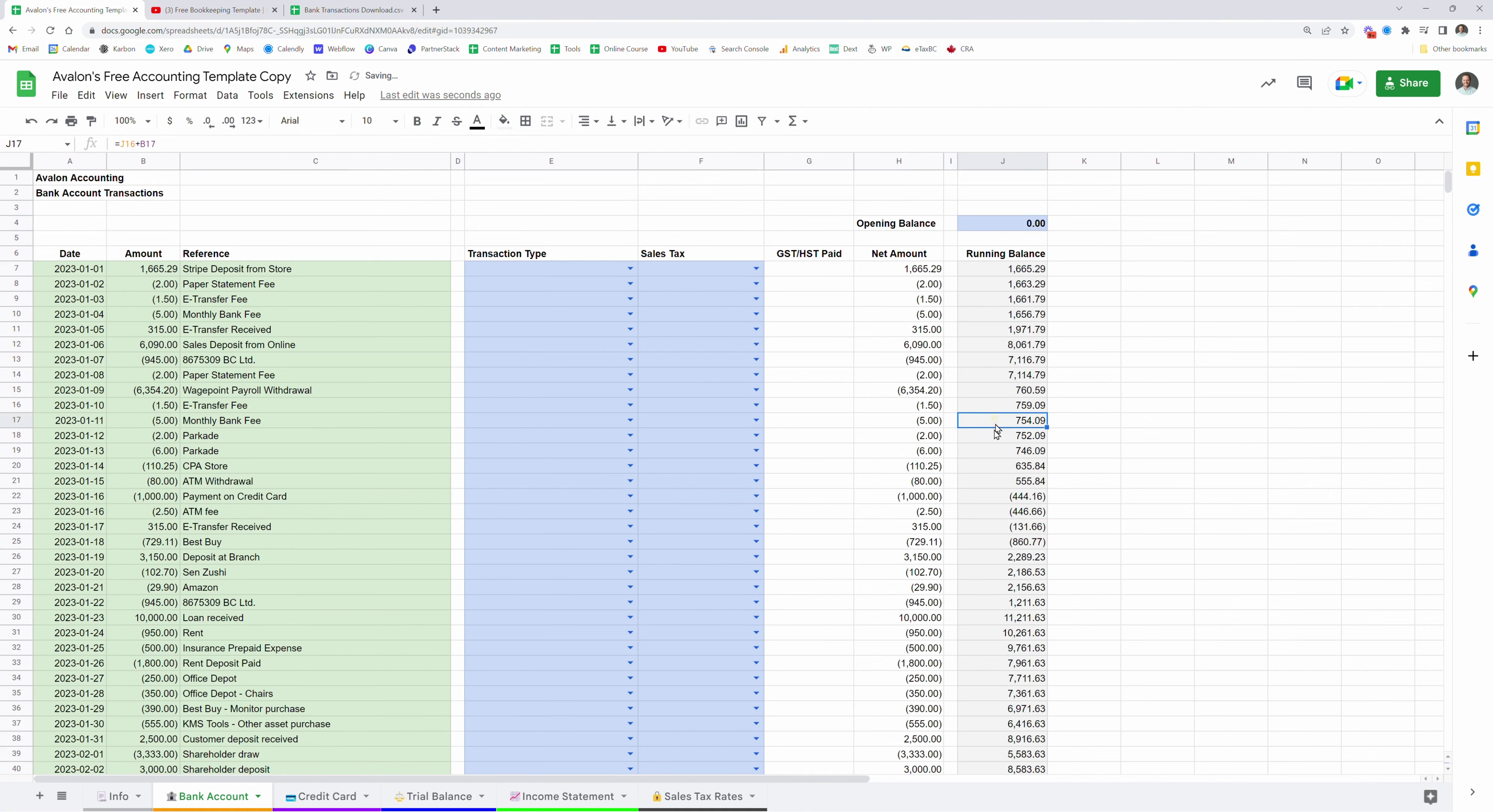
# - Compare the Running Balance at the last transaction in the Bank Account sheet with the final balance in Bank Transactions Download.csv
pyautogui.scroll(-12, 985, 521)
pyautogui.click(1017, 390)
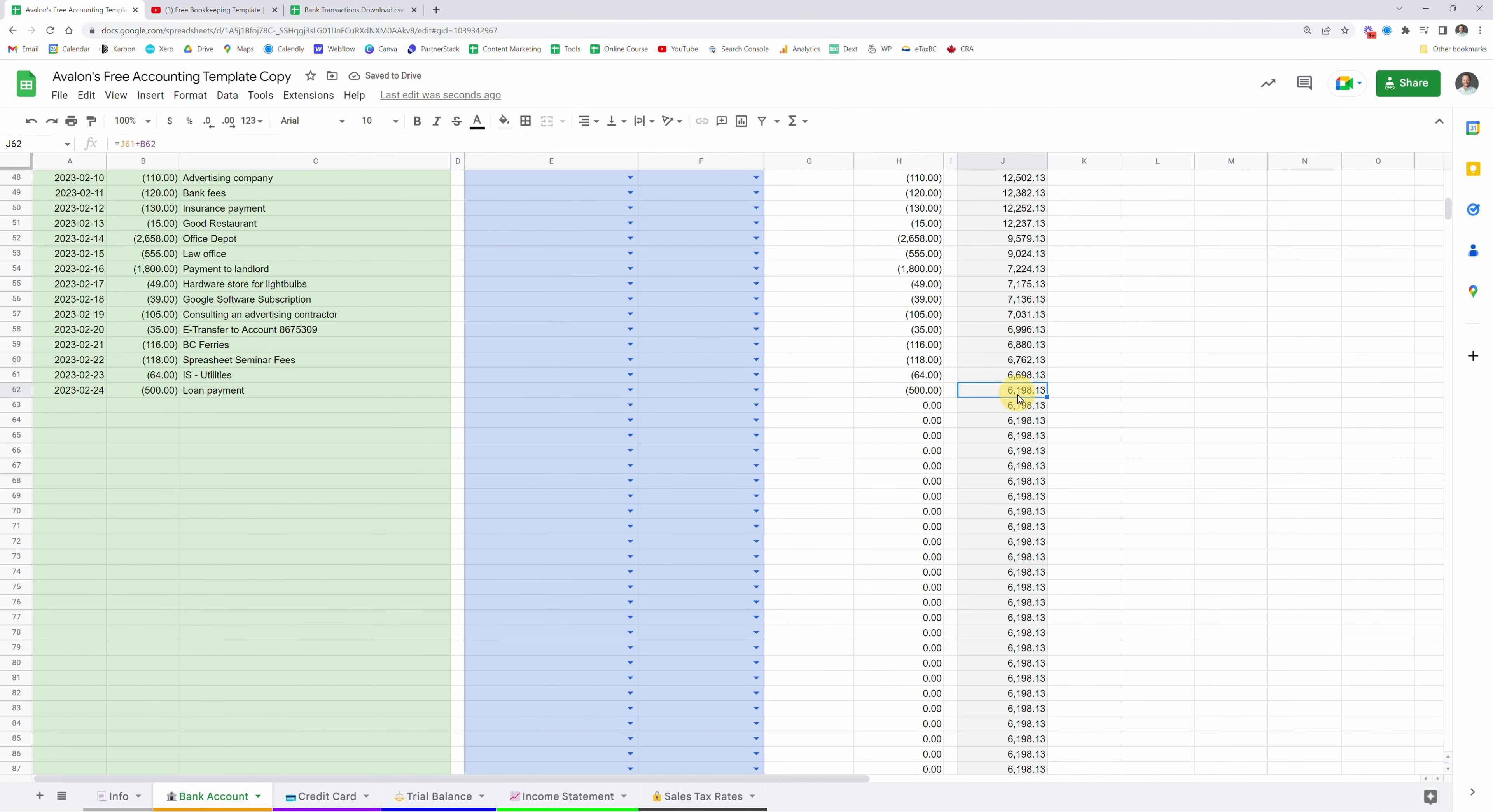
pyautogui.click(324, 10)
pyautogui.scroll(-7, 380, 406)
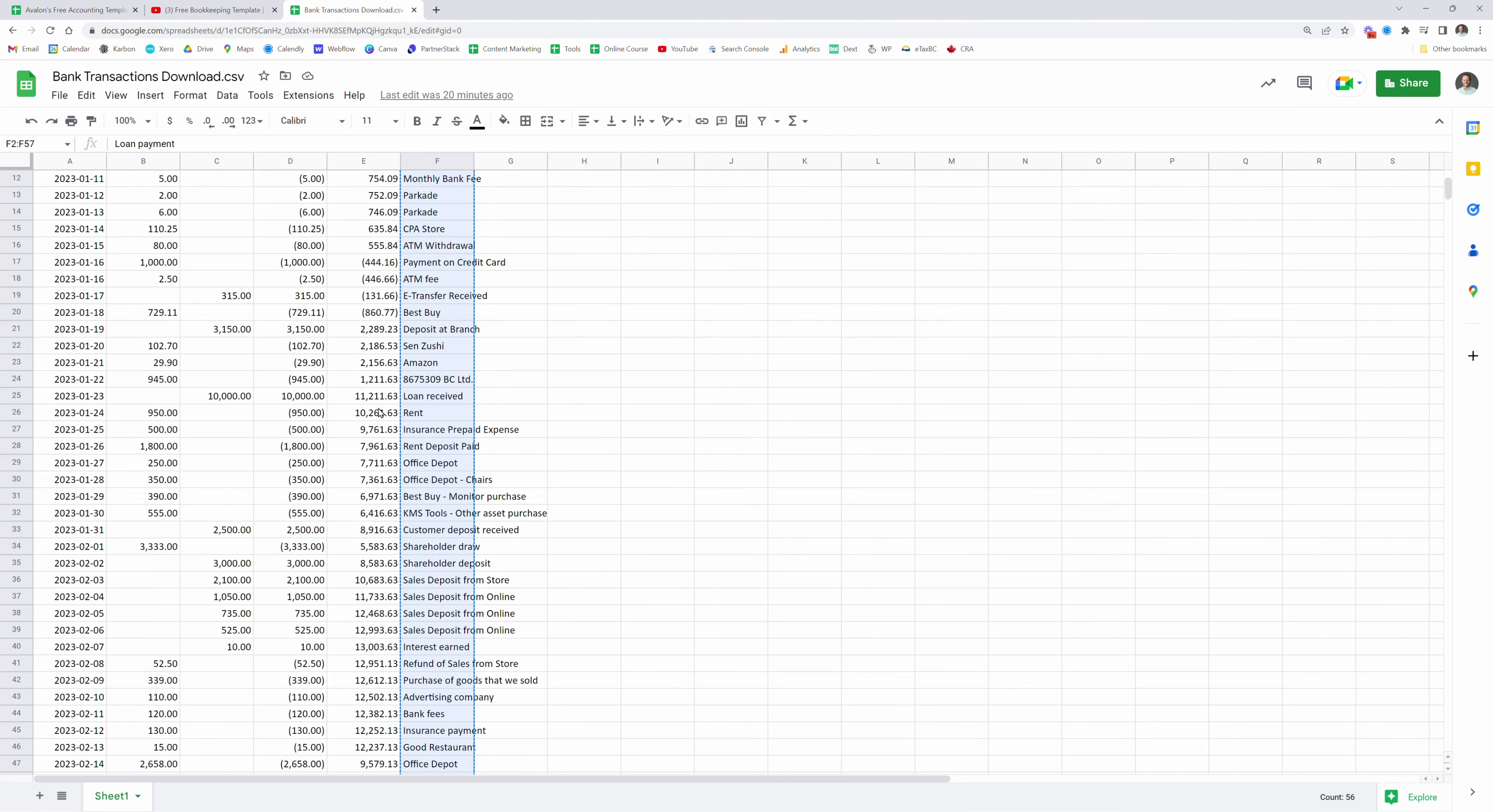
pyautogui.click(382, 748)
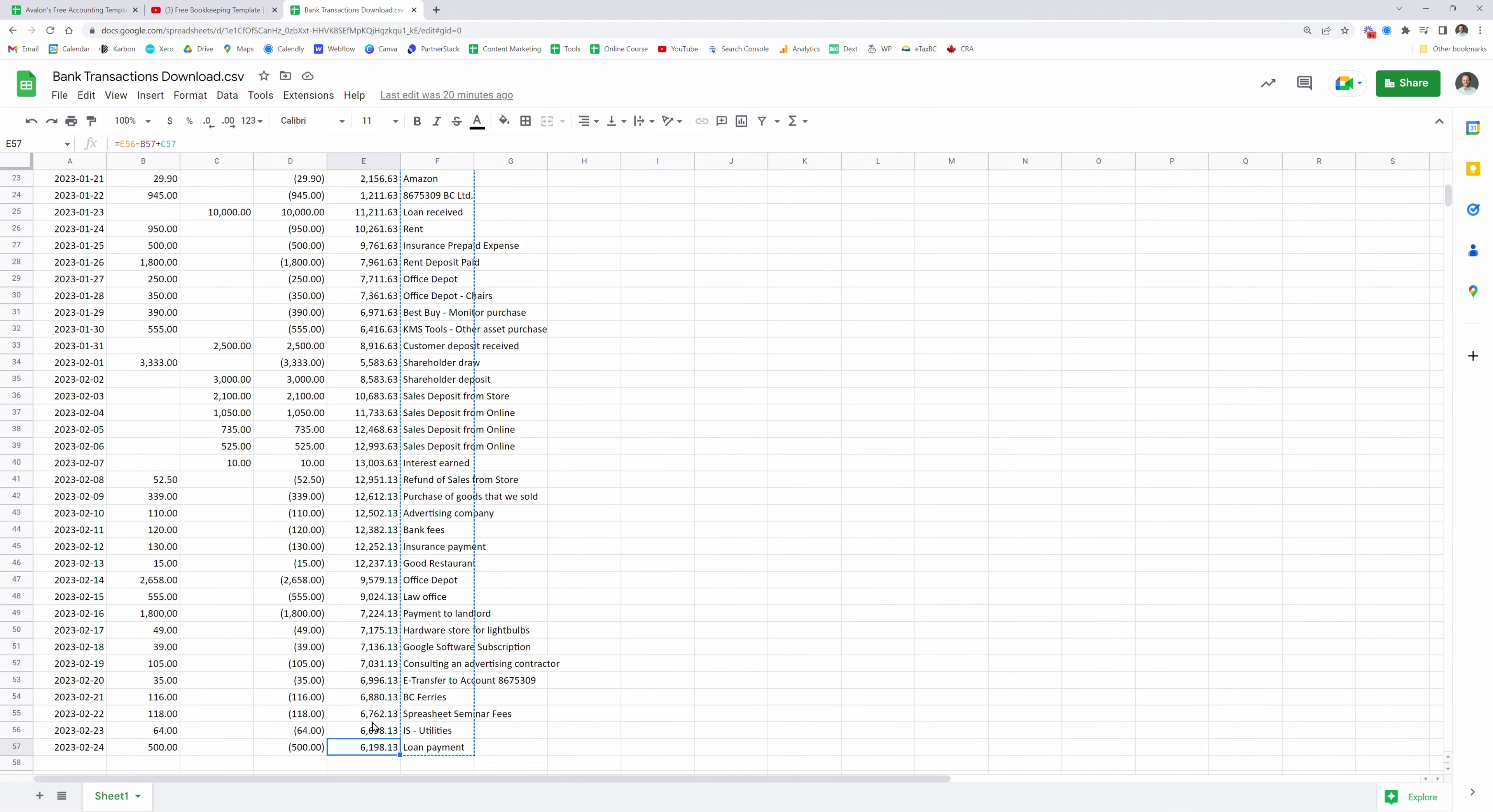
pyautogui.click(116, 9)
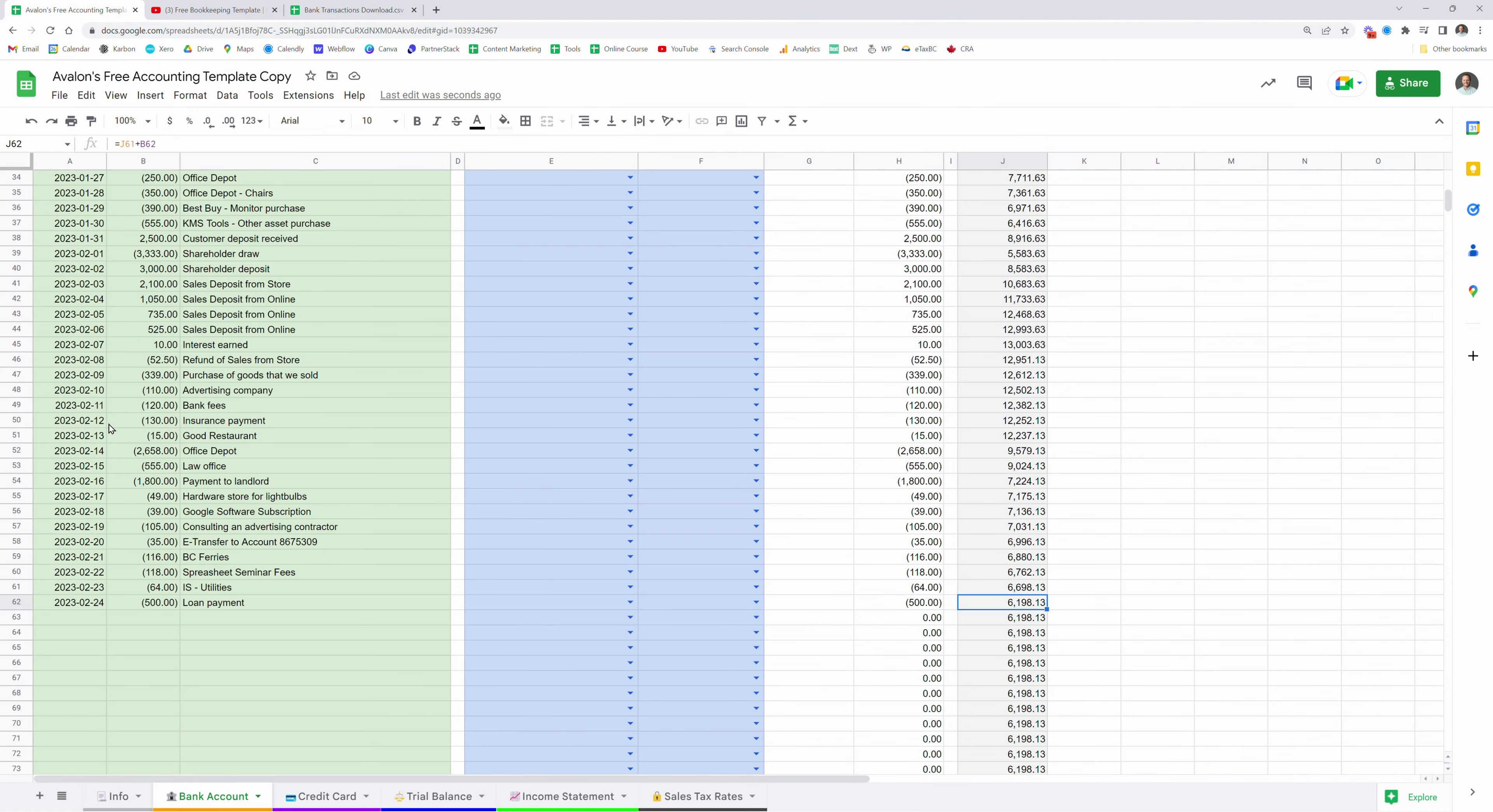
pyautogui.scroll(5, 110, 429)
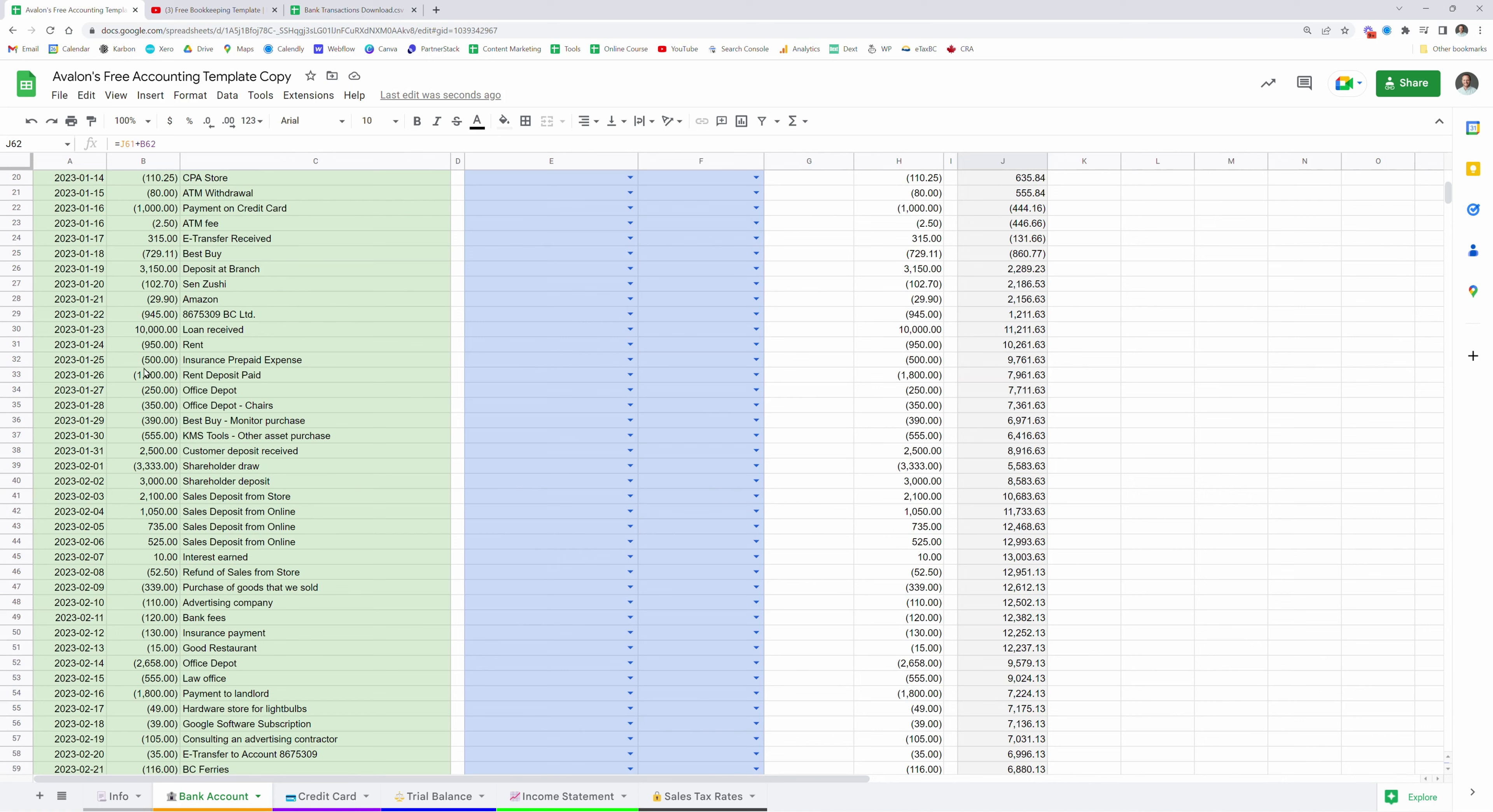
pyautogui.click(159, 330)
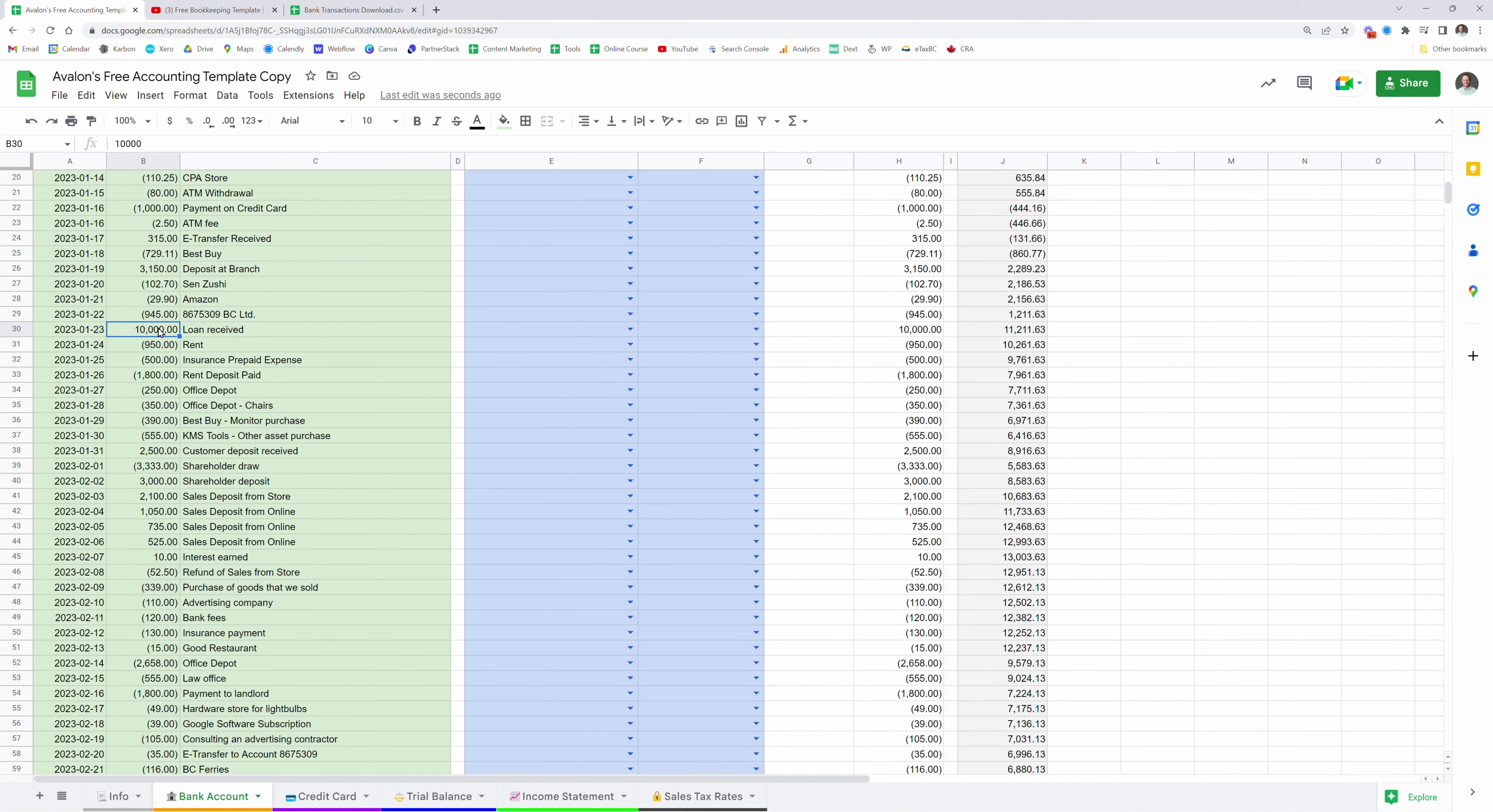
pyautogui.scroll(6, 160, 331)
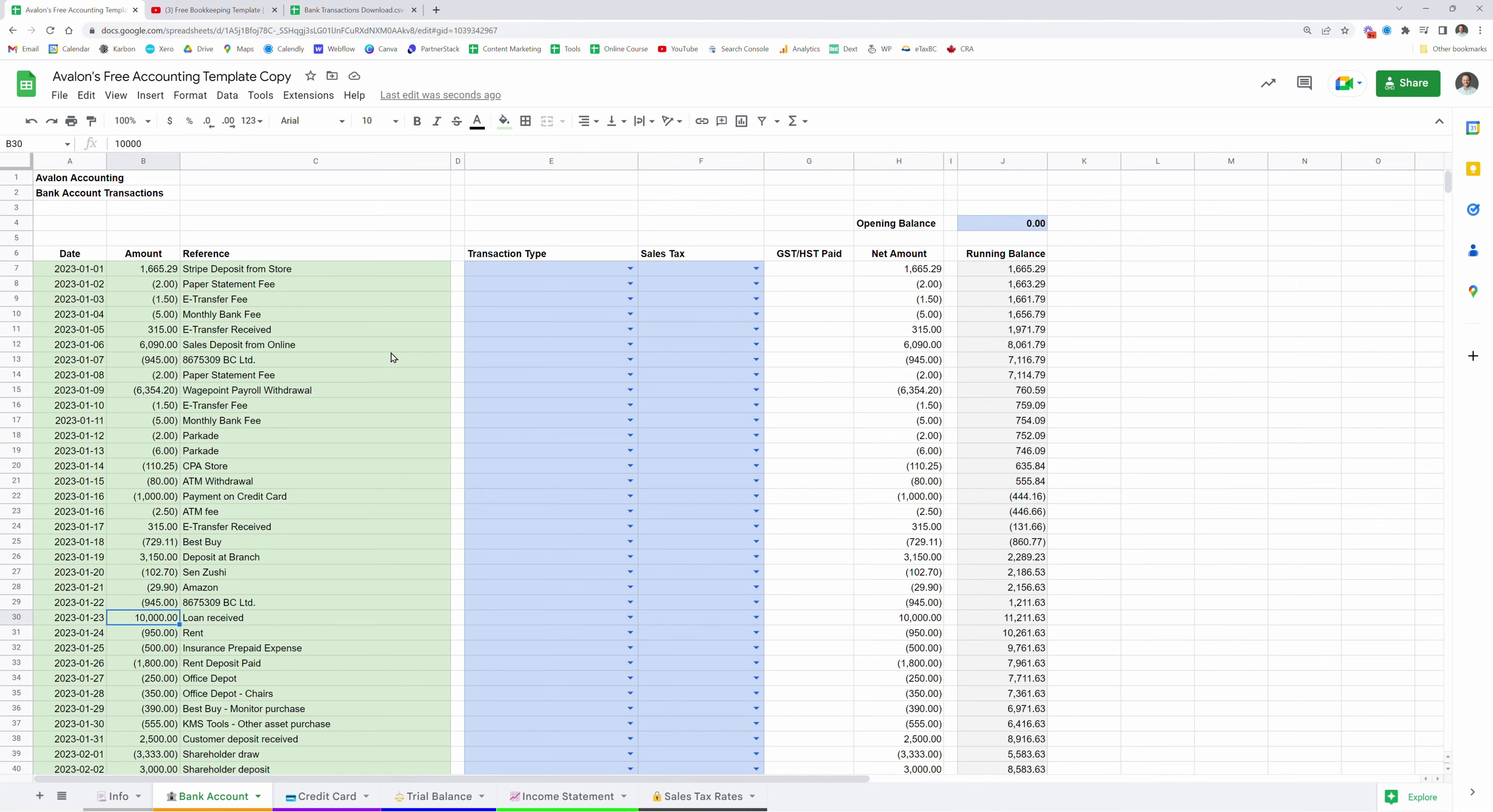
pyautogui.scroll(-9, 382, 374)
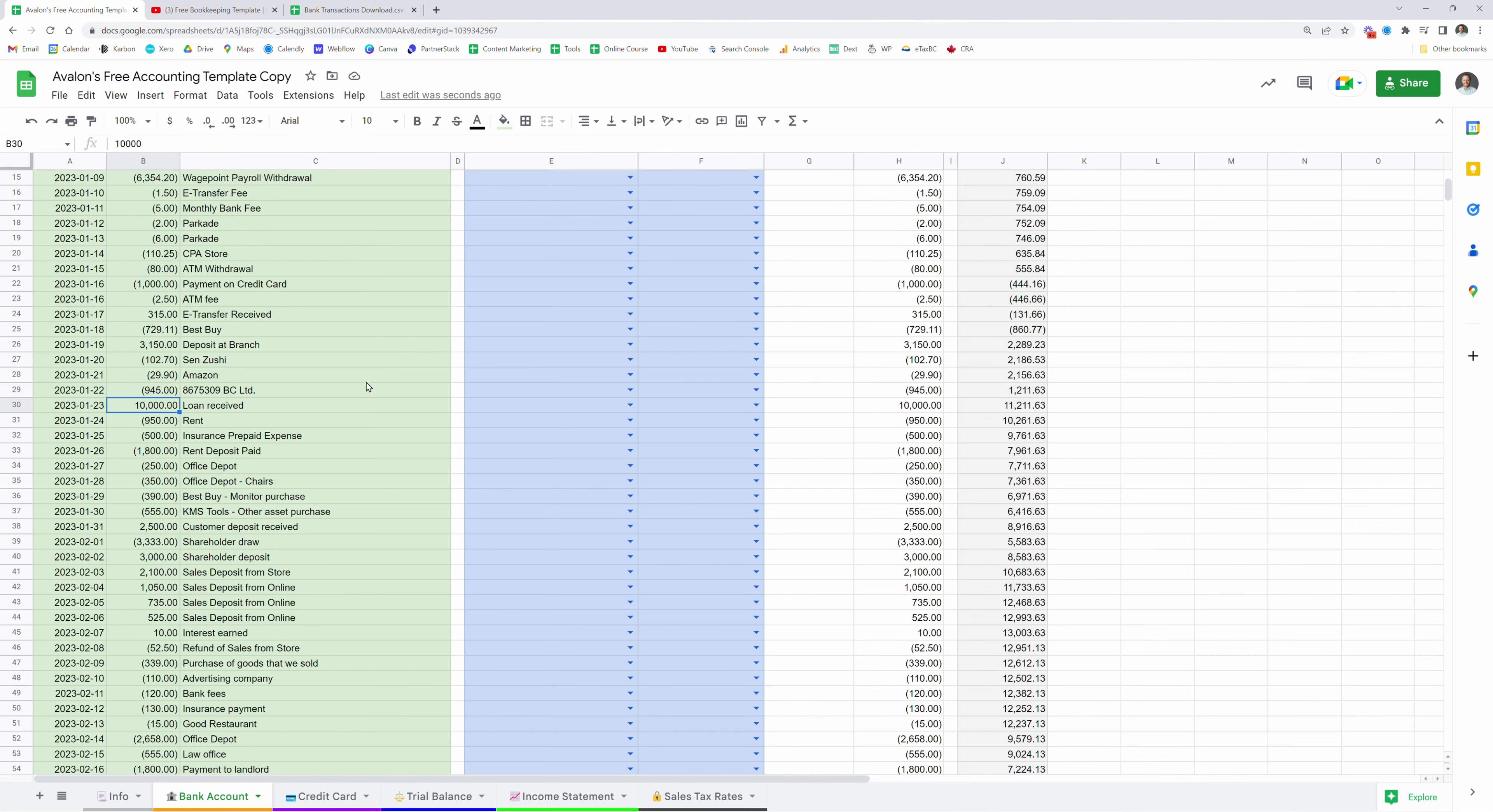
pyautogui.scroll(9, 365, 389)
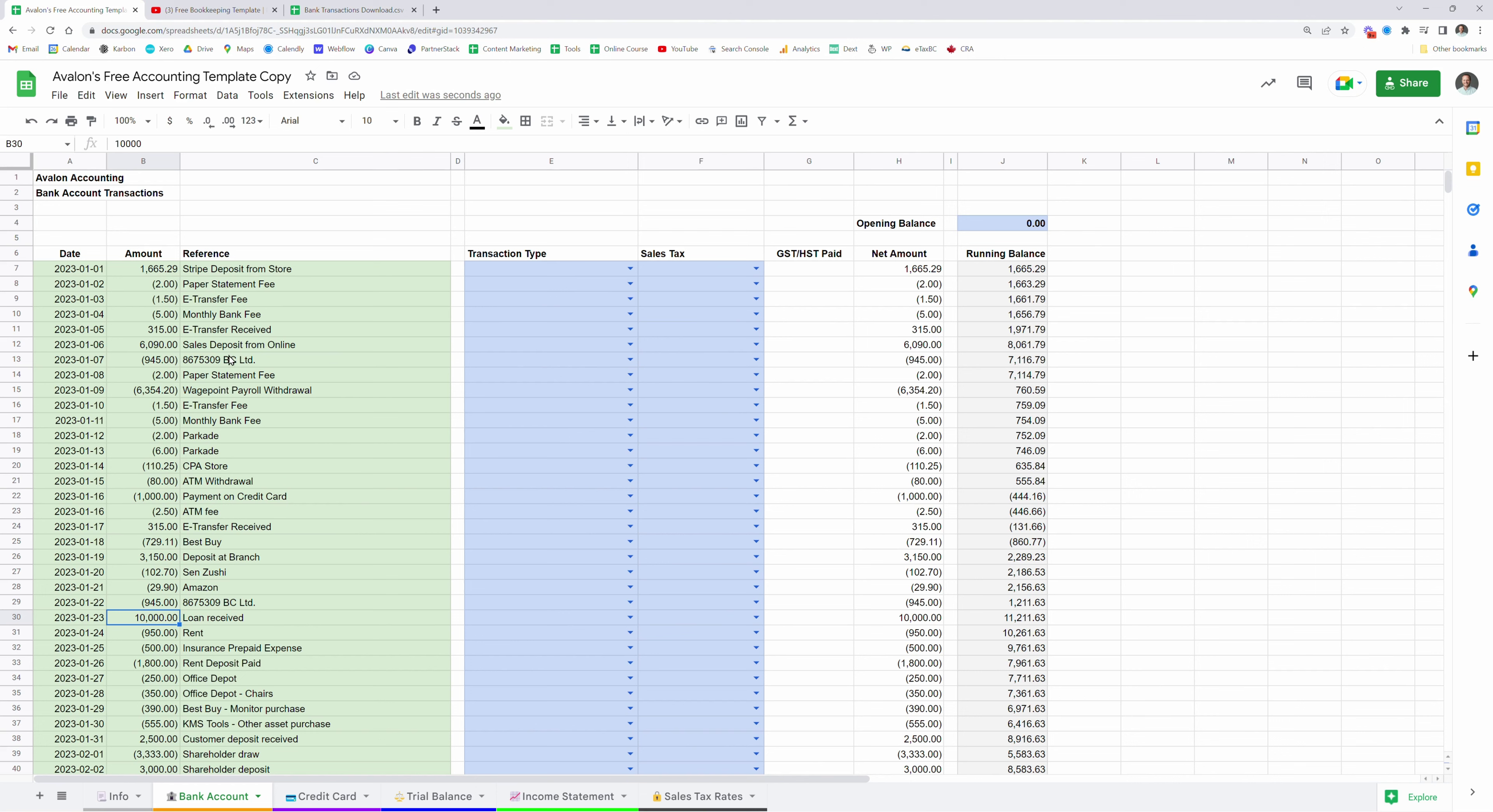
# - Categorize the Stripe deposit in row 7 as IS - Sales A with sales tax GST (5%) and PST (7%)
pyautogui.click(630, 269)
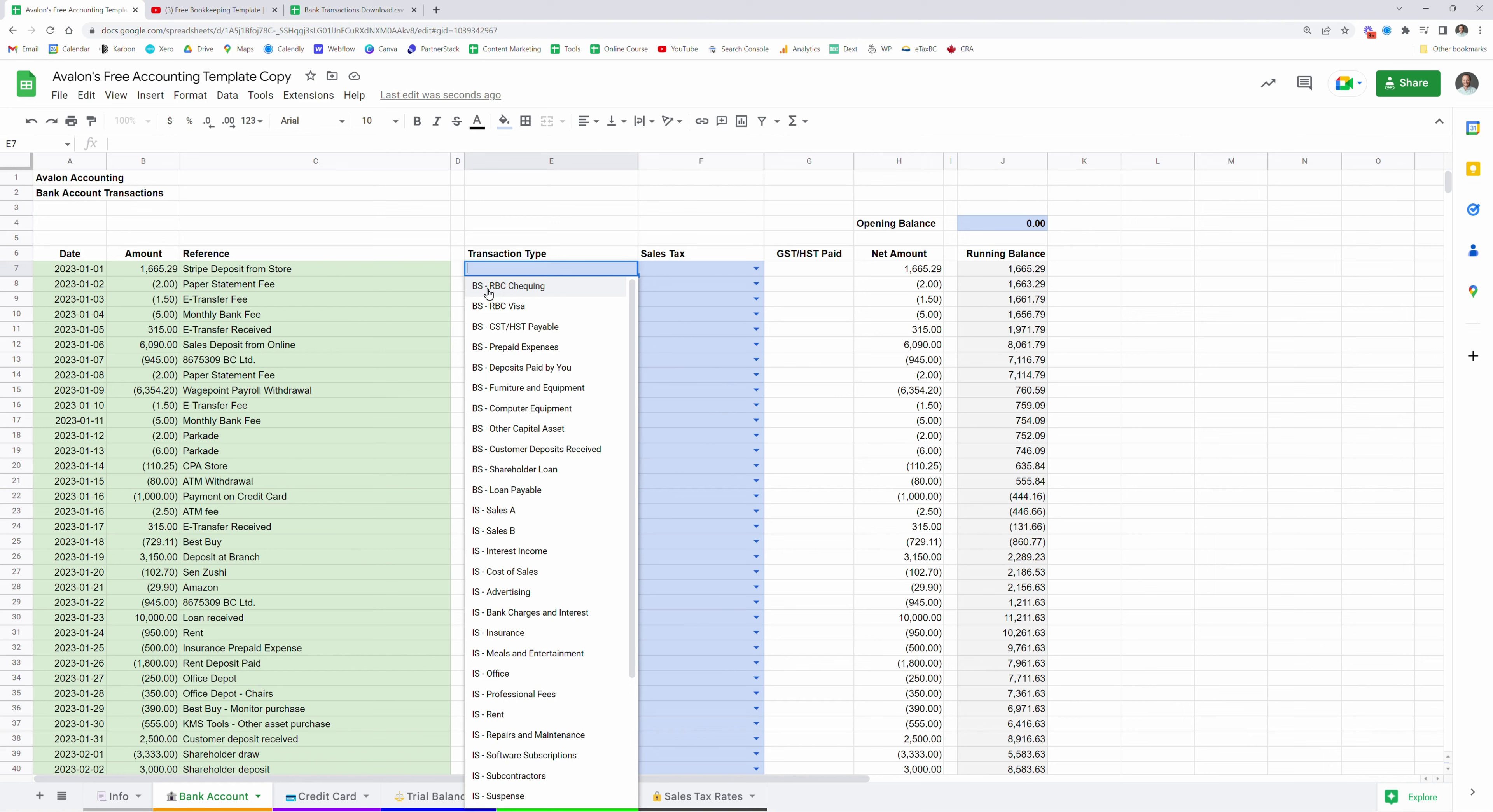
pyautogui.click(509, 511)
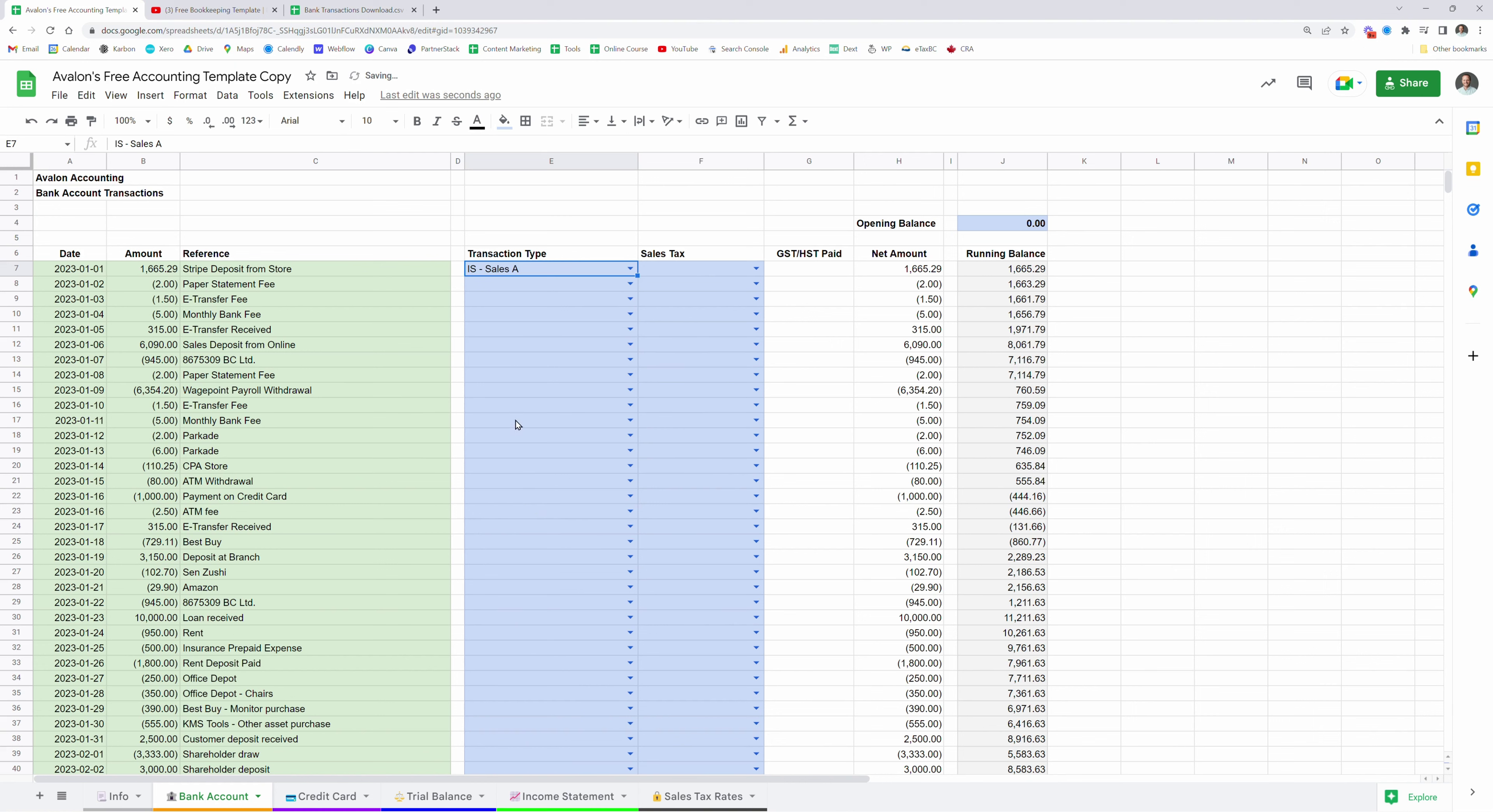
pyautogui.click(756, 269)
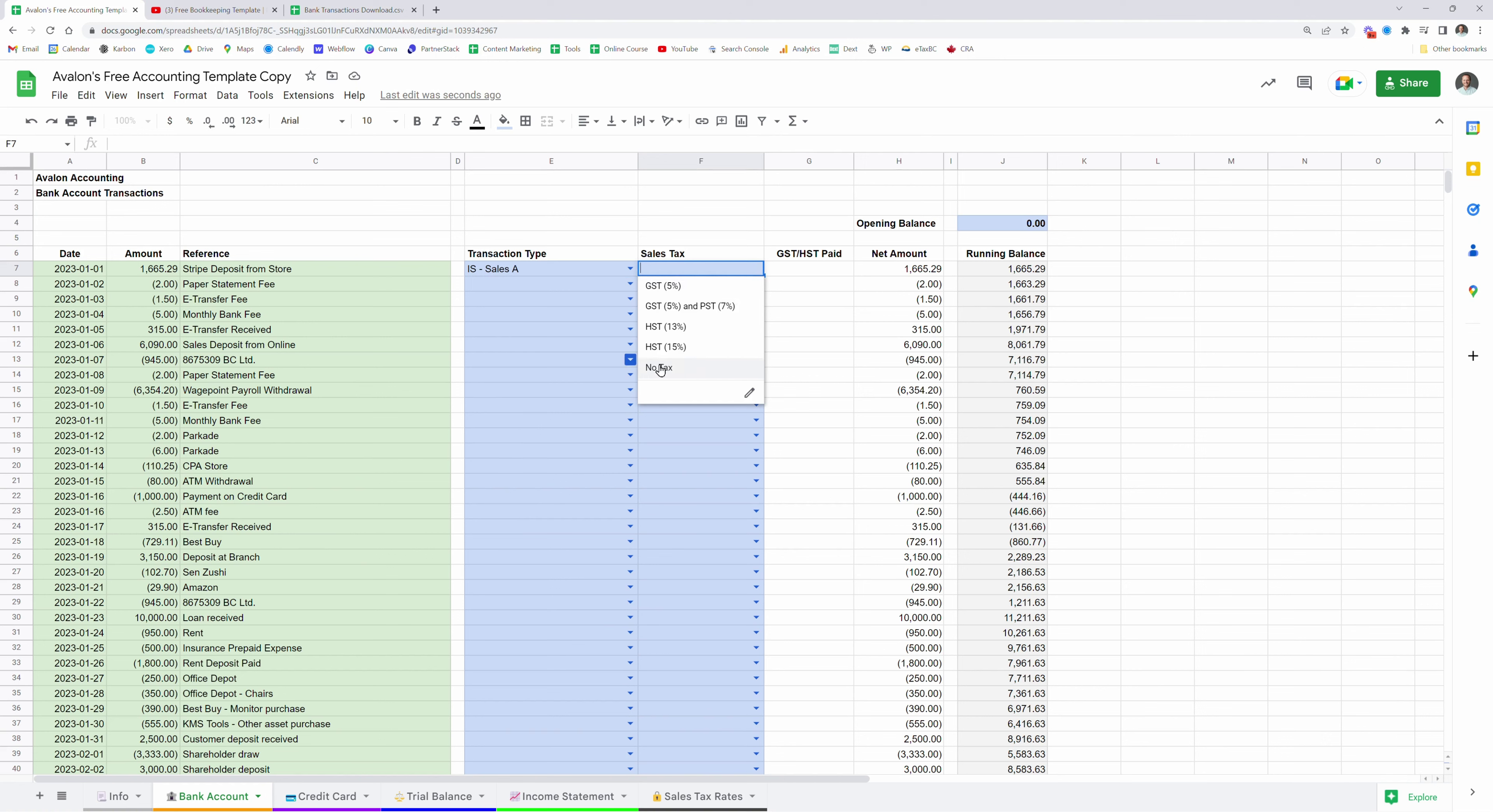
pyautogui.click(669, 307)
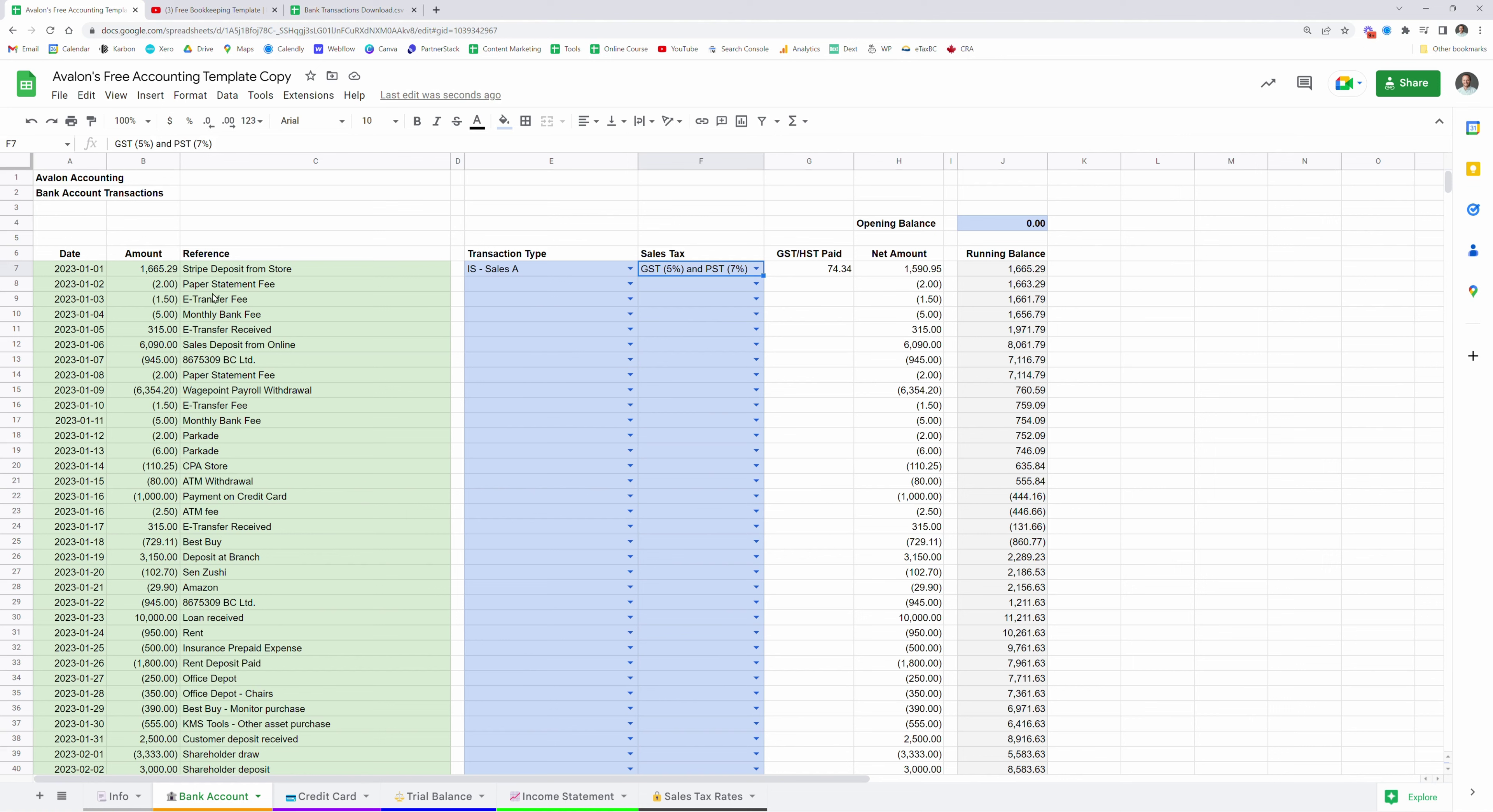
# - Categorize the Paper Statement Fee in row 8 as IS - Bank Charges and Interest with No Tax
pyautogui.click(564, 286)
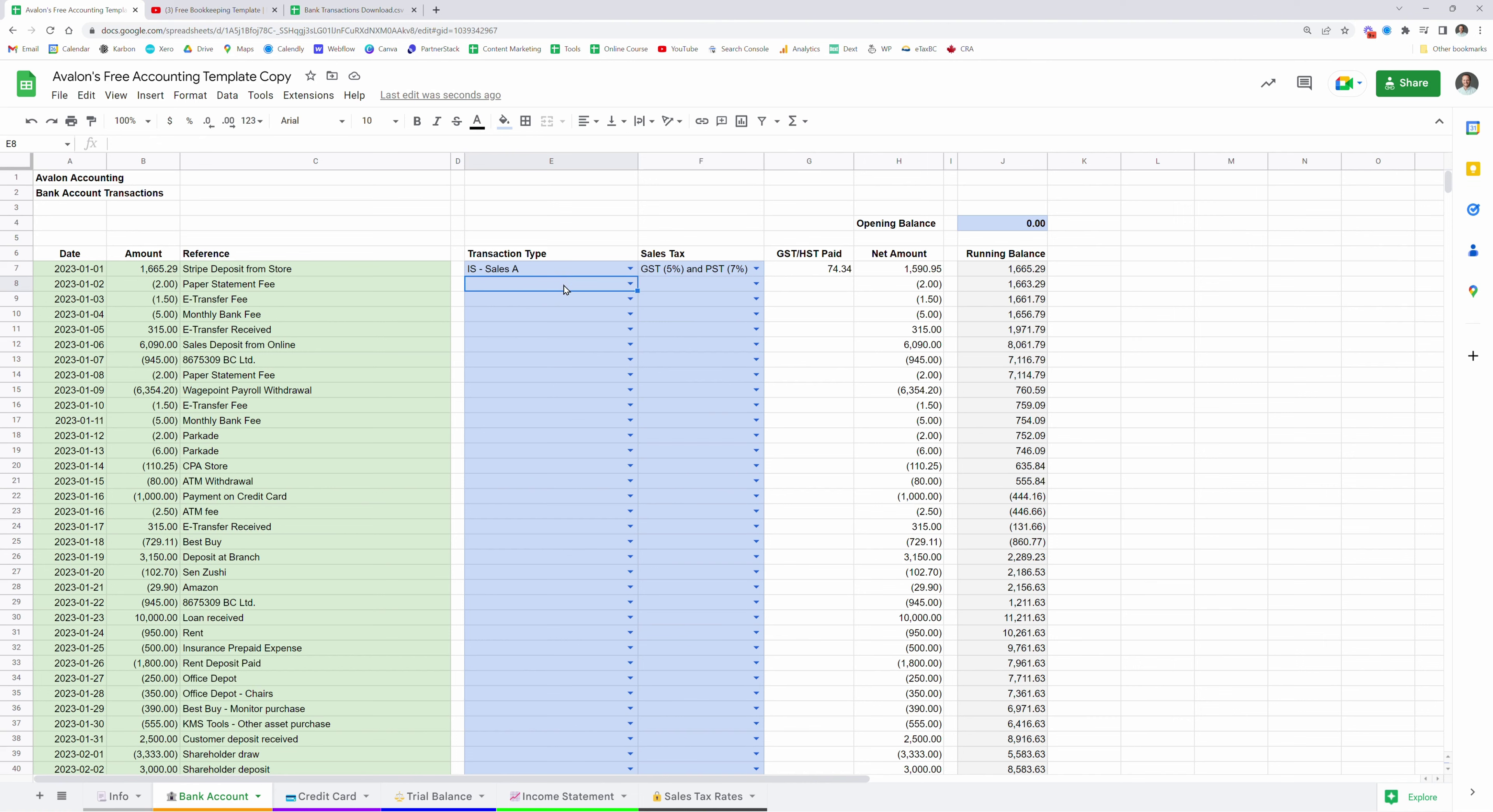
pyautogui.doubleClick(587, 284)
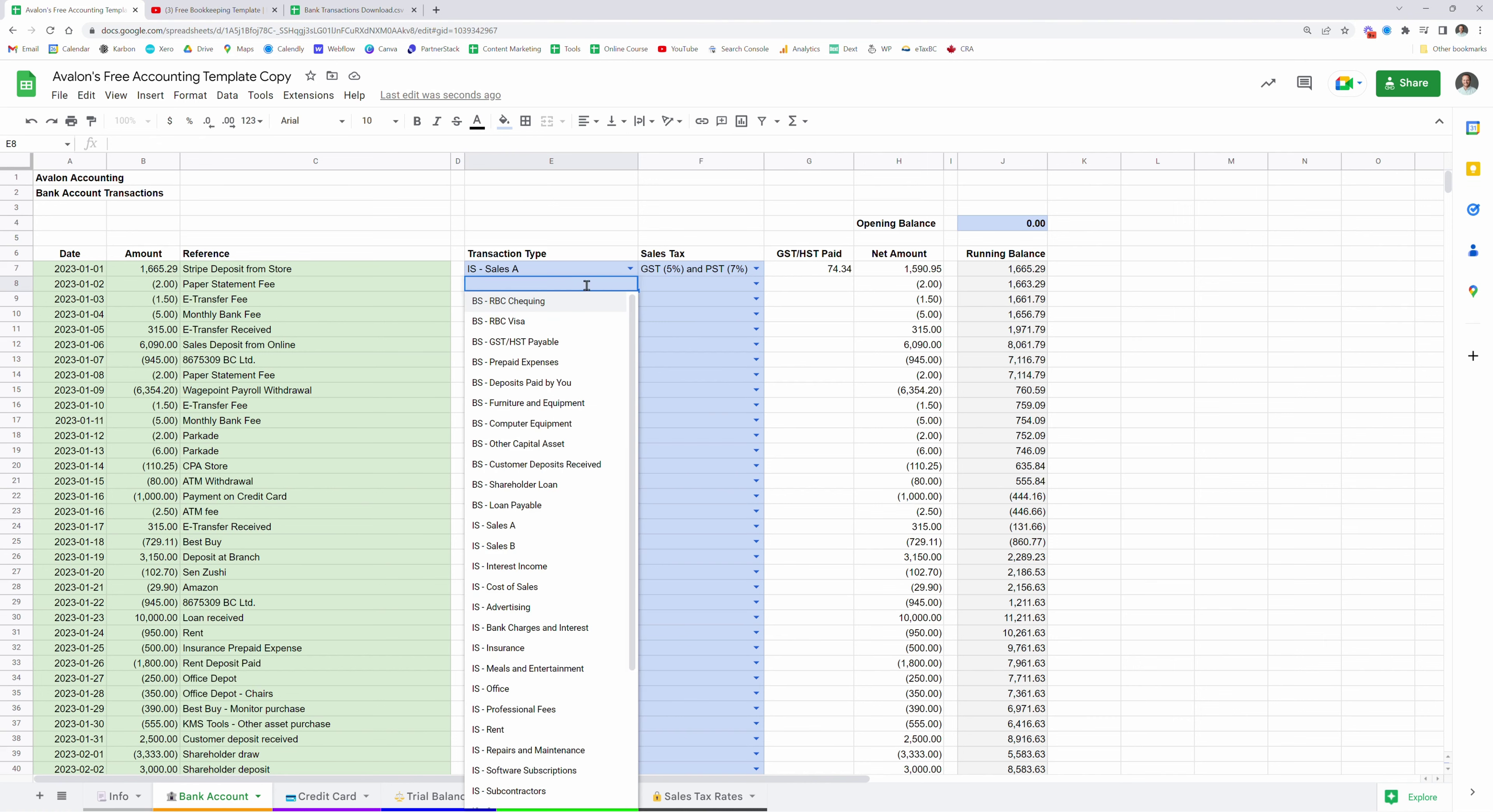
pyautogui.write('bank')
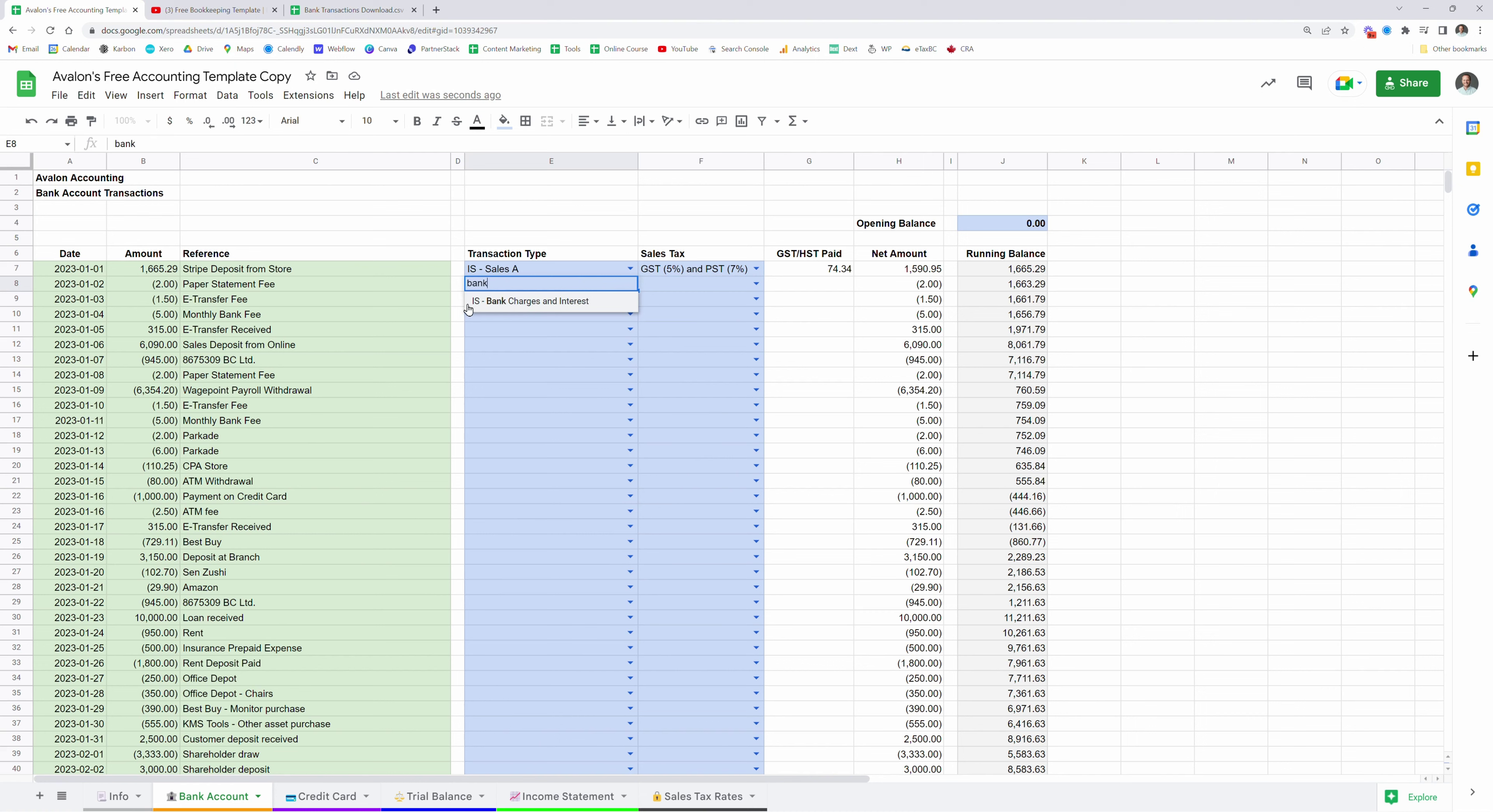
pyautogui.click(512, 302)
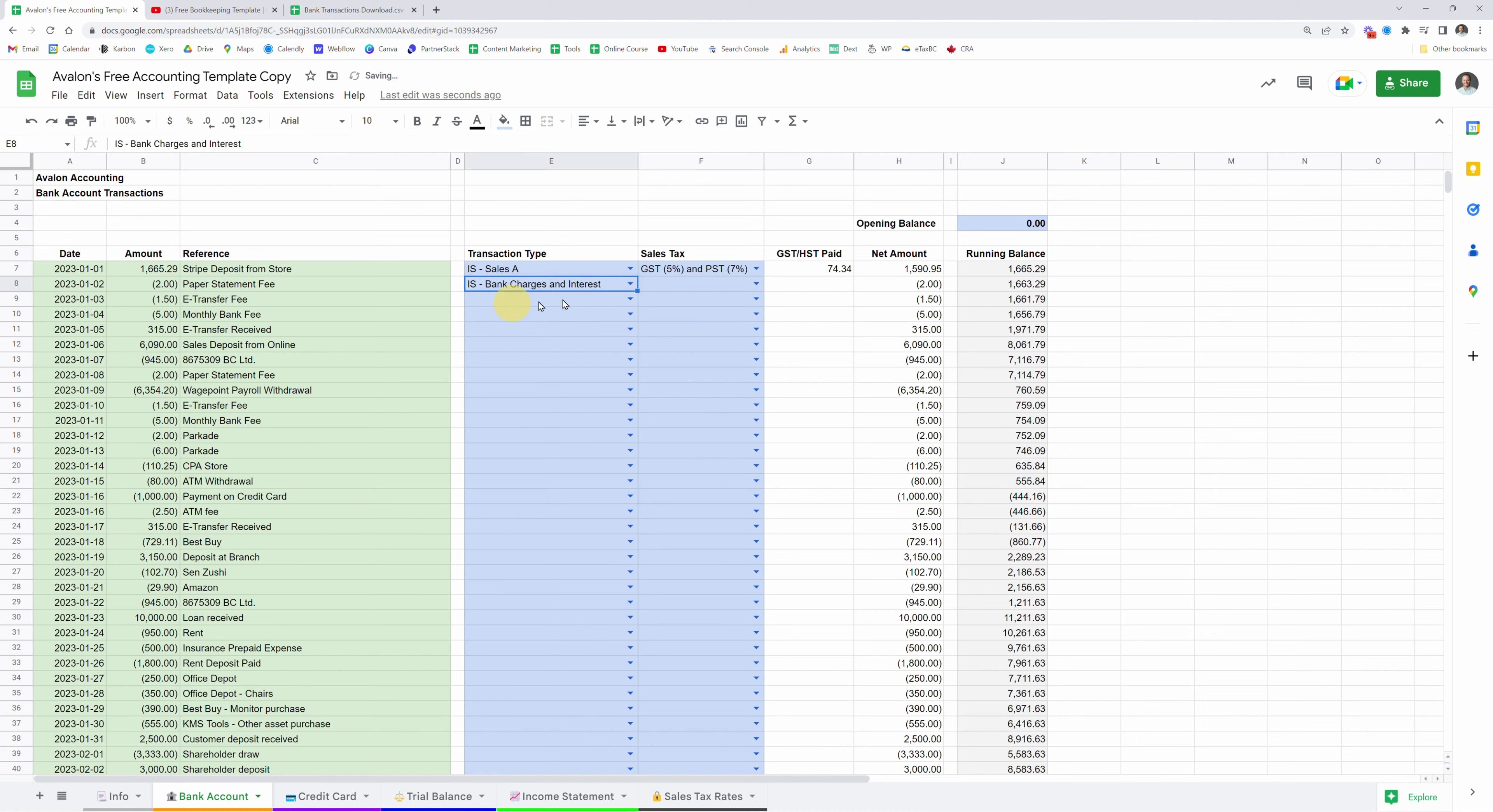
pyautogui.click(702, 283)
pyautogui.write('no')
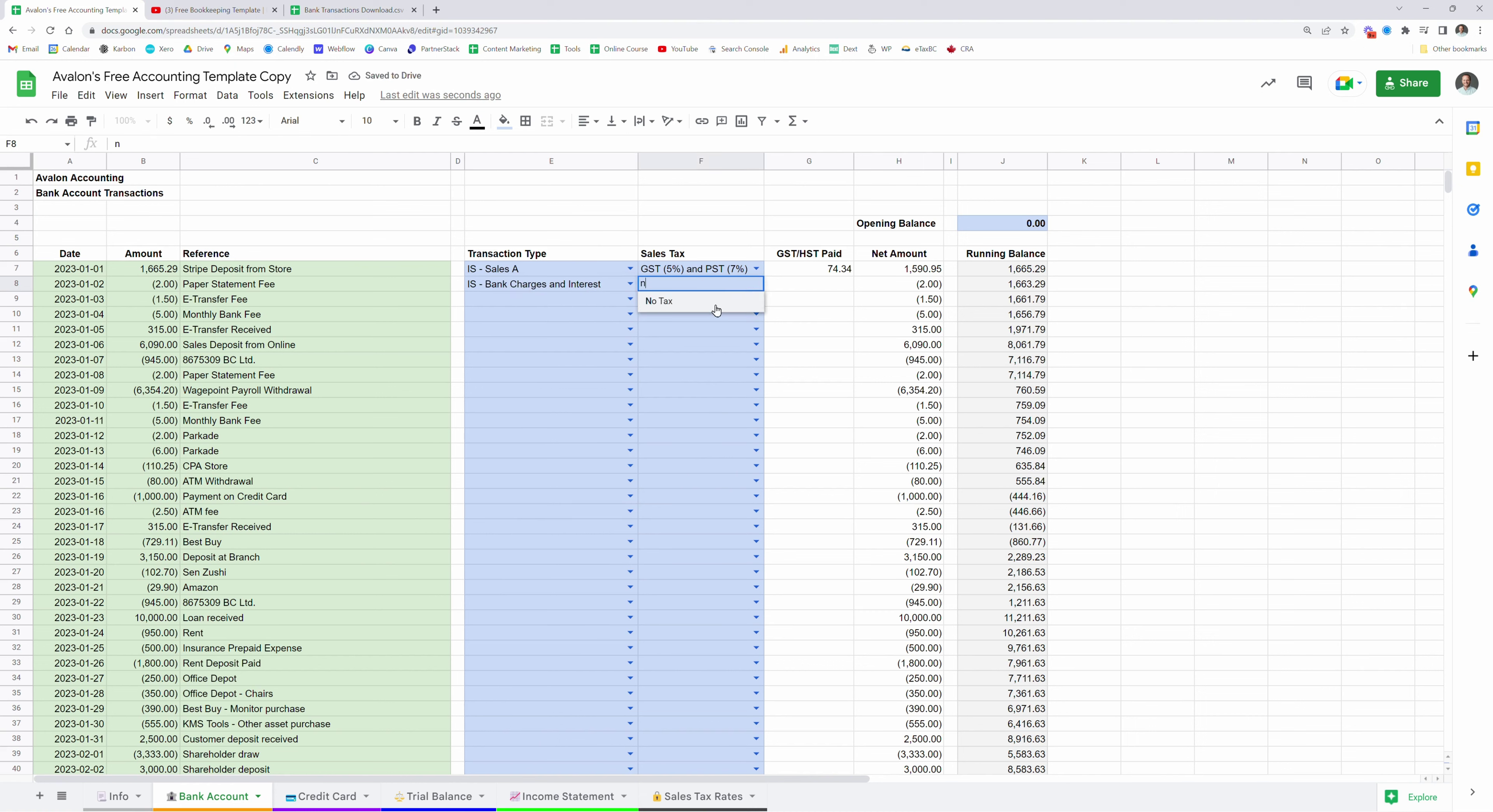
pyautogui.click(703, 303)
# - Give the E-Transfer Fee in row 9 the same transaction type and sales tax as row 8: IS - Bank Charges and Interest, No Tax
pyautogui.press('Left')
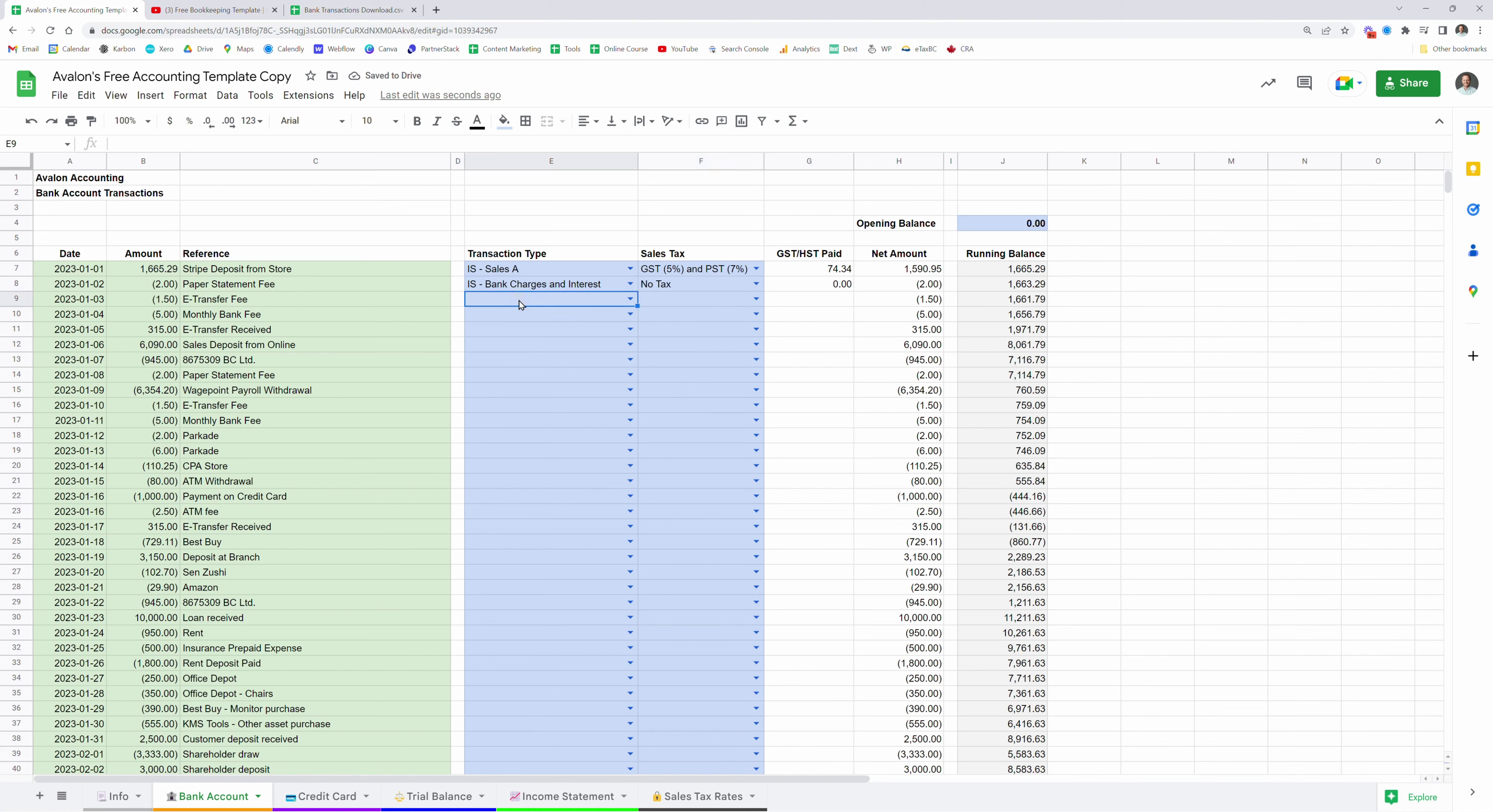
pyautogui.hotkey('shift', 'Down')
pyautogui.hotkey('ctrl', 'd')
pyautogui.press('Right')
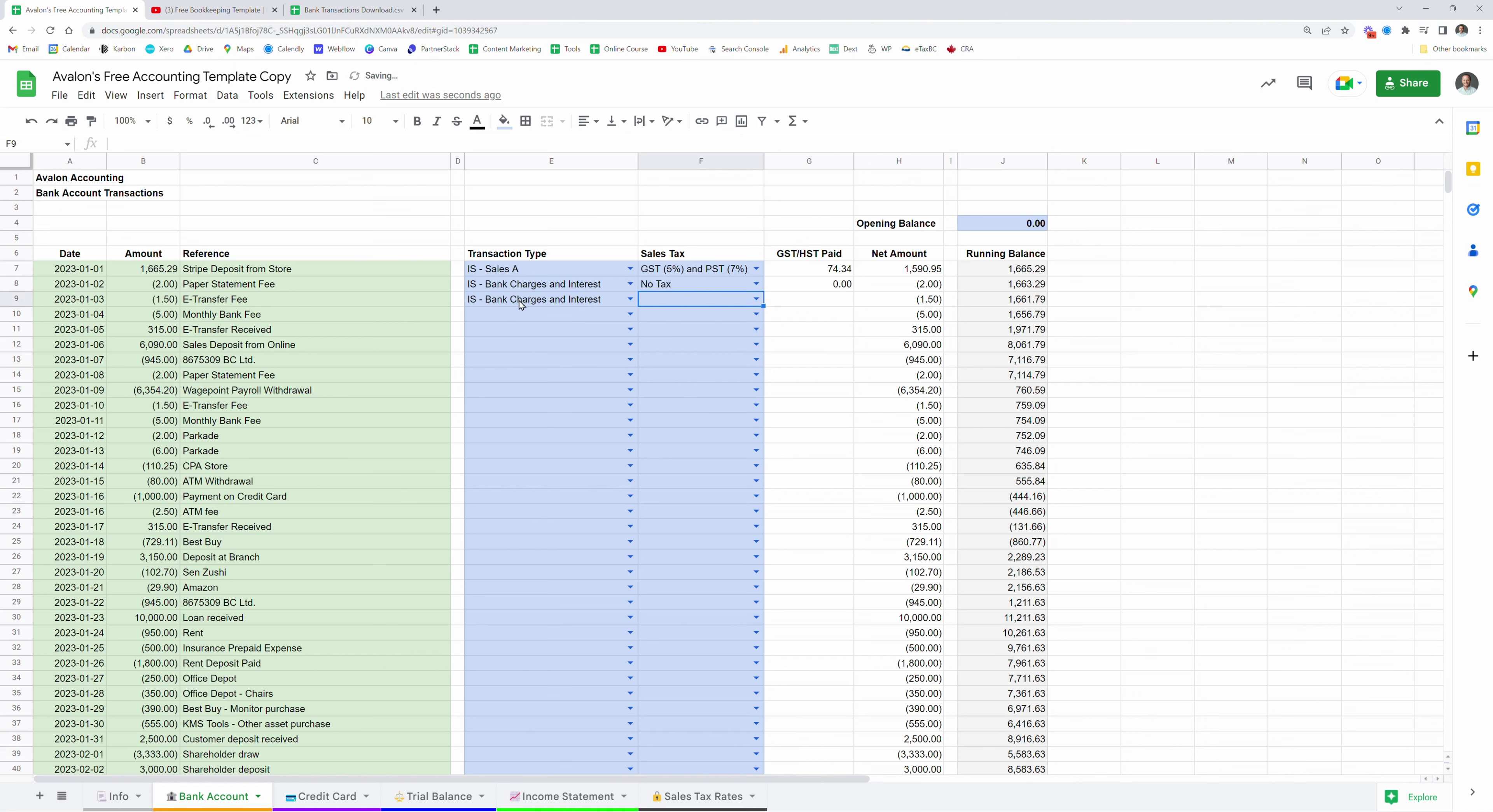
pyautogui.hotkey('ctrl', 'c')
pyautogui.press('Down')
pyautogui.hotkey('ctrl', 'v')
# - Copy the transaction type and sales tax from E9:F9 to the Monthly Bank Fee in row 10, then select E8:F10
pyautogui.click(615, 300)
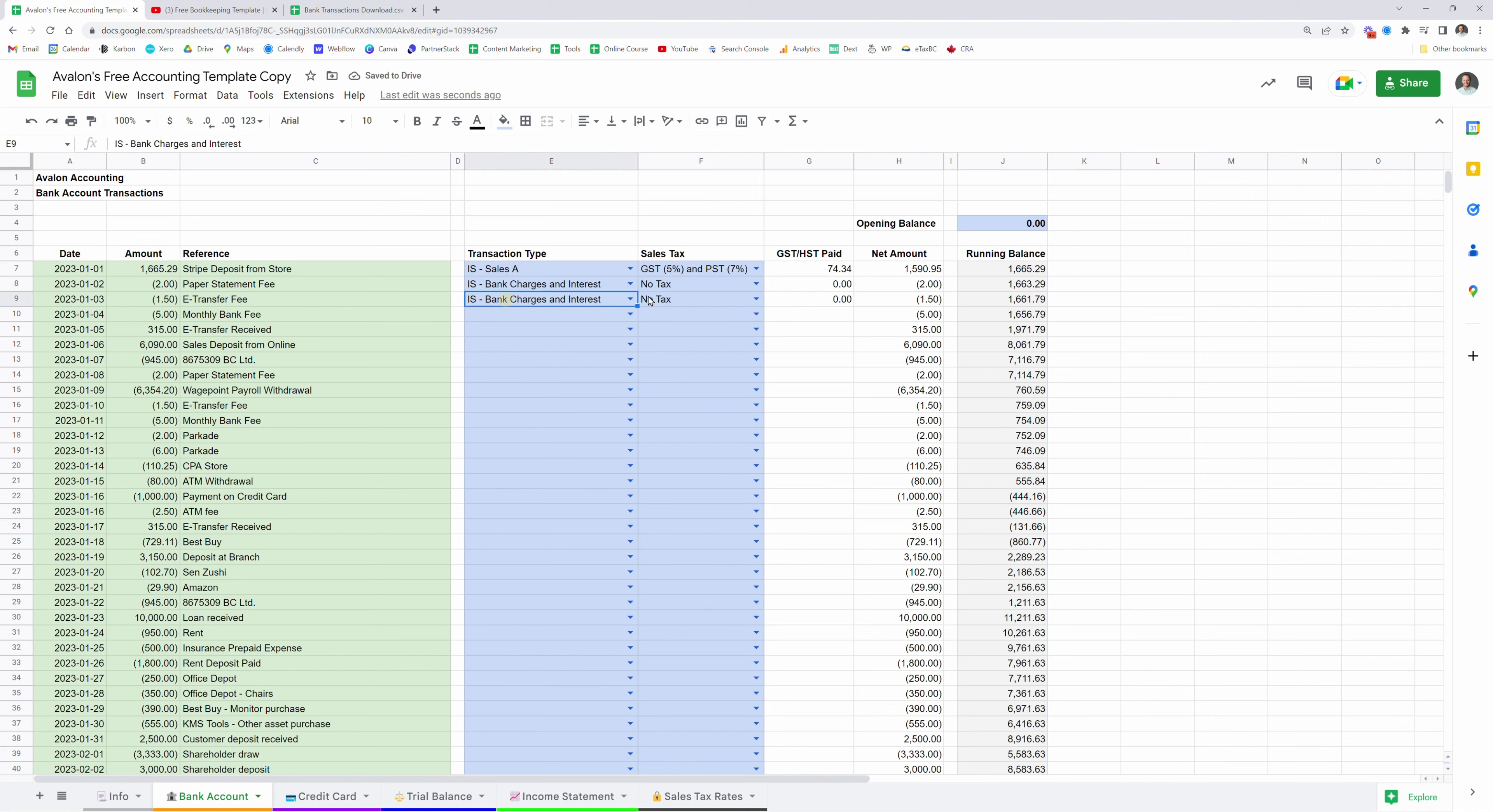
pyautogui.keyDown('shift'); pyautogui.click(677, 300); pyautogui.keyUp('shift')
pyautogui.hotkey('ctrl', 'c')
pyautogui.press('Down')
pyautogui.hotkey('ctrl', 'v')
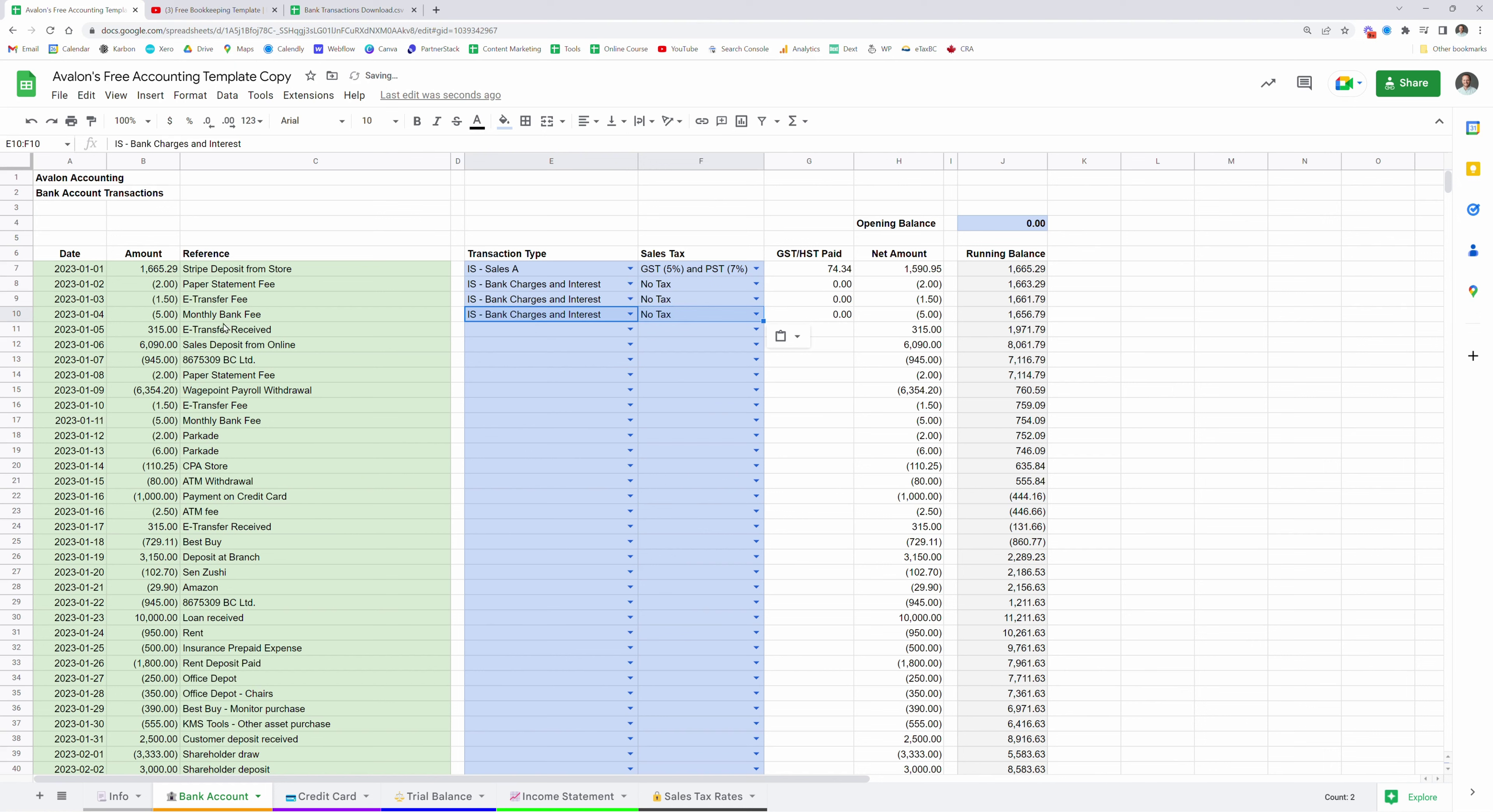
pyautogui.moveTo(536, 284); pyautogui.dragTo(672, 315)
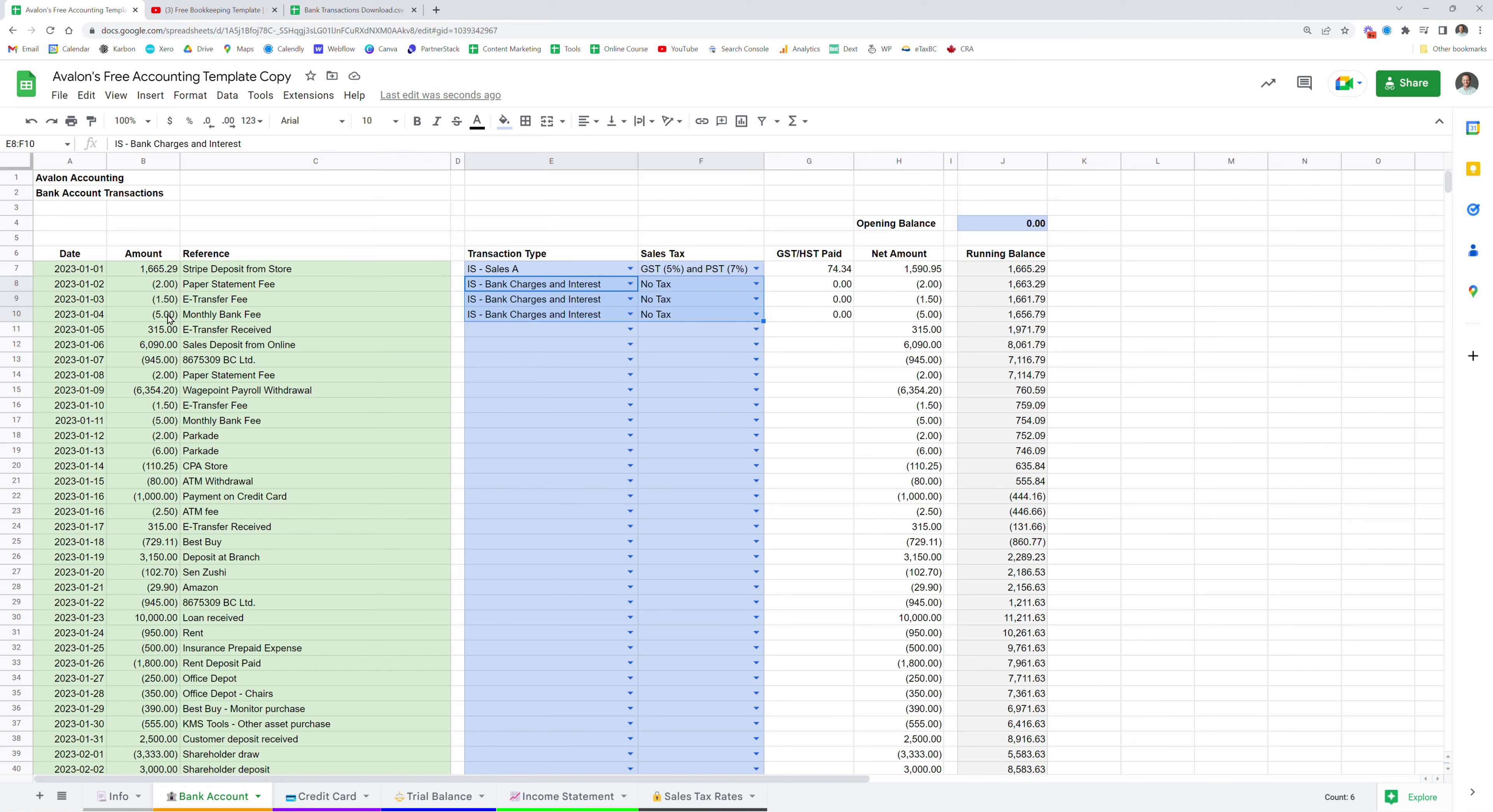
# - Categorize the E-Transfer Received in row 11 as IS - Sales A and copy the GST (5%) and PST (7%) sales tax from F7
pyautogui.click(490, 331)
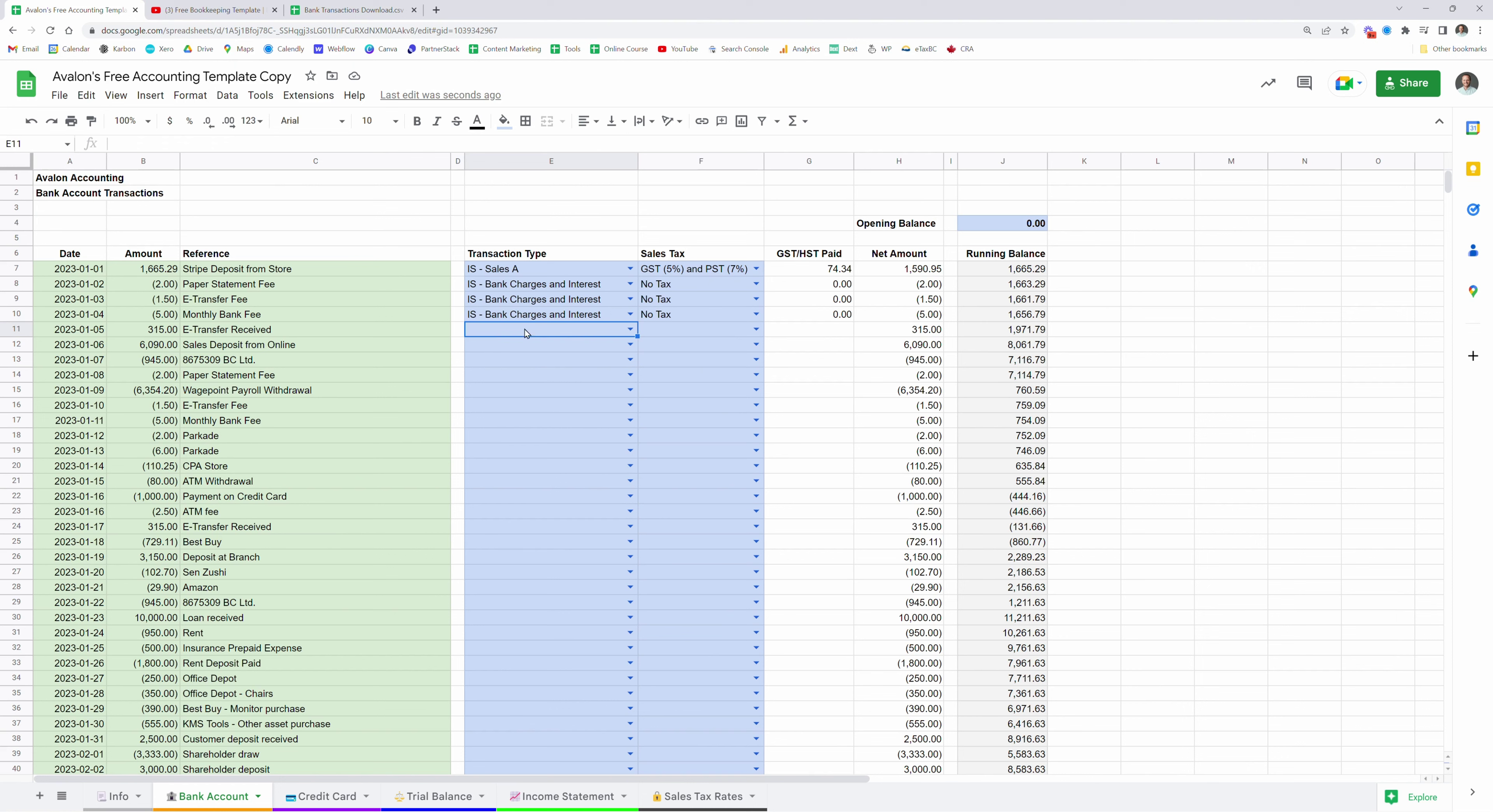
pyautogui.click(629, 331)
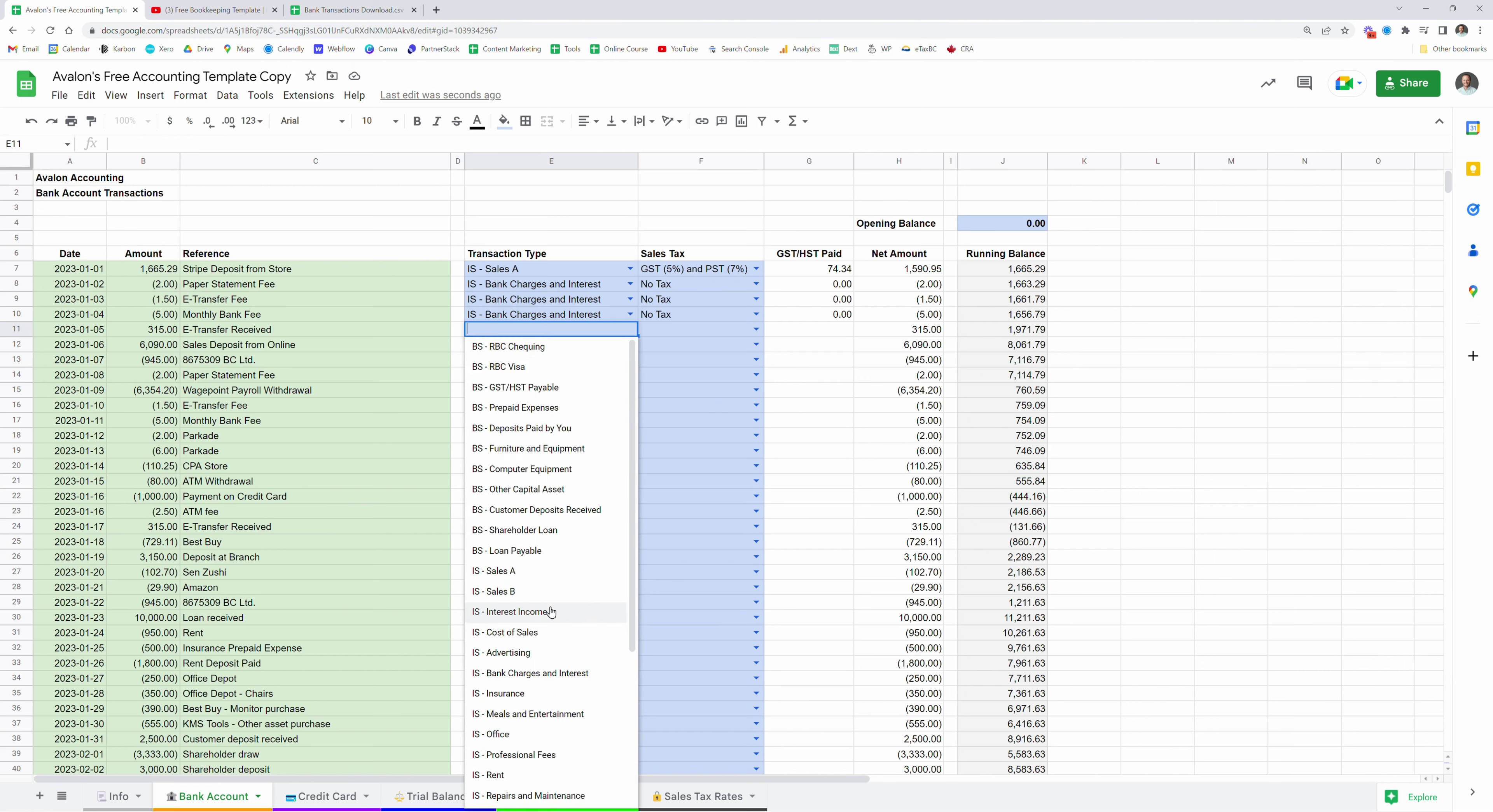
pyautogui.click(547, 575)
pyautogui.click(687, 334)
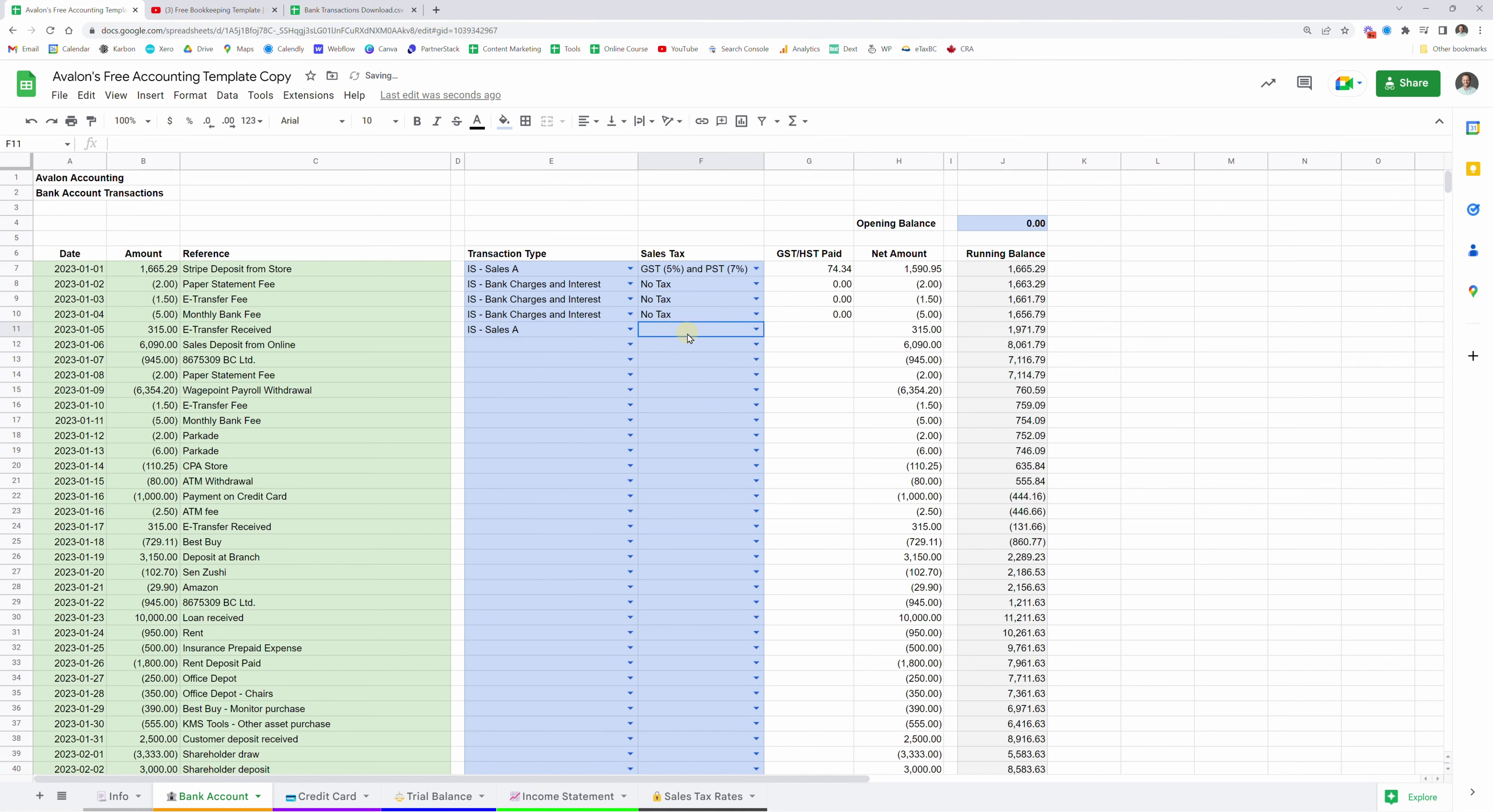
pyautogui.press('Up')
pyautogui.press('Up')
pyautogui.press('Up')
pyautogui.press('Up')
pyautogui.hotkey('ctrl', 'c')
pyautogui.click(686, 334)
pyautogui.hotkey('ctrl', 'v')
# - Categorize the Sales Deposit from Online in row 12 as IS - Sales B and copy the GST (5%) and PST (7%) sales tax from F11
pyautogui.click(500, 345)
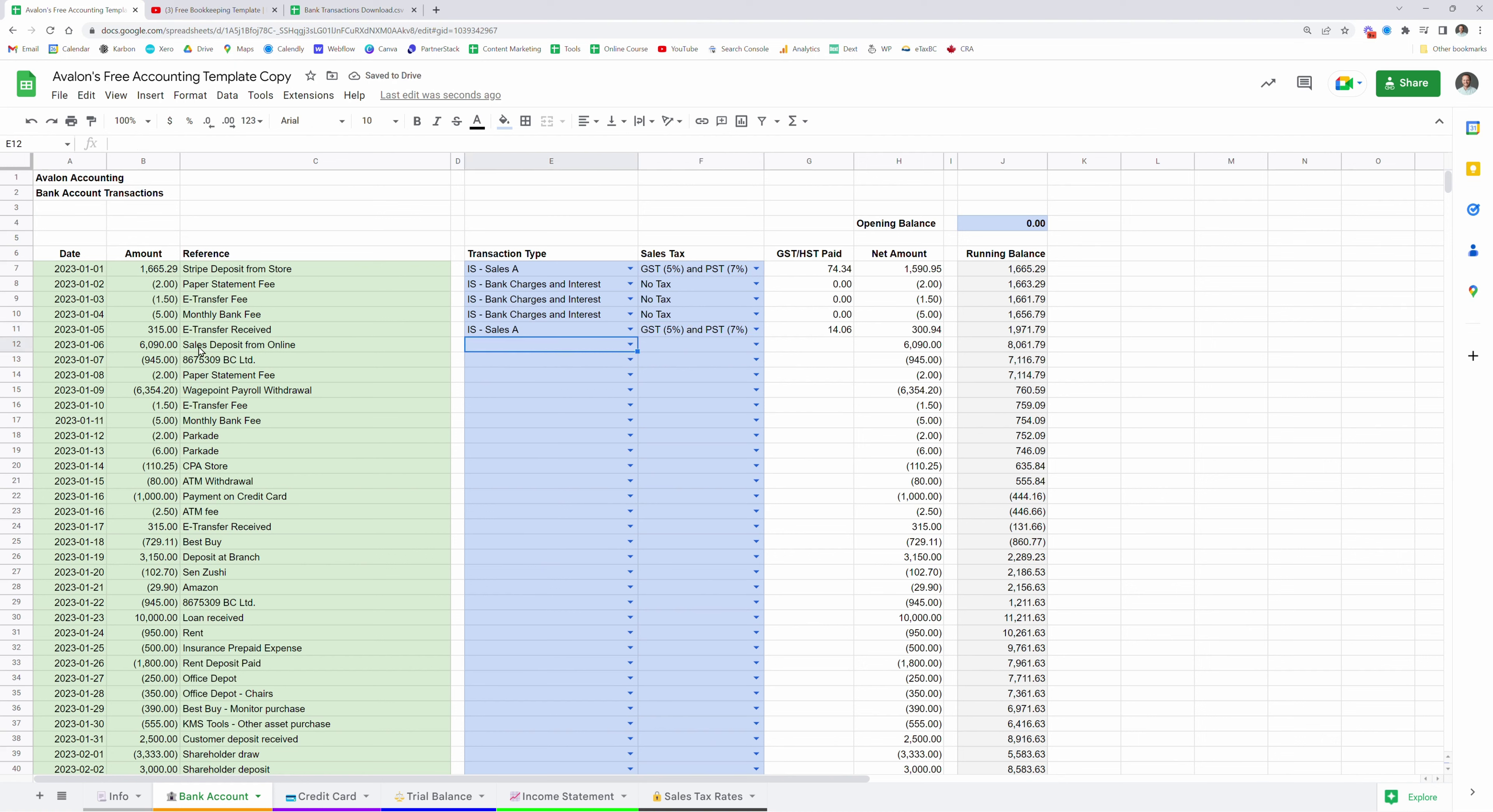
pyautogui.click(629, 345)
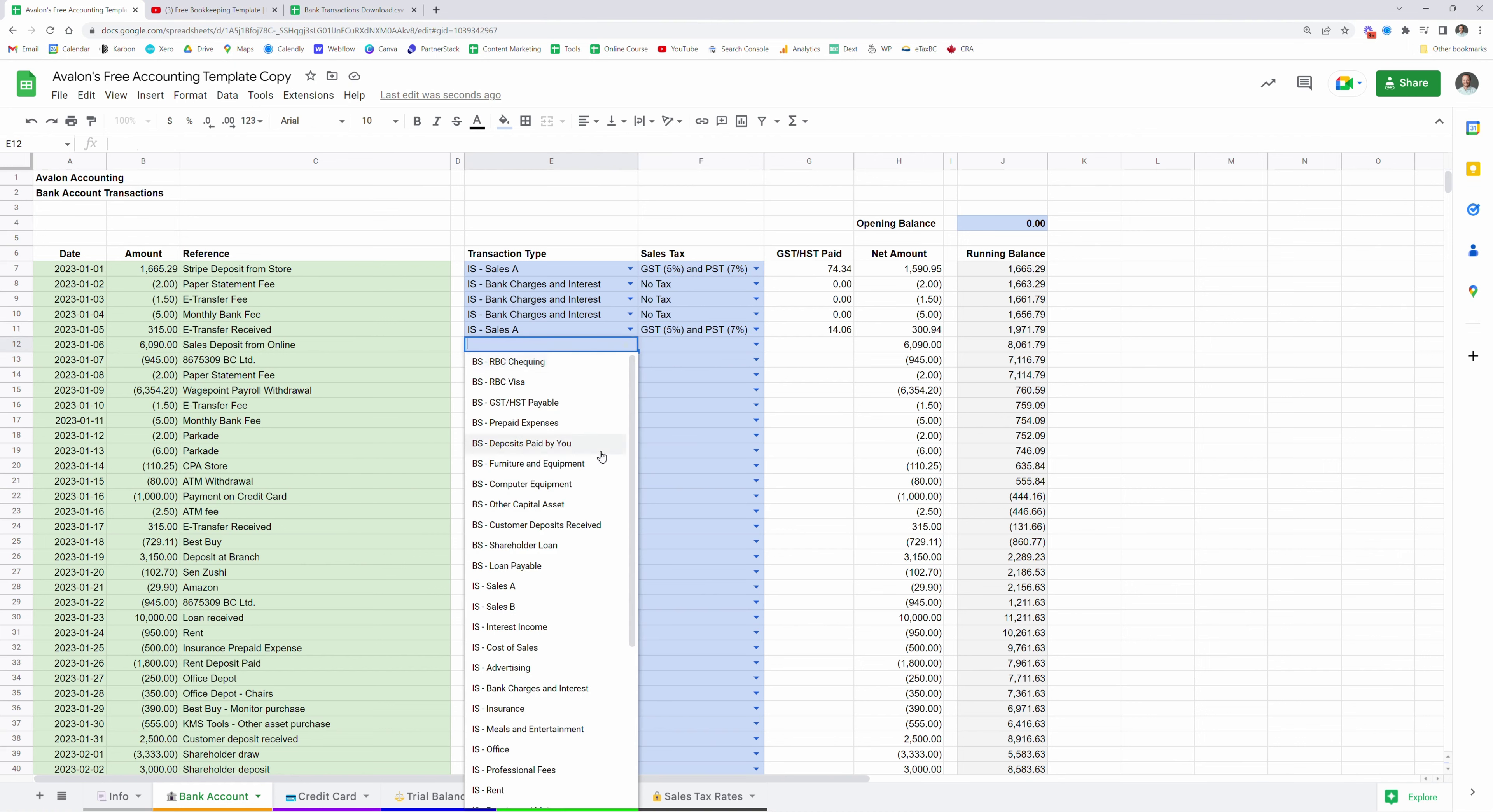
pyautogui.click(502, 607)
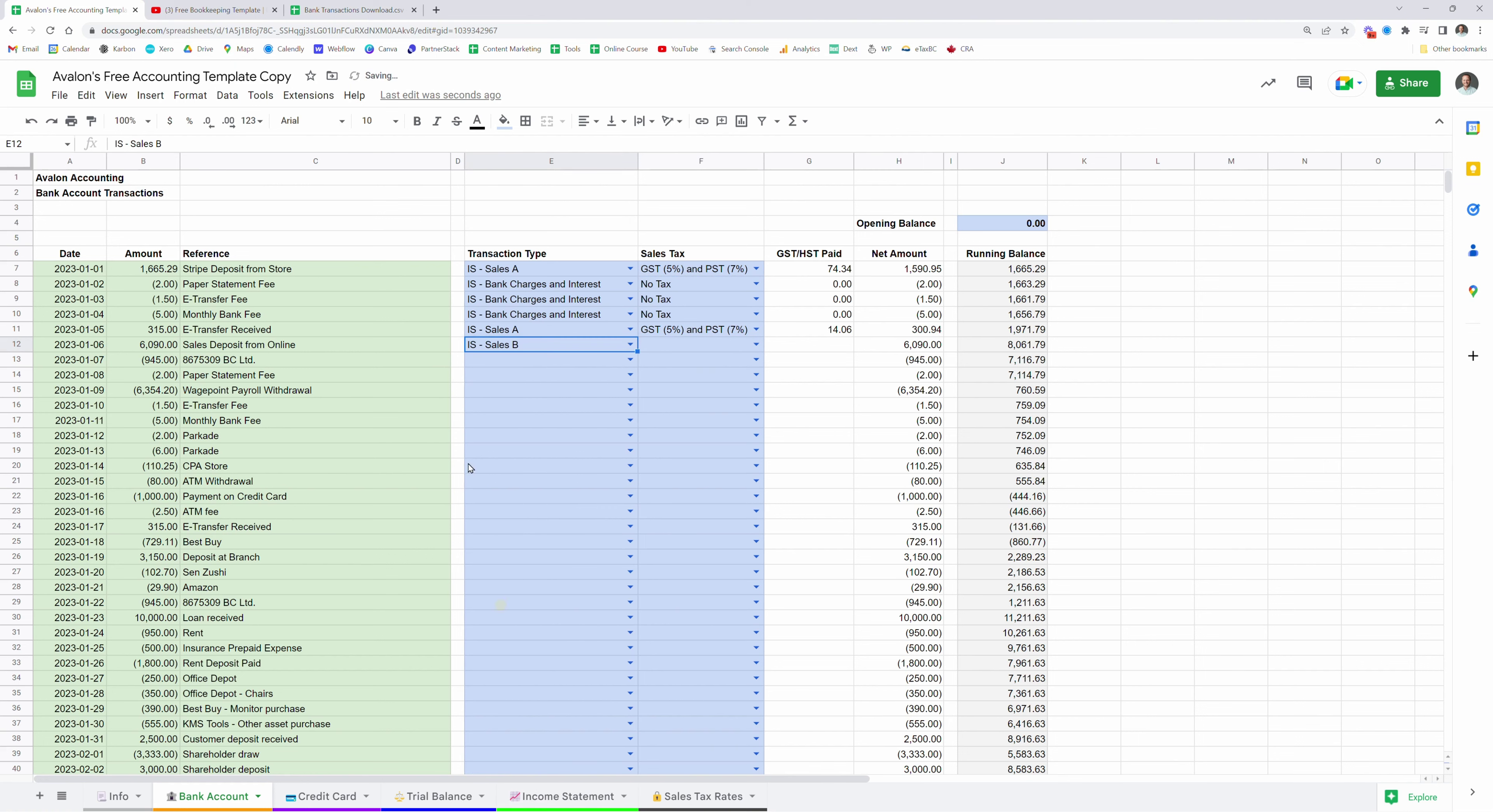
pyautogui.click(684, 348)
pyautogui.click(739, 332)
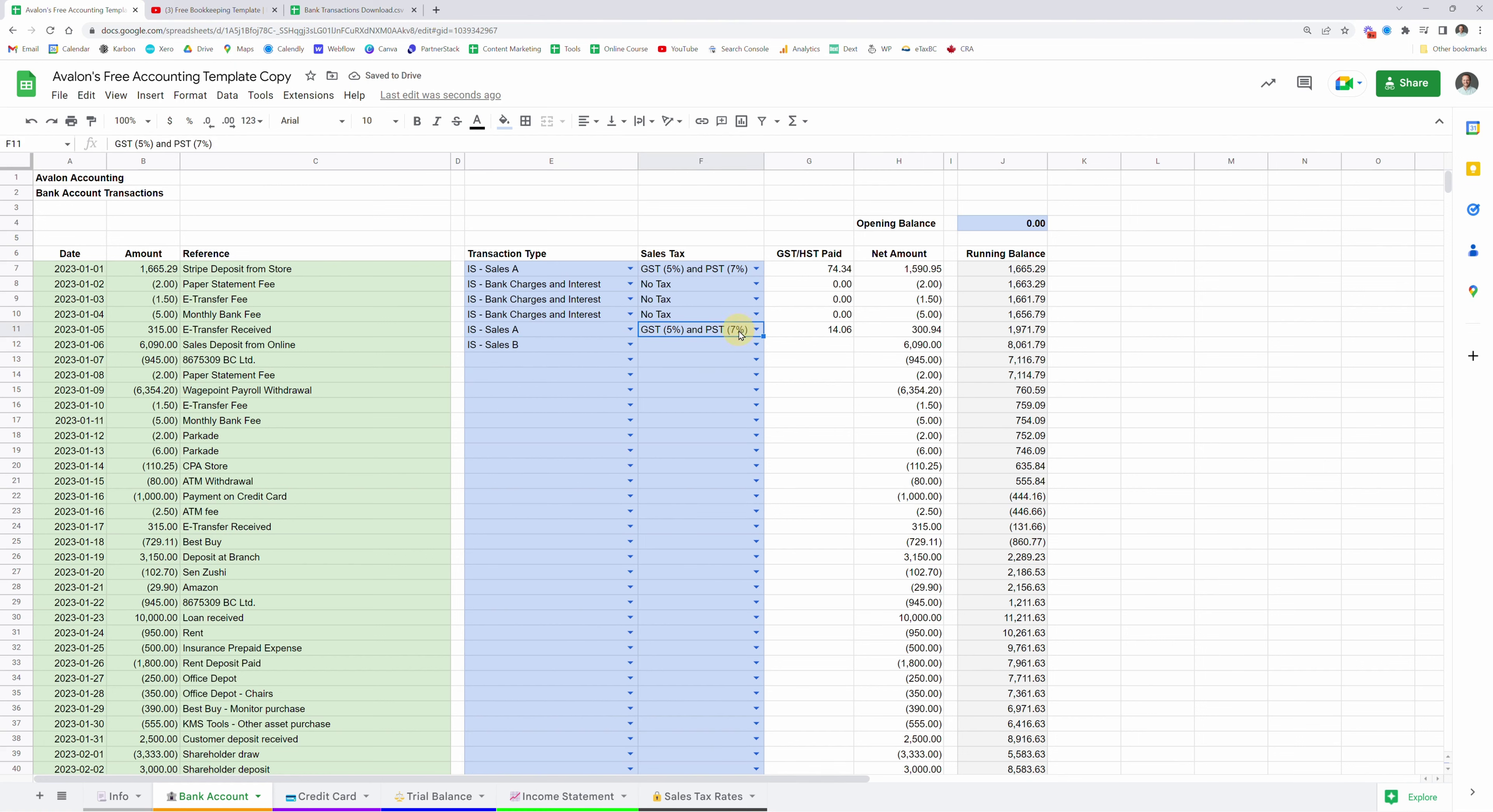
pyautogui.click(716, 348)
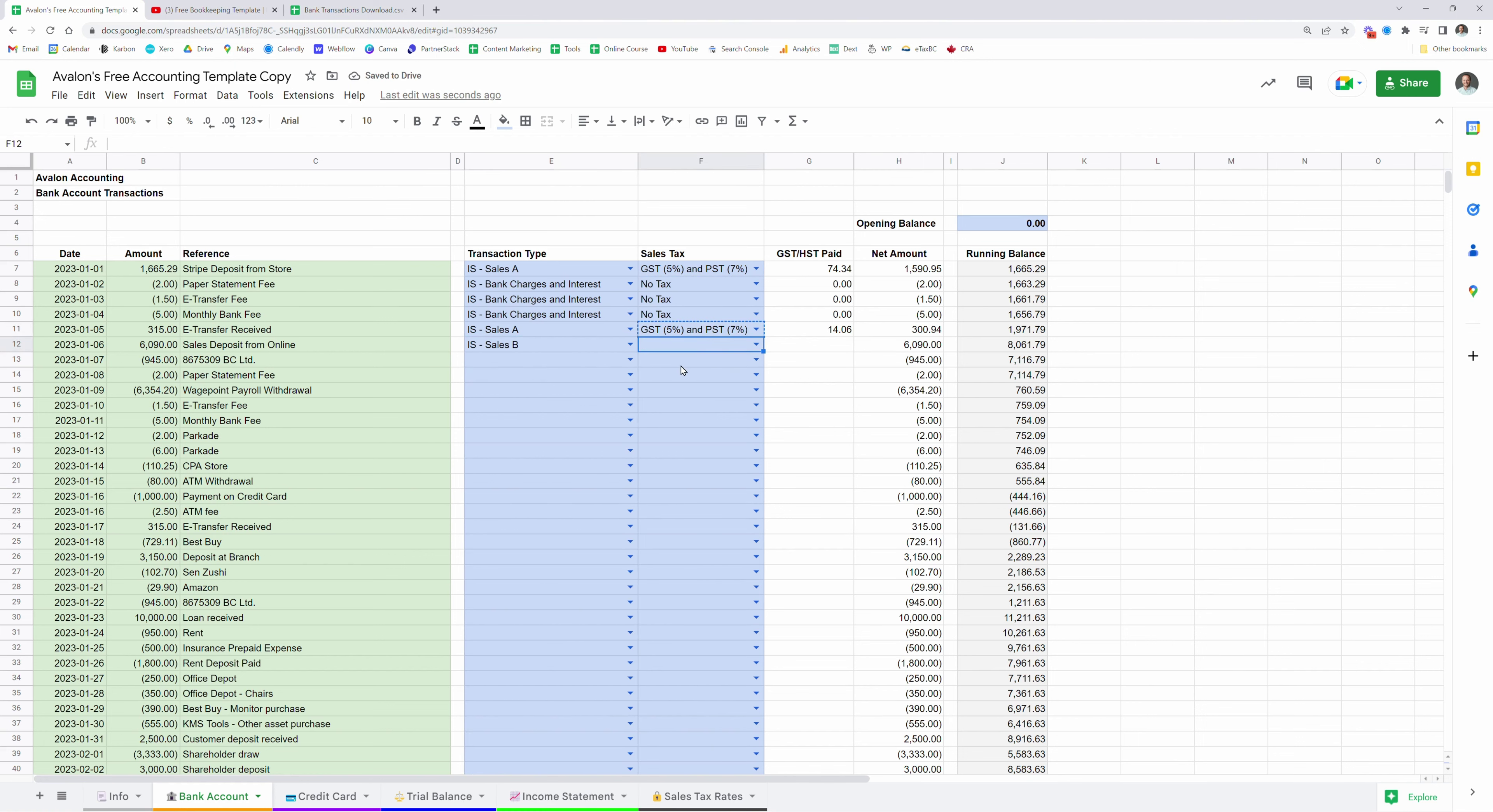
pyautogui.hotkey('ctrl', 'v')
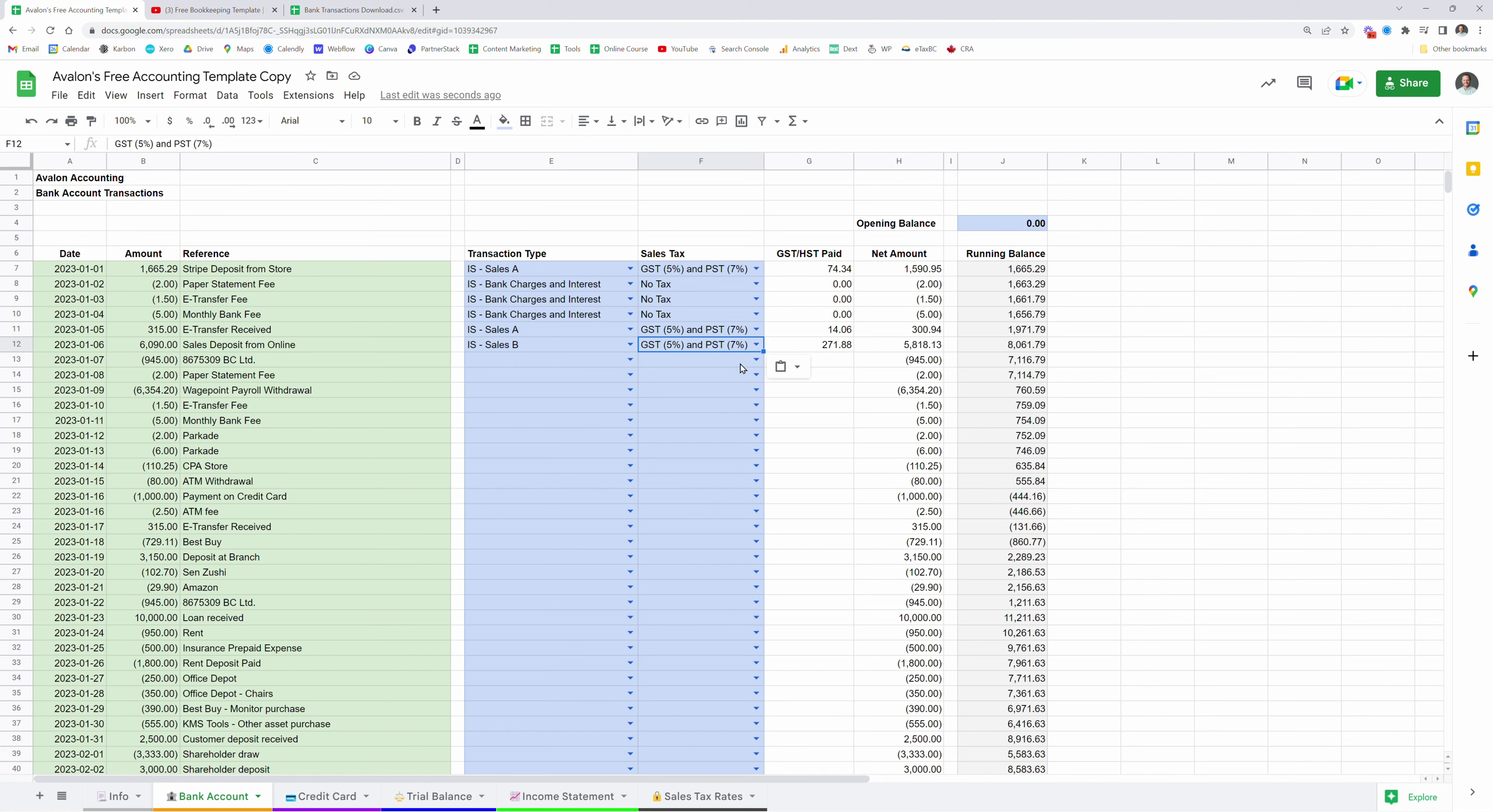
# - Categorize the 8675309 BC Ltd. payment in row 13 as IS - Rent with GST (5%)
pyautogui.click(165, 363)
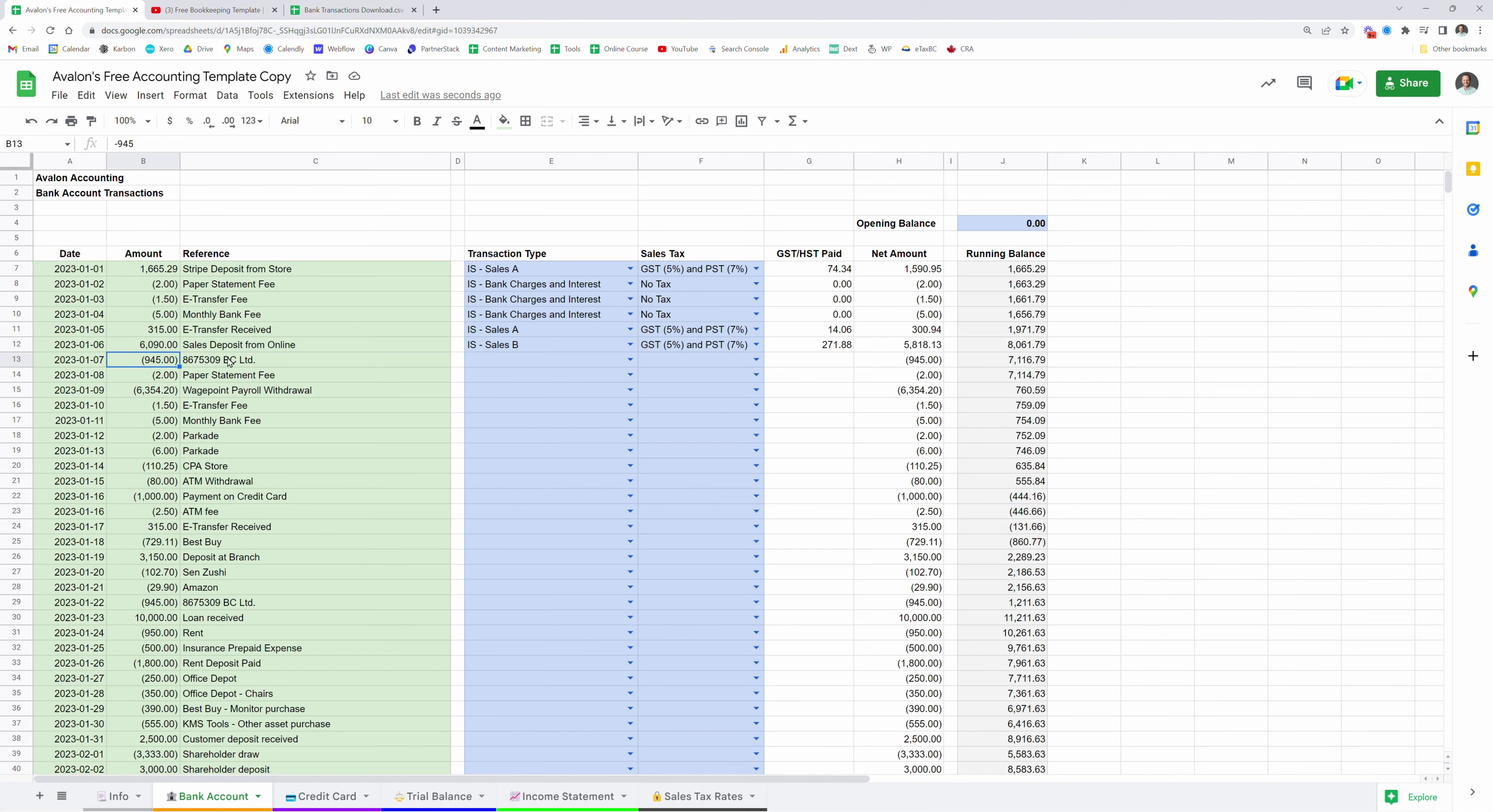
pyautogui.click(499, 361)
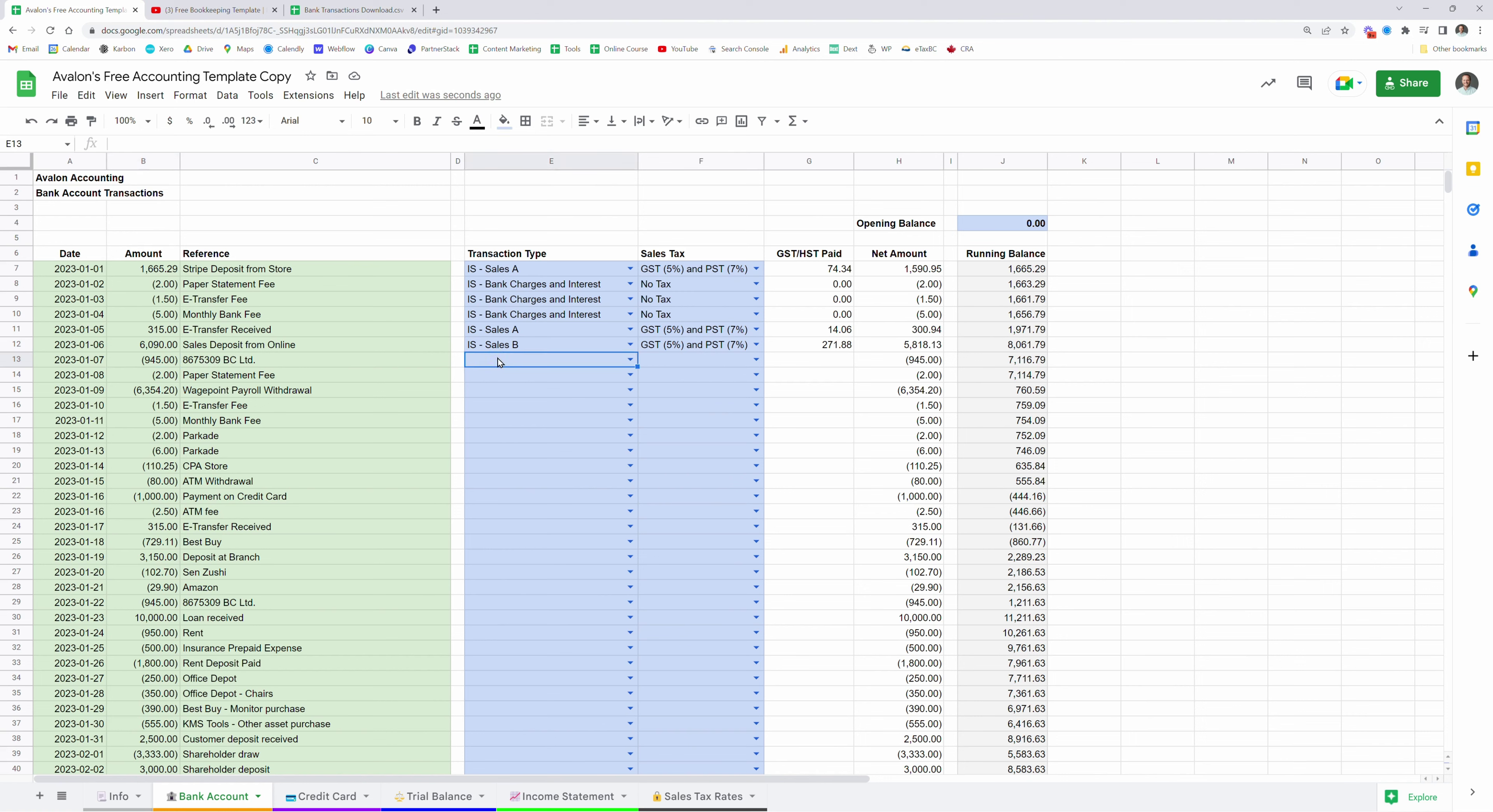
pyautogui.write('ren')
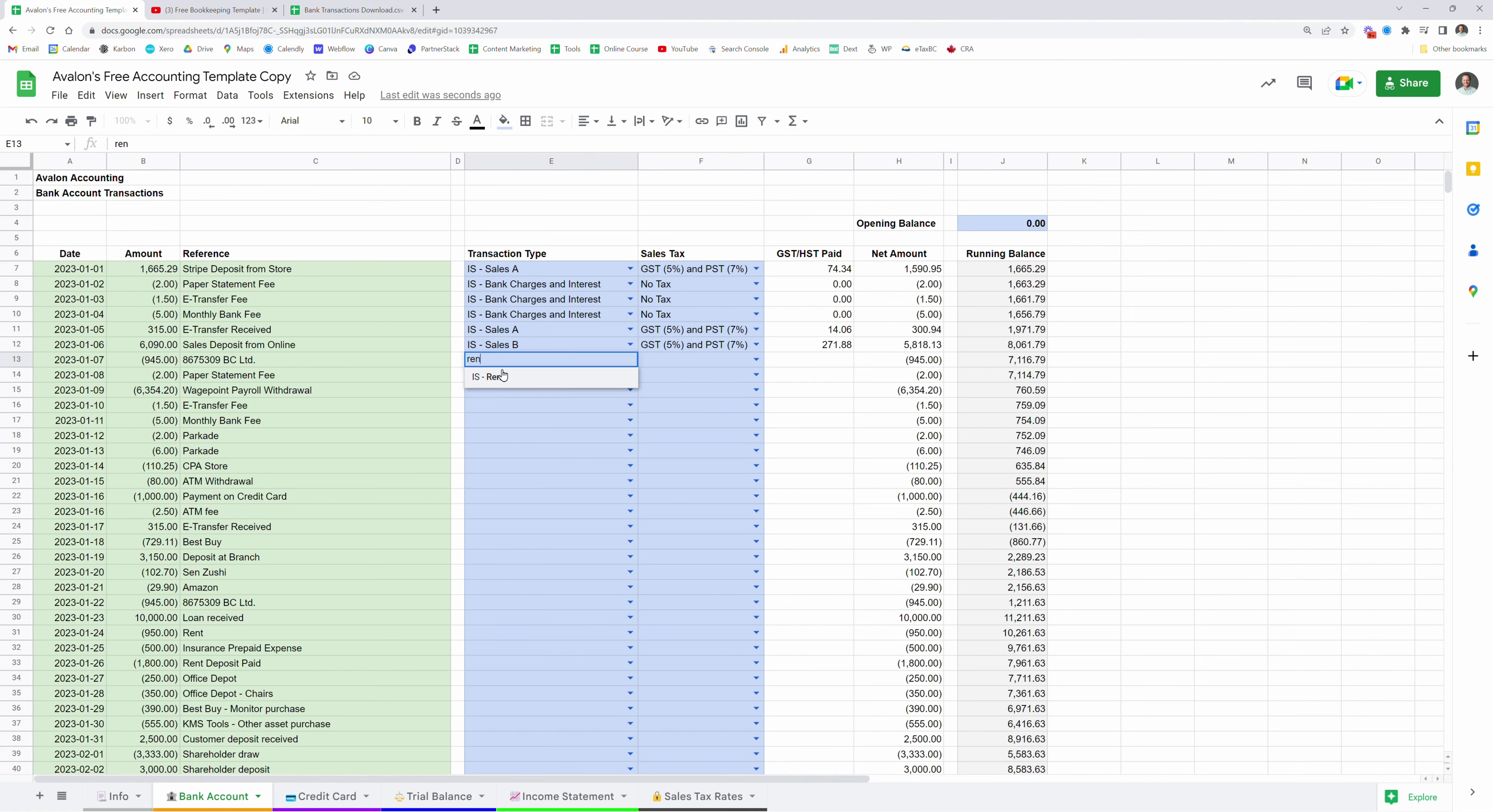
pyautogui.click(503, 375)
pyautogui.click(759, 360)
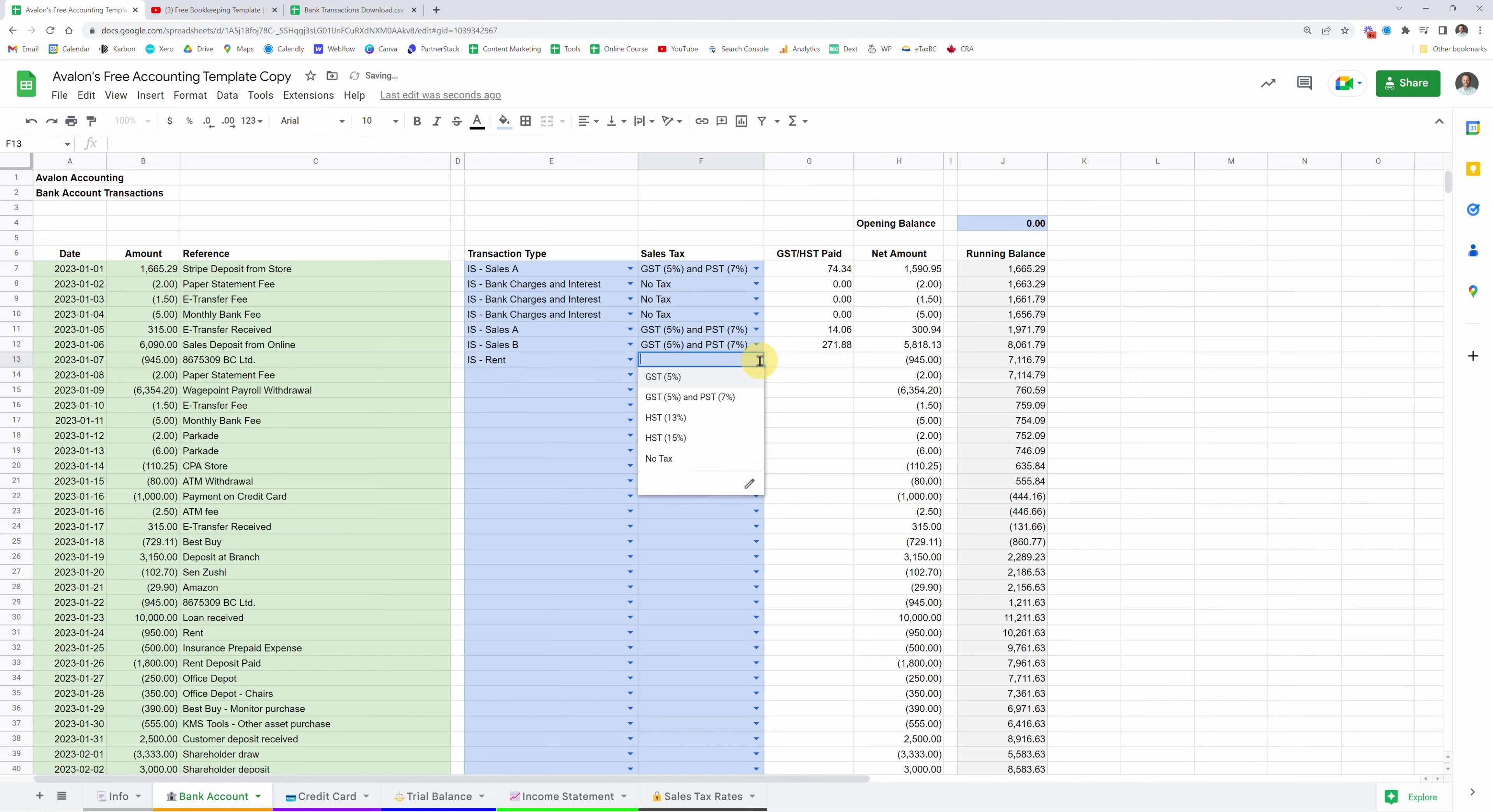
pyautogui.click(724, 378)
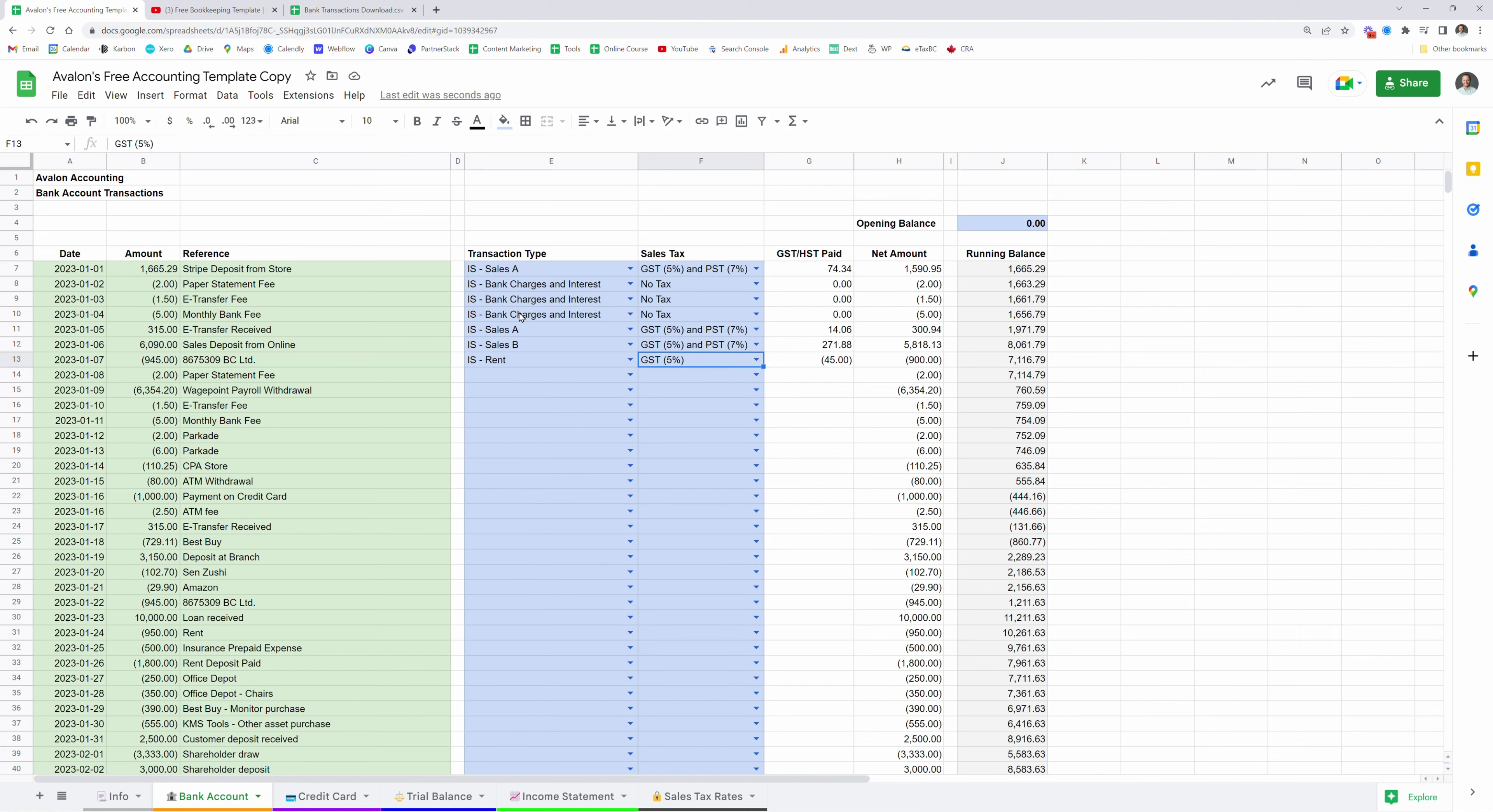
# - Copy the transaction type and sales tax from E10:F10 to the bank fees in rows 14, 16 and 17
pyautogui.moveTo(521, 316); pyautogui.dragTo(672, 316)
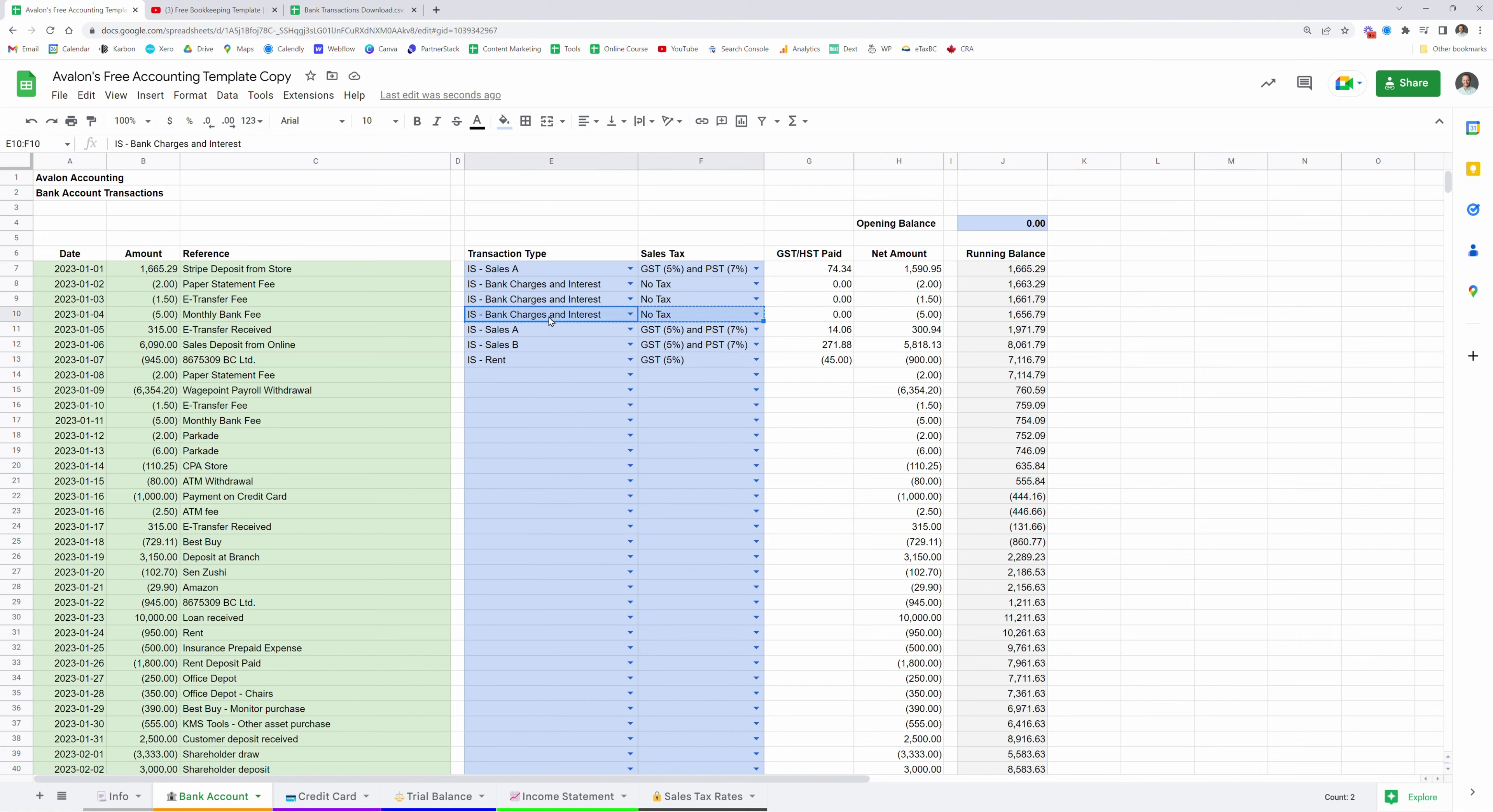
pyautogui.click(494, 378)
pyautogui.hotkey('ctrl', 'v')
pyautogui.click(368, 409)
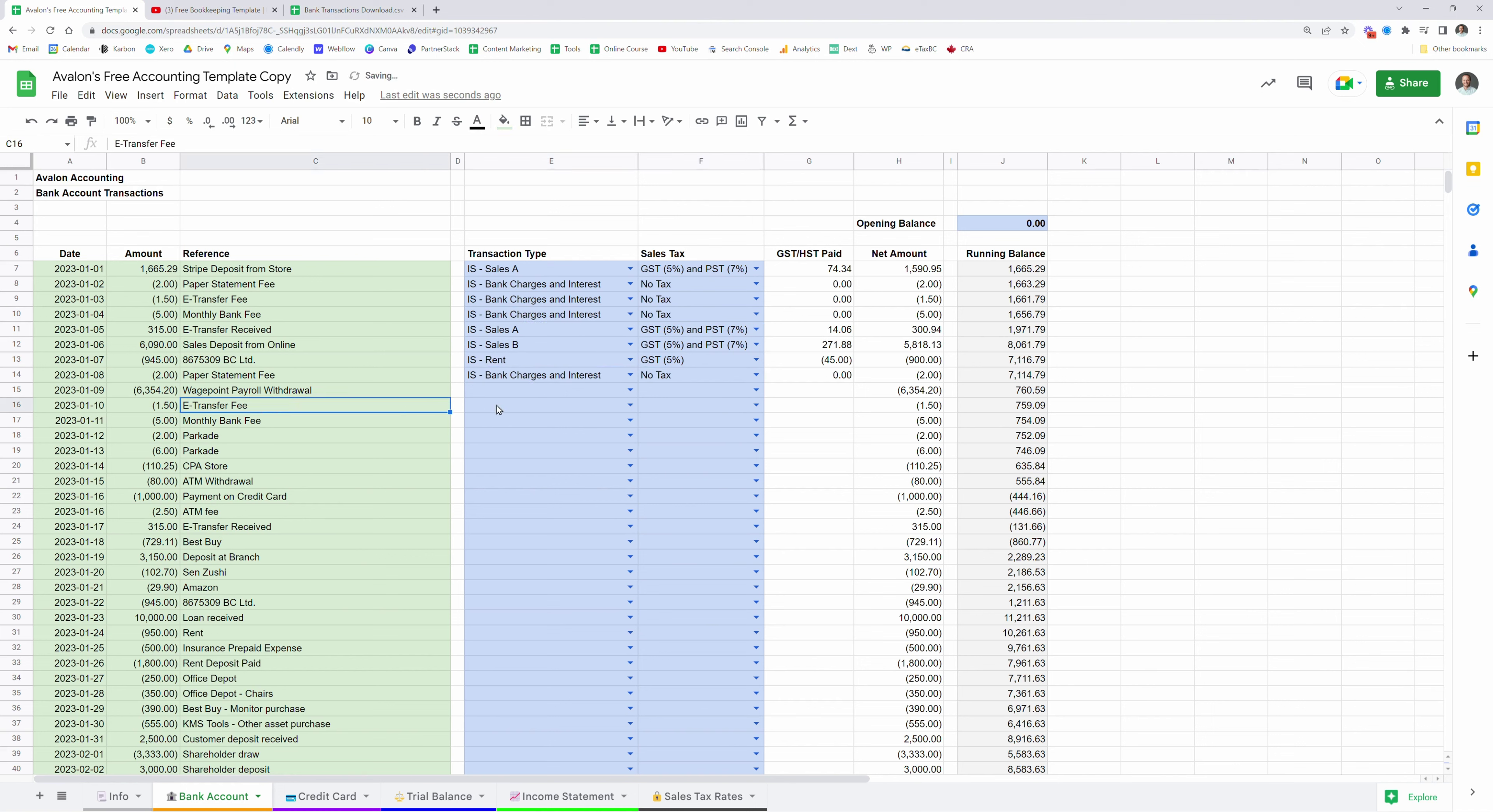
pyautogui.click(496, 405)
pyautogui.hotkey('ctrl', 'v')
pyautogui.click(501, 421)
pyautogui.hotkey('ctrl', 'v')
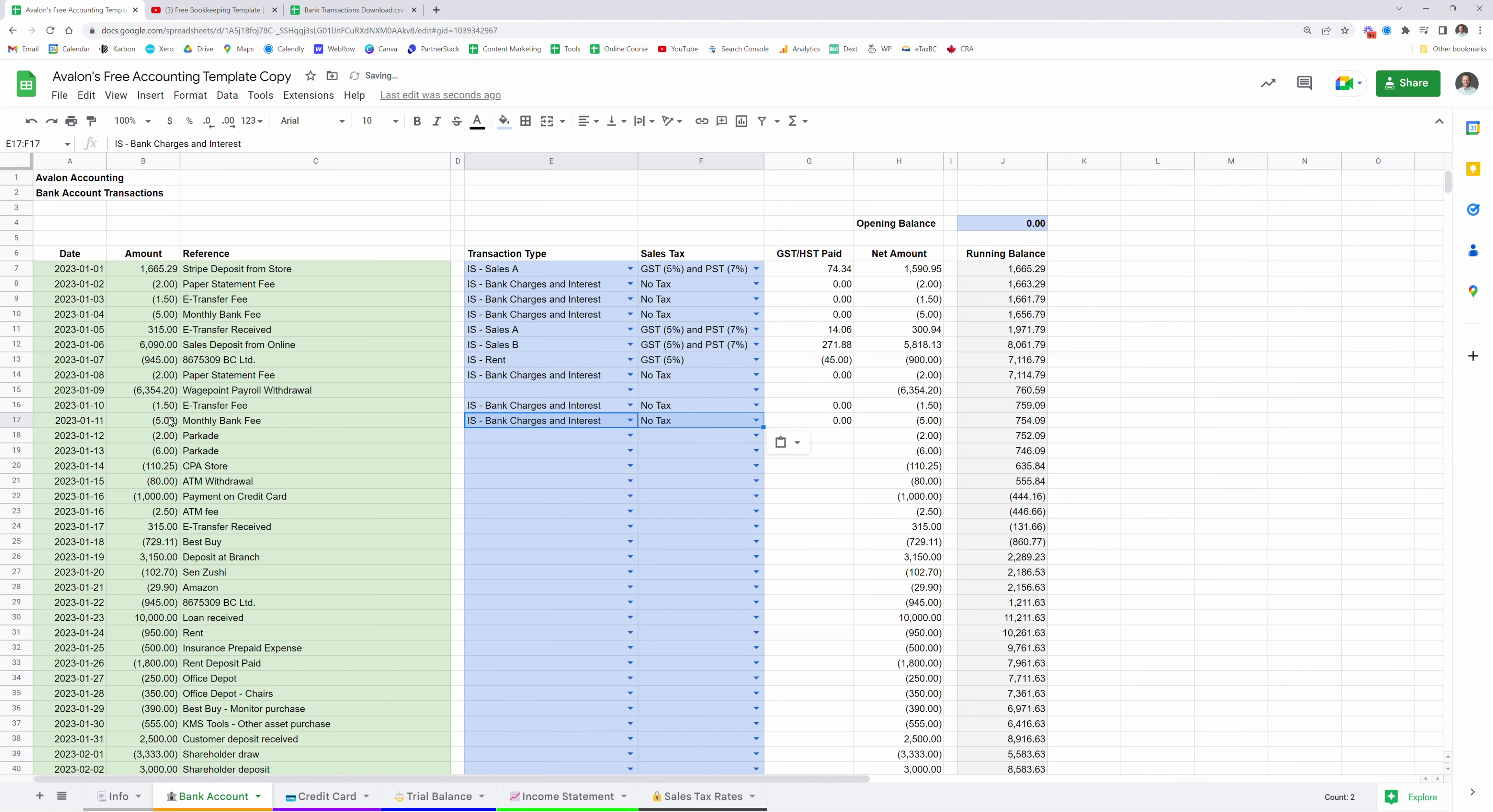
# - Categorize the Wagepoint Payroll Withdrawal in row 15 as IS - Wages with No Tax
pyautogui.click(216, 394)
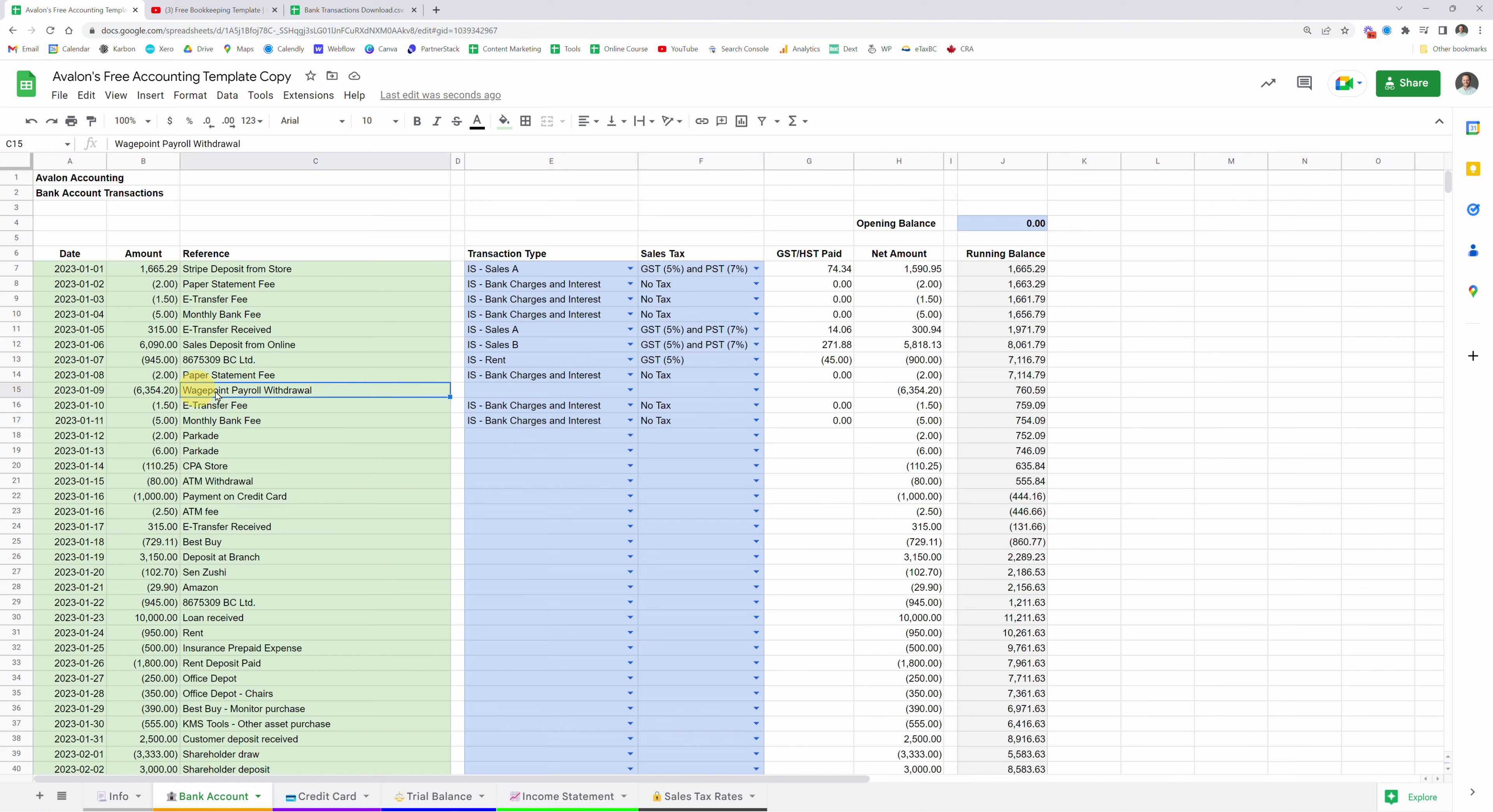
pyautogui.click(502, 394)
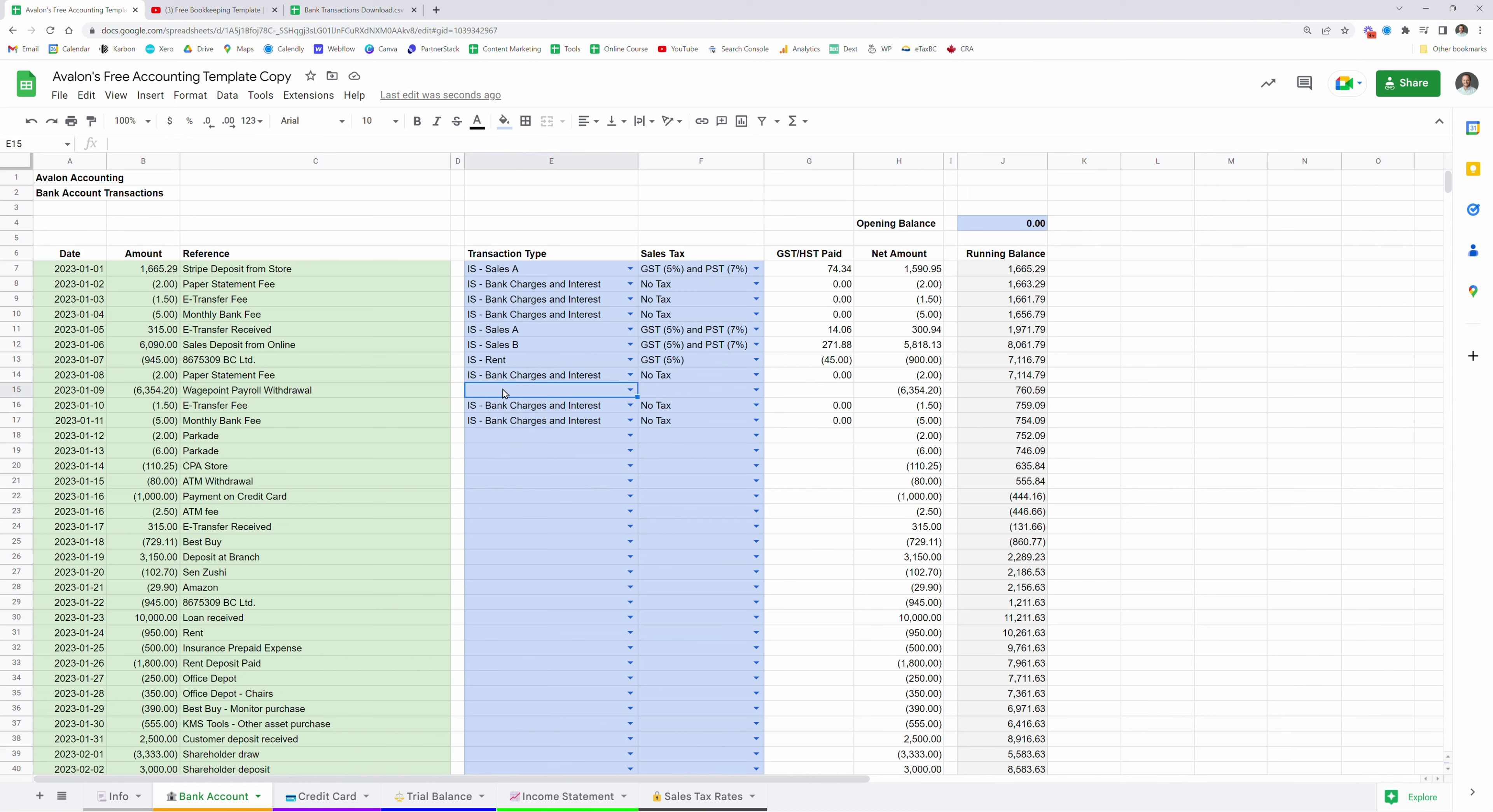
pyautogui.write('wage')
pyautogui.click(510, 413)
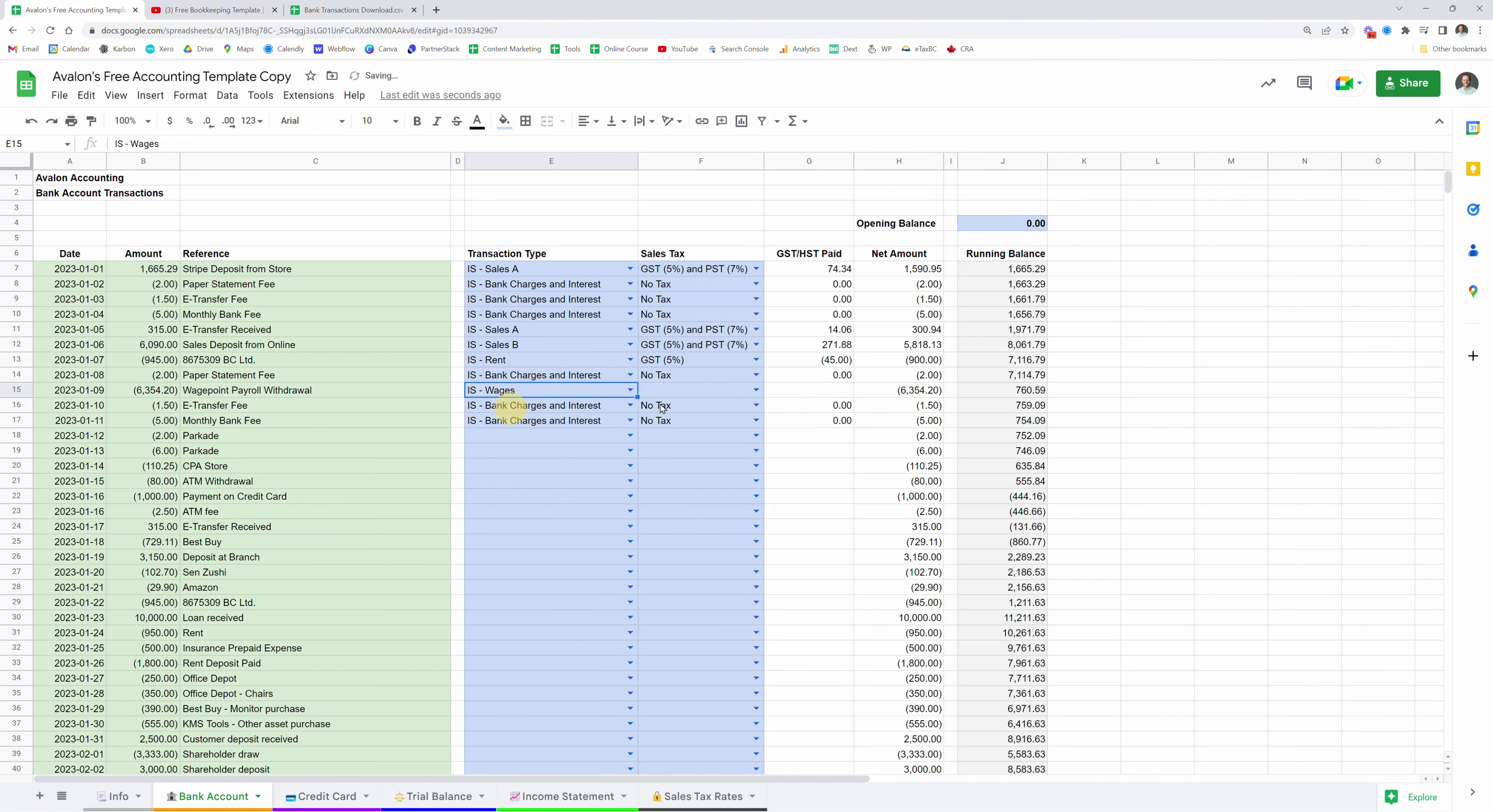
pyautogui.click(675, 394)
pyautogui.write('no')
pyautogui.press('Return')
# - Categorize the Parkade transaction in row 18 as IS - Travel with GST (5%)
pyautogui.click(558, 439)
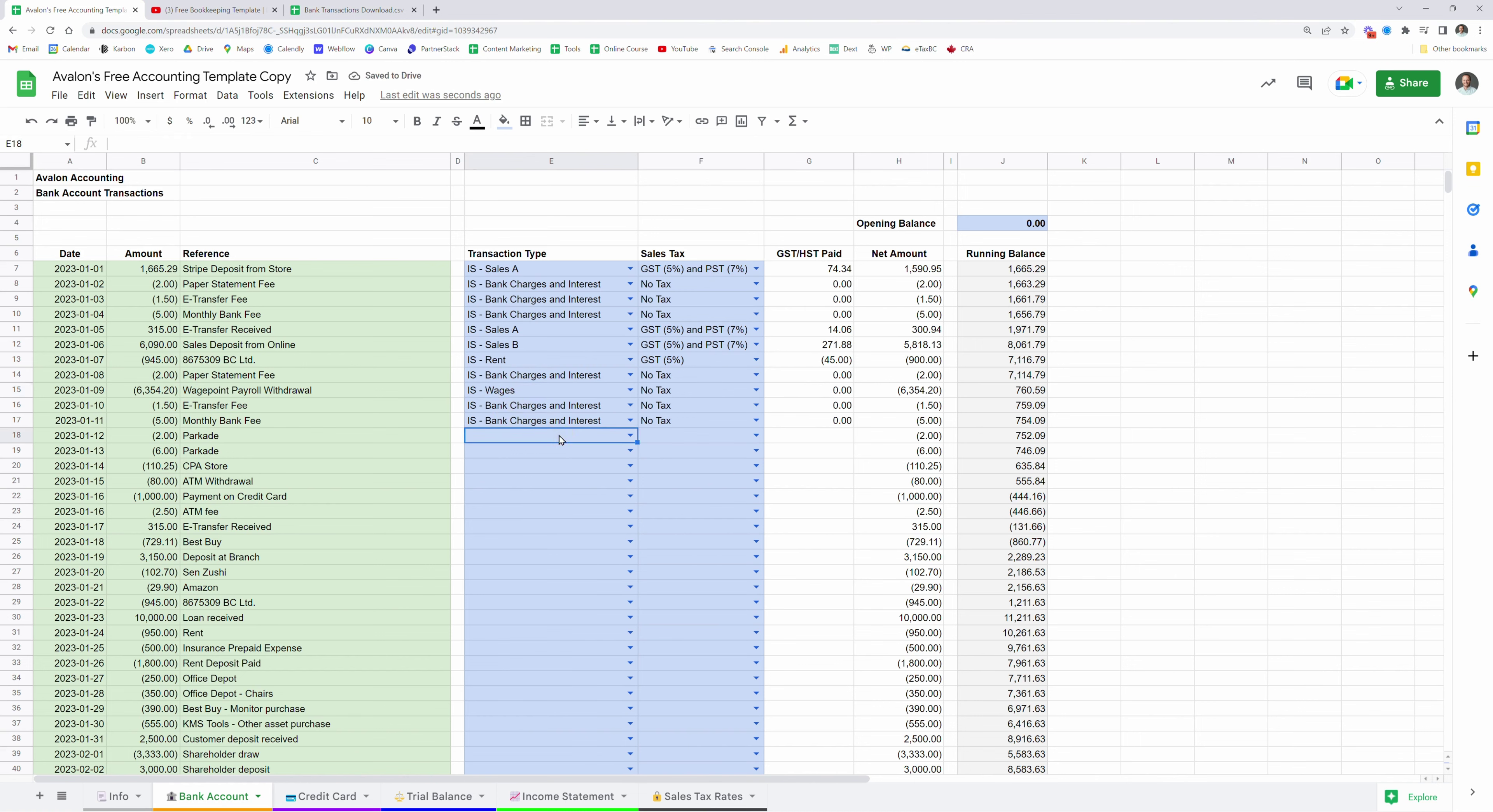
pyautogui.write('trav')
pyautogui.press('Tab')
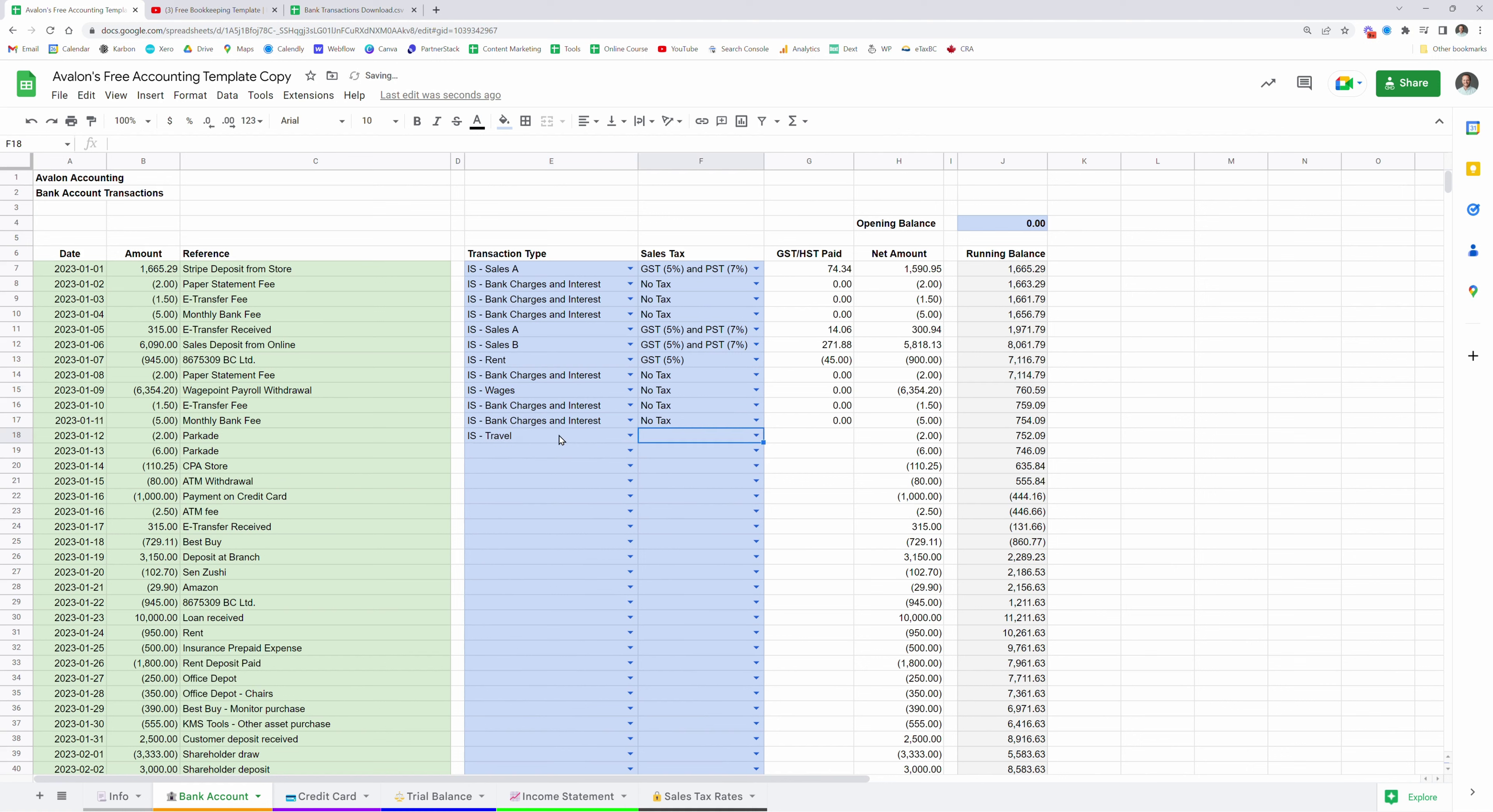
pyautogui.write('gst')
pyautogui.press('Return')
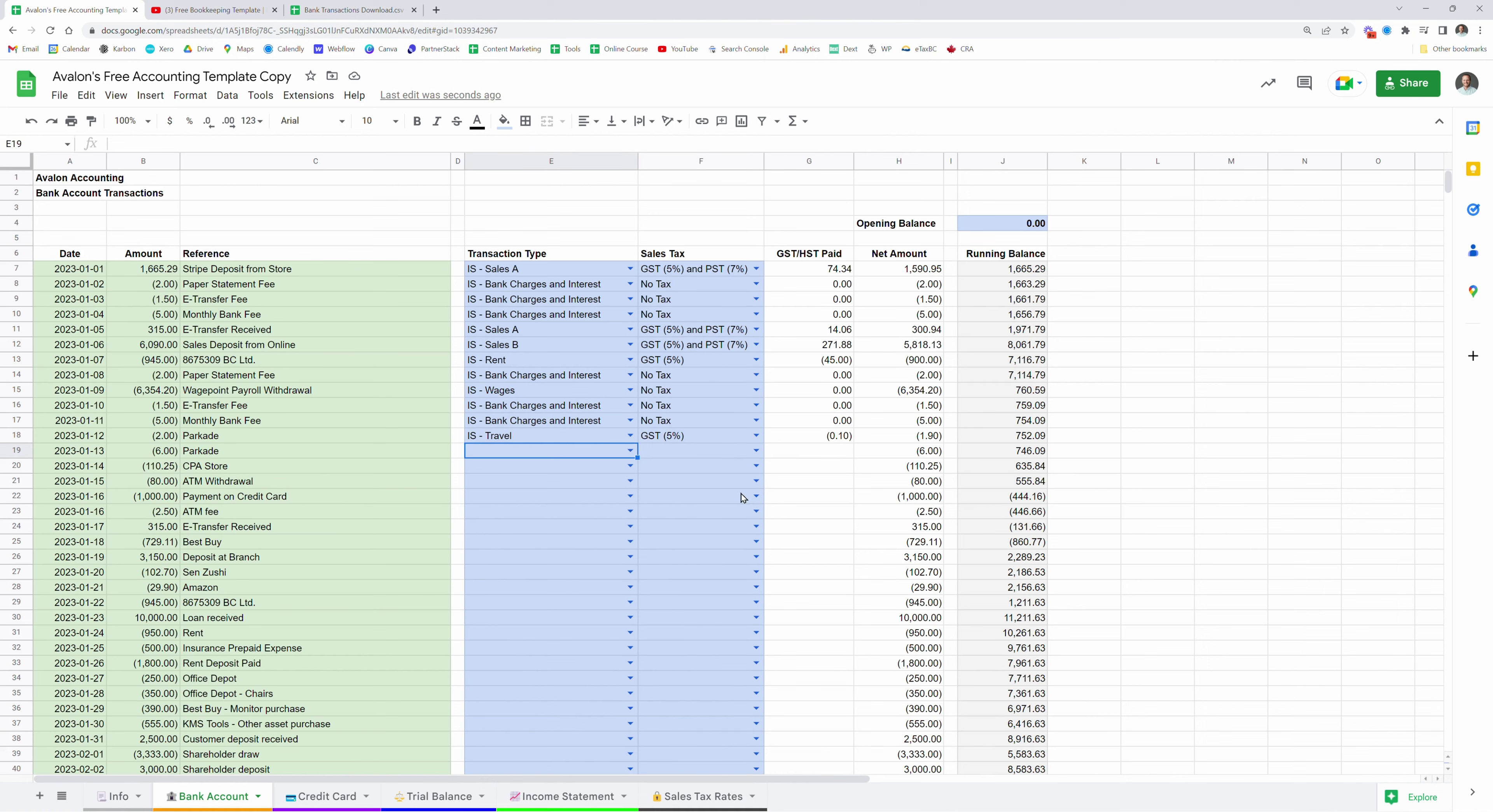
# - Categorize the second Parkade transaction, in row 19, as IS - Travel with GST (5%)
pyautogui.write('tra')
pyautogui.press('Tab')
pyautogui.write('gst')
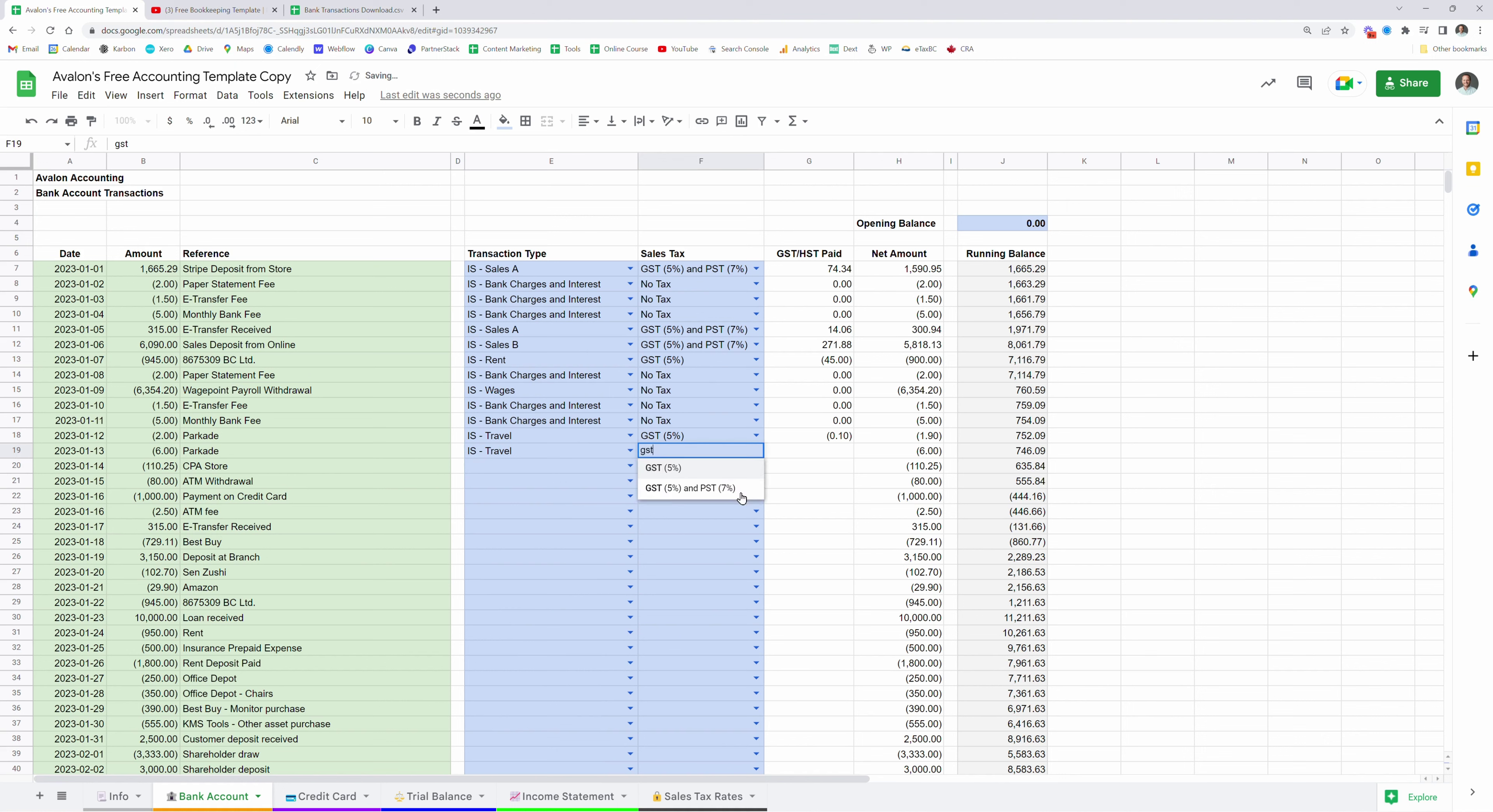
pyautogui.press('Return')
# - Categorize the CPA Store purchase in row 20 as IS - Training and Education with GST (5%)
pyautogui.press('Left')
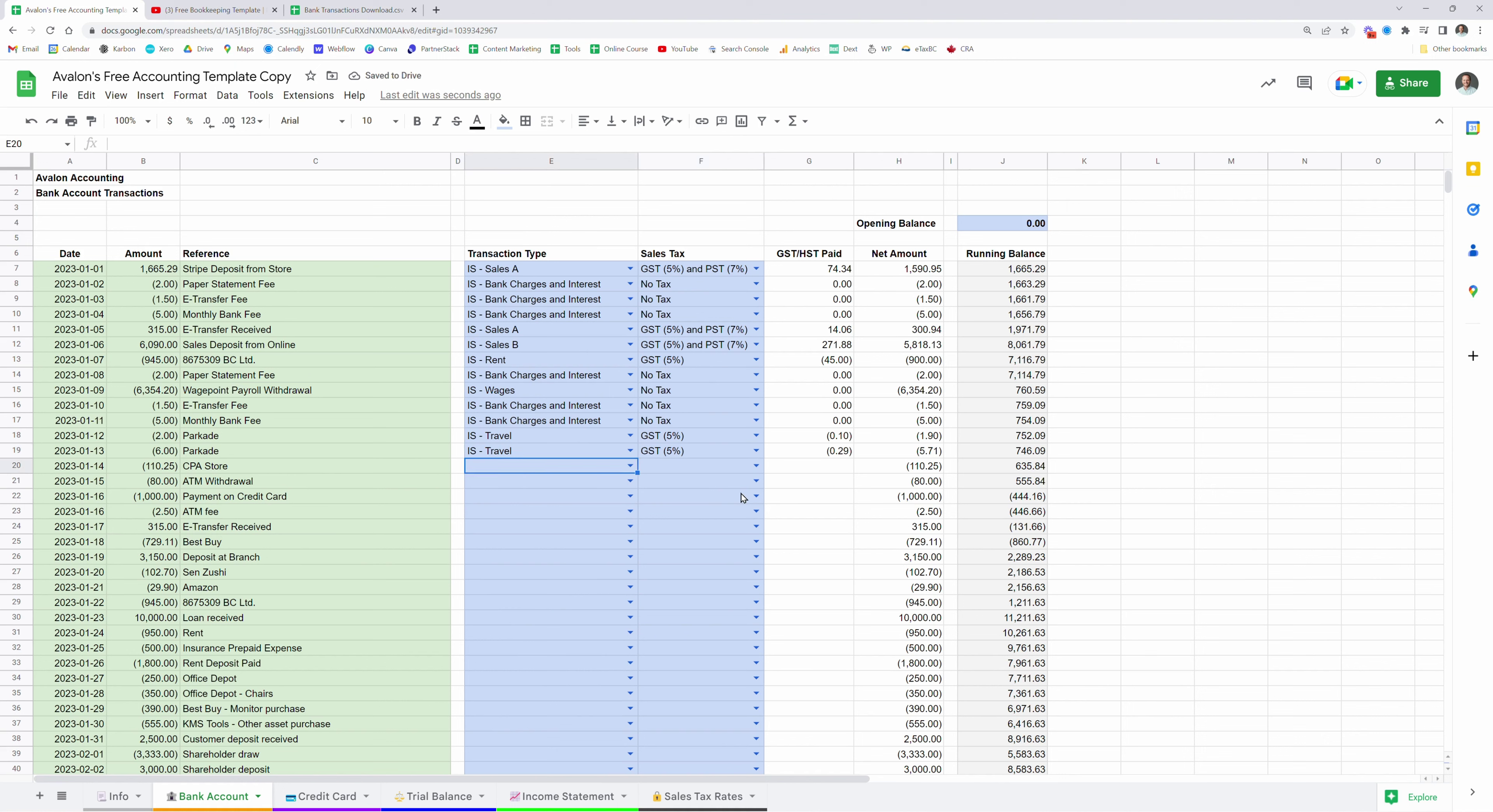
pyautogui.write('ed')
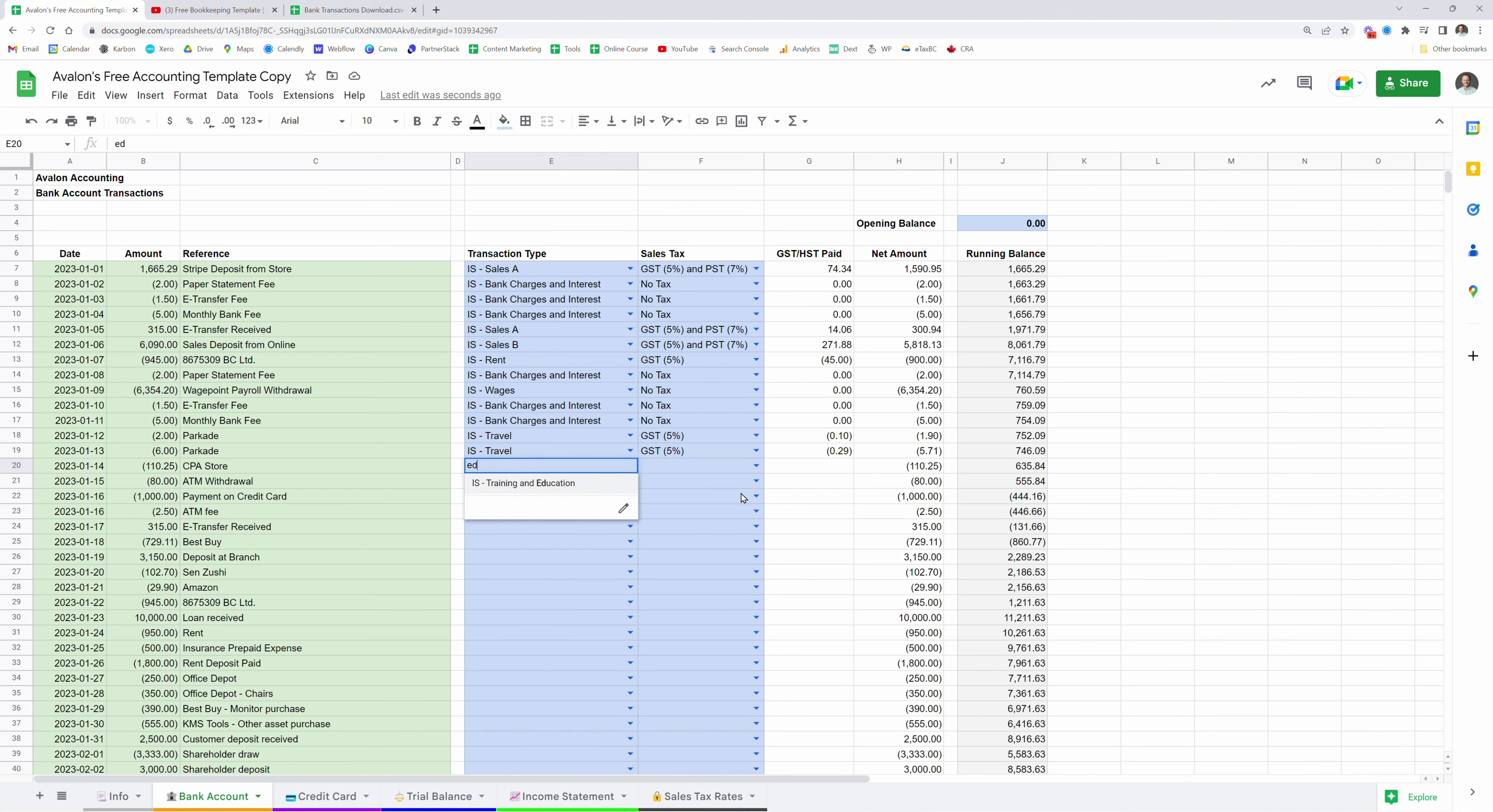
pyautogui.click(525, 484)
pyautogui.click(655, 467)
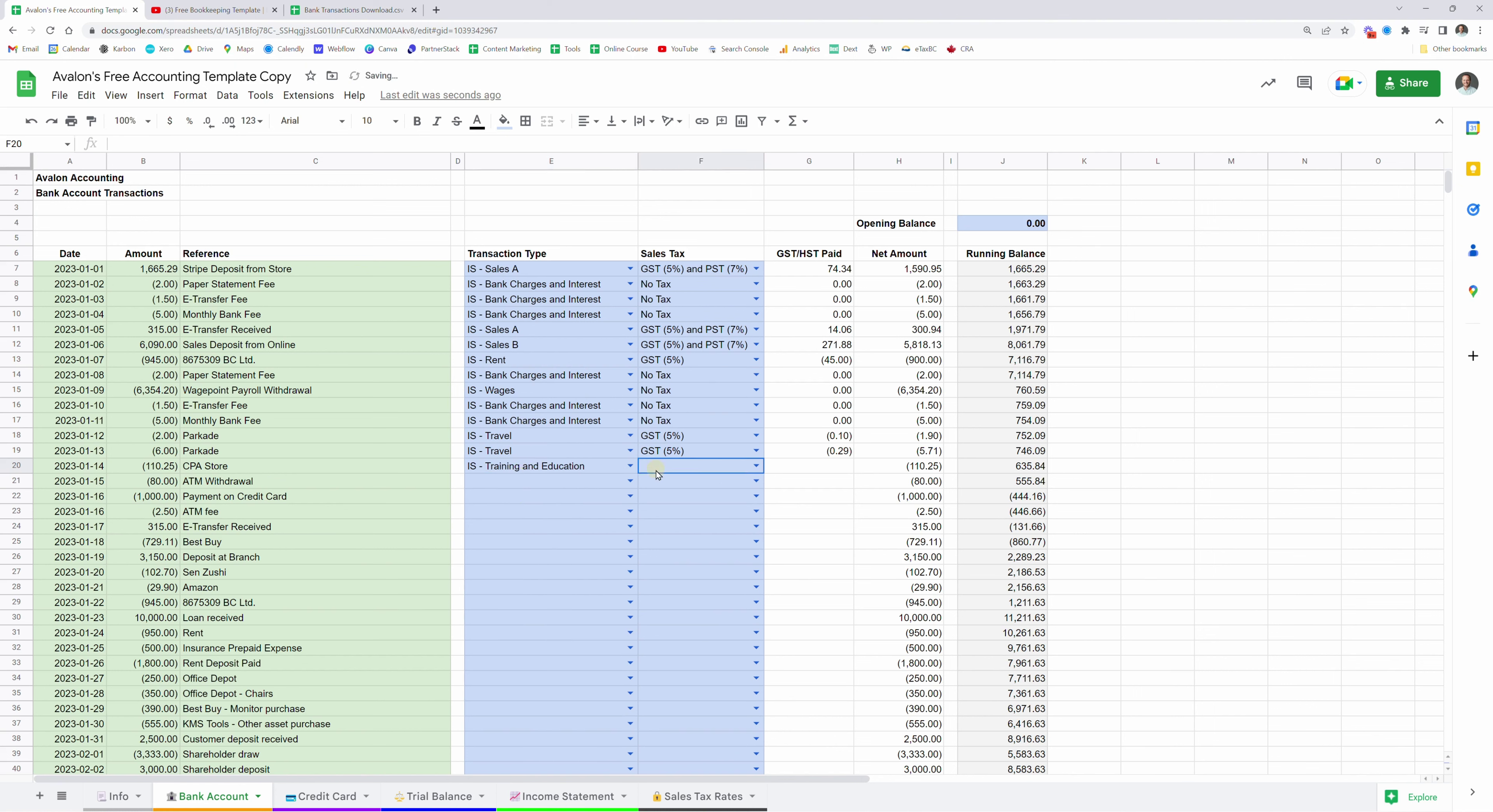
pyautogui.write('gst')
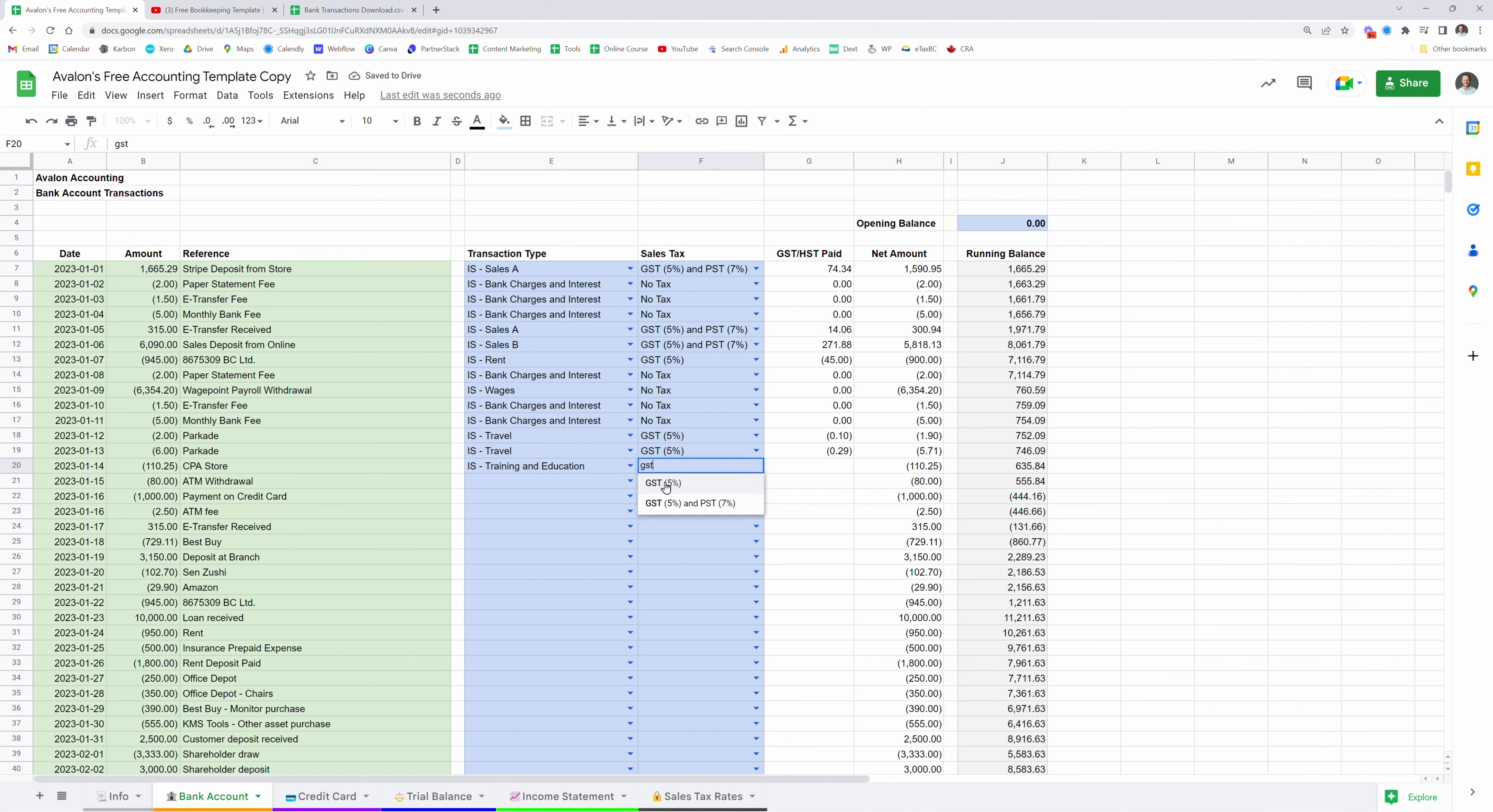
pyautogui.click(666, 484)
# - Categorize the ATM Withdrawal in row 21 as BS - Shareholder Loan with No Tax
pyautogui.click(595, 482)
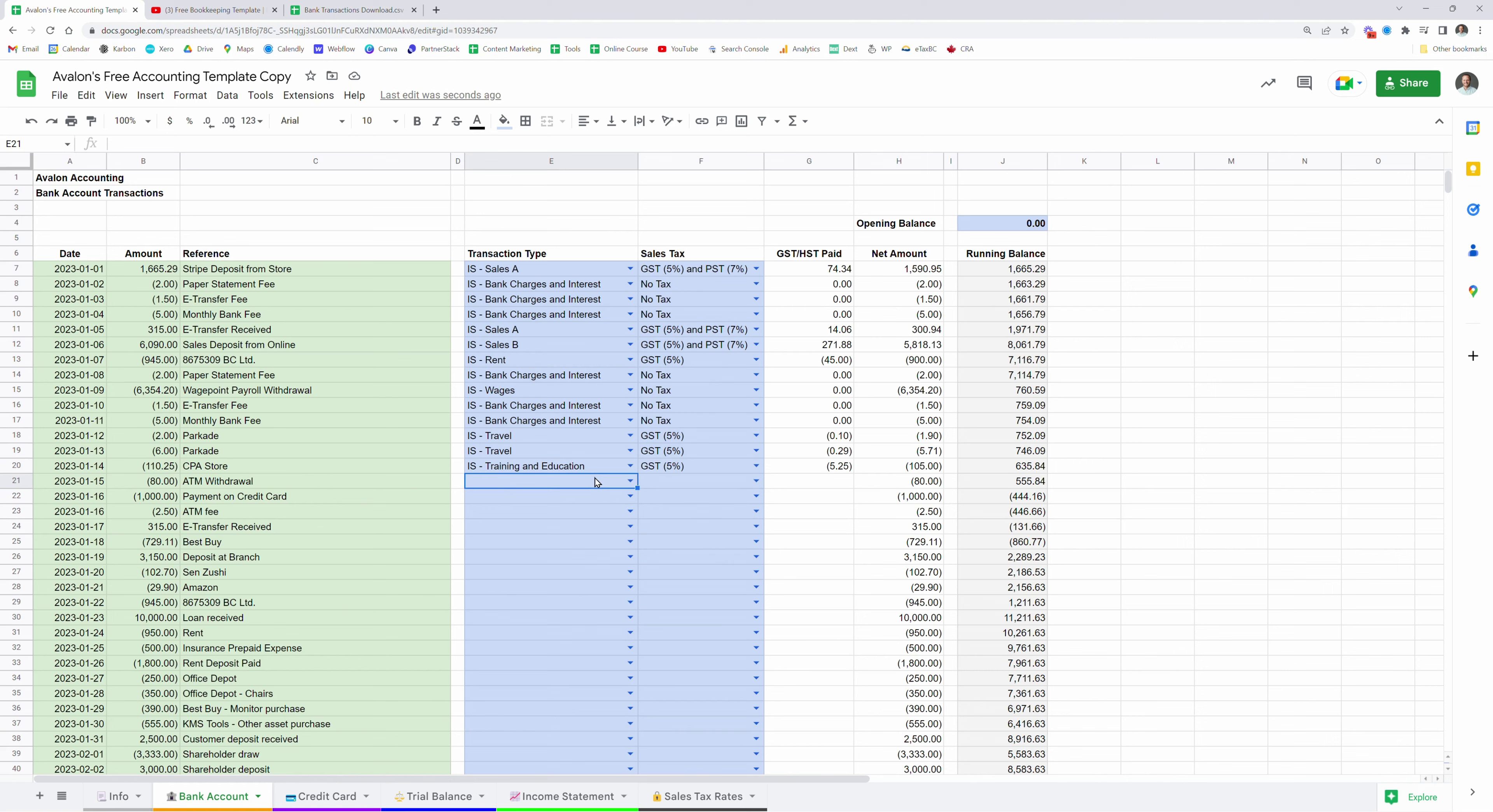
pyautogui.doubleClick(595, 478)
pyautogui.write('sha')
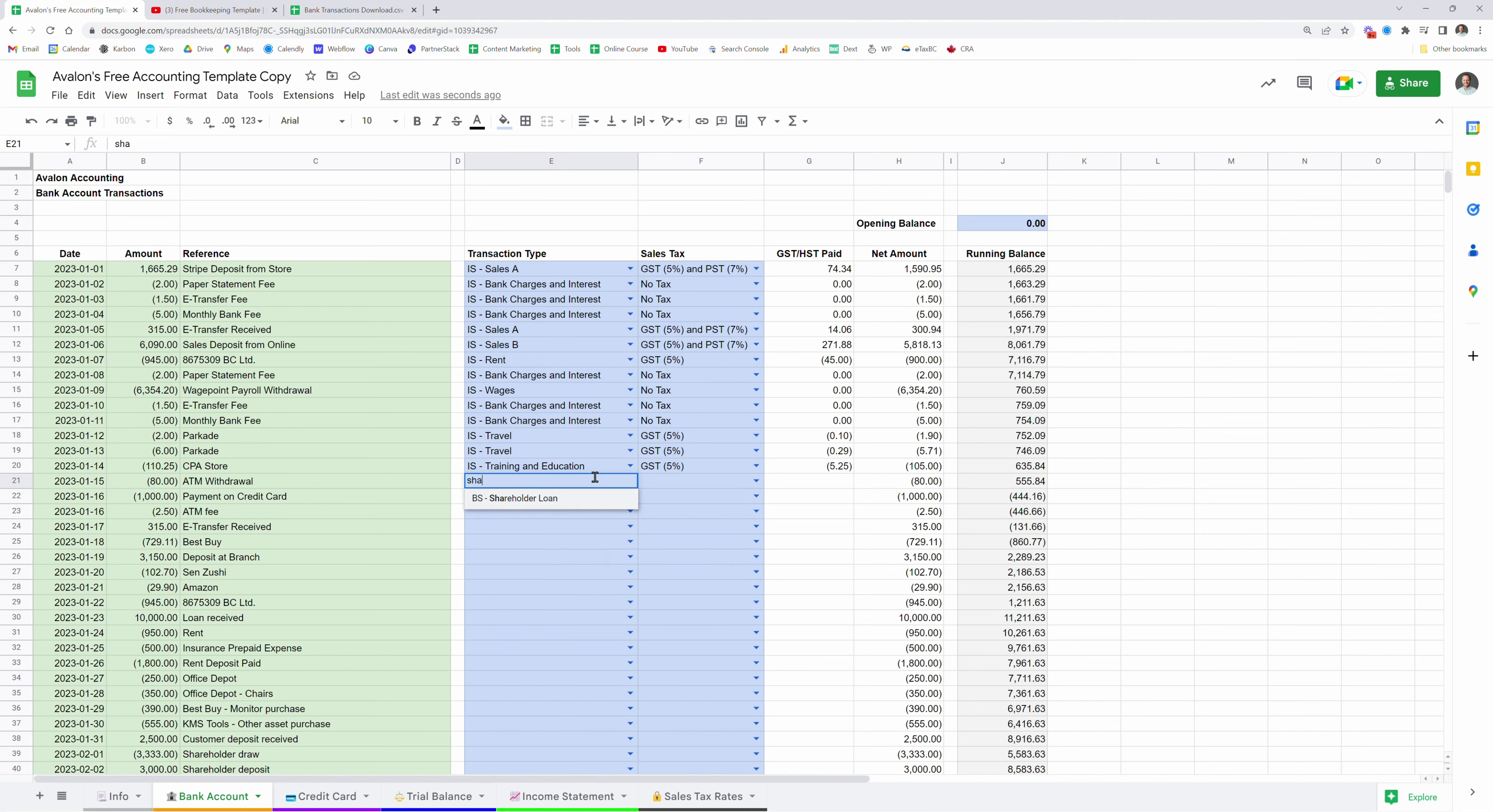
pyautogui.click(520, 502)
pyautogui.click(664, 484)
pyautogui.write('no')
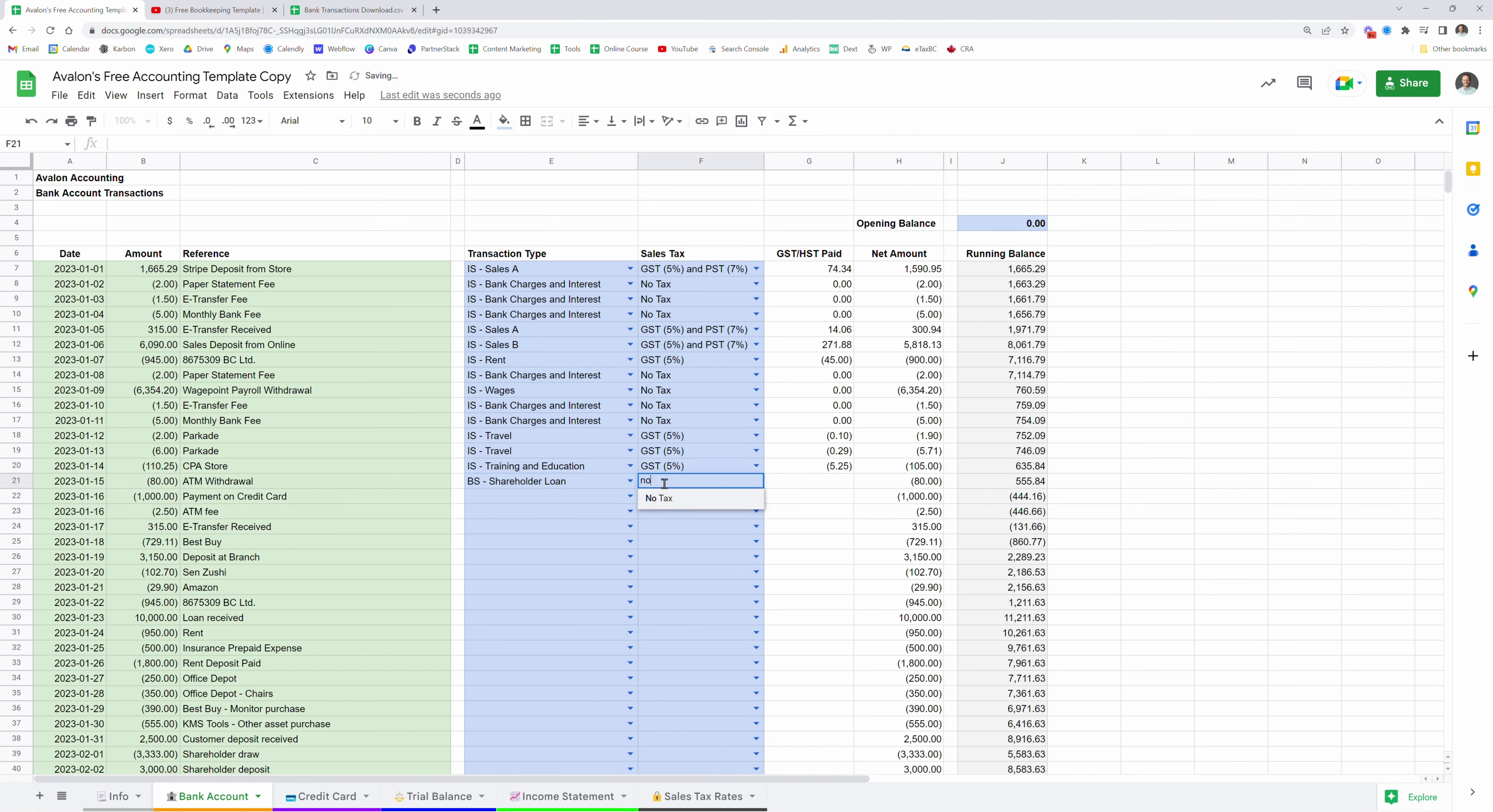
pyautogui.press('Return')
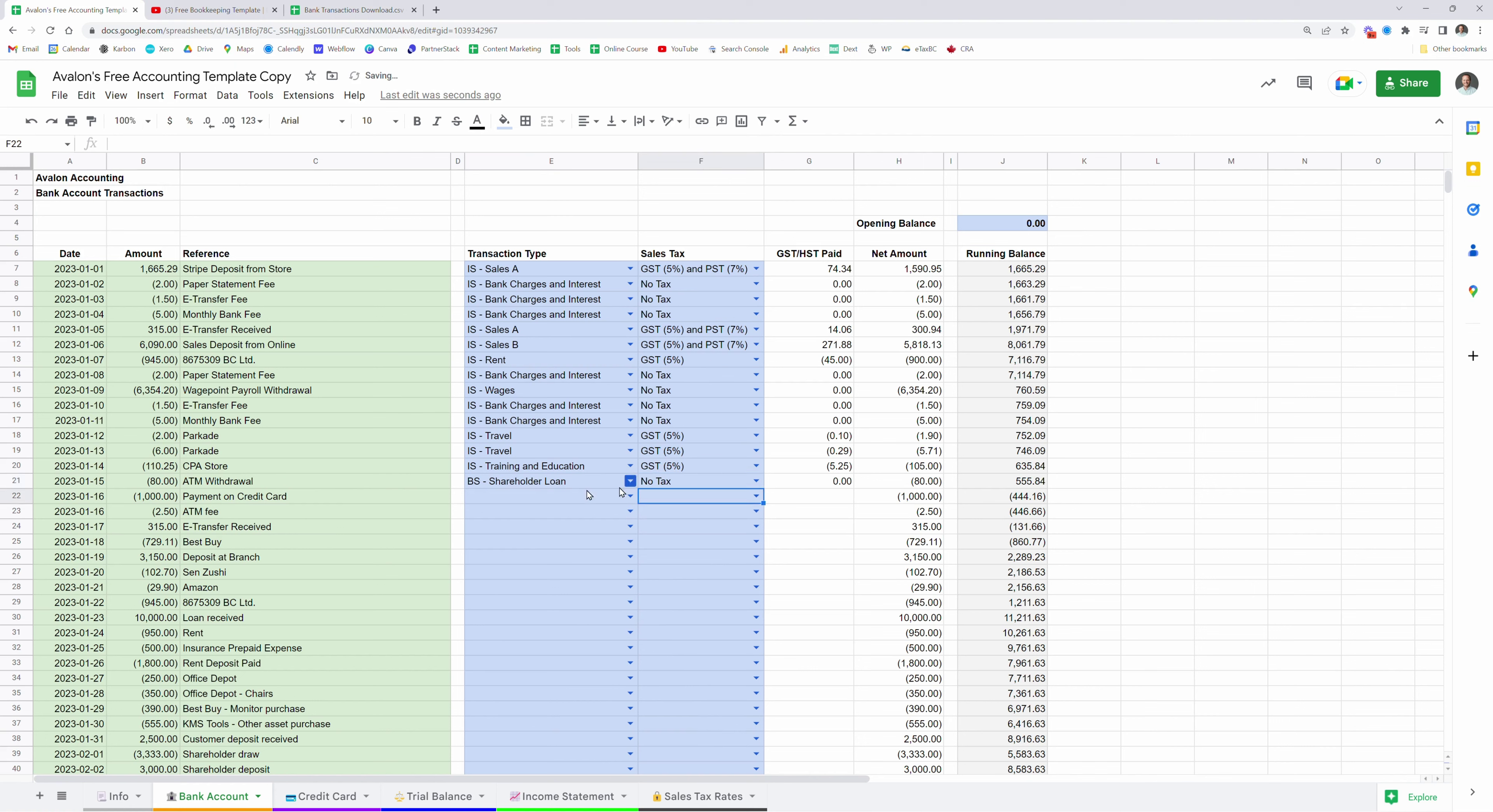
# - Compare the Payment on Credit Card in row 22 with its counterpart on the Credit Card sheet, then return to E22 on the Bank Account sheet
pyautogui.click(515, 499)
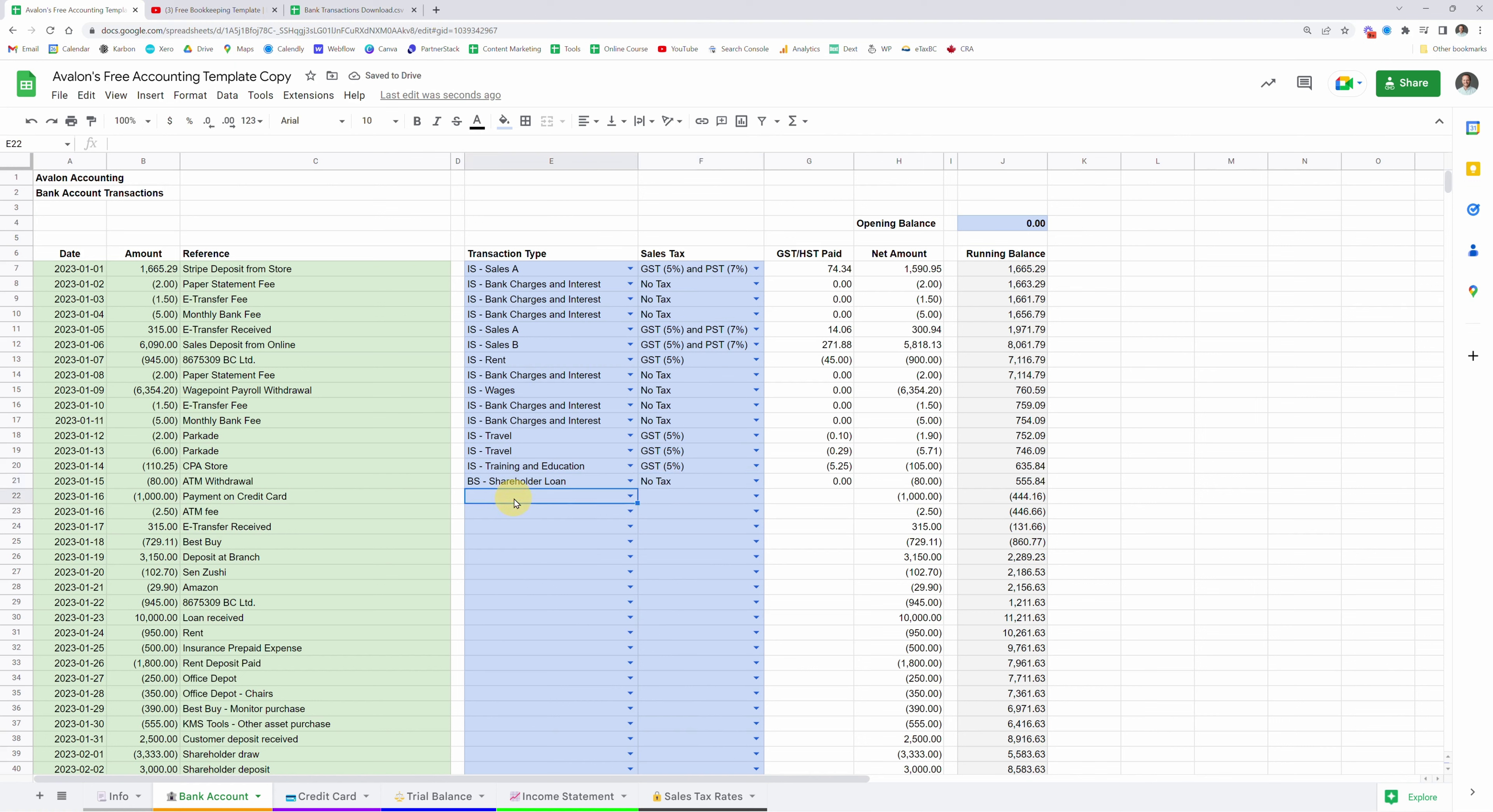
pyautogui.click(171, 503)
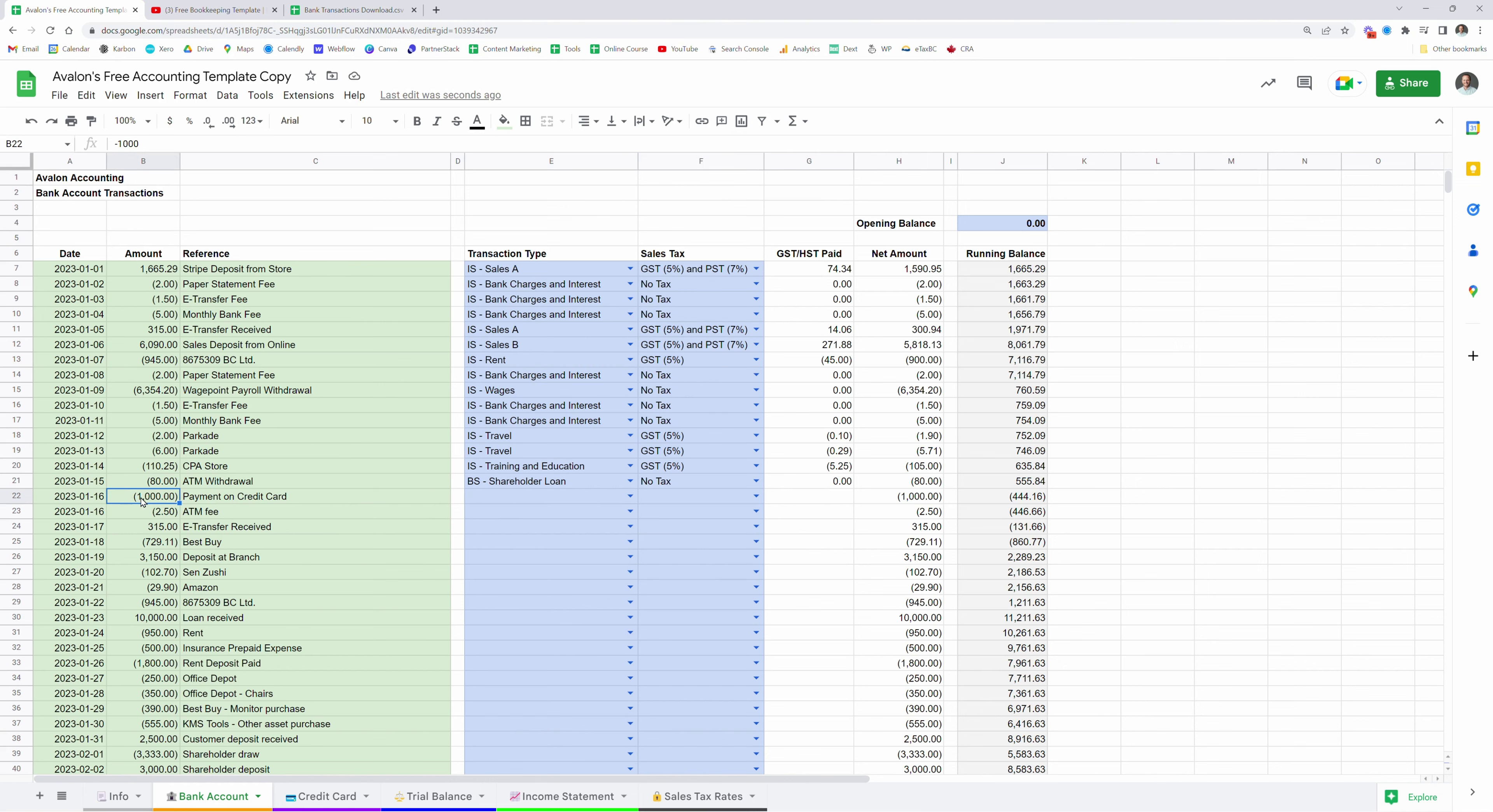
pyautogui.click(316, 797)
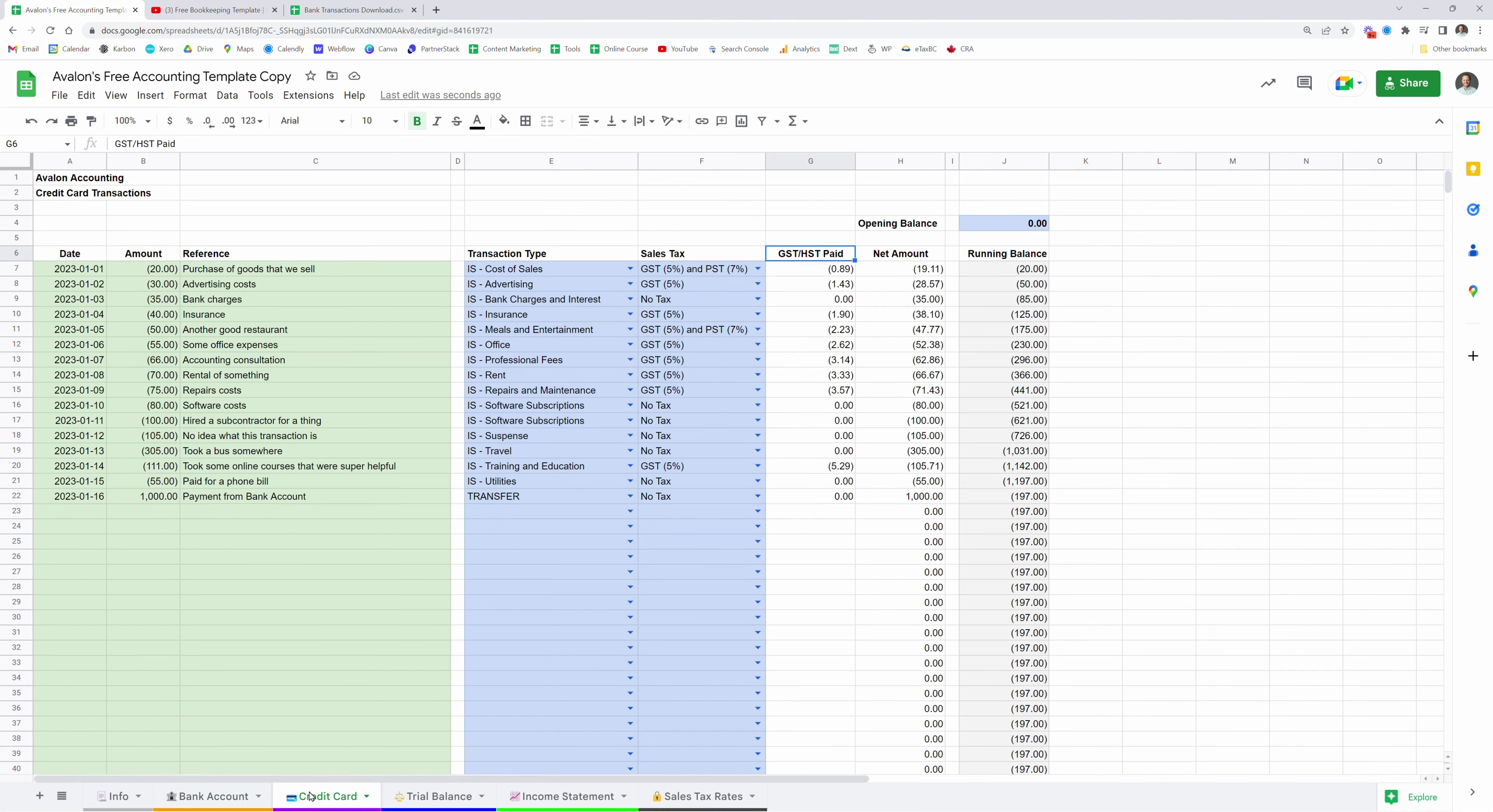
pyautogui.click(80, 501)
pyautogui.click(145, 499)
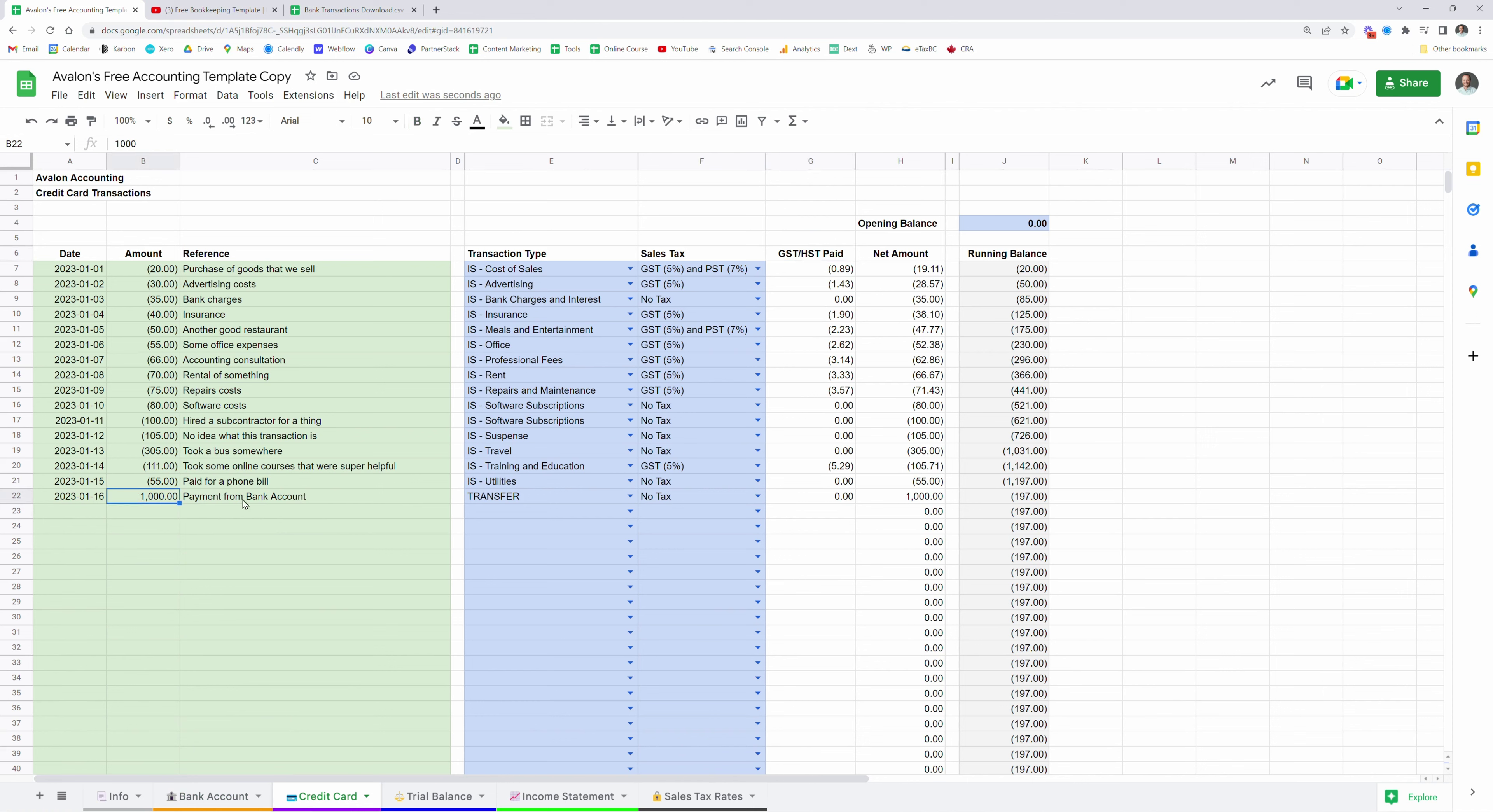
pyautogui.click(213, 799)
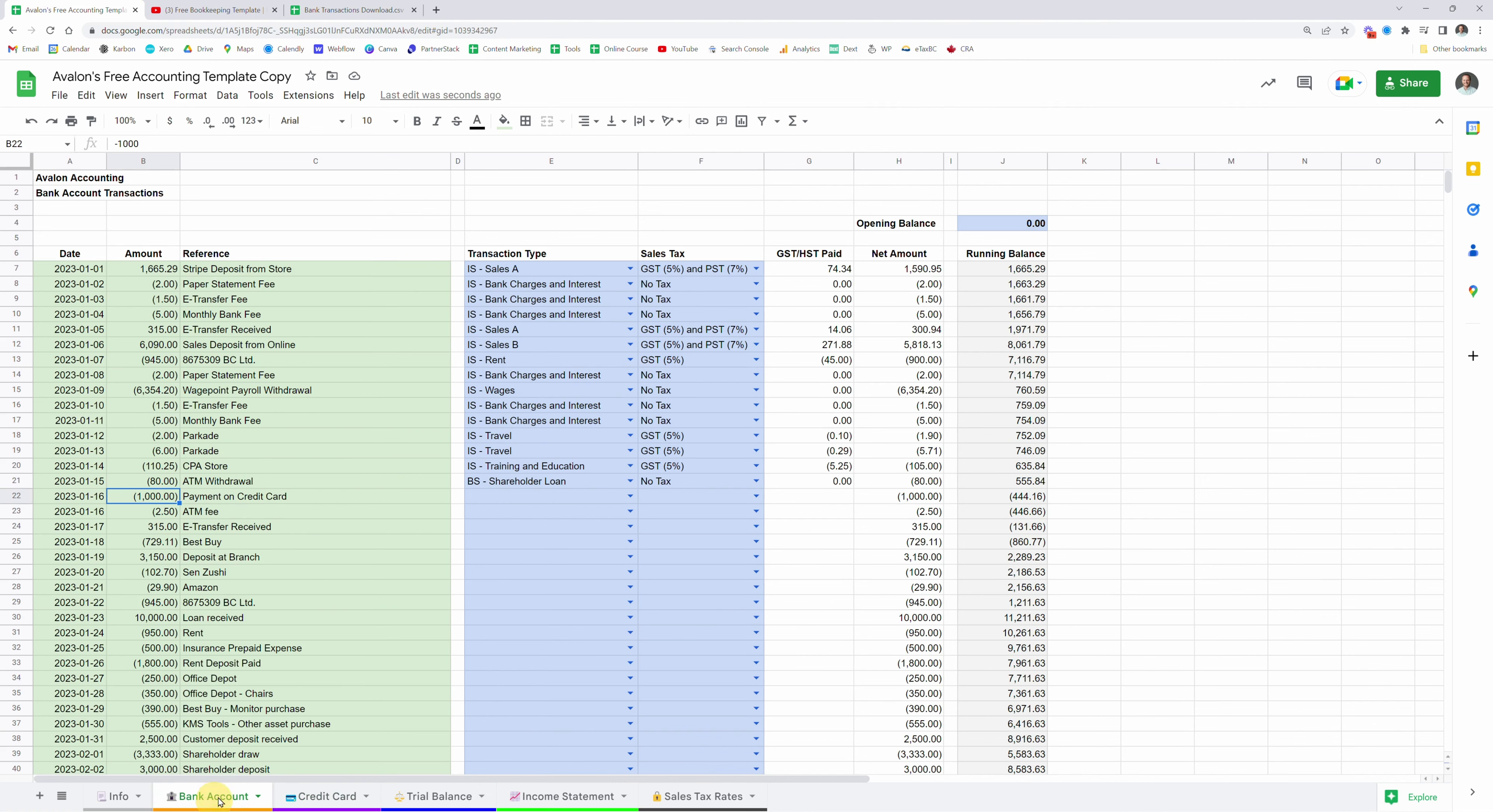
pyautogui.click(508, 498)
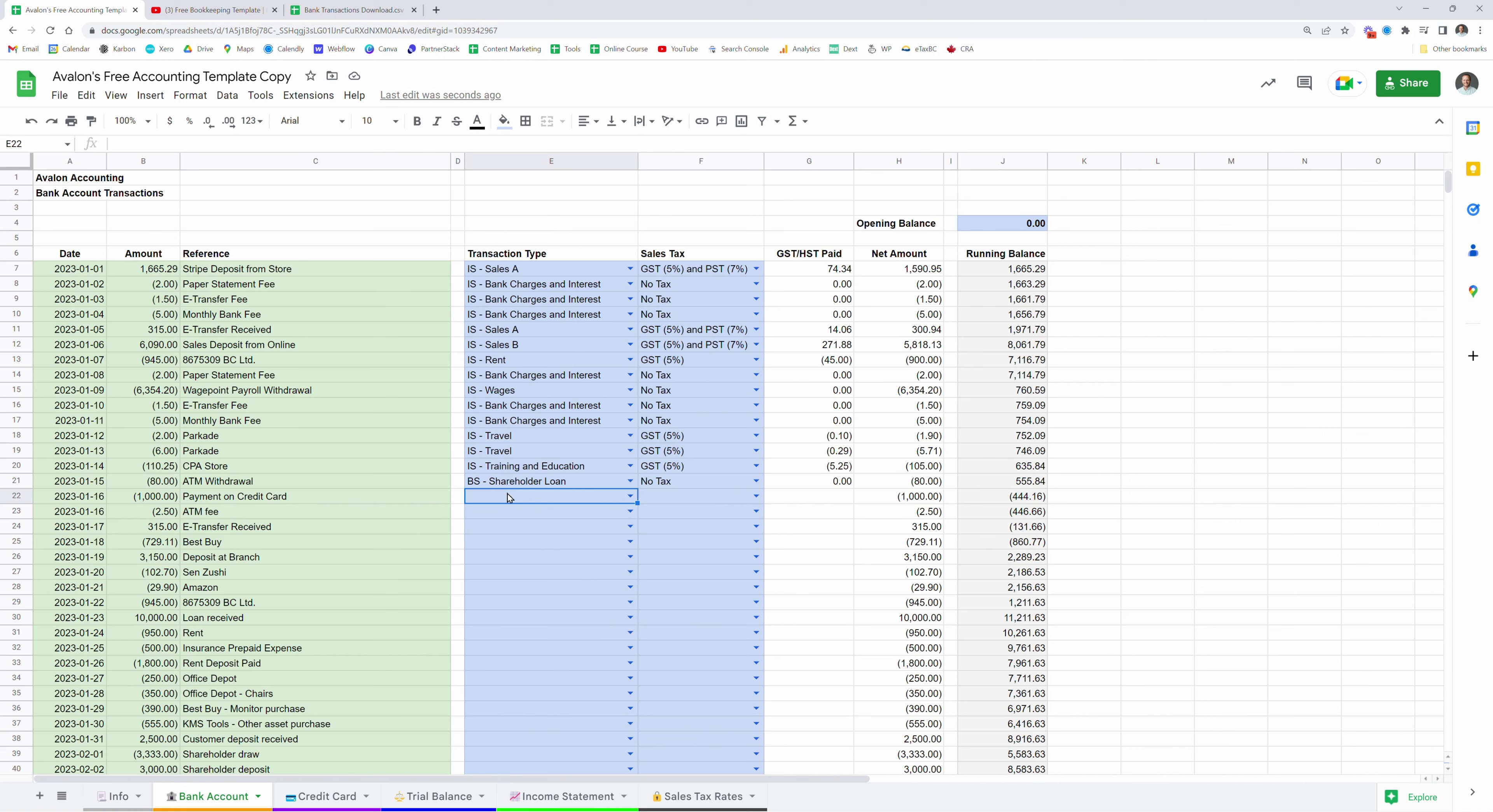
# - Categorize the Payment on Credit Card in row 22 as TRANSFER with No Tax
pyautogui.write('TRANSFER')
pyautogui.press('Return')
pyautogui.click(654, 499)
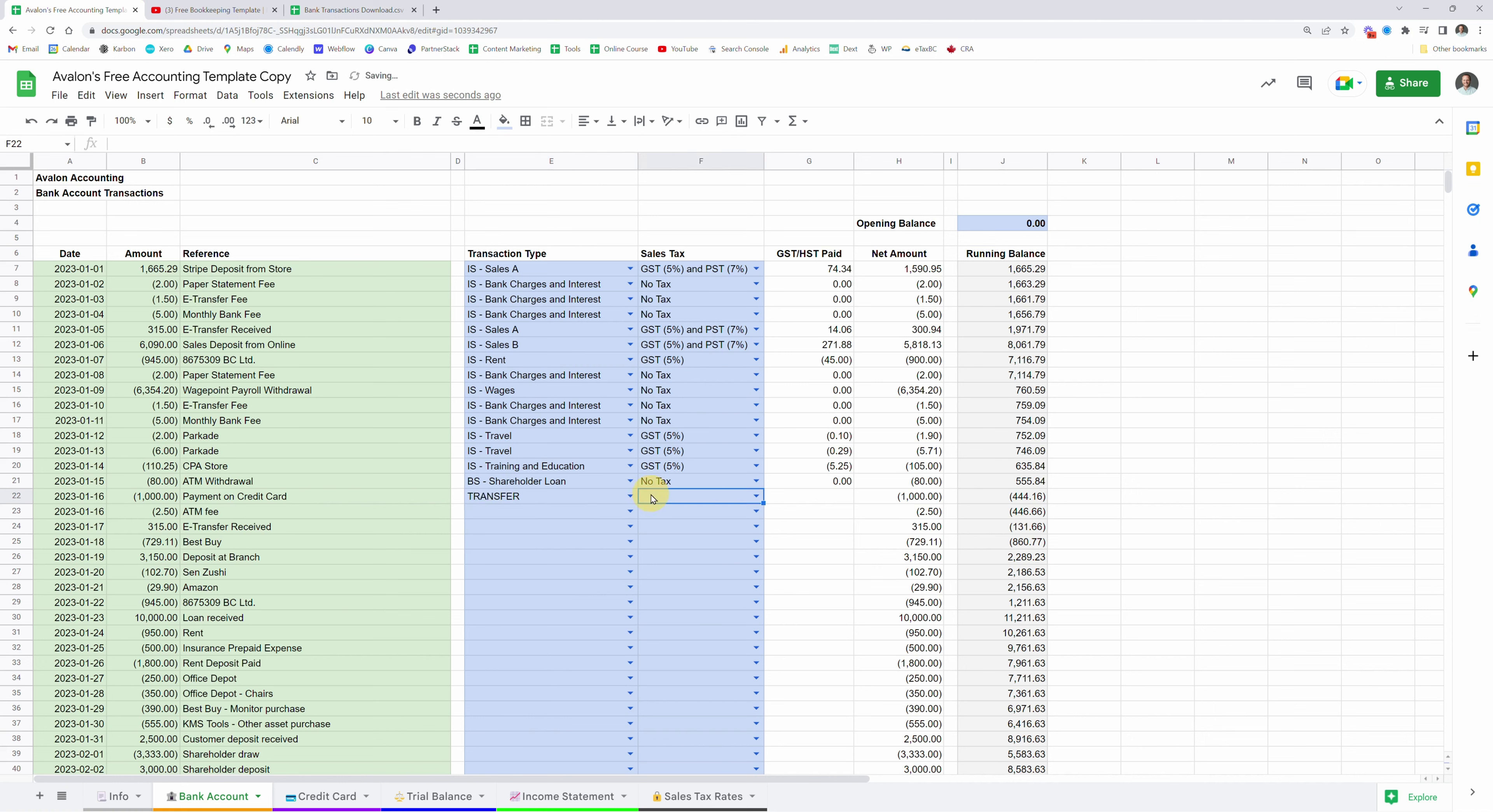
pyautogui.doubleClick(651, 494)
pyautogui.write('no')
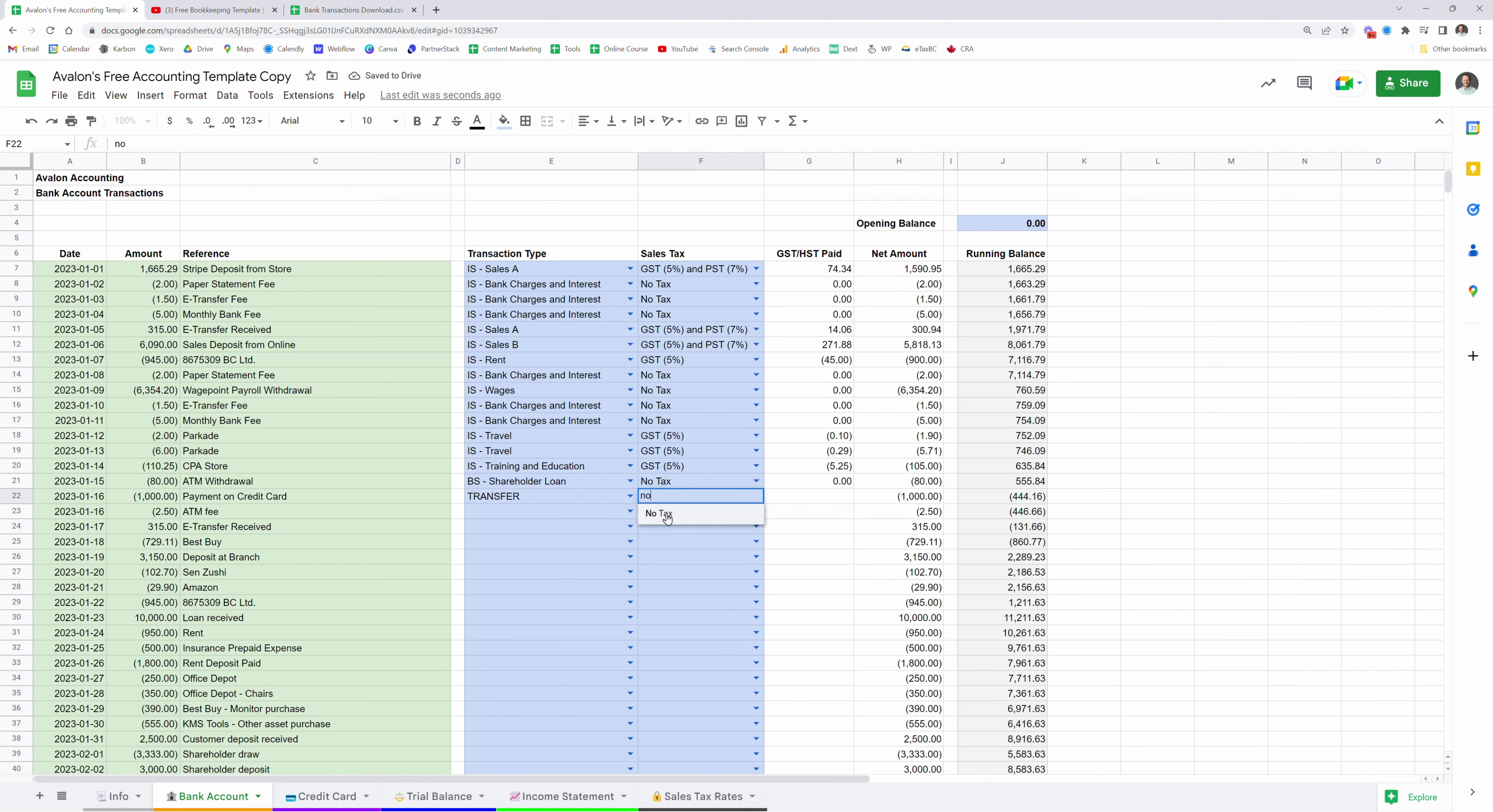
pyautogui.click(668, 515)
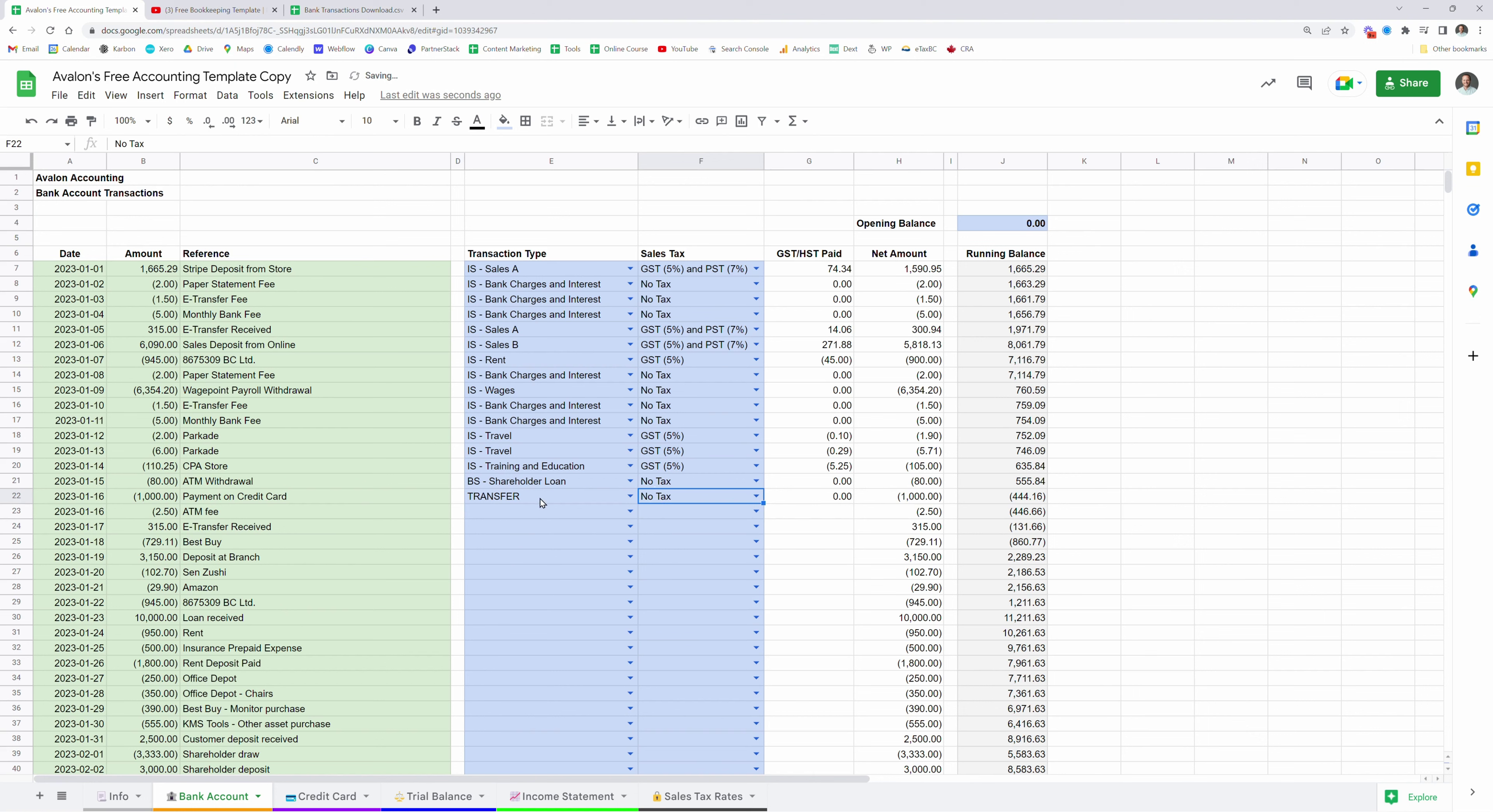
# - Copy the IS - Bank Charges and Interest and No Tax entries from row 17 to the ATM fee in row 23
pyautogui.moveTo(533, 420); pyautogui.dragTo(651, 424)
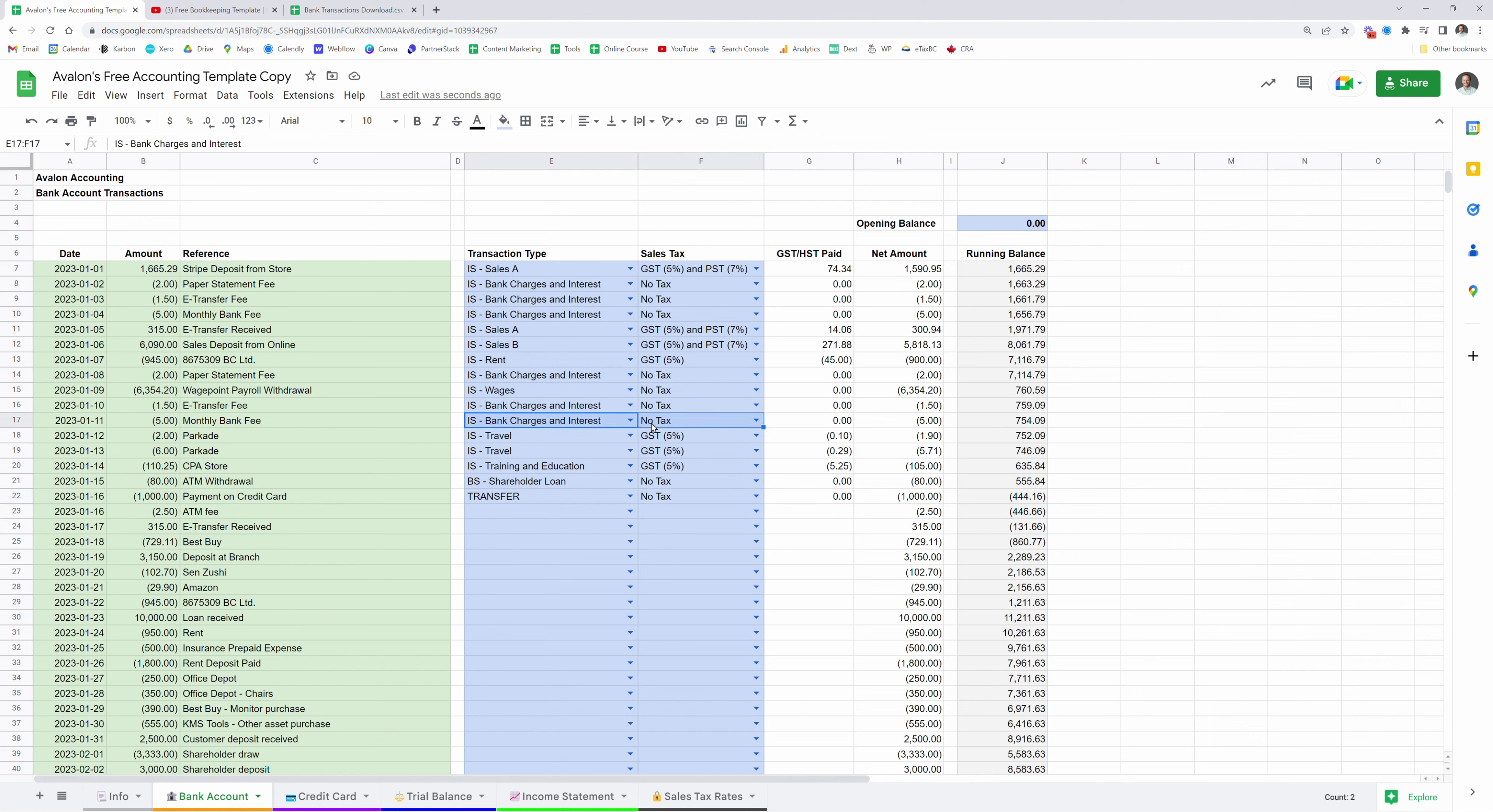
pyautogui.hotkey('ctrl', 'c')
pyautogui.click(588, 511)
pyautogui.hotkey('ctrl', 'v')
# - Copy the IS - Sales A and GST (5%) and PST (7%) entries from row 11 to the E-Transfer Received in row 24
pyautogui.click(522, 532)
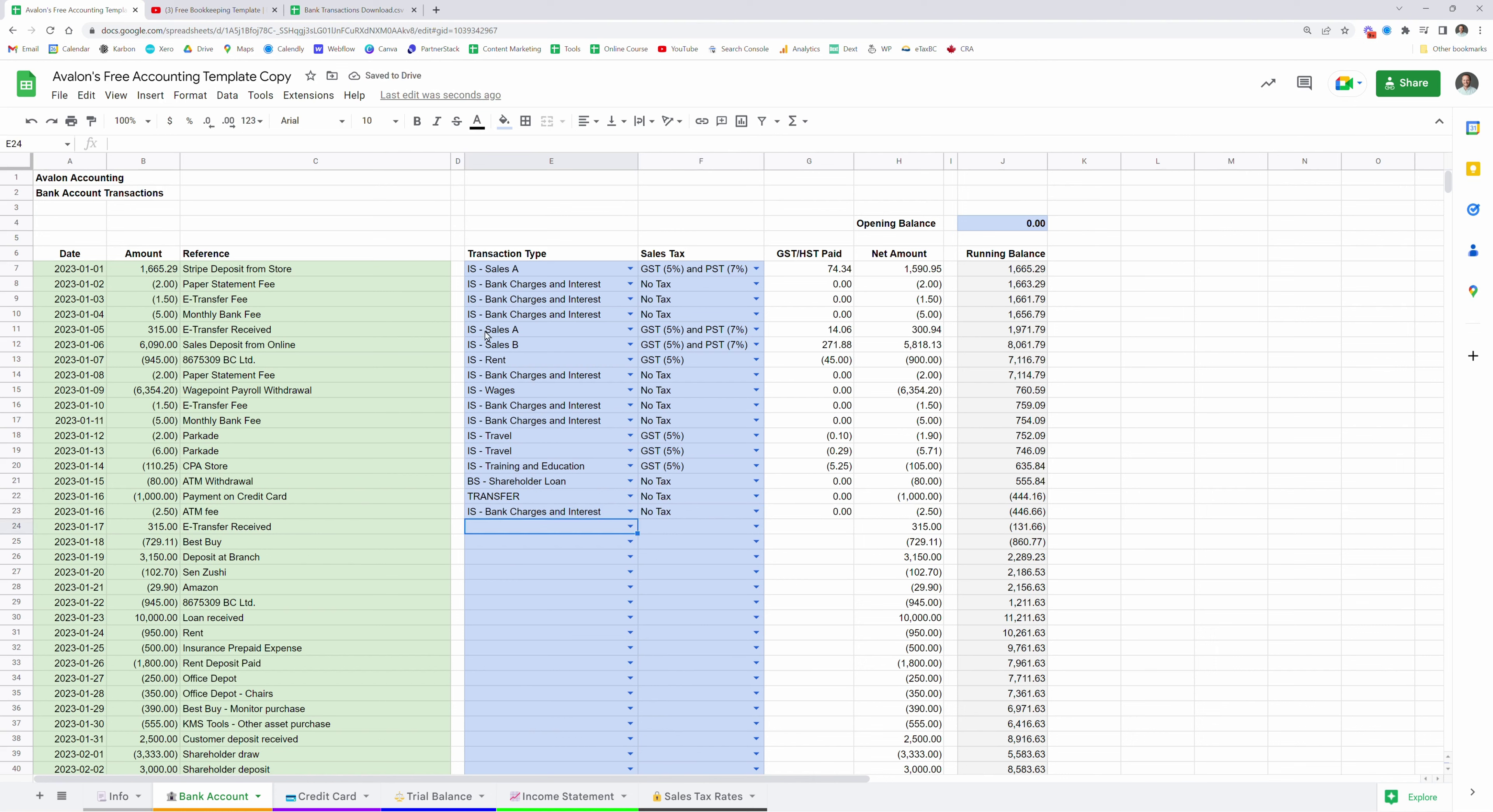
pyautogui.moveTo(485, 334); pyautogui.dragTo(672, 329)
pyautogui.hotkey('ctrl', 'c')
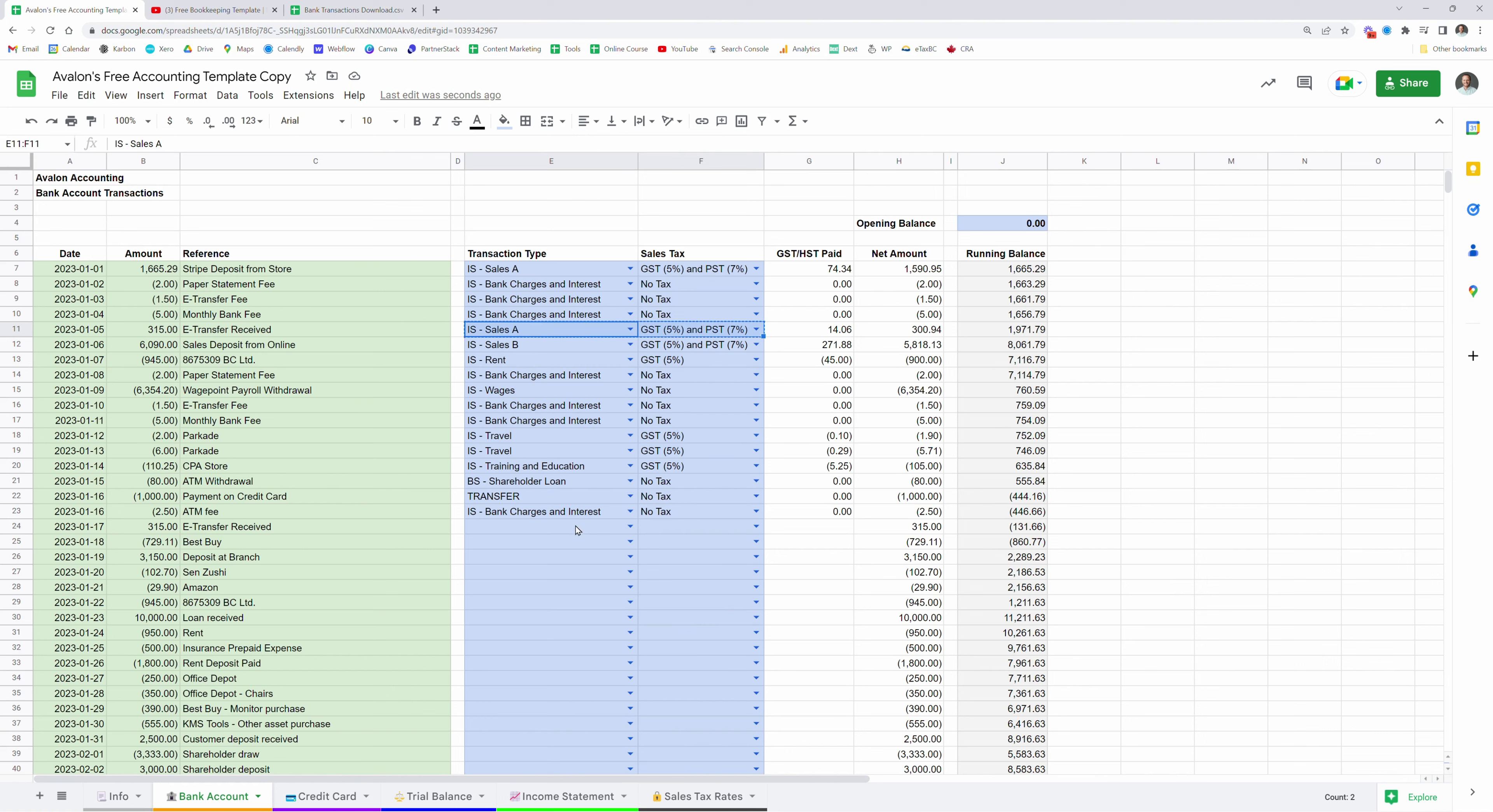
pyautogui.click(576, 525)
pyautogui.hotkey('ctrl', 'v')
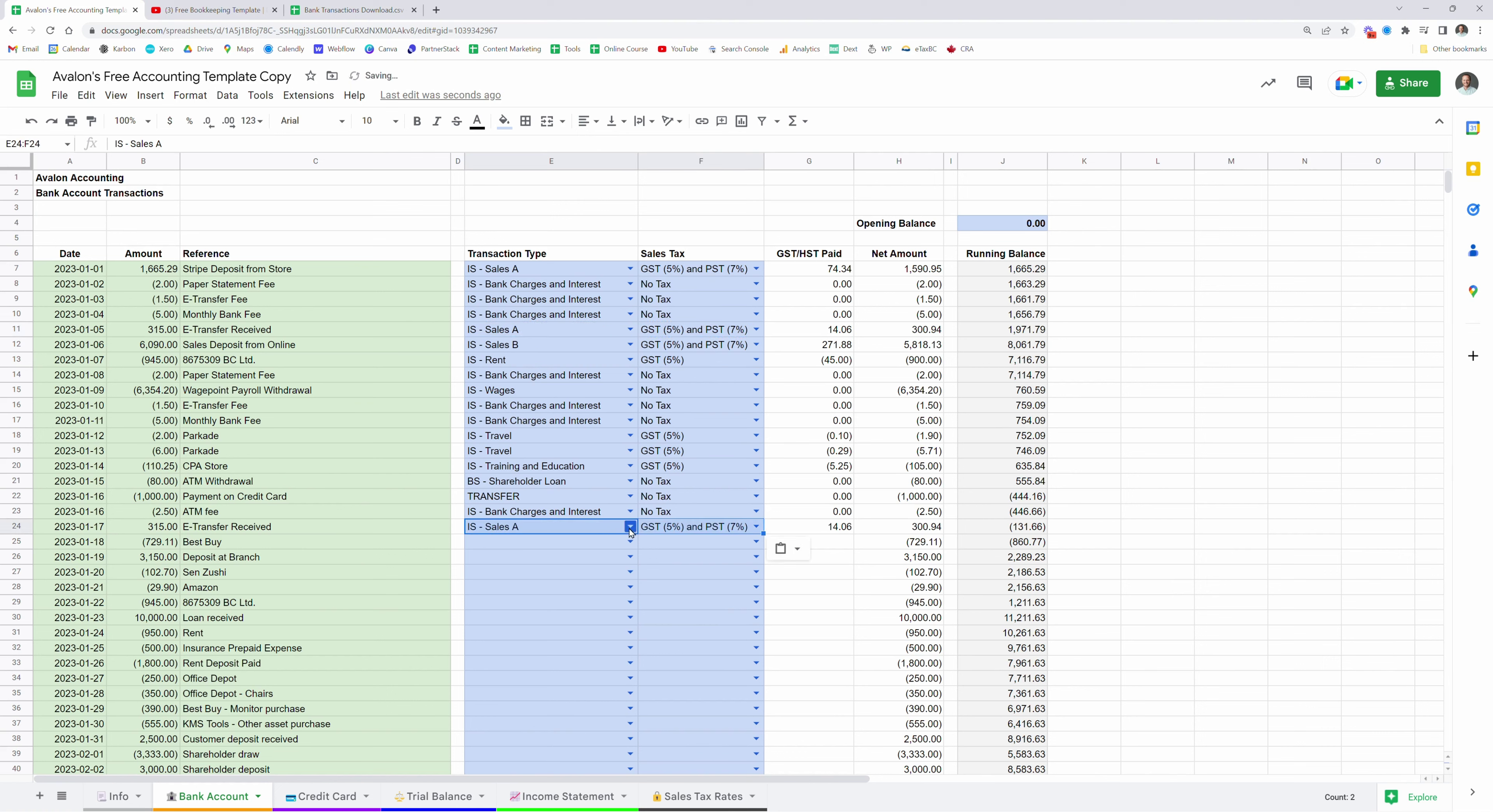
# - Categorize the Best Buy purchase in row 25 as BS - Computer Equipment with GST (5%) and PST (7%), and check its GST/HST Paid cell
pyautogui.click(561, 545)
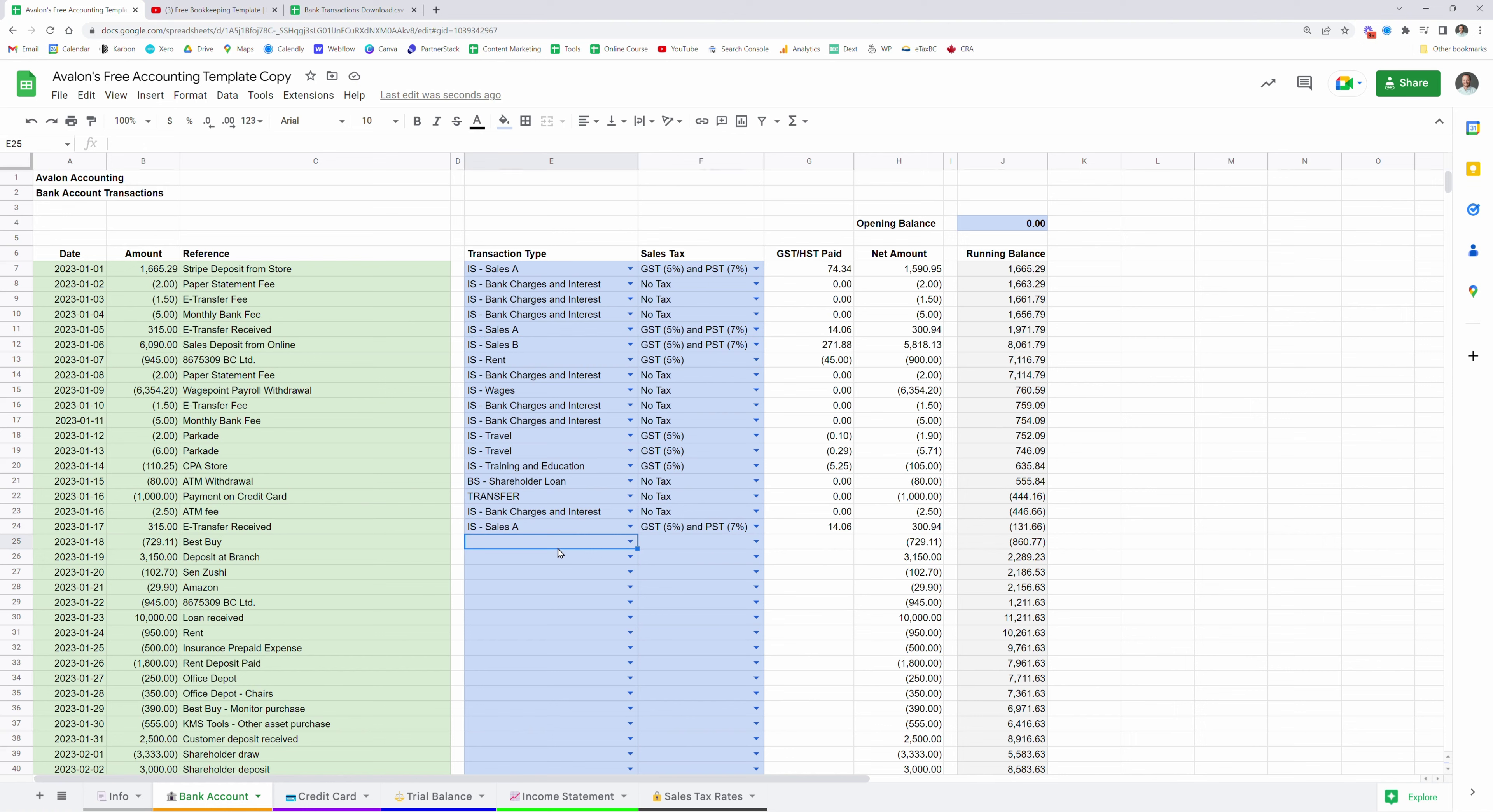
pyautogui.write('equip')
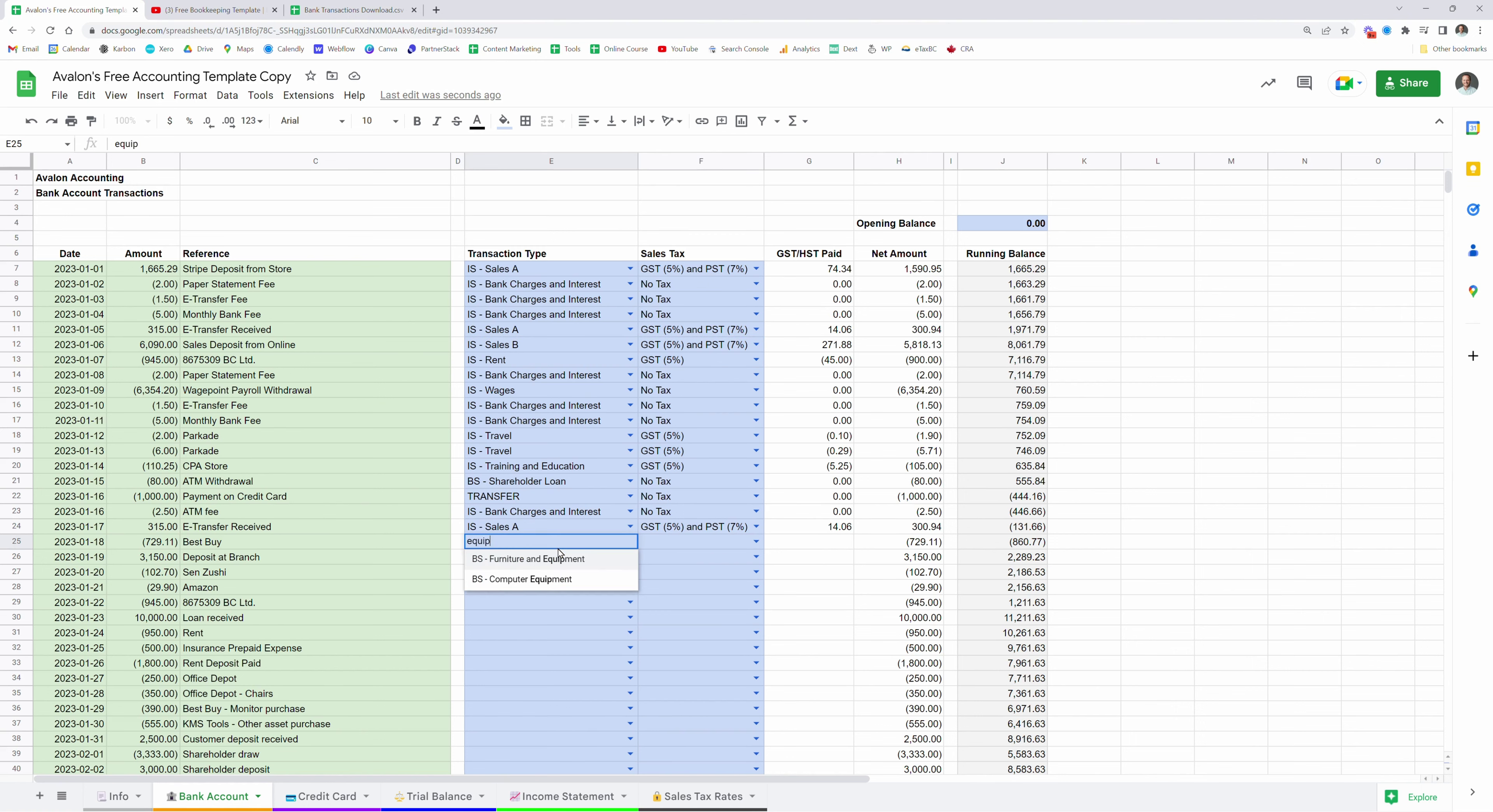
pyautogui.click(495, 579)
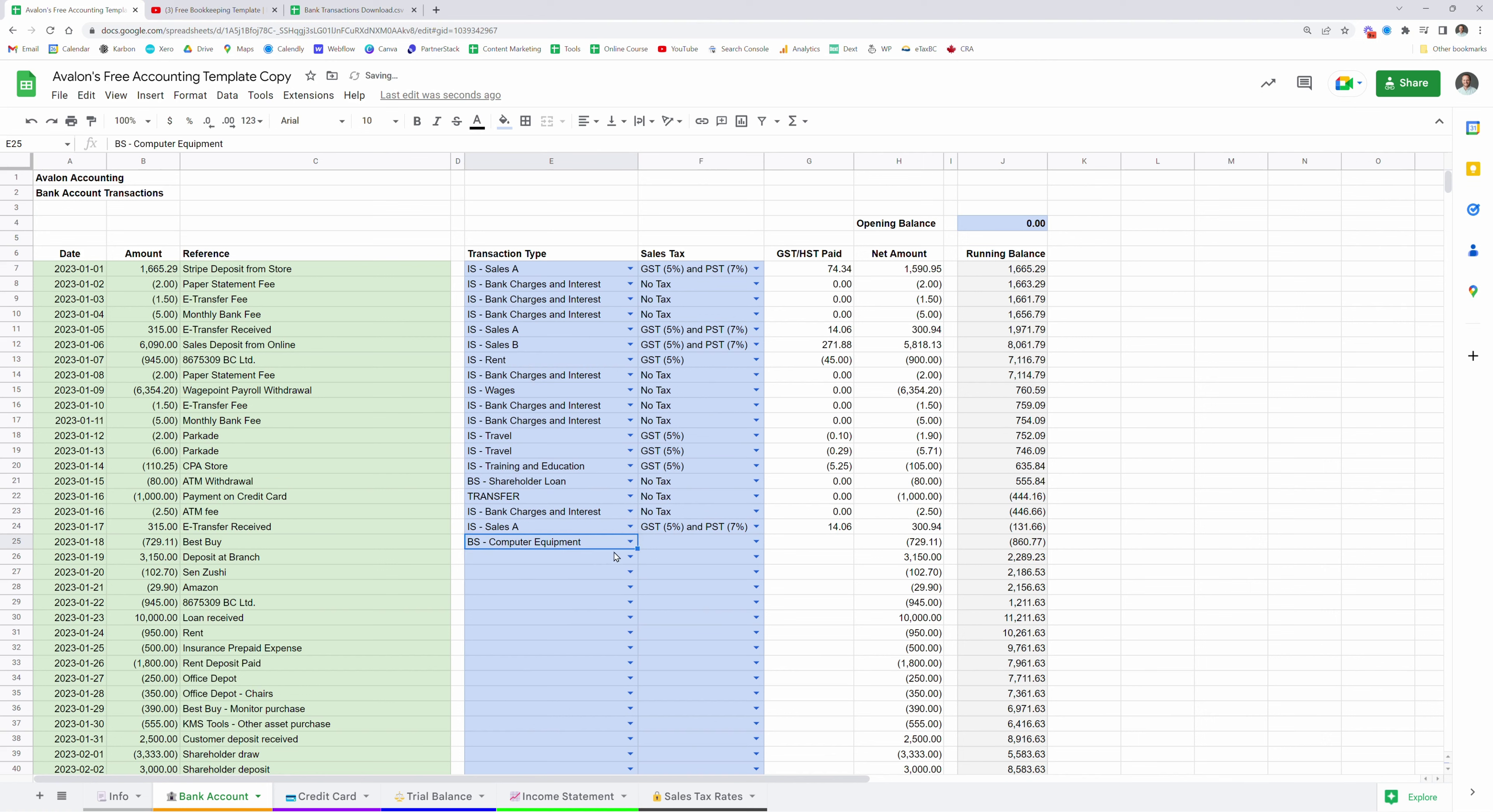
pyautogui.click(677, 528)
pyautogui.hotkey('ctrl', 'c')
pyautogui.click(685, 545)
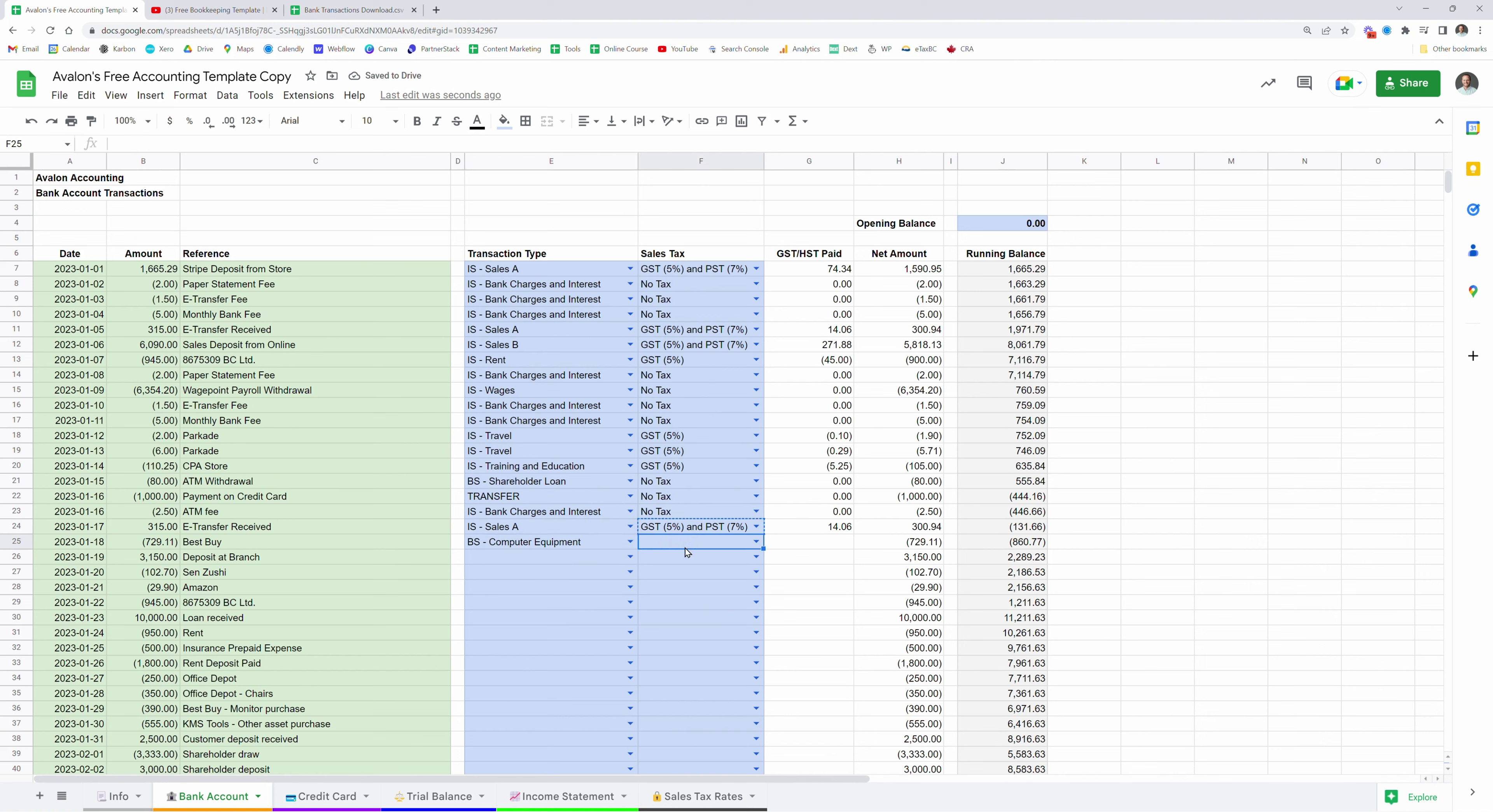
pyautogui.hotkey('ctrl', 'v')
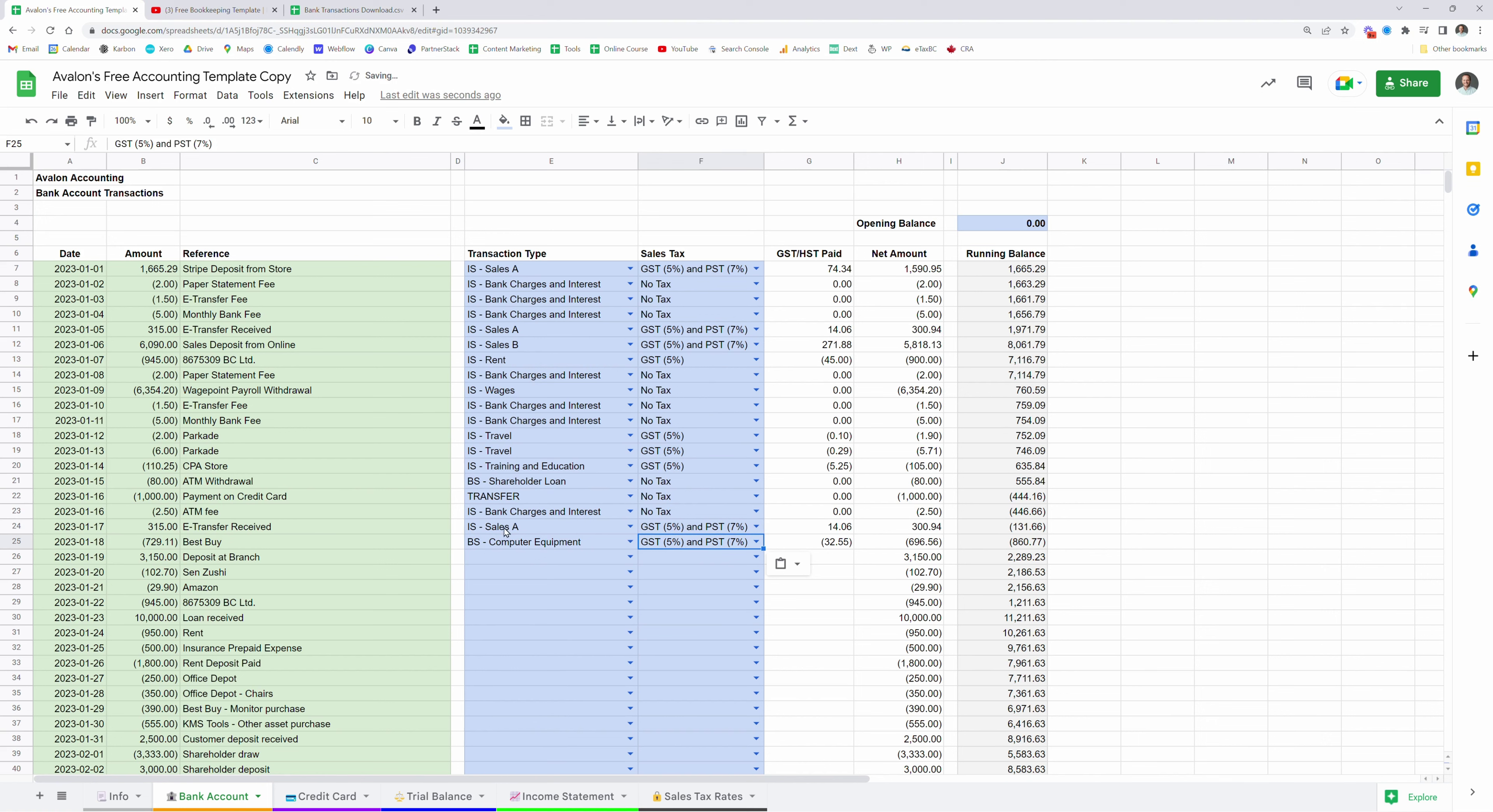
pyautogui.click(837, 547)
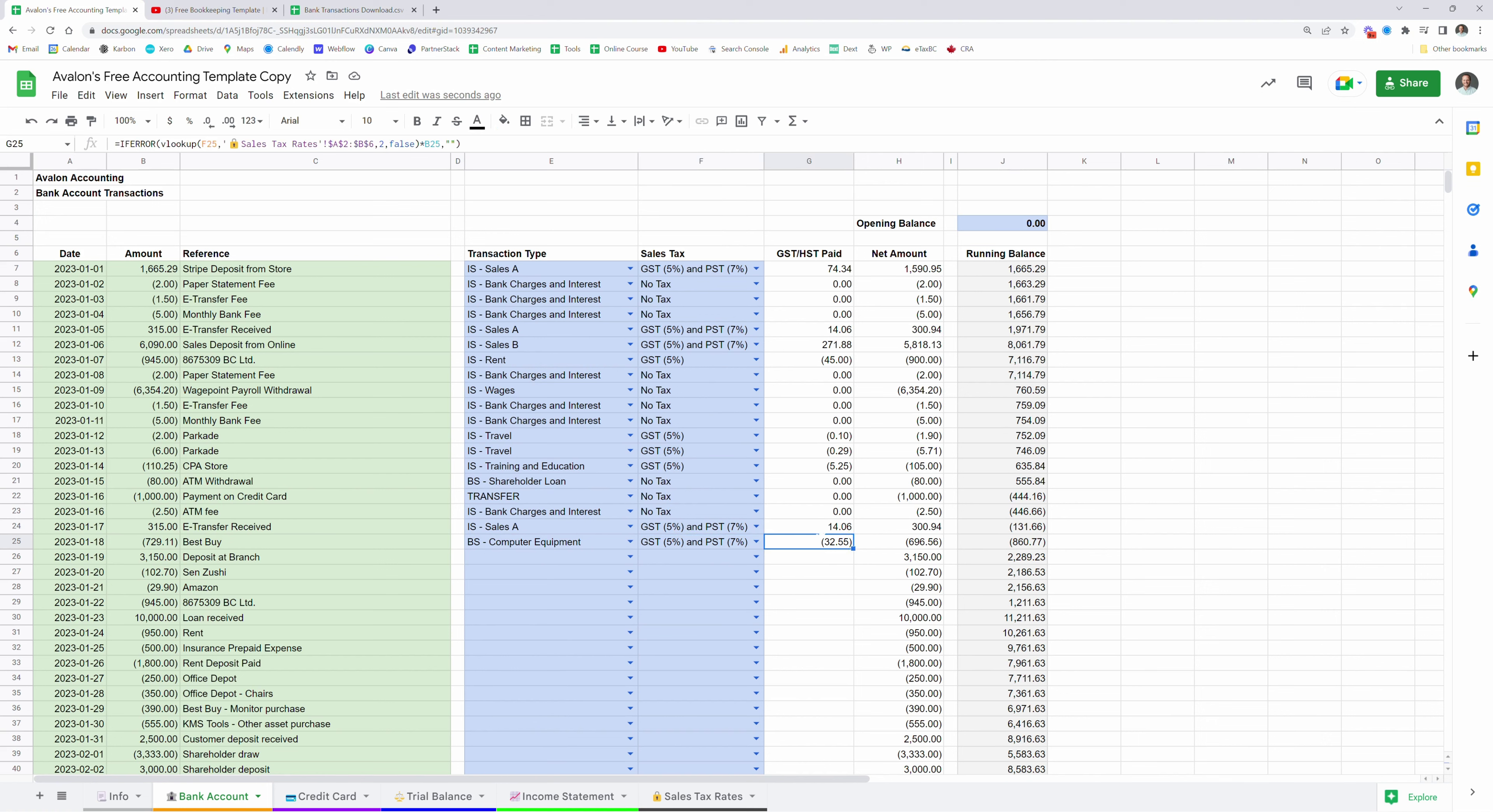
# - Categorize the Deposit at Branch in row 26 as IS - Sales A with GST (5%) and PST (7%)
pyautogui.click(575, 557)
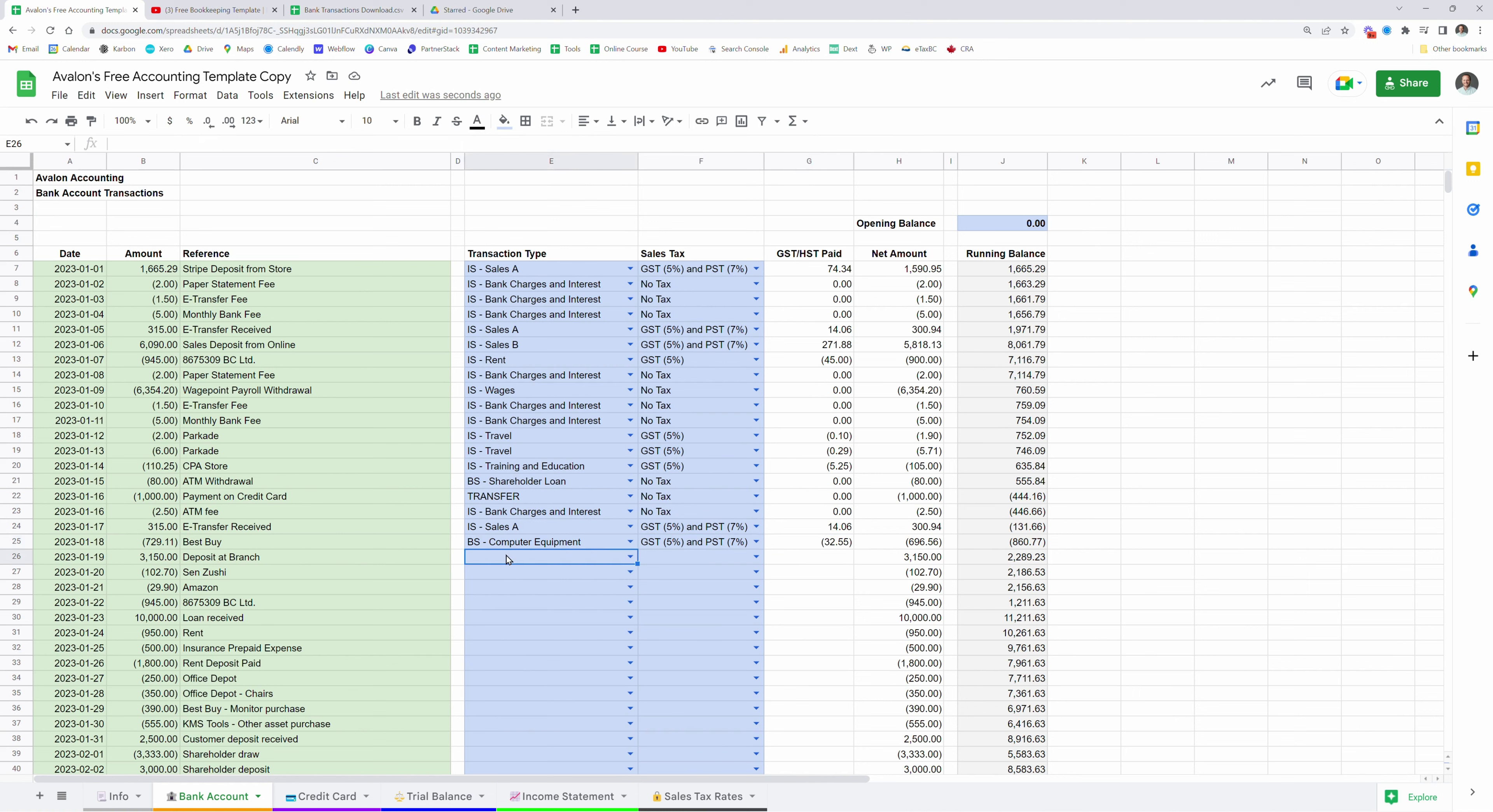
pyautogui.click(628, 556)
pyautogui.scroll(-3, 522, 639)
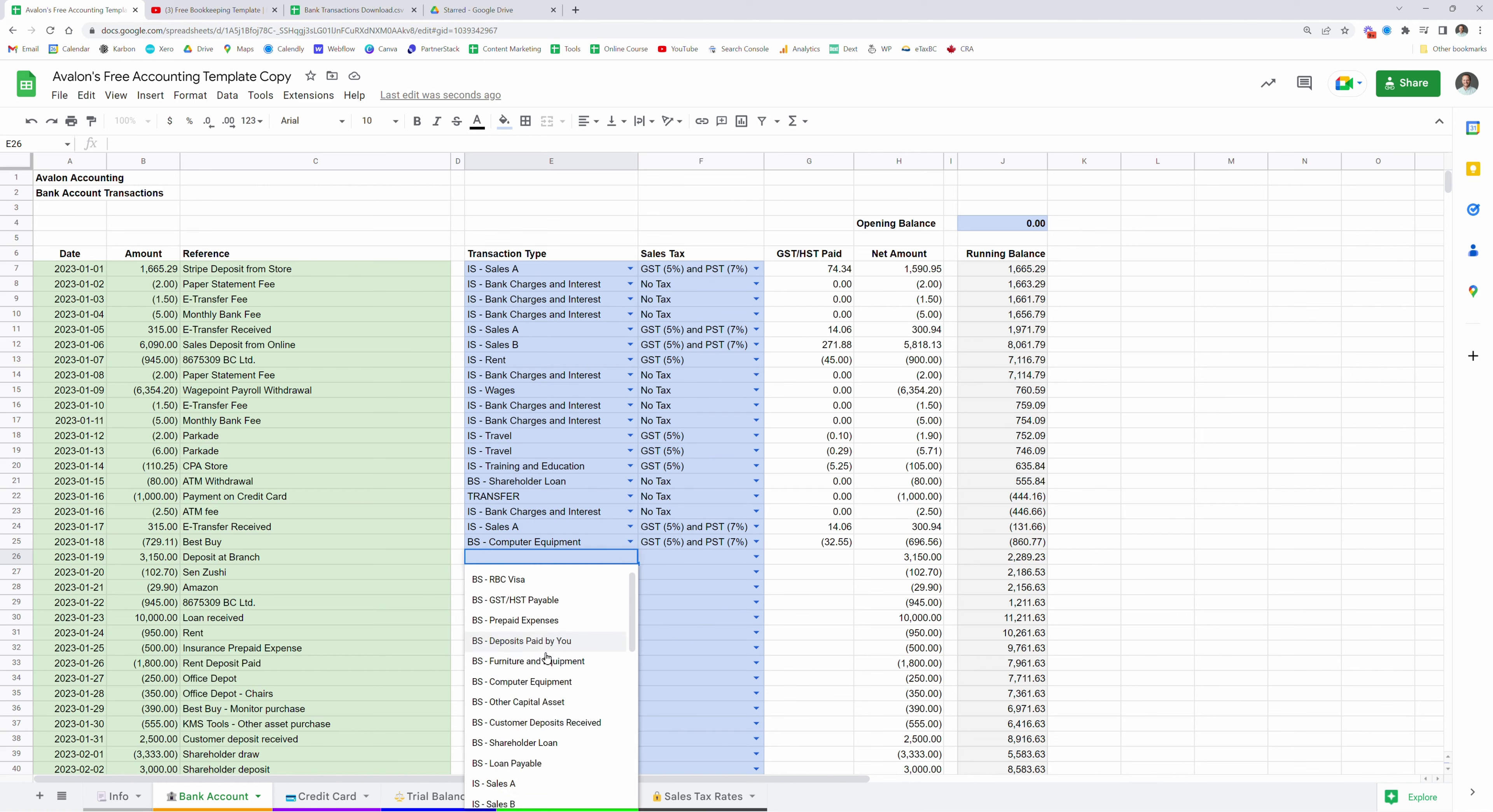
pyautogui.click(507, 681)
pyautogui.doubleClick(700, 561)
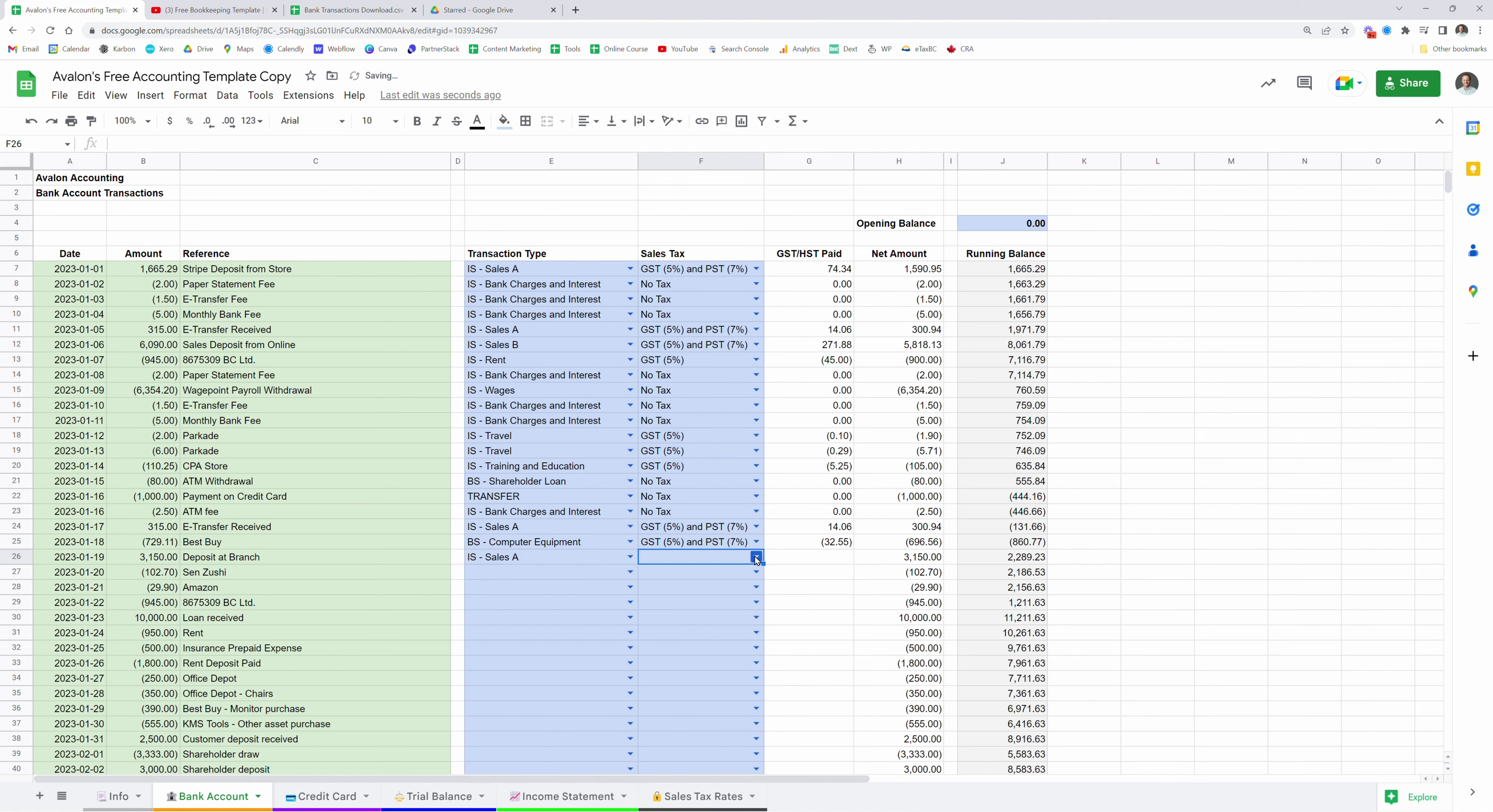
pyautogui.click(715, 598)
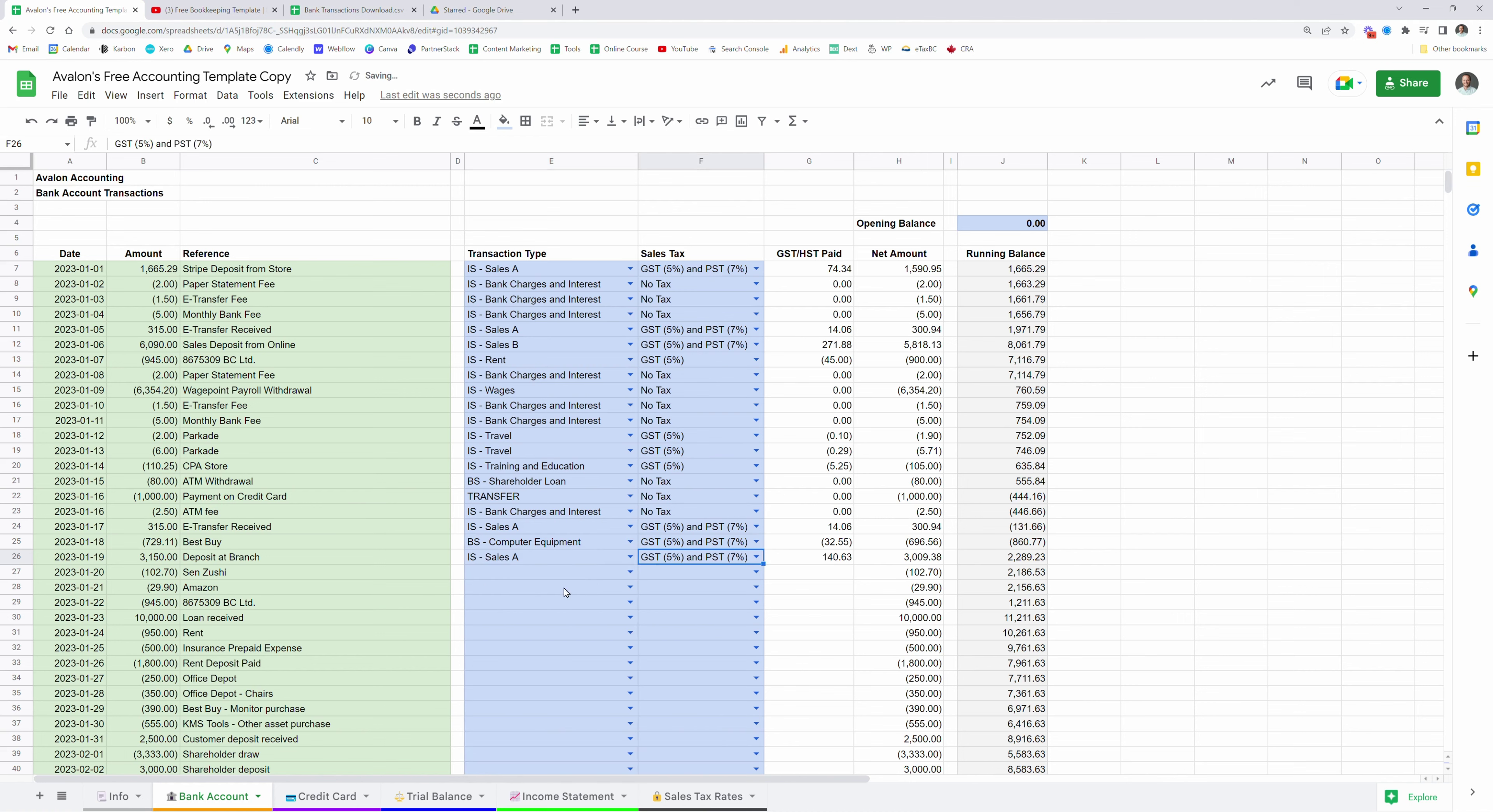
# - Categorize the Sen Zushi transaction in row 27 as IS - Meals and Entertainment with GST (5%)
pyautogui.click(481, 575)
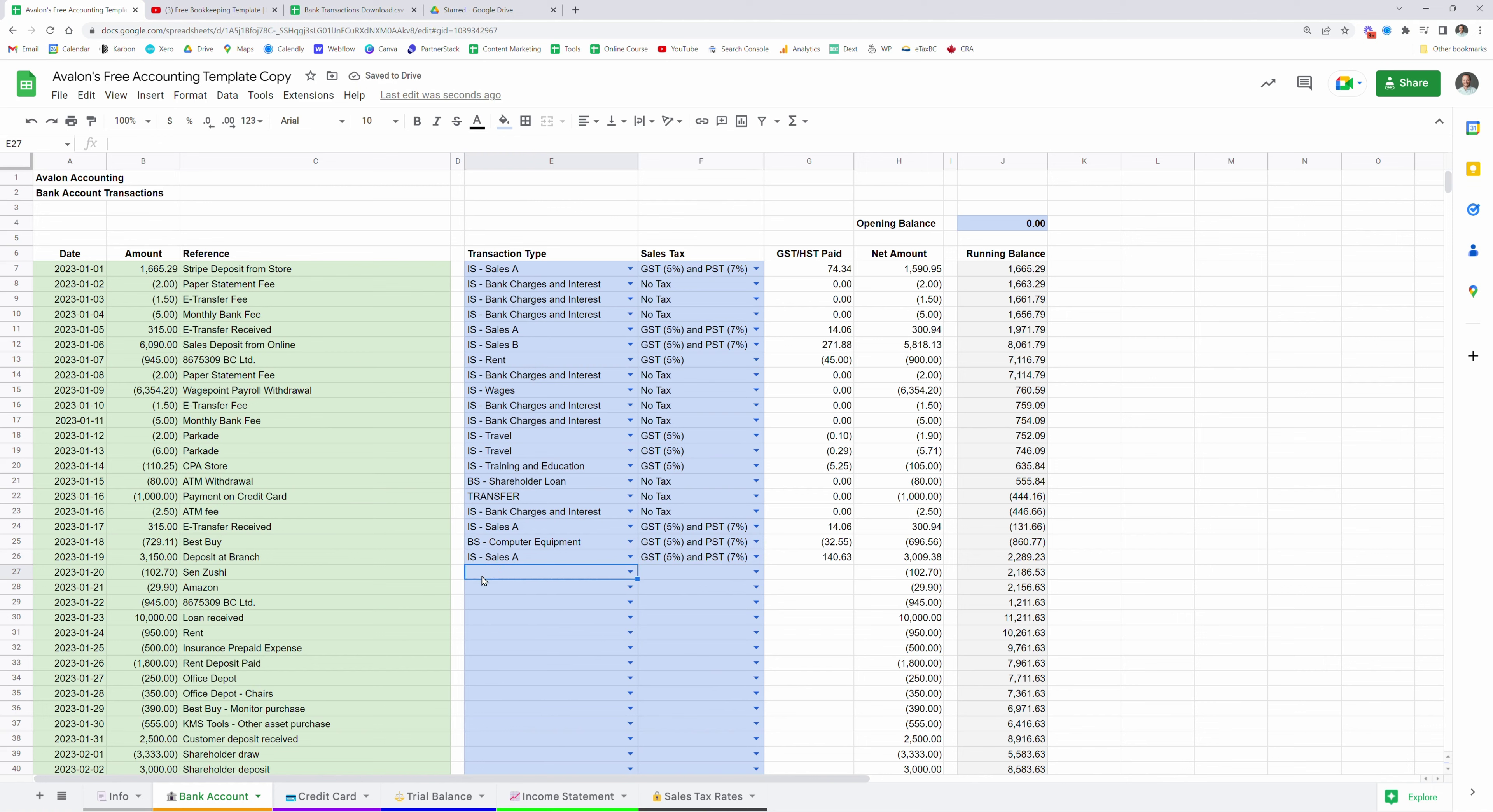
pyautogui.write('meal')
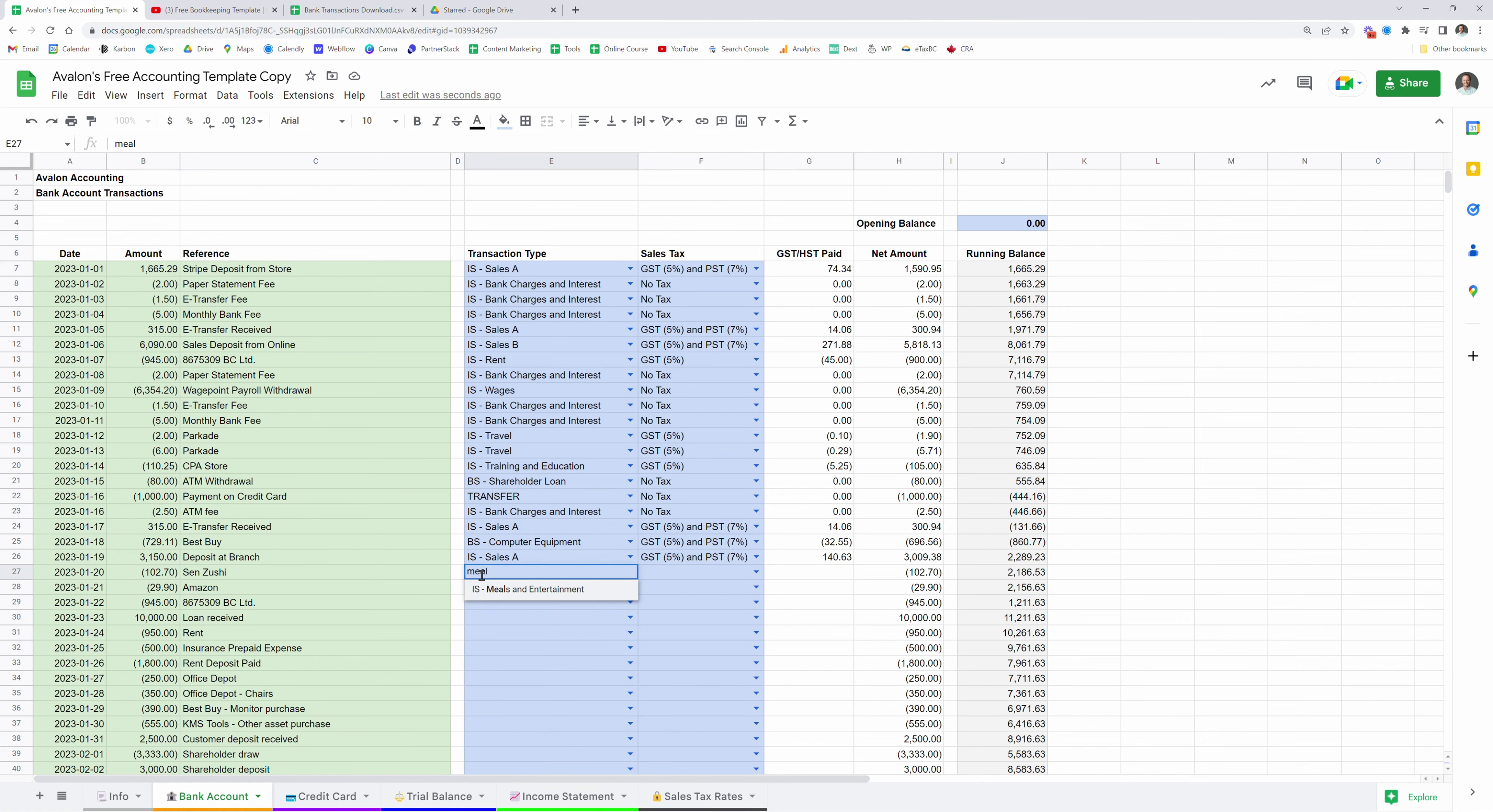
pyautogui.click(528, 589)
pyautogui.doubleClick(675, 572)
pyautogui.write('gst')
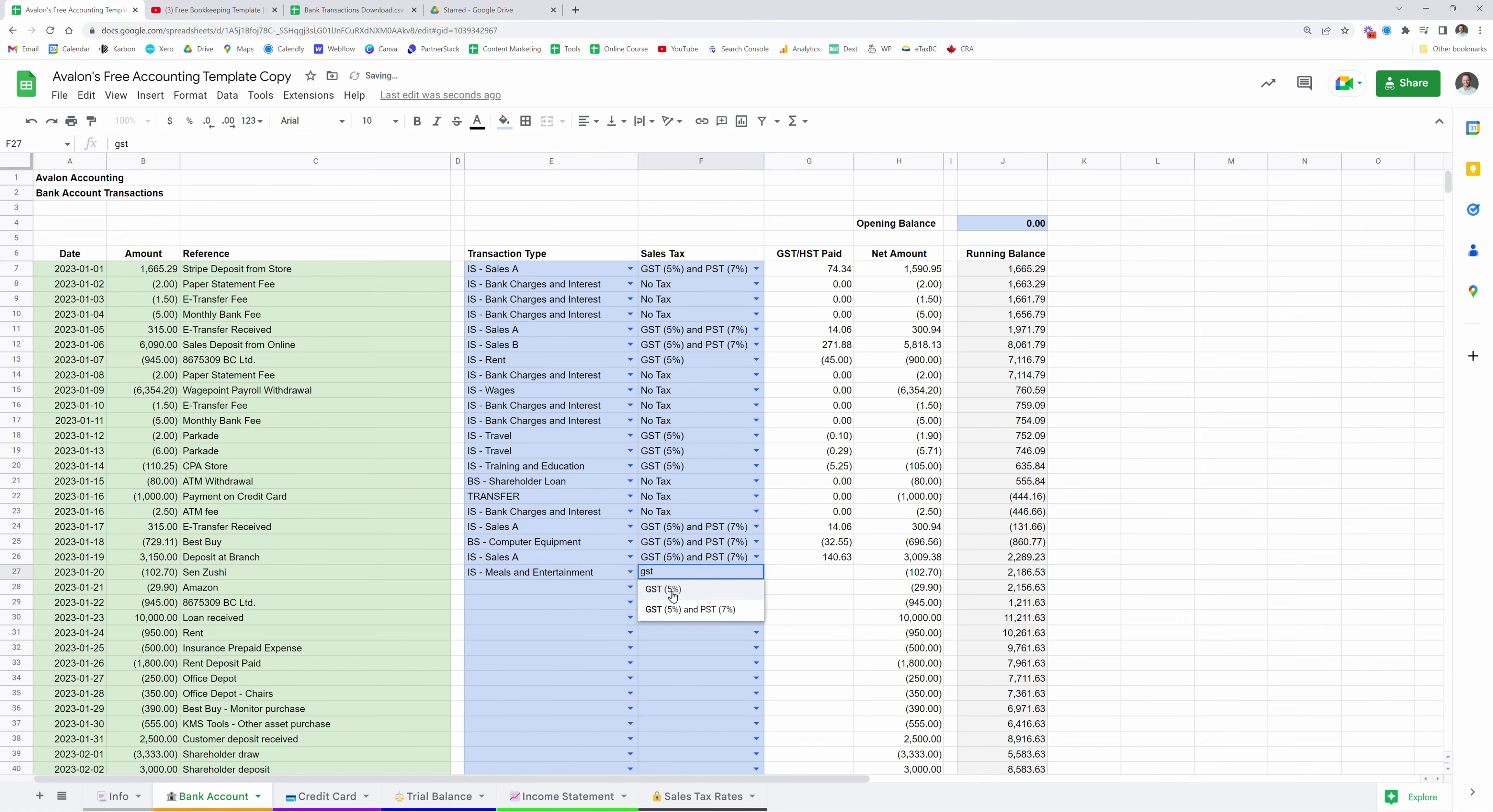
pyautogui.click(676, 591)
# - Categorize the Amazon purchase in row 28 as IS - Office with GST (5%) and PST (7%)
pyautogui.click(576, 588)
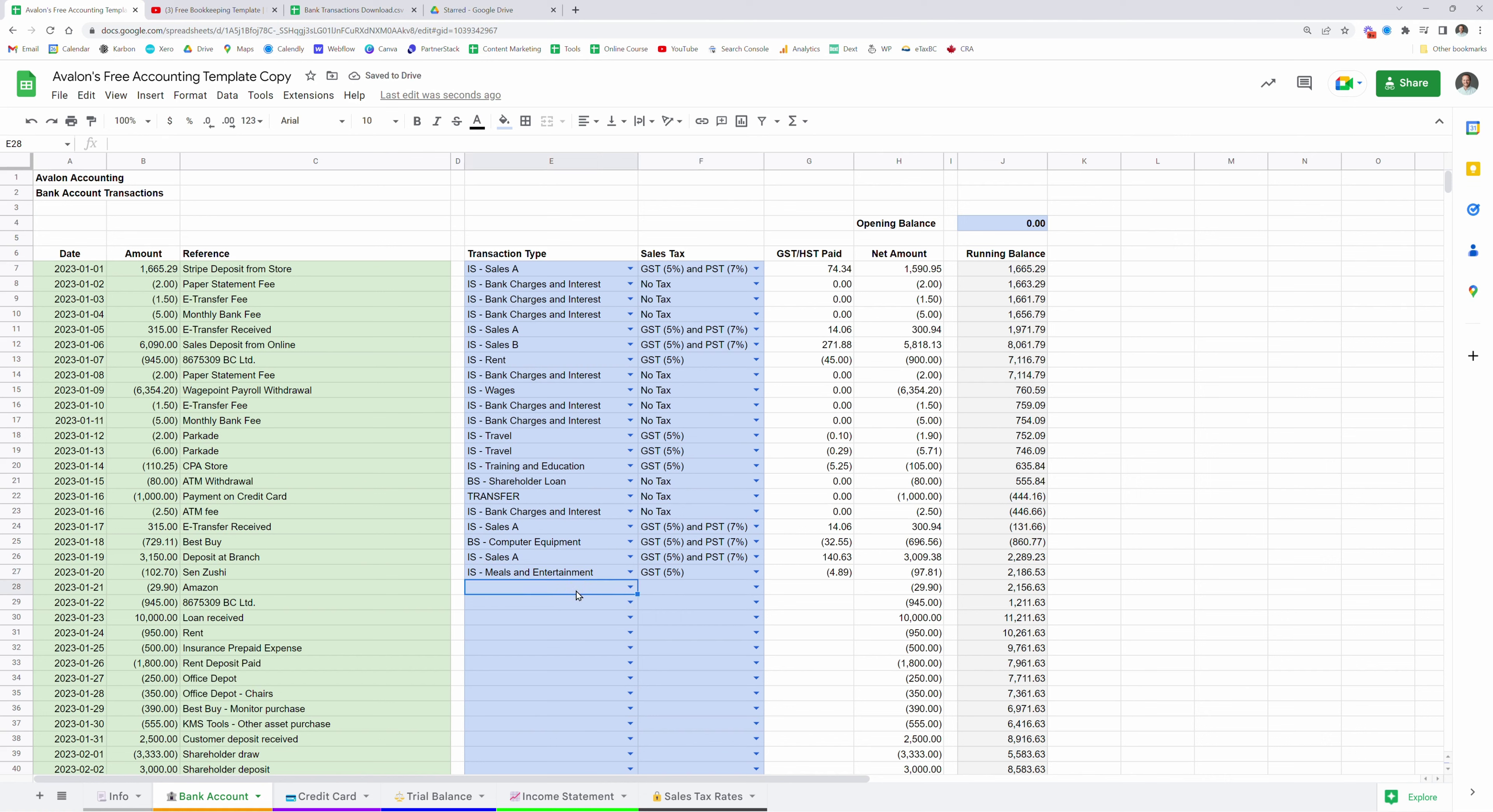
pyautogui.write('offi')
pyautogui.press('Return')
pyautogui.click(724, 588)
pyautogui.write('gst')
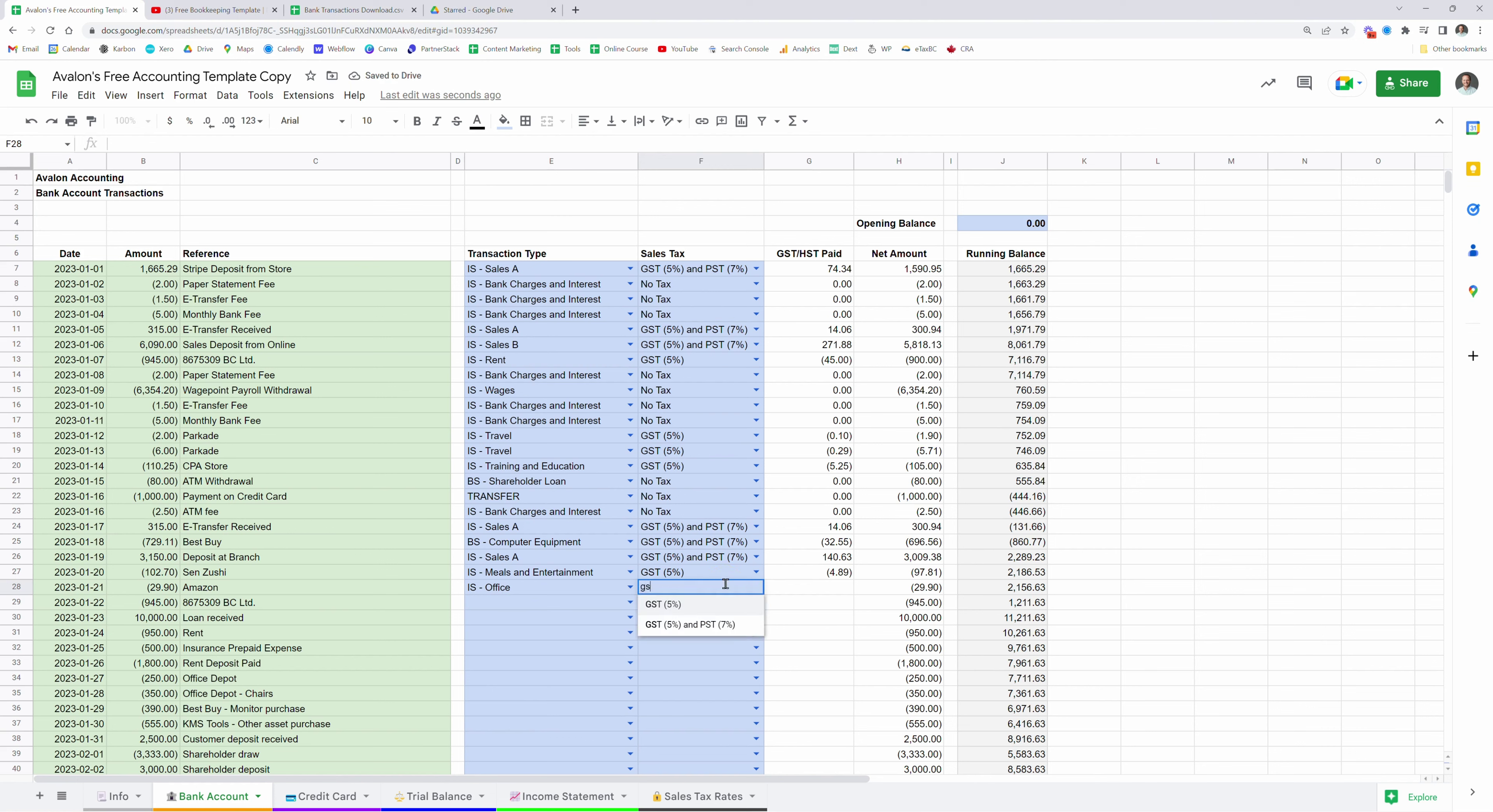
pyautogui.click(721, 627)
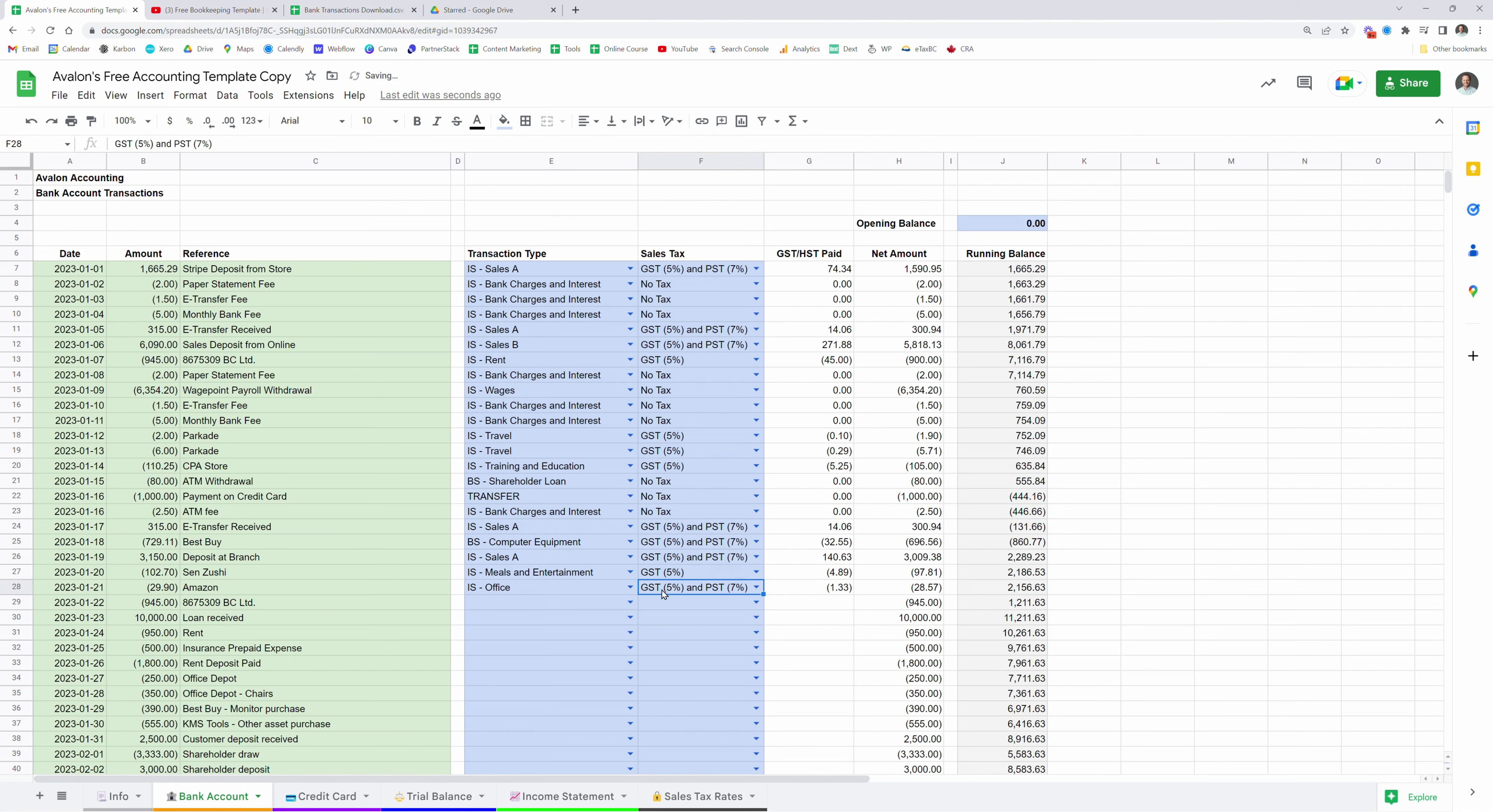
# - Categorize the 8675309 BC Ltd. payment in row 29 as IS - Rent with GST (5%)
pyautogui.click(534, 604)
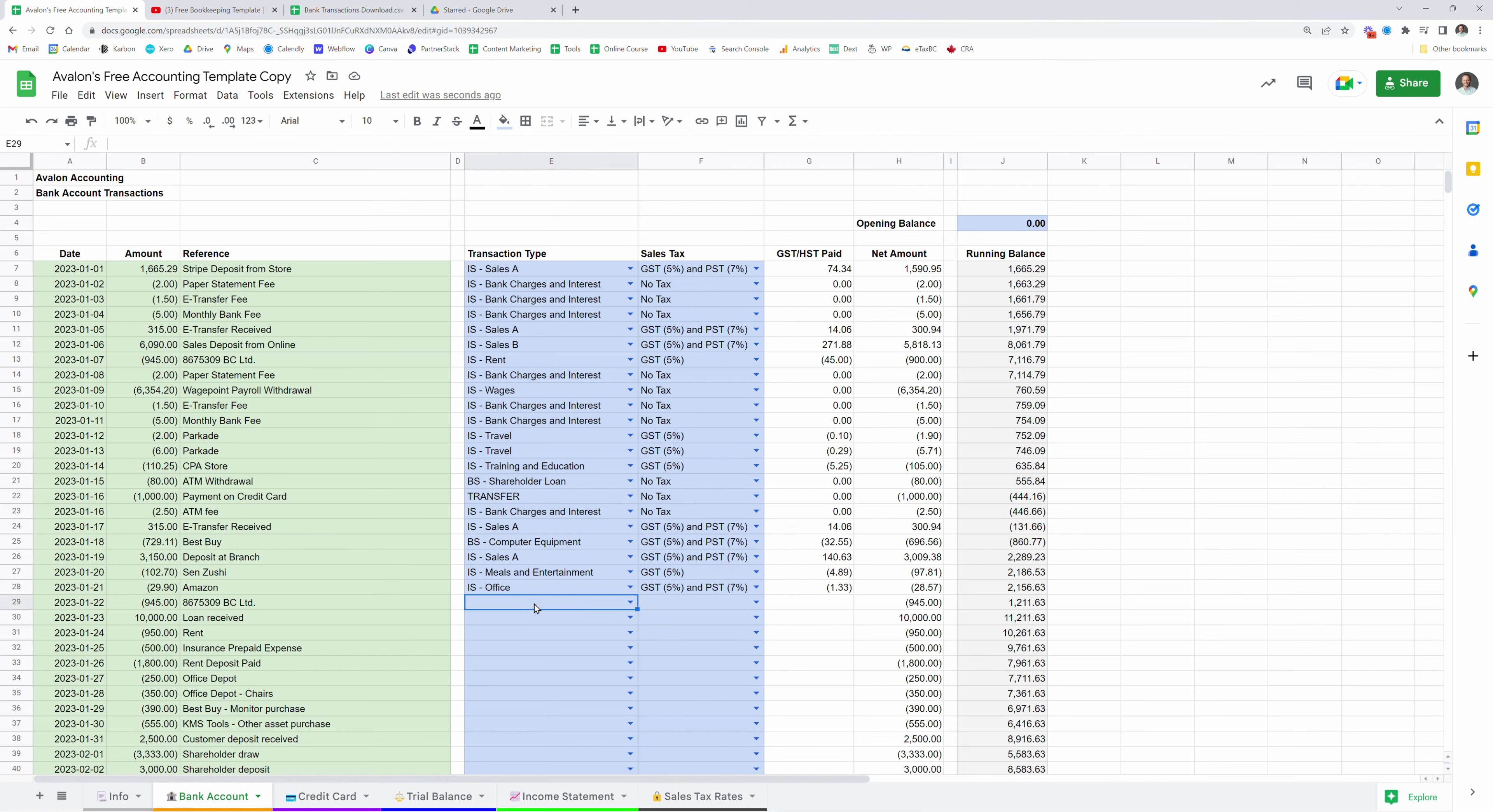
pyautogui.write('ren')
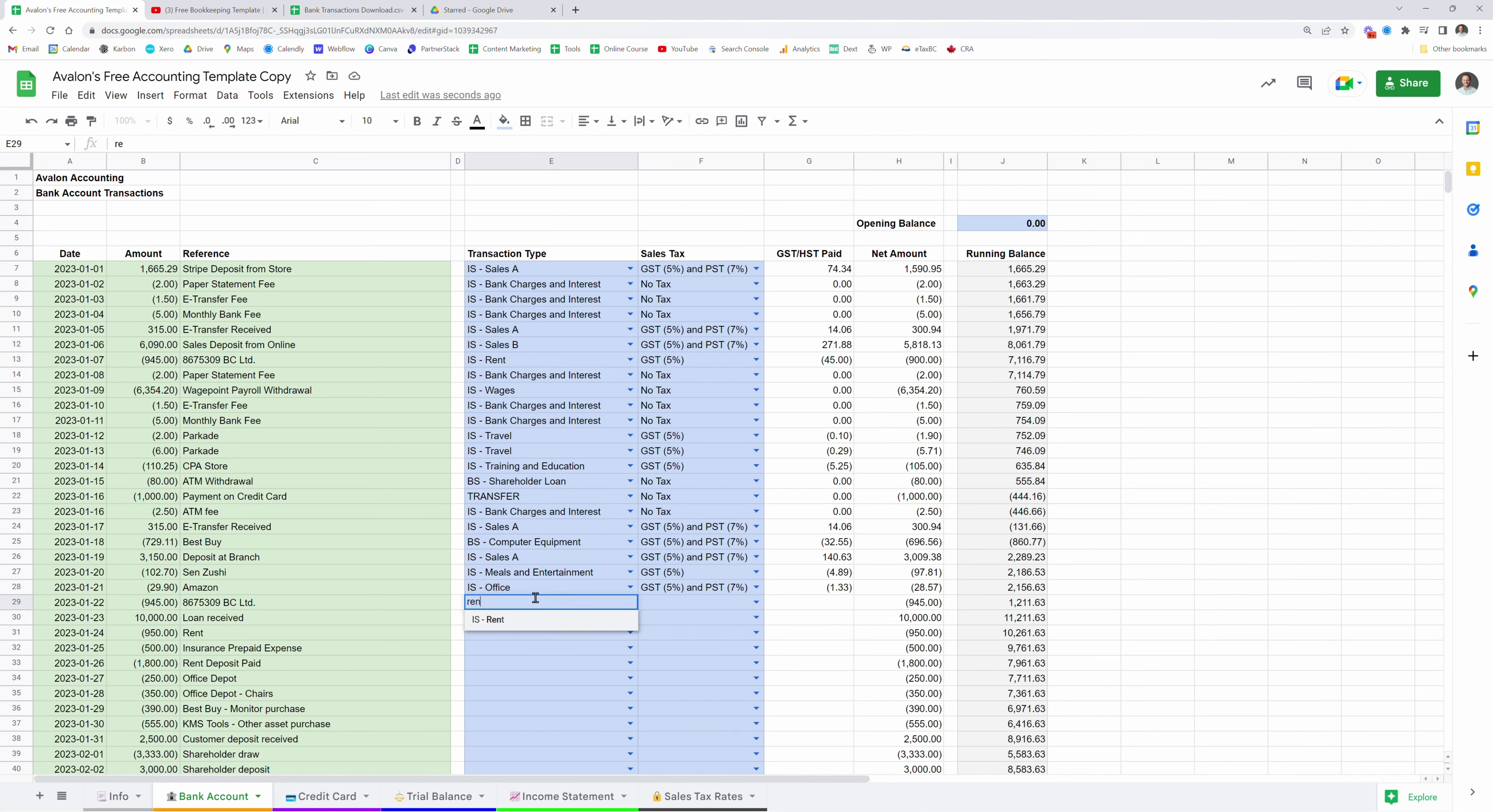
pyautogui.press('Return')
pyautogui.click(653, 604)
pyautogui.write('gst')
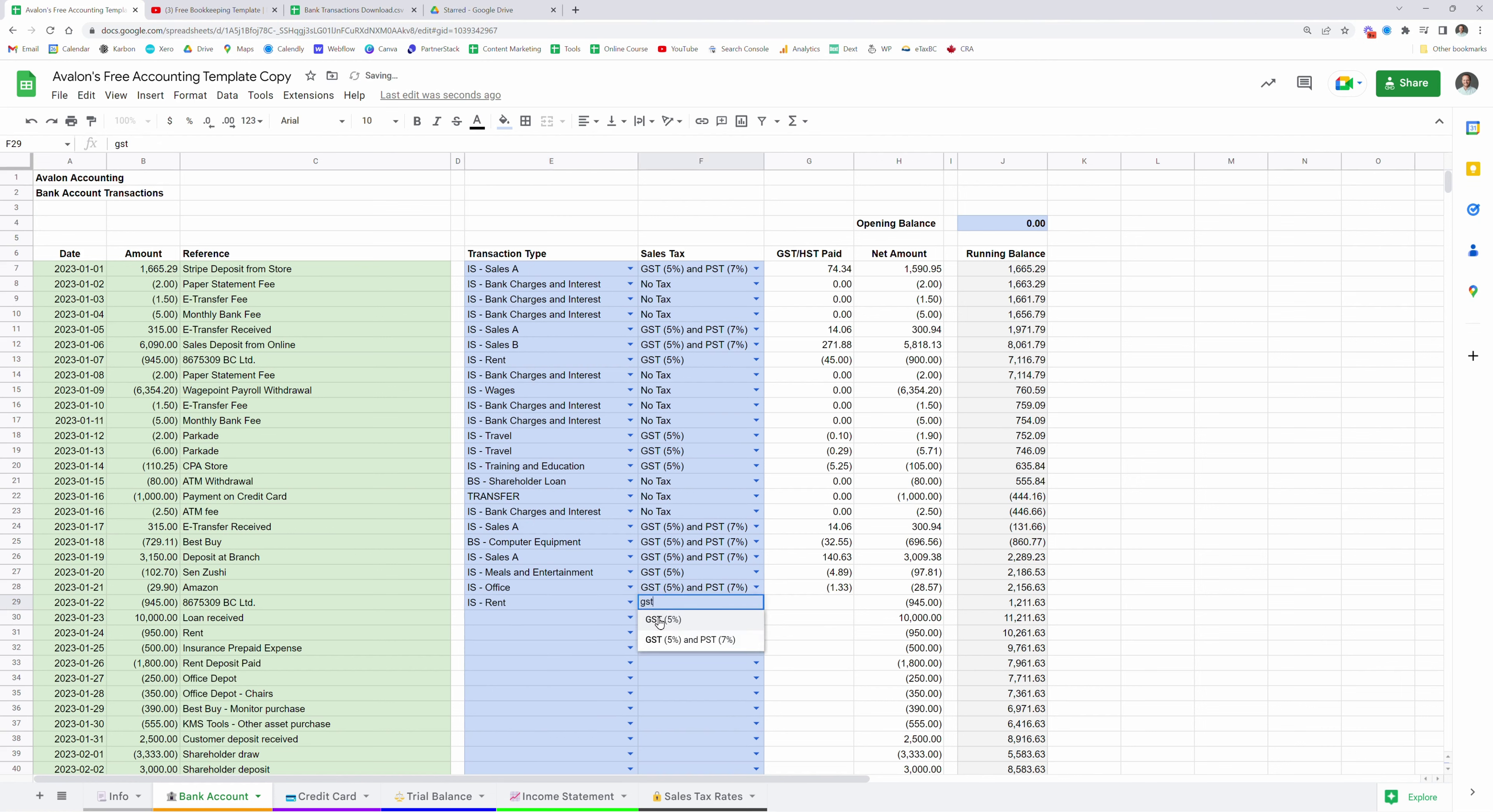
pyautogui.click(661, 619)
# - Categorize the Loan received in row 30 as BS - Loan Payable with No Tax
pyautogui.click(562, 622)
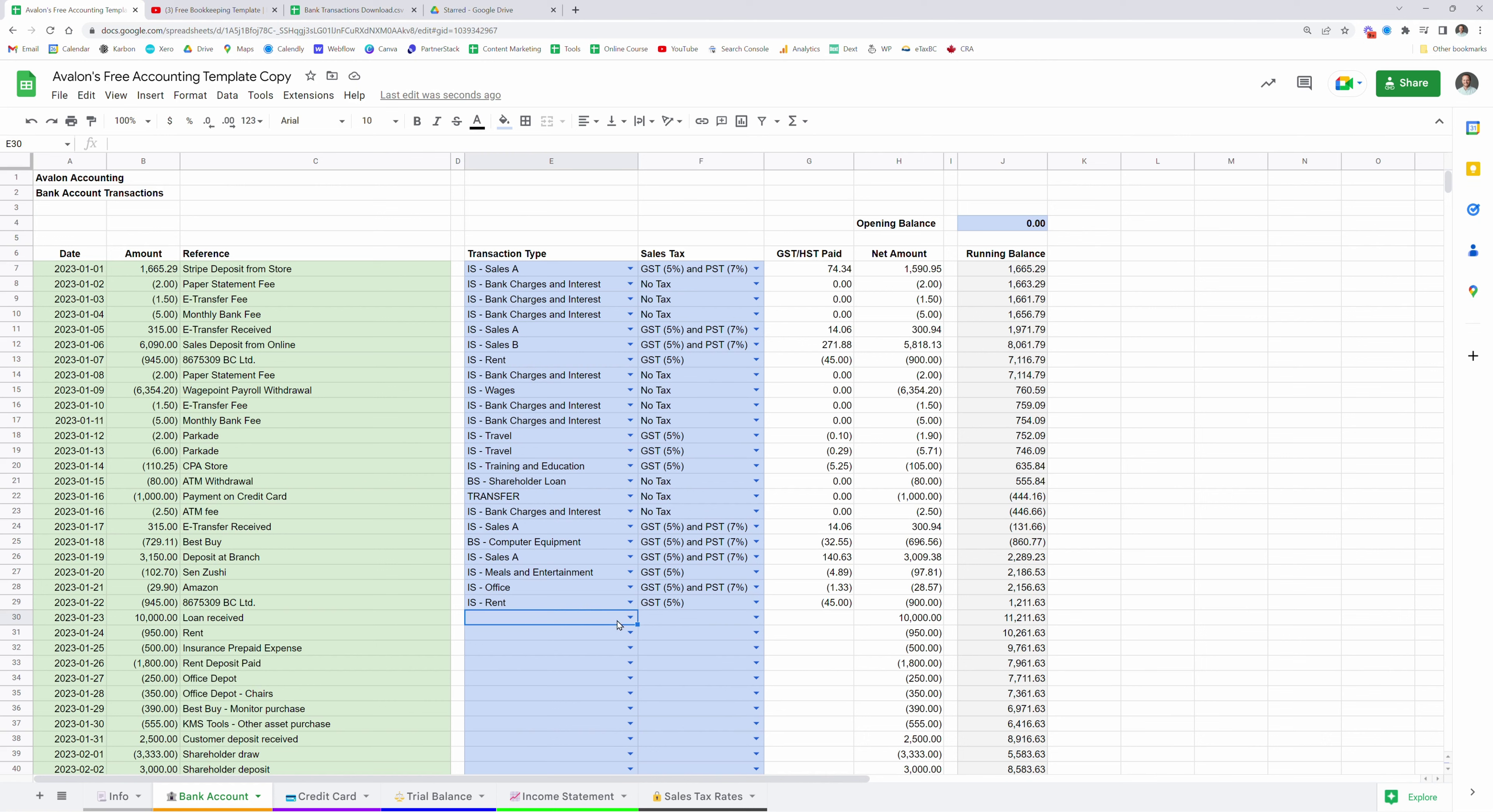
pyautogui.click(629, 617)
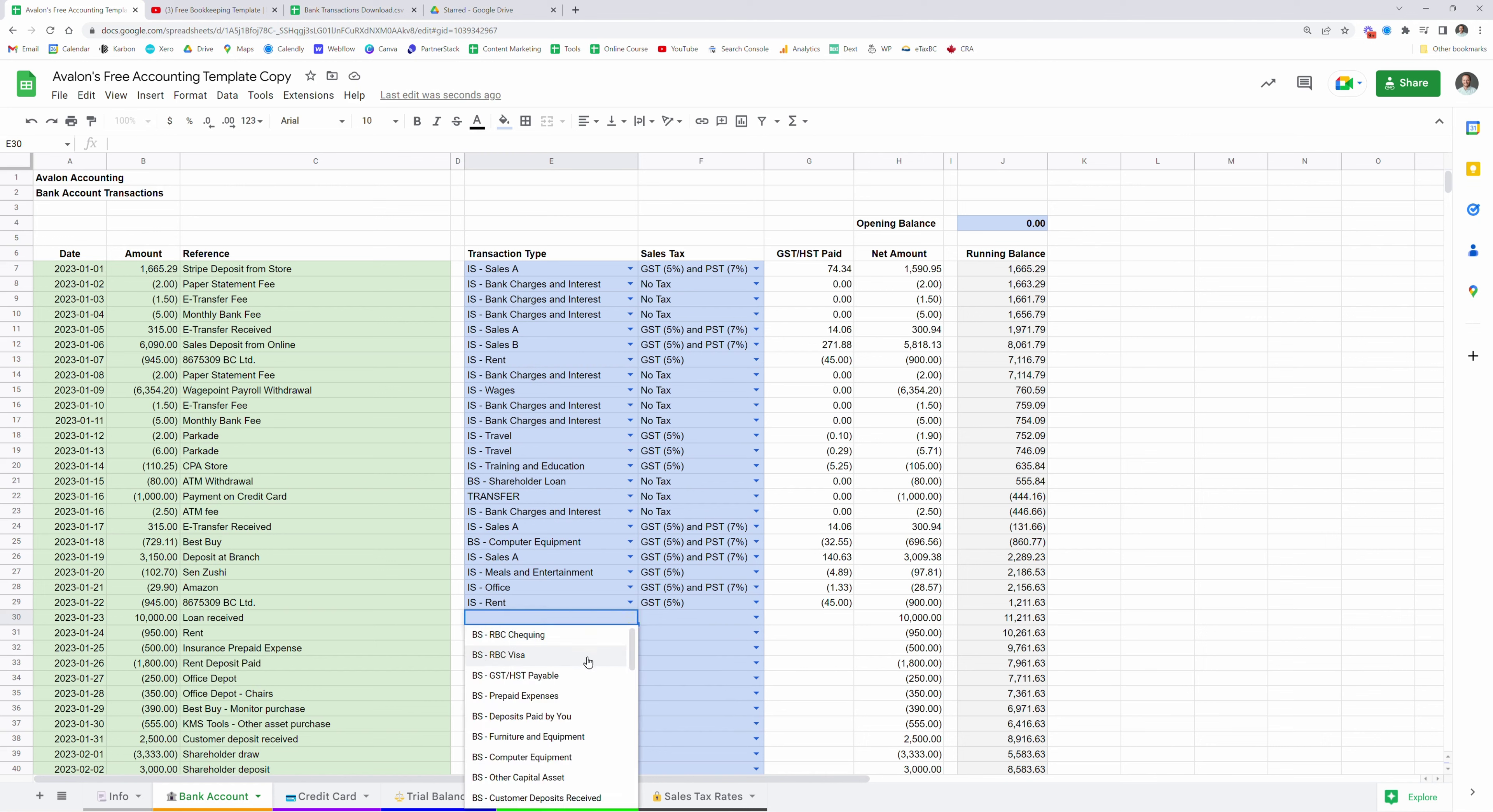
pyautogui.scroll(-1, 588, 661)
pyautogui.write('loan')
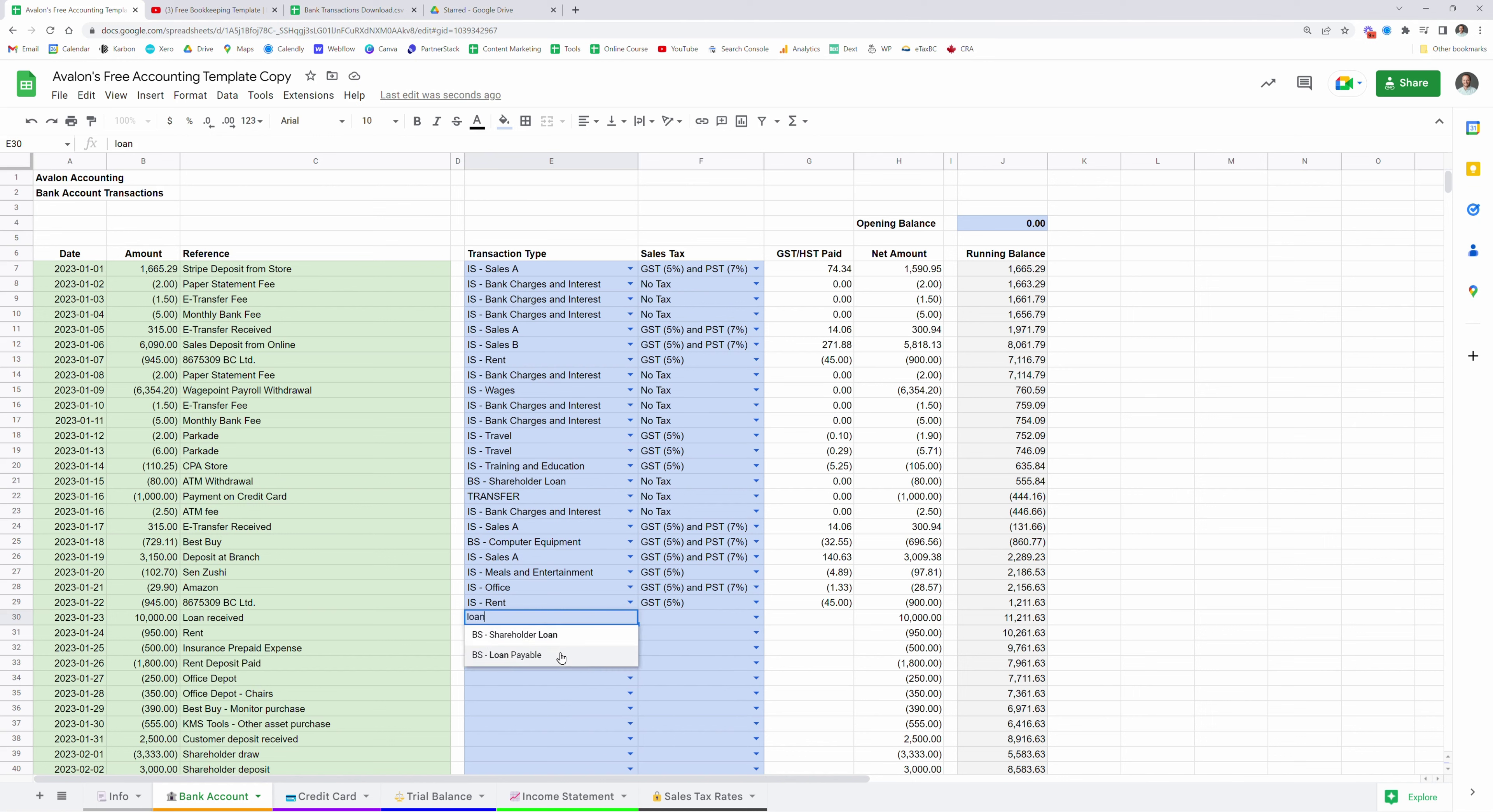
pyautogui.click(496, 656)
pyautogui.click(649, 615)
pyautogui.write('no')
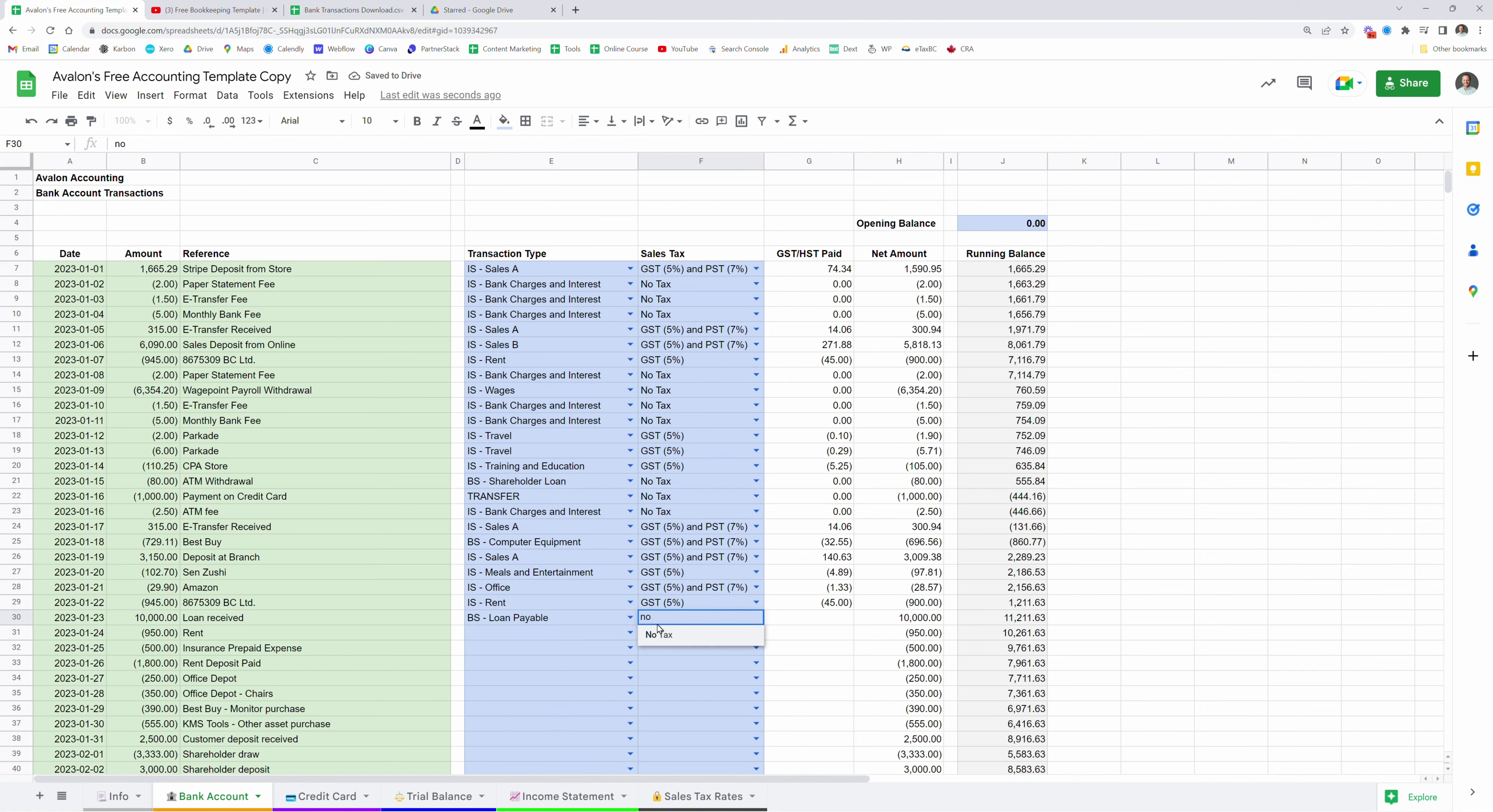
pyautogui.click(659, 634)
# - Categorize the Rent payment in row 31 as IS - Rent with GST (5%)
pyautogui.scroll(-3, 534, 501)
pyautogui.click(535, 502)
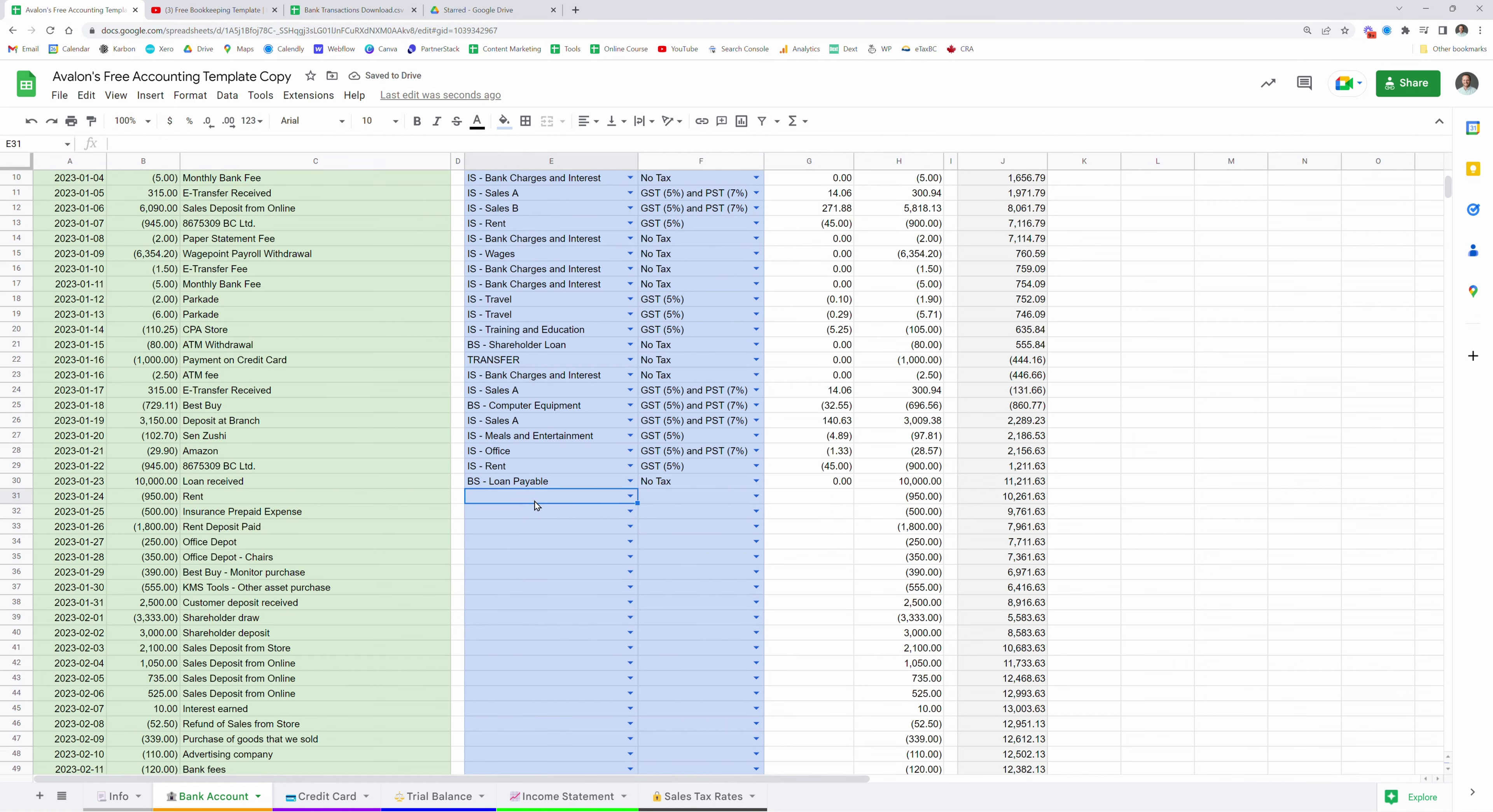
pyautogui.write('rent')
pyautogui.press('Tab')
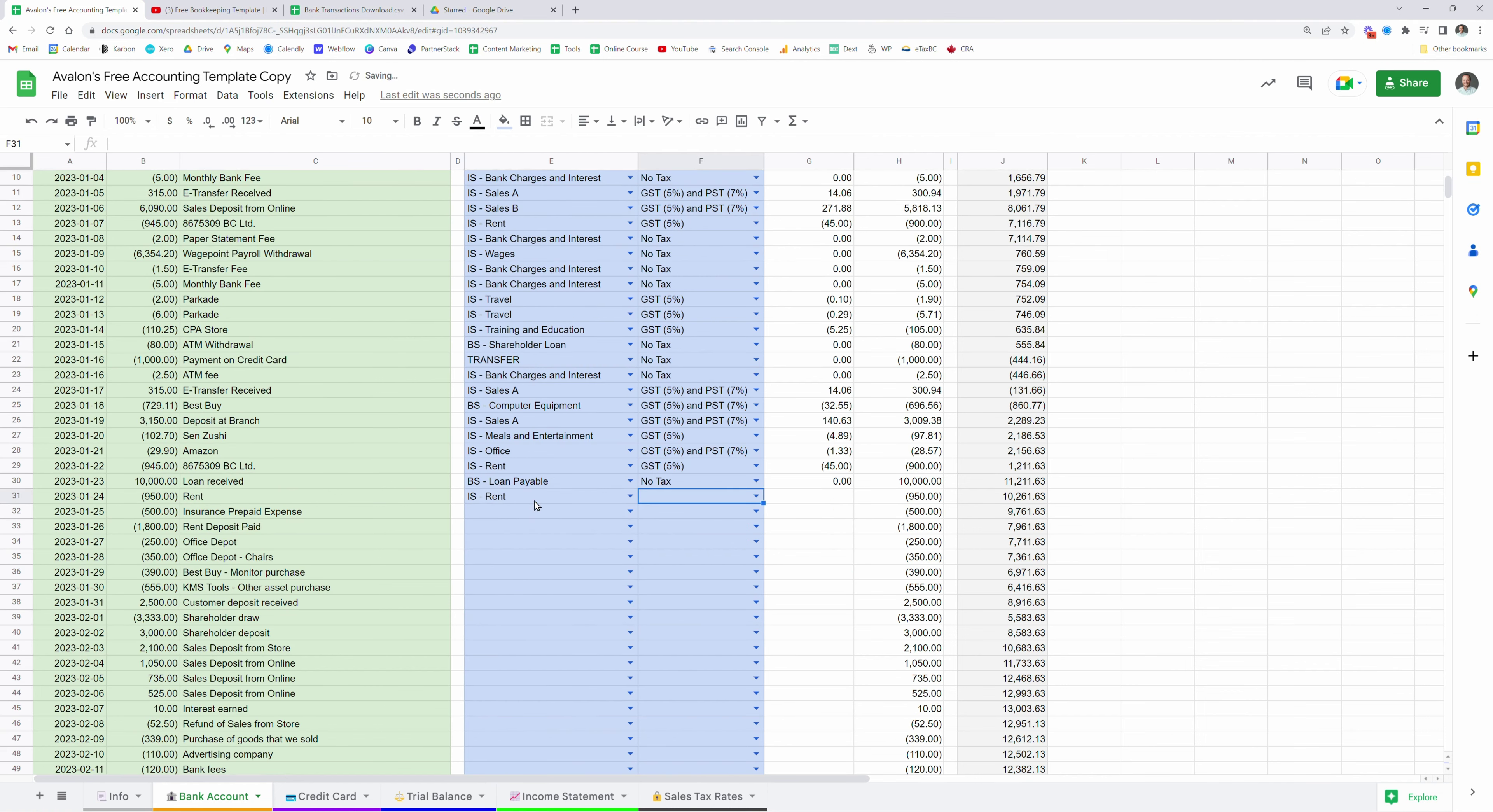
pyautogui.write('gst')
pyautogui.press('Return')
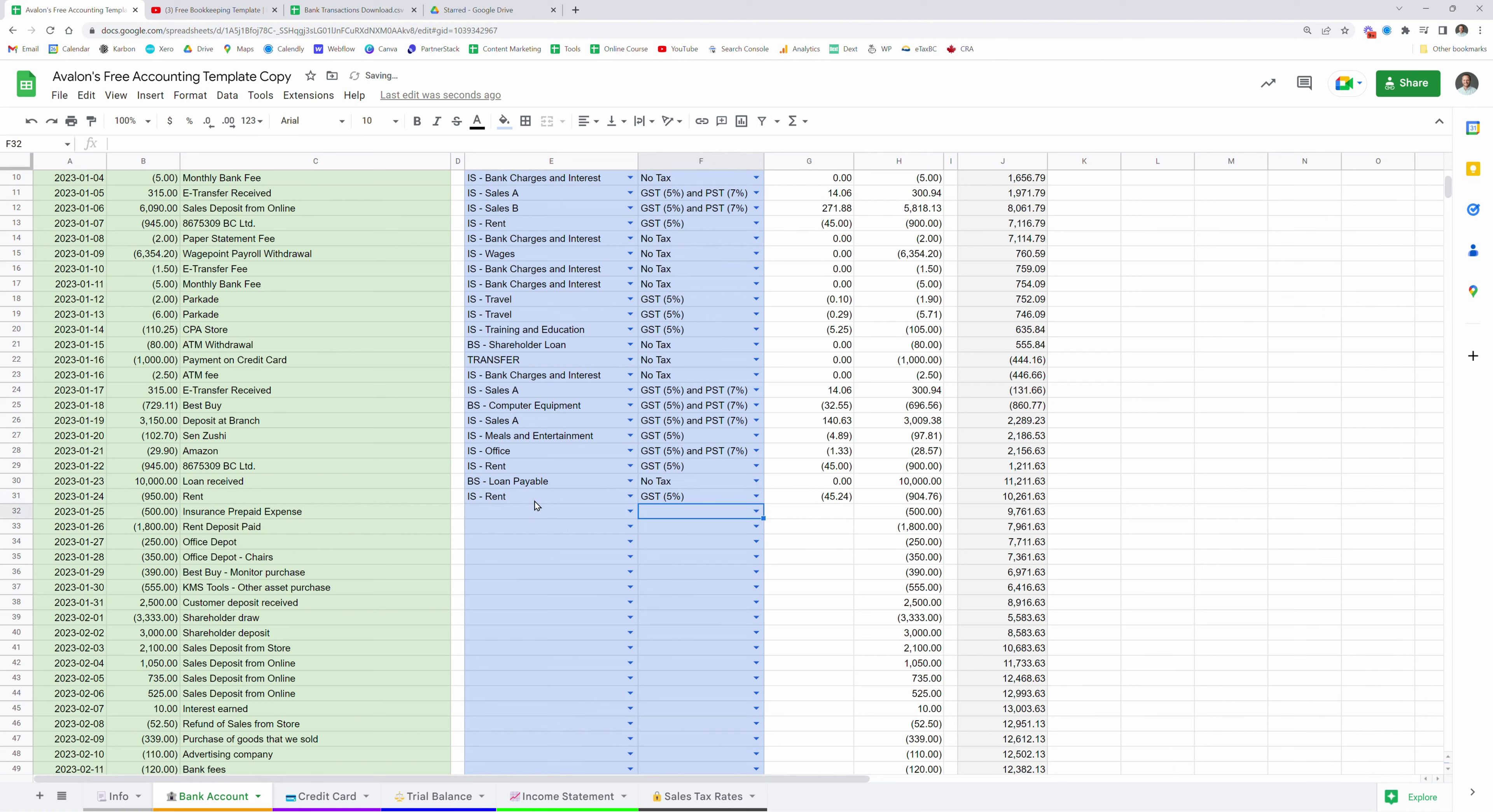
# - Categorize the Insurance Prepaid Expense in row 32 as BS - Prepaid Expenses with No Tax
pyautogui.press('Left')
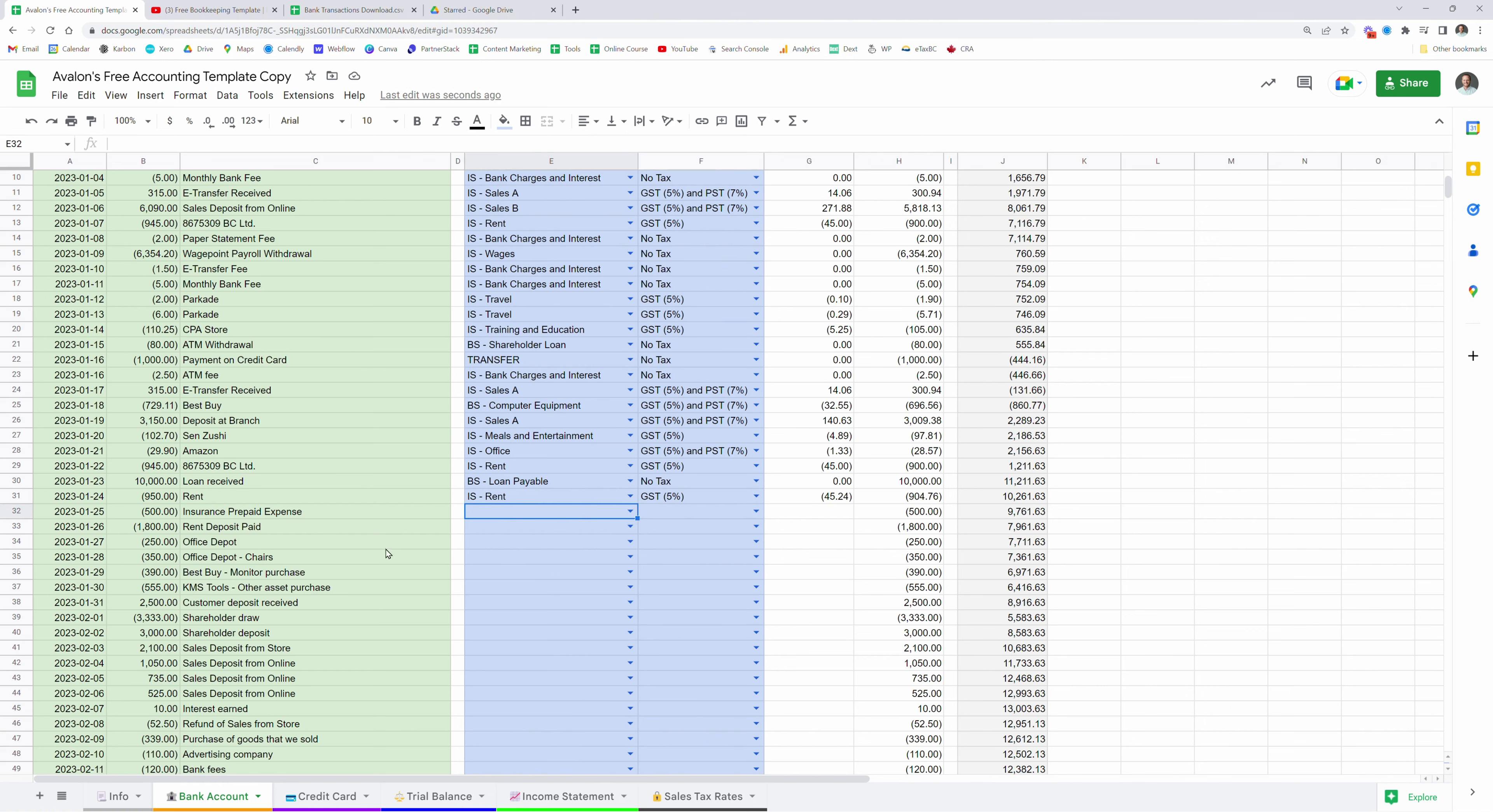
pyautogui.doubleClick(511, 510)
pyautogui.write('prep')
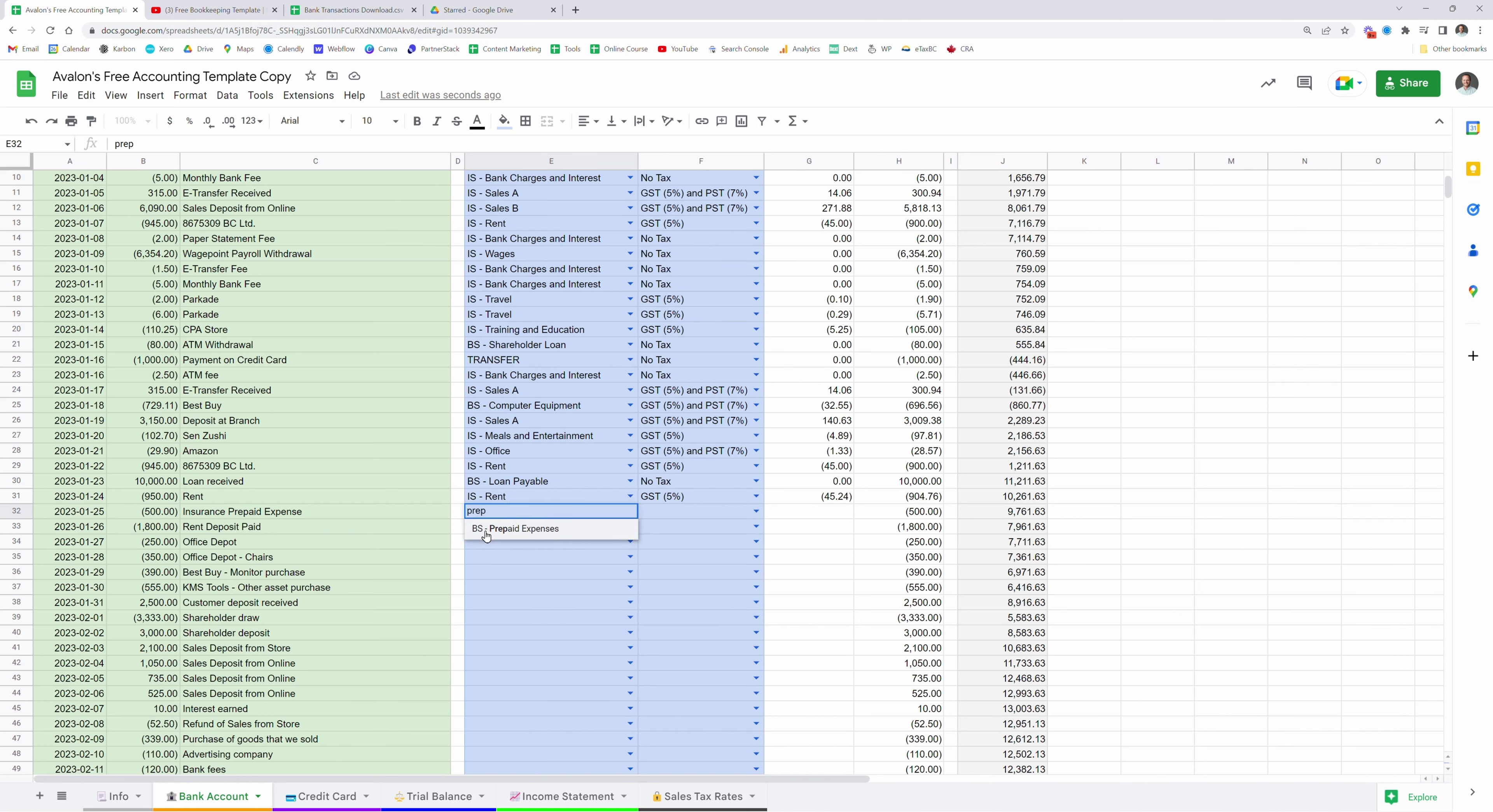
pyautogui.click(531, 529)
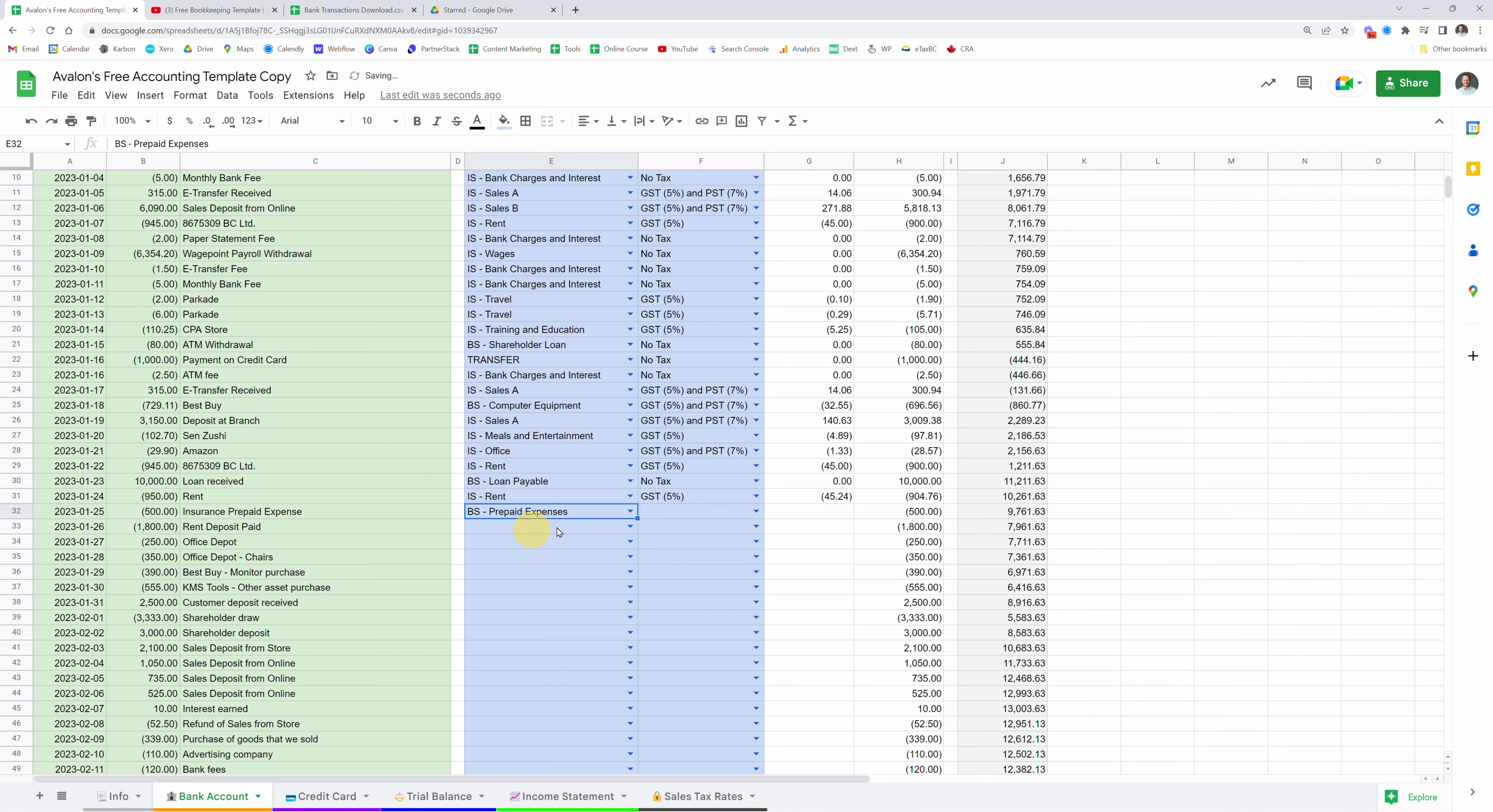
pyautogui.click(681, 515)
pyautogui.write('no')
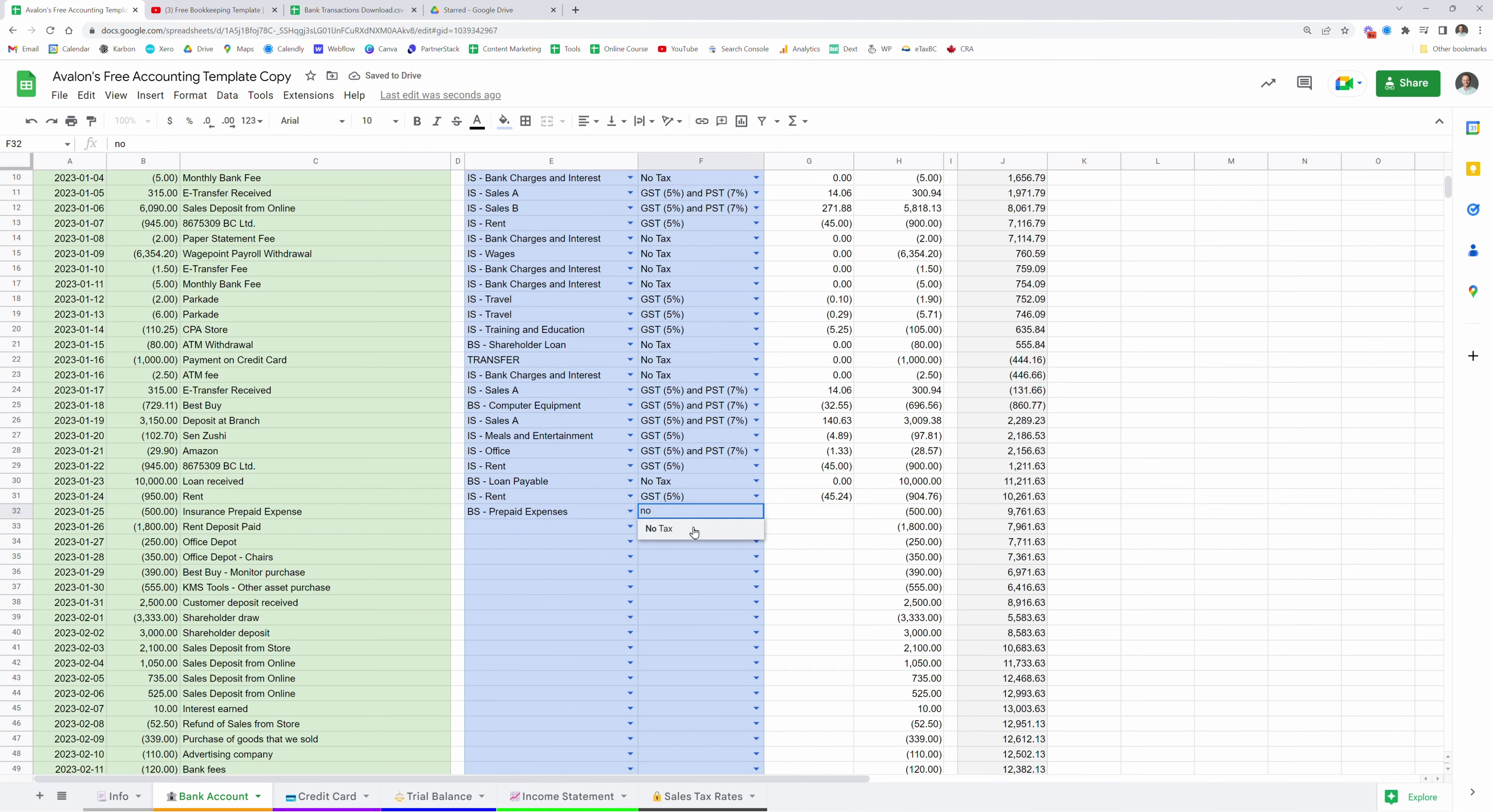
pyautogui.click(694, 530)
# - Categorize the Rent Deposit Paid in row 33 as BS - Deposits Paid by You with No Tax
pyautogui.click(577, 528)
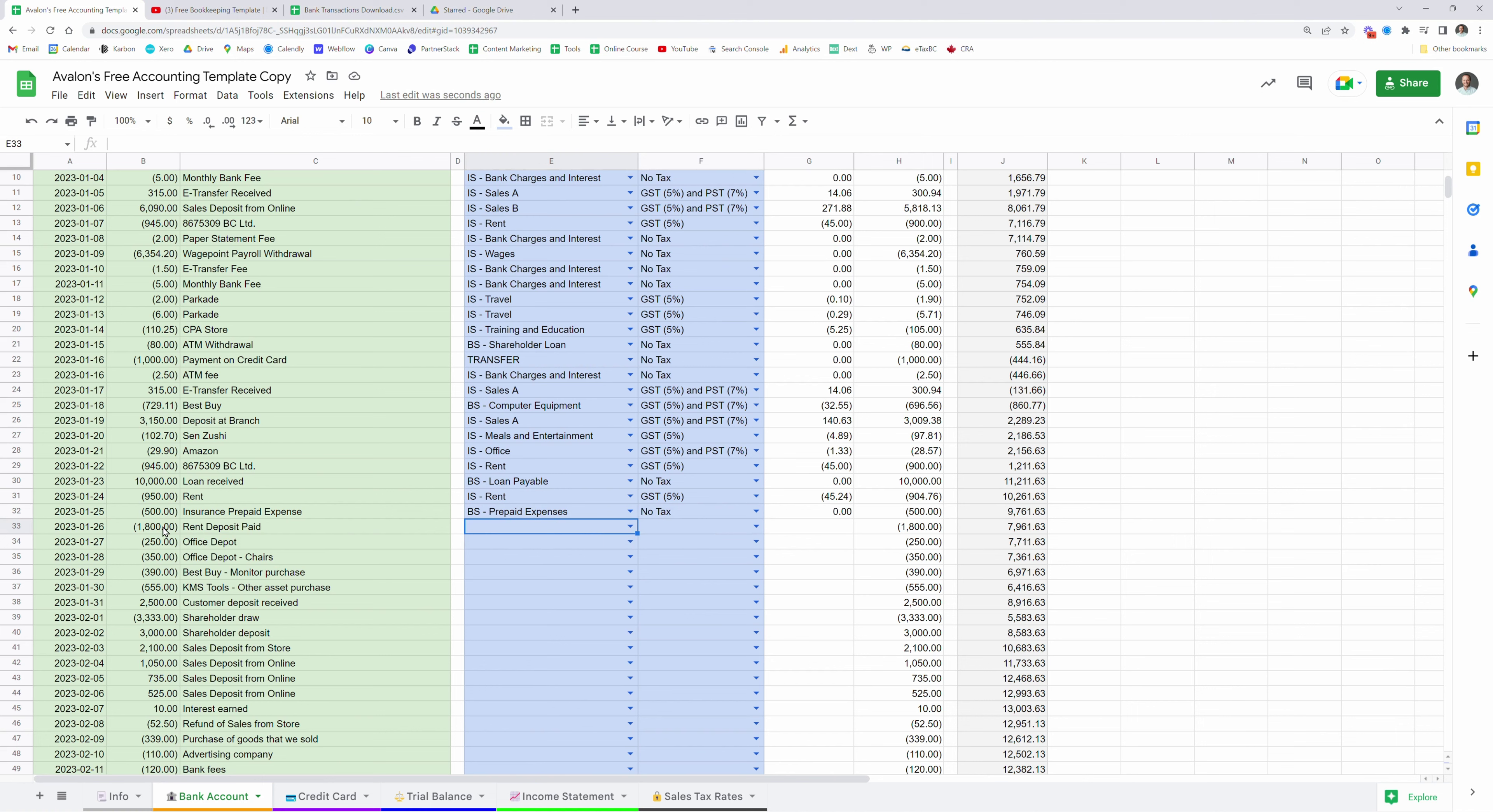
pyautogui.write('dep')
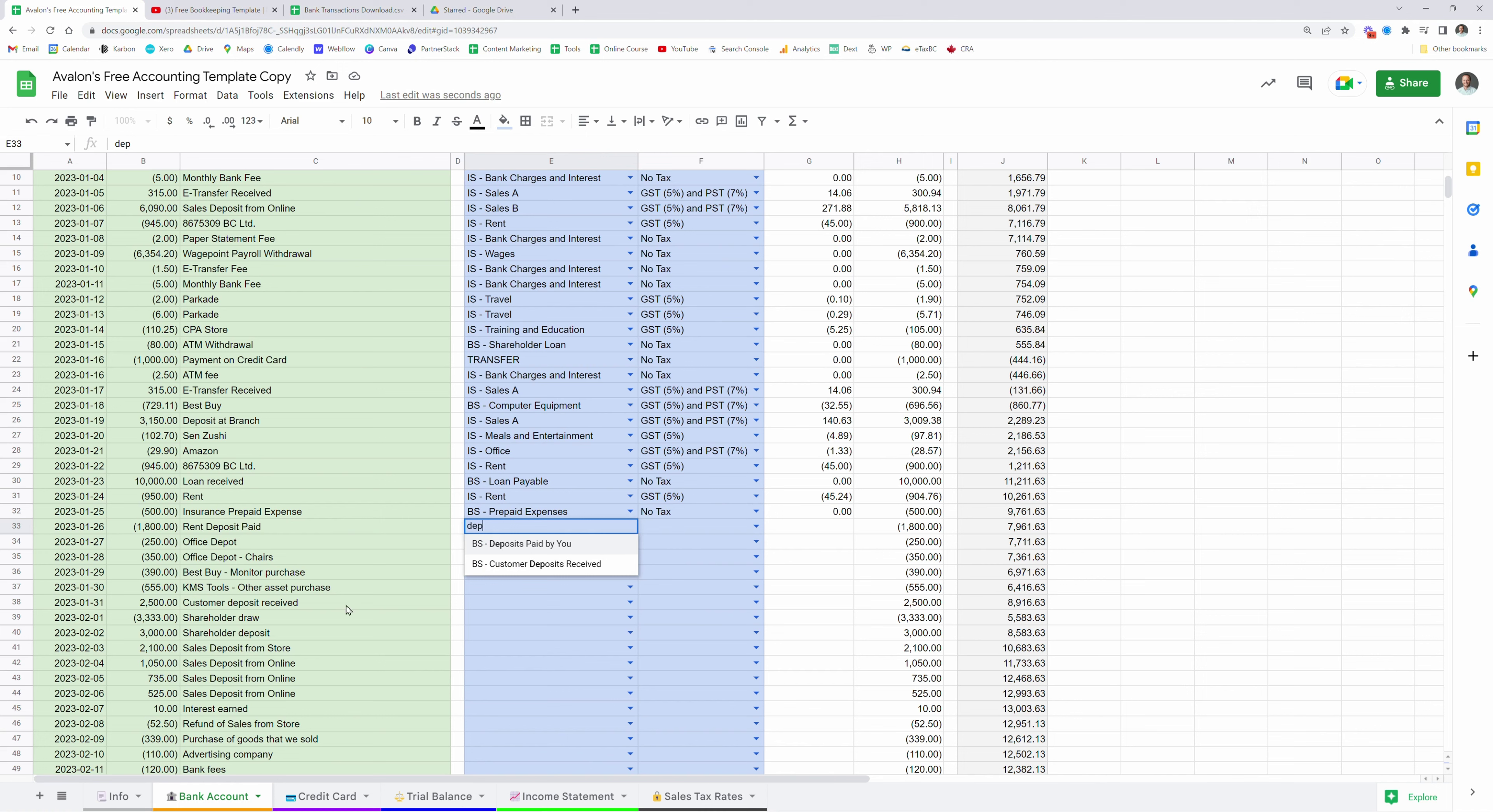
pyautogui.click(552, 551)
pyautogui.press('Tab')
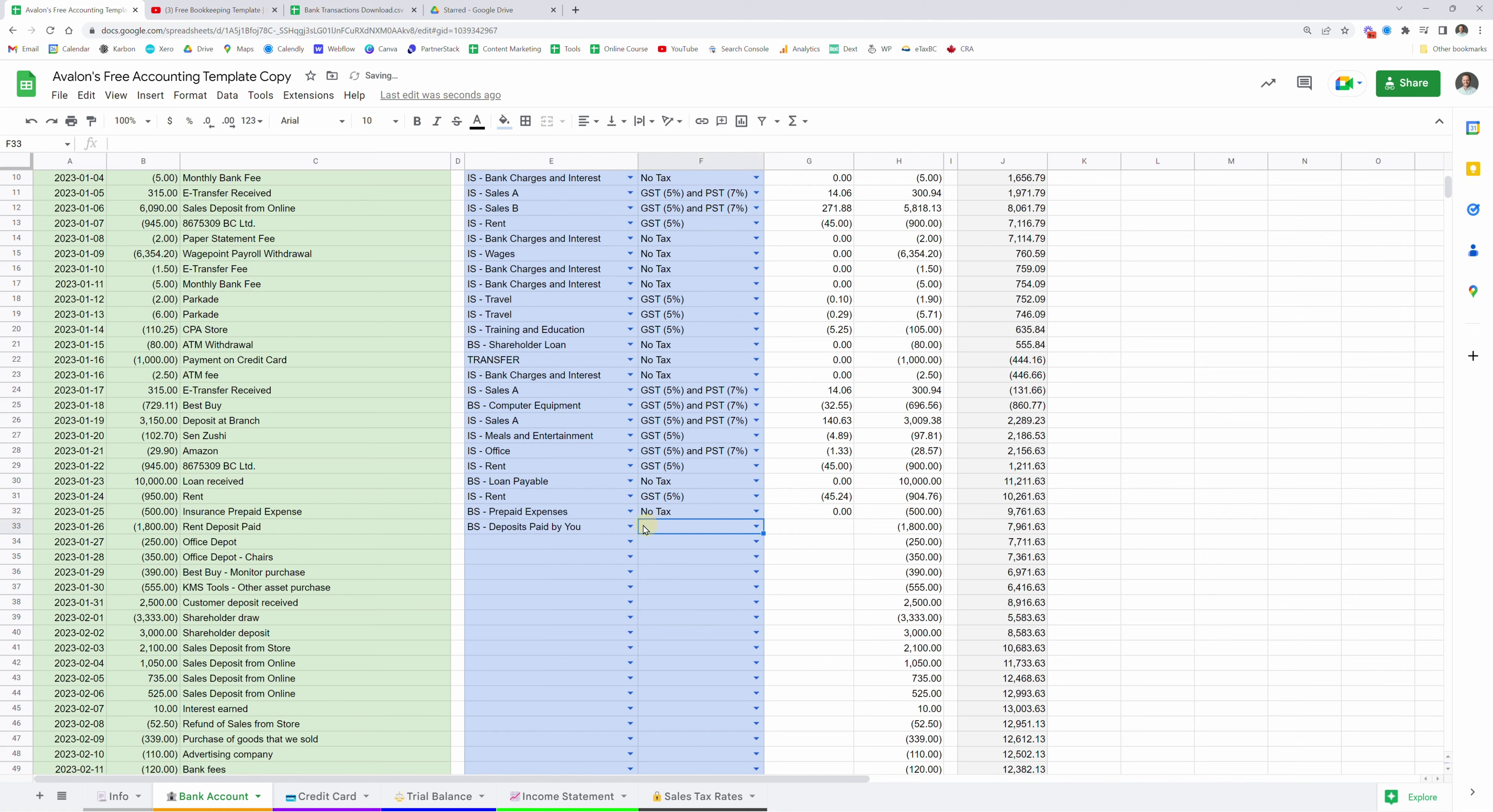
pyautogui.write('n')
pyautogui.press('Return')
# - Categorize the Office Depot purchase in row 34 as BS - Furniture and Equipment with GST (5%) and PST (7%)
pyautogui.scroll(-4, 500, 363)
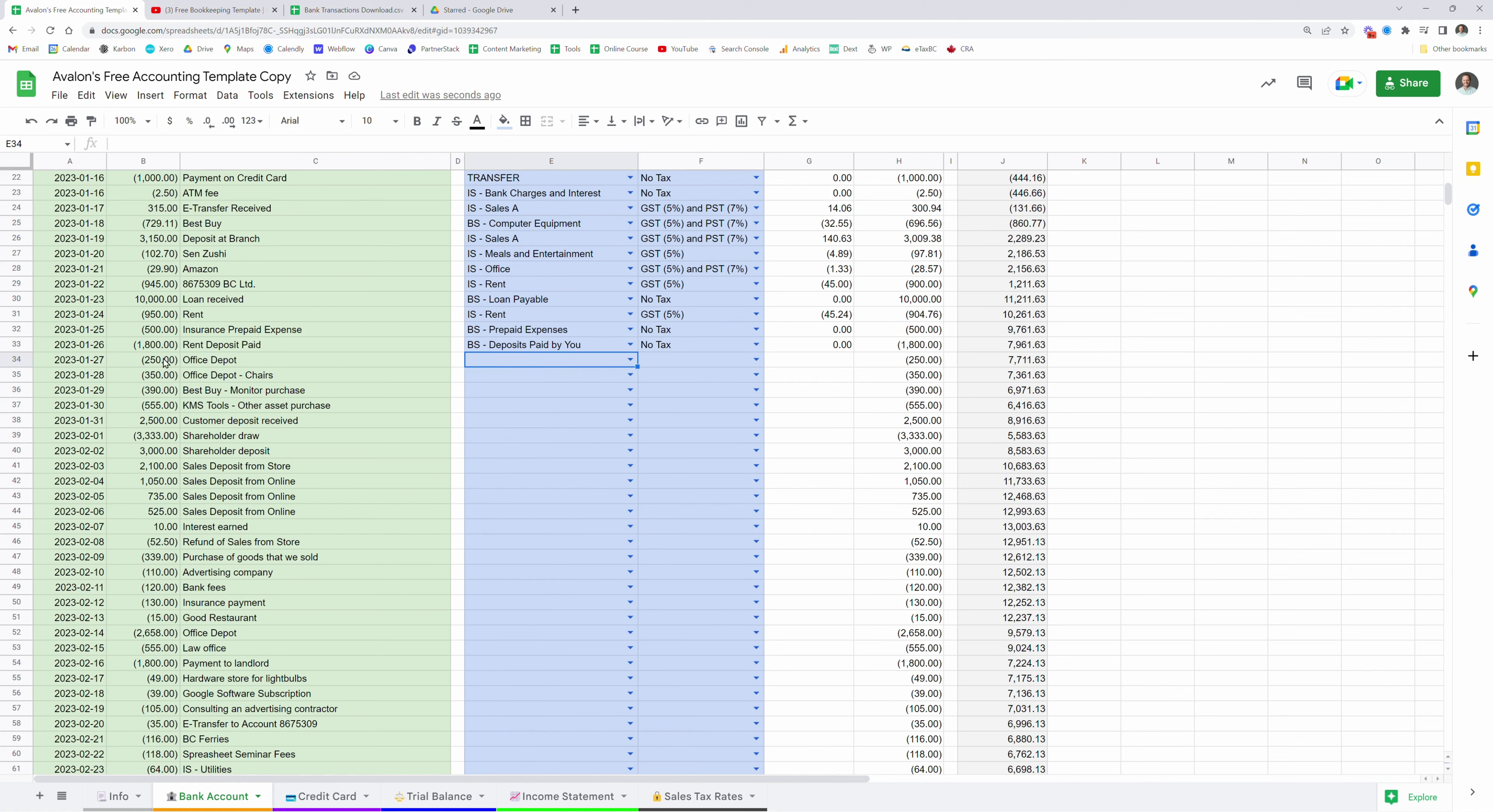
pyautogui.moveTo(215, 360); pyautogui.dragTo(272, 376)
pyautogui.click(514, 361)
pyautogui.write('fur')
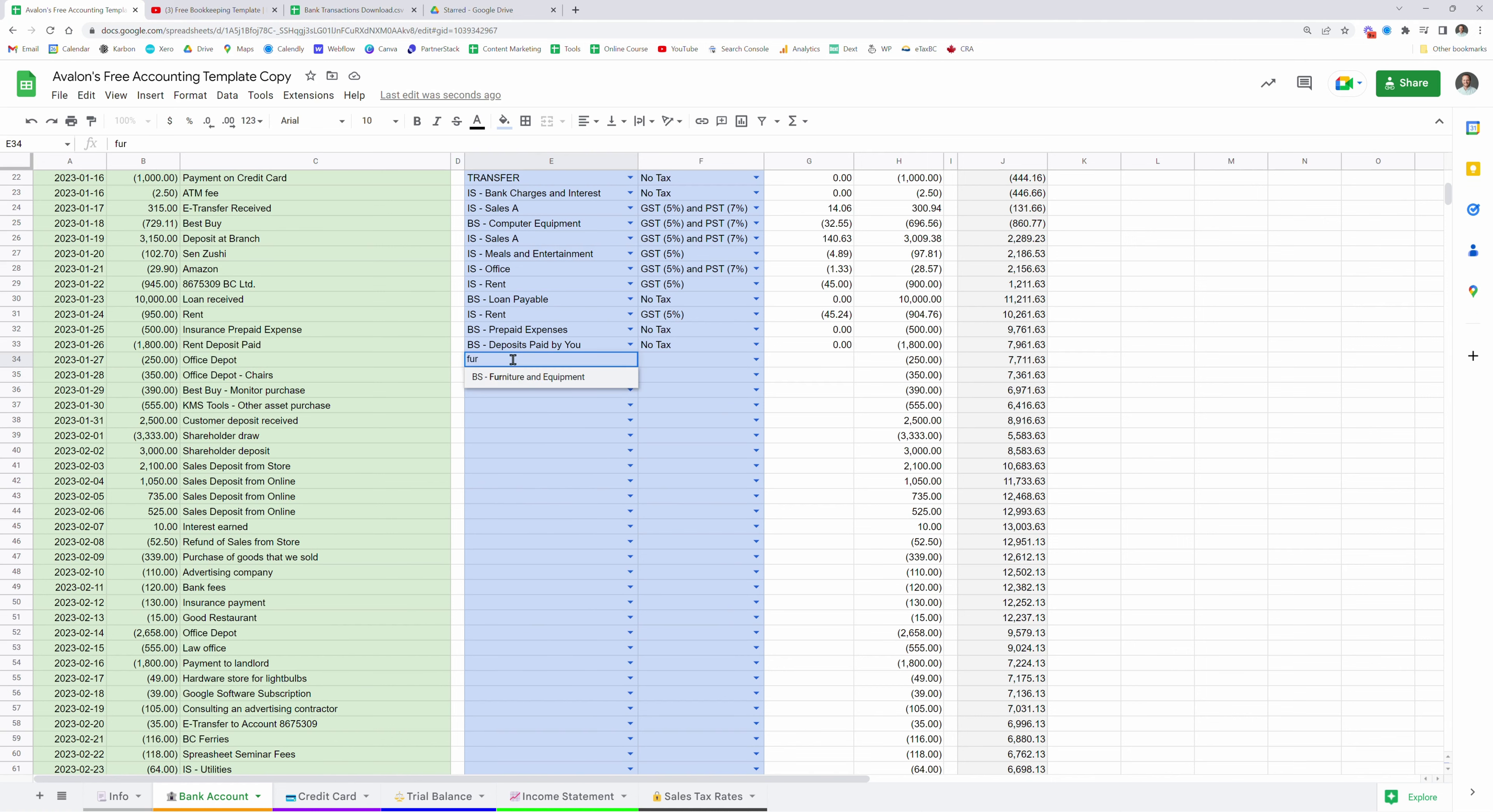
pyautogui.click(527, 377)
pyautogui.click(673, 360)
pyautogui.write('gst')
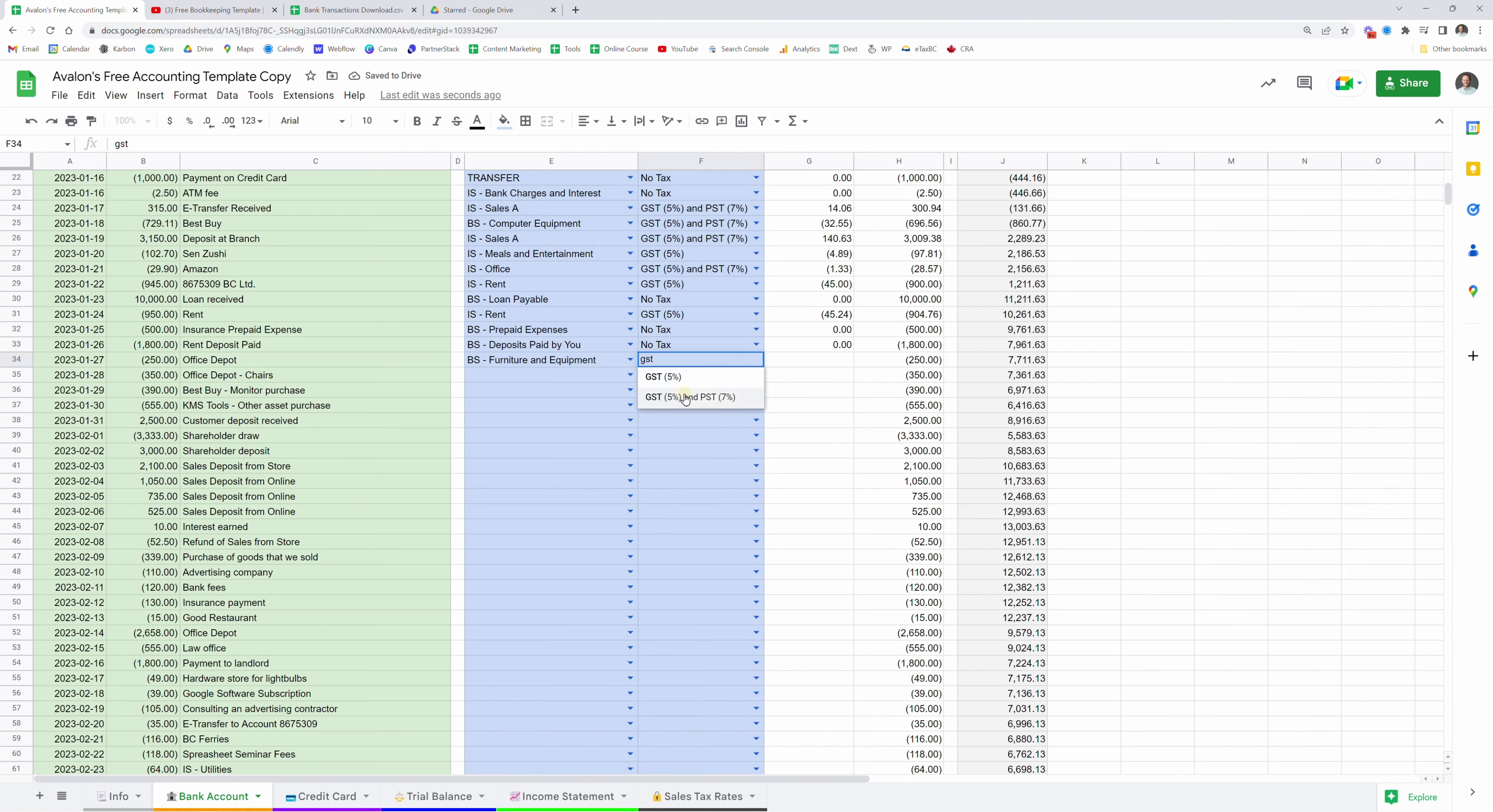
pyautogui.click(690, 395)
# - Copy row 34's transaction type and sales tax to the Office Depot - Chairs purchase in row 35
pyautogui.moveTo(601, 364); pyautogui.dragTo(647, 367)
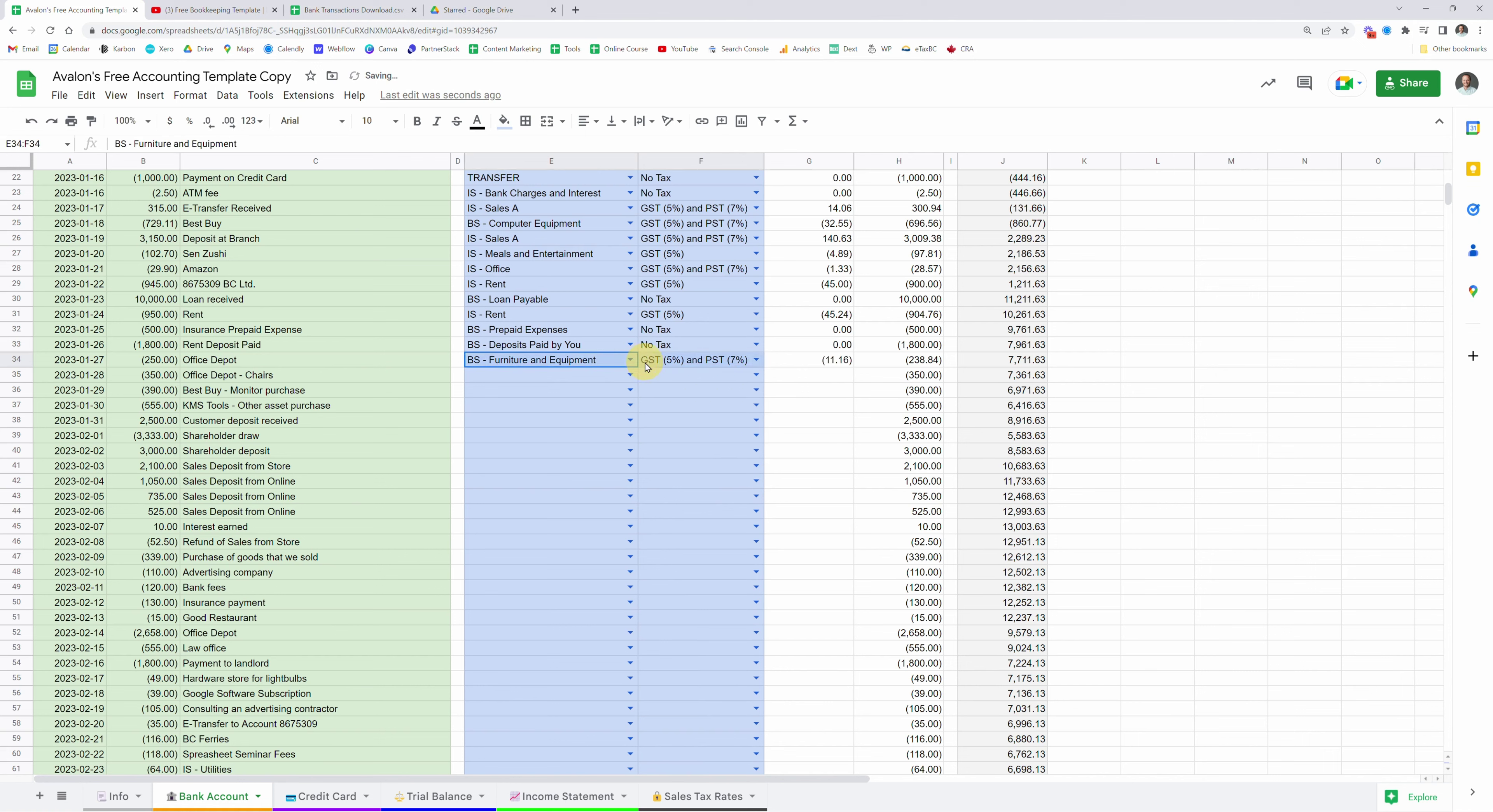
pyautogui.hotkey('ctrl', 'c')
pyautogui.click(575, 373)
pyautogui.hotkey('ctrl', 'v')
# - Categorize the Best Buy - Monitor purchase in row 36 as BS - Computer Equipment and copy row 35's GST (5%) and PST (7%) to it
pyautogui.click(507, 393)
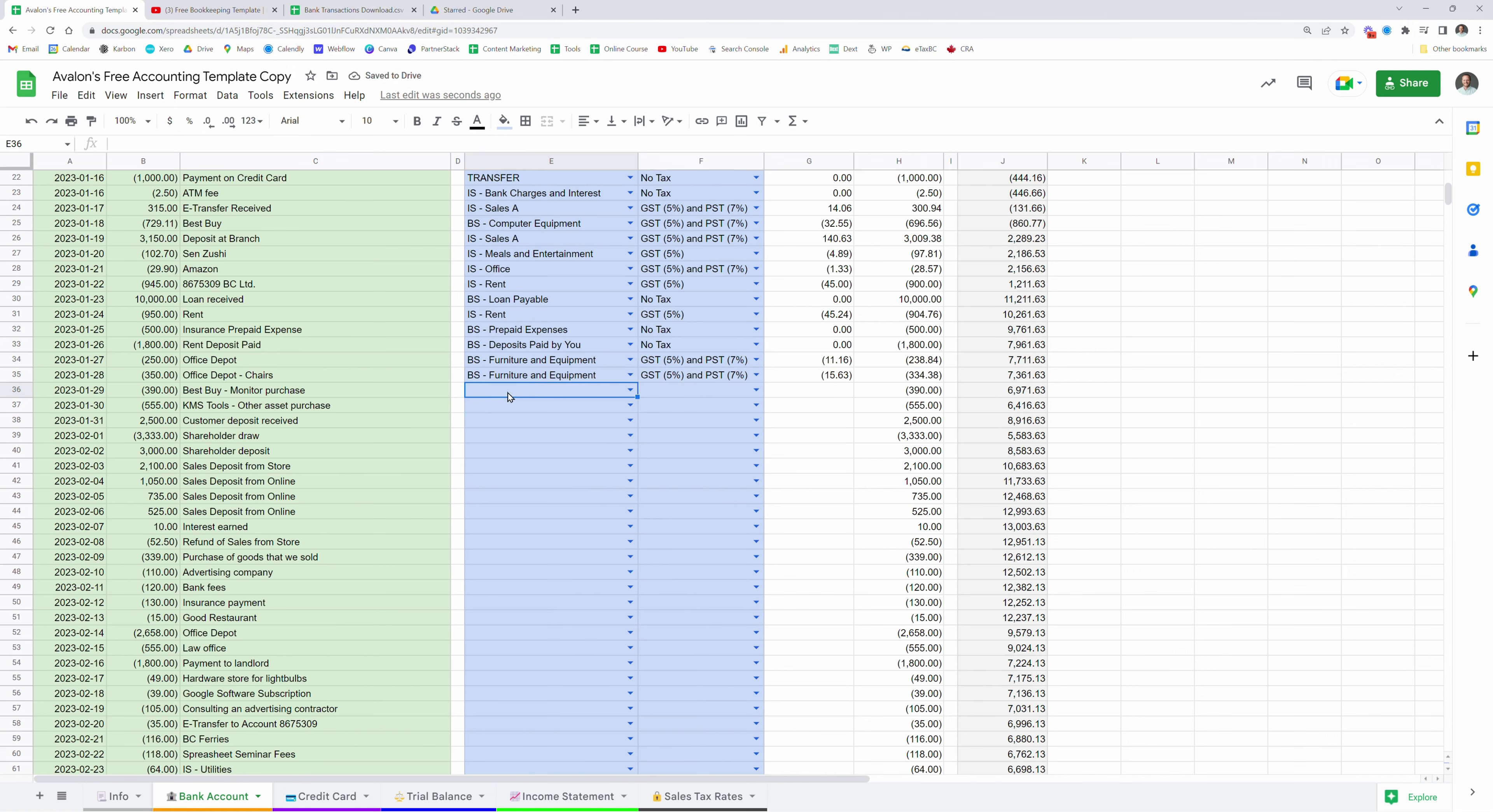
pyautogui.write('comp')
pyautogui.click(525, 411)
pyautogui.click(672, 375)
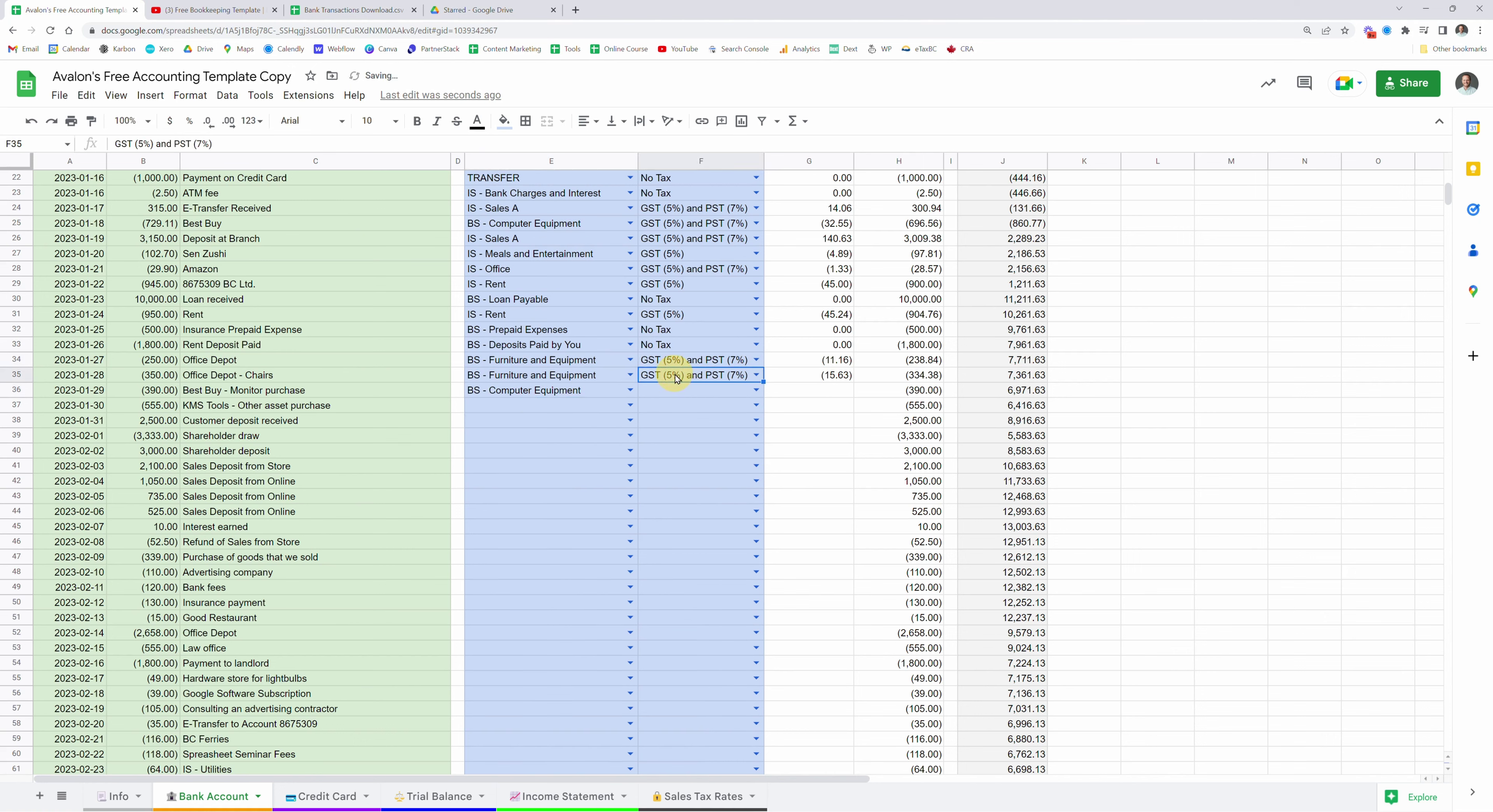
pyautogui.hotkey('ctrl', 'c')
pyautogui.click(679, 391)
pyautogui.hotkey('ctrl', 'v')
# - Categorize the KMS Tools - Other asset purchase in row 37 as BS - Other Capital Asset with GST (5%) and PST (7%)
pyautogui.click(558, 406)
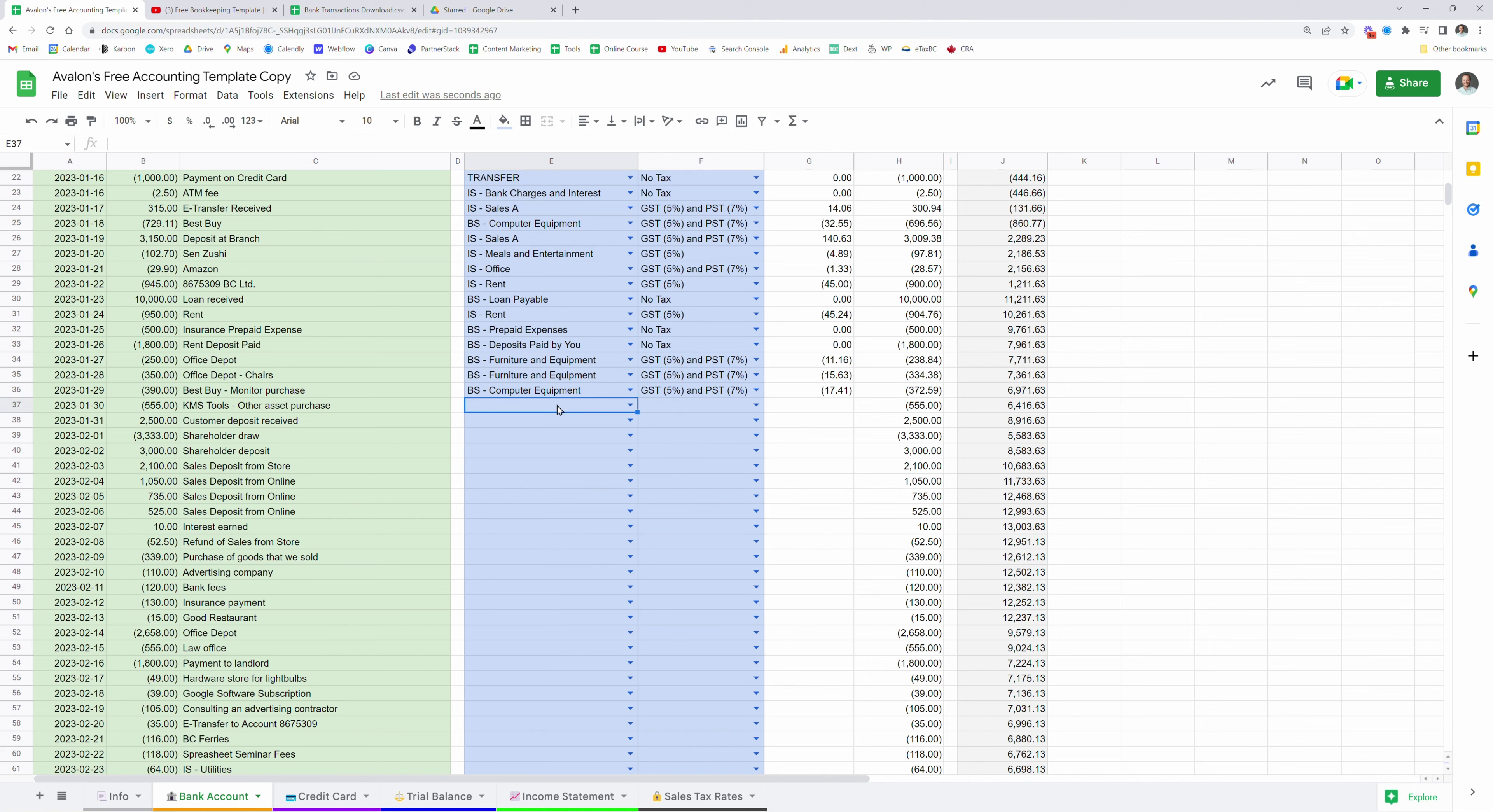
pyautogui.write('o')
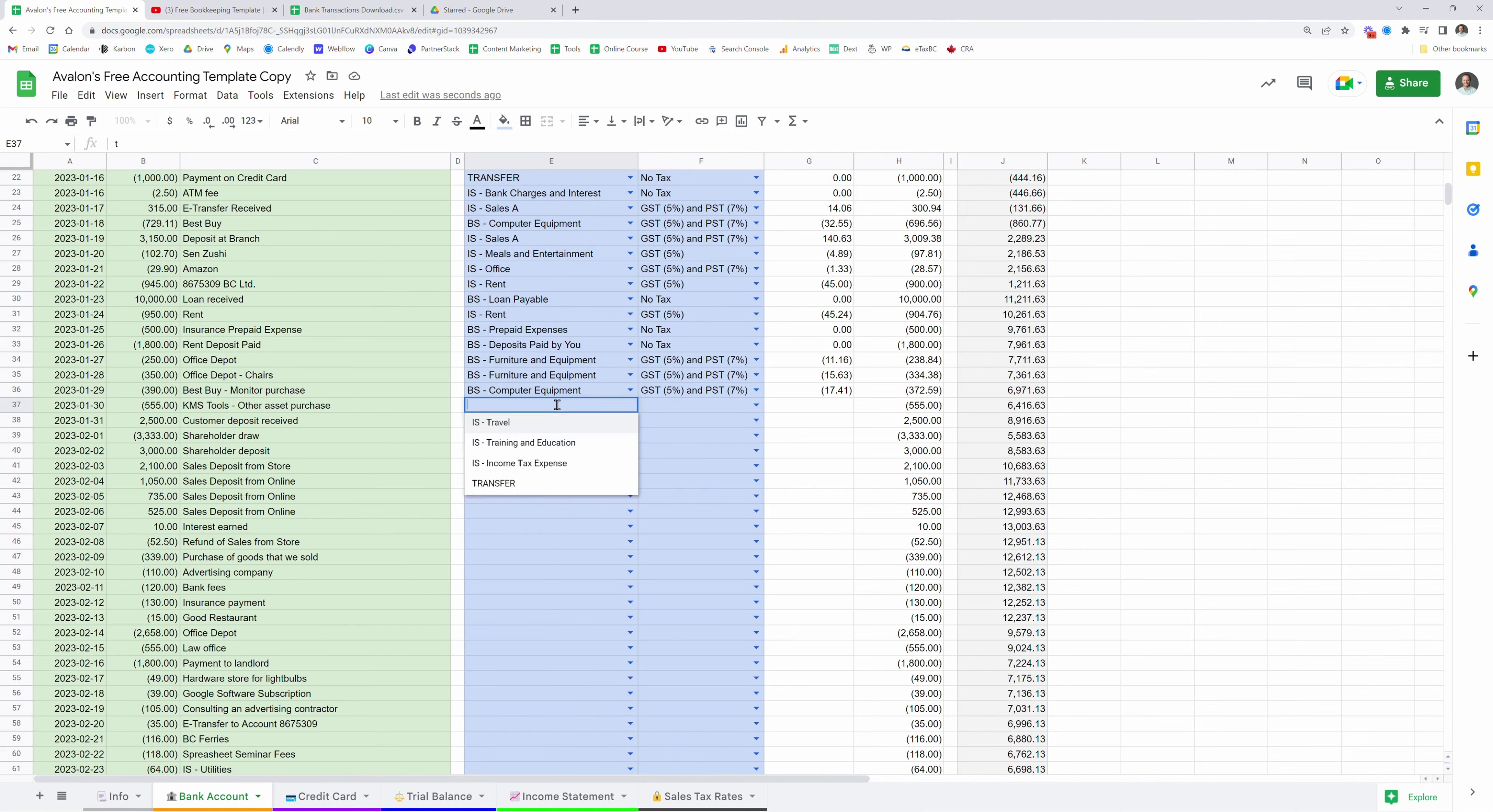
pyautogui.write('th')
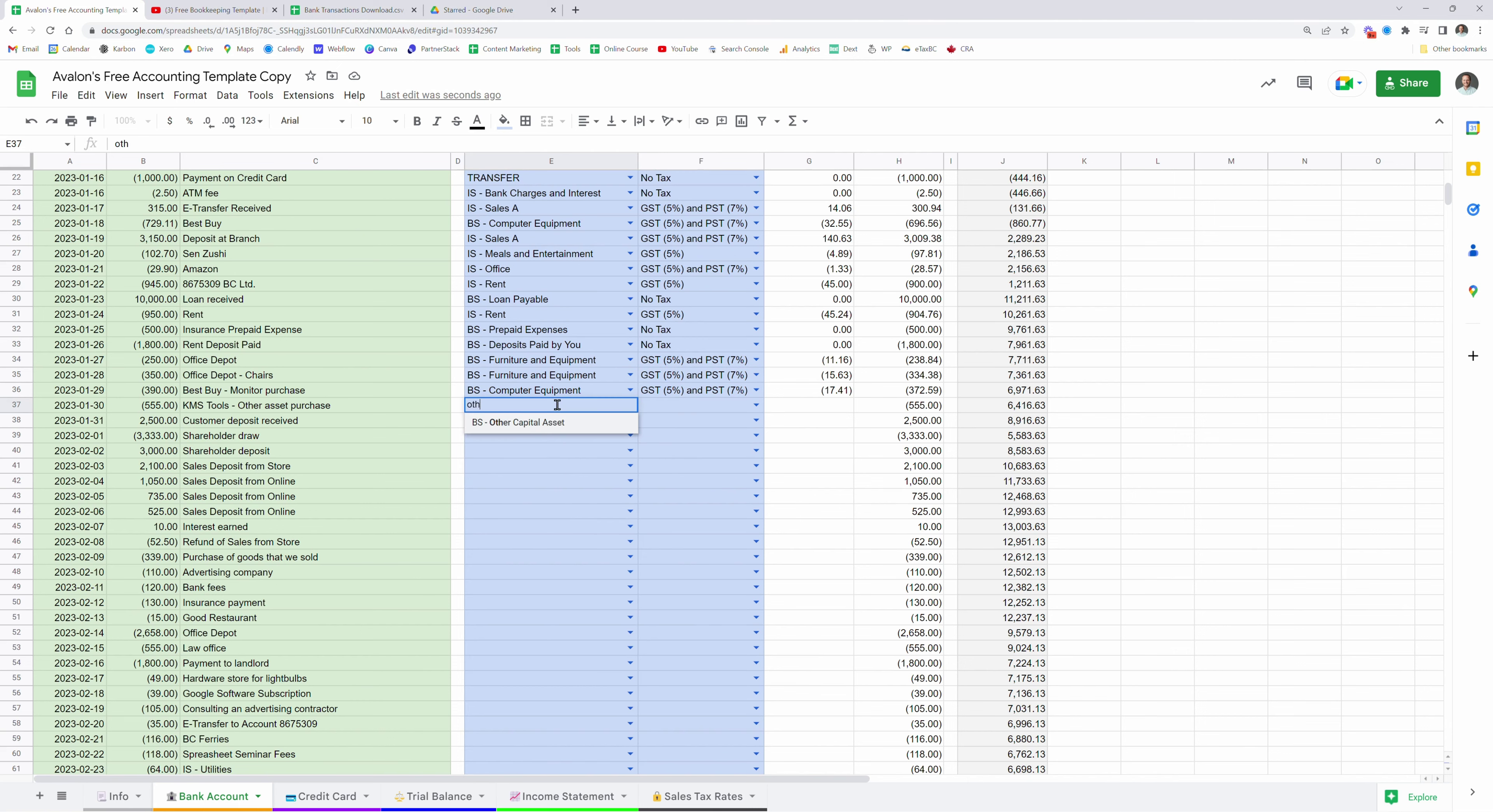
pyautogui.click(497, 426)
pyautogui.press('Tab')
pyautogui.write('g')
pyautogui.press('Down')
pyautogui.press('Return')
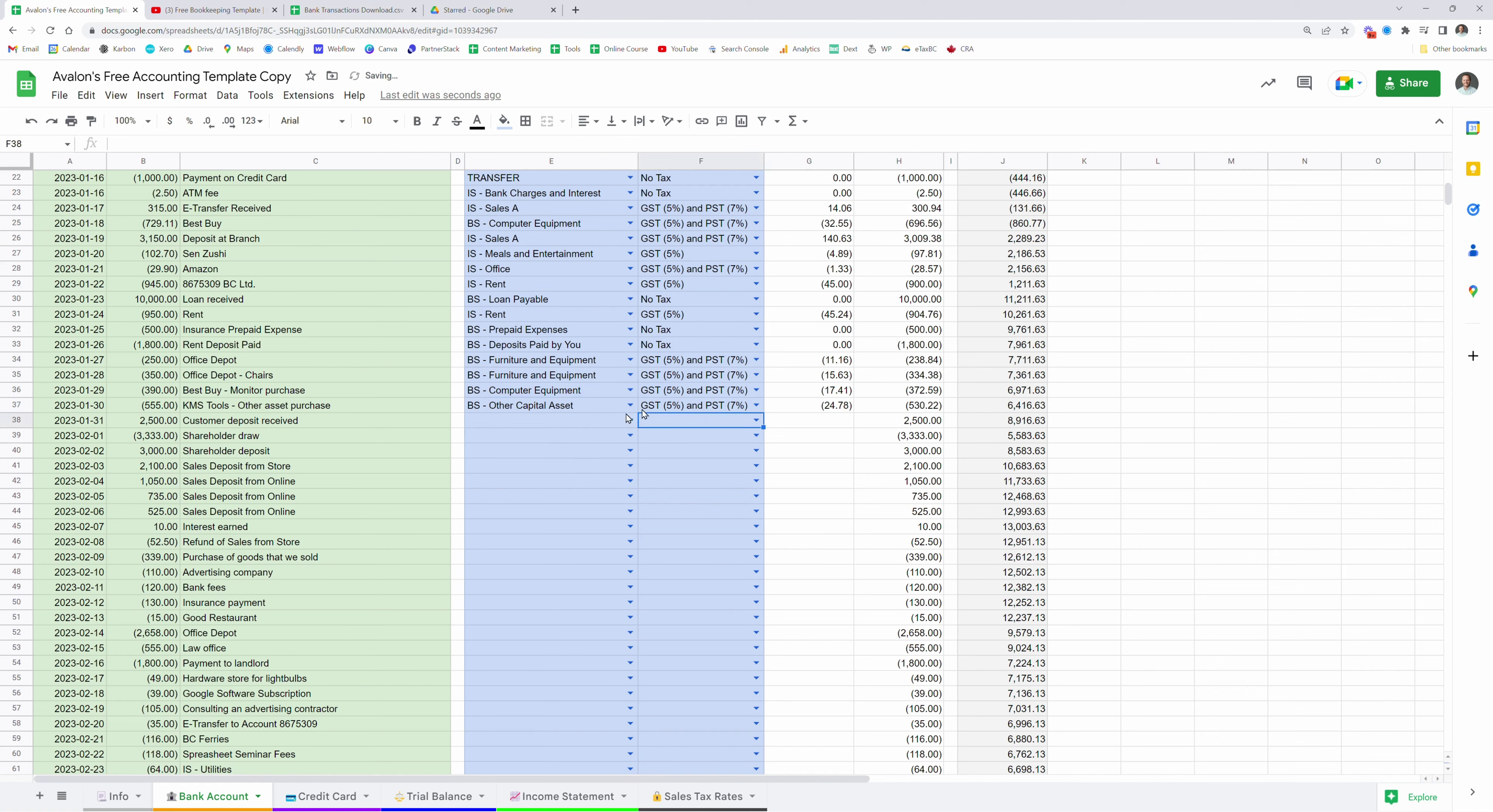
# - Categorize the Customer deposit received in row 38 as BS - Customer Deposits Received with No Tax
pyautogui.click(575, 424)
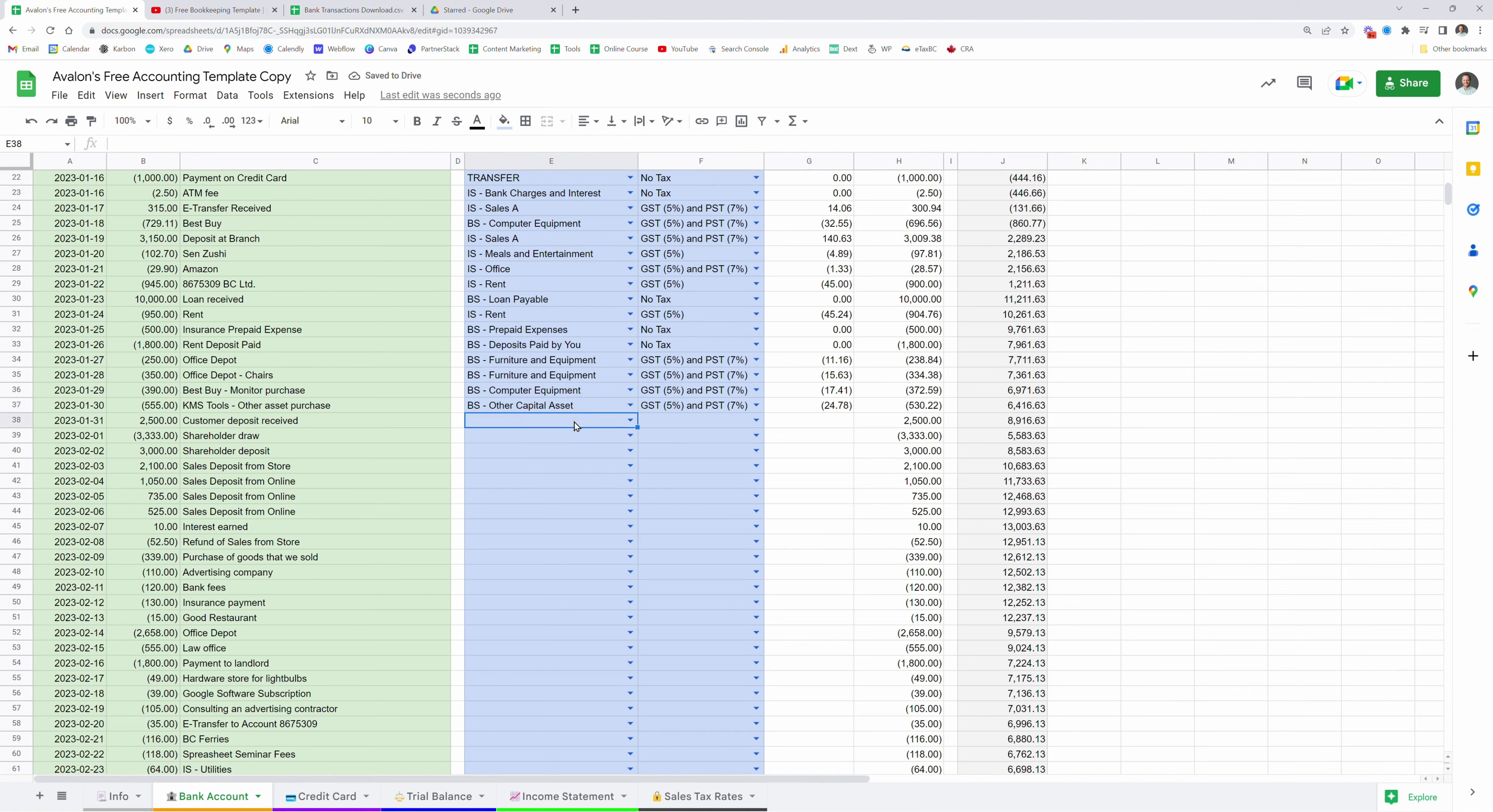
pyautogui.write('dep')
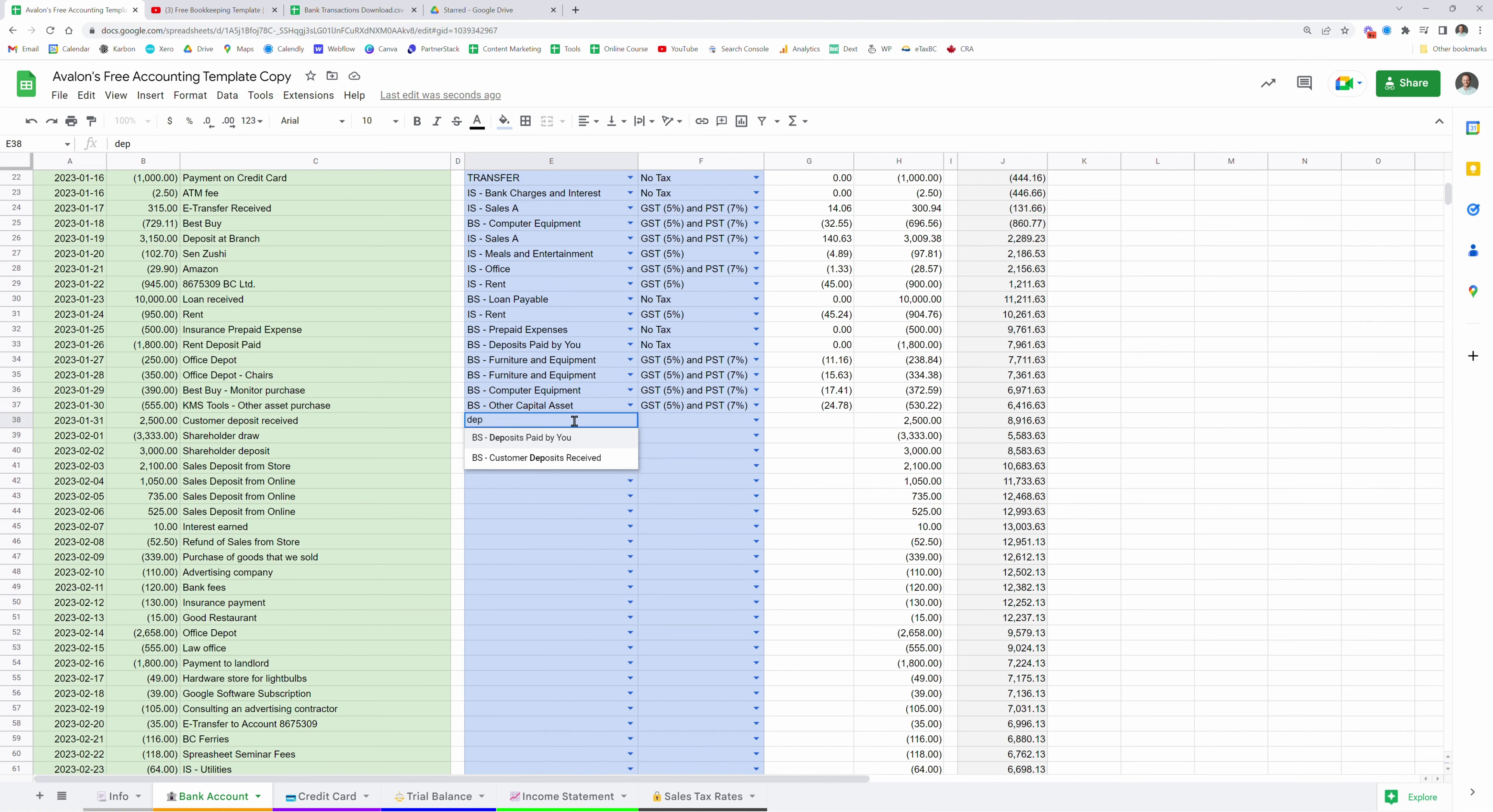
pyautogui.click(536, 458)
pyautogui.click(685, 424)
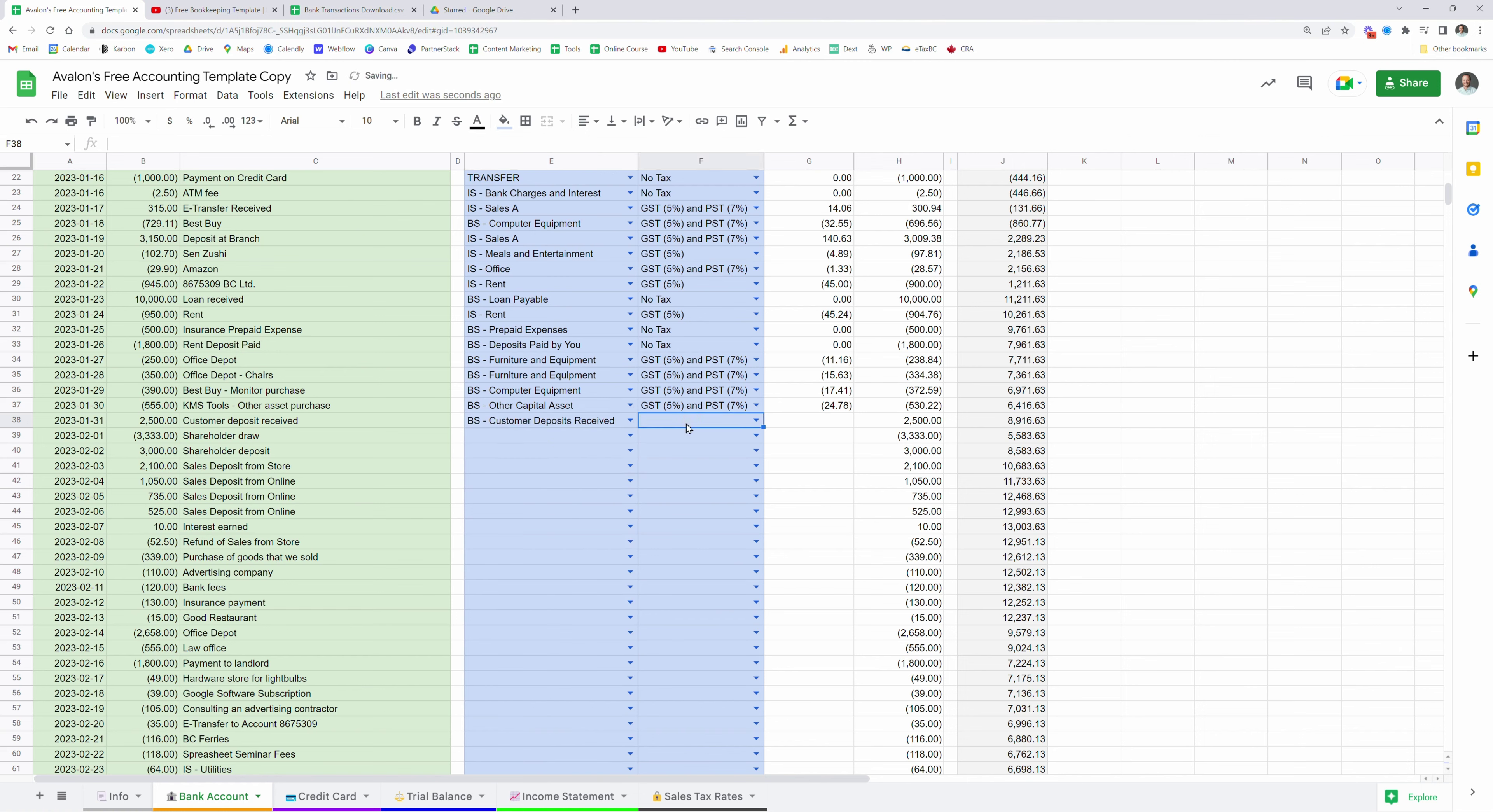
pyautogui.write('no')
pyautogui.press('Return')
# - Categorize the Shareholder draw in row 39 as BS - Shareholder Loan with No Tax
pyautogui.press('Left')
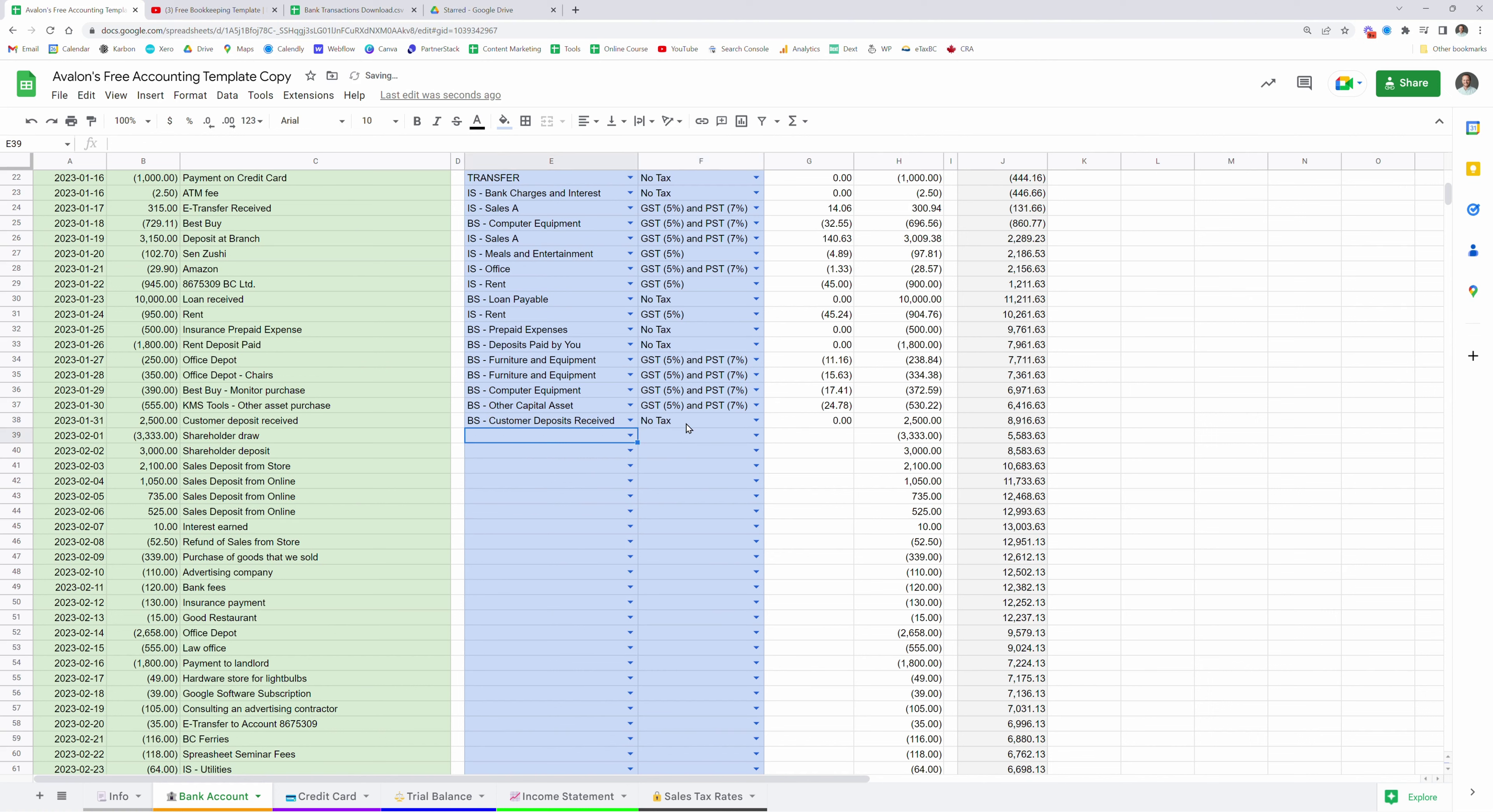
pyautogui.write('share')
pyautogui.press('Tab')
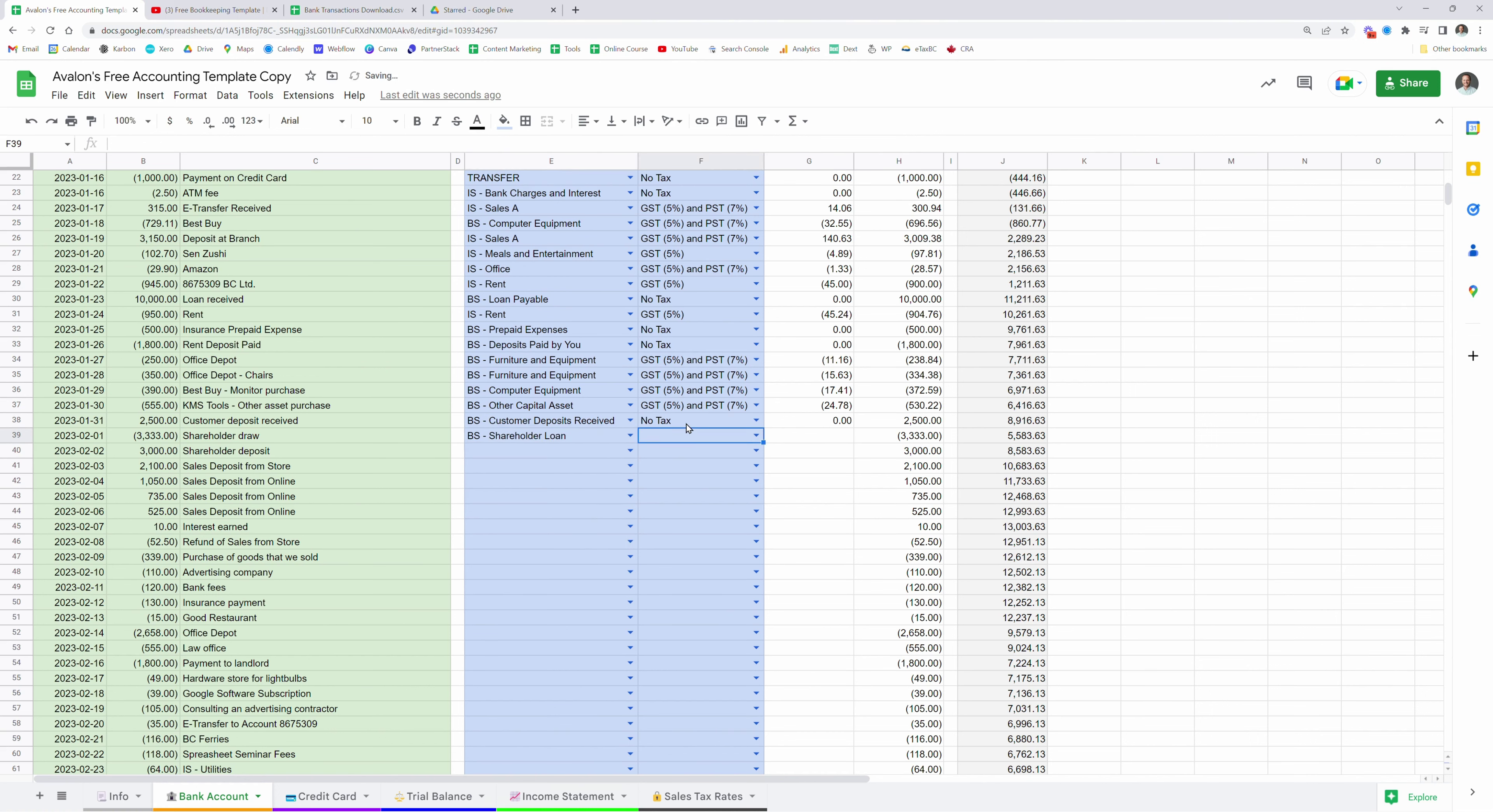
pyautogui.write('No')
pyautogui.press('Return')
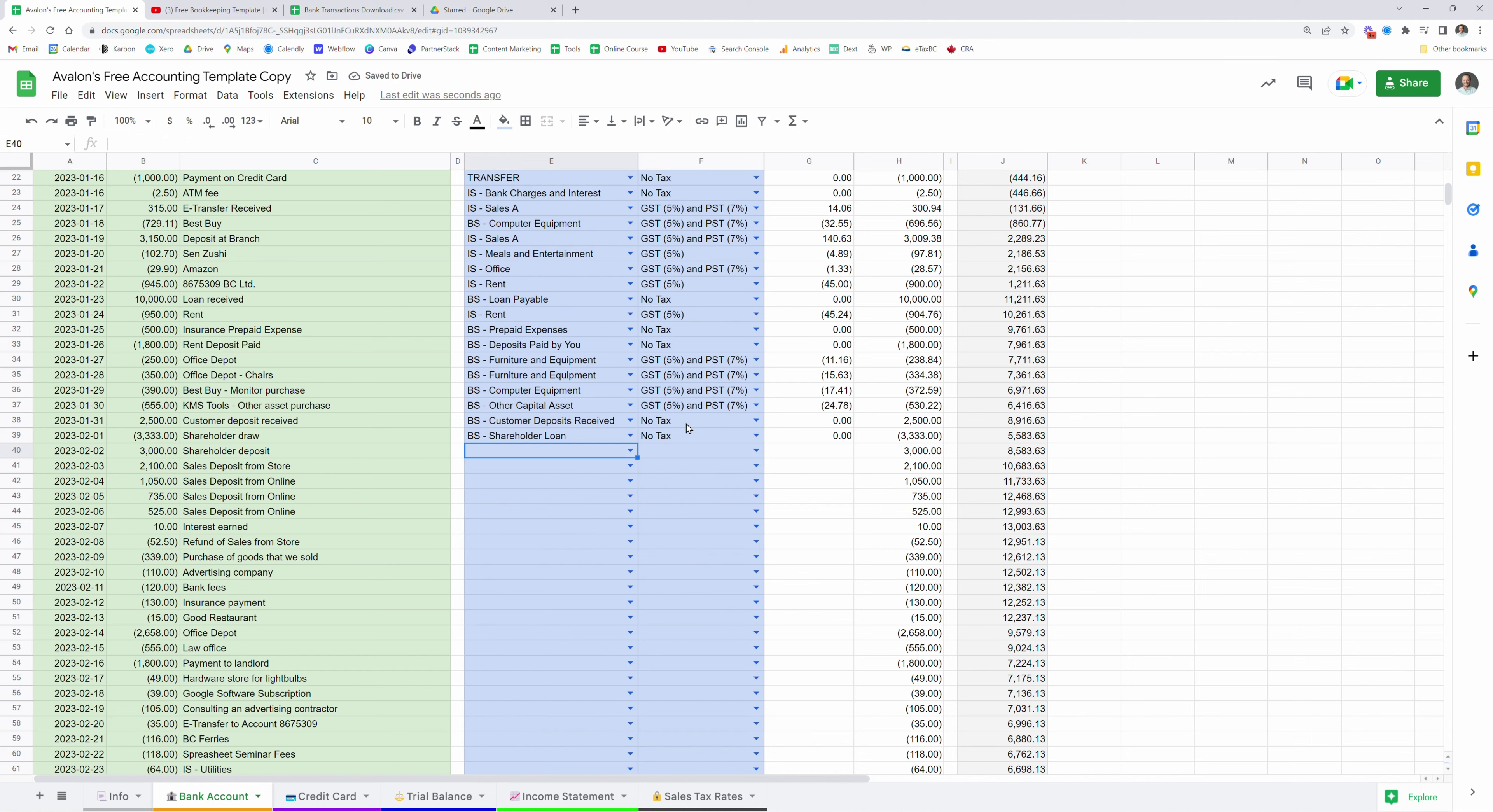
# - Categorize the Shareholder deposit in row 40 as BS - Shareholder Loan with No Tax, and compare its amount with the Shareholder draw's
pyautogui.write('share')
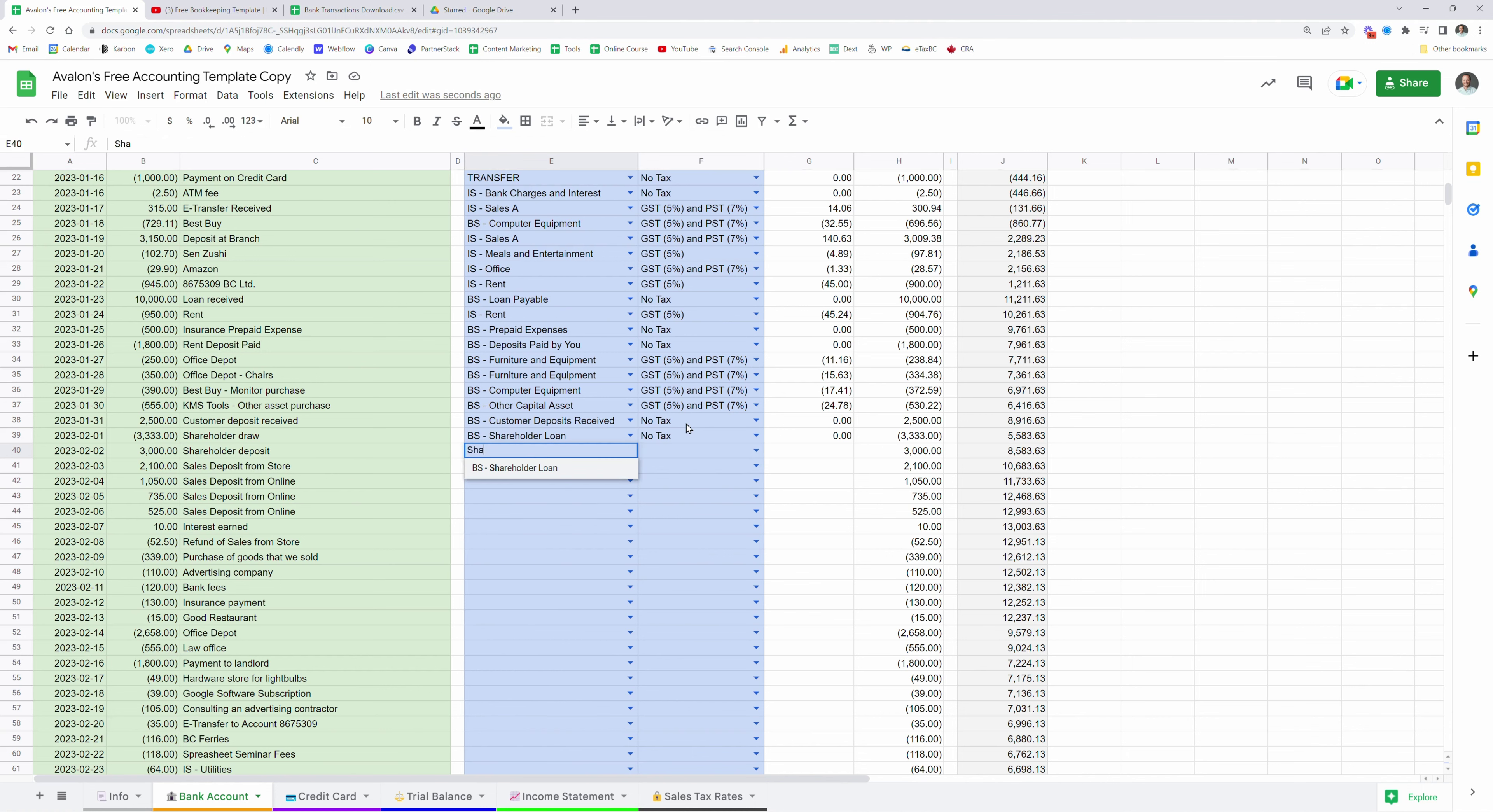
pyautogui.press('Tab')
pyautogui.write('No')
pyautogui.press('Return')
pyautogui.press('Up')
pyautogui.press('Up')
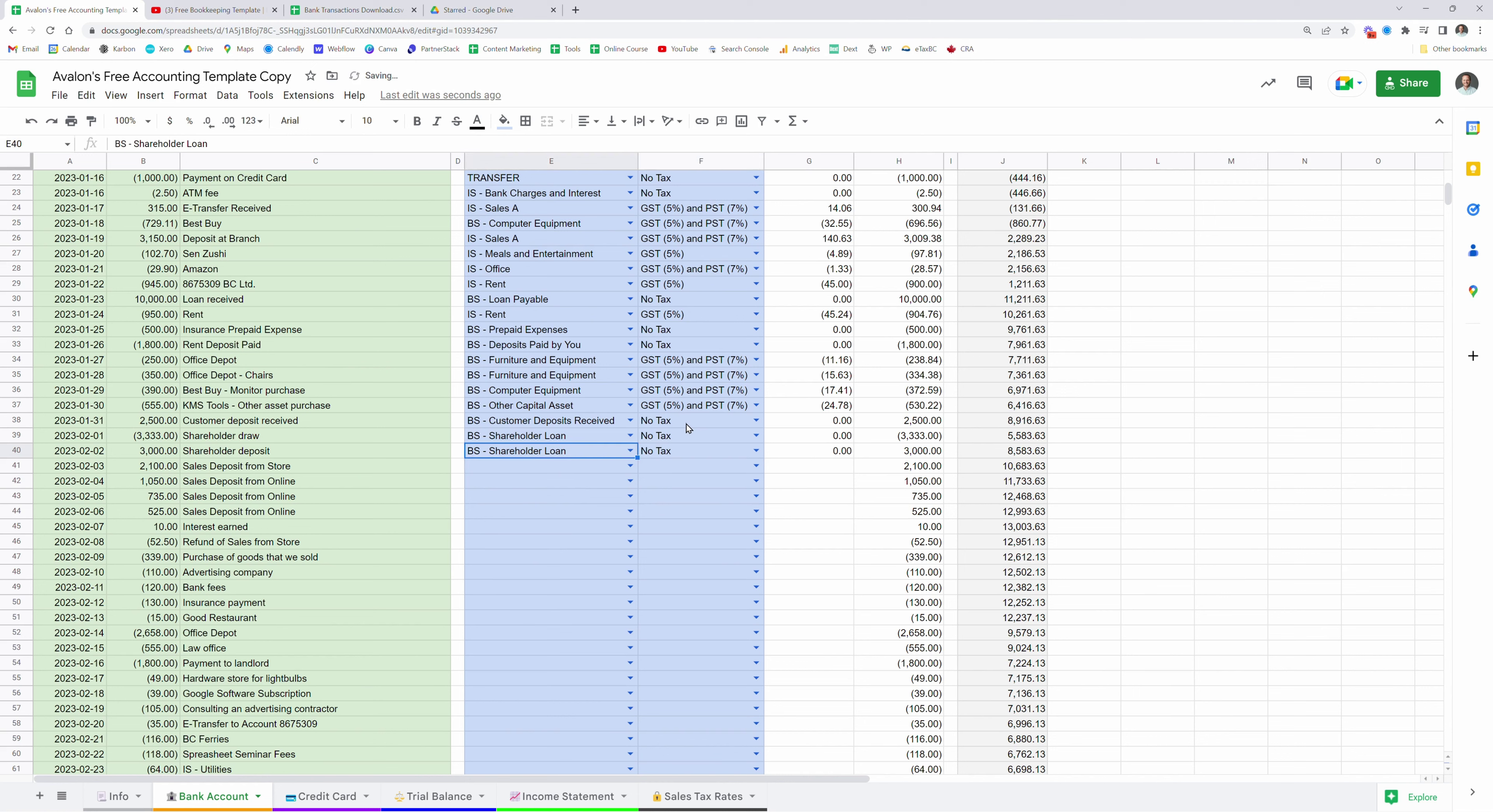
pyautogui.click(163, 435)
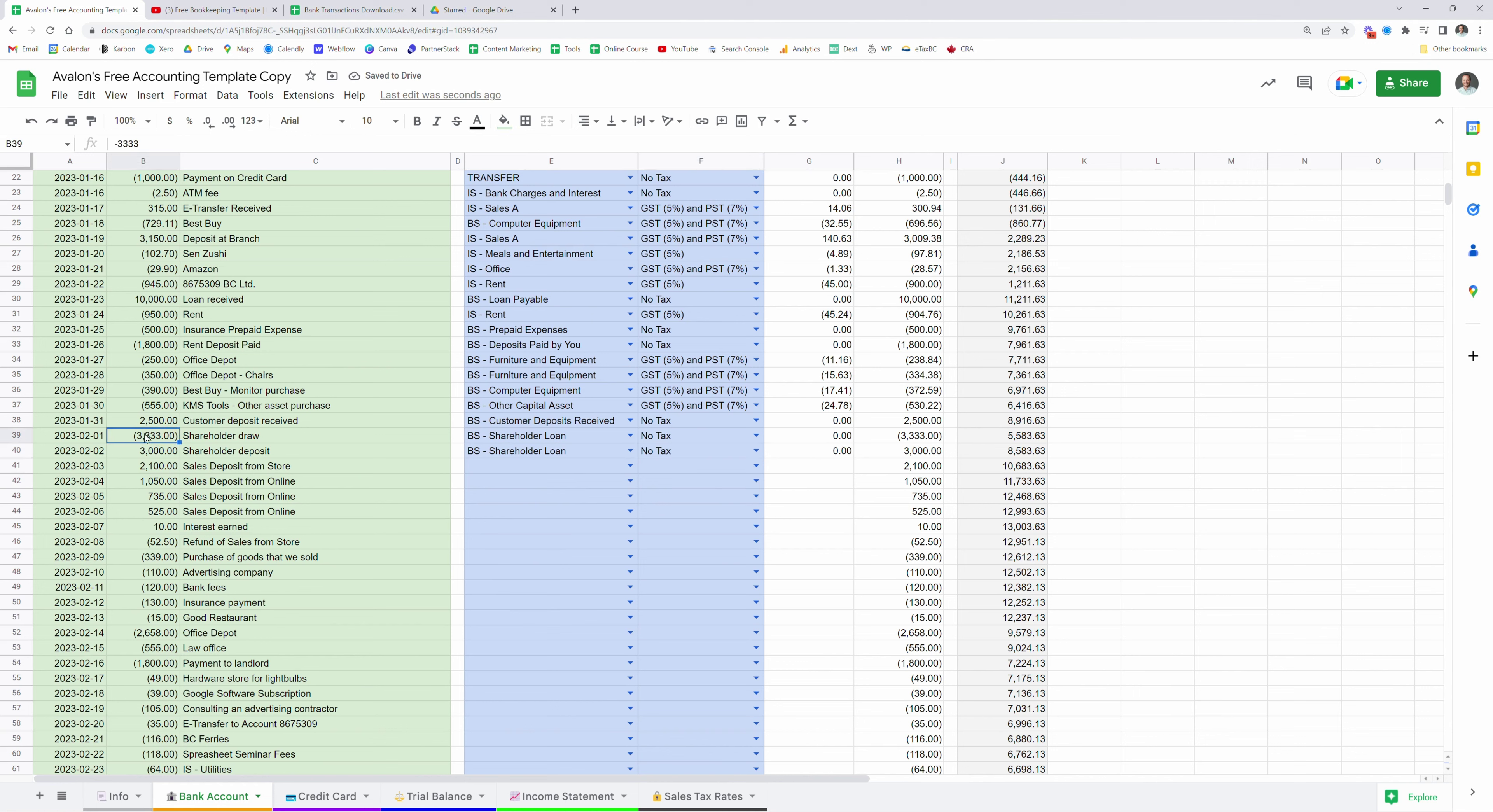
pyautogui.click(150, 456)
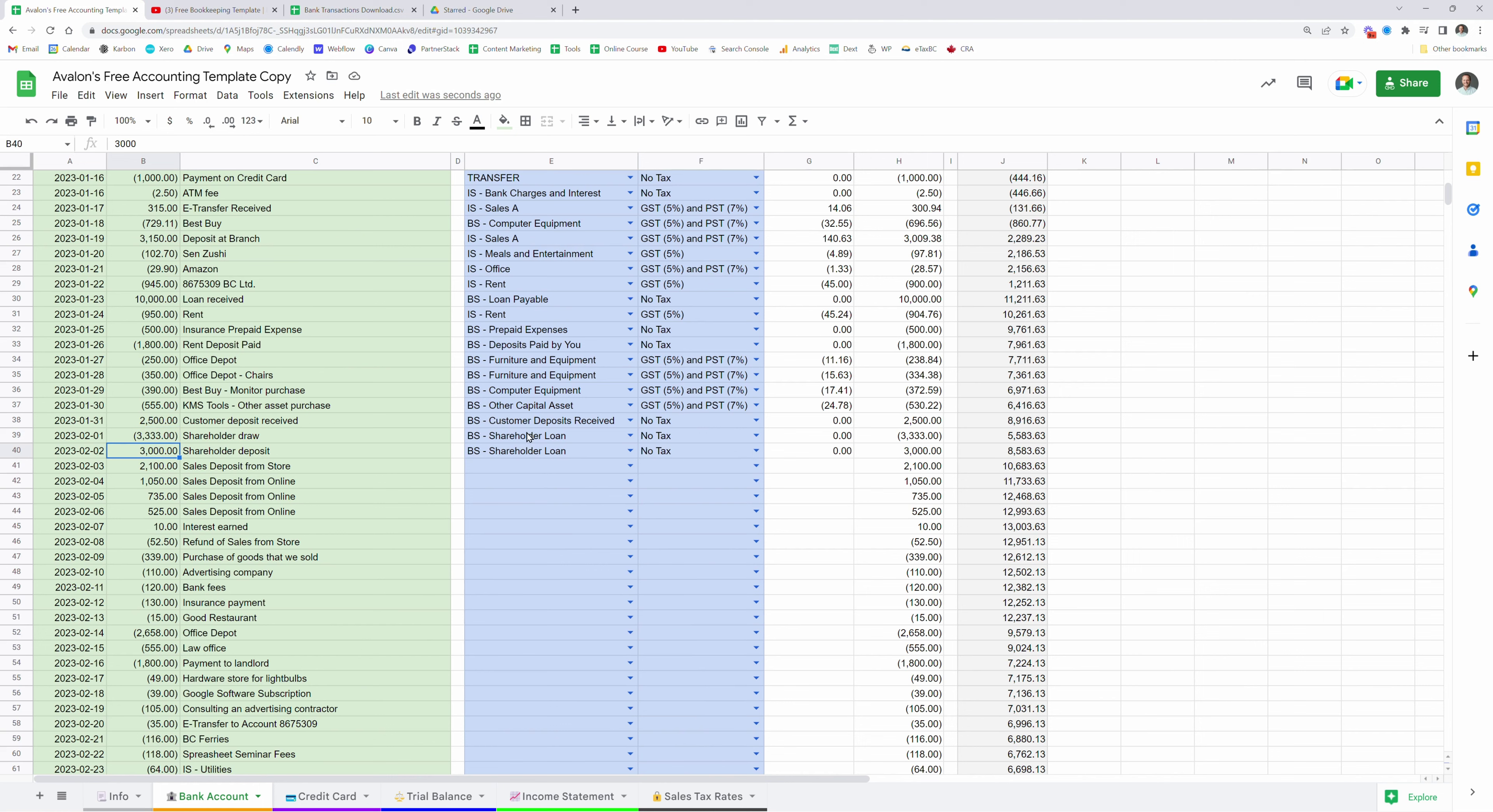
# - Categorize the Sales Deposit from Store in row 41 as IS - Sales A with GST (5%) and PST (7%)
pyautogui.click(528, 466)
pyautogui.write('sales')
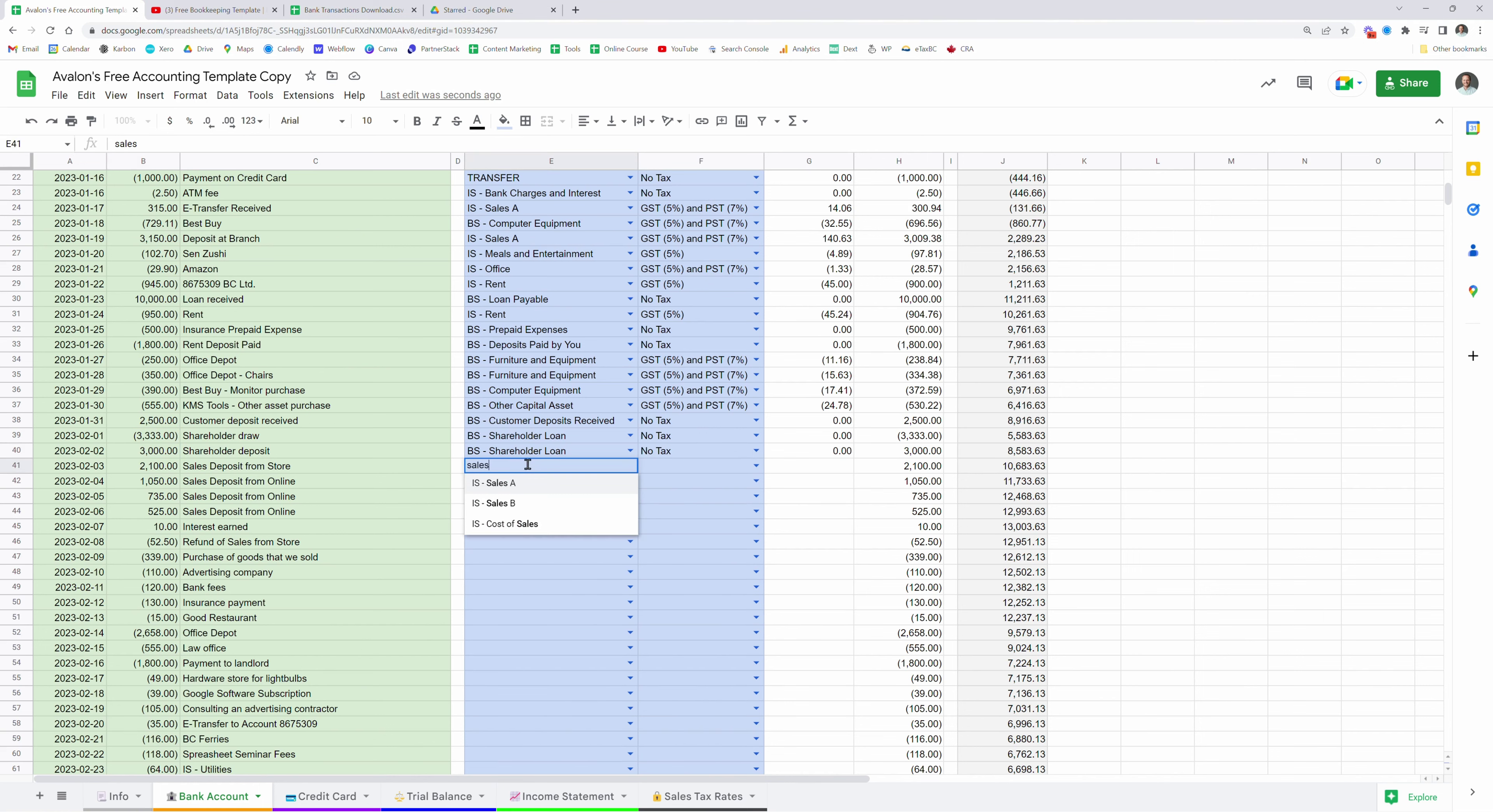
pyautogui.press('Tab')
pyautogui.write('gst')
pyautogui.press('Down')
pyautogui.press('Return')
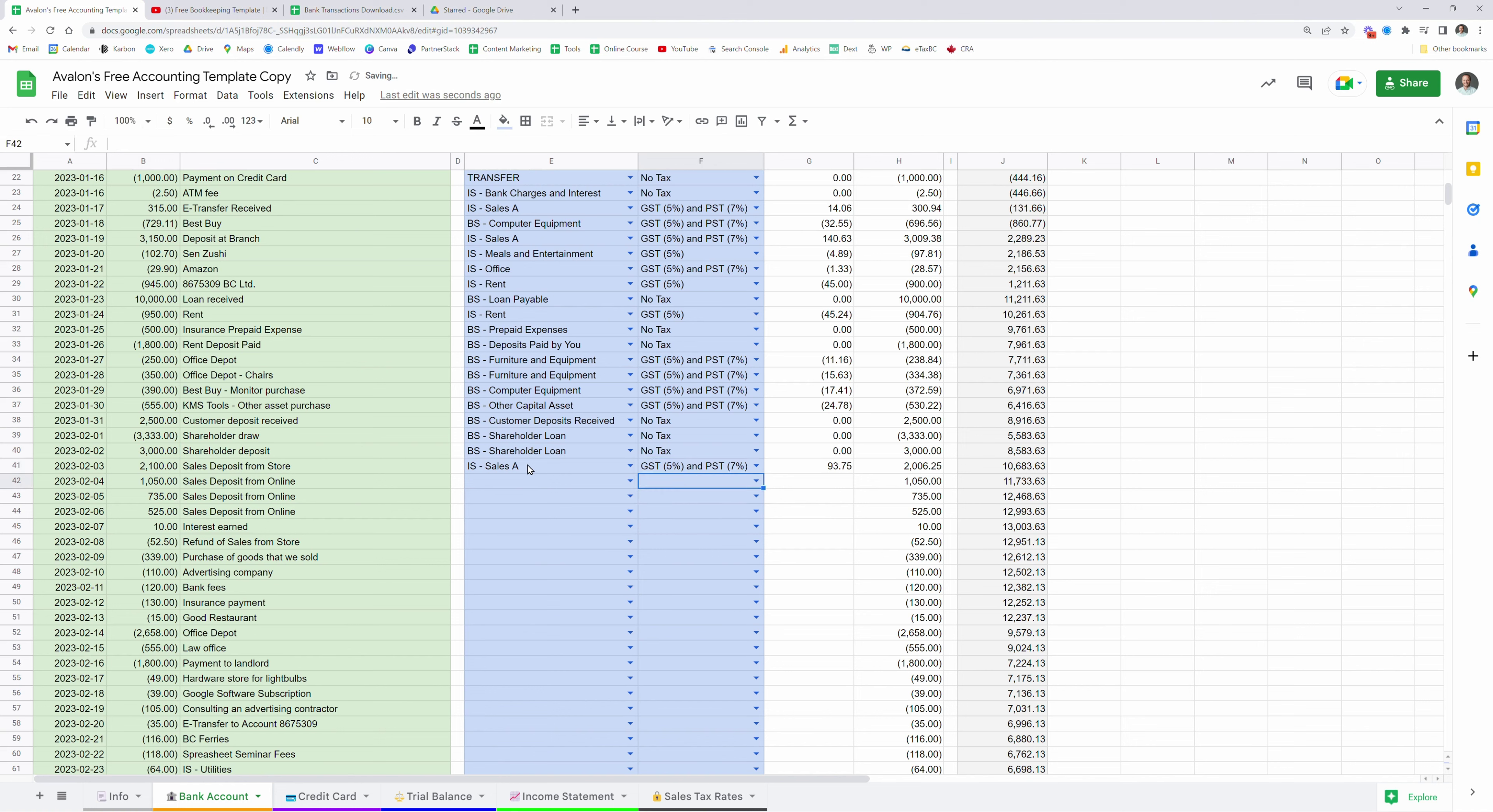
# - Categorize the Sales Deposit from Online in row 42 as IS - Sales B with GST (5%) and PST (7%)
pyautogui.write('sales')
pyautogui.press('Down')
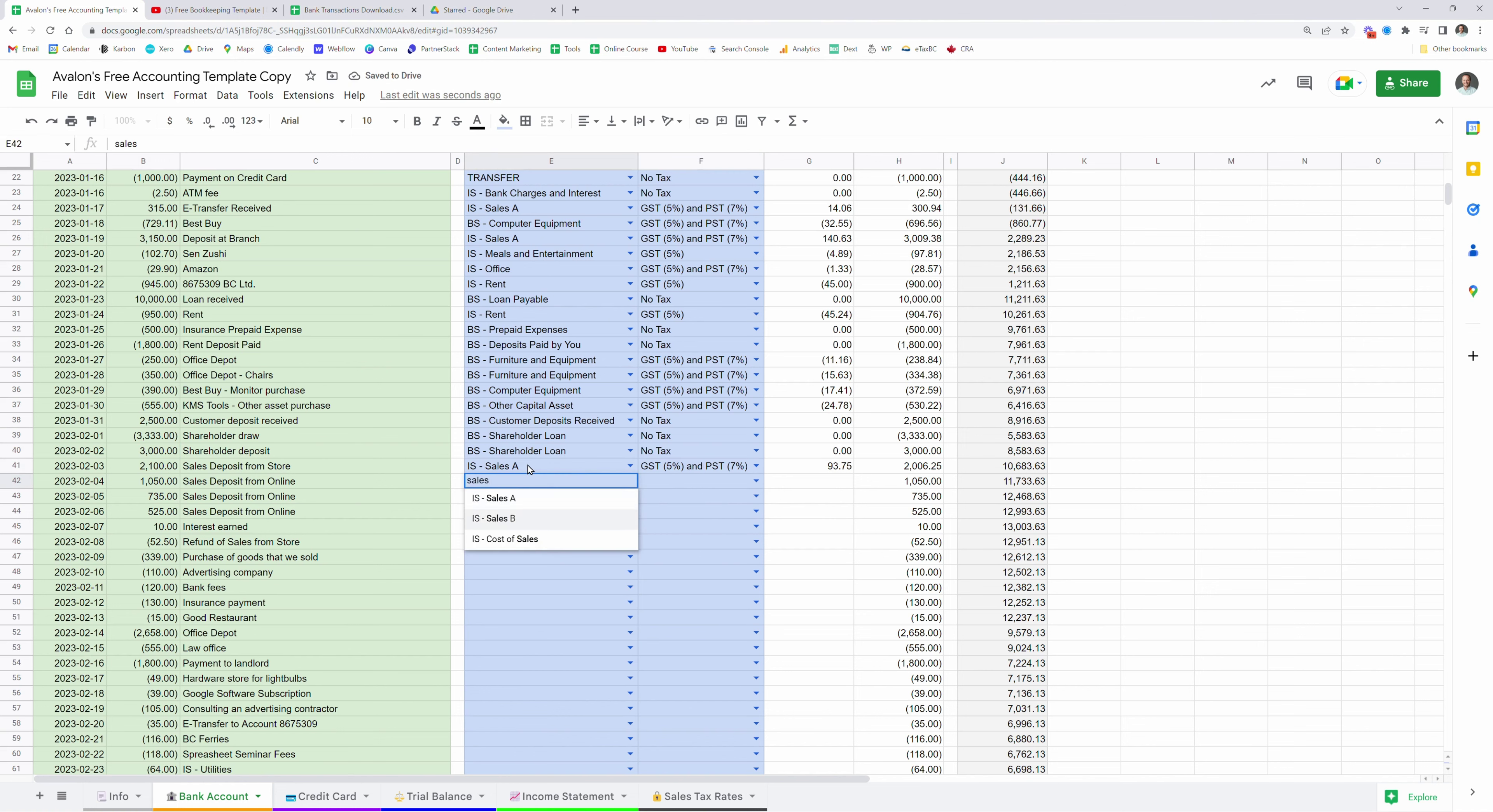
pyautogui.press('Return')
pyautogui.press('Right')
pyautogui.press('Up')
pyautogui.press('Left')
pyautogui.press('Down')
# - Copy row 42's transaction type and sales tax to the Sales Deposit from Online entries in rows 43 and 44
pyautogui.hotkey('shift', 'Right')
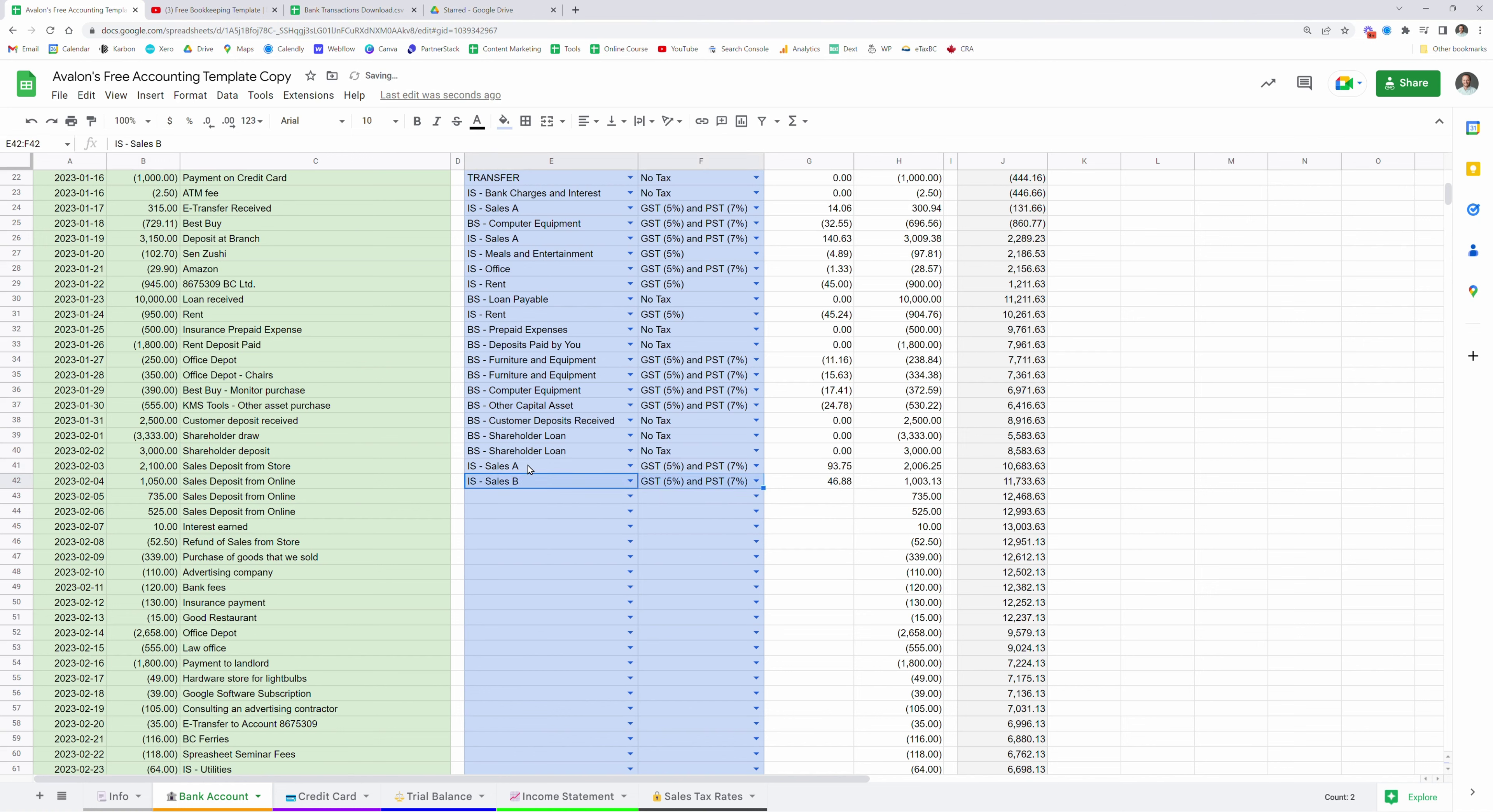
pyautogui.hotkey('ctrl', 'v')
pyautogui.press('Down')
pyautogui.hotkey('ctrl', 'v')
pyautogui.press('Down')
pyautogui.hotkey('ctrl', 'v')
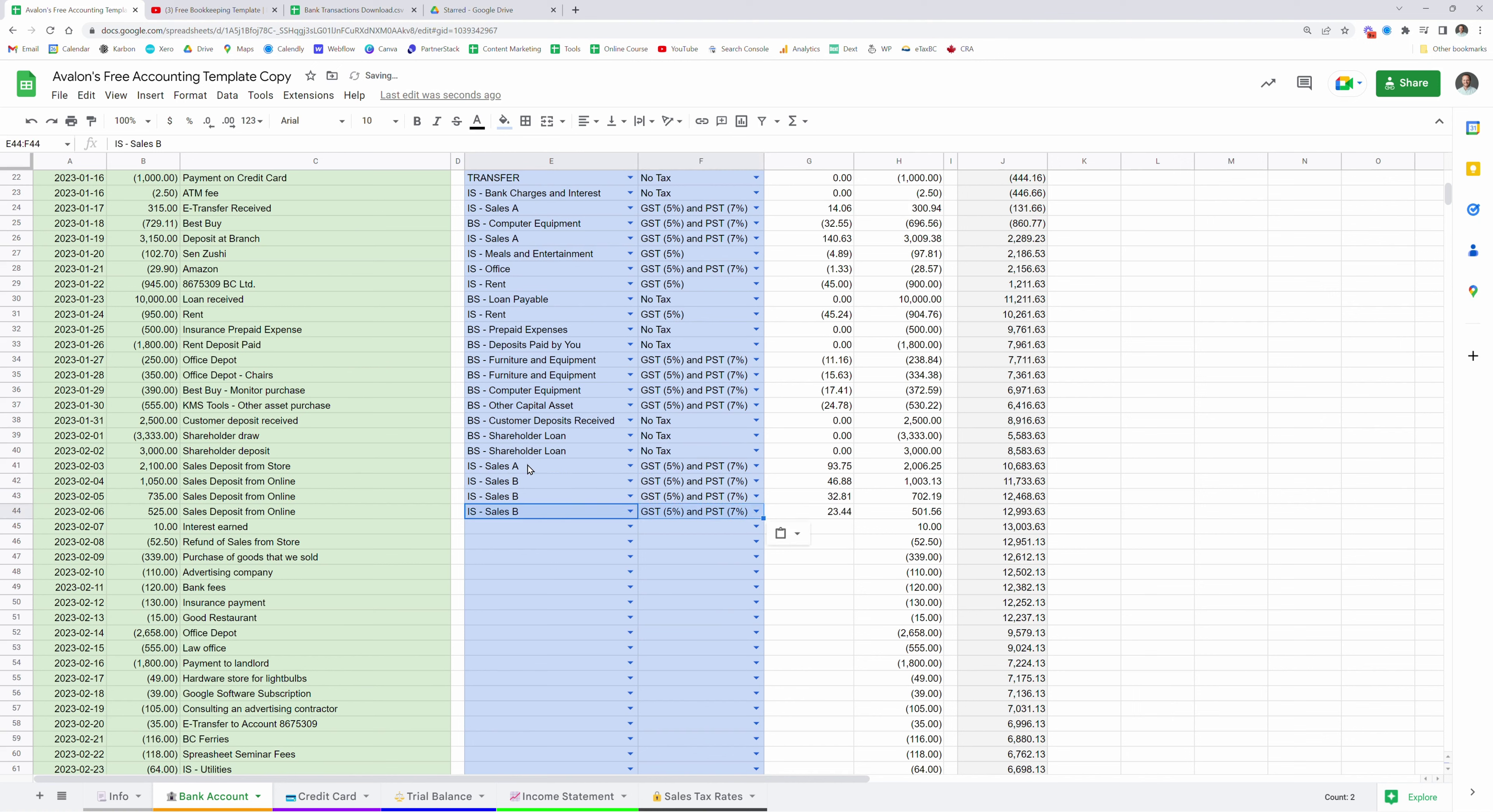
# - Categorize the Interest earned in row 45 as IS - Interest Income with No Tax
pyautogui.press('Down')
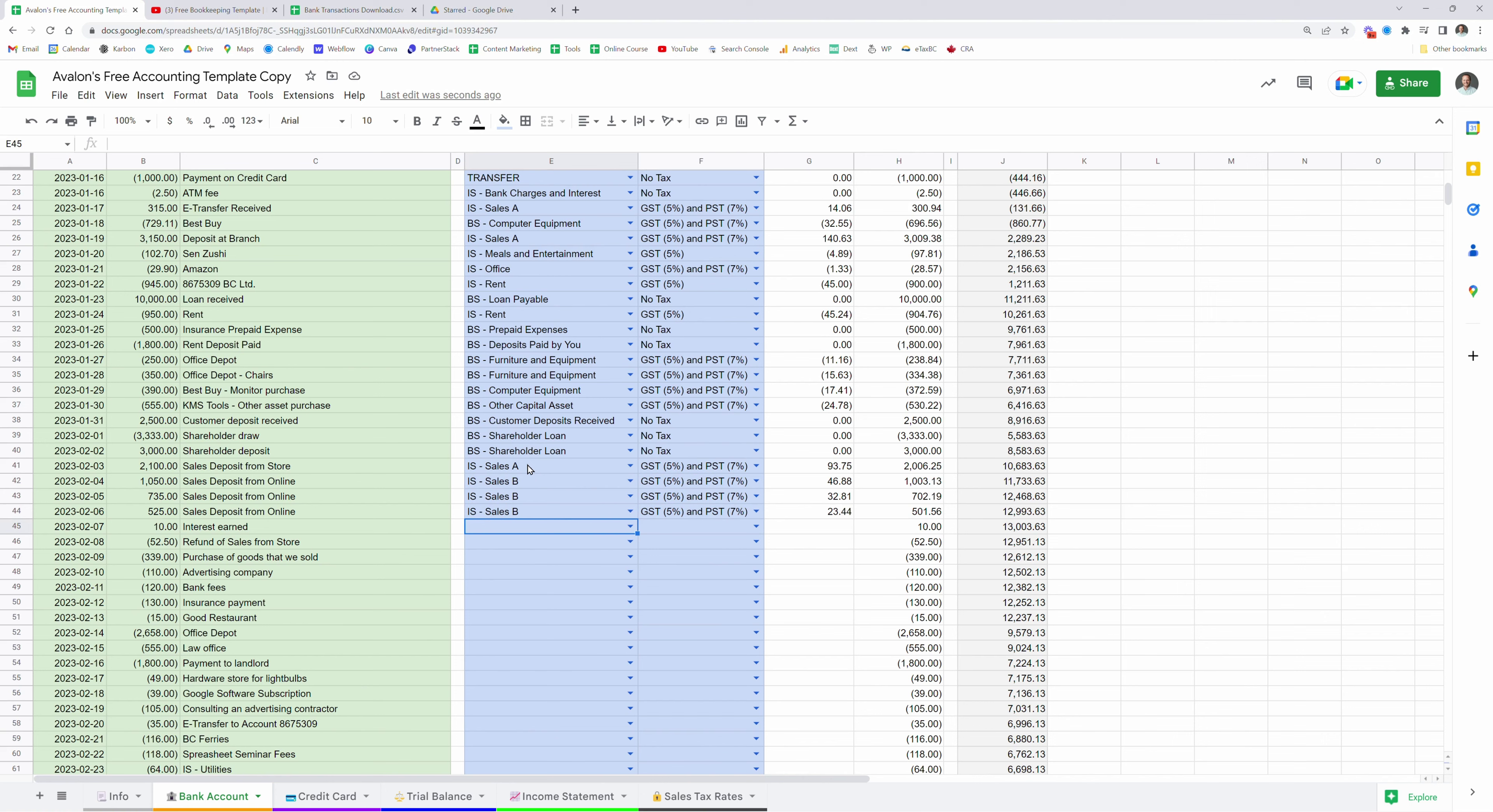
pyautogui.write('inter')
pyautogui.click(553, 545)
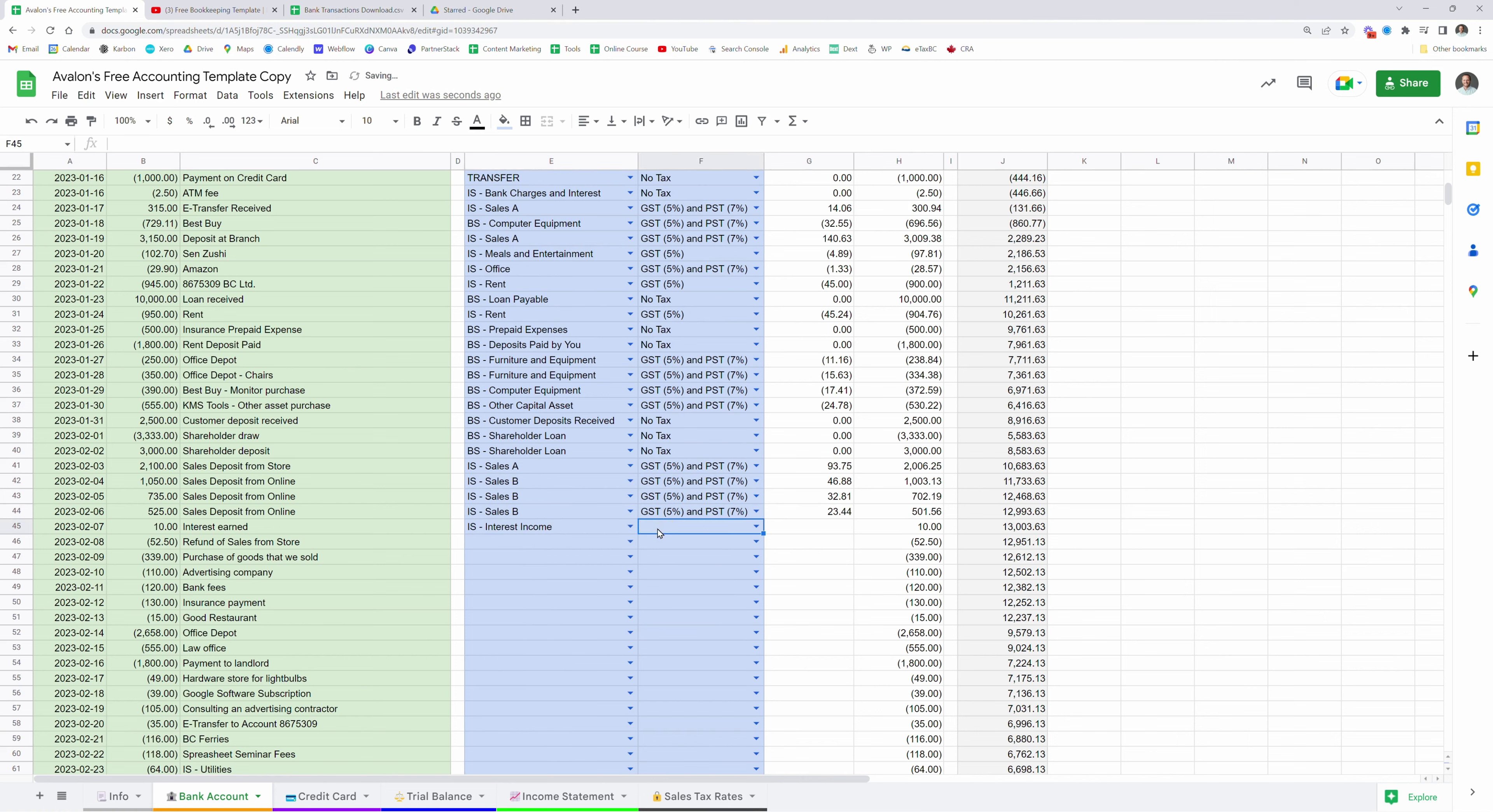
pyautogui.doubleClick(658, 528)
pyautogui.write('no')
pyautogui.press('Return')
# - Look up transaction types matching "re" for the Refund of Sales from Store in row 46
pyautogui.click(602, 545)
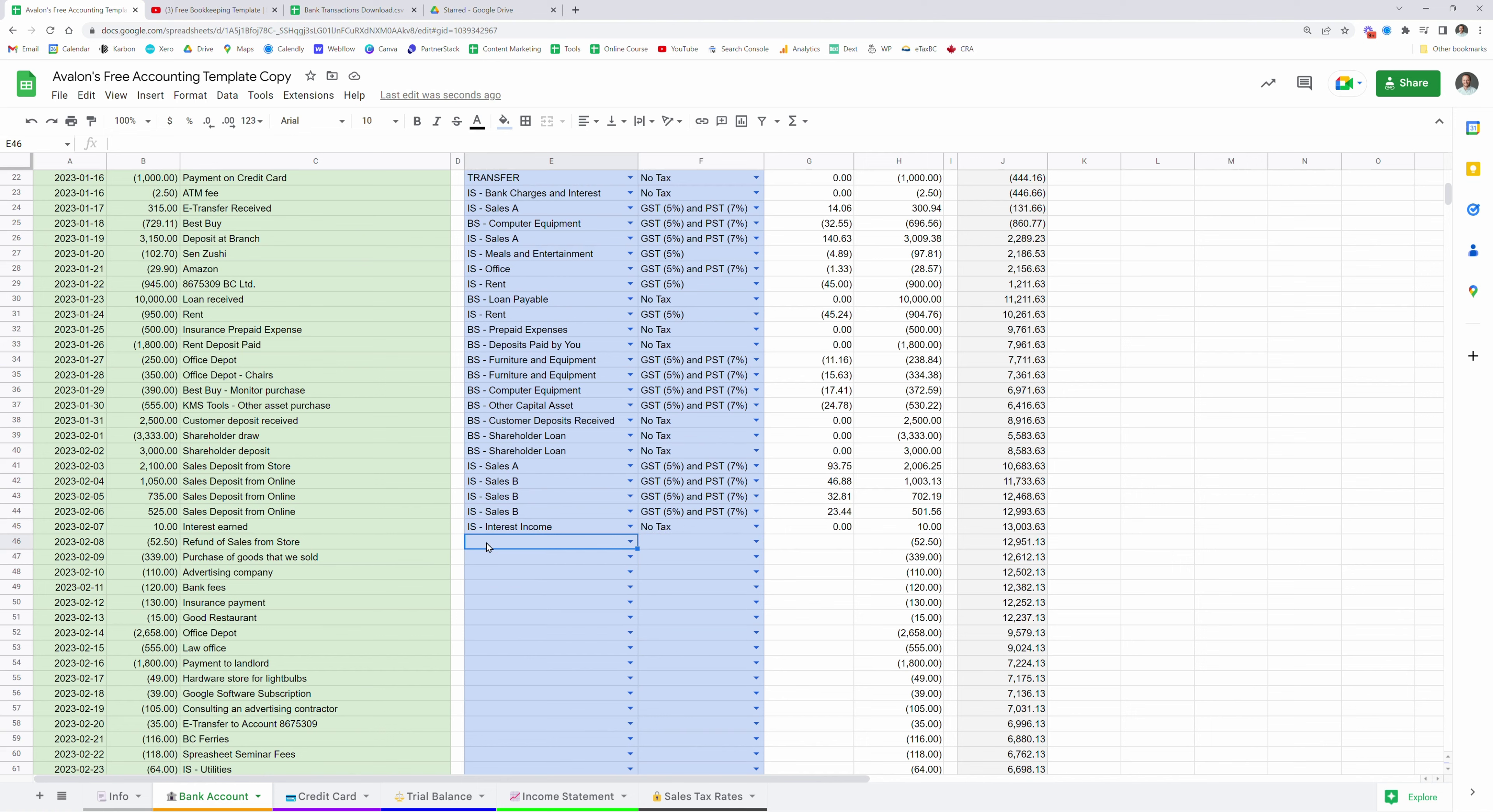
pyautogui.write('re')
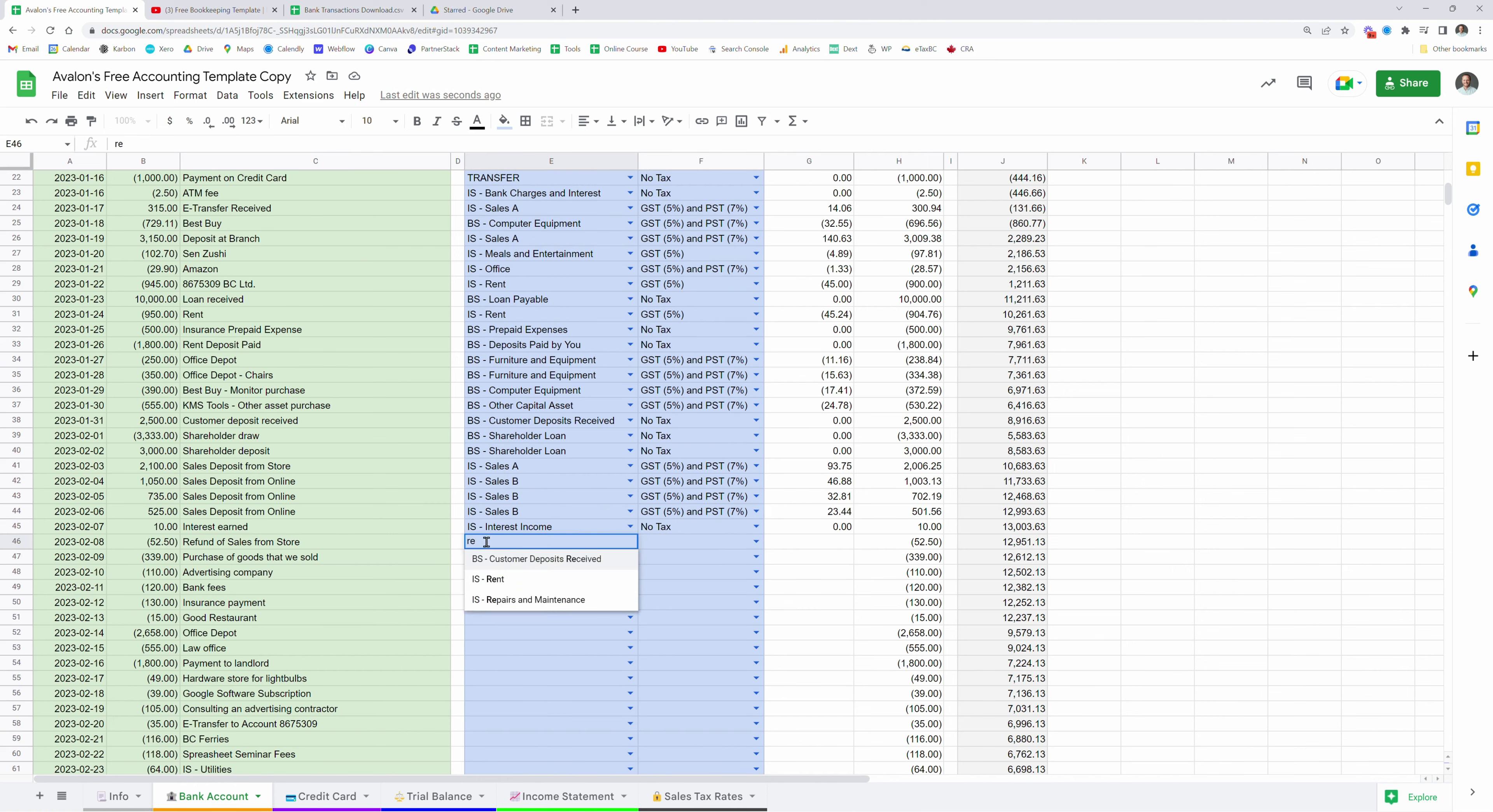
# - Categorize the Refund of Sales from Store transaction in row 46 as IS - Sales A with GST (5%) and PST (7%)
pyautogui.press('BackSpace')
pyautogui.press('BackSpace')
pyautogui.write('sales')
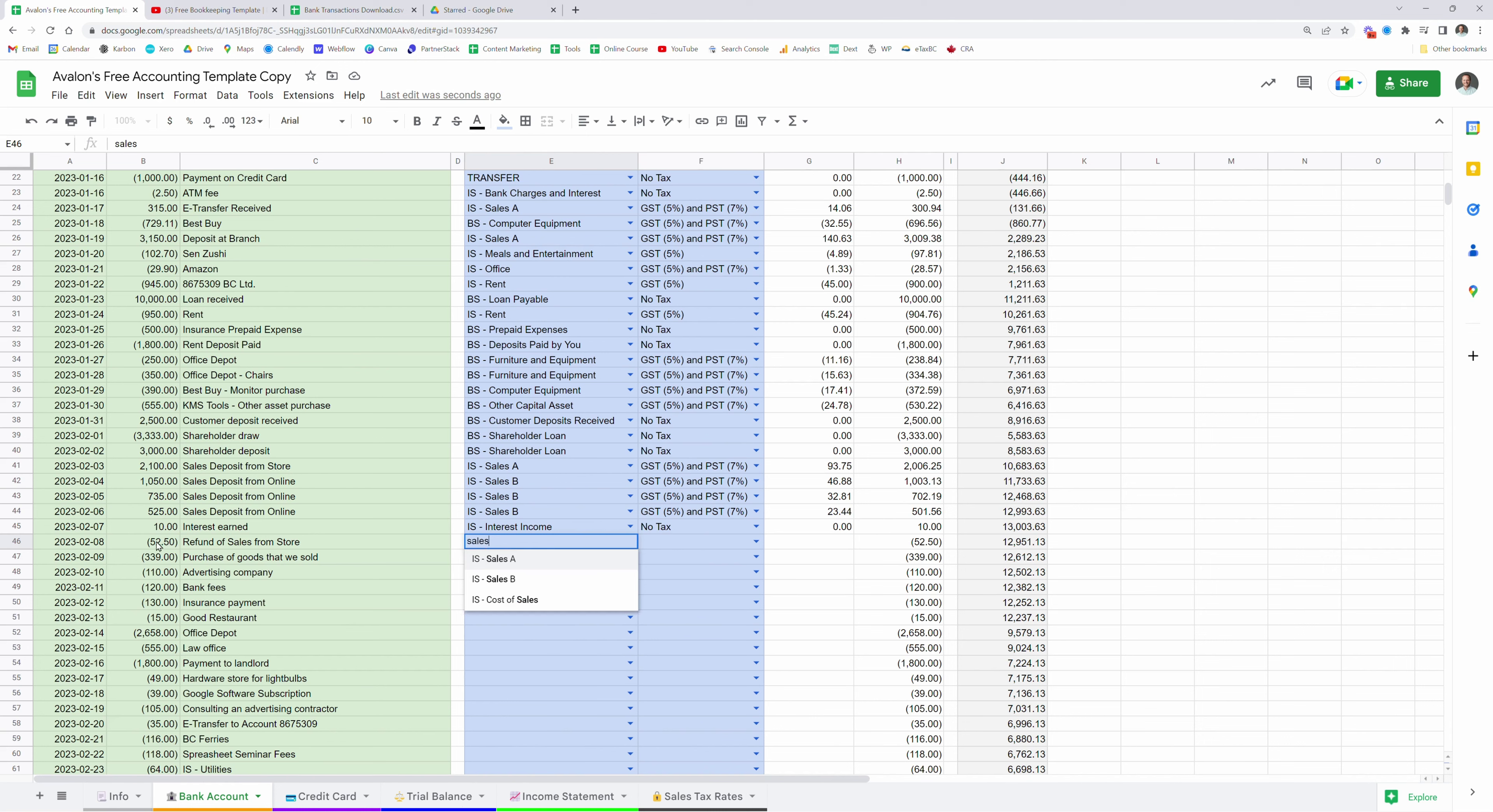
pyautogui.click(510, 559)
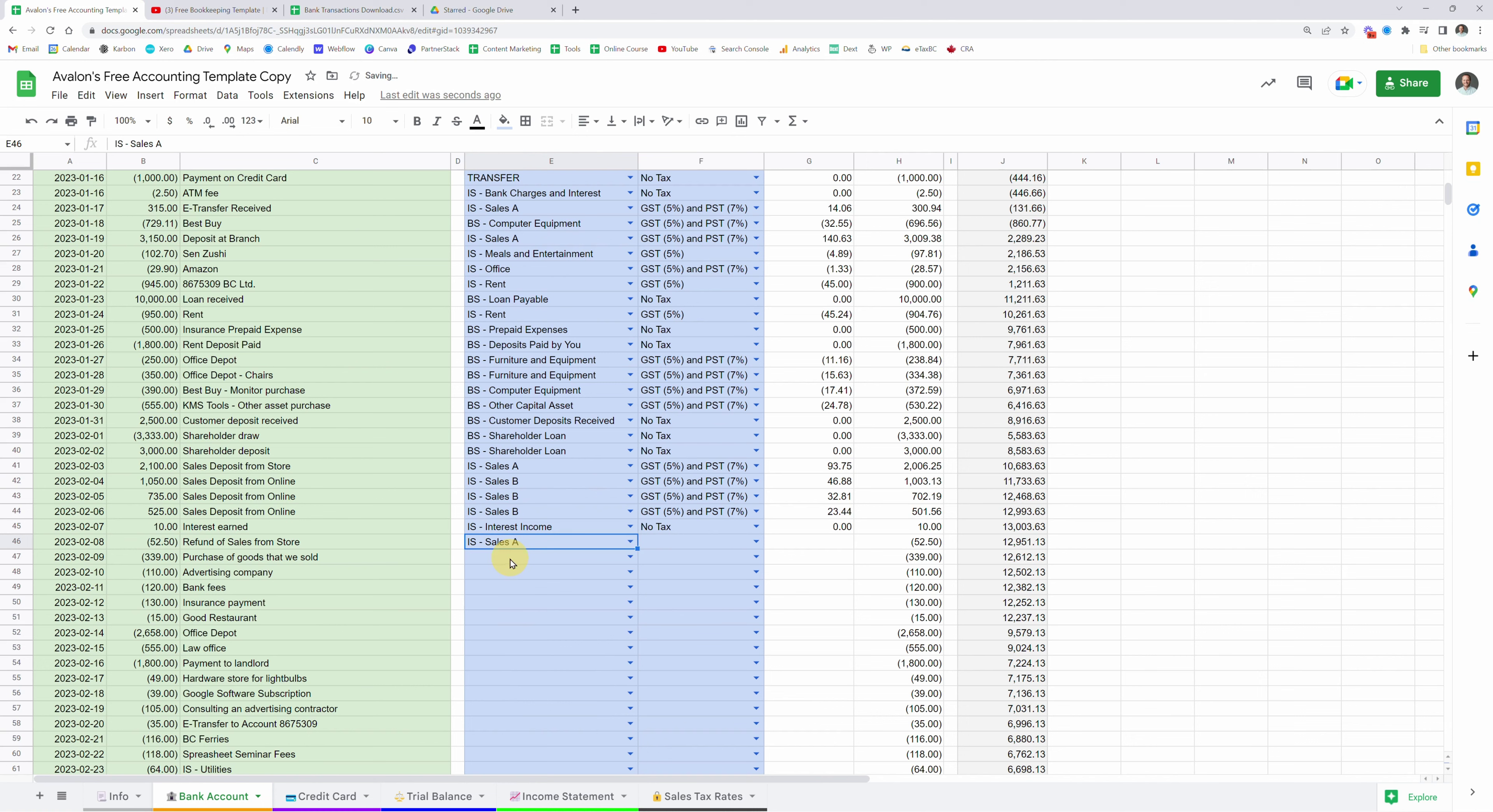
pyautogui.click(666, 542)
pyautogui.write('gst')
pyautogui.click(672, 578)
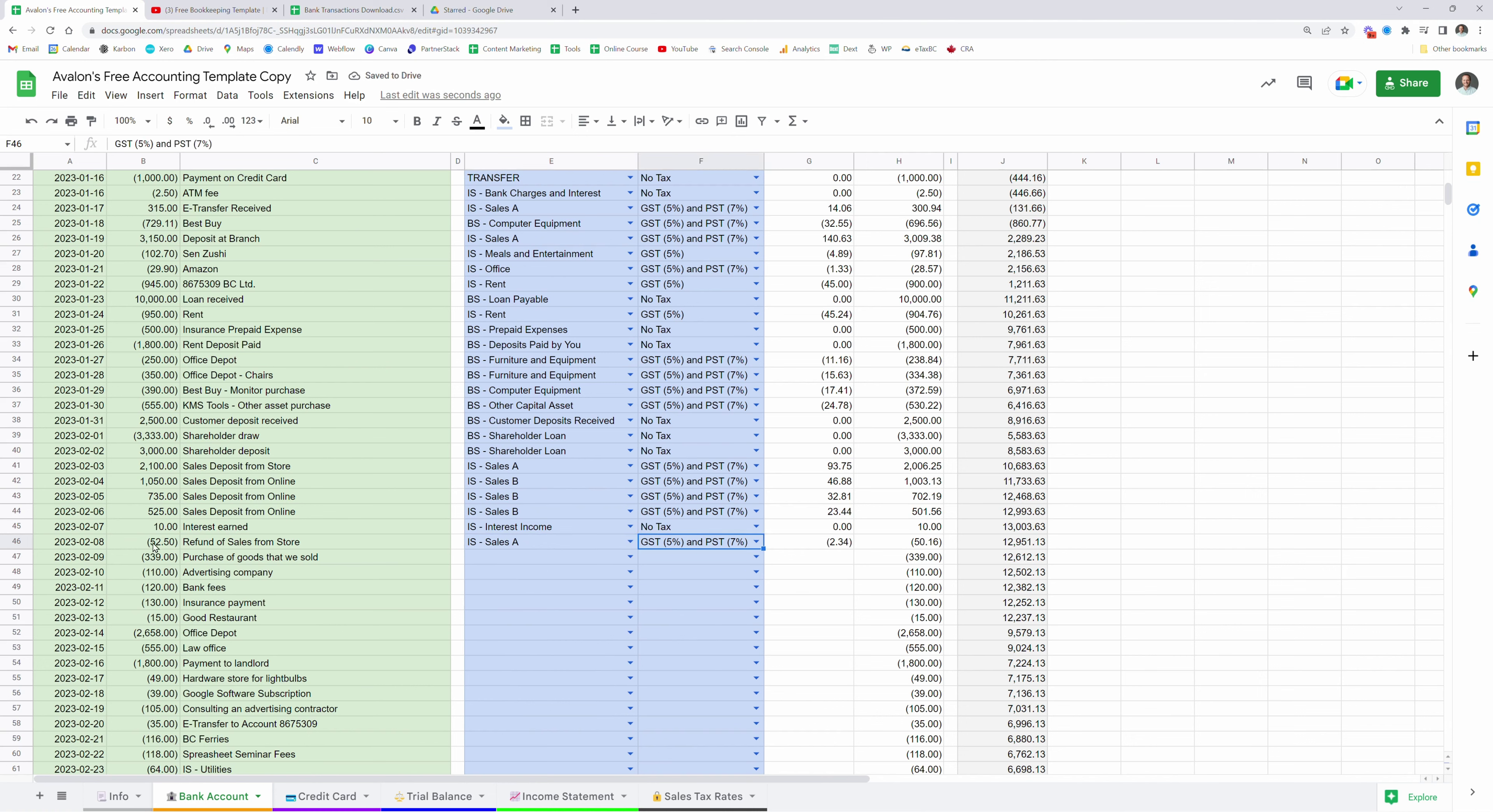
# - Categorize the Purchase of goods that we sold transaction in row 47 as IS - Cost of Sales with GST (5%)
pyautogui.click(490, 556)
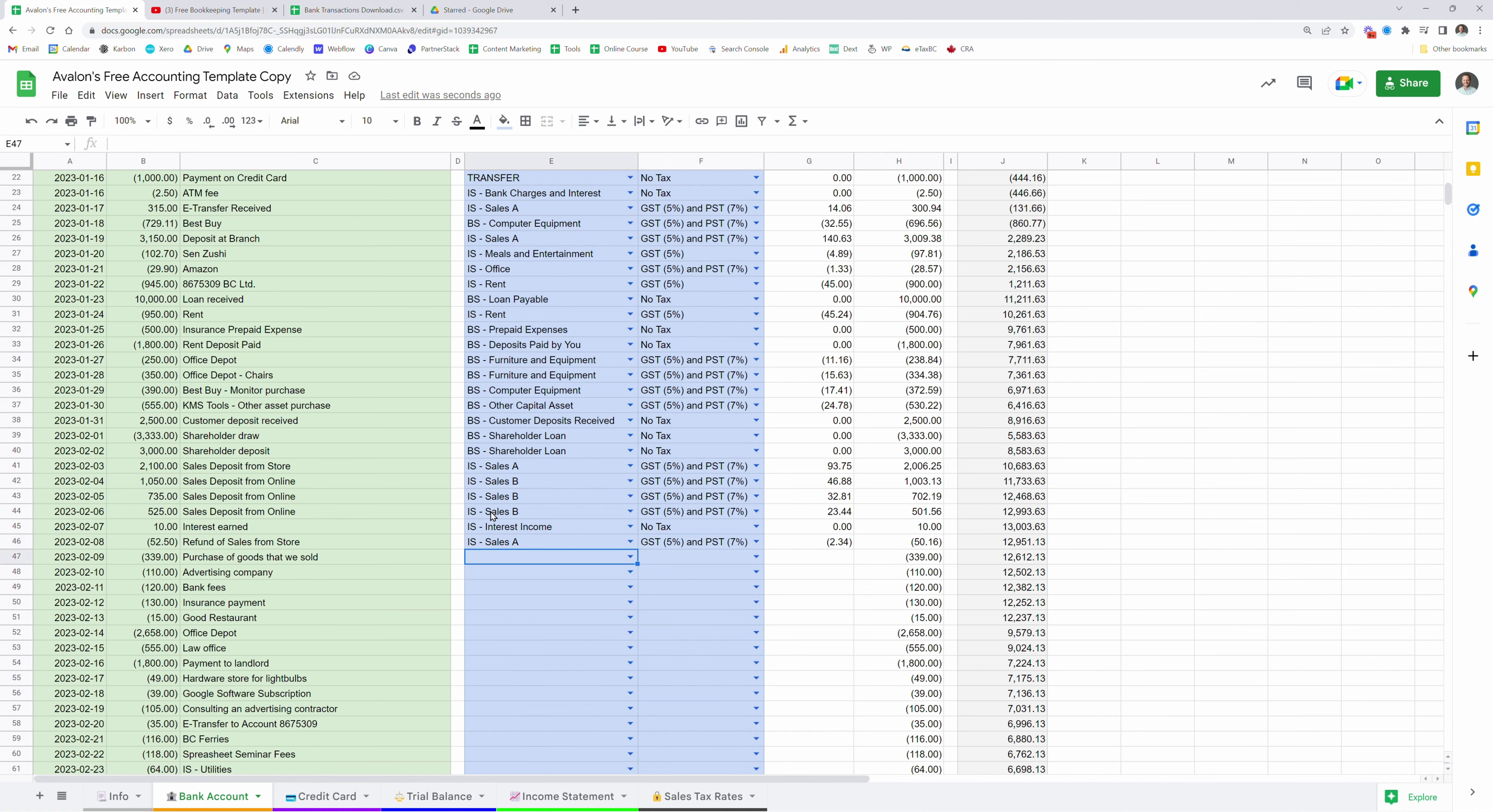
pyautogui.write('cos')
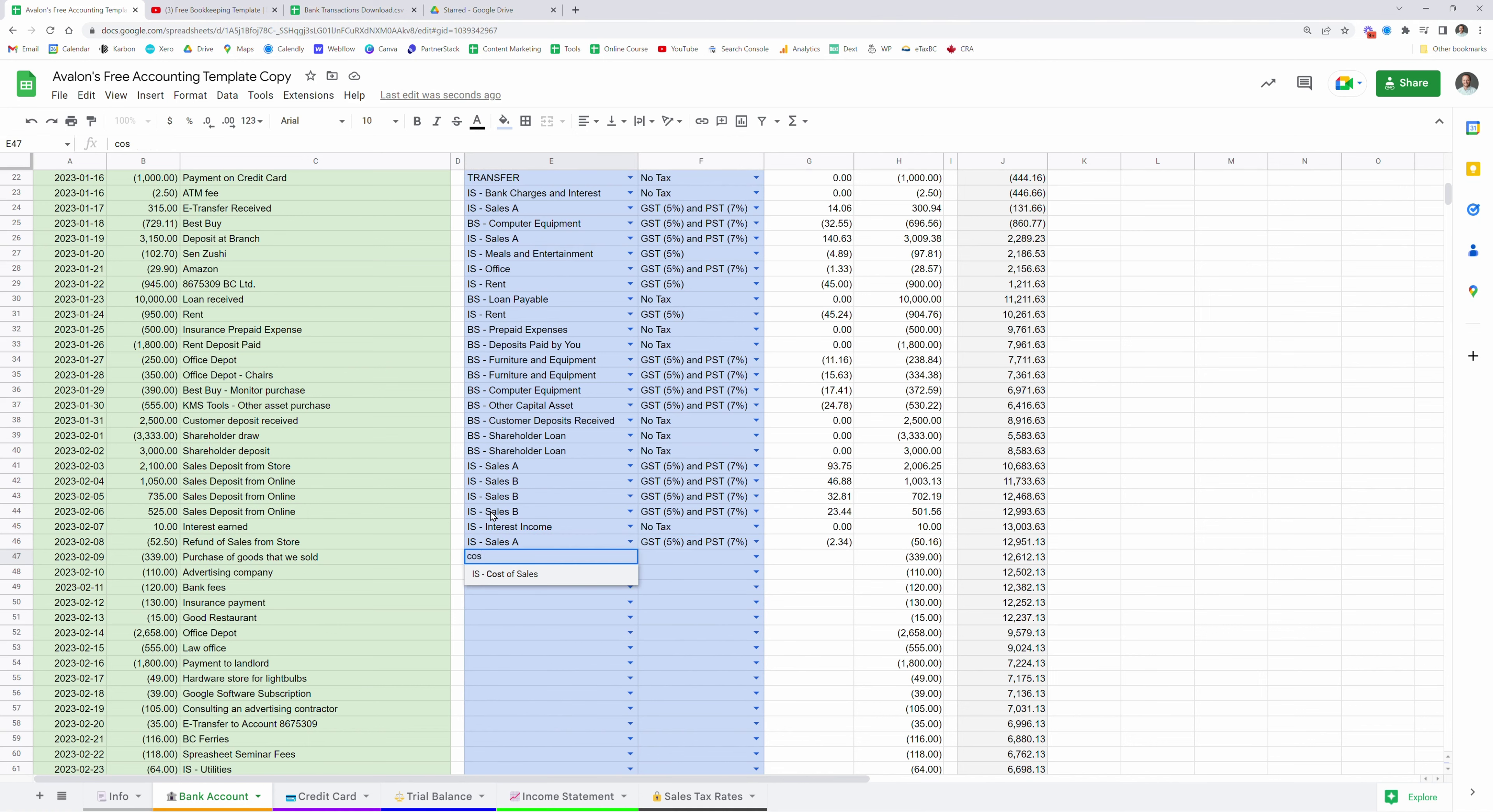
pyautogui.click(529, 576)
pyautogui.click(678, 558)
pyautogui.write('gst')
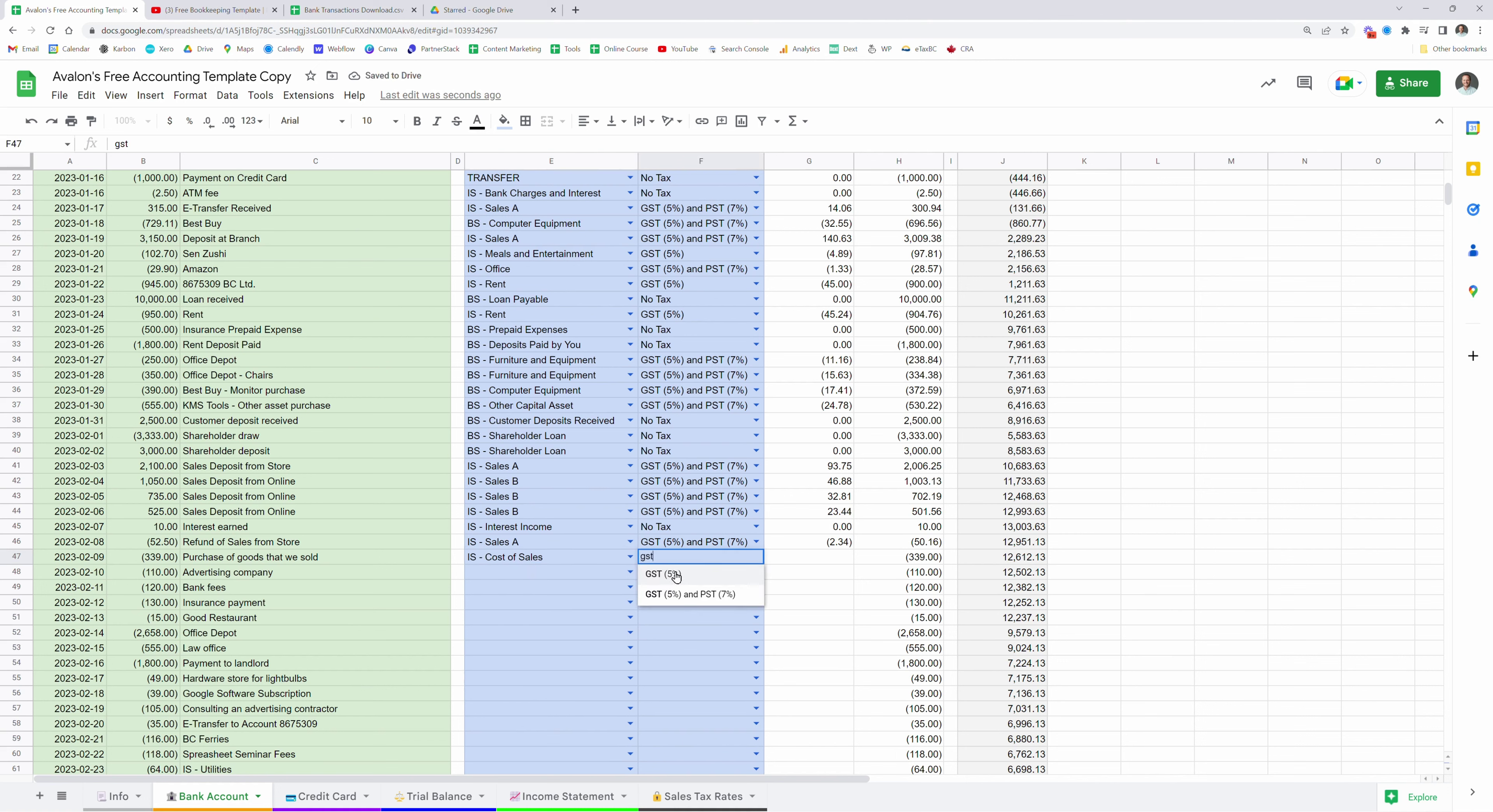
pyautogui.click(670, 574)
# - Categorize the Advertising company transaction in row 48 as IS - Advertising with GST (5%)
pyautogui.click(571, 571)
pyautogui.write('adver')
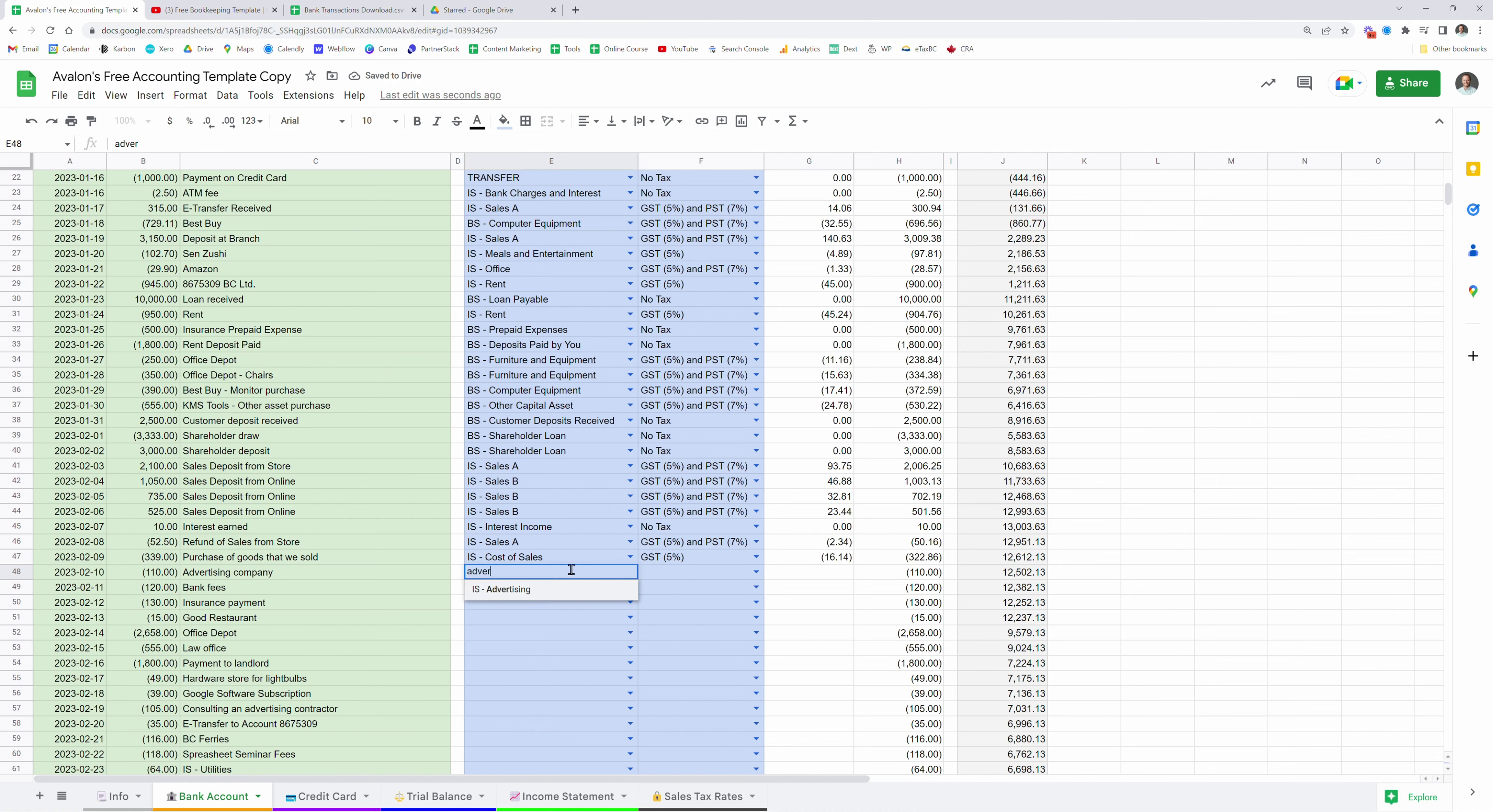
pyautogui.click(570, 584)
pyautogui.click(685, 572)
pyautogui.write('gst')
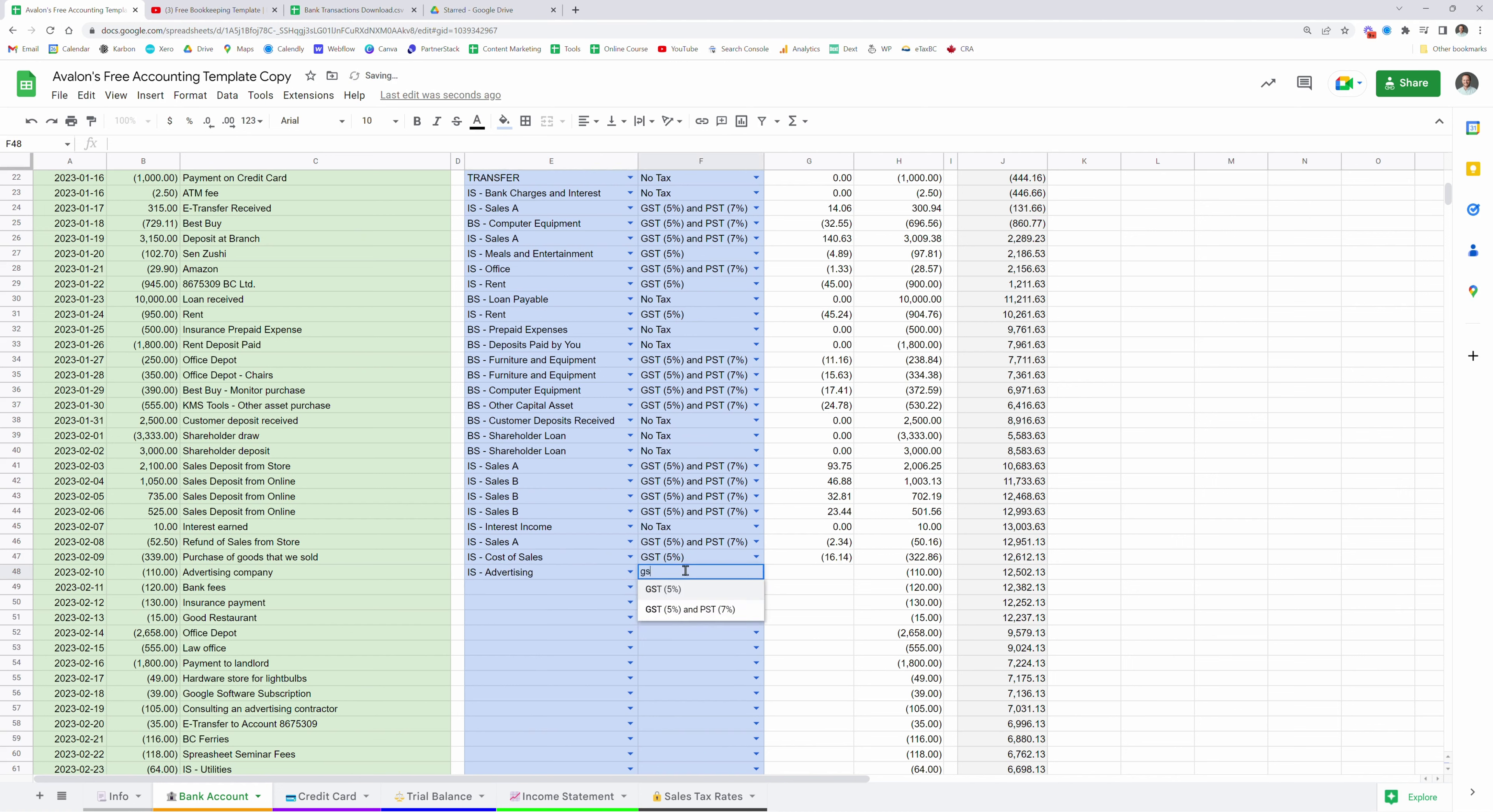
pyautogui.click(686, 592)
# - Categorize Bank fees as IS - Bank Charges and Interest and Insurance payment as IS - Insurance, both with No Tax
pyautogui.click(546, 586)
pyautogui.write('bank')
pyautogui.press('Return')
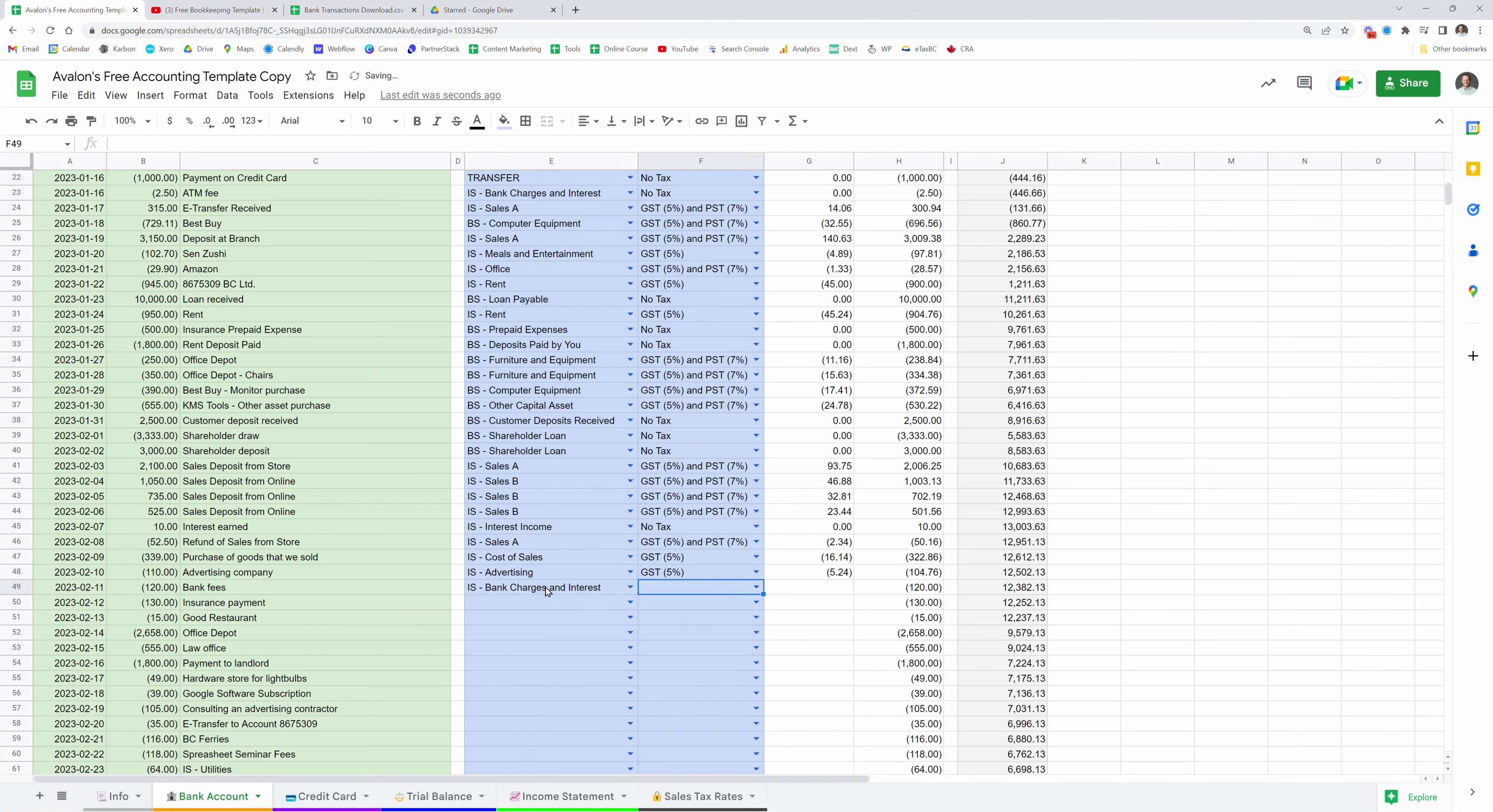
pyautogui.write('insu')
pyautogui.press('Return')
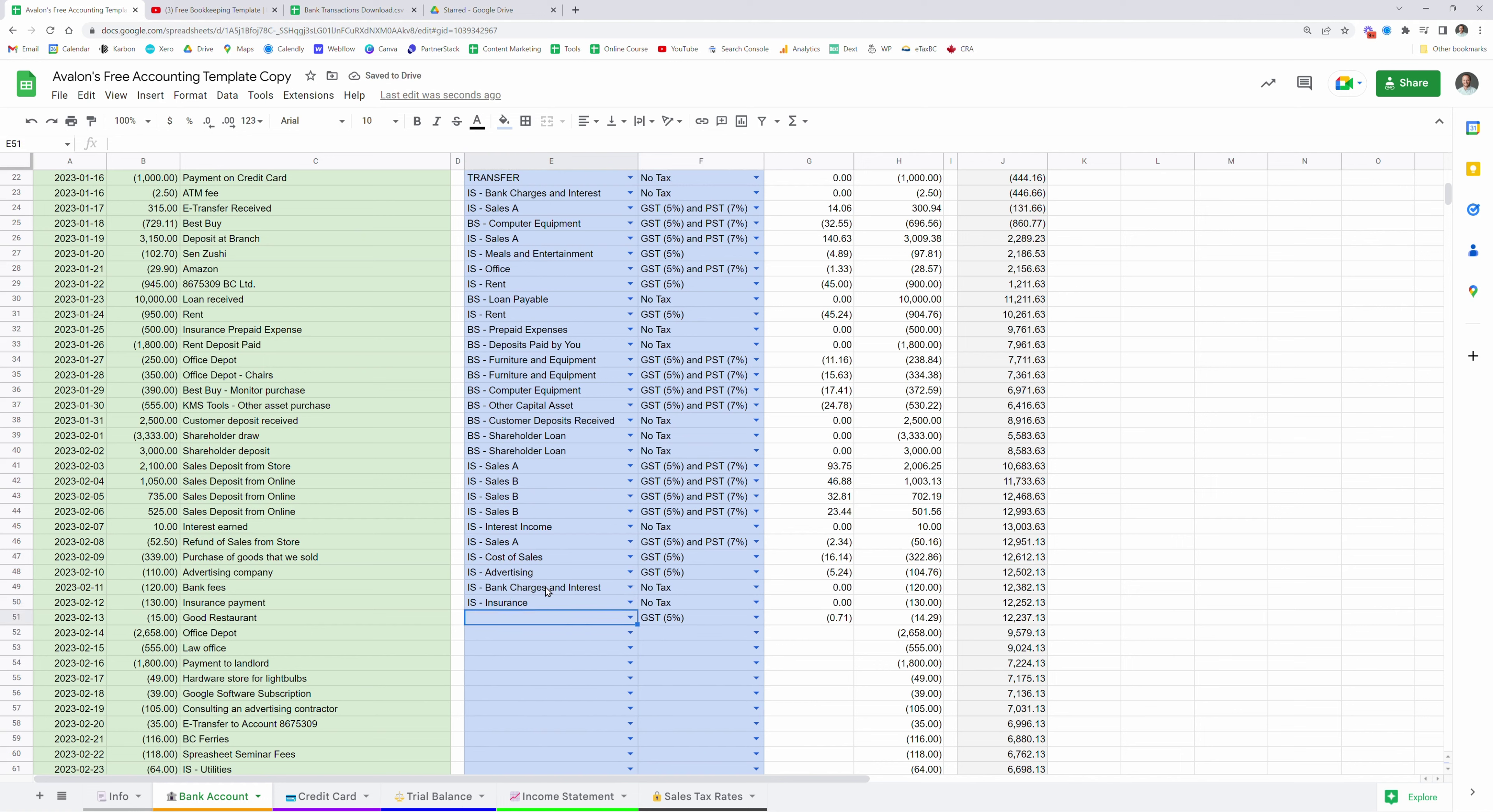
# - Categorize the Good Restaurant transaction in row 51 as IS - Meals and Entertainment
pyautogui.write('meal')
pyautogui.press('Tab')
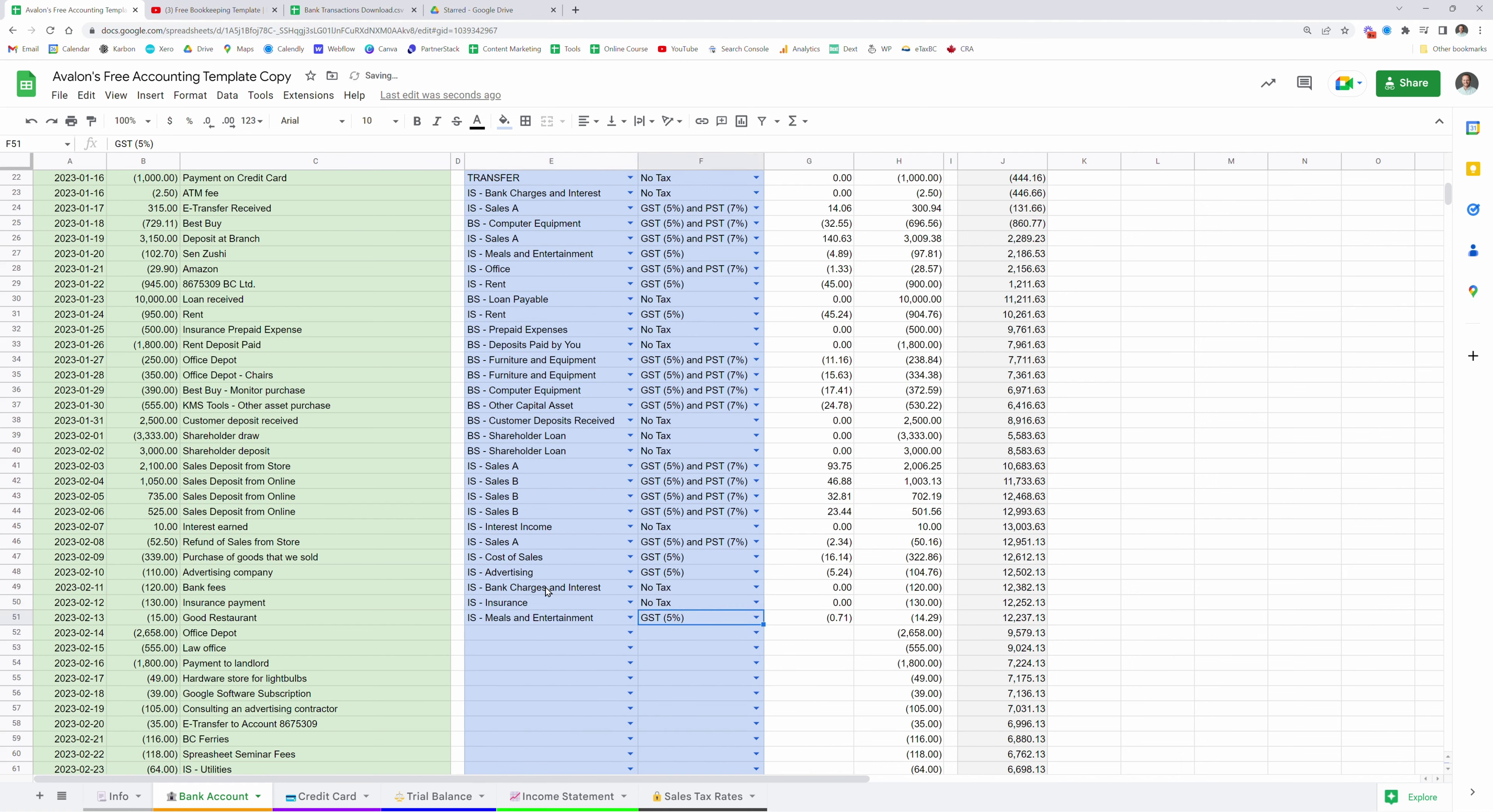
pyautogui.press('Return')
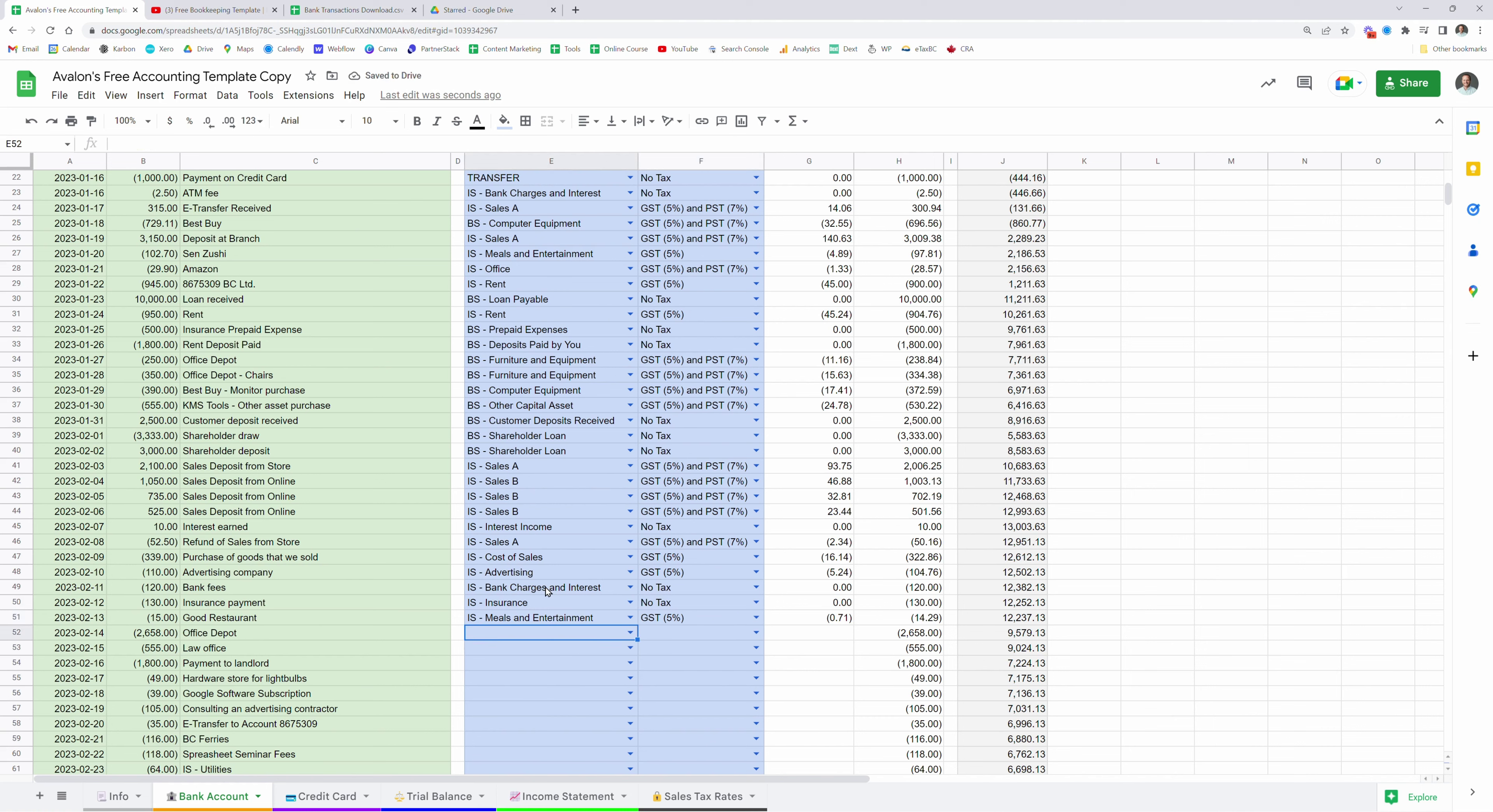
# - Categorize the Office Depot transaction in row 52 as BS - Furniture and Equipment with GST (5%) and PST (7%)
pyautogui.write('furn')
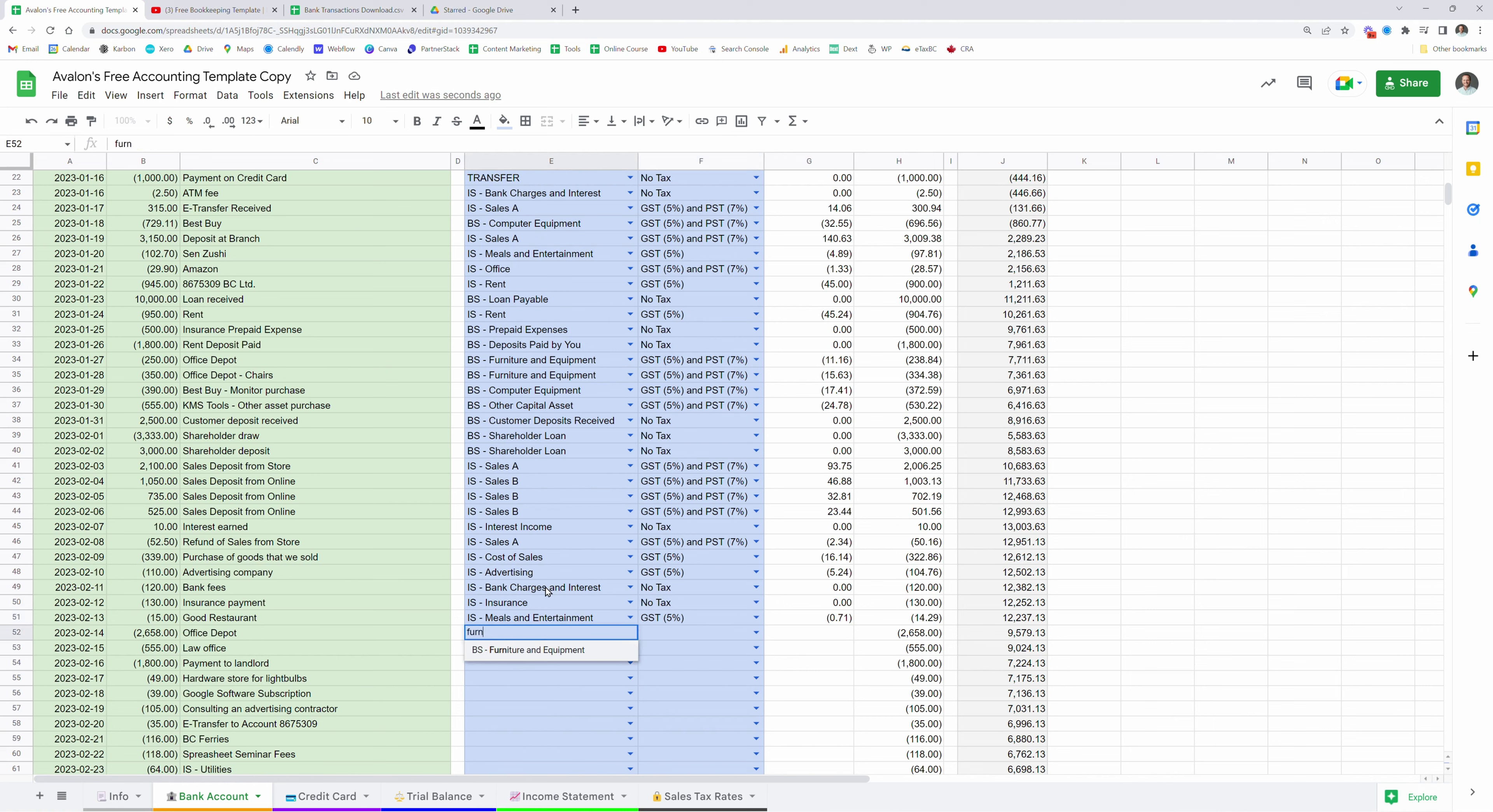
pyautogui.press('Tab')
pyautogui.write('pst')
pyautogui.press('Return')
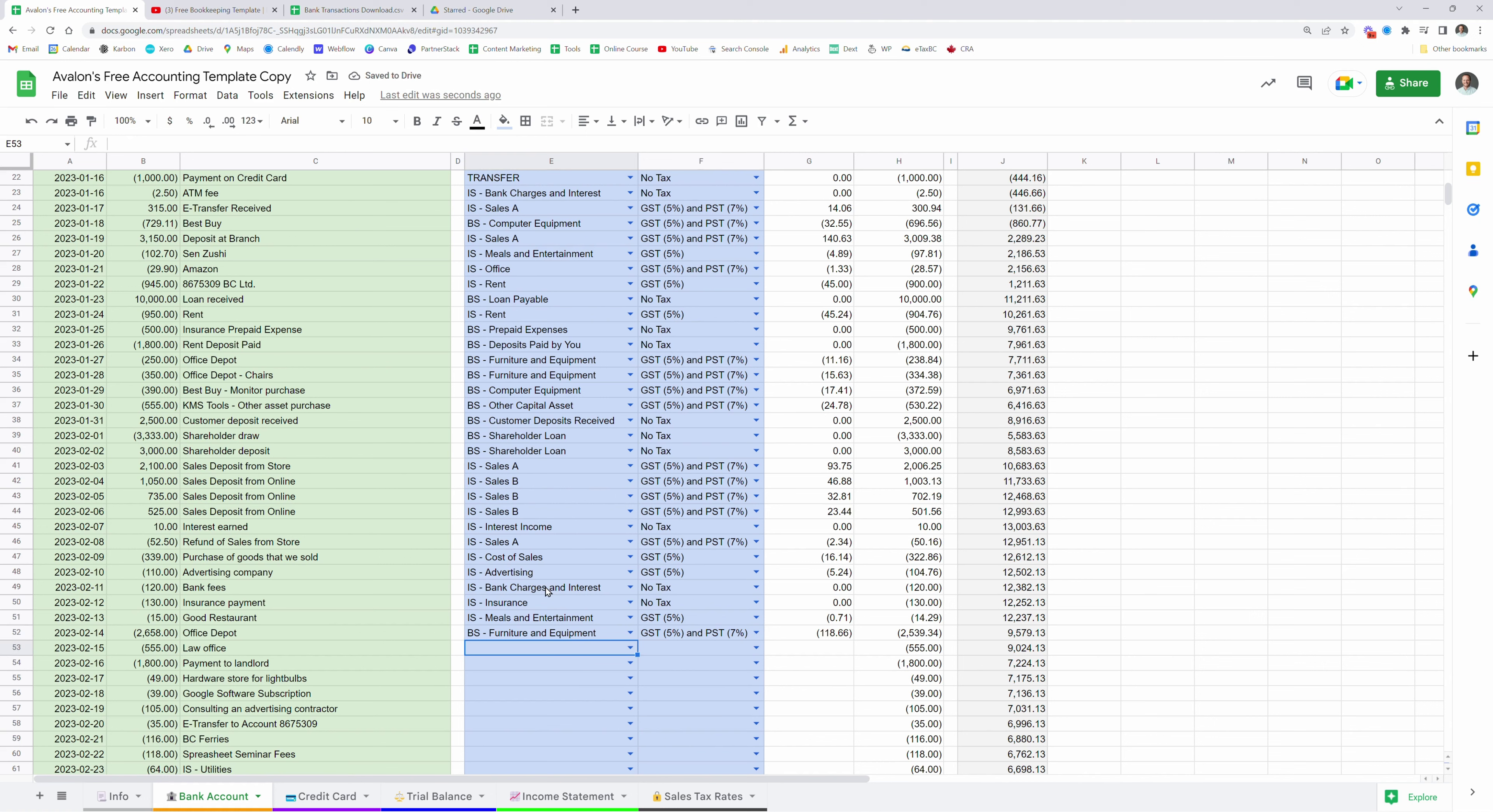
# - Categorize the Law office transaction in row 53 as IS - Professional Fees with GST (5%)
pyautogui.write('prof')
pyautogui.press('Tab')
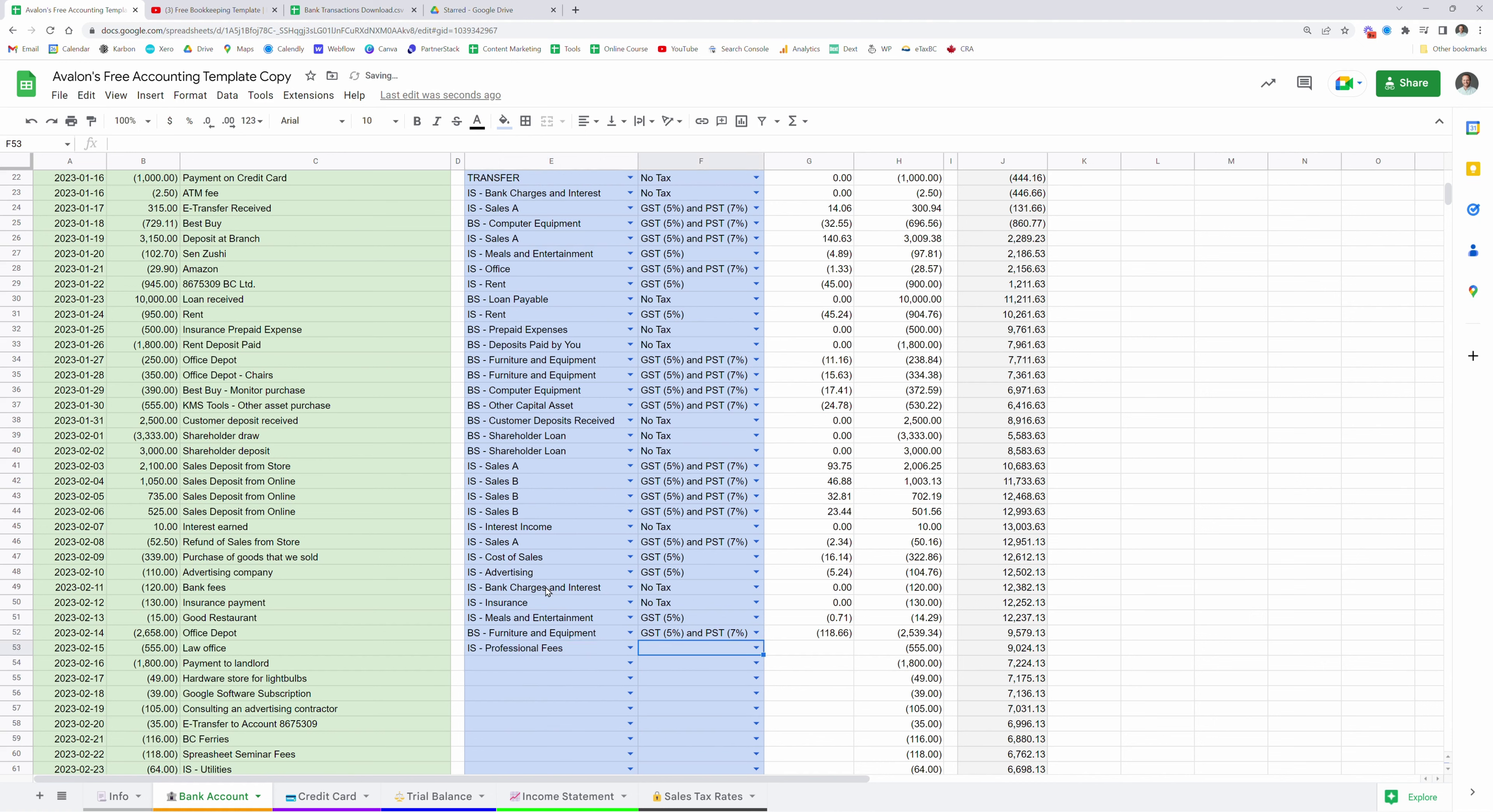
pyautogui.write('gst')
pyautogui.press('Return')
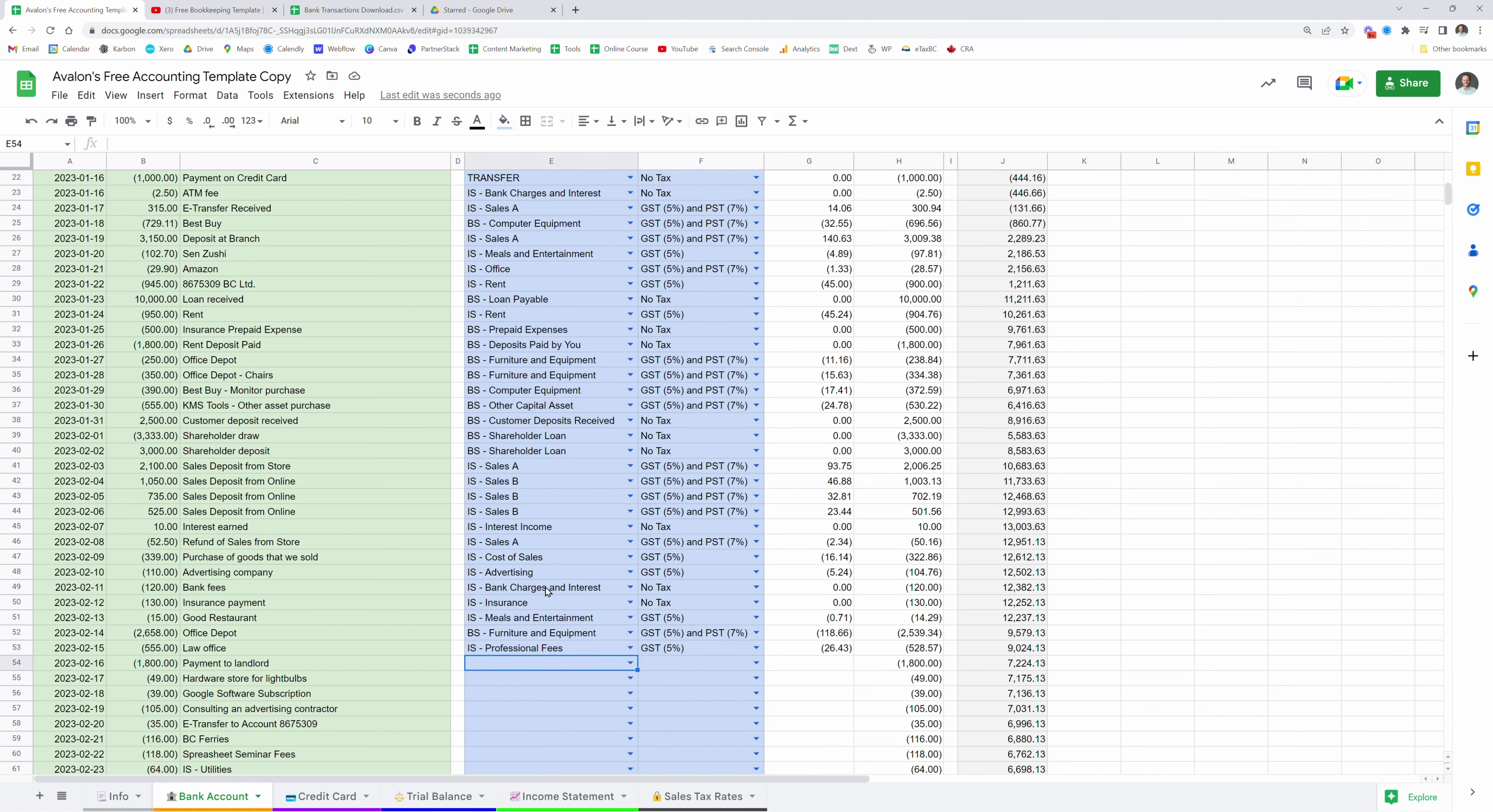
# - Categorize the Payment to landlord transaction in row 54 as IS - Rent with GST (5%)
pyautogui.write('rent')
pyautogui.press('Tab')
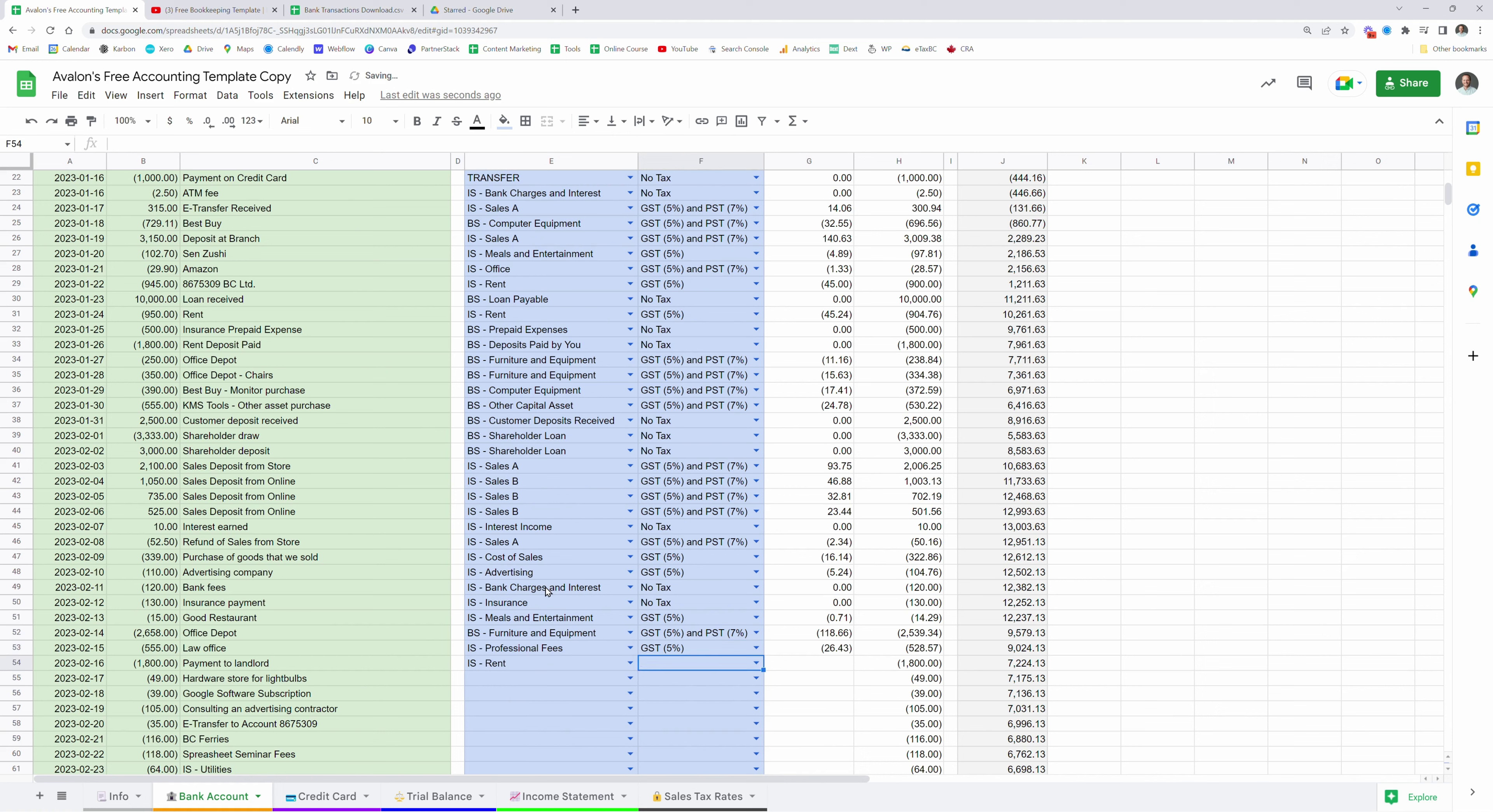
pyautogui.write('gst')
pyautogui.press('Return')
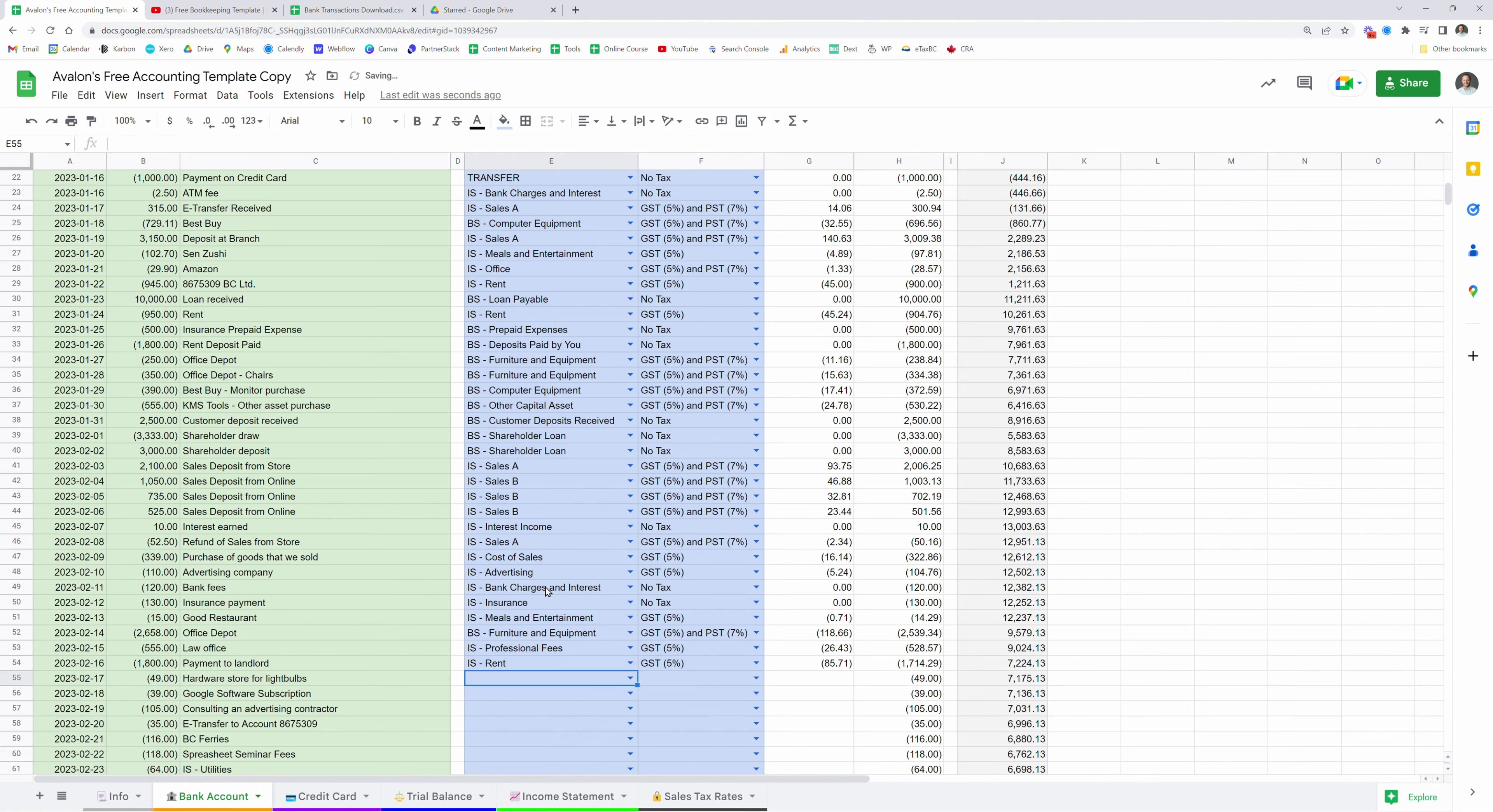
# - Categorize the Hardware store for lightbulbs transaction in row 55 as IS - Repairs and Maintenance with GST (5%) and PST (7%)
pyautogui.scroll(-3, 551, 592)
pyautogui.write('repair')
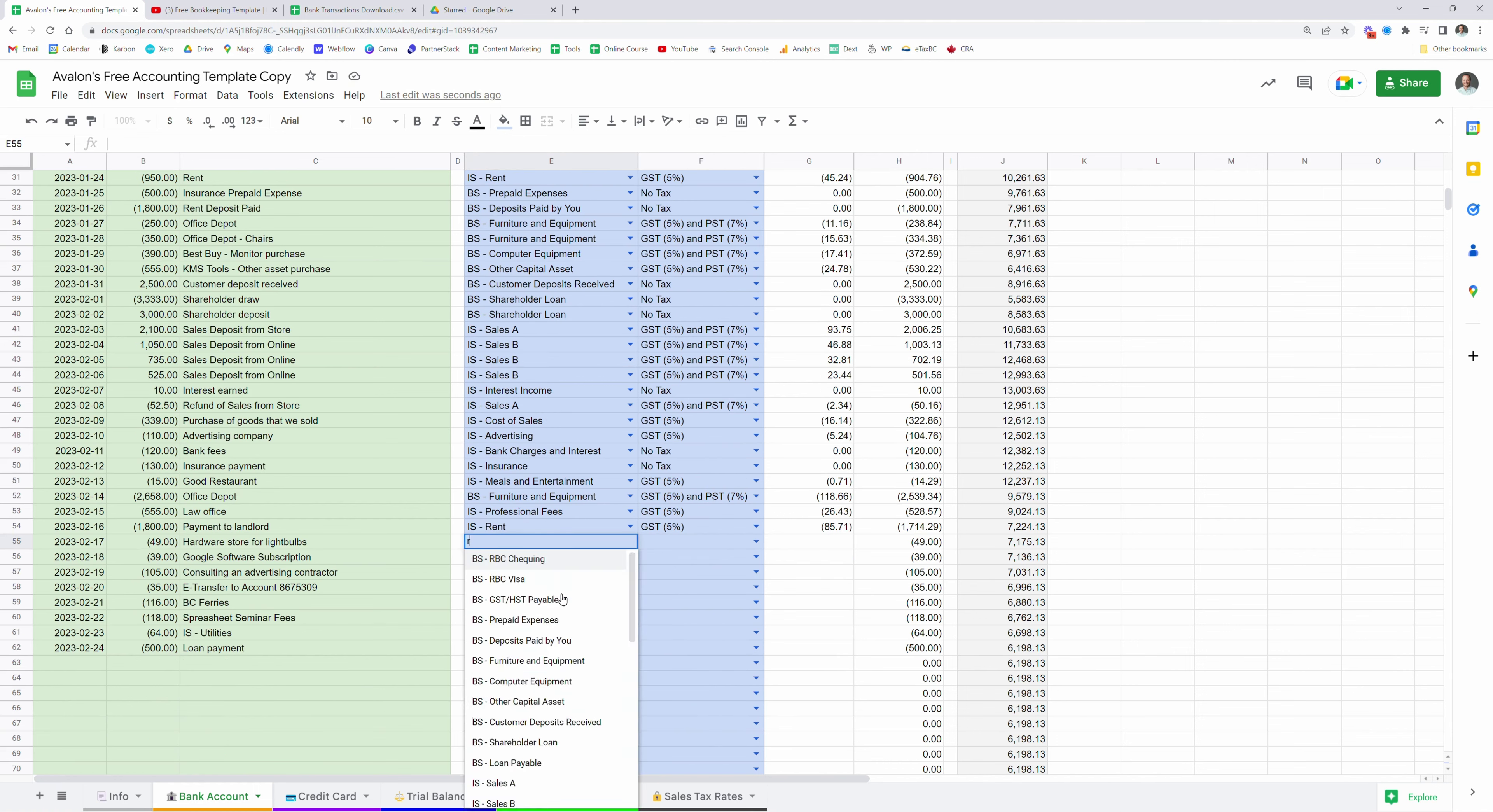
pyautogui.press('Tab')
pyautogui.write('gs')
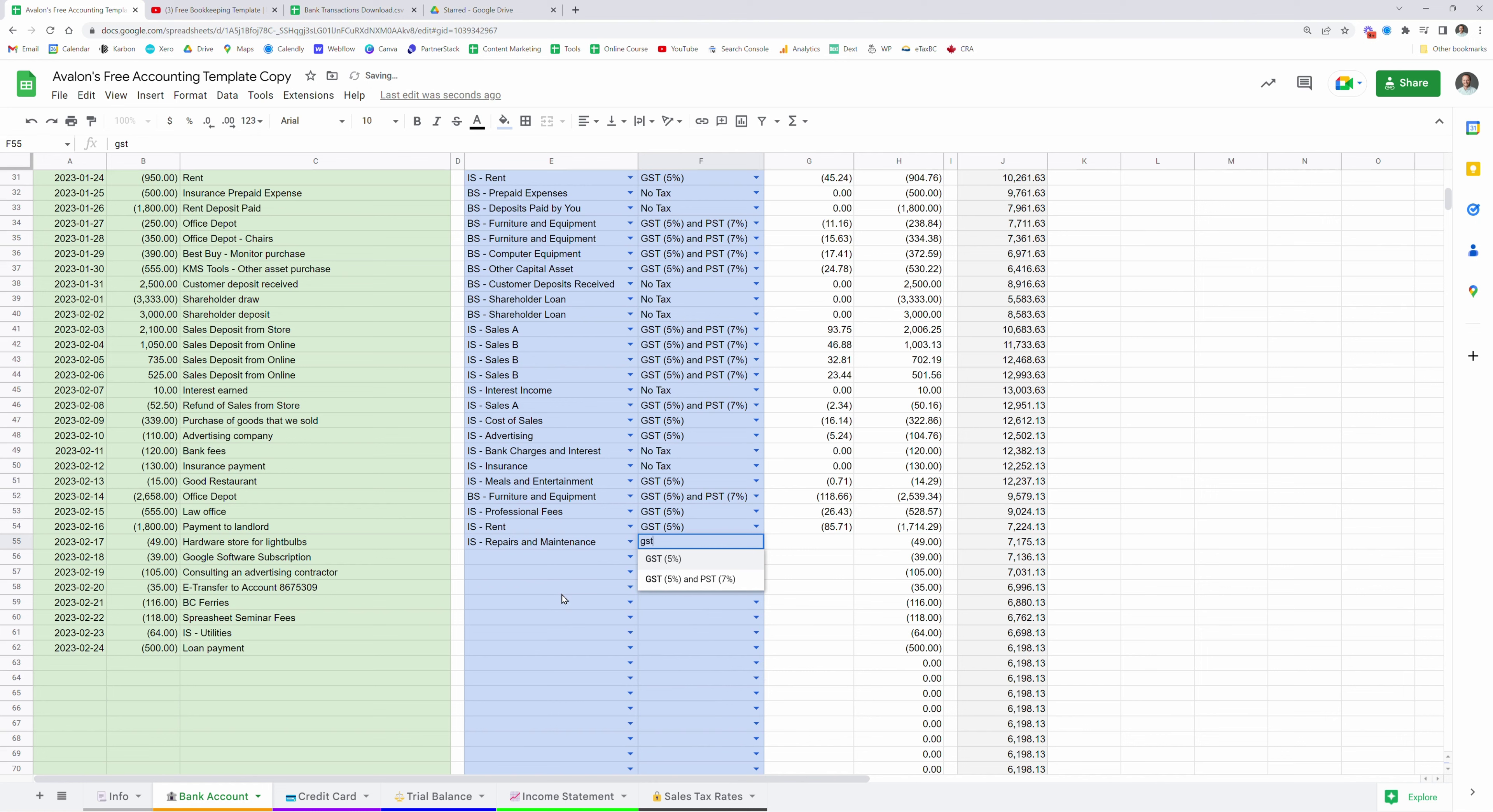
pyautogui.press('Down')
pyautogui.press('Return')
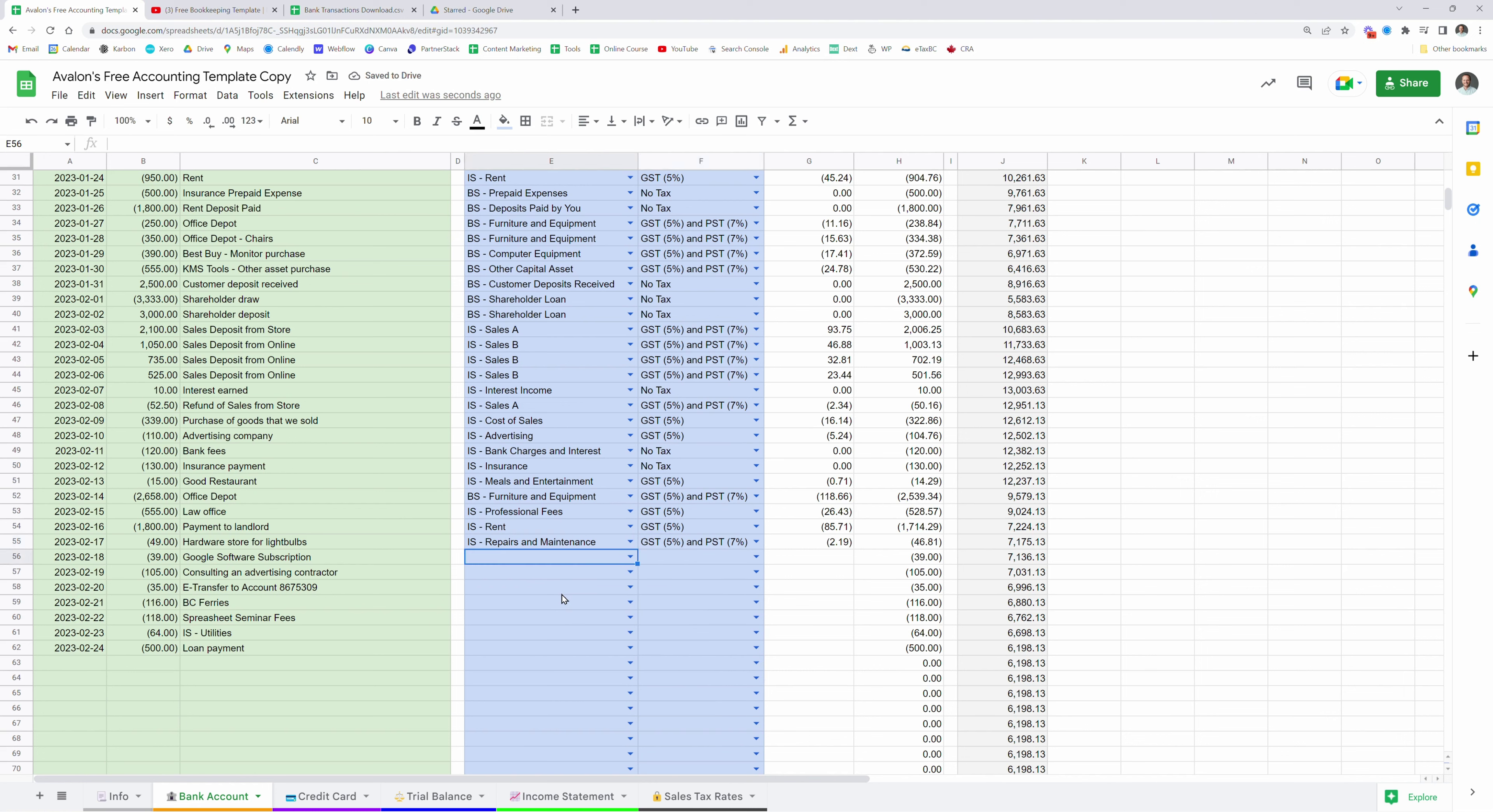
# - Categorize the Google Software Subscription transaction in row 56 as IS - Software Subscriptions with GST (5%) and PST (7%)
pyautogui.write('soft')
pyautogui.press('Tab')
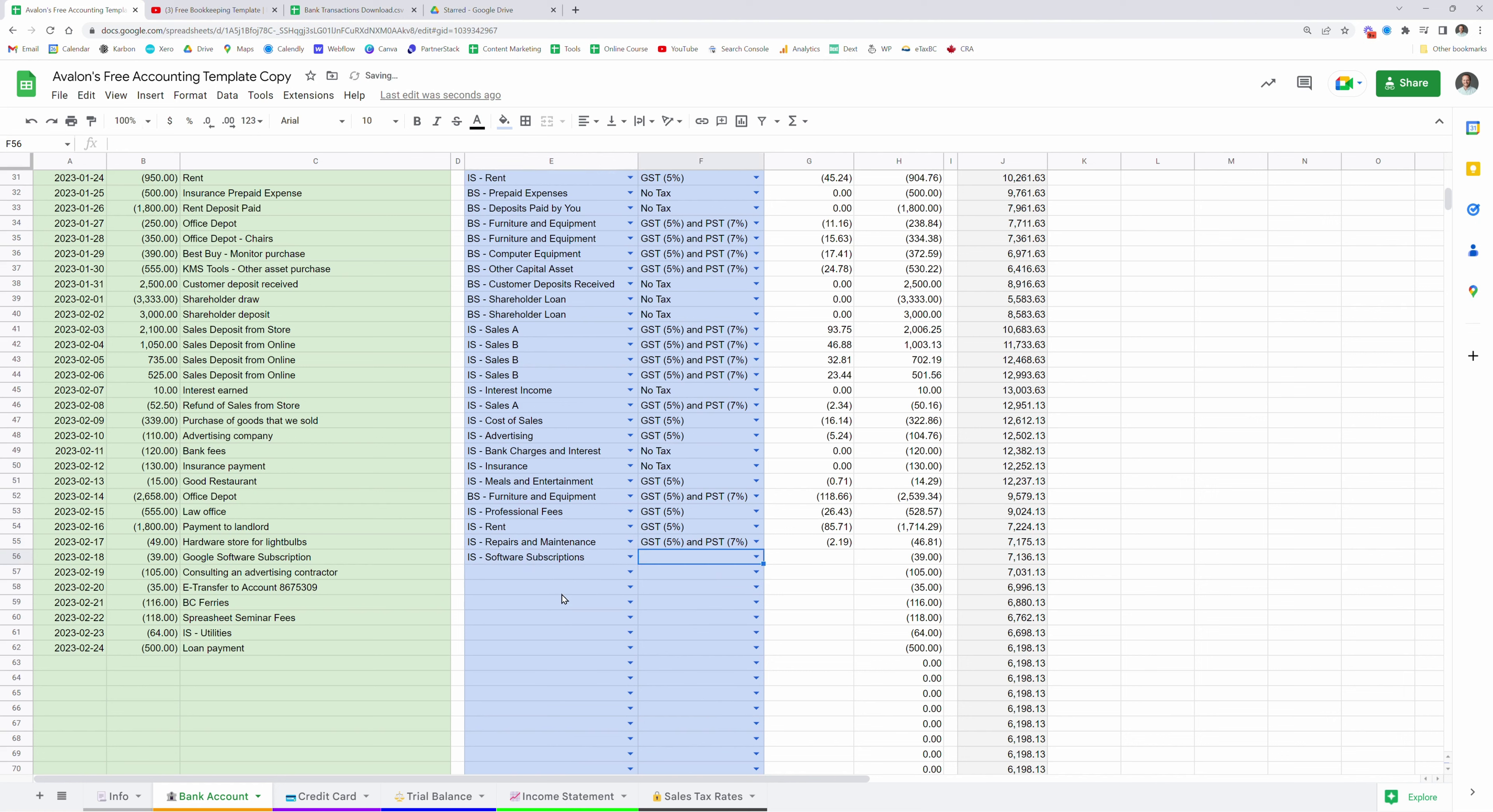
pyautogui.write('gst')
pyautogui.press('Down')
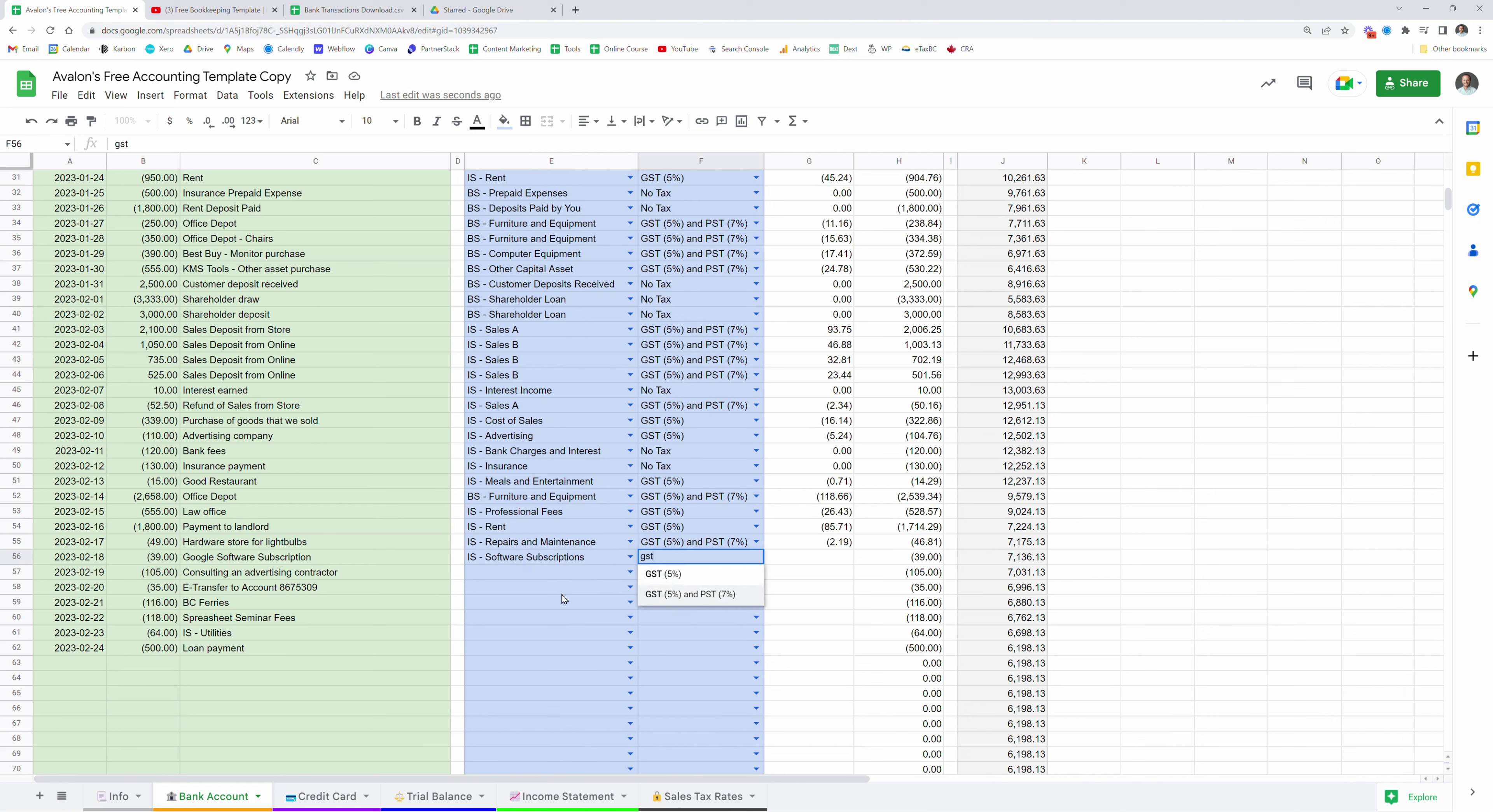
pyautogui.press('Return')
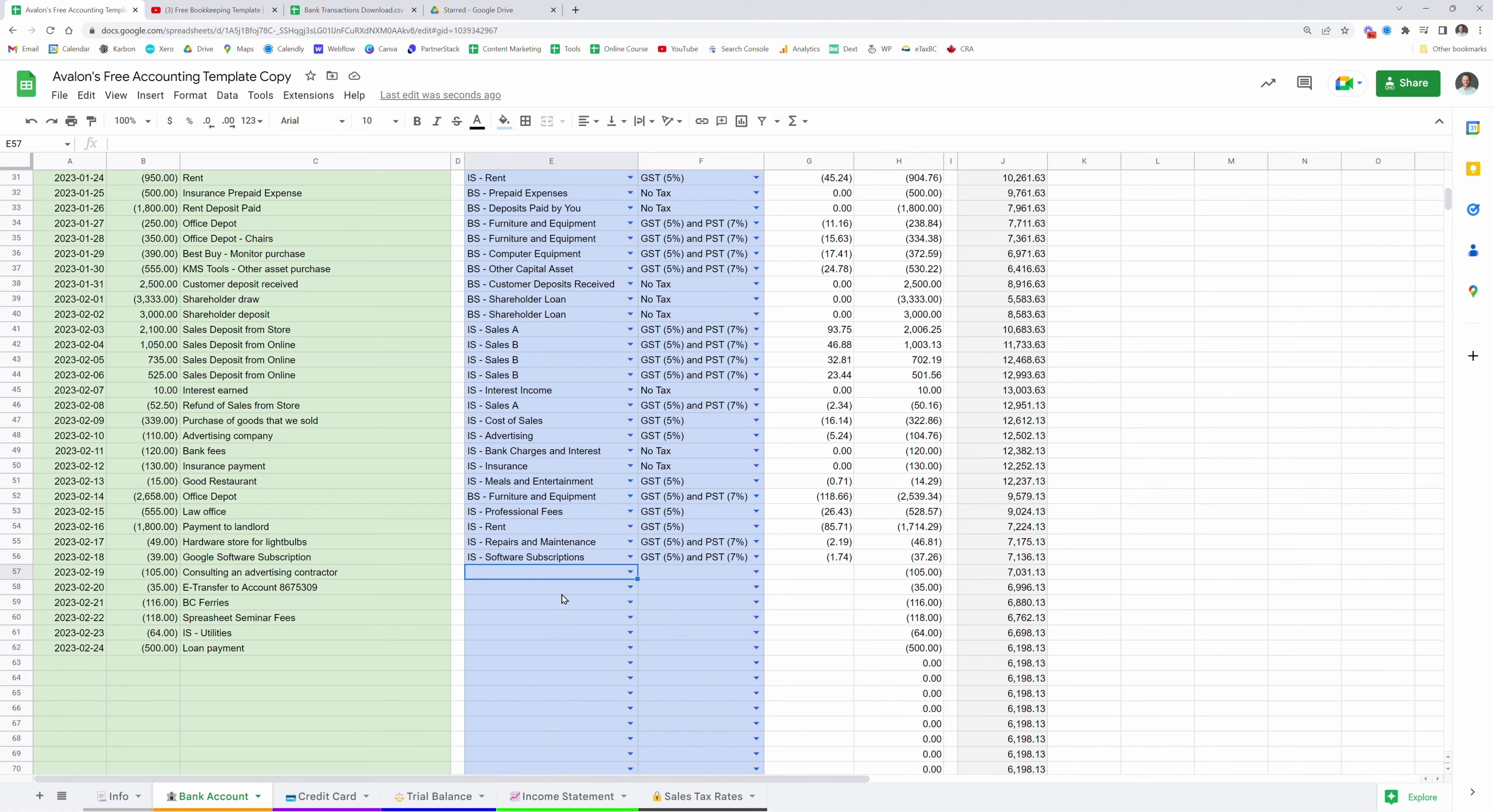
# - Categorize the Consulting an advertising contractor transaction in row 57 as IS - Subcontractors with GST (5%)
pyautogui.press('Return')
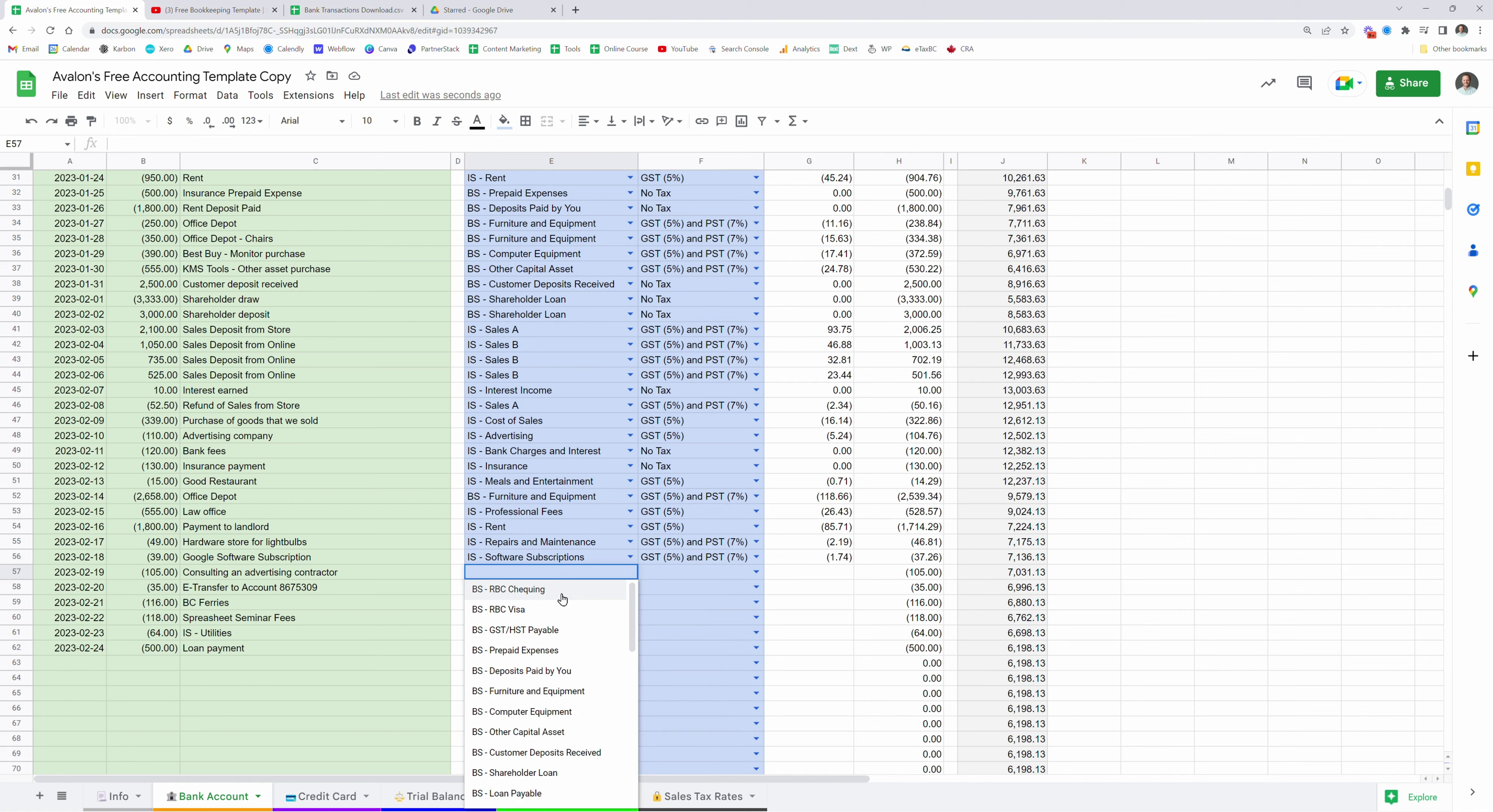
pyautogui.write('sub')
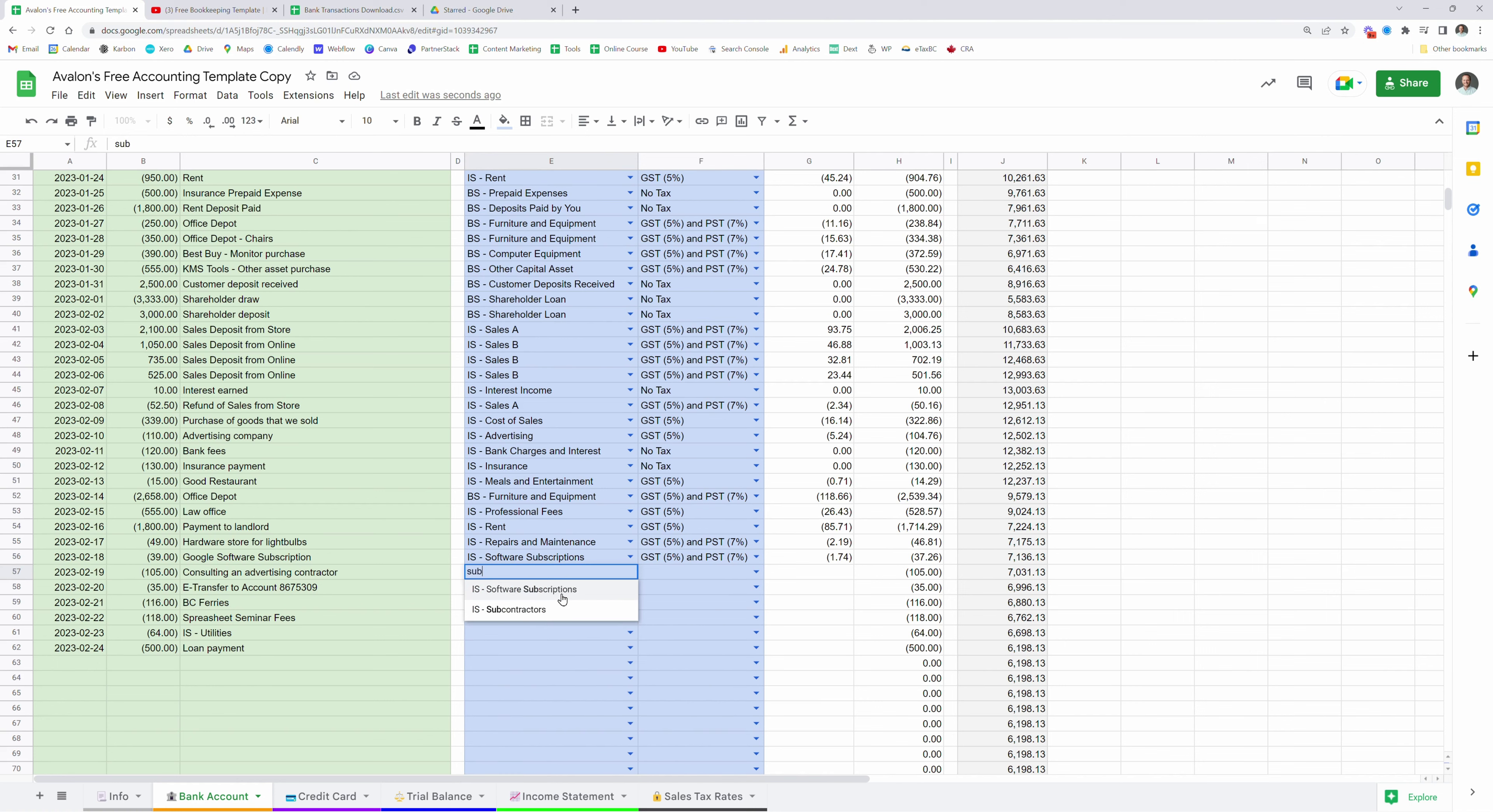
pyautogui.press('Down')
pyautogui.press('Return')
pyautogui.press('Tab')
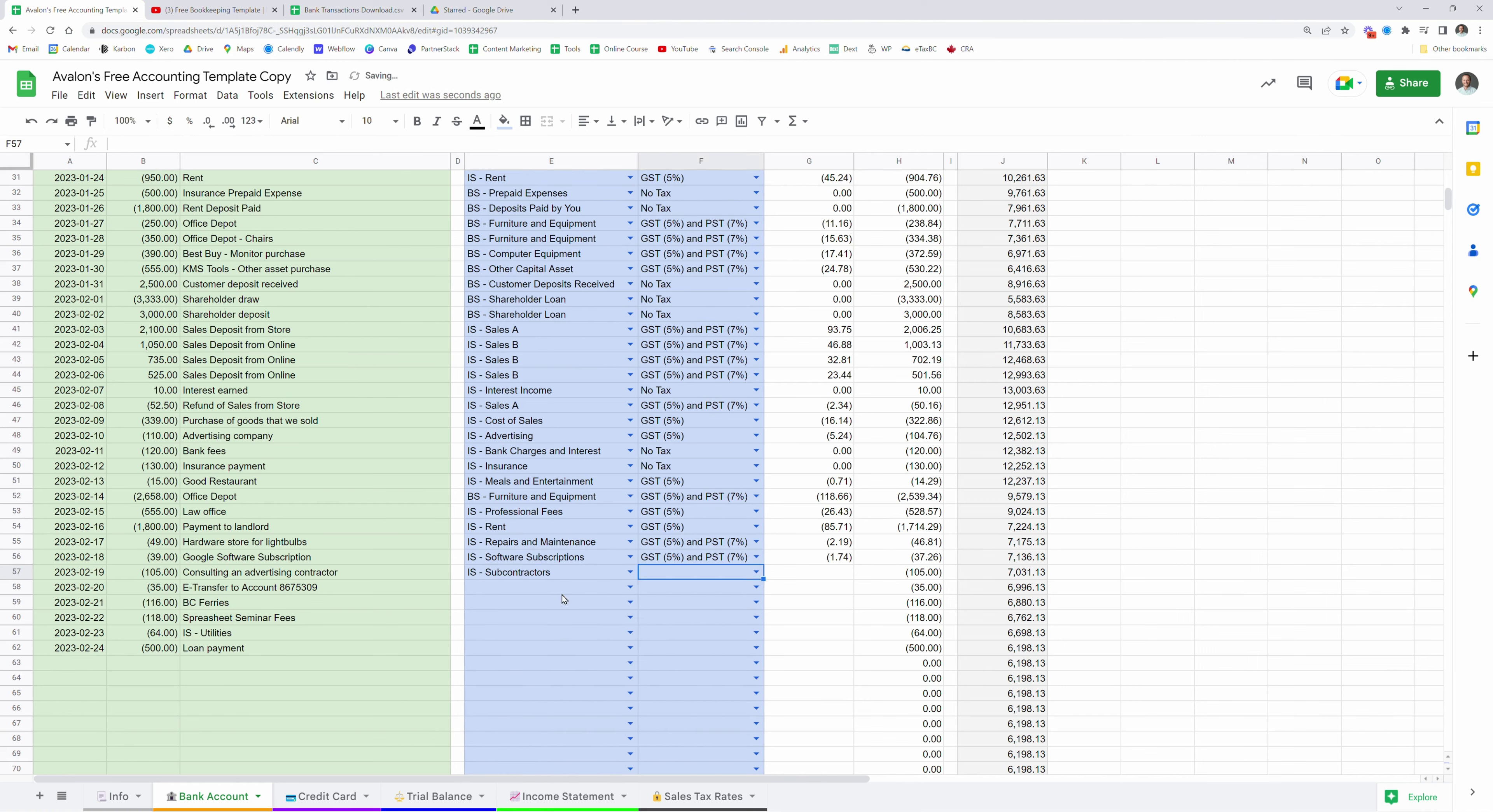
pyautogui.press('Return')
pyautogui.write('gst')
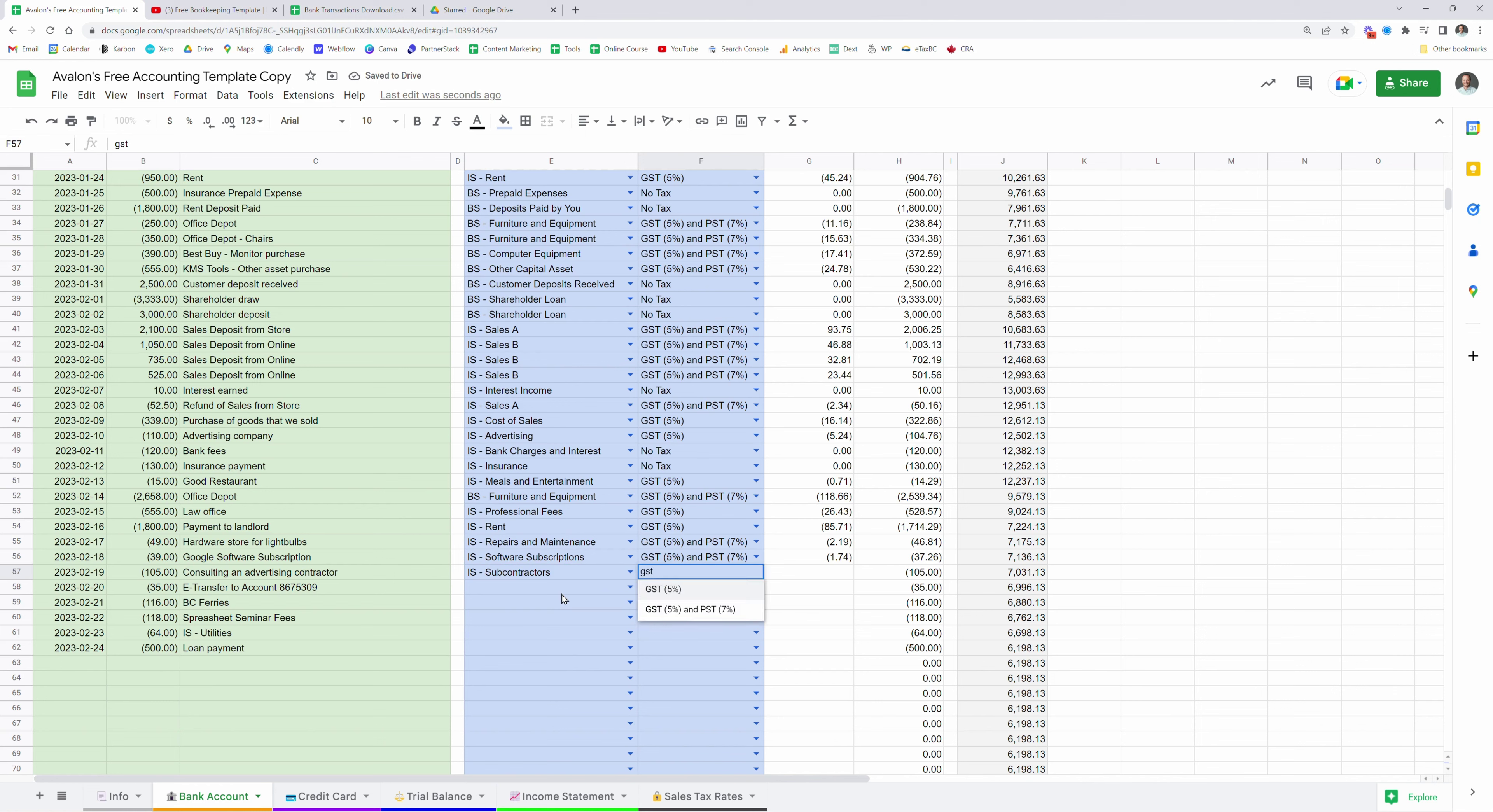
pyautogui.press('Return')
pyautogui.press('Left')
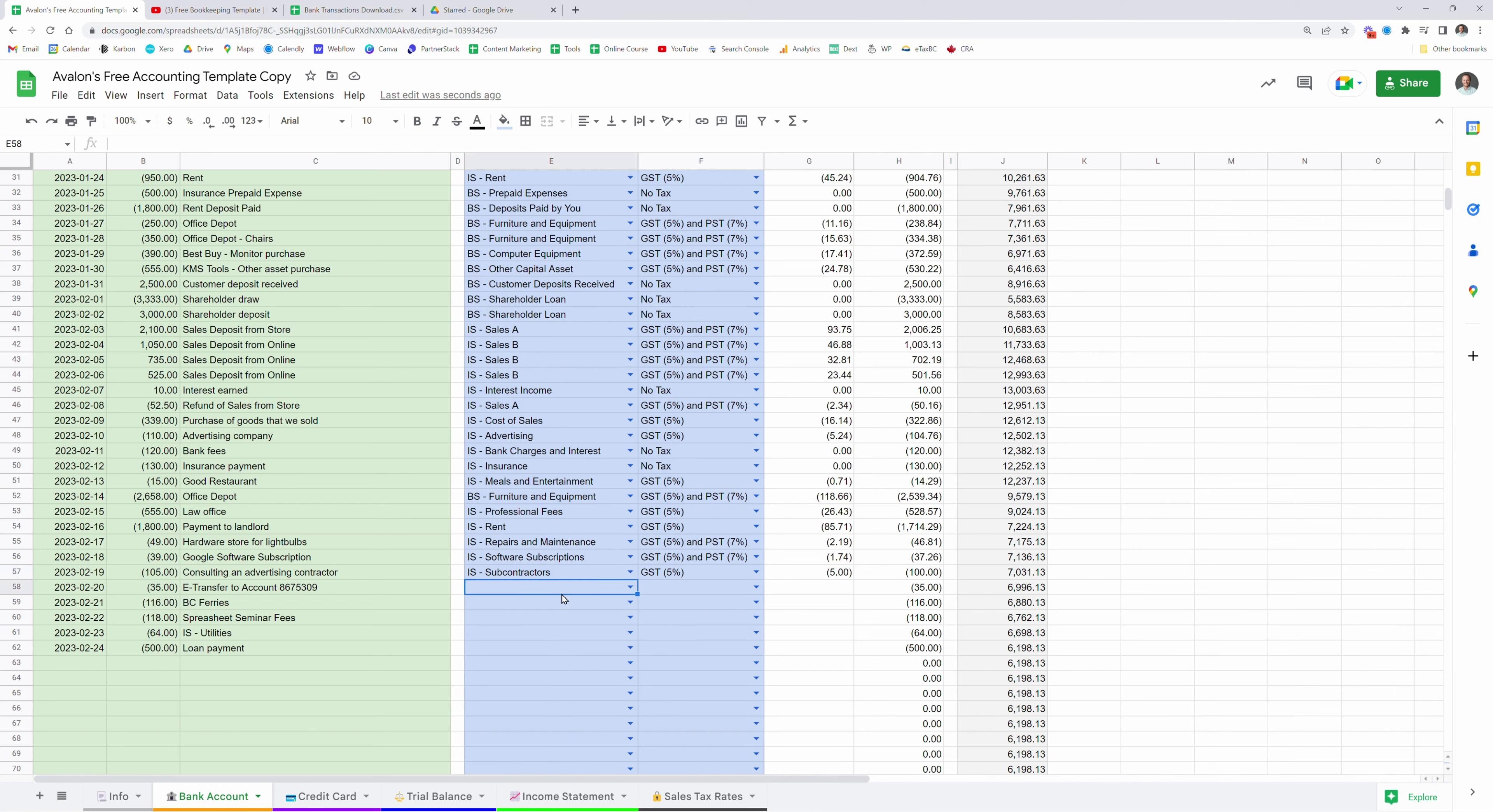
# - Categorize the outgoing E-Transfer transaction in row 58 as IS - Suspense with No Tax
pyautogui.press('Return')
pyautogui.write('sus')
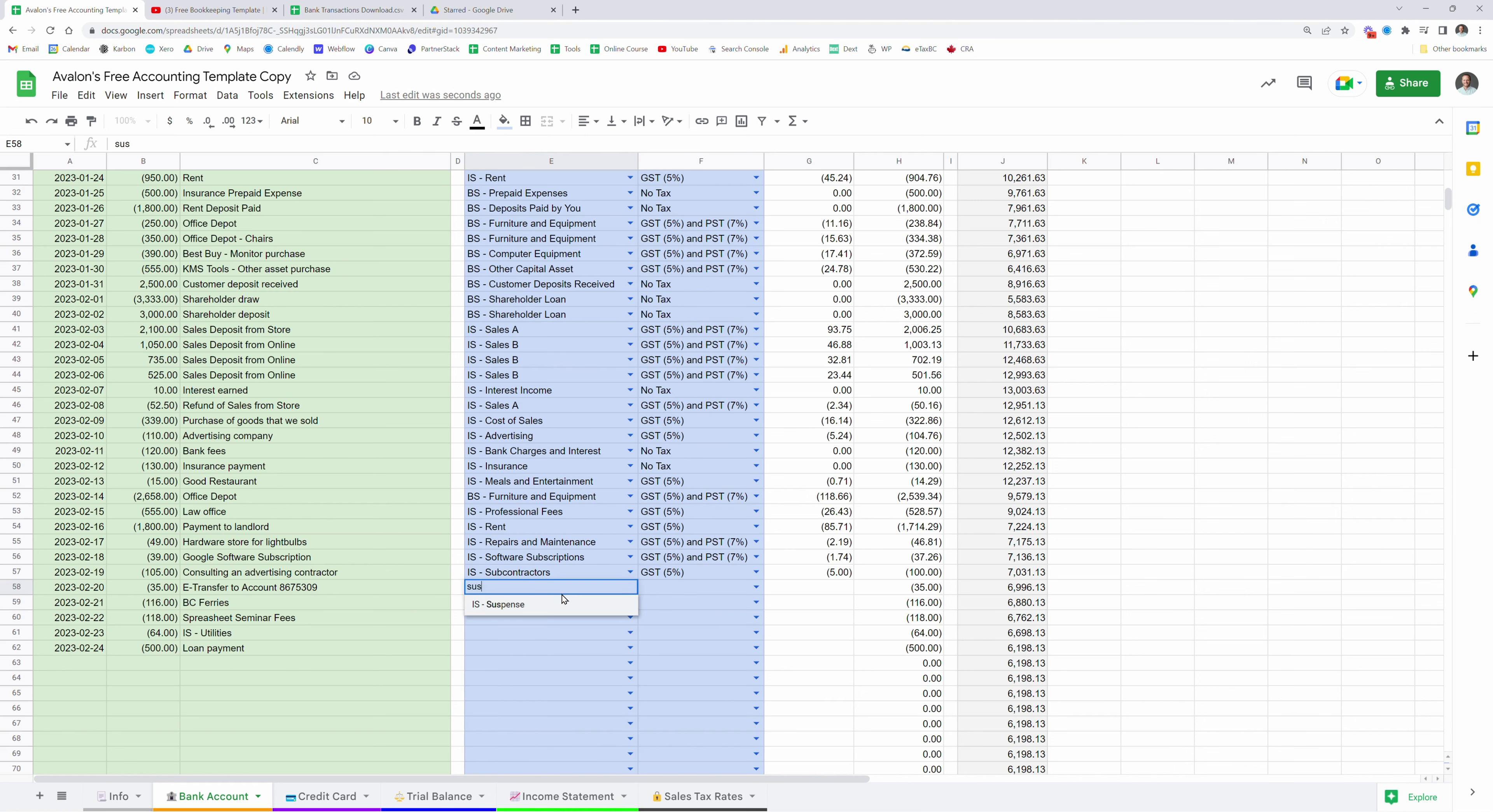
pyautogui.press('Tab')
pyautogui.press('Return')
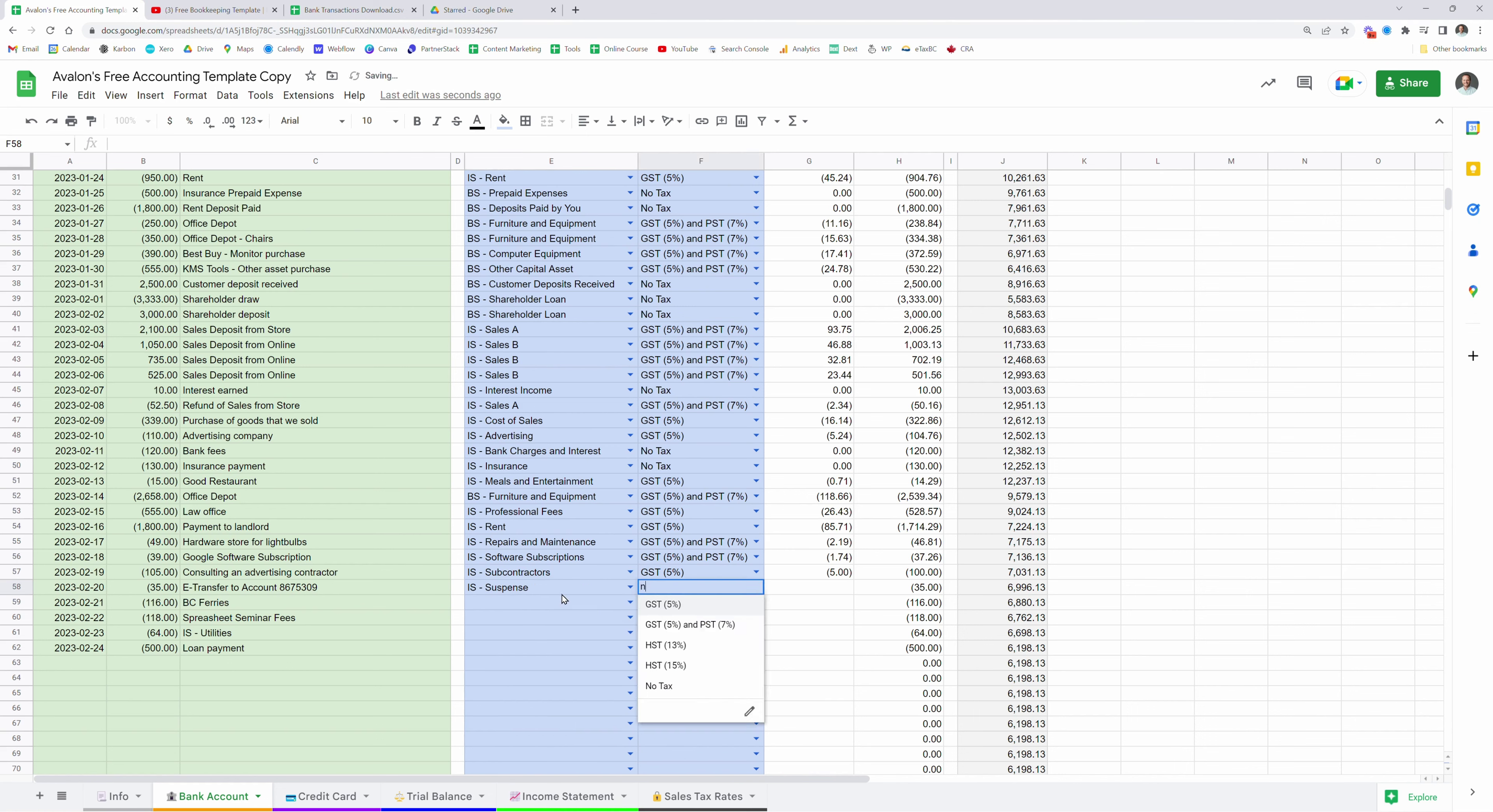
pyautogui.write('no')
pyautogui.press('Return')
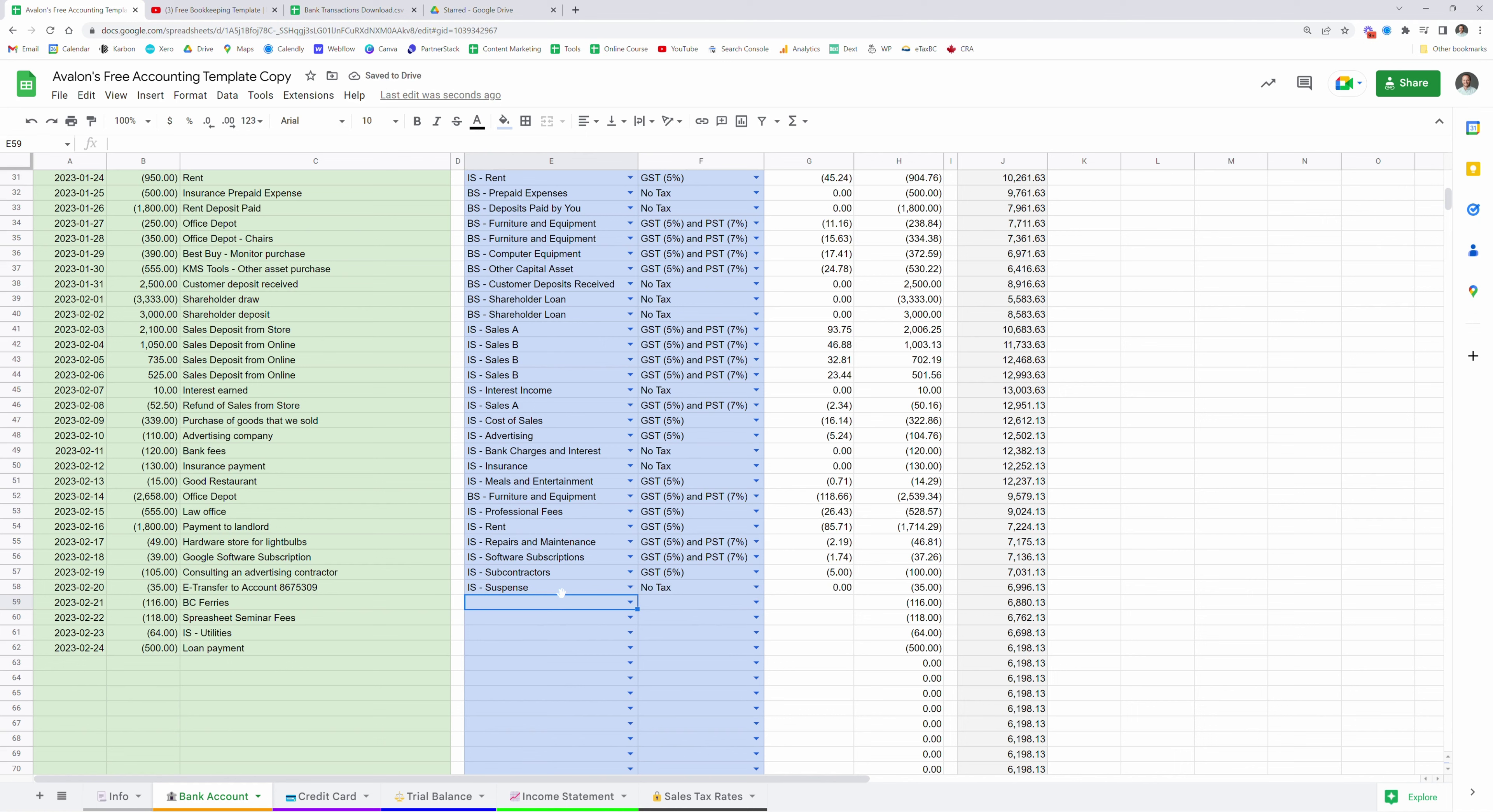
pyautogui.click(561, 592)
pyautogui.press('Tab')
pyautogui.click(564, 601)
pyautogui.press('Up')
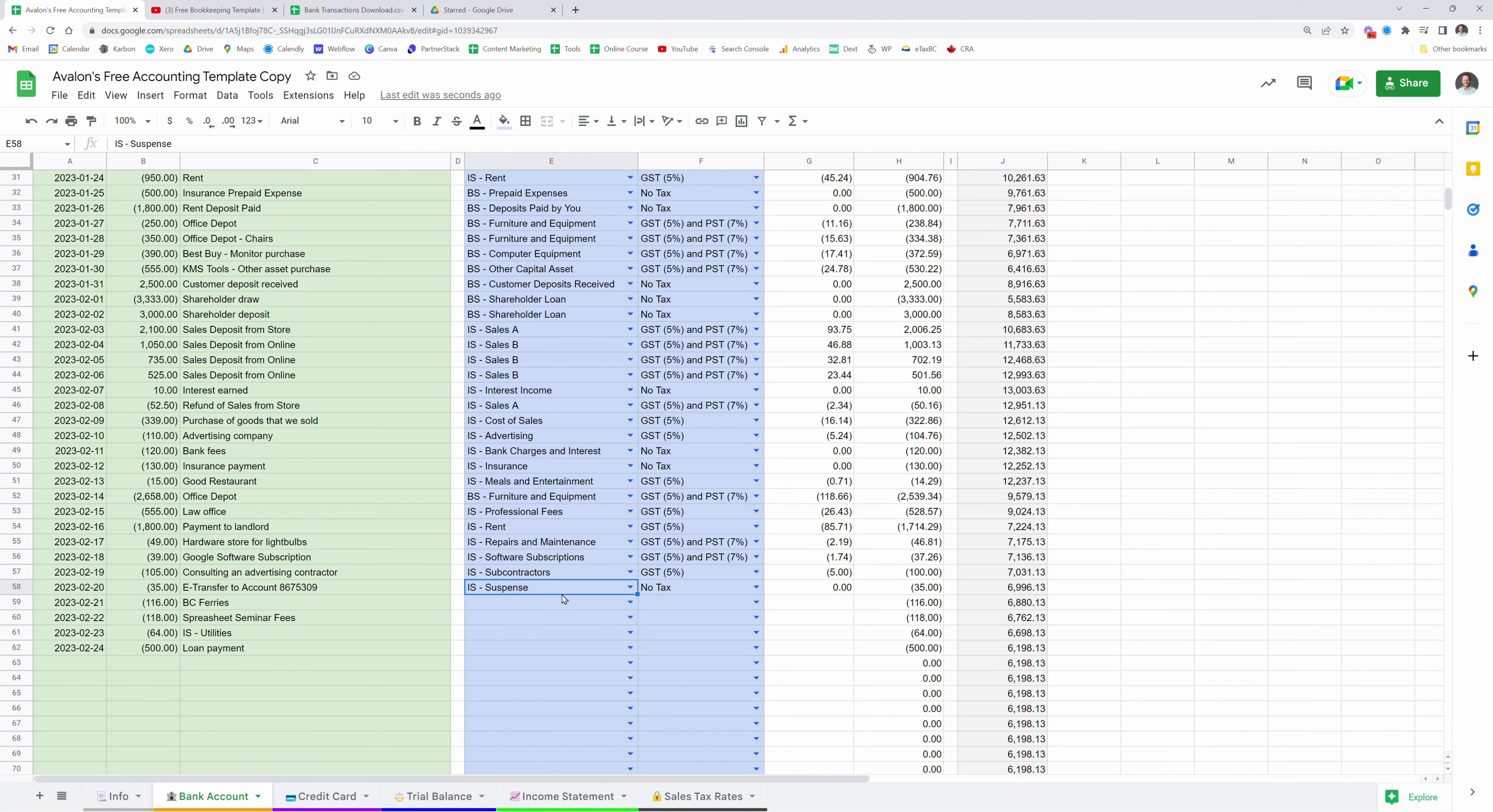
# - Categorize the BC Ferries transaction in row 59 as IS - Travel with No Tax
pyautogui.click(563, 599)
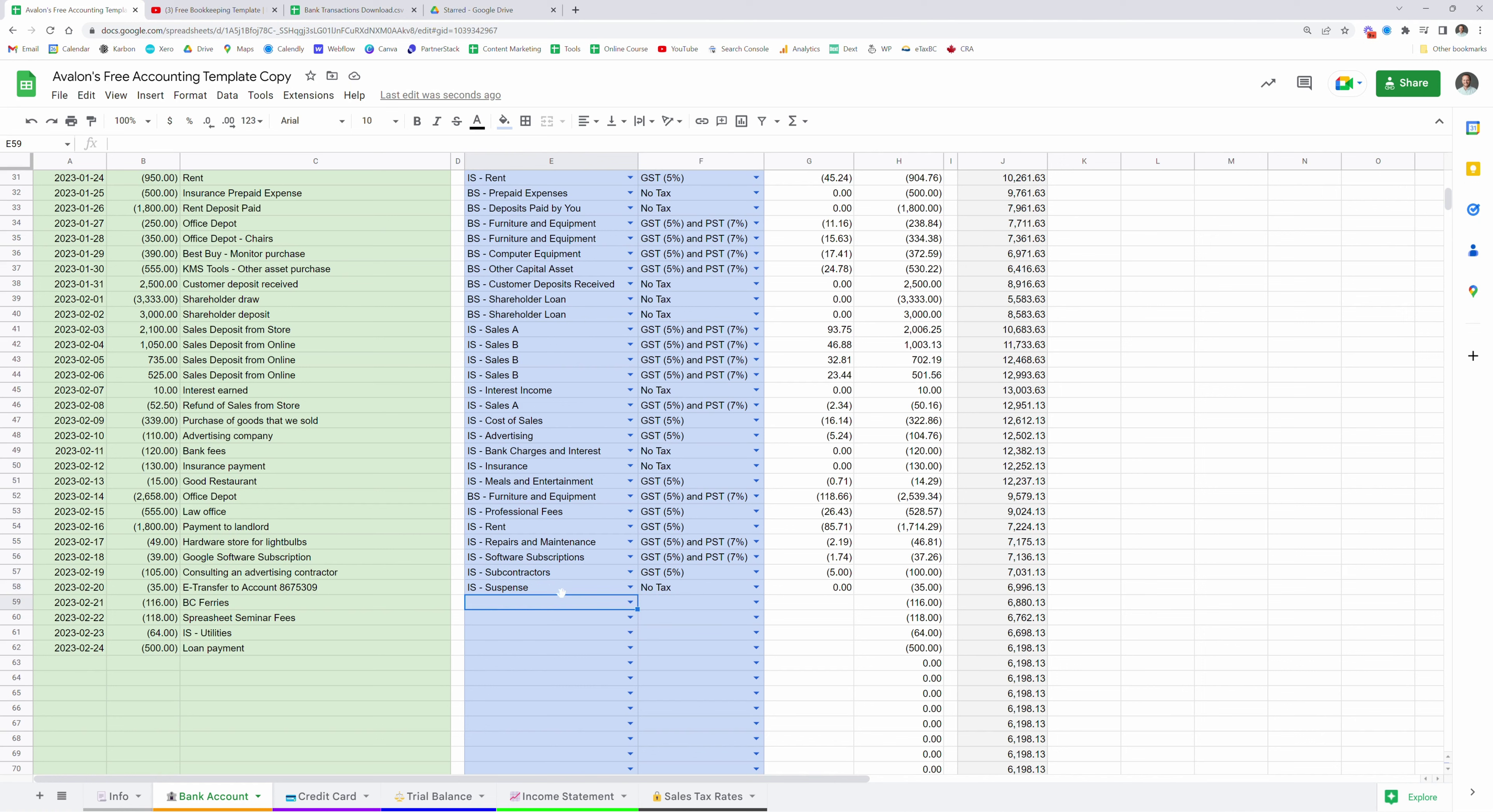
pyautogui.write('tra')
pyautogui.press('Tab')
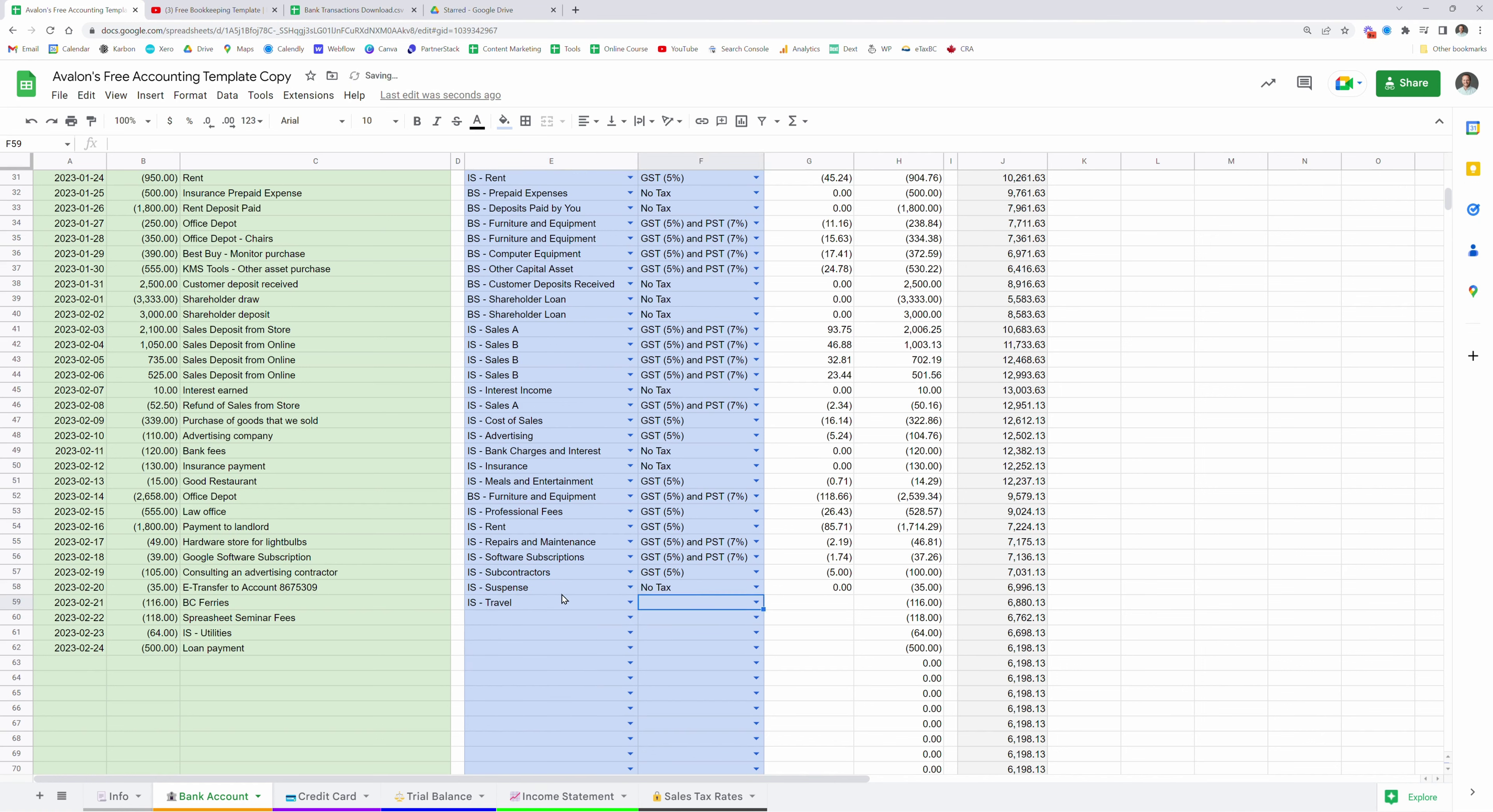
pyautogui.write('no')
pyautogui.press('Return')
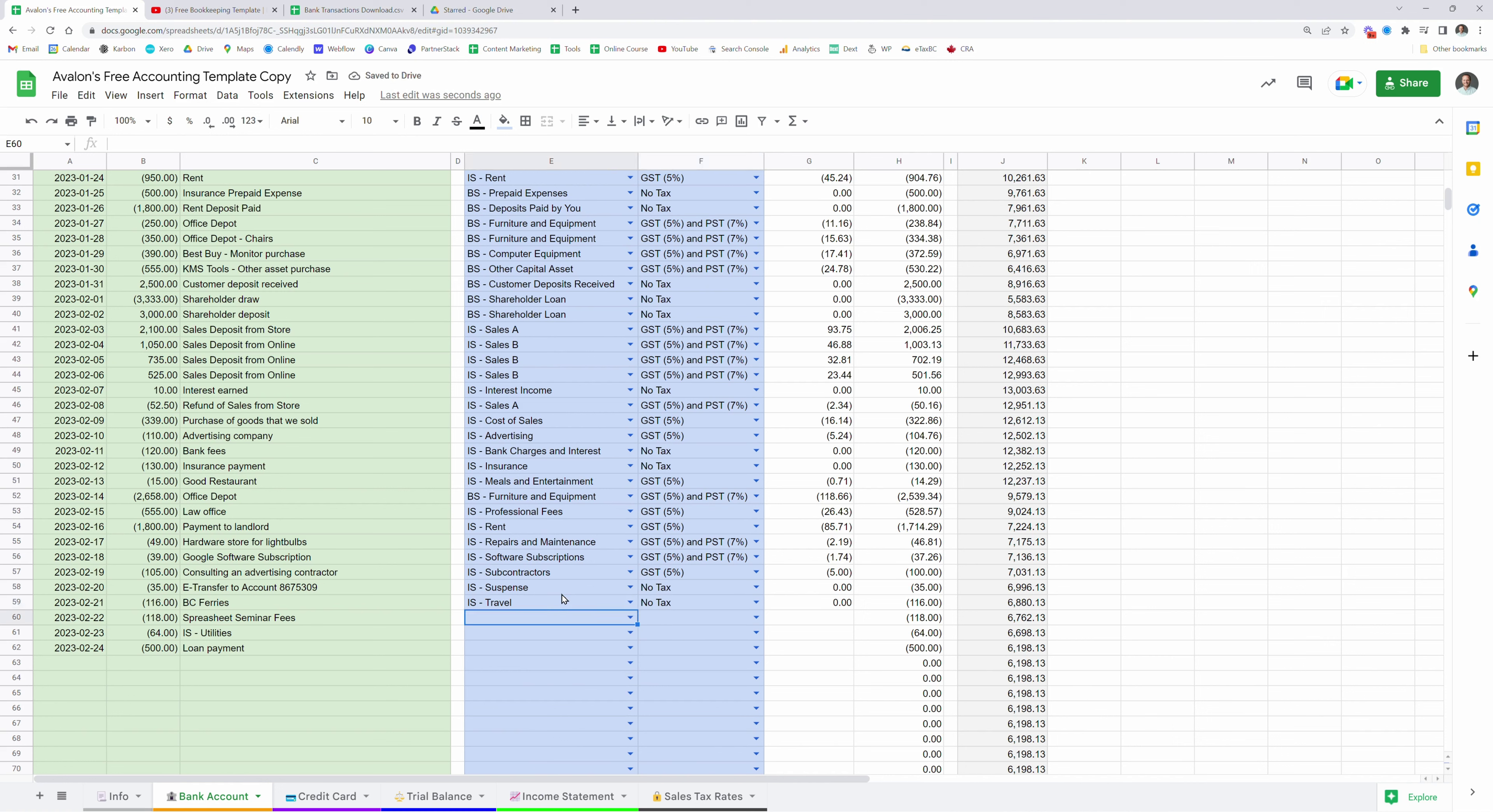
# - Categorize the seminar fees transaction in row 60 as IS - Training and Education with No Tax
pyautogui.write('tra')
pyautogui.press('Down')
pyautogui.press('Tab')
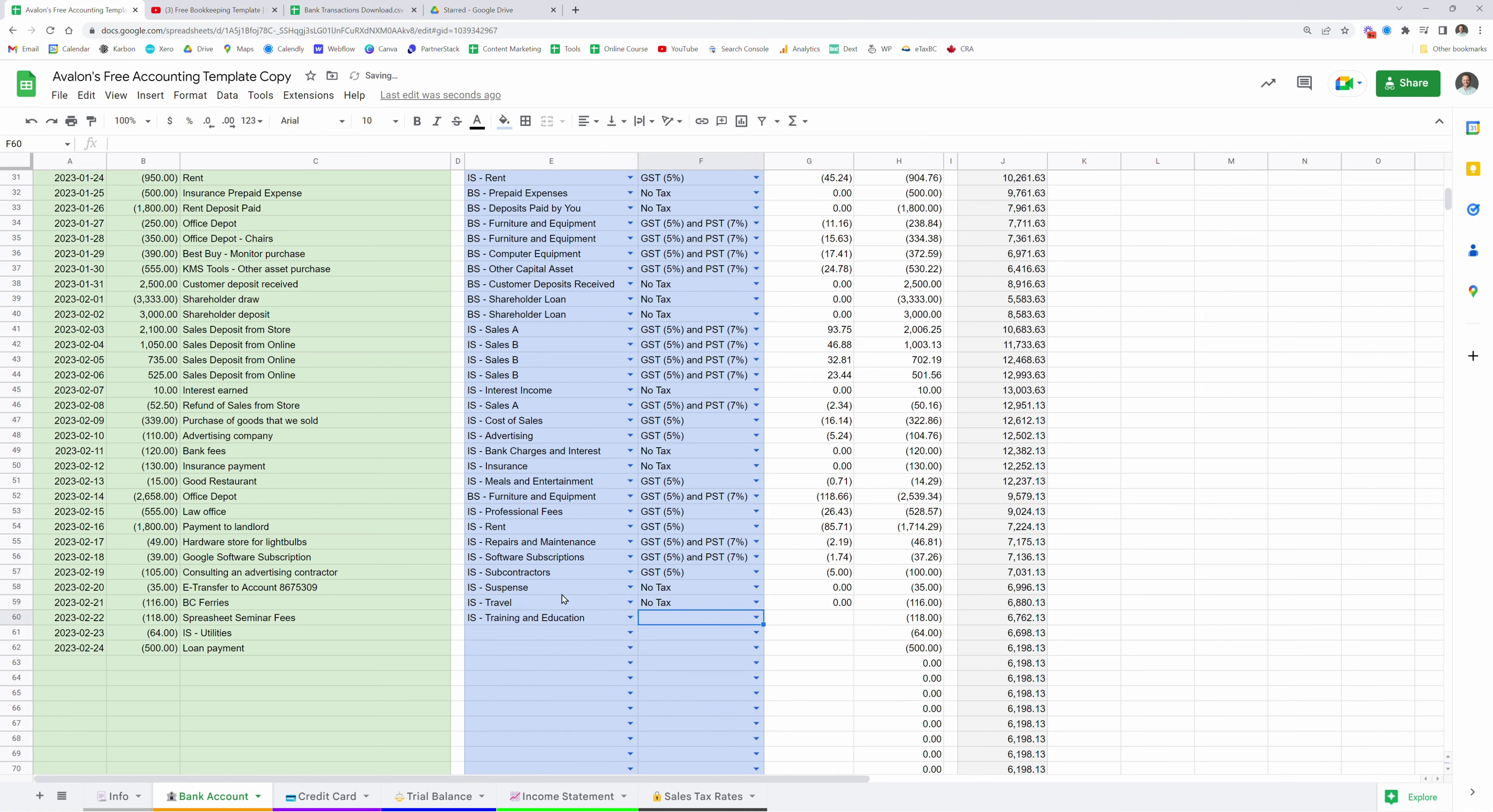
pyautogui.write('no')
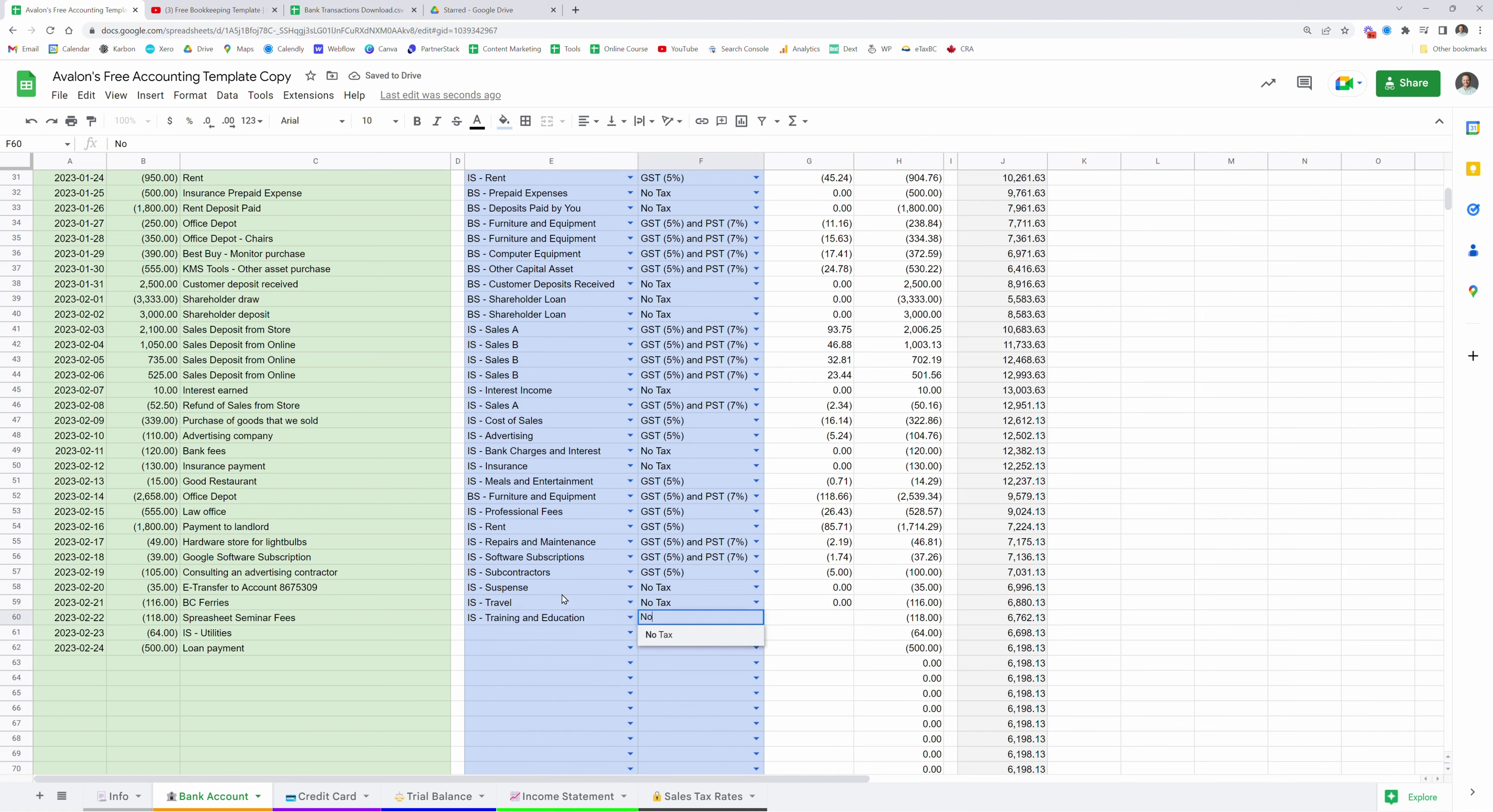
pyautogui.press('Return')
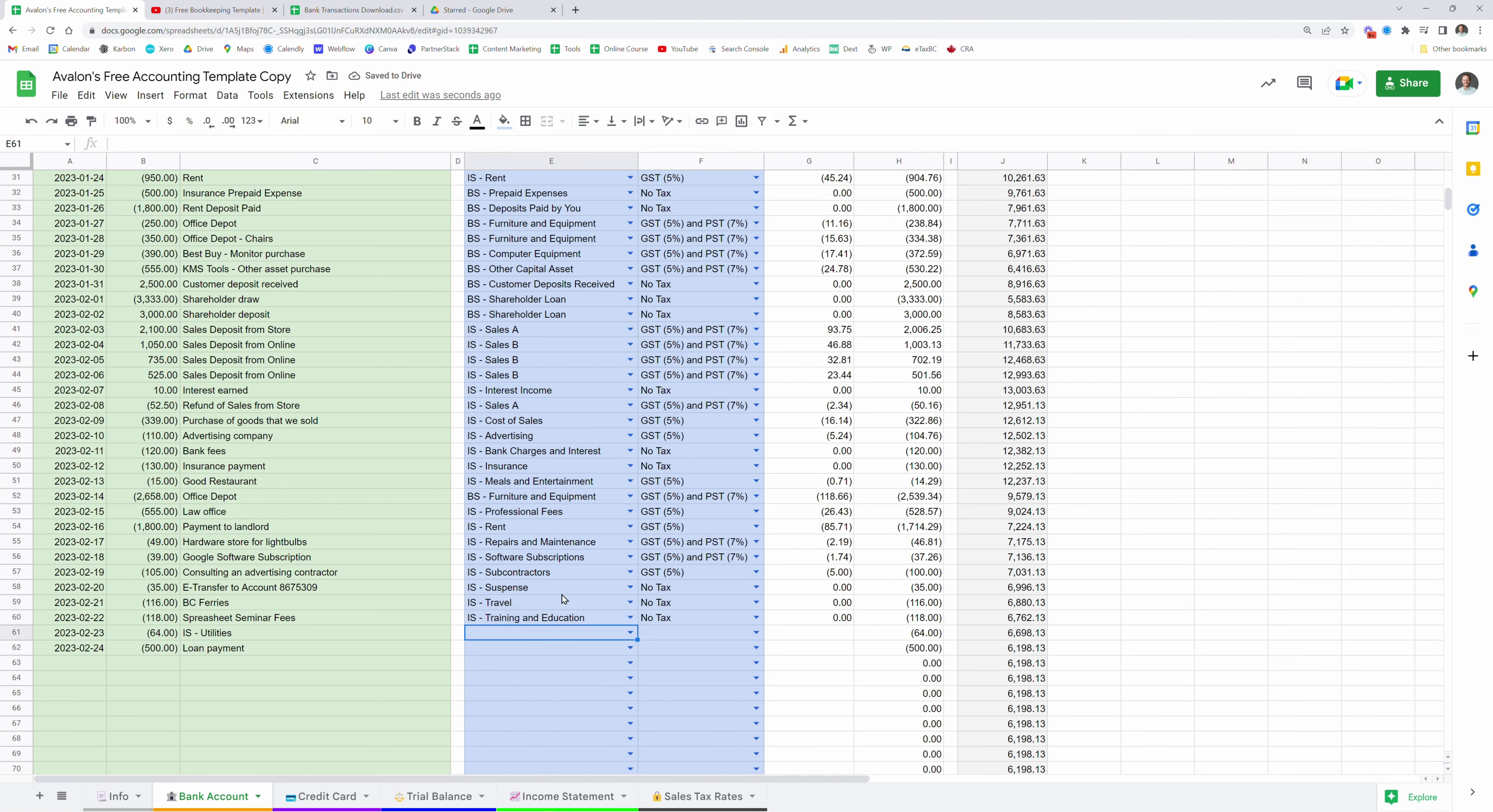
# - Categorize the utilities transaction in row 61 as IS - Utilities with GST (5%)
pyautogui.write('ut')
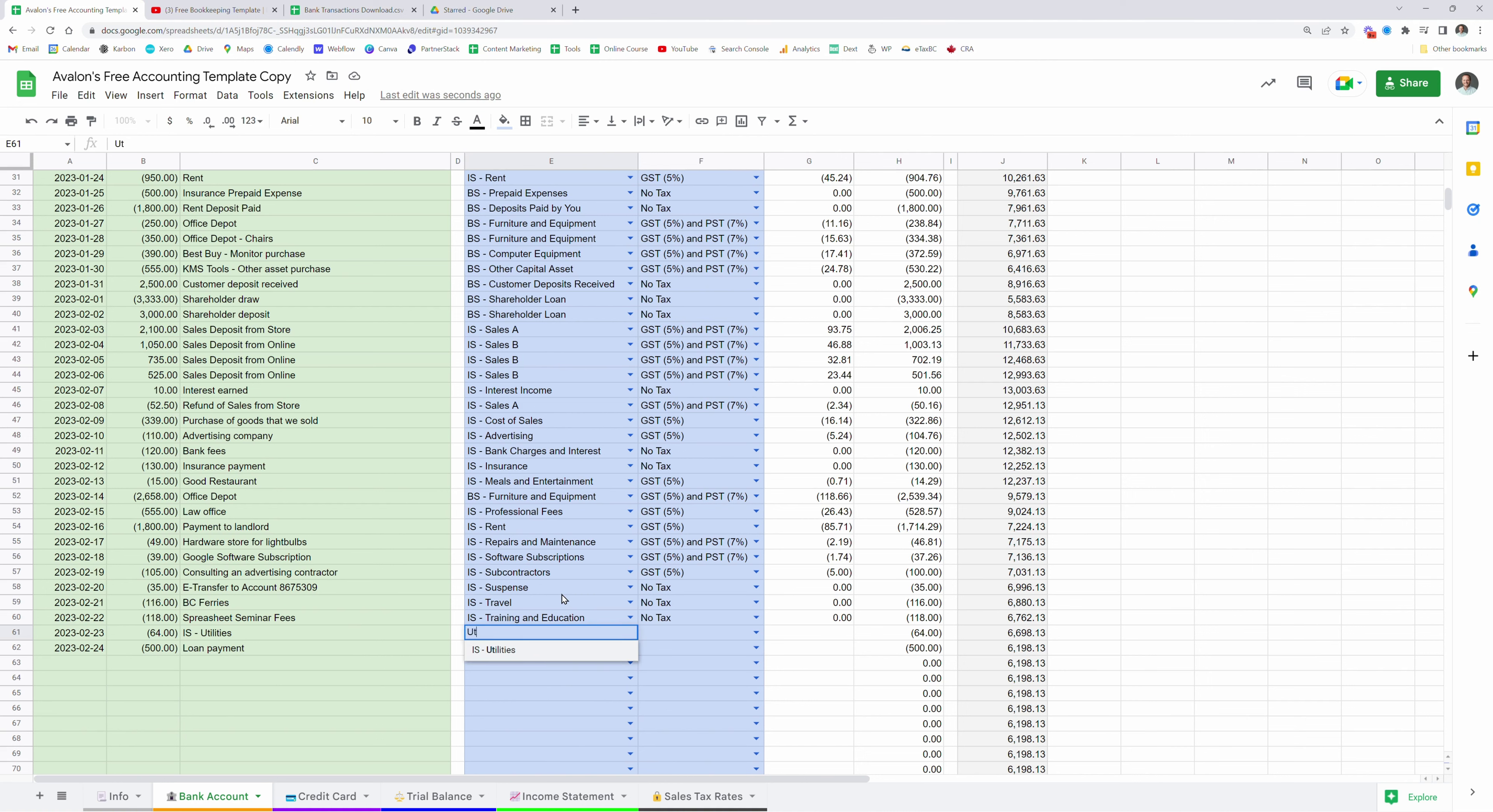
pyautogui.press('Tab')
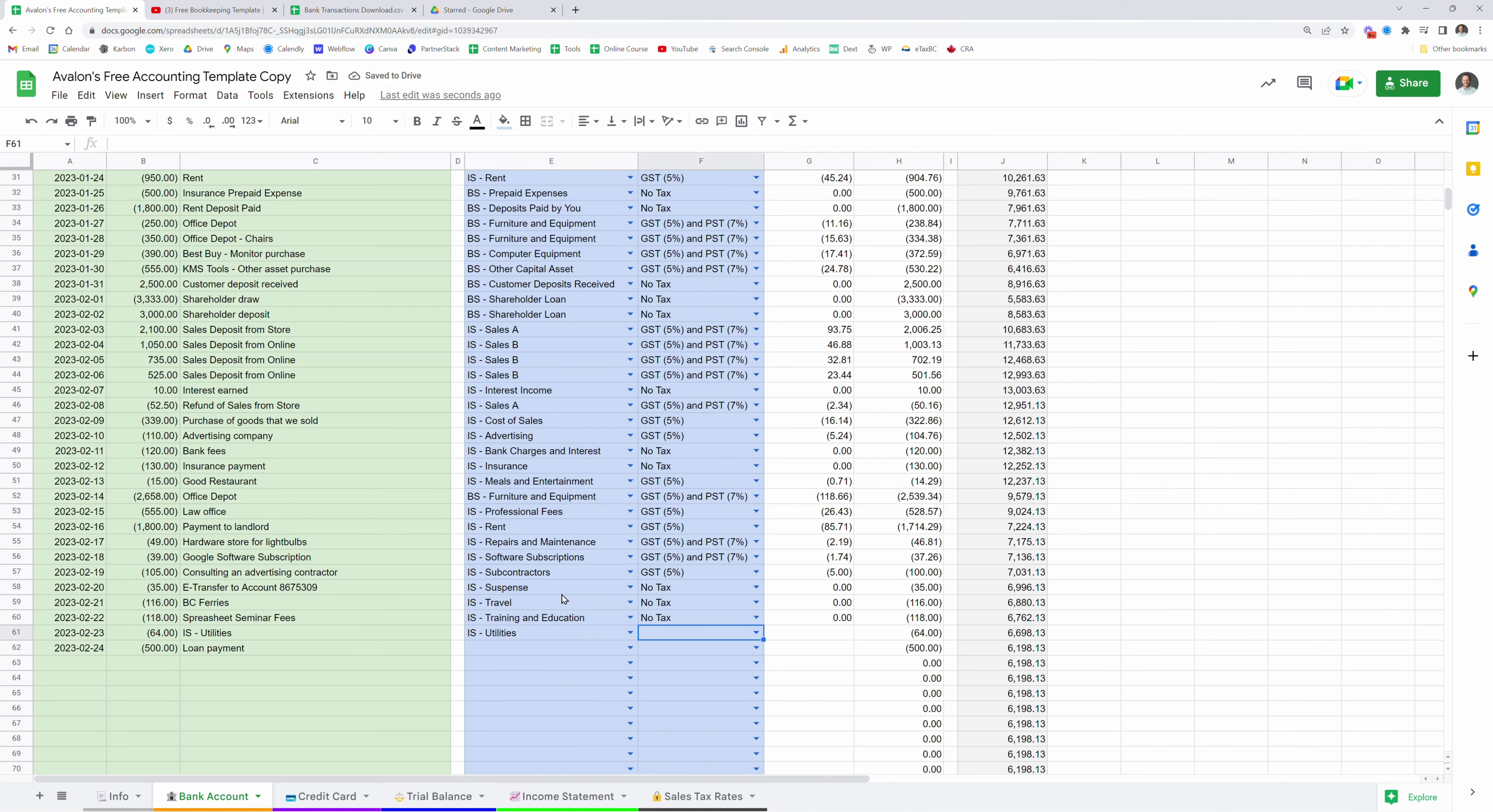
pyautogui.write('gst')
pyautogui.press('Return')
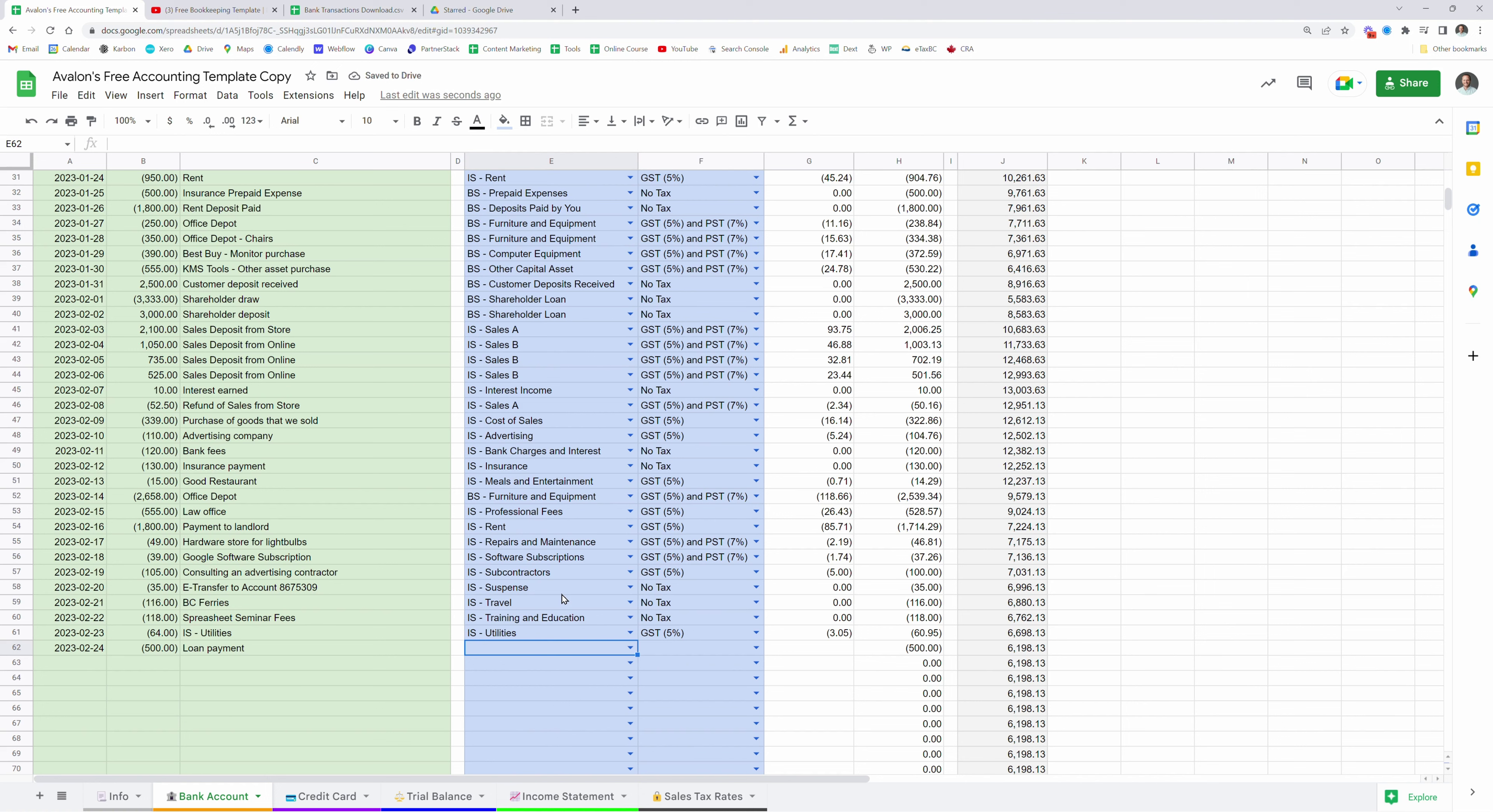
# - Categorize the Loan payment transaction in row 62 as BS - Loan Payable with No Tax
pyautogui.write('loan')
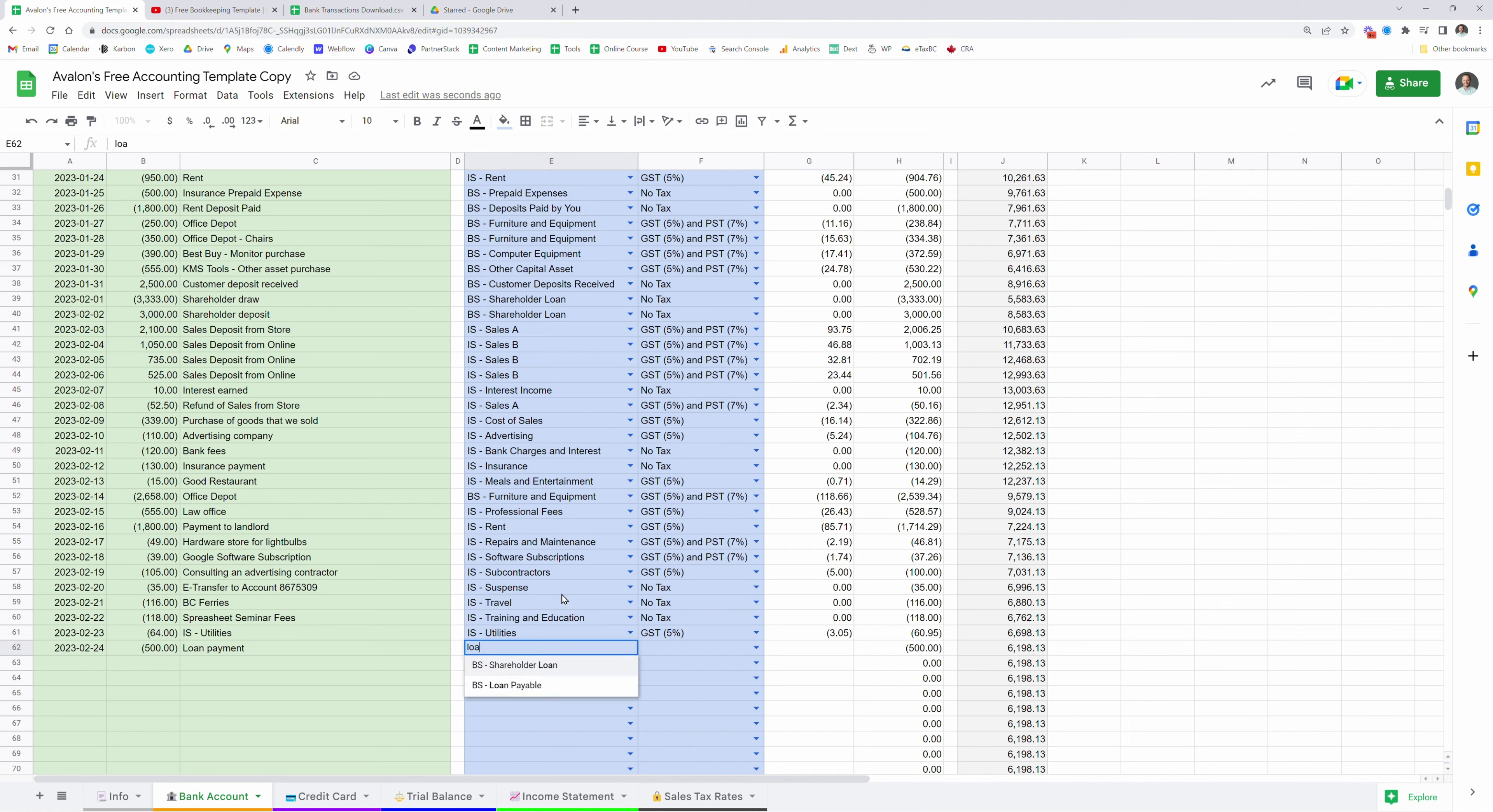
pyautogui.press('Down')
pyautogui.press('Tab')
pyautogui.write('no')
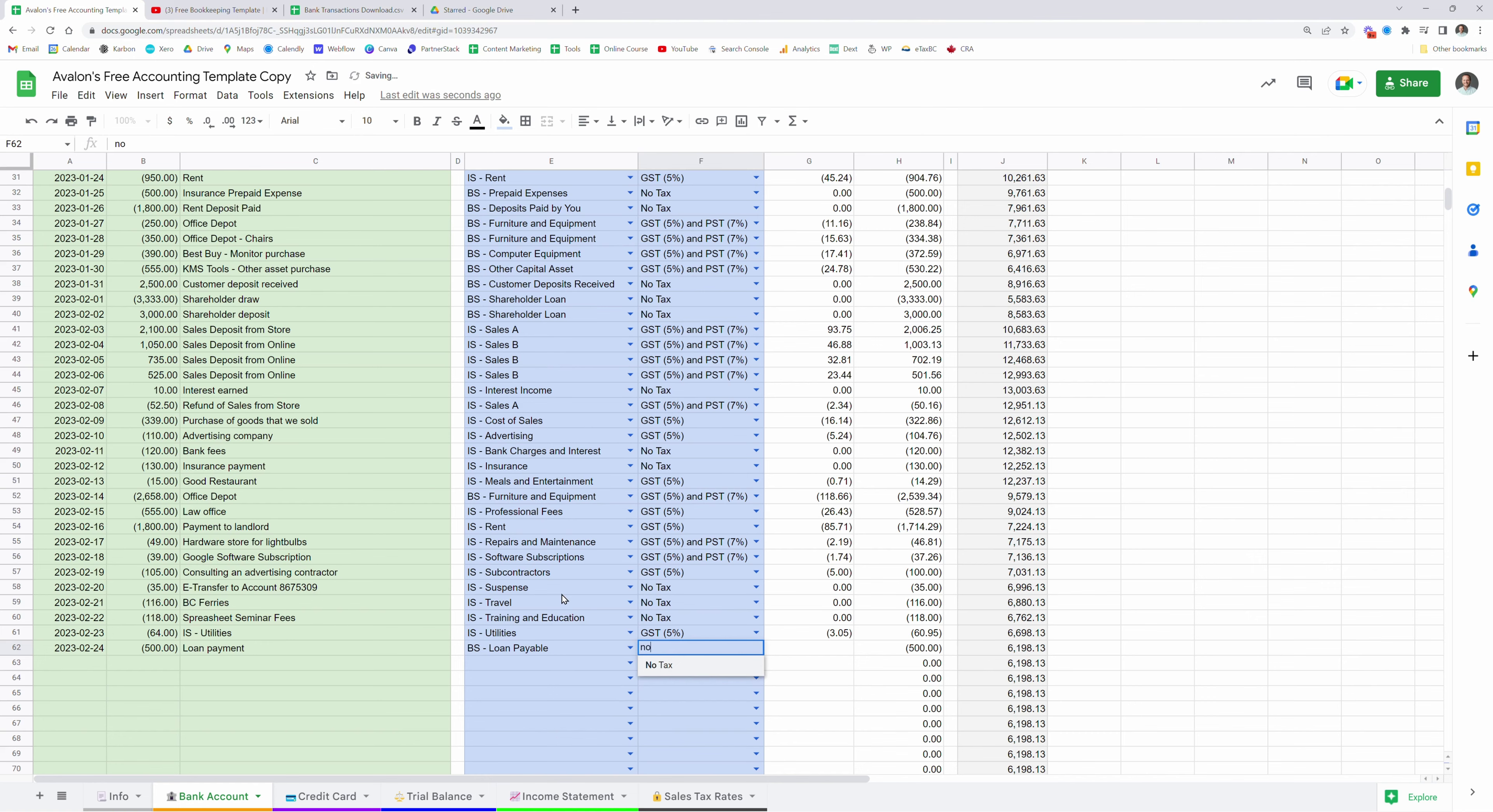
pyautogui.press('Return')
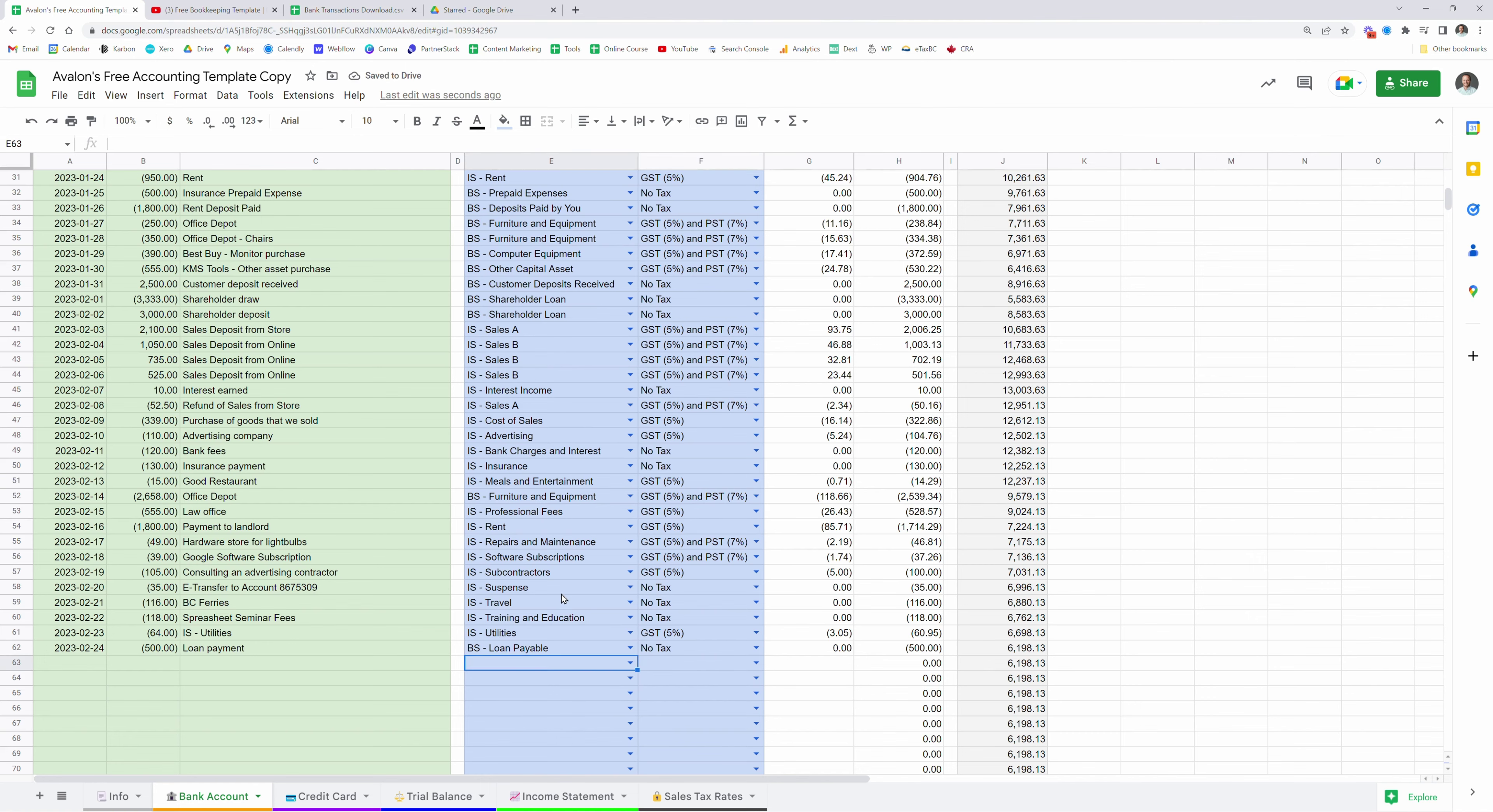
# - Review the assigned transaction types and sales tax codes across the whole Bank Account sheet
pyautogui.scroll(8, 561, 594)
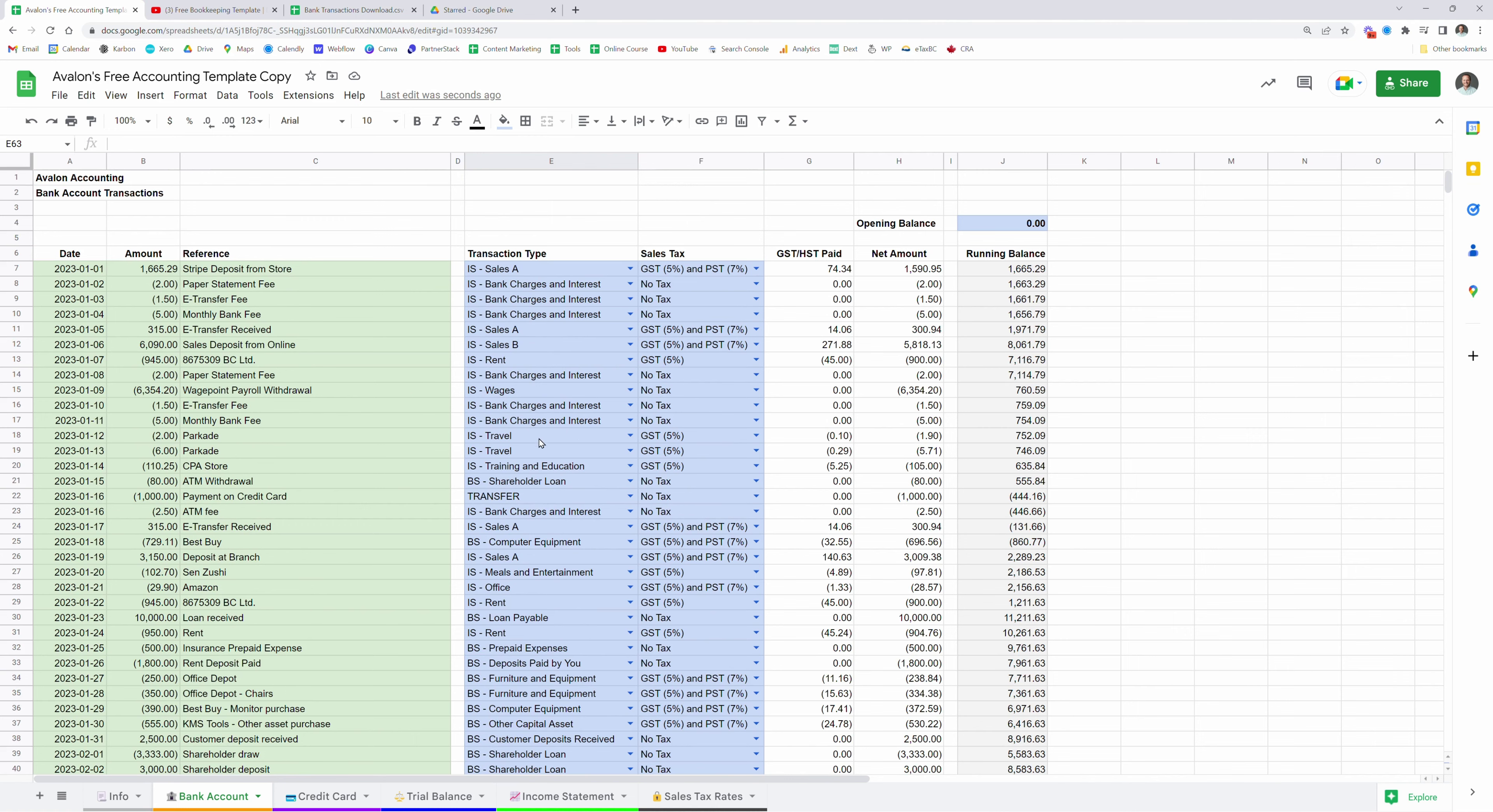
pyautogui.scroll(-3, 522, 476)
pyautogui.scroll(-5, 522, 476)
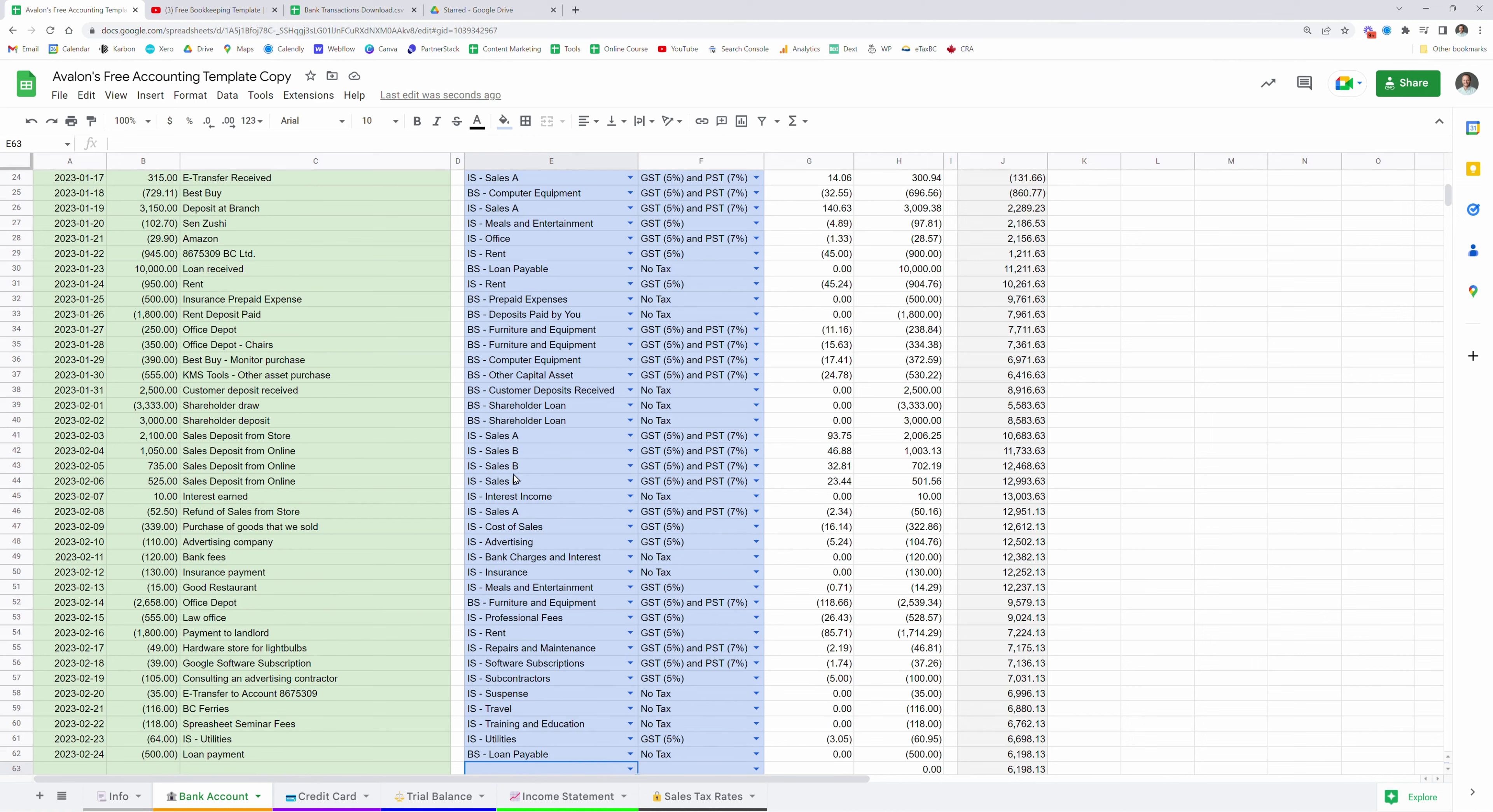
pyautogui.scroll(-2, 514, 479)
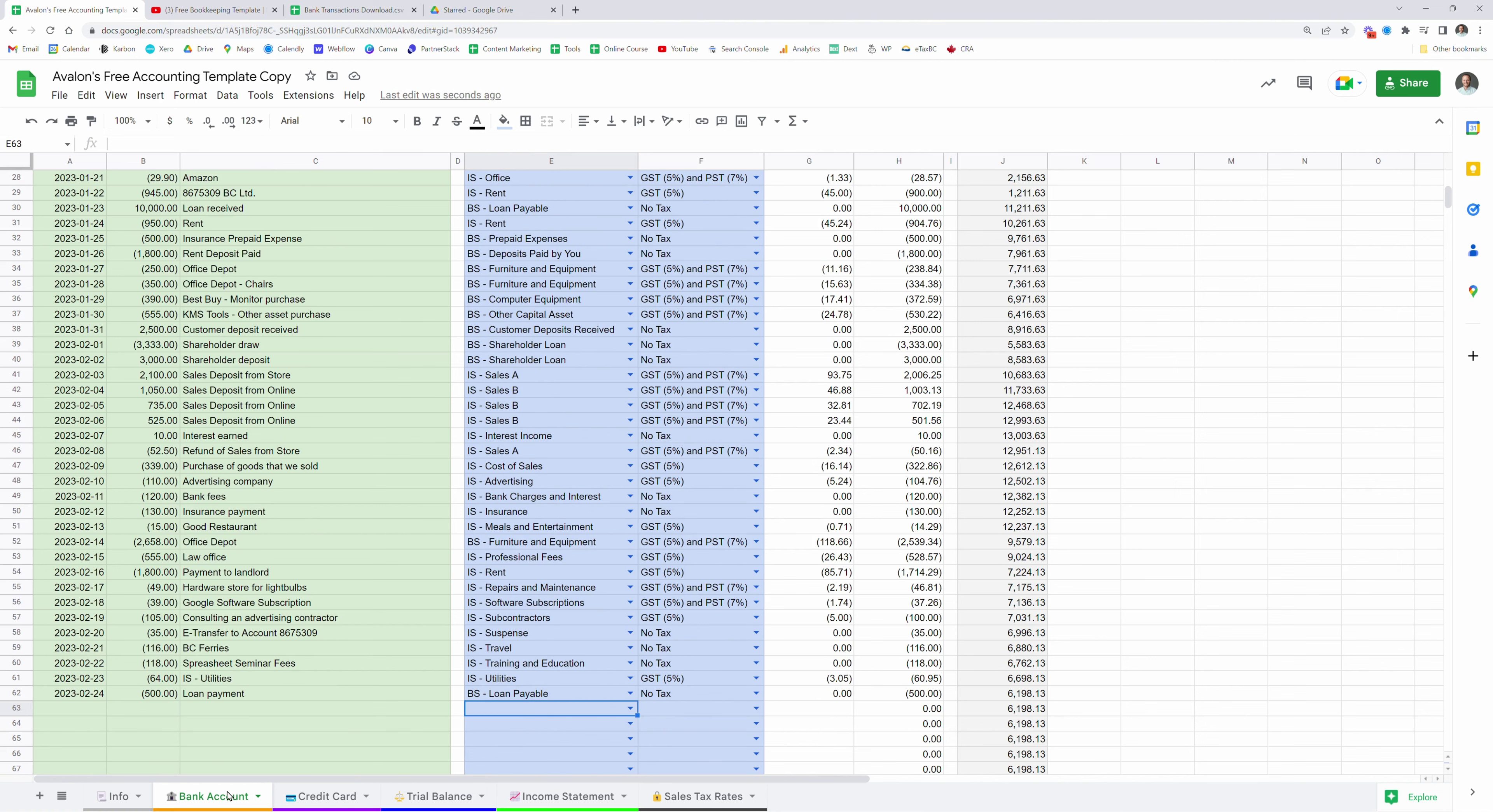
# - Examine the Credit Card, Trial Balance and Income Statement sheets and the file formats available for downloading the workbook
pyautogui.click(314, 802)
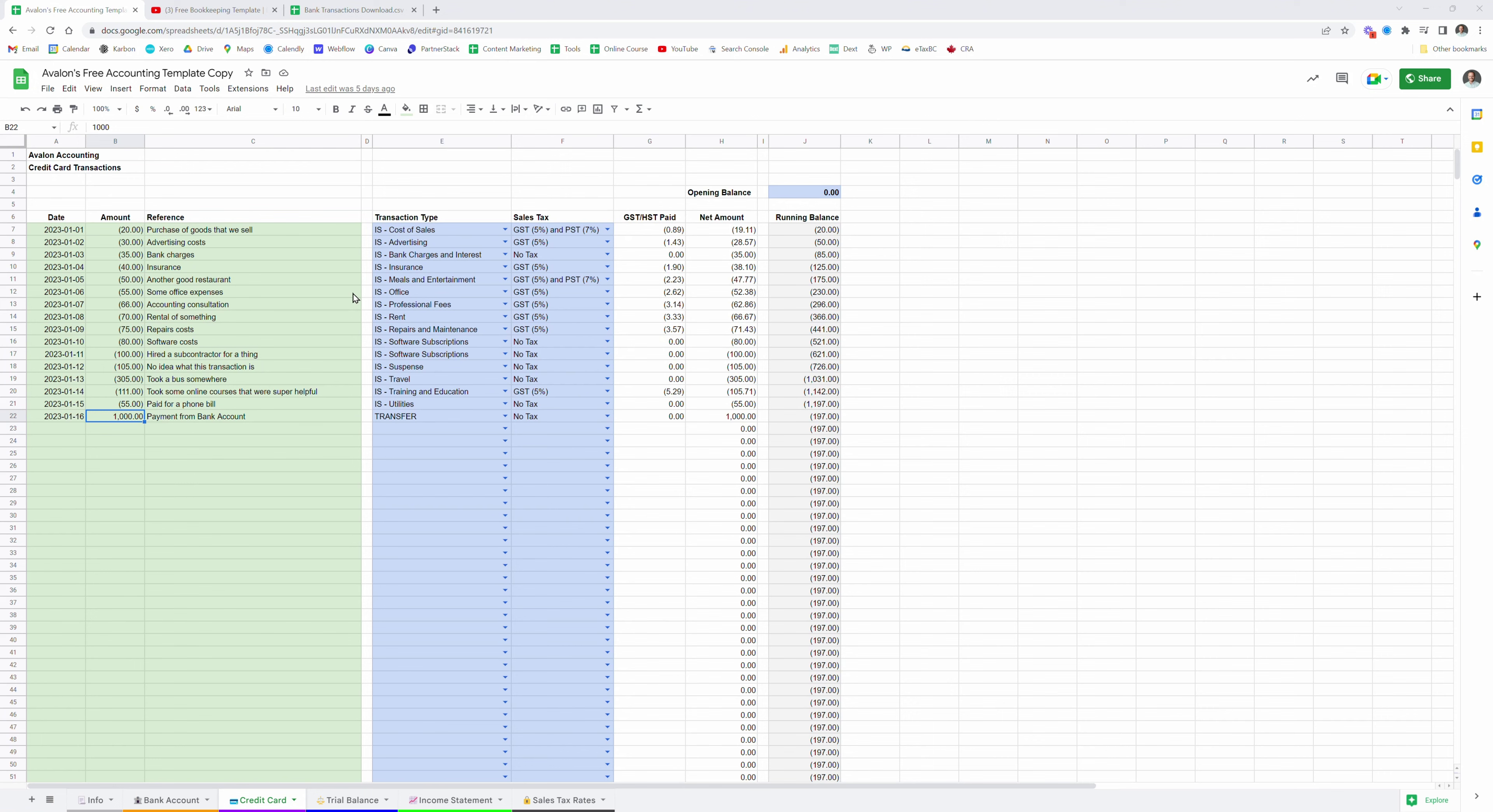
pyautogui.click(353, 801)
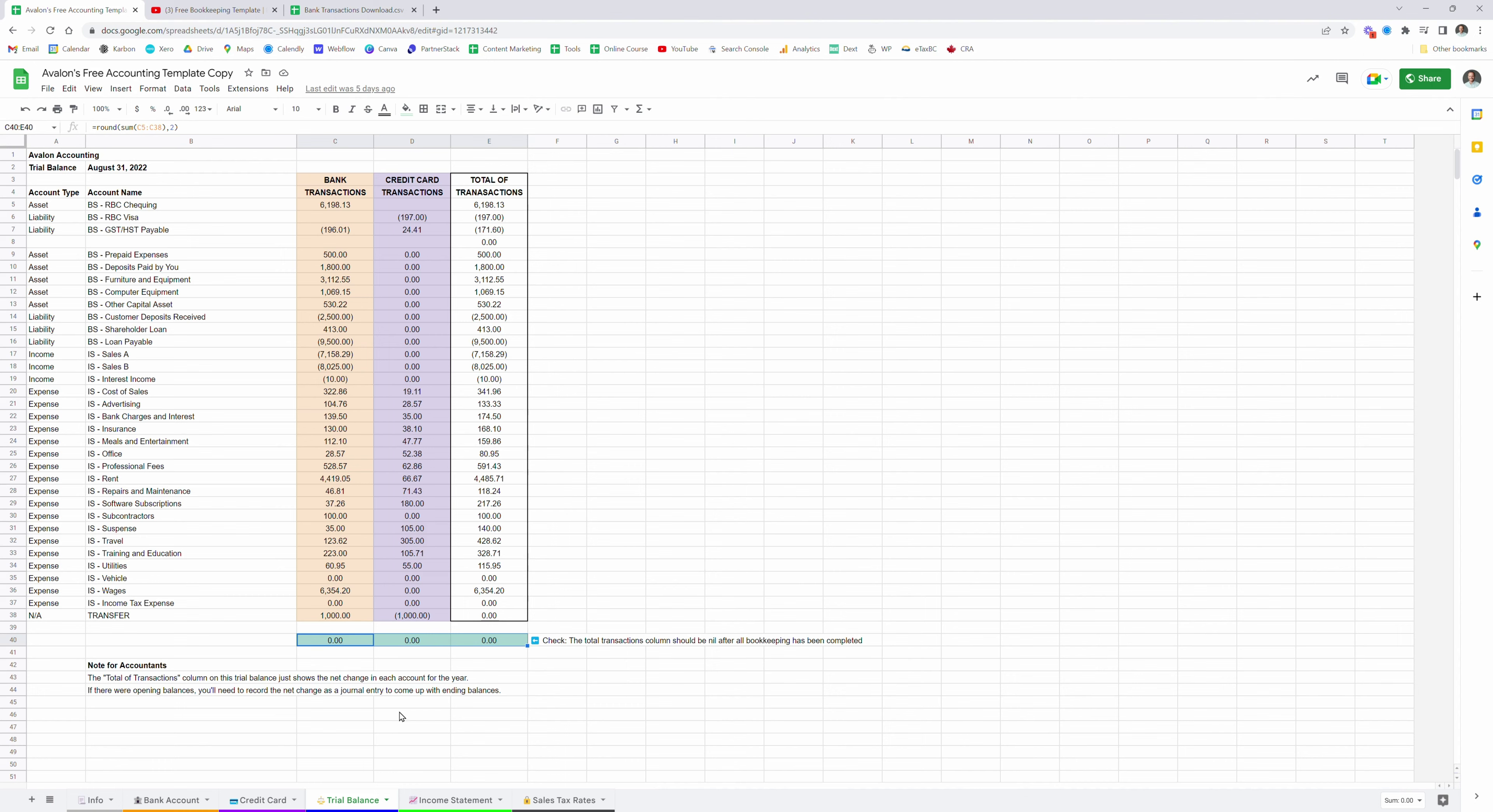
pyautogui.click(445, 800)
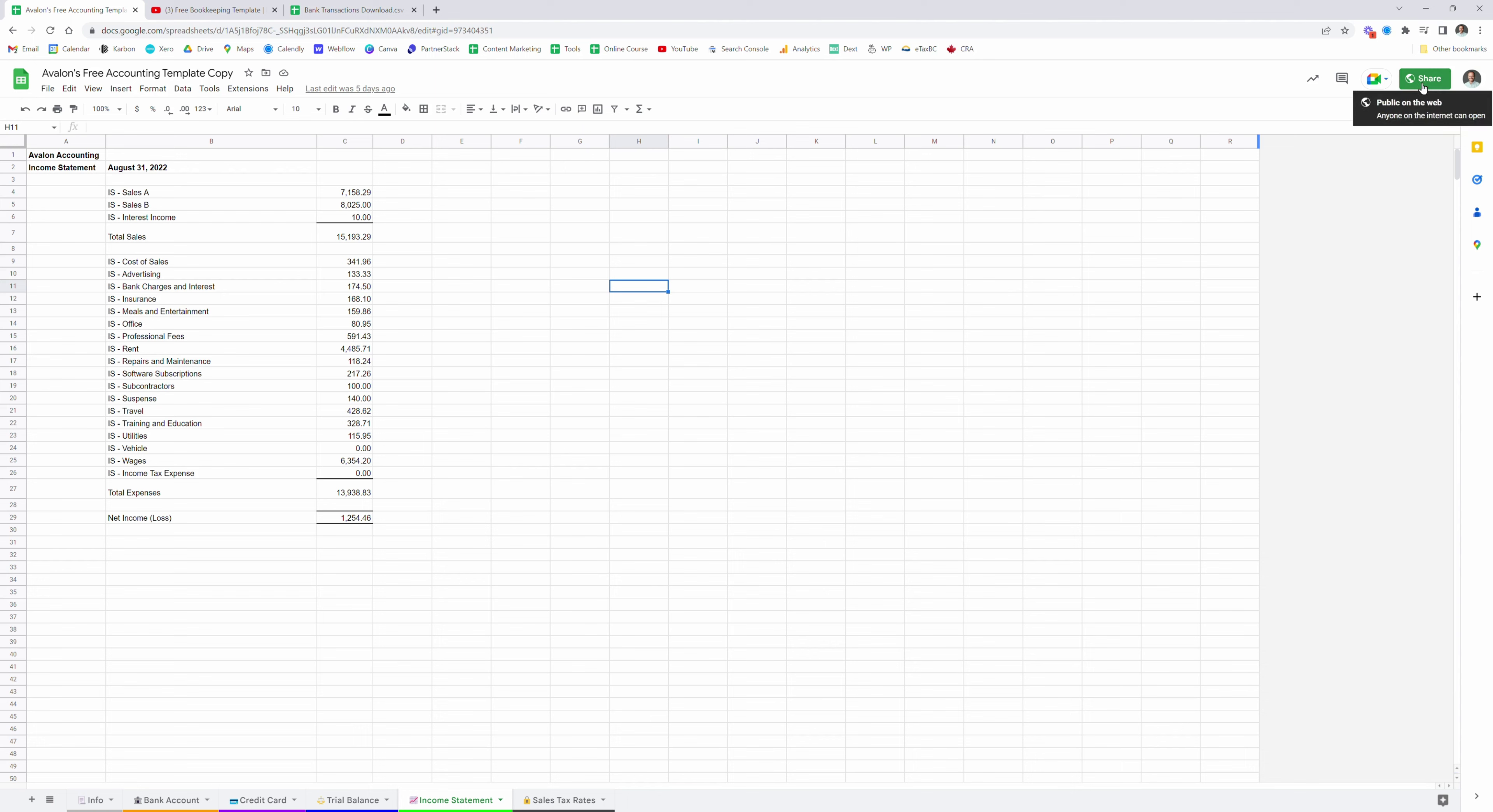
pyautogui.click(47, 89)
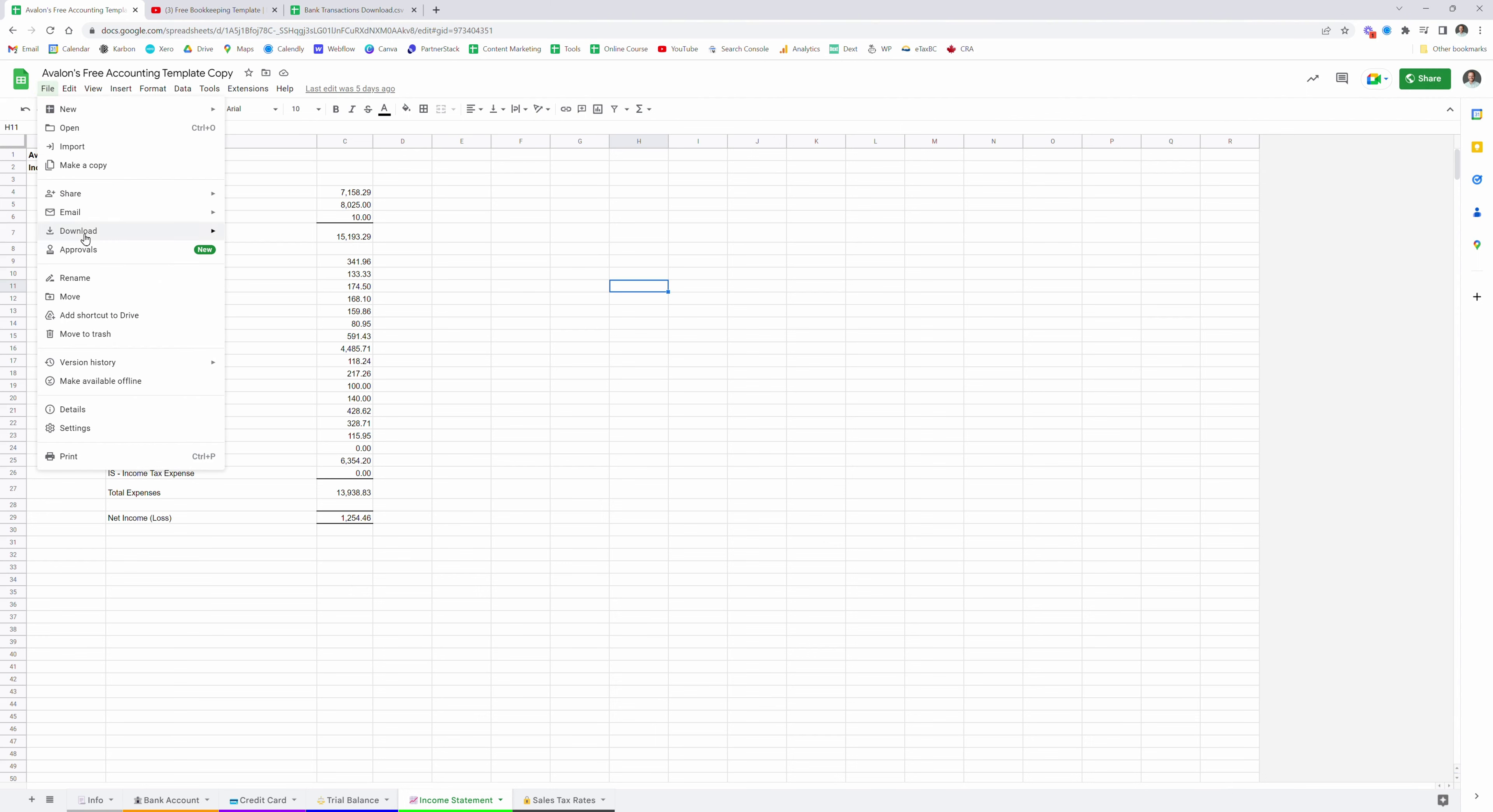
pyautogui.moveTo(82, 232)
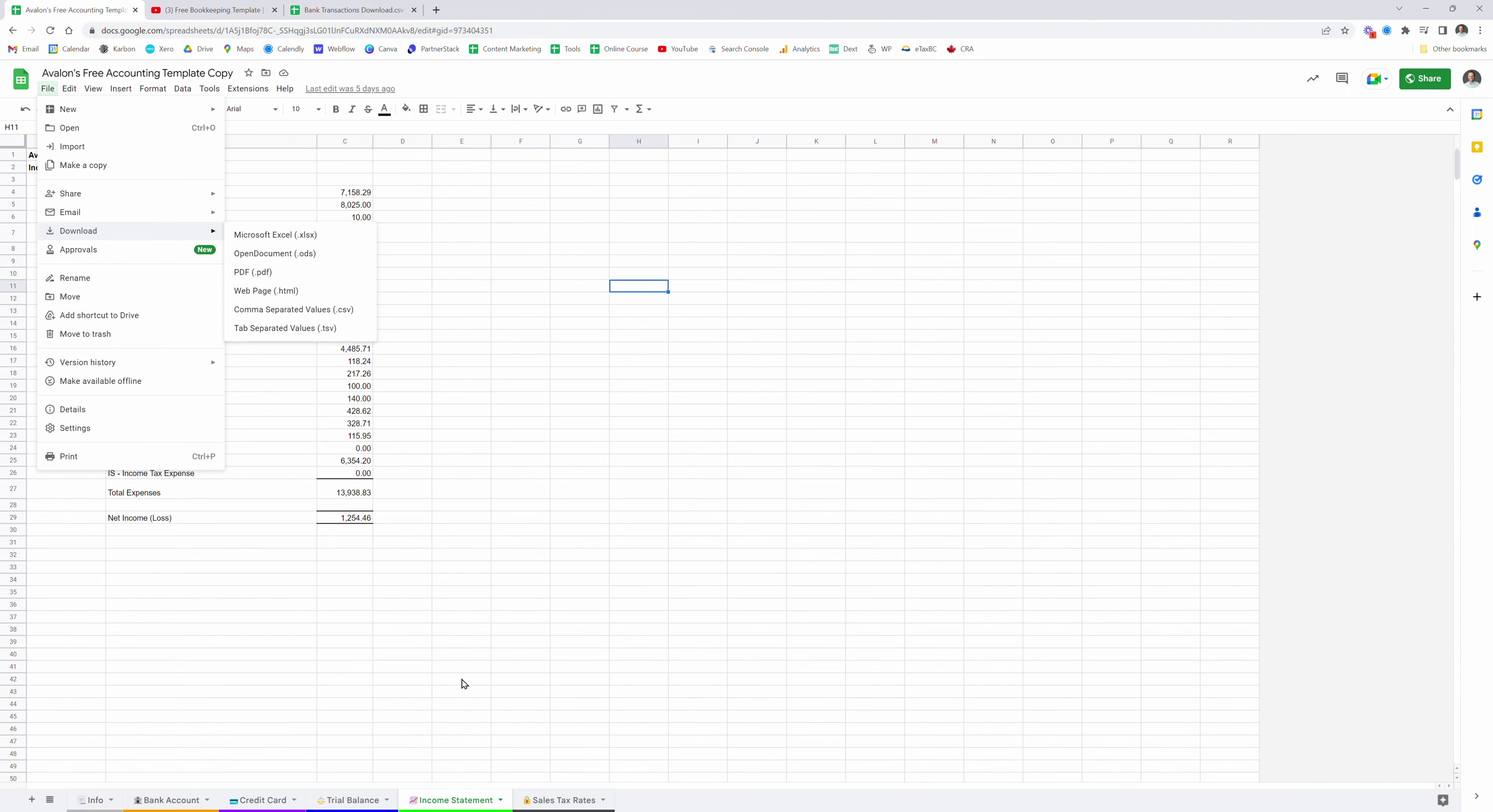
# - Examine the transaction type and sales tax choices for row 7 of the Bank Account sheet, plus the Sales Tax Rates sheet
pyautogui.click(157, 802)
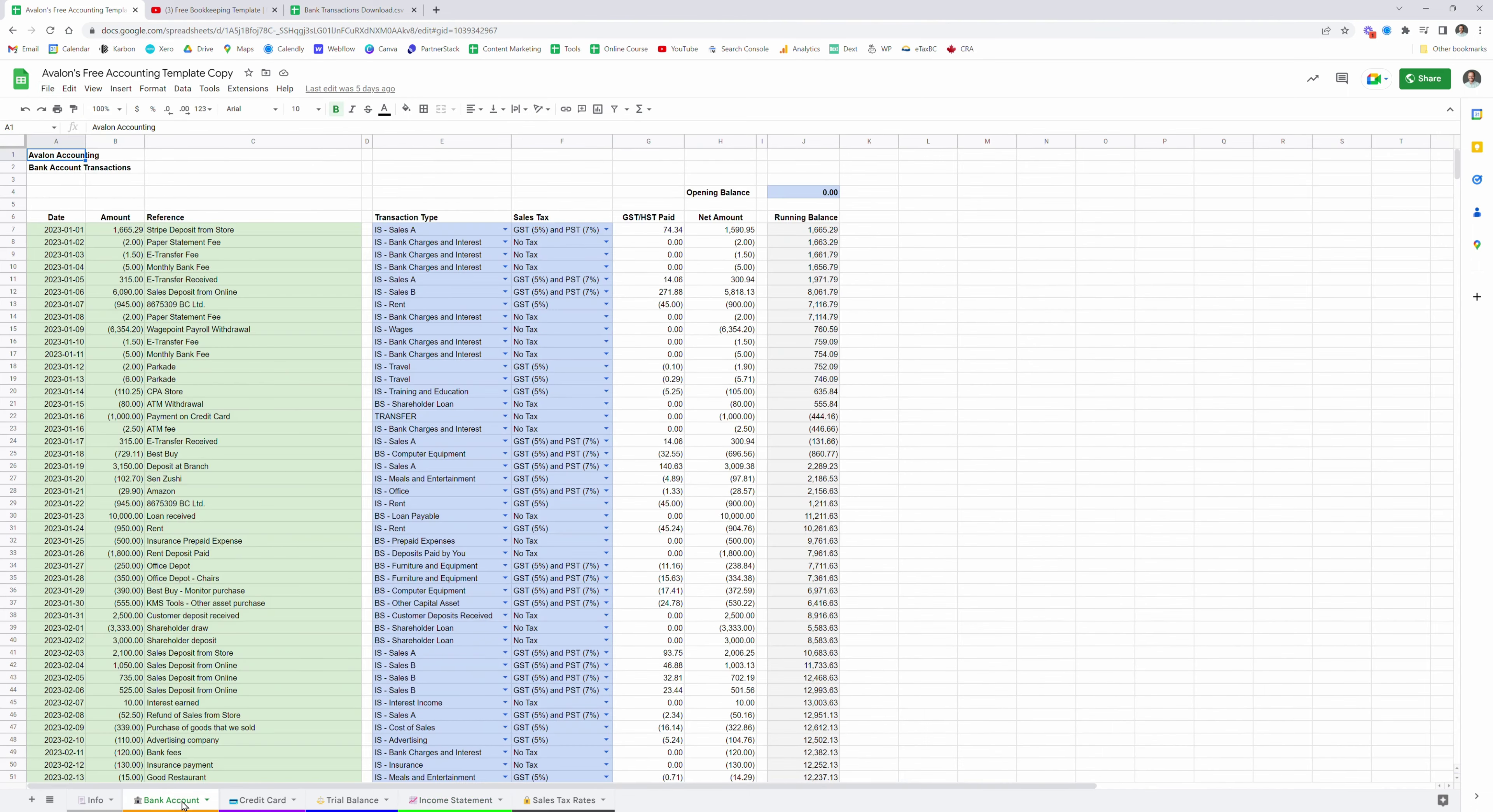
pyautogui.click(255, 800)
pyautogui.click(168, 800)
pyautogui.click(501, 231)
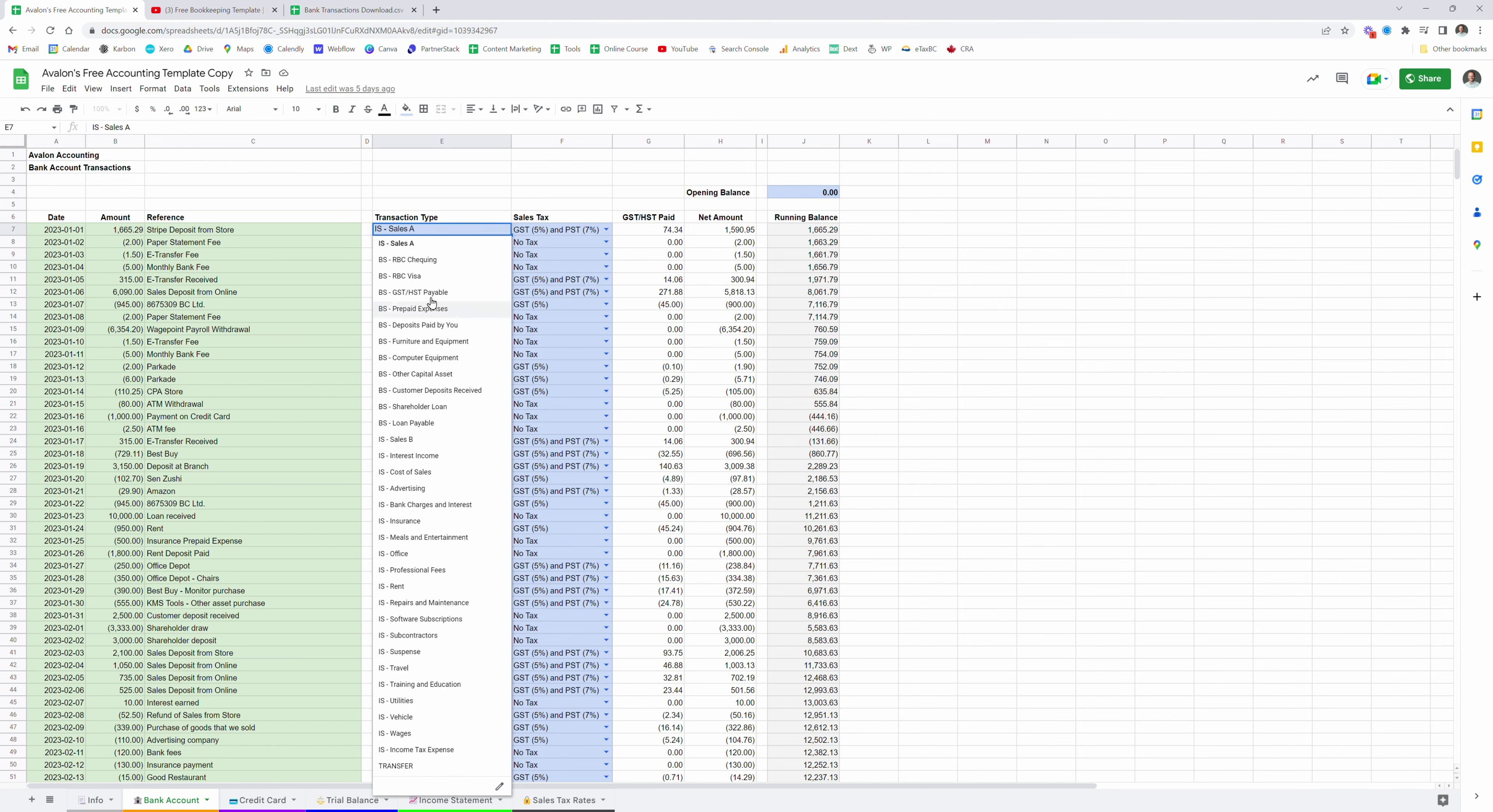
pyautogui.click(607, 231)
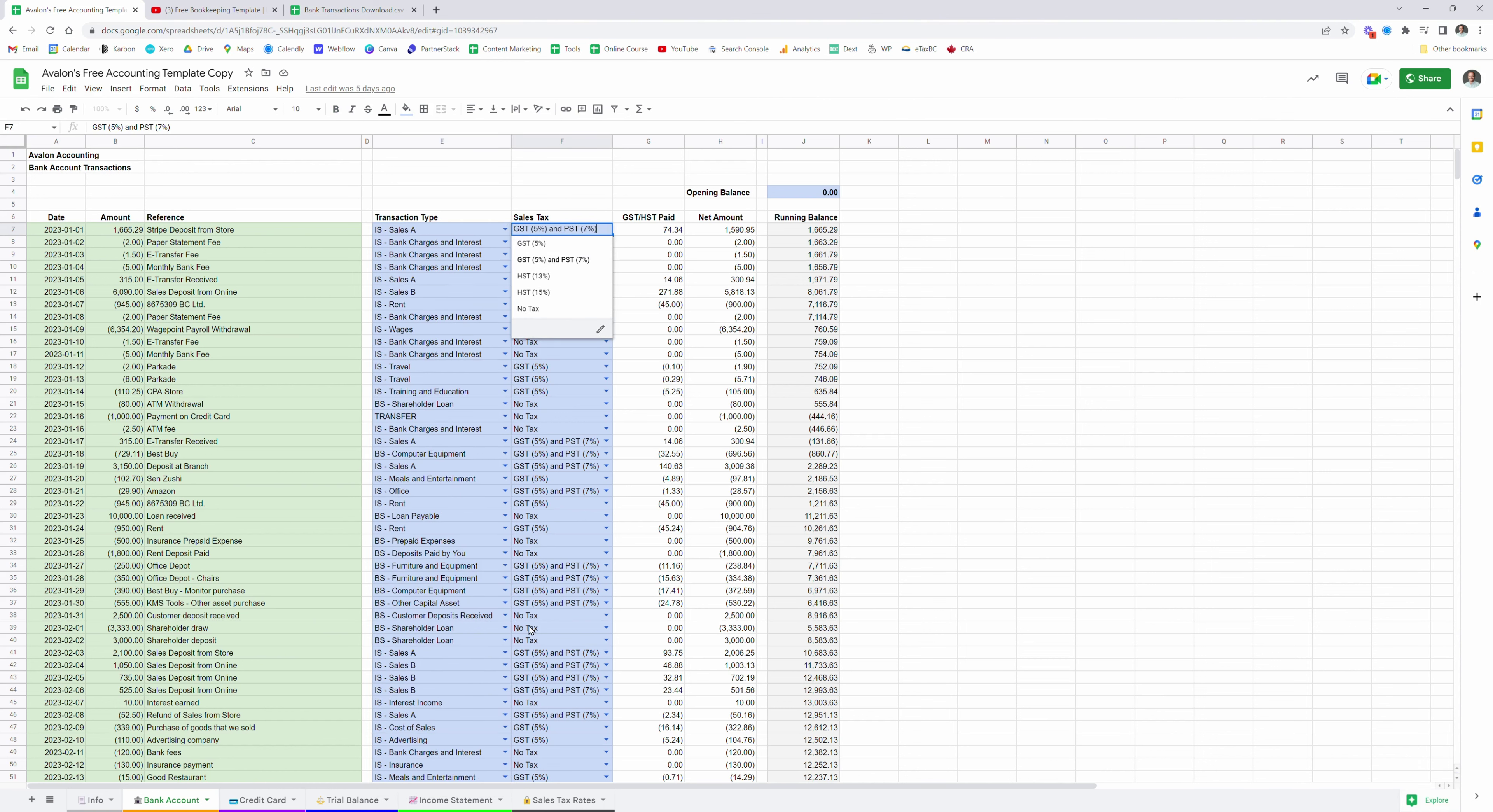
pyautogui.click(561, 806)
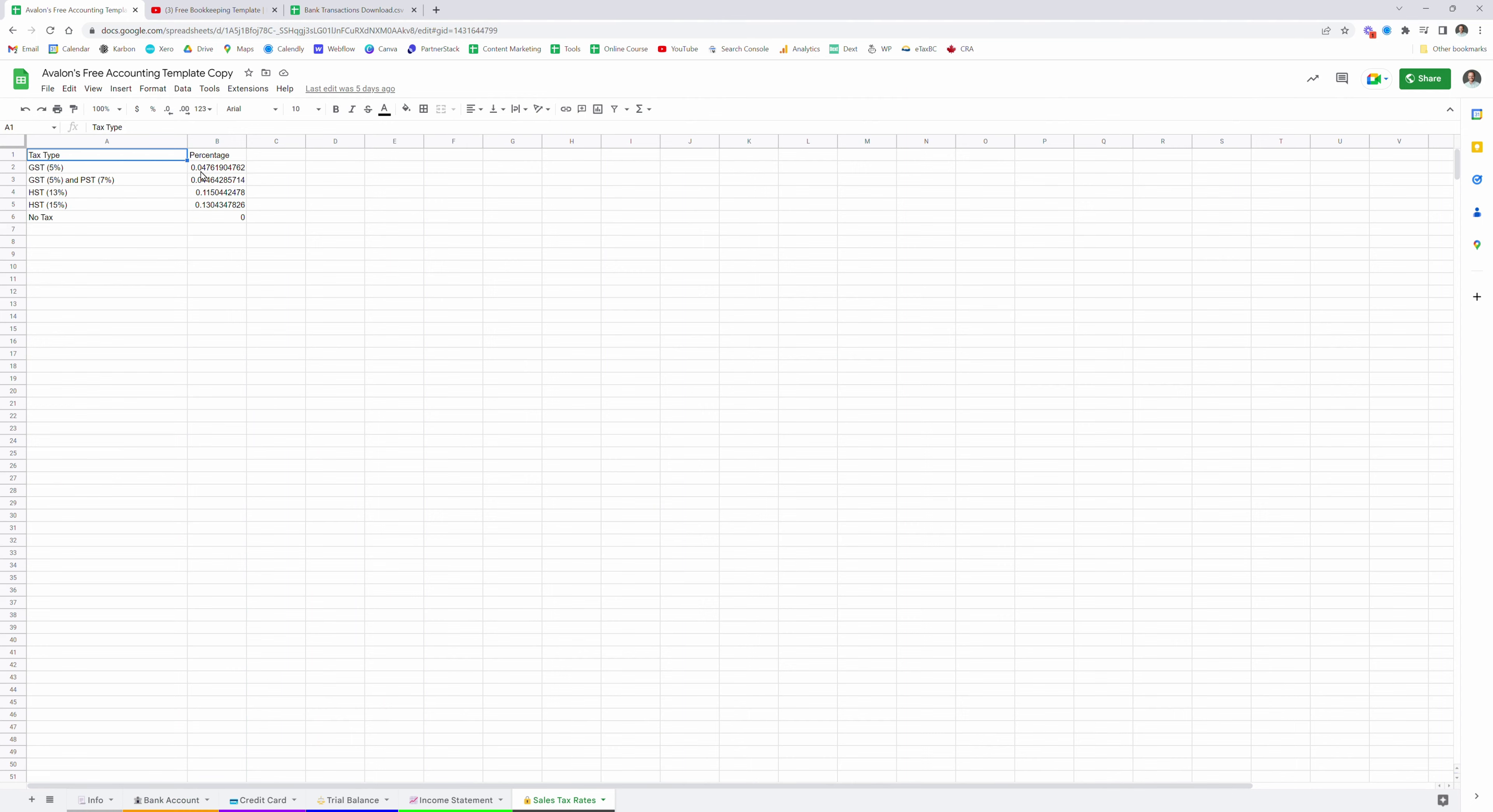
# - Set the Bank charges transaction's sales tax on the Credit Card sheet to GST (5%) and PST (7%) and inspect its GST/HST Paid formula
pyautogui.click(174, 801)
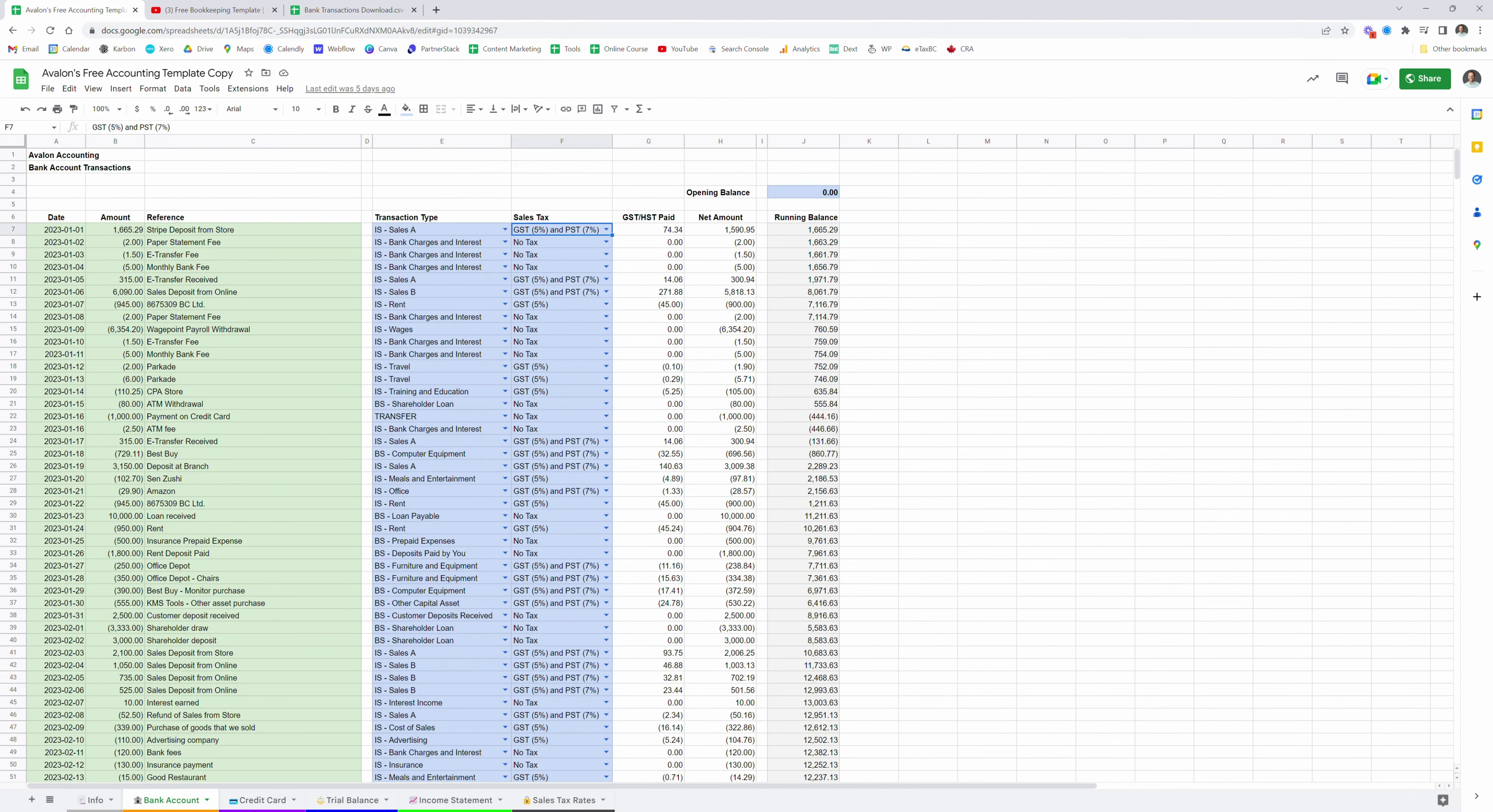
pyautogui.click(260, 801)
pyautogui.click(607, 230)
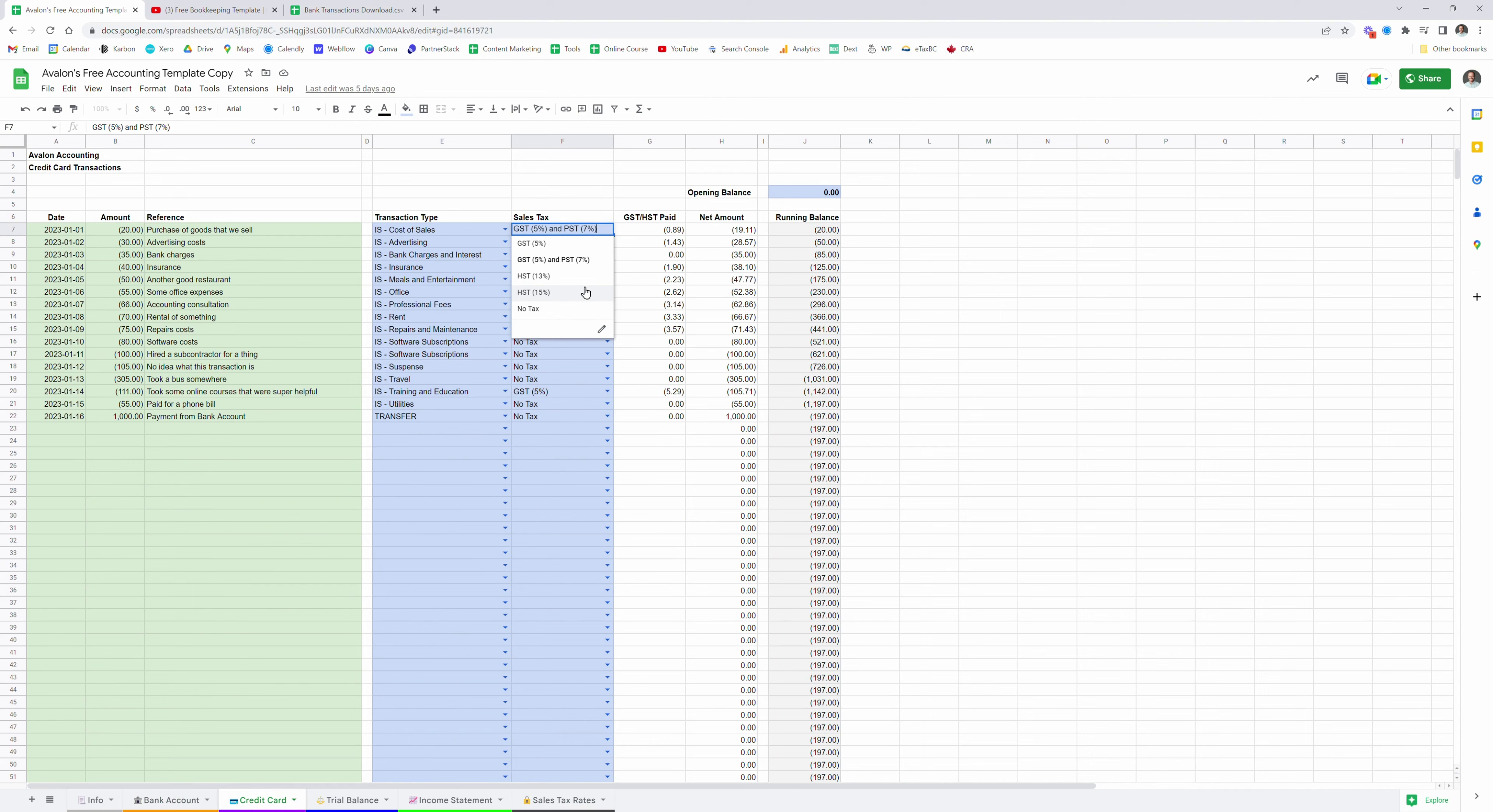
pyautogui.click(644, 243)
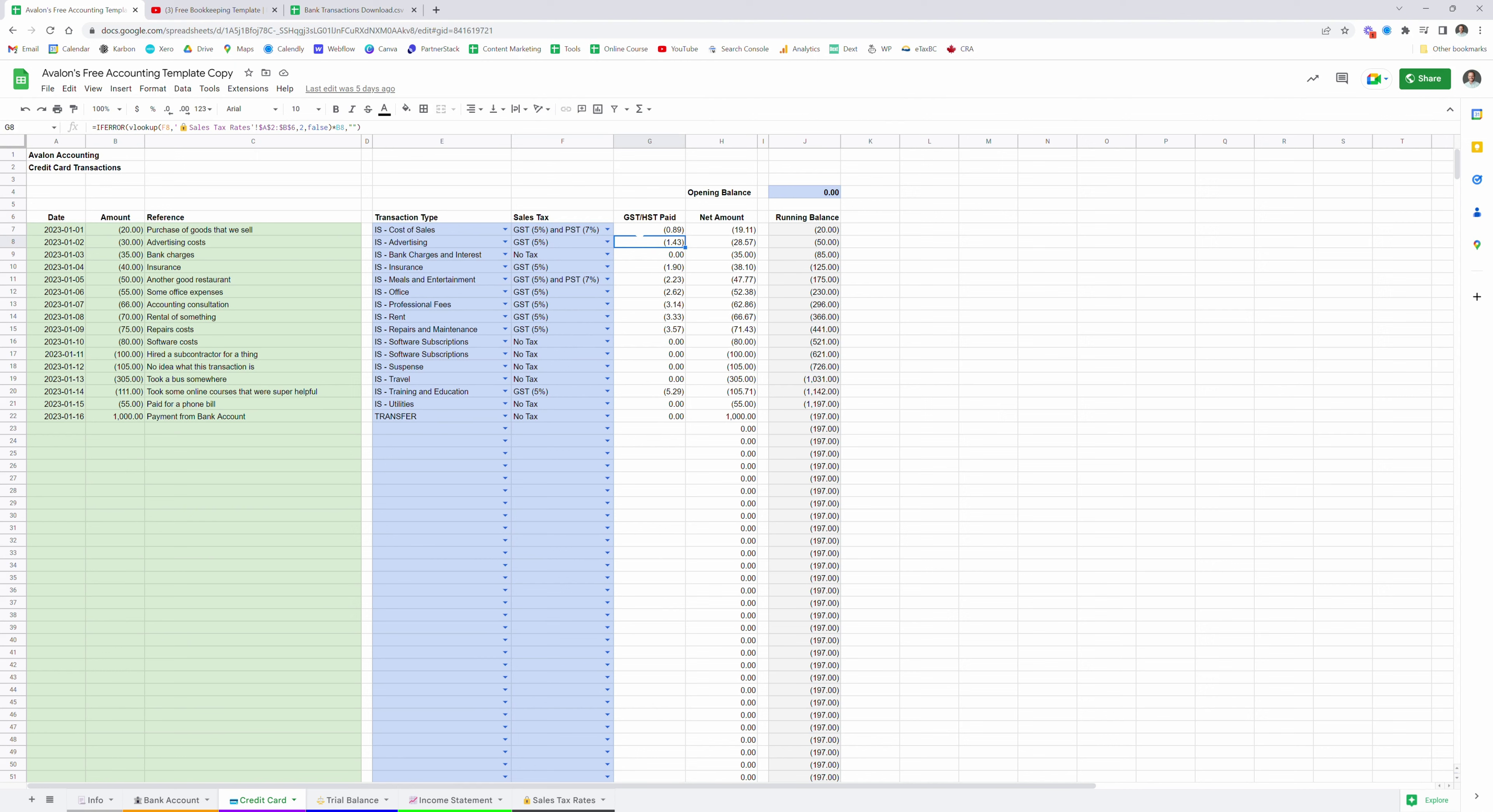
pyautogui.click(608, 255)
pyautogui.click(583, 283)
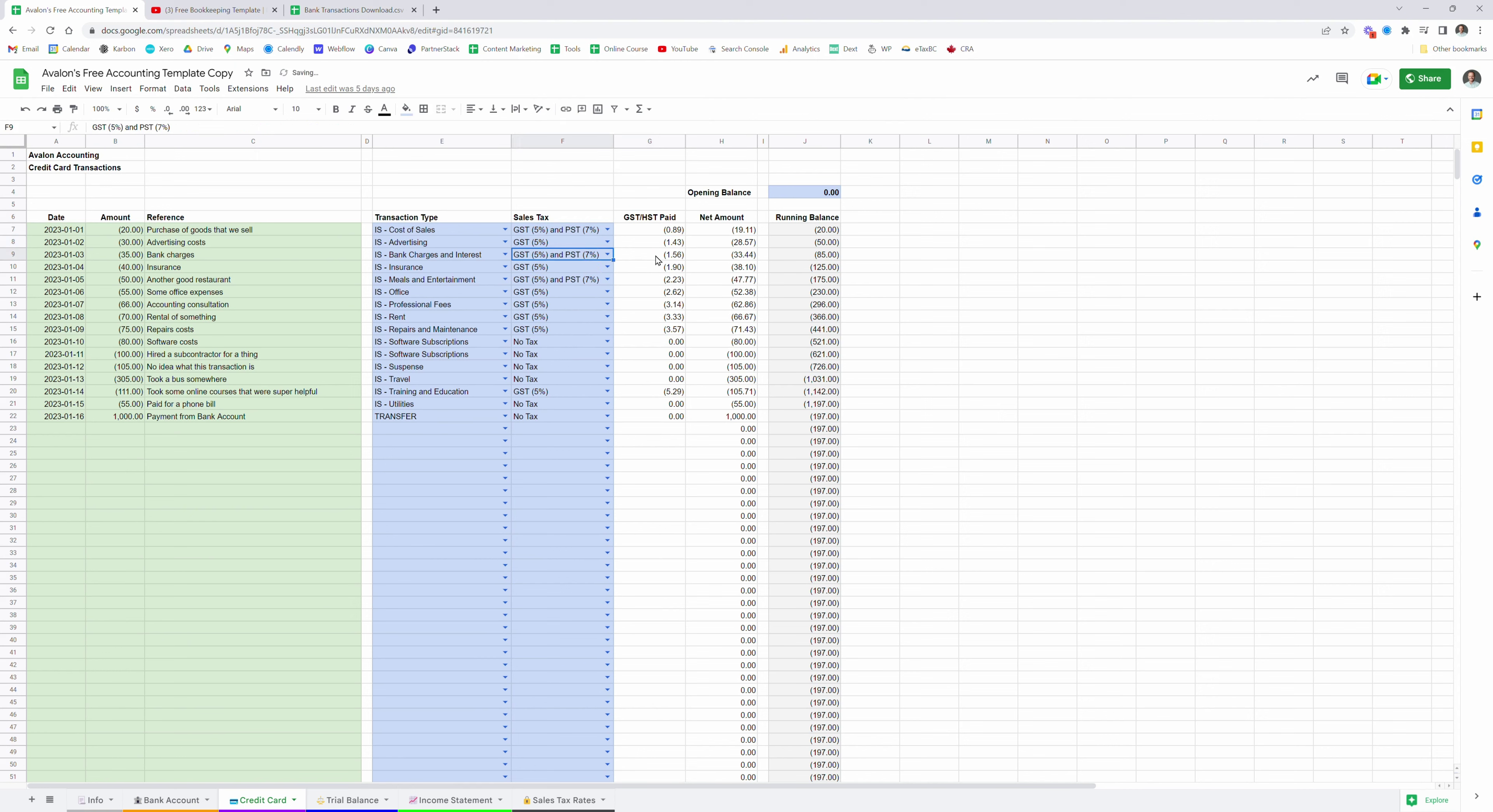
pyautogui.click(660, 258)
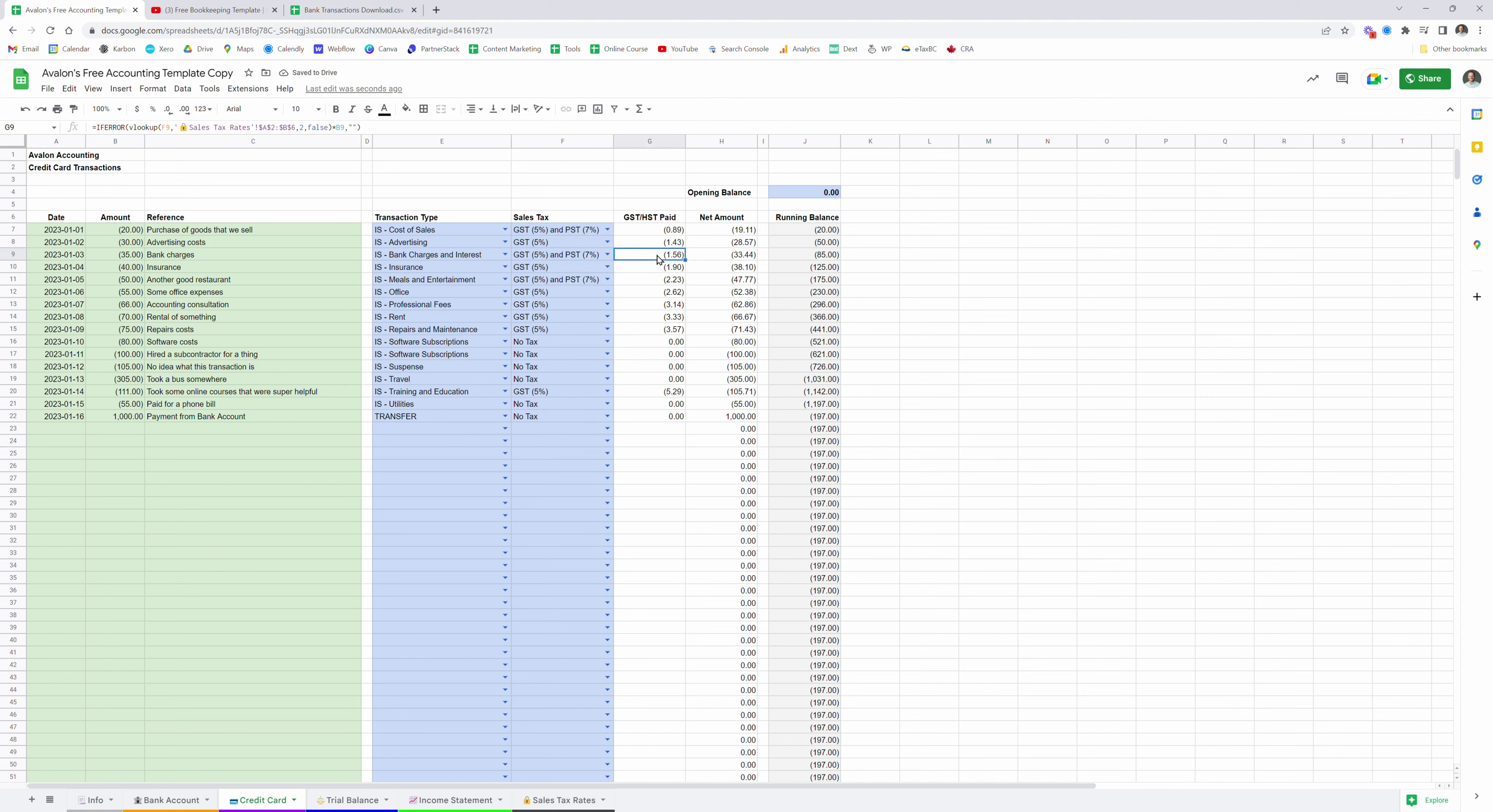
# - Inspect the amount, net amount and running balance in row 7, the opening balance, and the last transaction's running balance and date
pyautogui.click(704, 232)
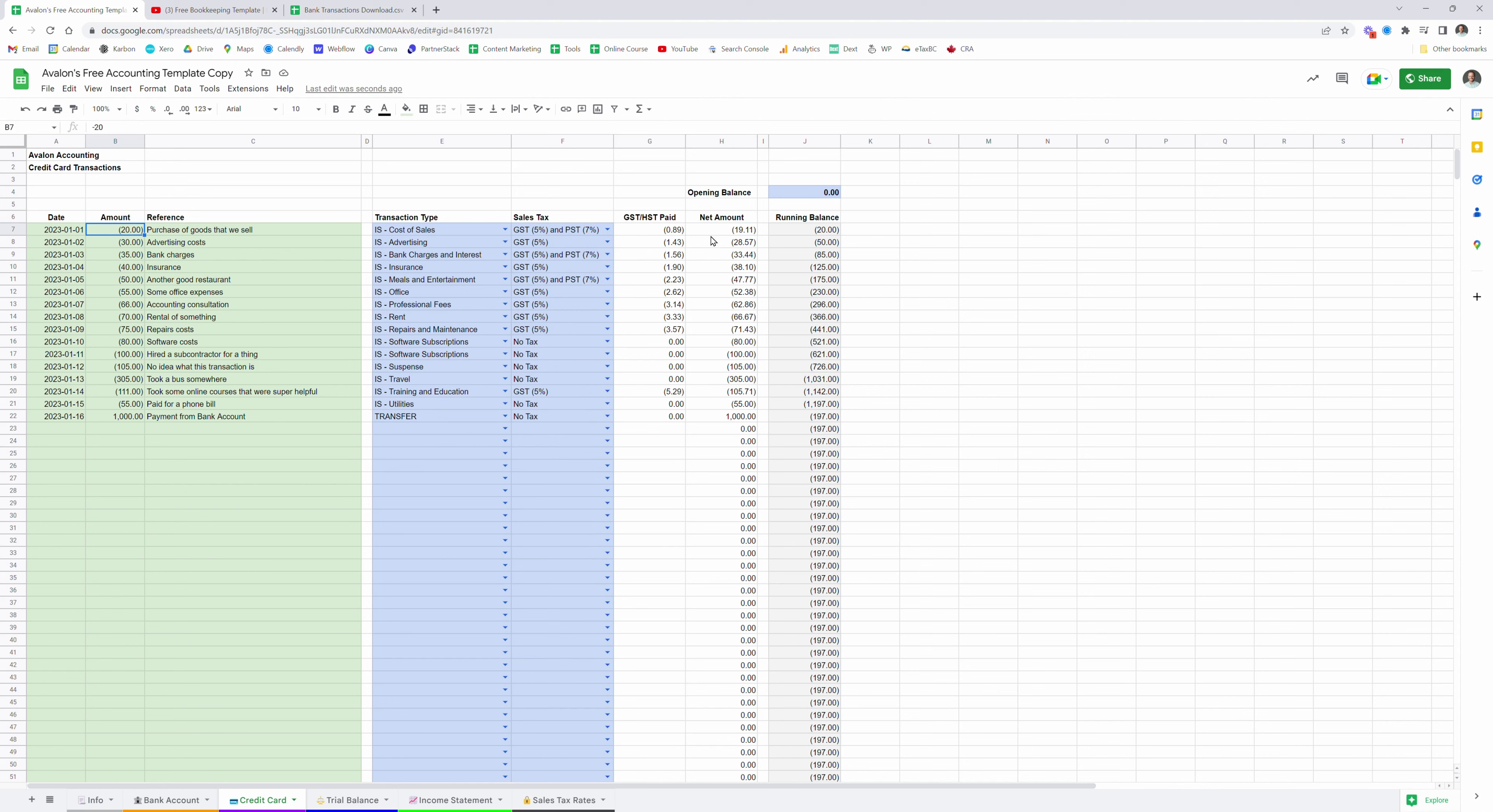
pyautogui.click(674, 235)
pyautogui.click(718, 233)
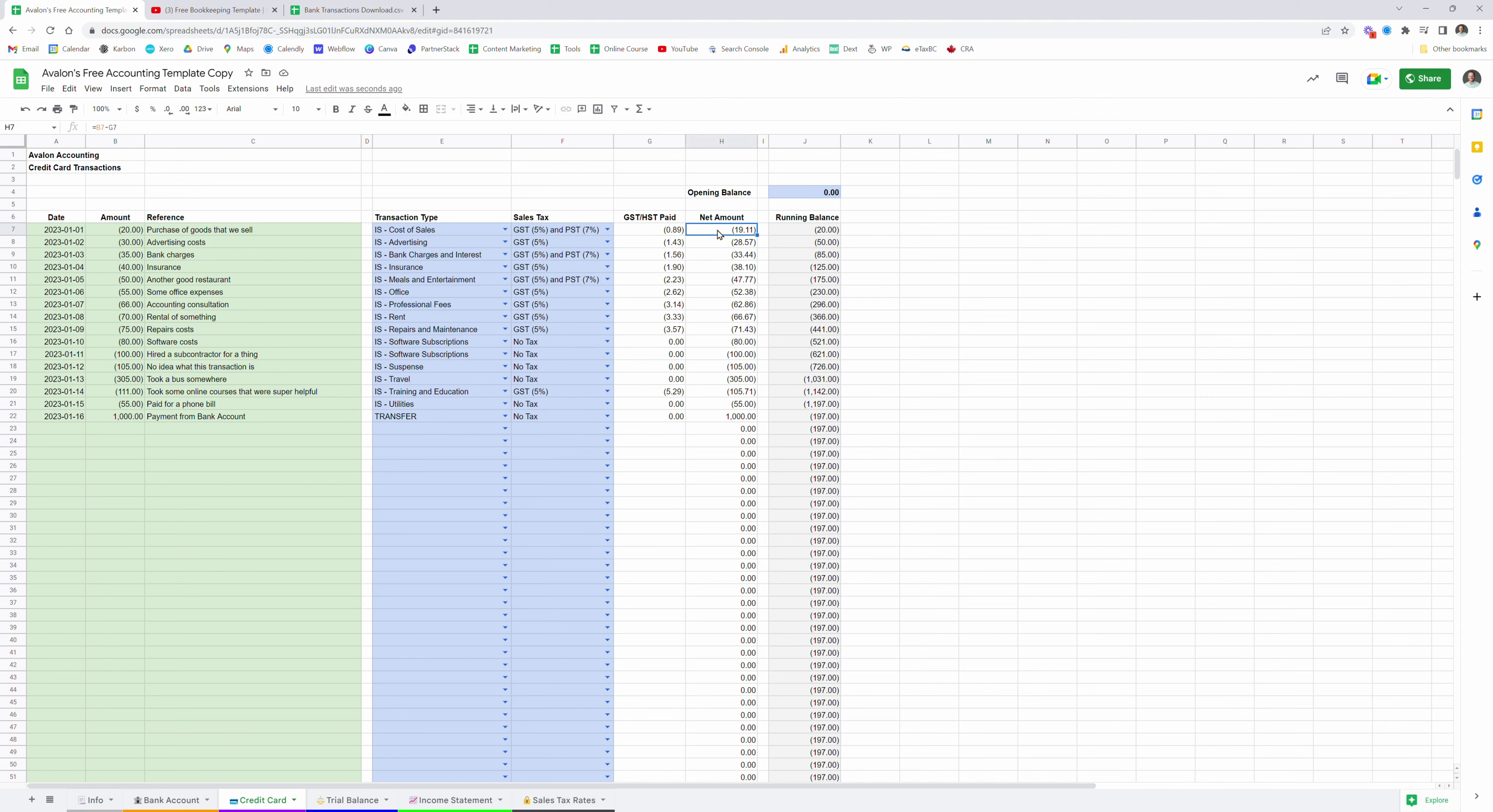
pyautogui.click(787, 233)
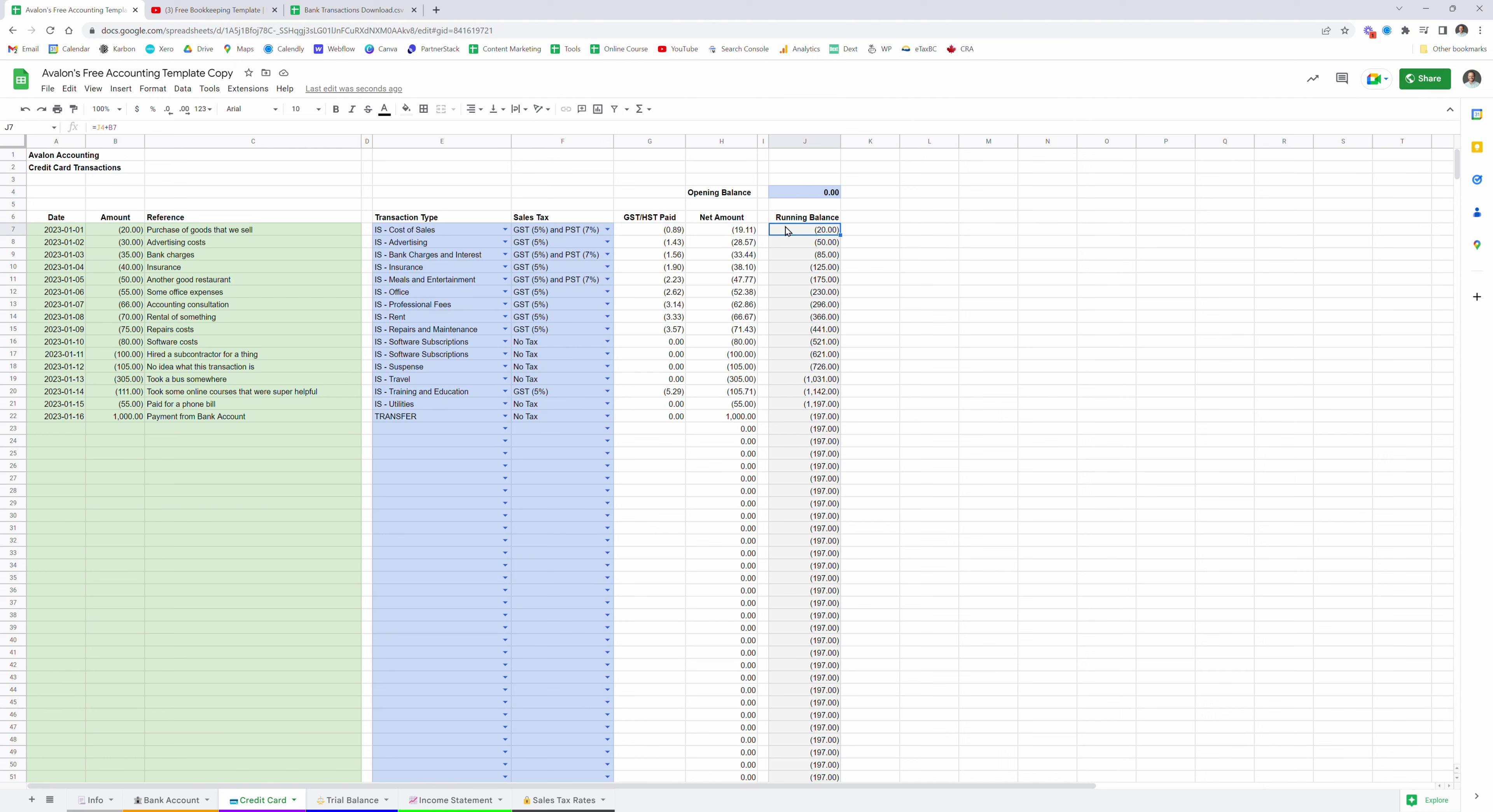
pyautogui.click(808, 194)
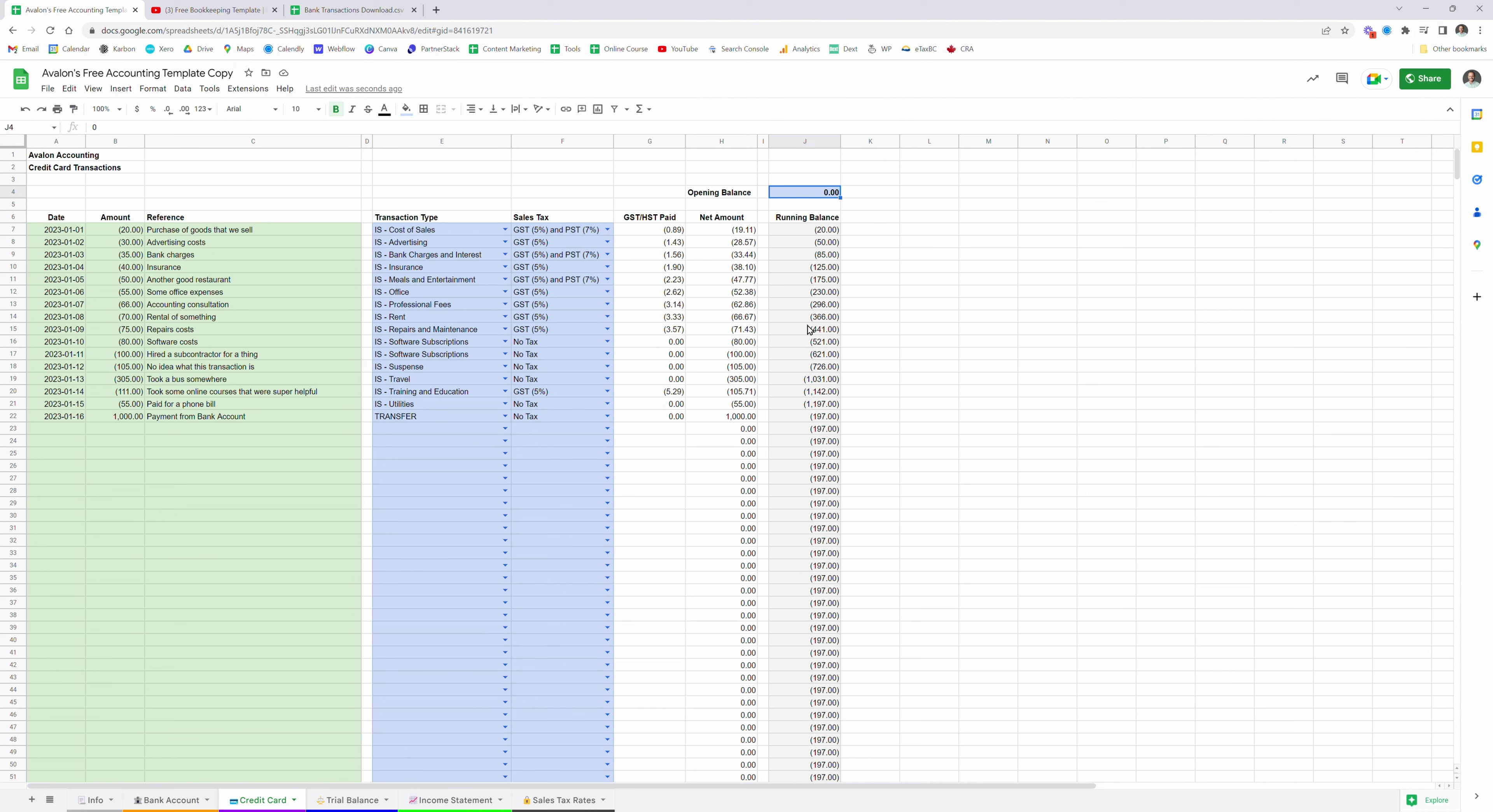
pyautogui.click(817, 417)
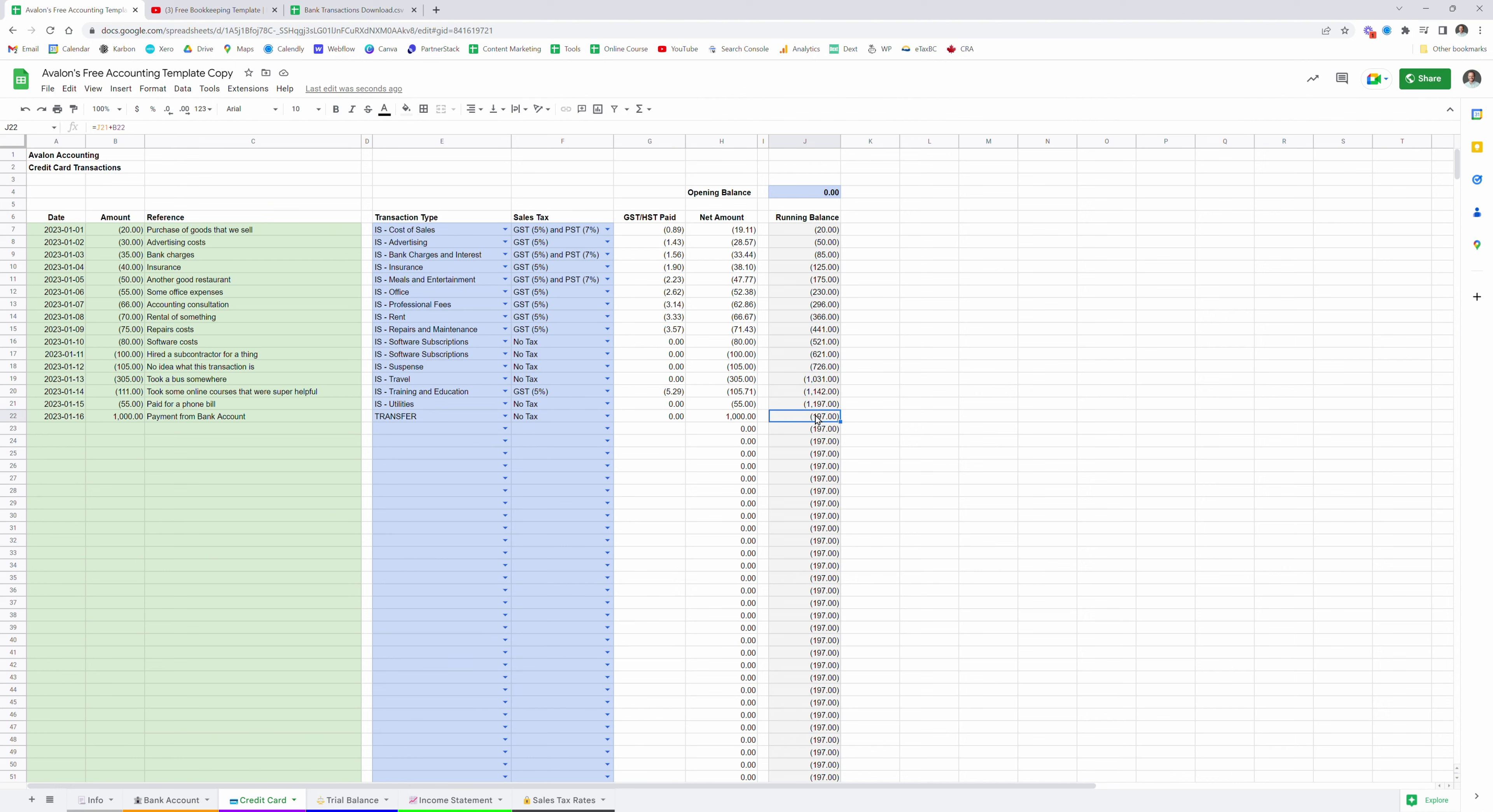
pyautogui.click(57, 421)
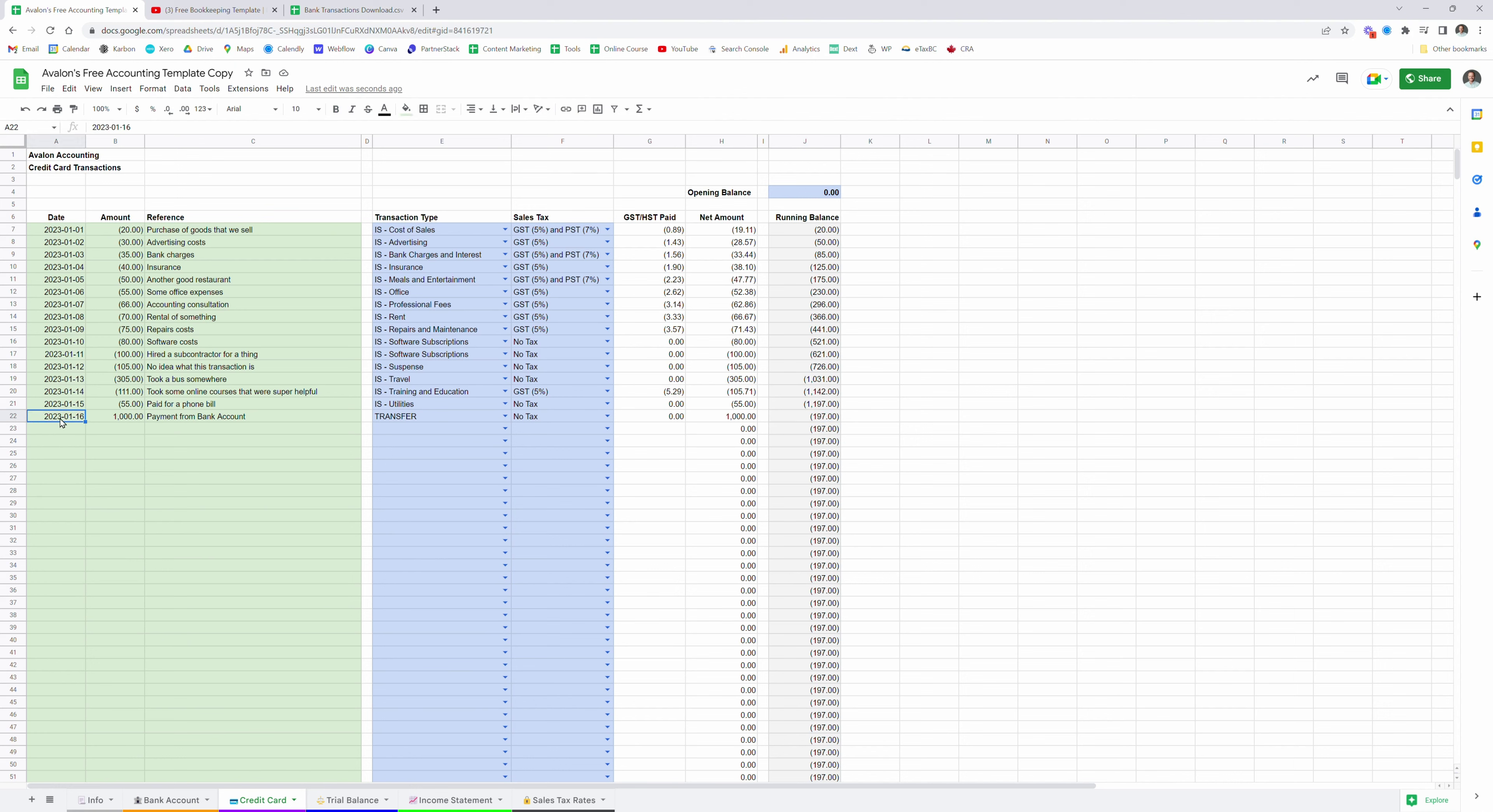
# - Examine the Credit Card sheet's last running balance, then the account names and bank and credit card columns of the Trial Balance sheet
pyautogui.click(791, 421)
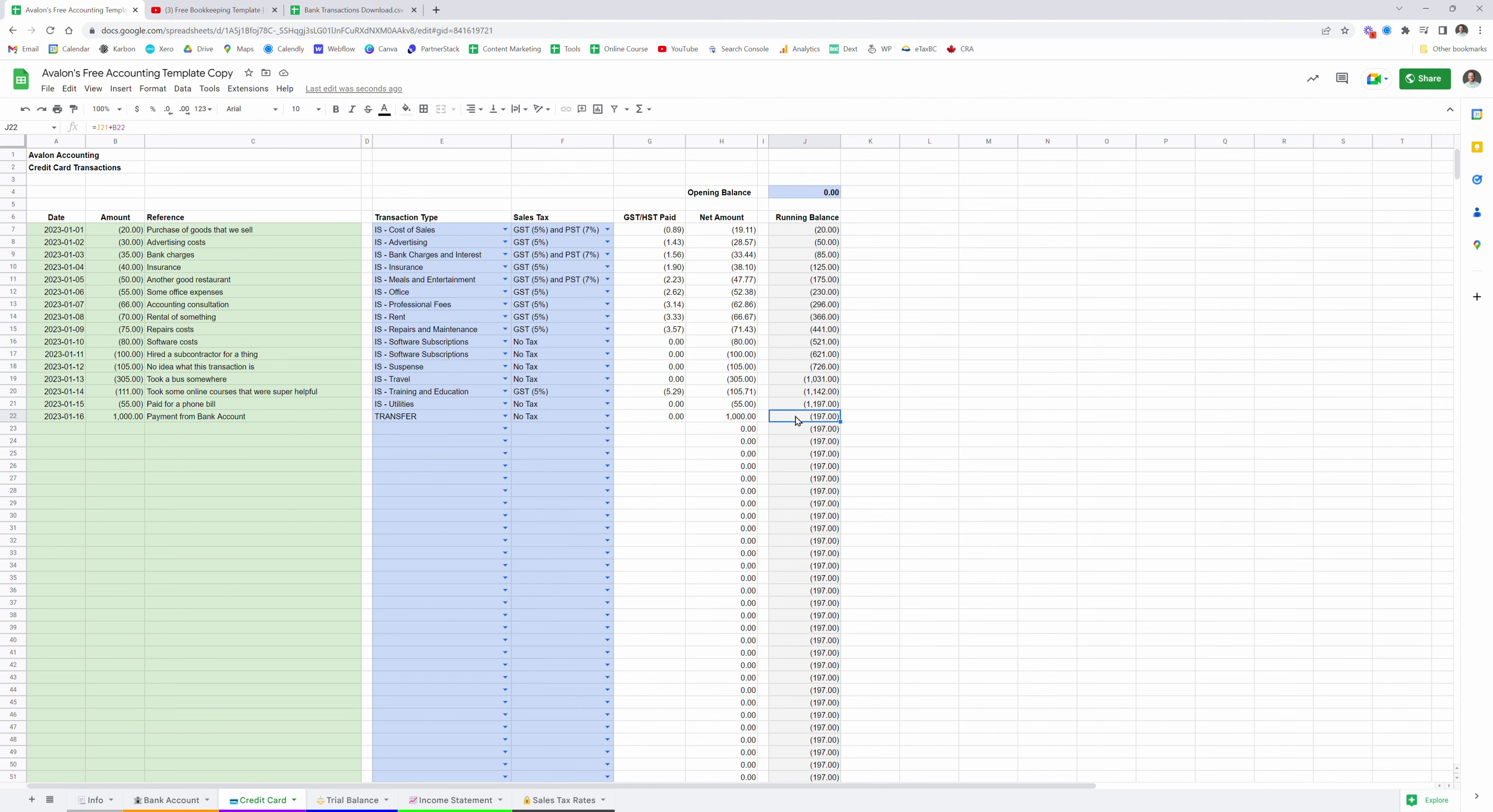
pyautogui.click(348, 800)
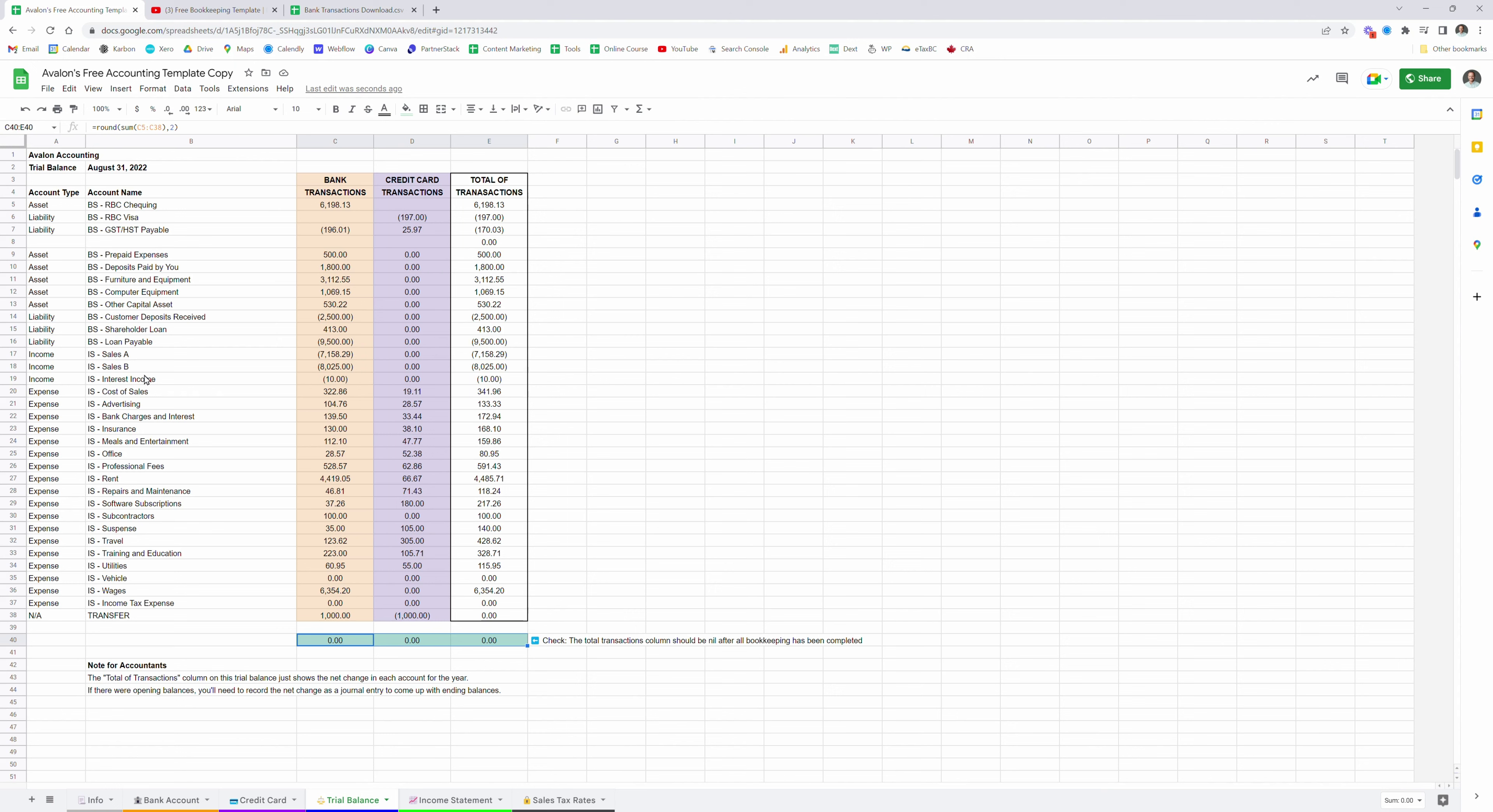
pyautogui.moveTo(133, 205); pyautogui.dragTo(243, 603)
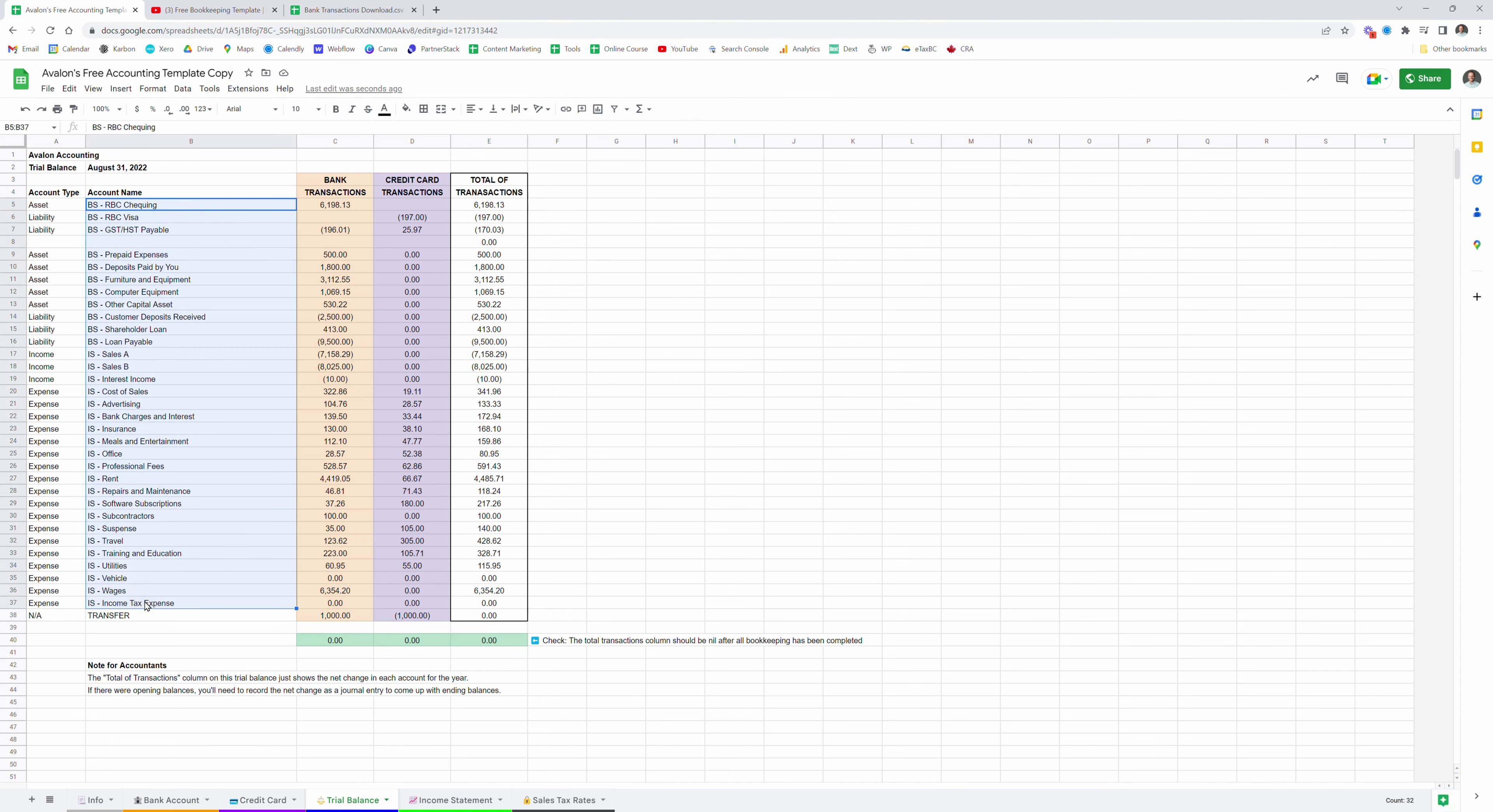
pyautogui.moveTo(341, 182); pyautogui.dragTo(351, 616)
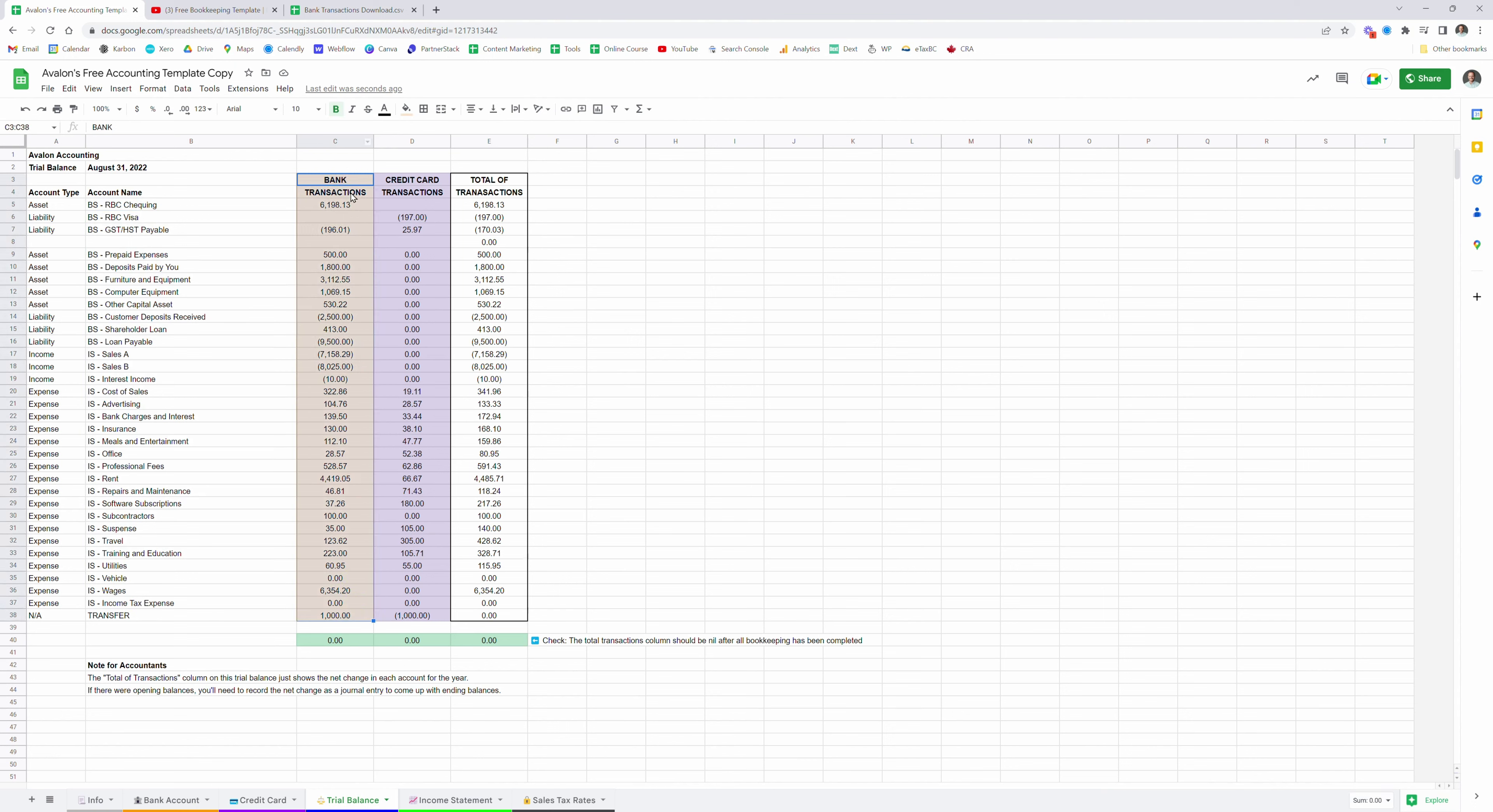
pyautogui.moveTo(432, 185); pyautogui.dragTo(425, 616)
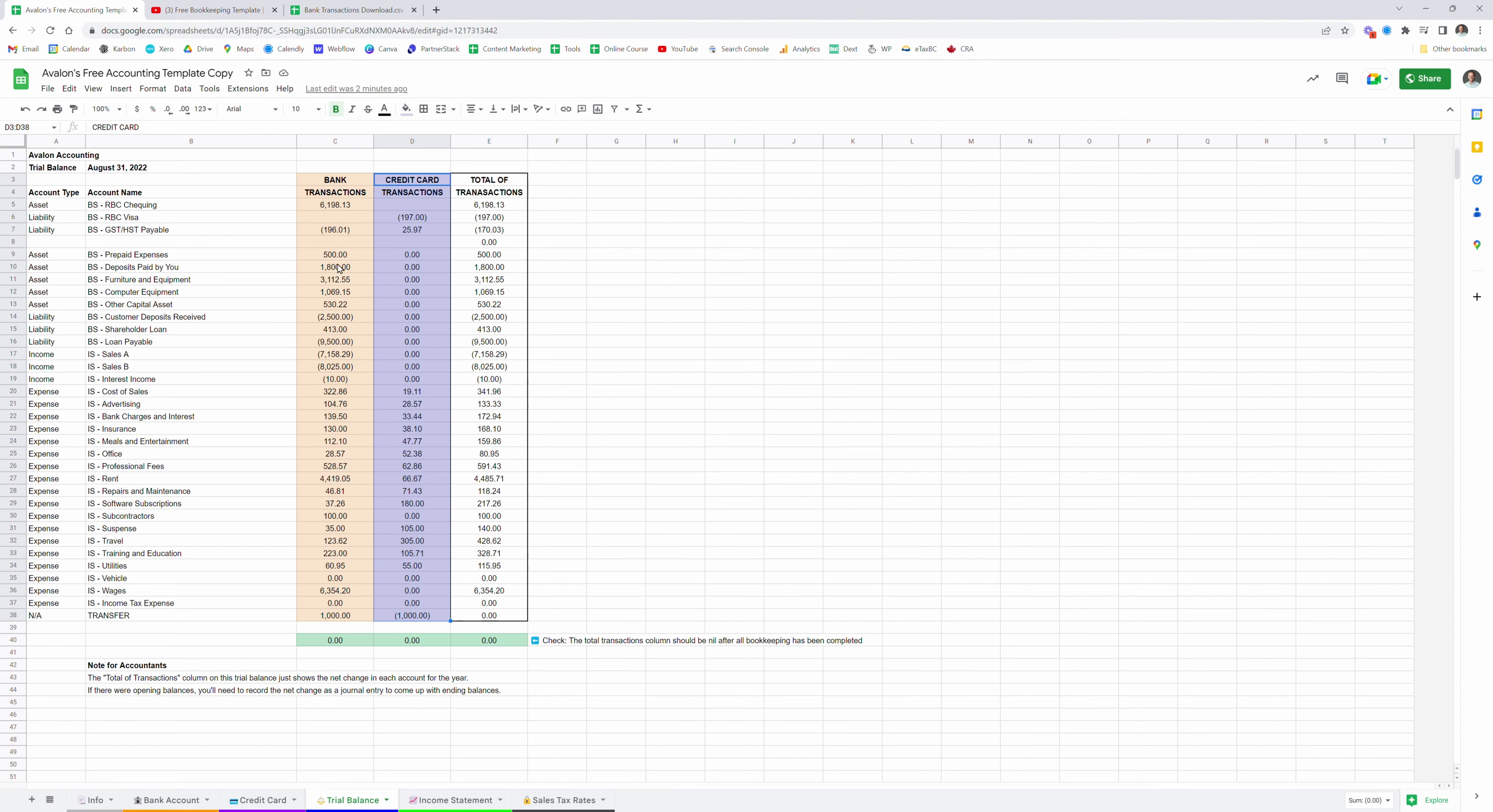
pyautogui.moveTo(336, 256); pyautogui.dragTo(364, 617)
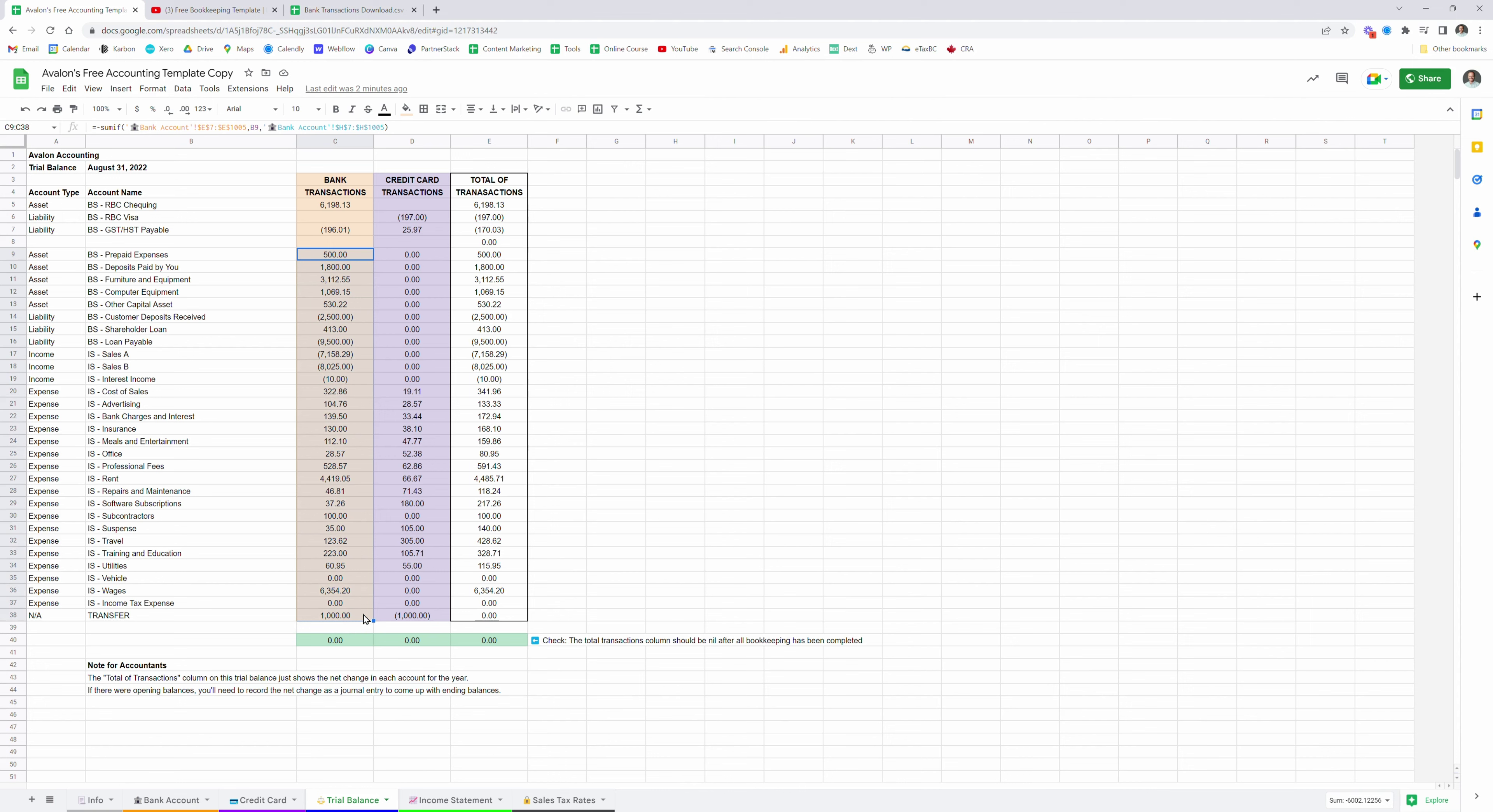
# - Inspect the Trial Balance formulas for RBC Chequing, RBC Visa, GST/HST Payable, Prepaid Expenses and TRANSFER, including the TRANSFER row's total
pyautogui.click(329, 209)
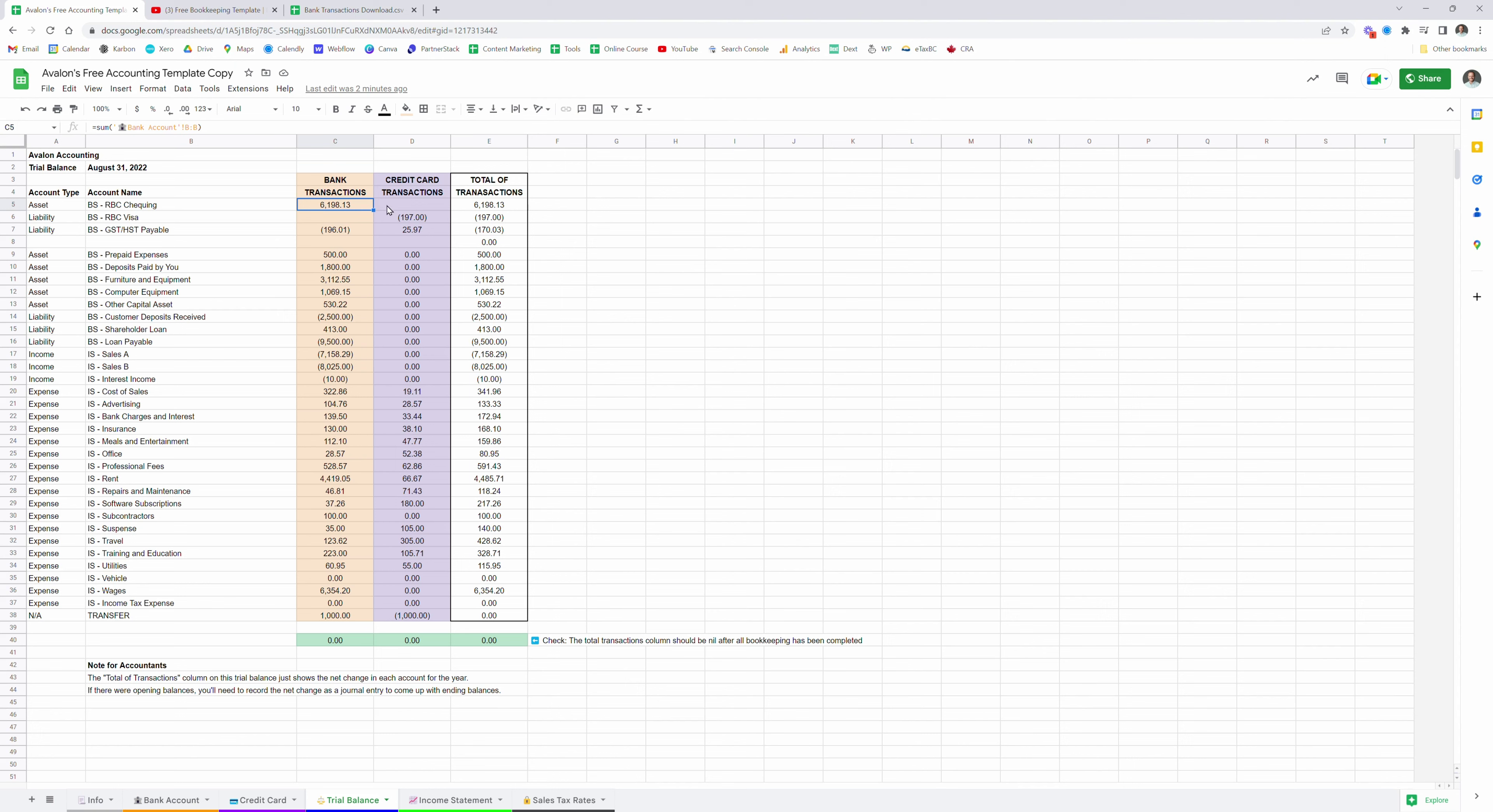
pyautogui.click(405, 218)
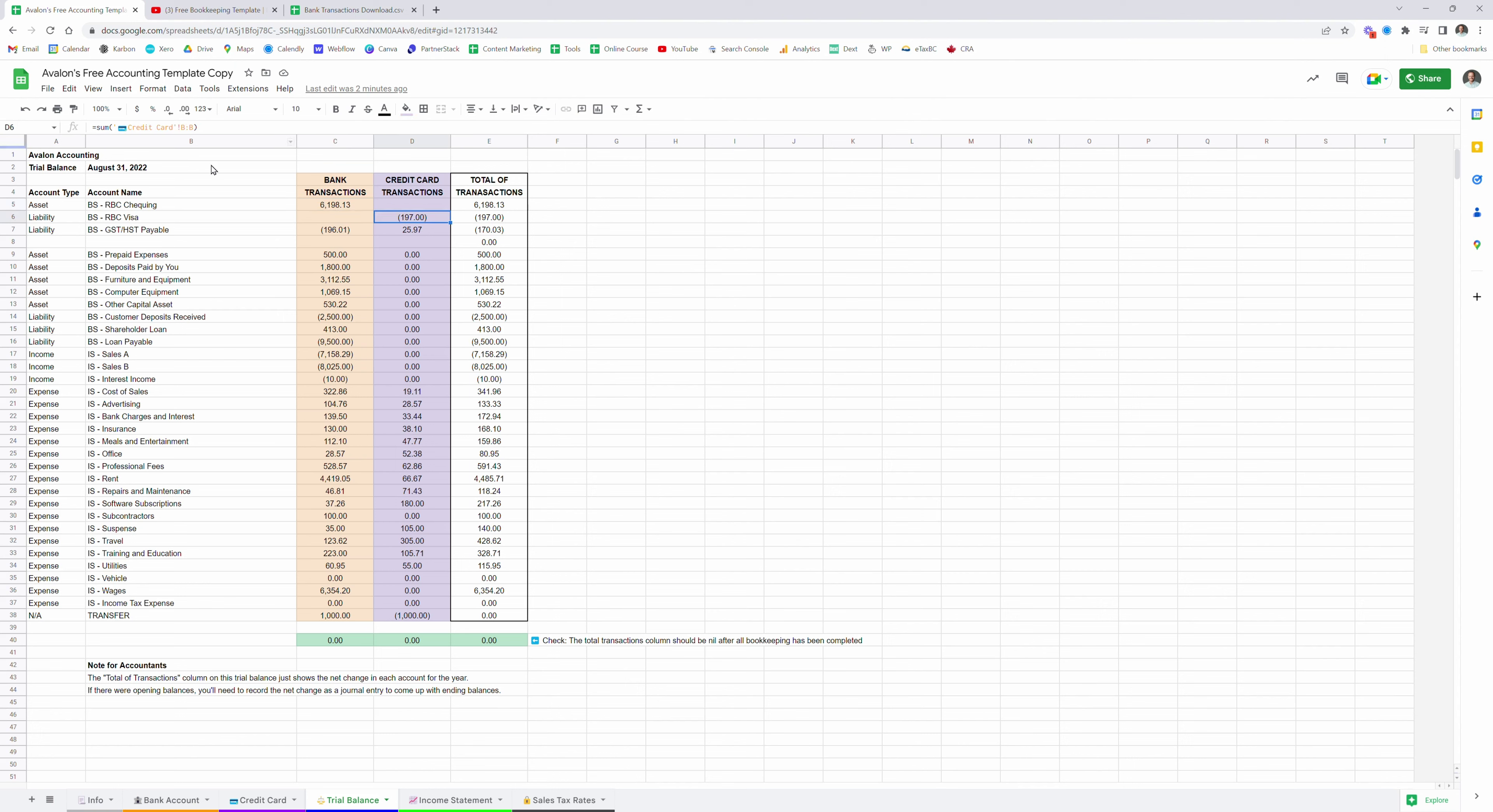
pyautogui.click(344, 233)
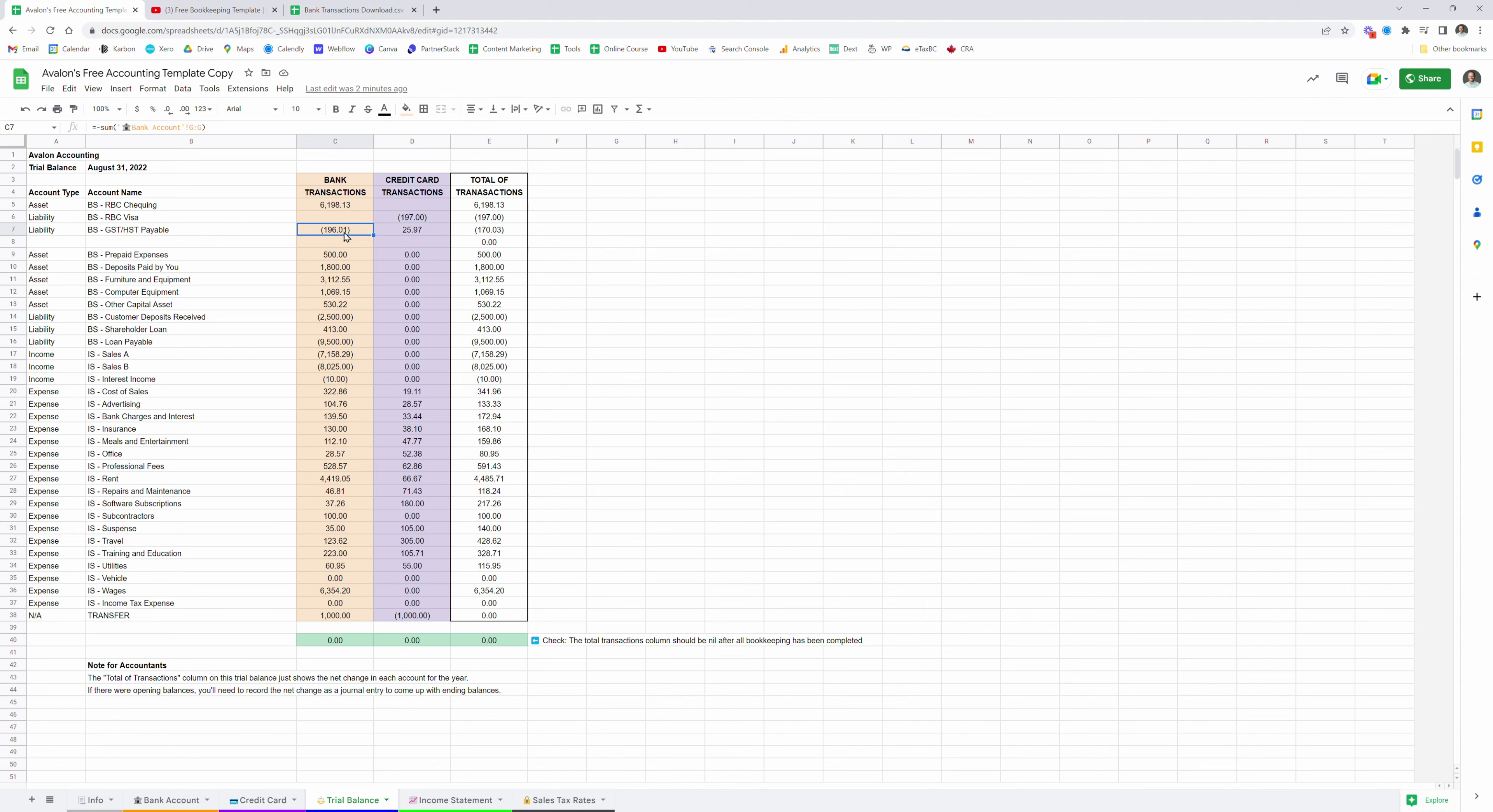
pyautogui.click(344, 258)
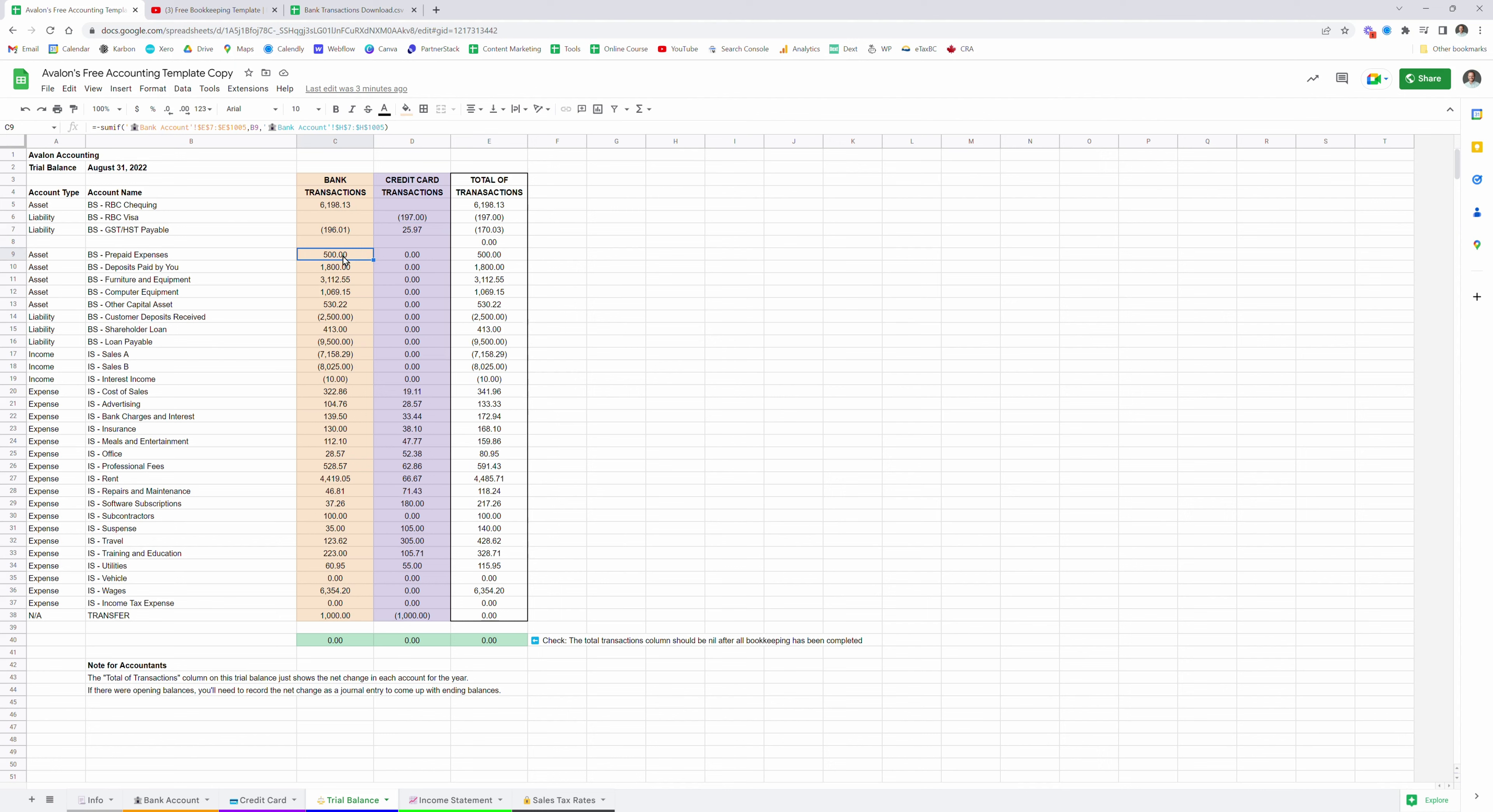
pyautogui.click(256, 259)
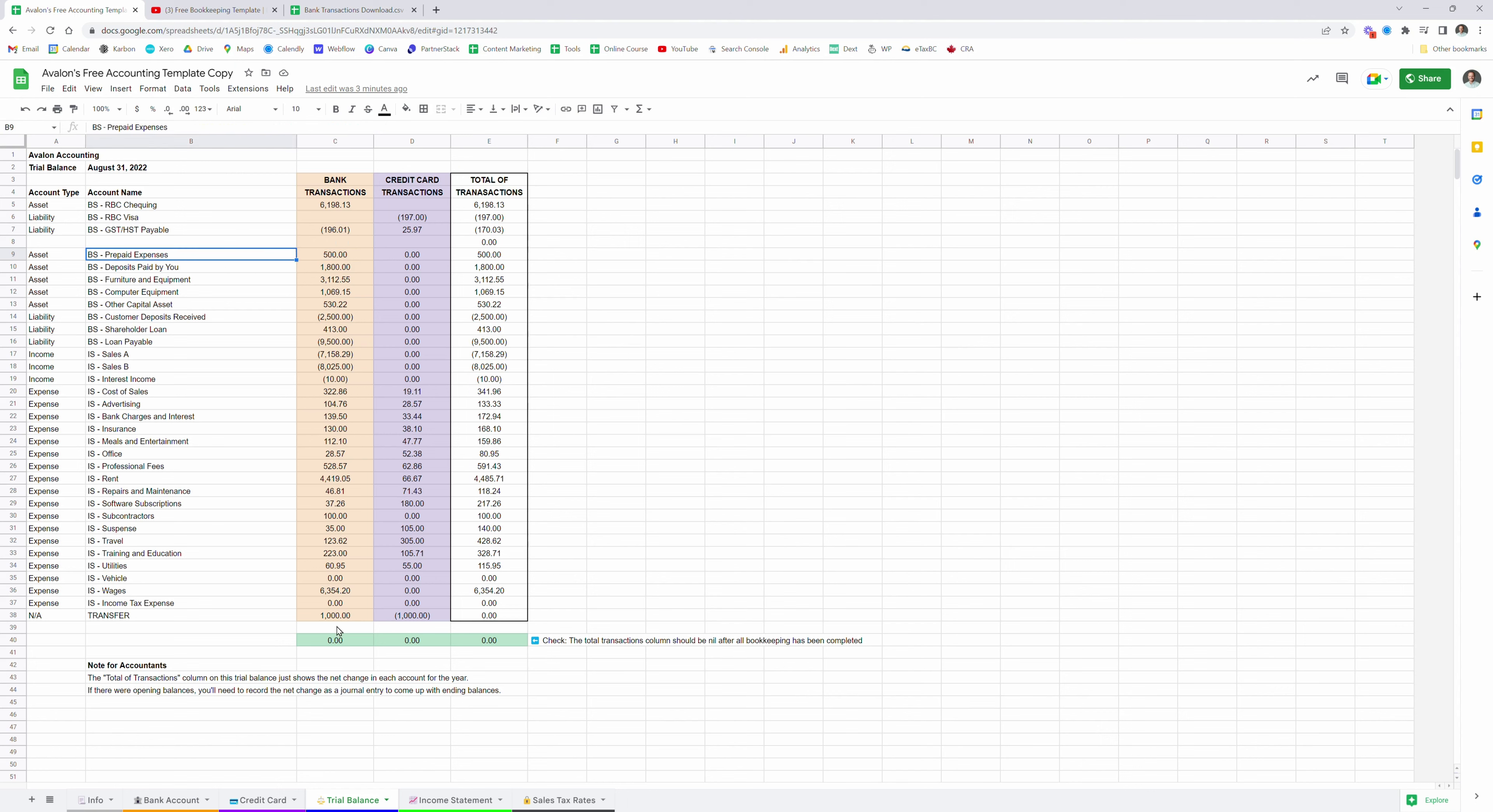
pyautogui.click(328, 258)
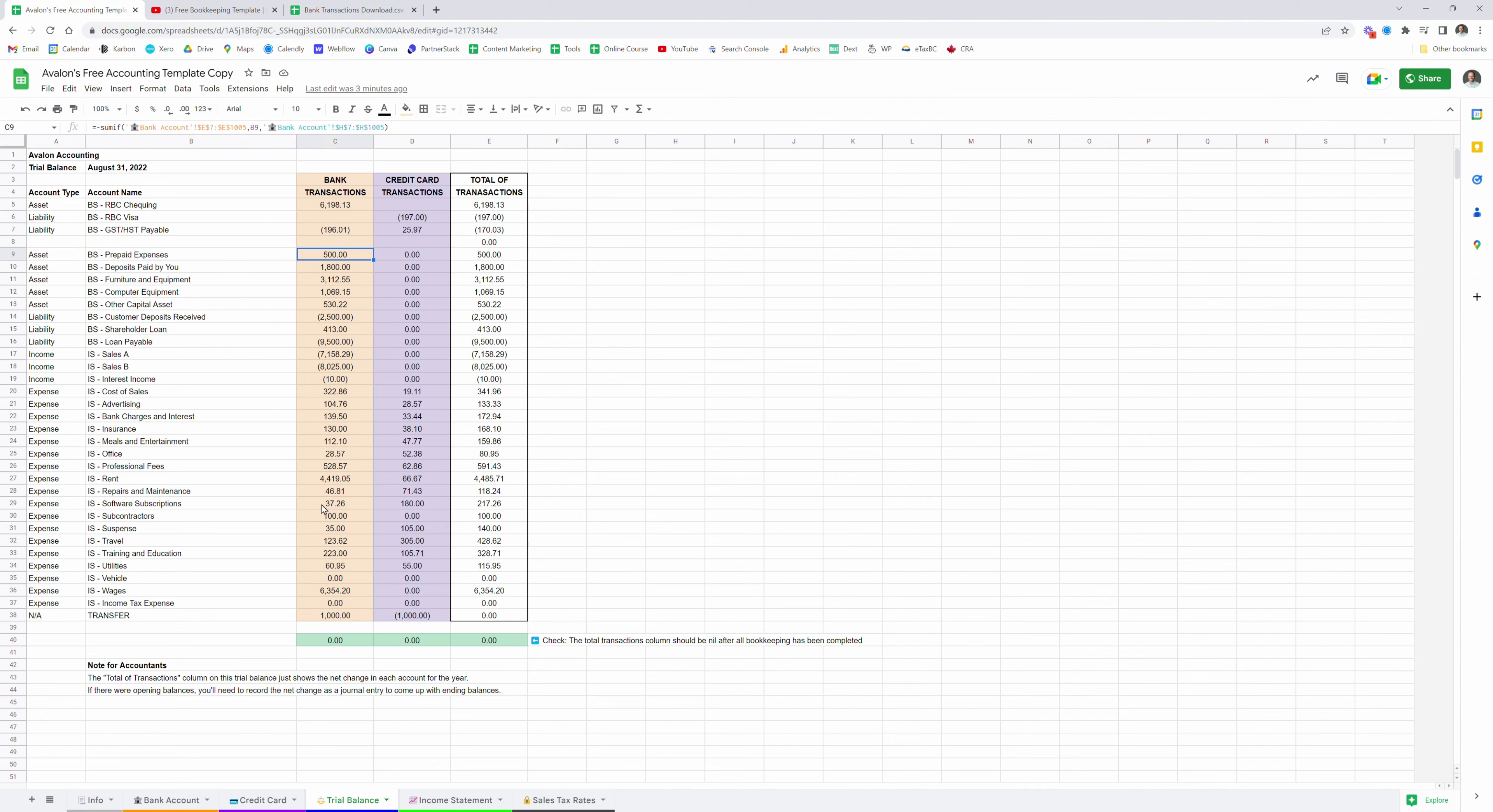
pyautogui.click(324, 616)
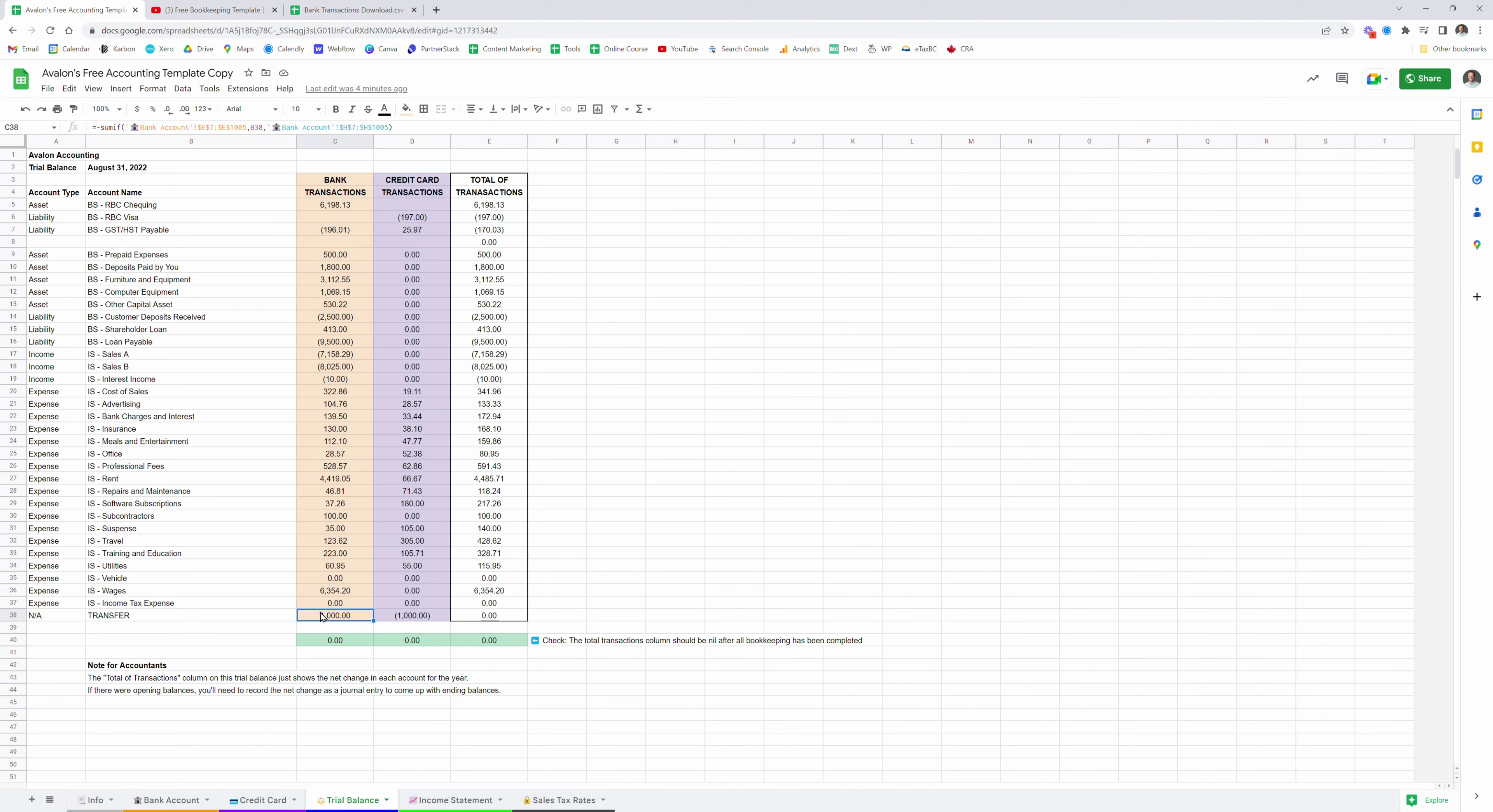
pyautogui.click(479, 618)
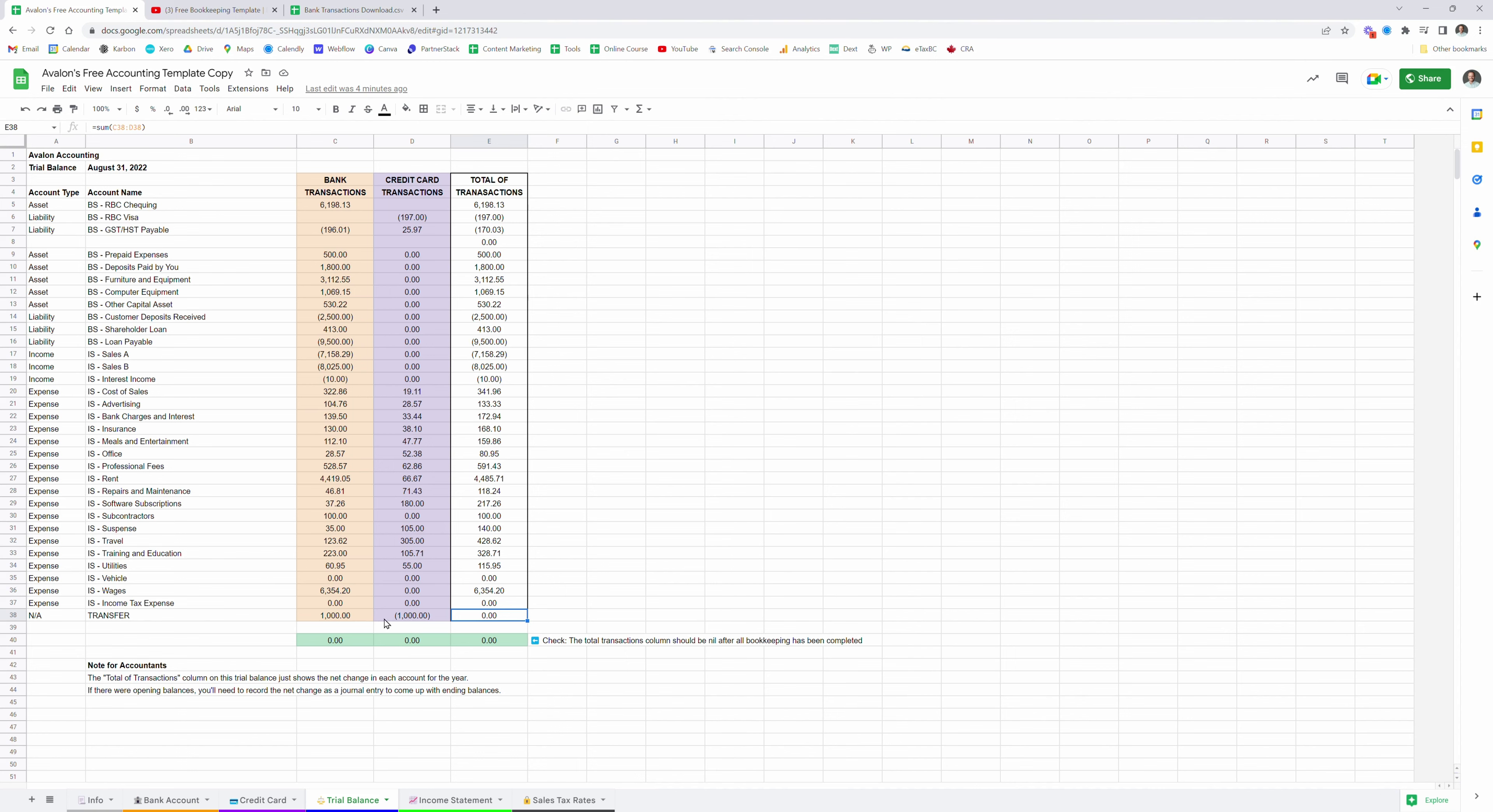
# - Inspect the Total Sales, Total Expenses and Net Income (Loss) formulas on the Income Statement sheet
pyautogui.click(429, 800)
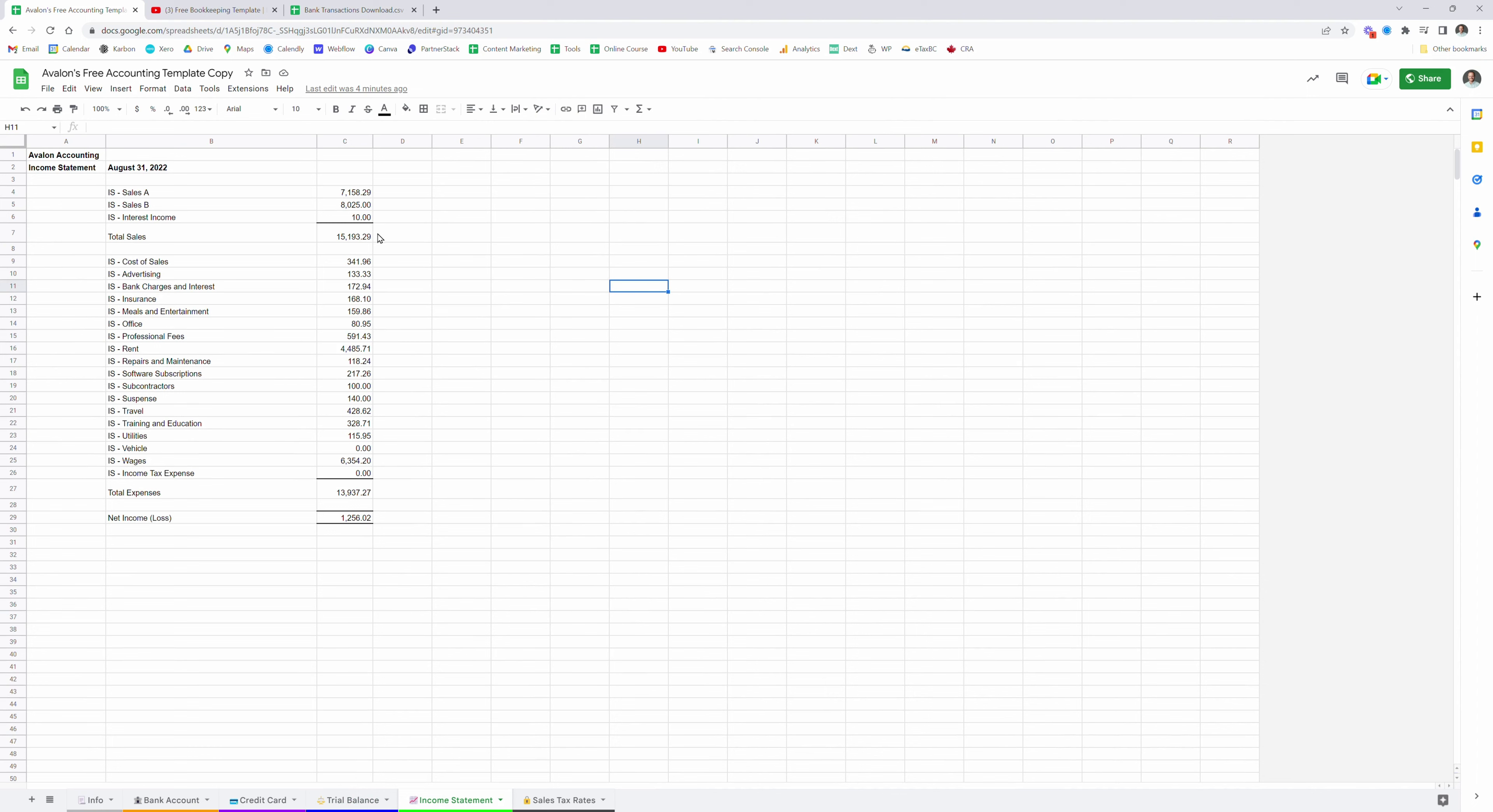
pyautogui.click(350, 237)
pyautogui.click(350, 493)
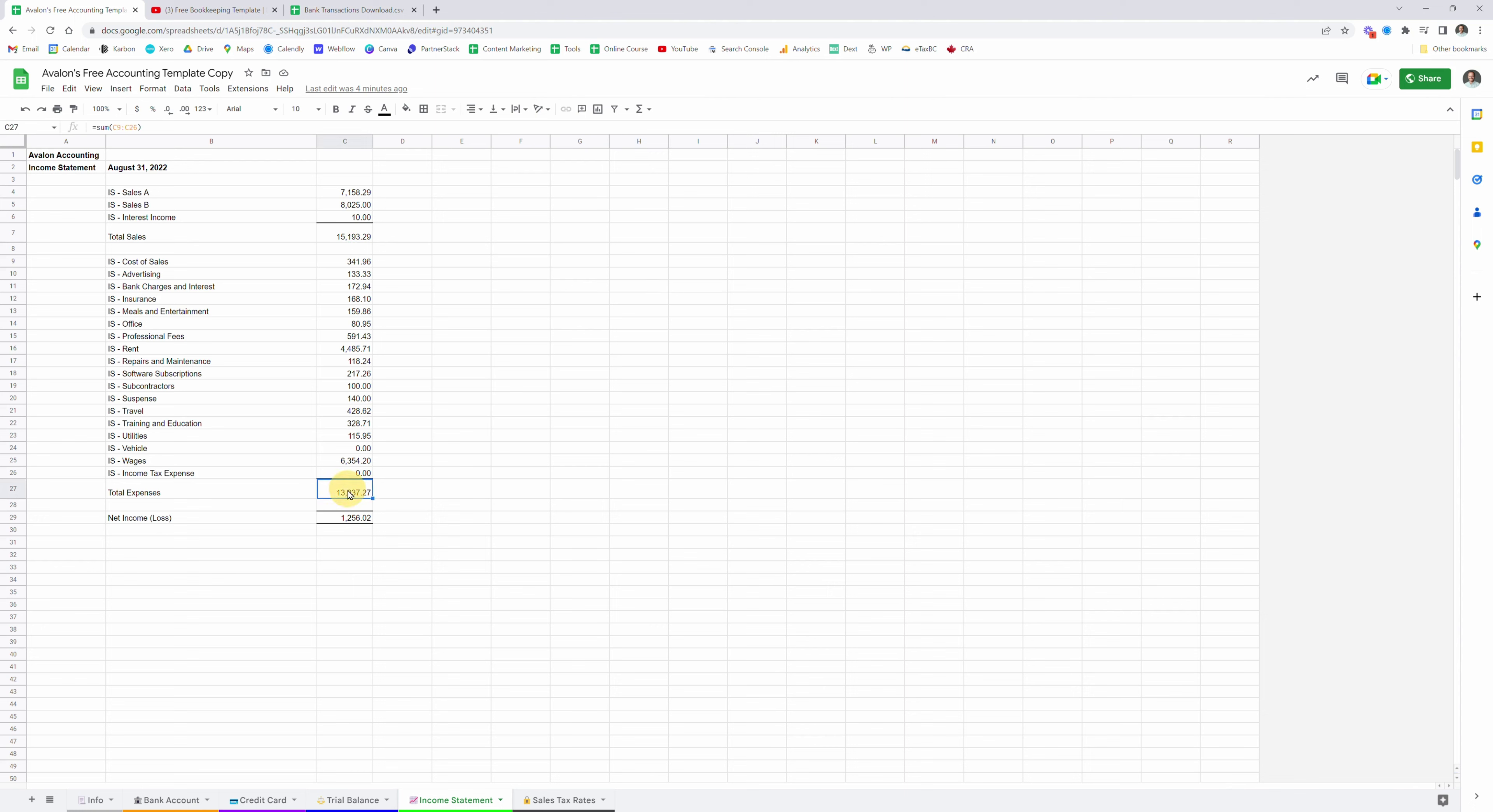
pyautogui.click(356, 522)
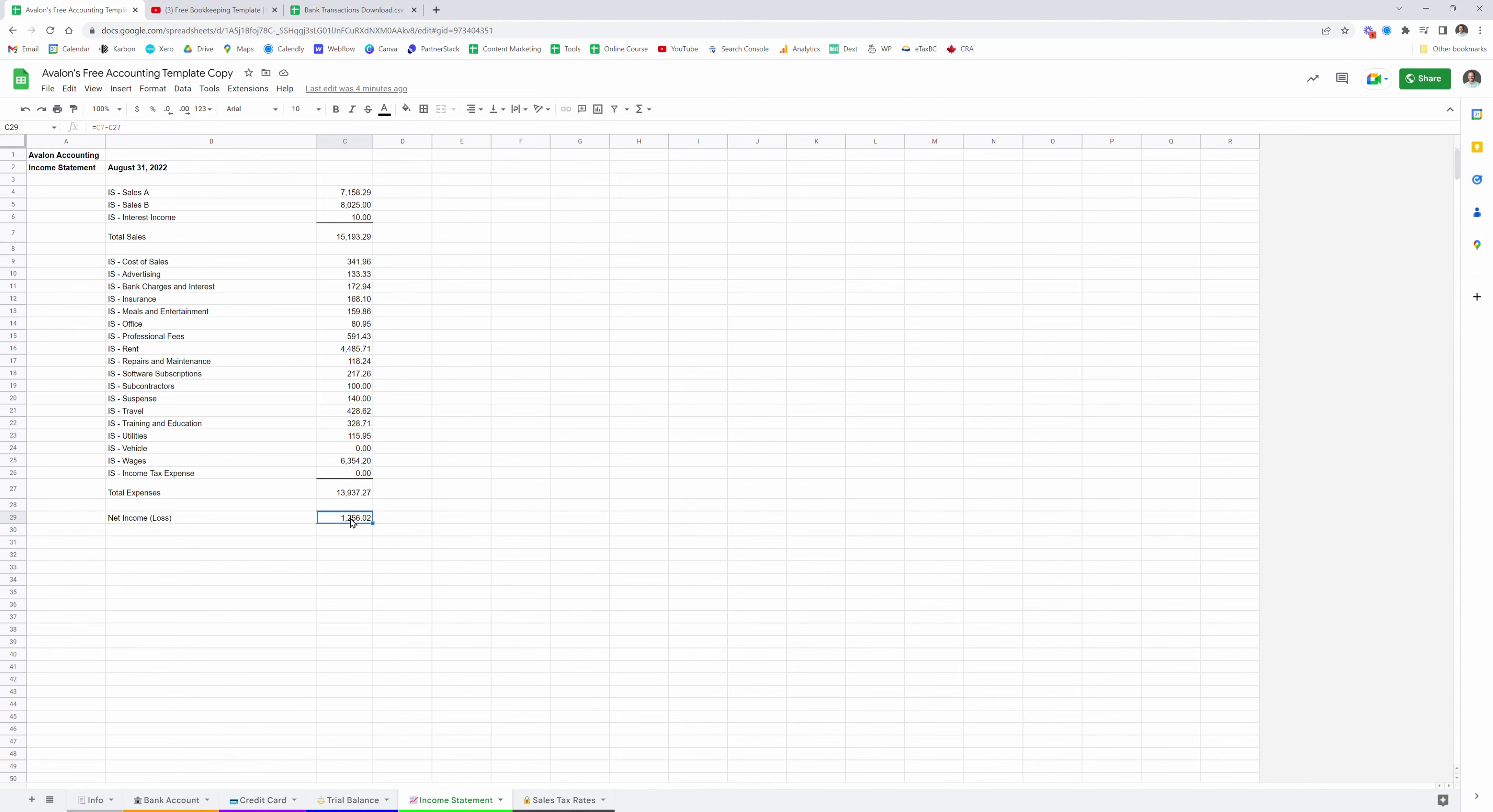
# - Compare the Sales Tax Rates sheet with row 7's sales tax choices on the Credit Card and Bank Account sheets, and inspect the GST/HST Paid formula
pyautogui.click(556, 800)
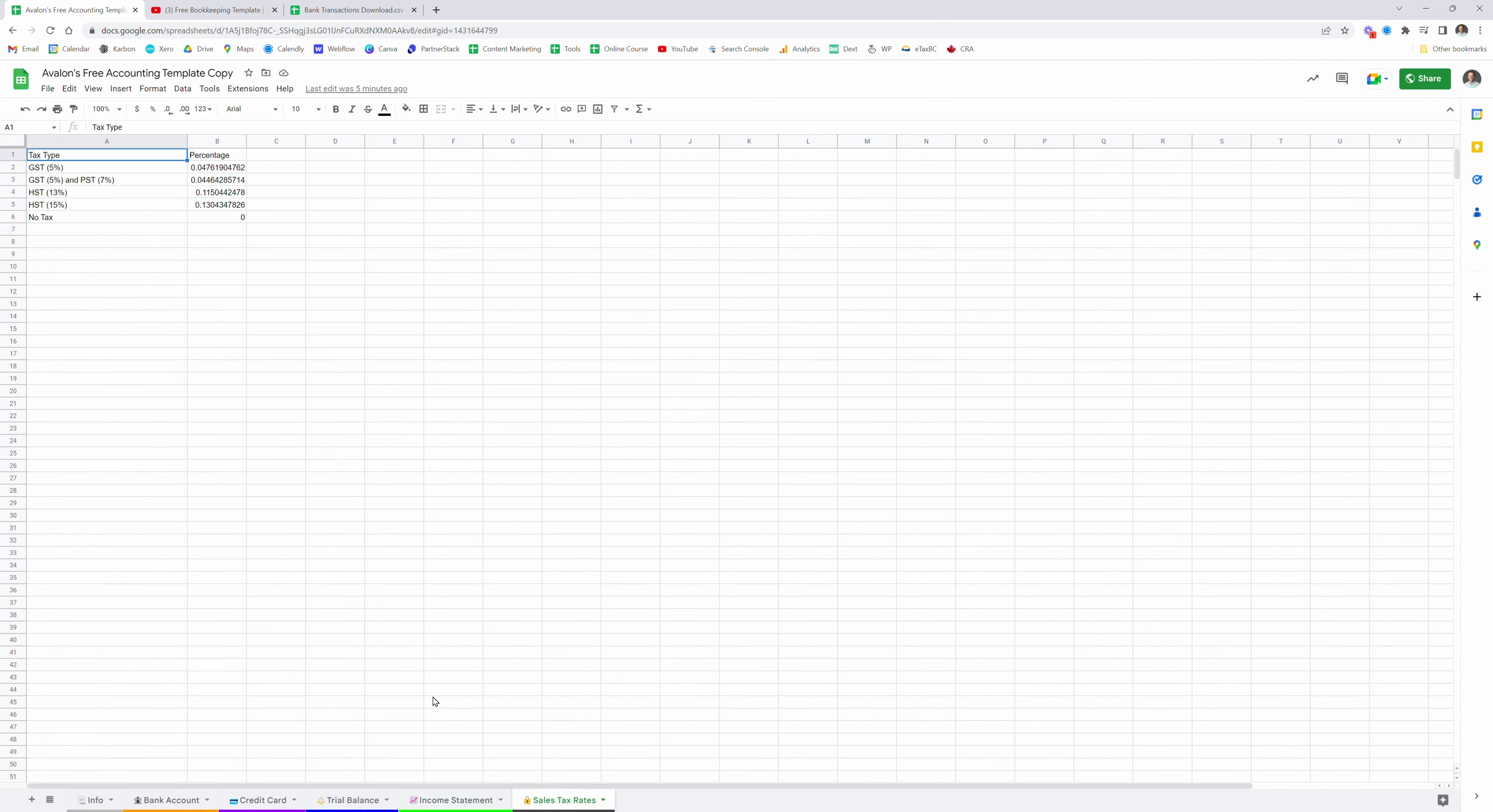
pyautogui.click(256, 801)
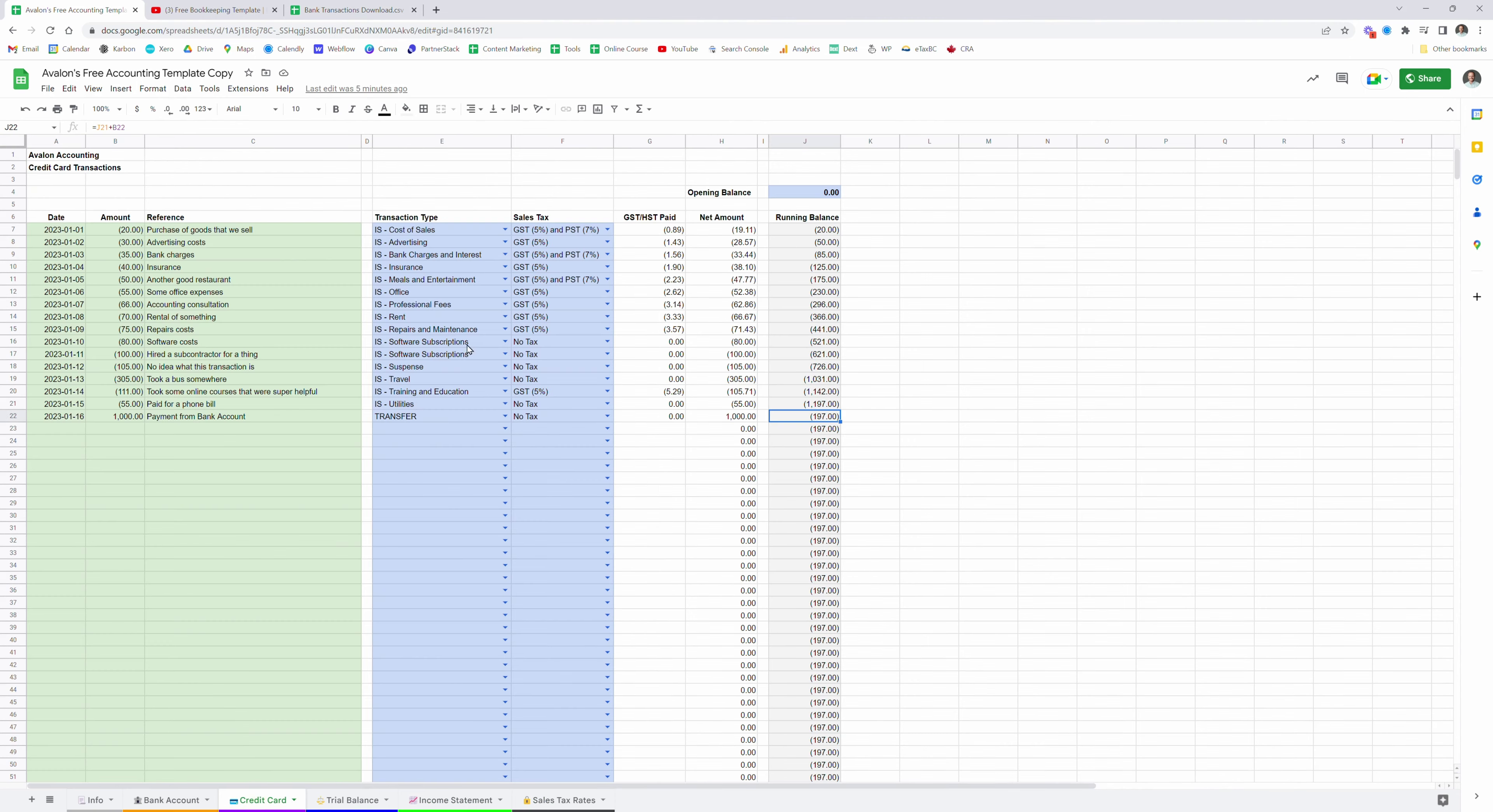
pyautogui.click(608, 230)
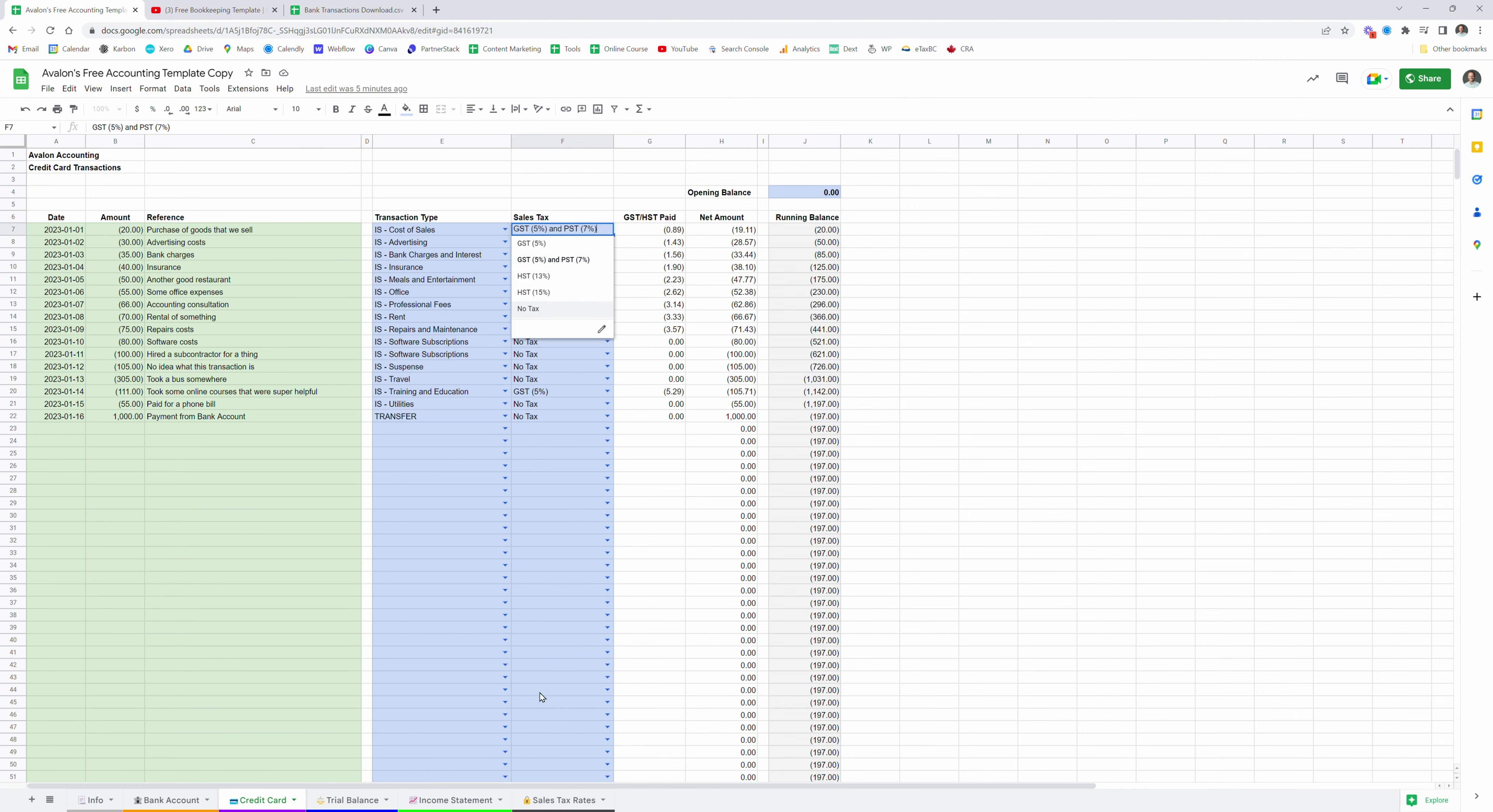
pyautogui.click(545, 801)
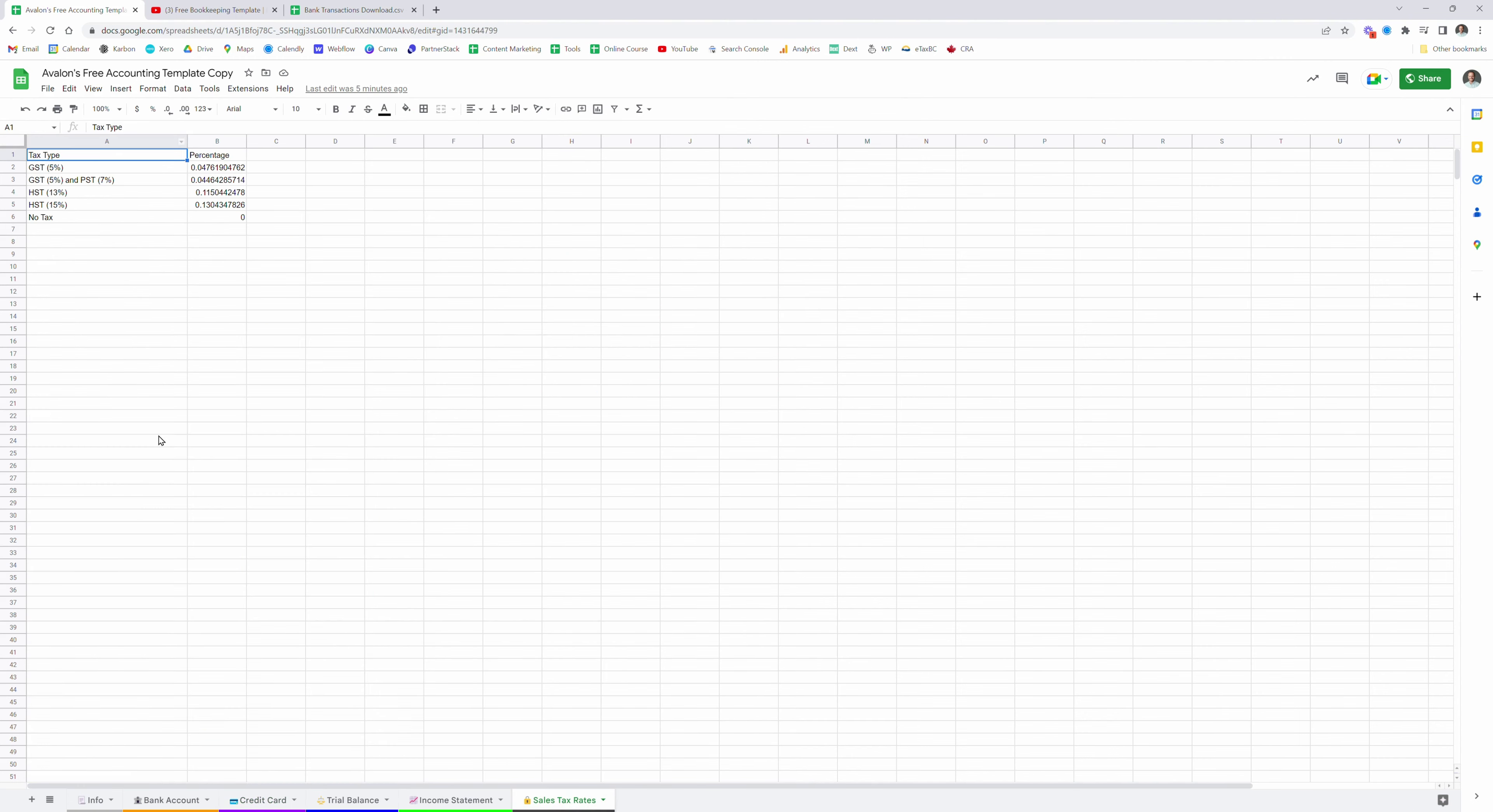
pyautogui.click(645, 232)
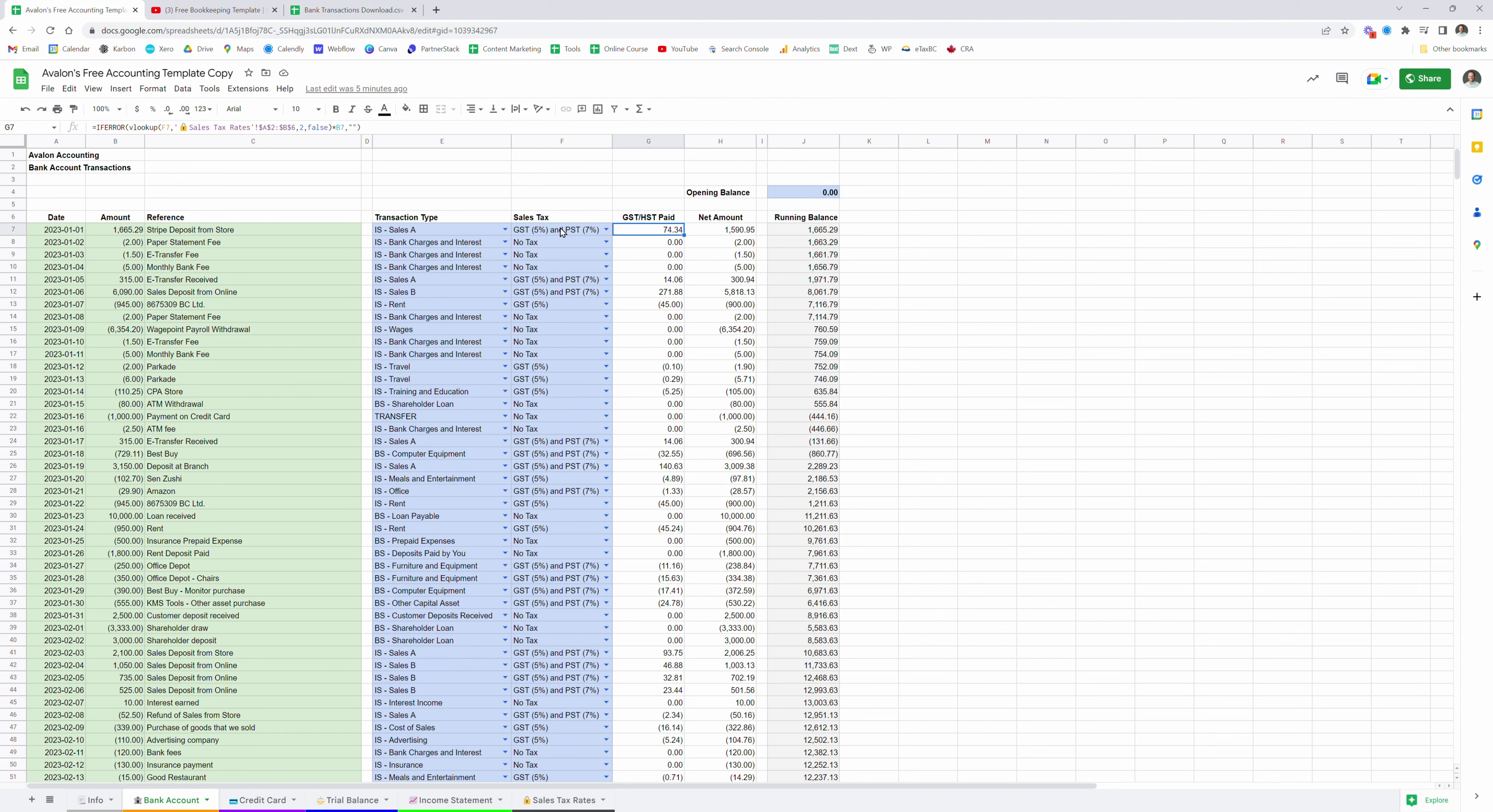
pyautogui.click(555, 233)
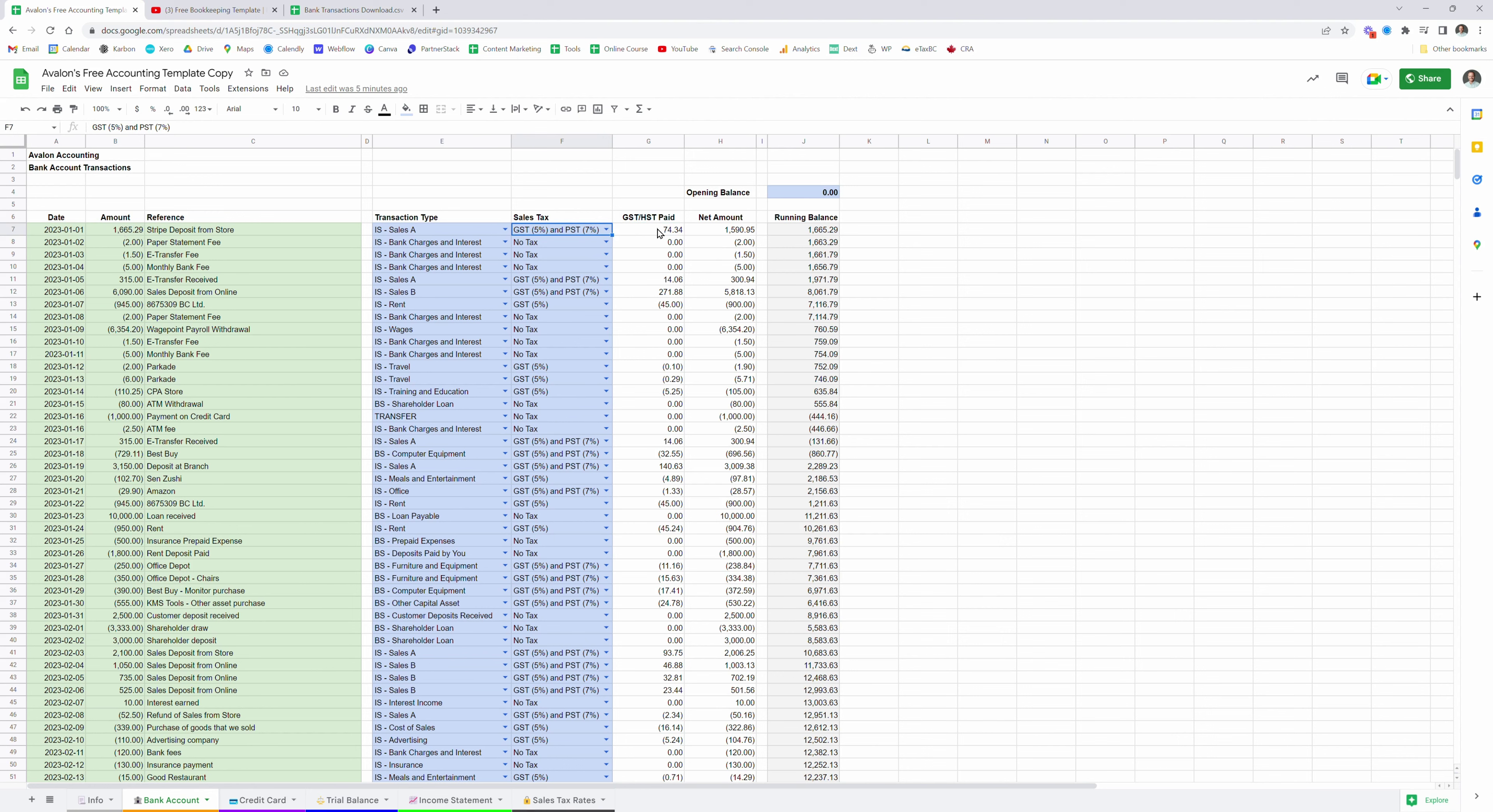
pyautogui.click(606, 229)
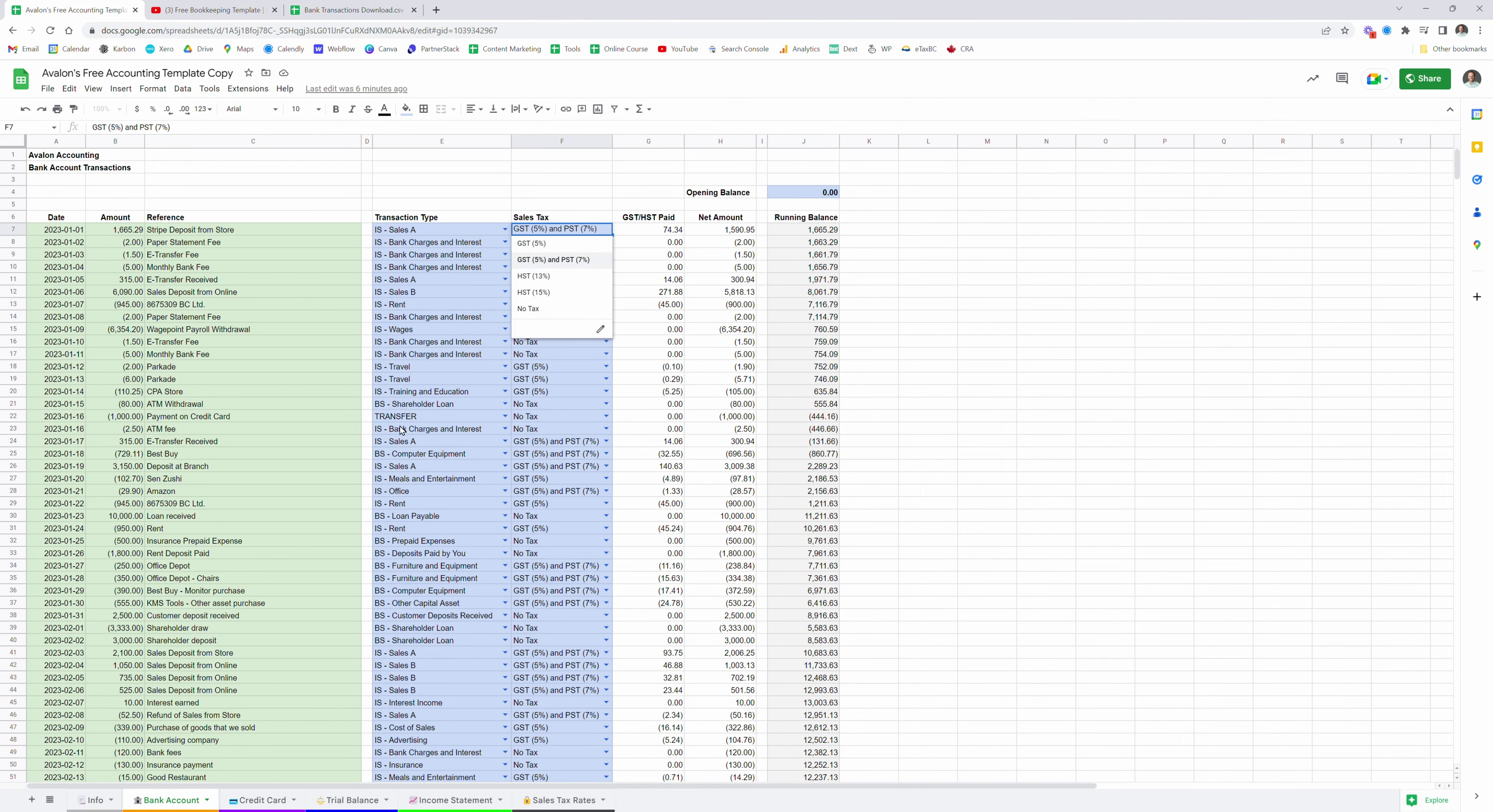
# - Rename the IS - Suspense account on the Trial Balance sheet as IS - Telephone Expense, silencing the protected-range warning for 5 minutes
pyautogui.click(342, 800)
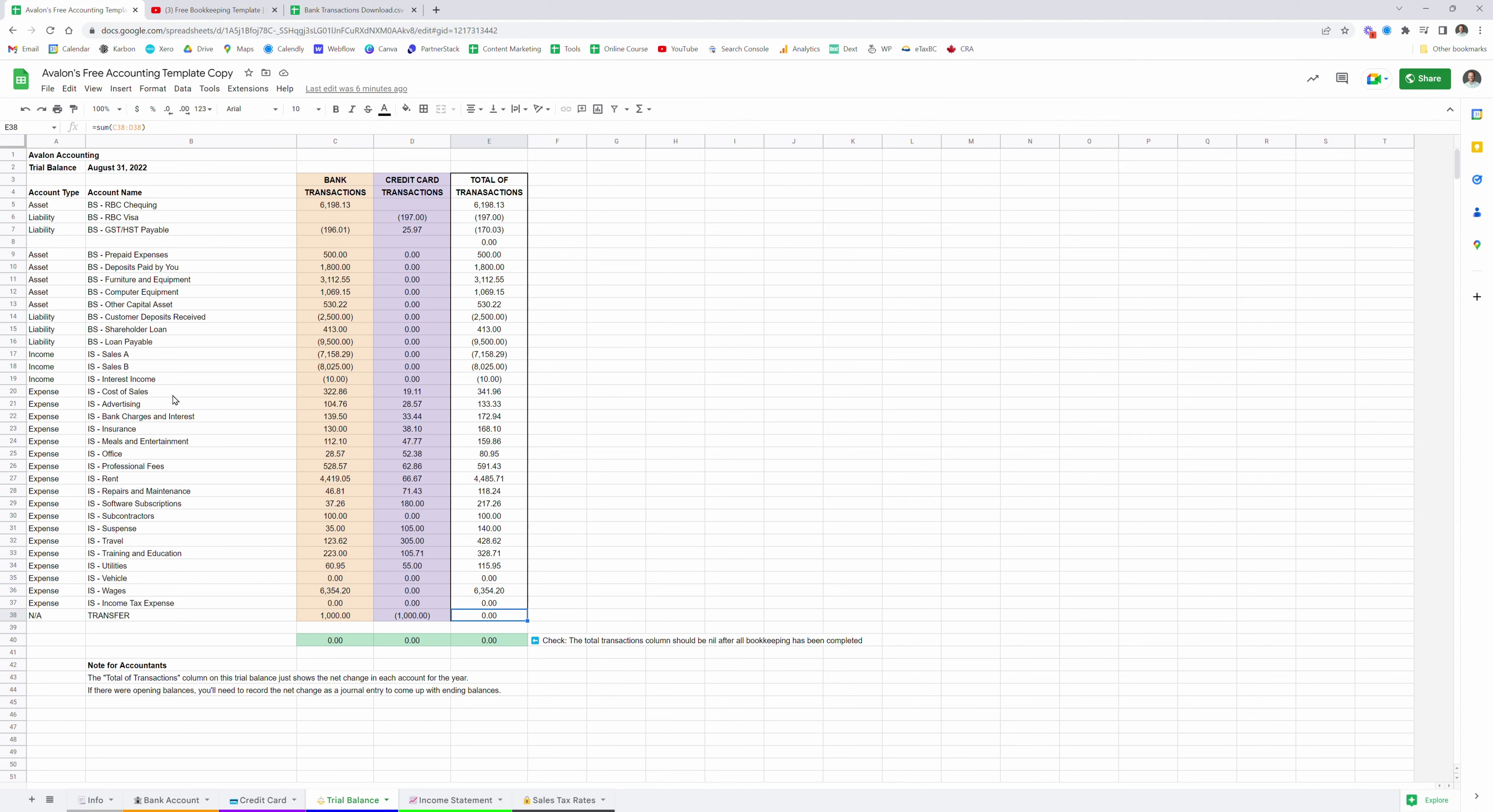
pyautogui.click(134, 529)
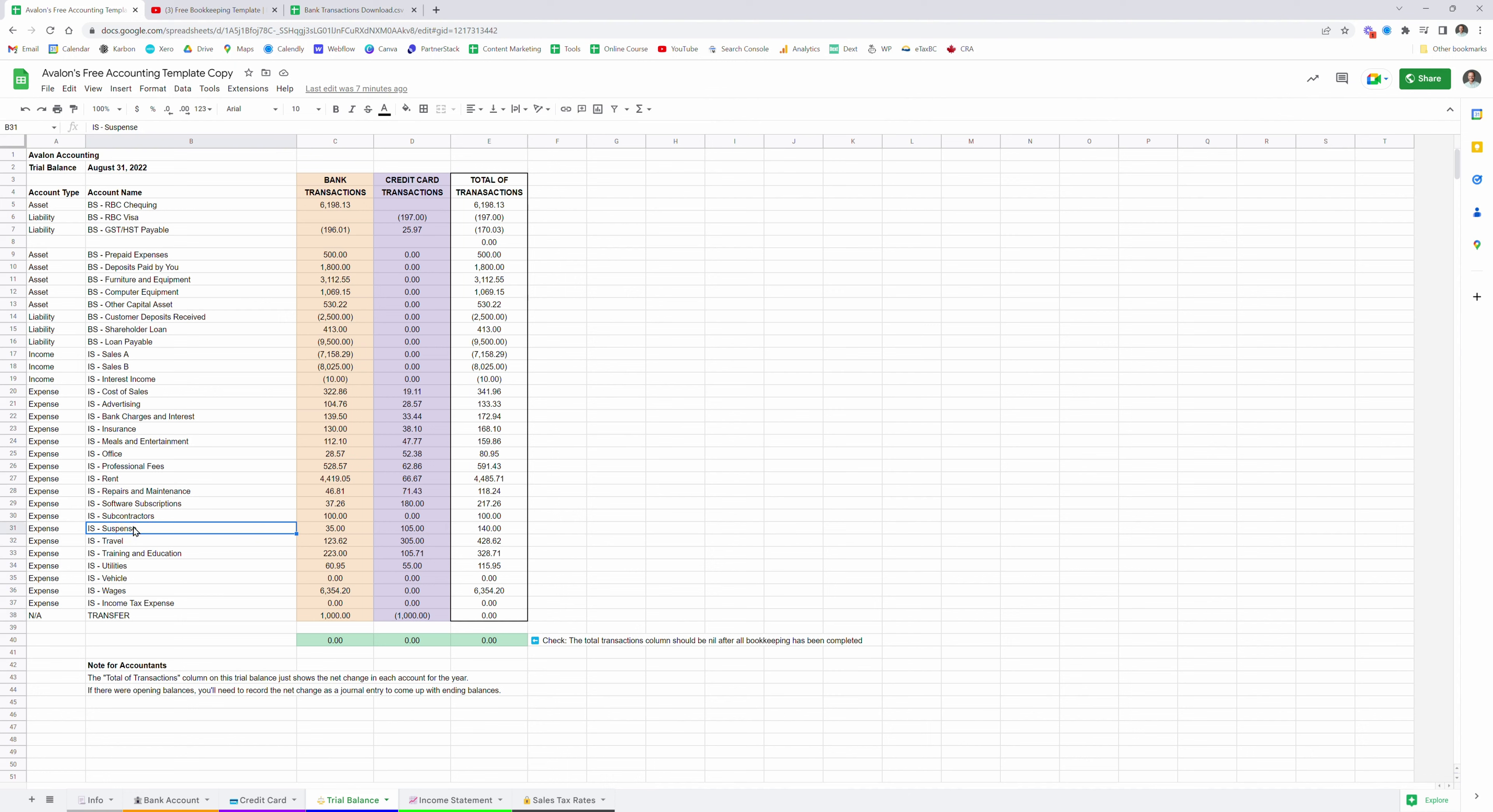
pyautogui.write('IS - Tel')
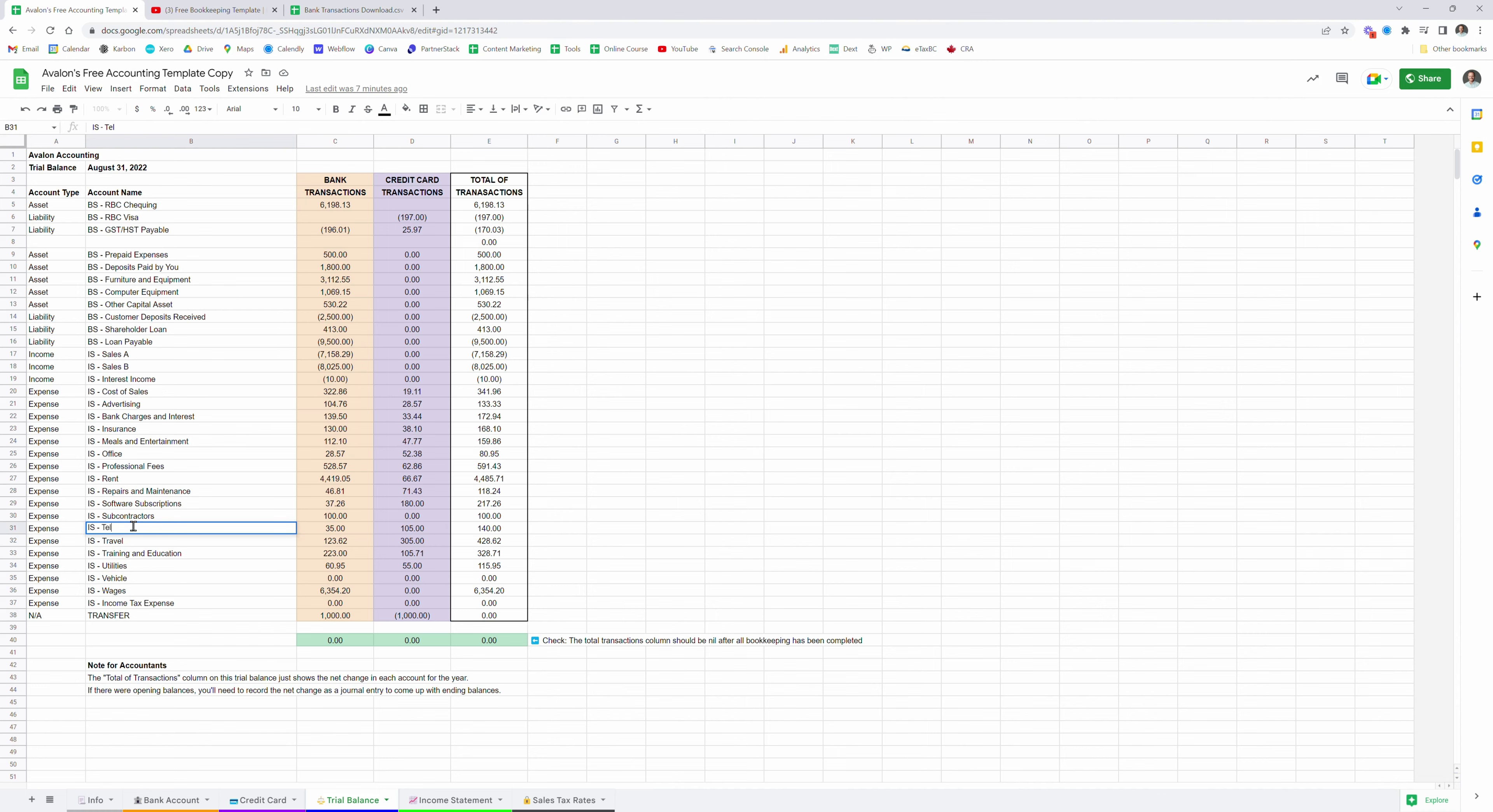
pyautogui.write('ecommunications')
pyautogui.press('Tab')
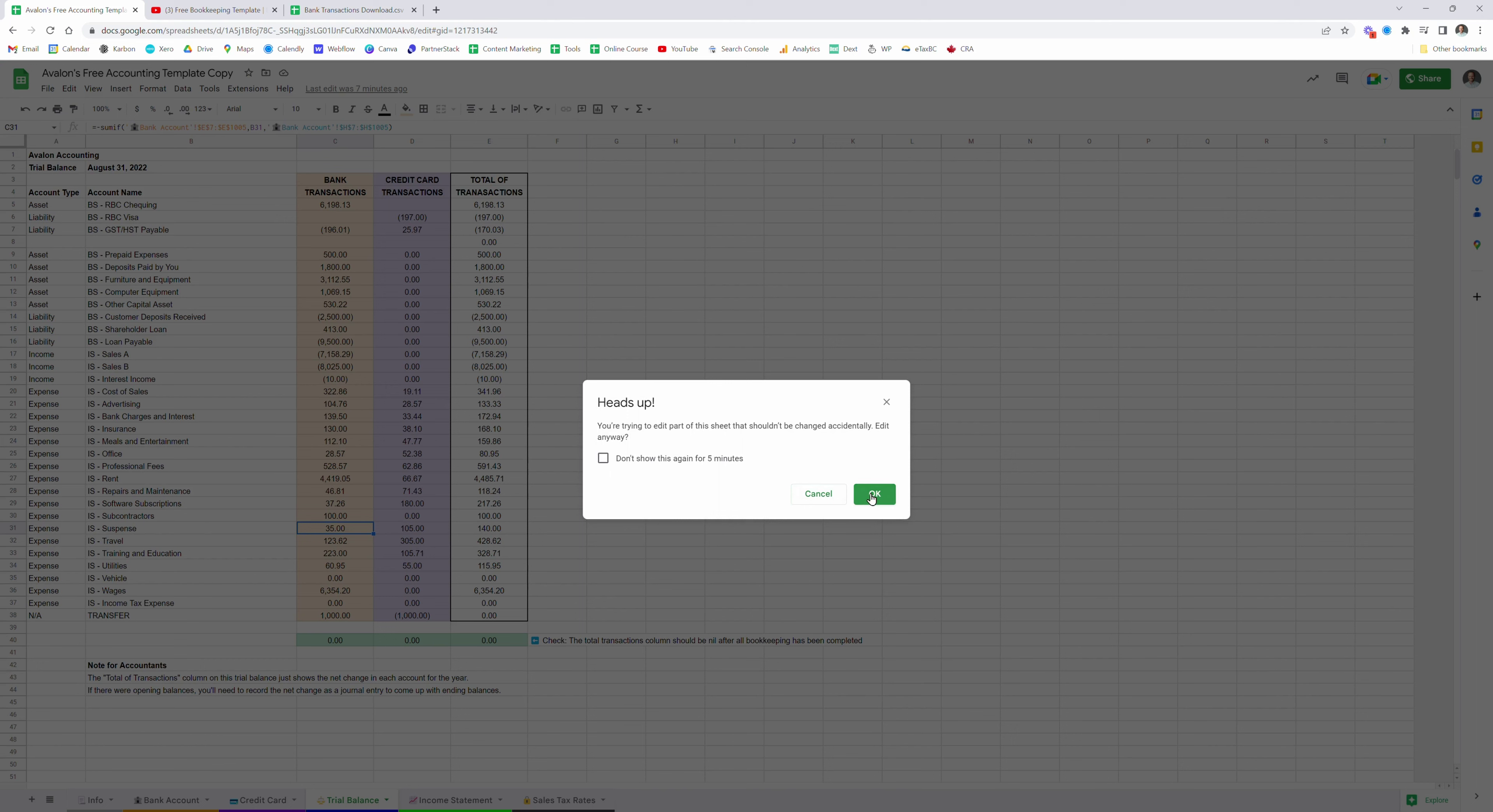
pyautogui.click(602, 458)
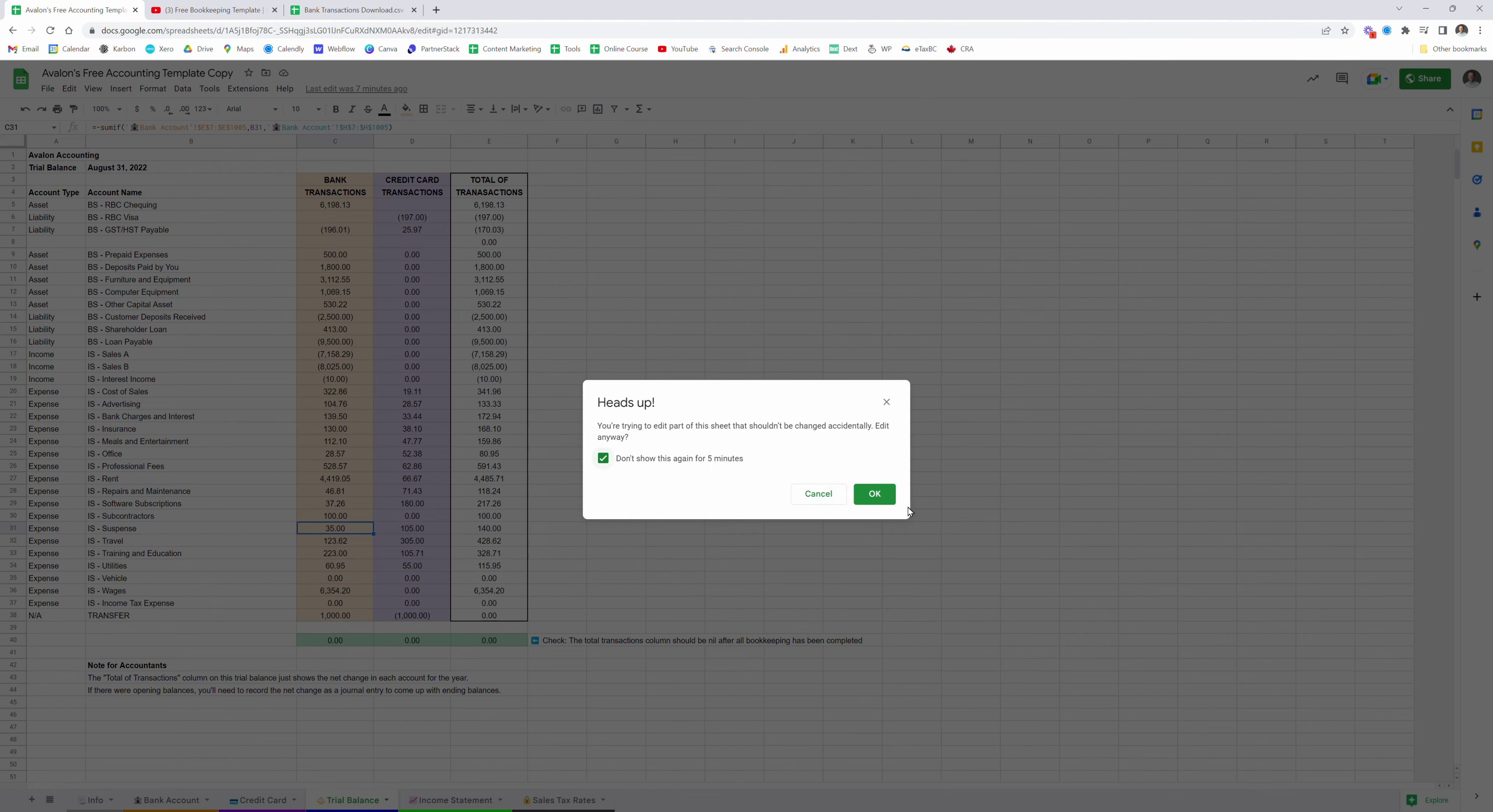
pyautogui.click(877, 495)
pyautogui.click(177, 530)
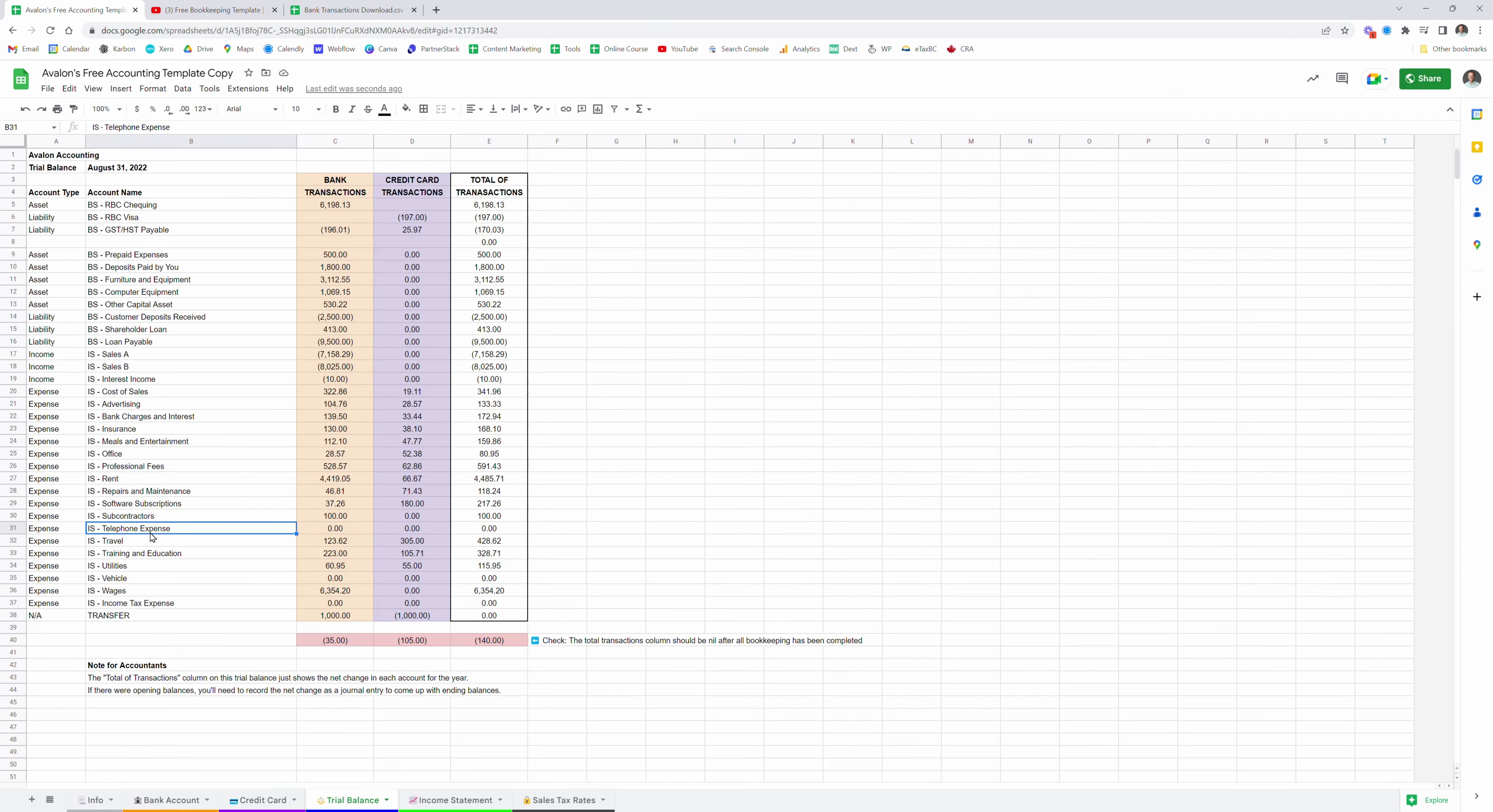
# - Examine the transaction type choices for the "Another good restaurant" transaction on the Credit Card sheet
pyautogui.click(259, 800)
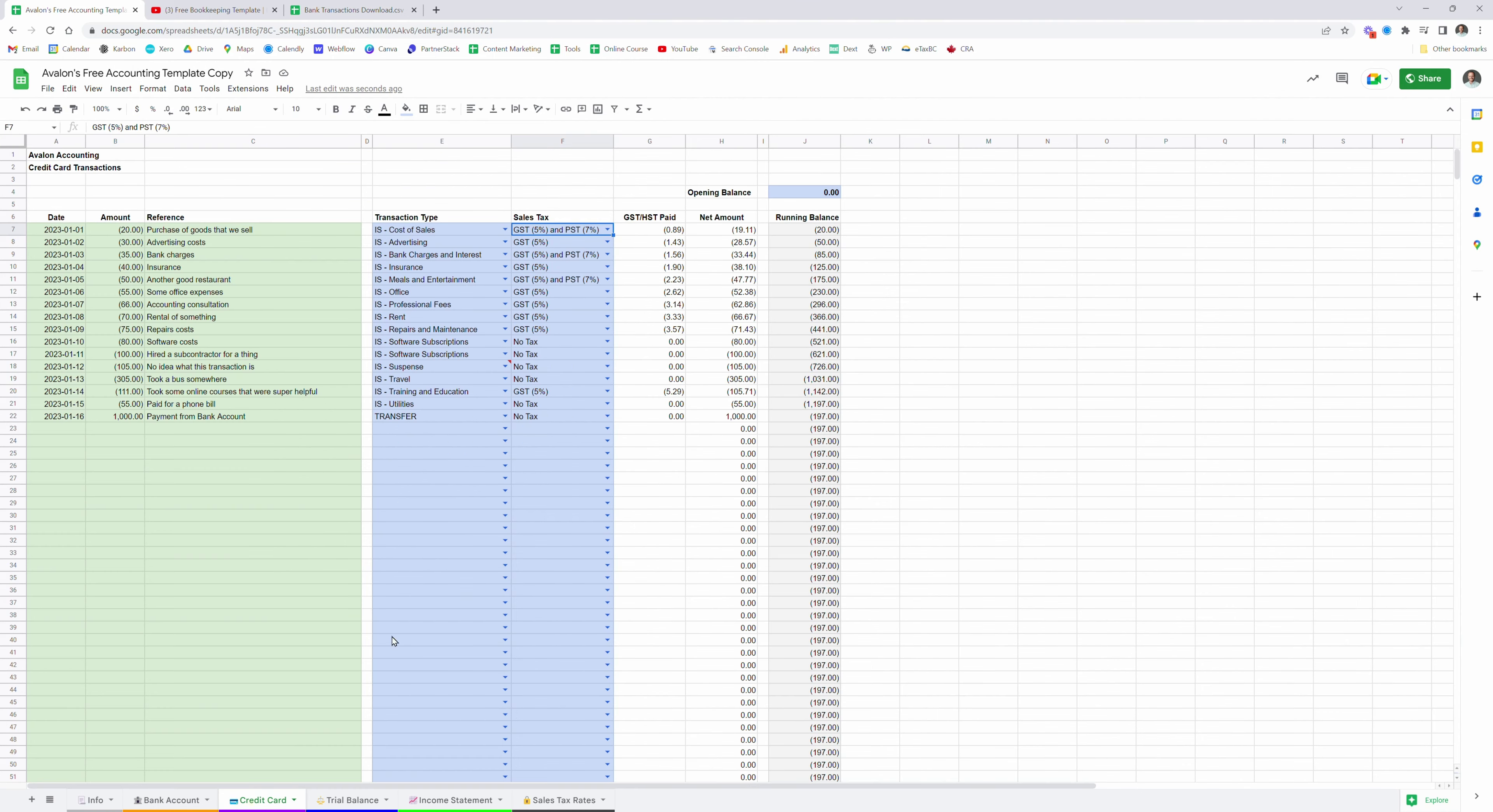
pyautogui.click(505, 279)
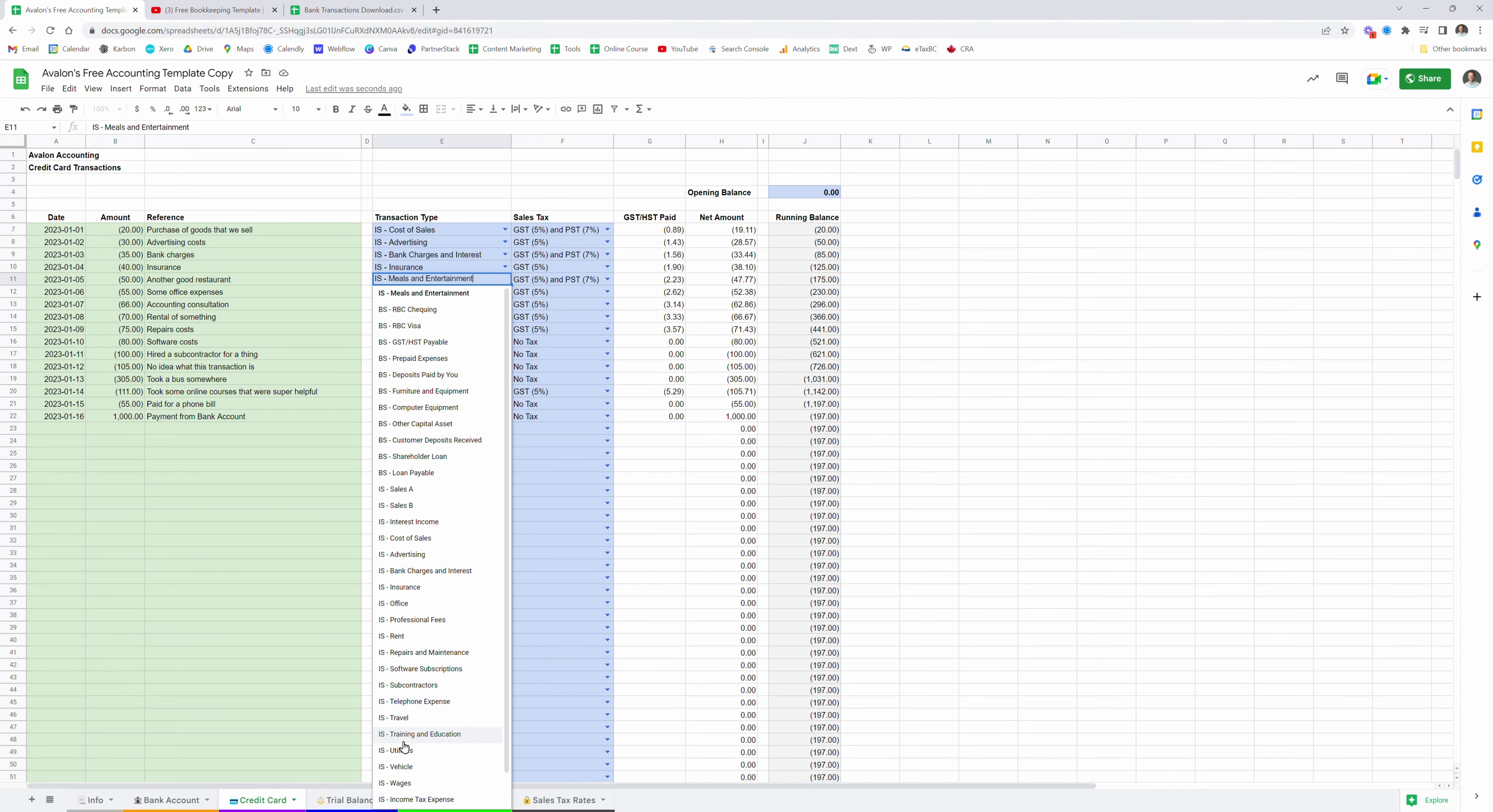
pyautogui.click(347, 540)
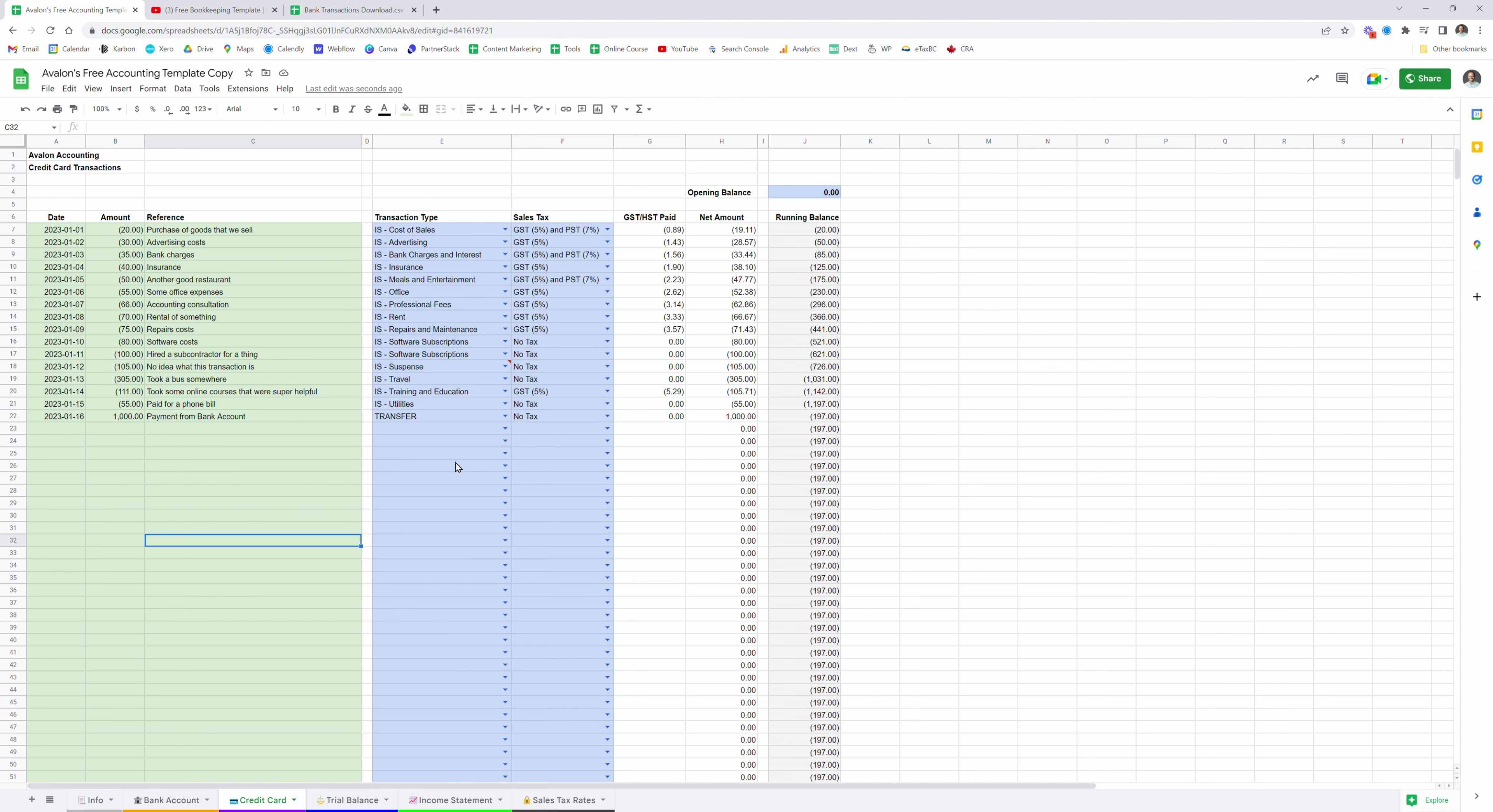
# - Restore the IS - Telephone Expense account name on the Trial Balance sheet to IS - Suspense
pyautogui.click(350, 799)
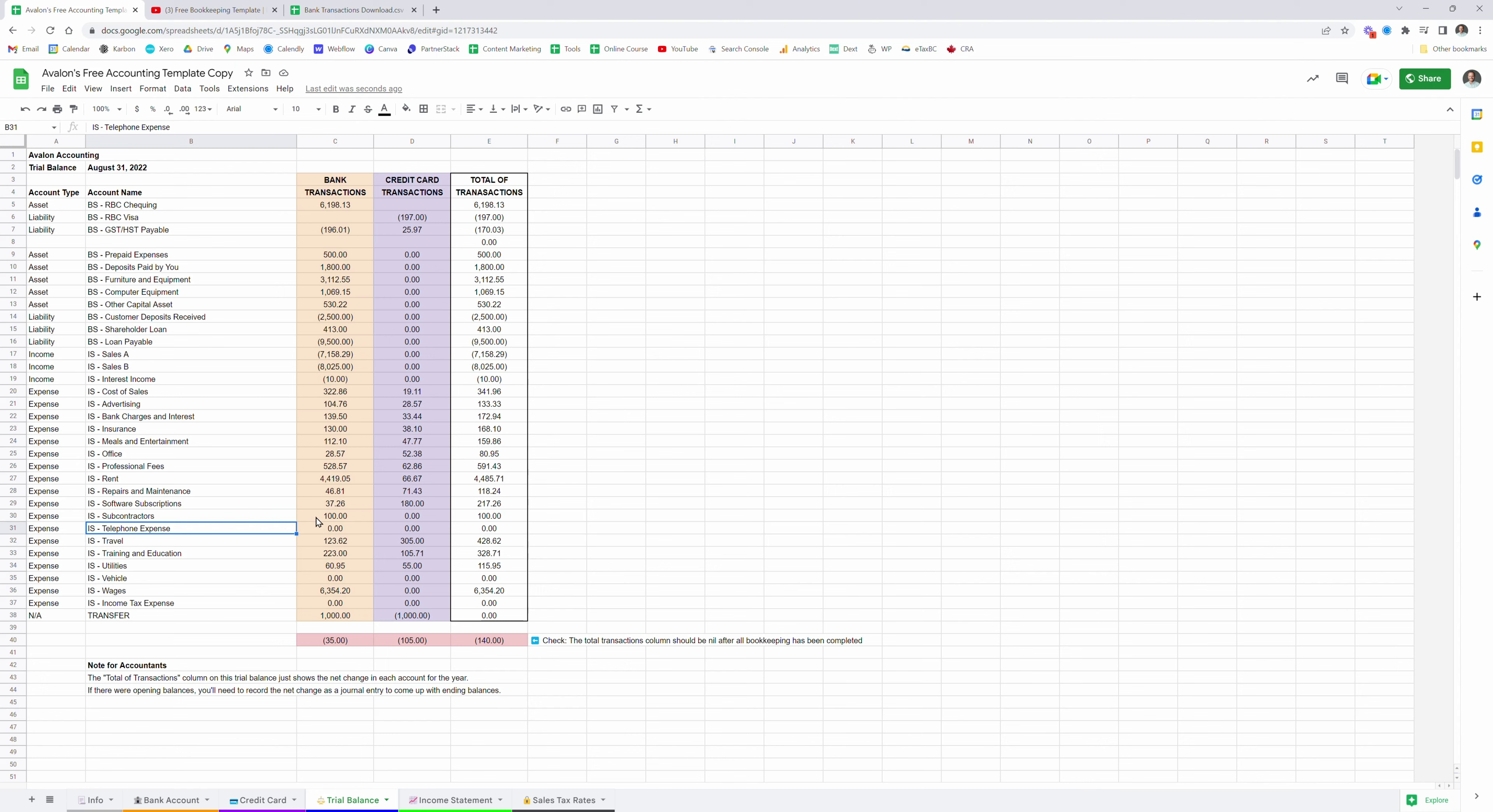
pyautogui.write('IS - Suspense')
pyautogui.press('Tab')
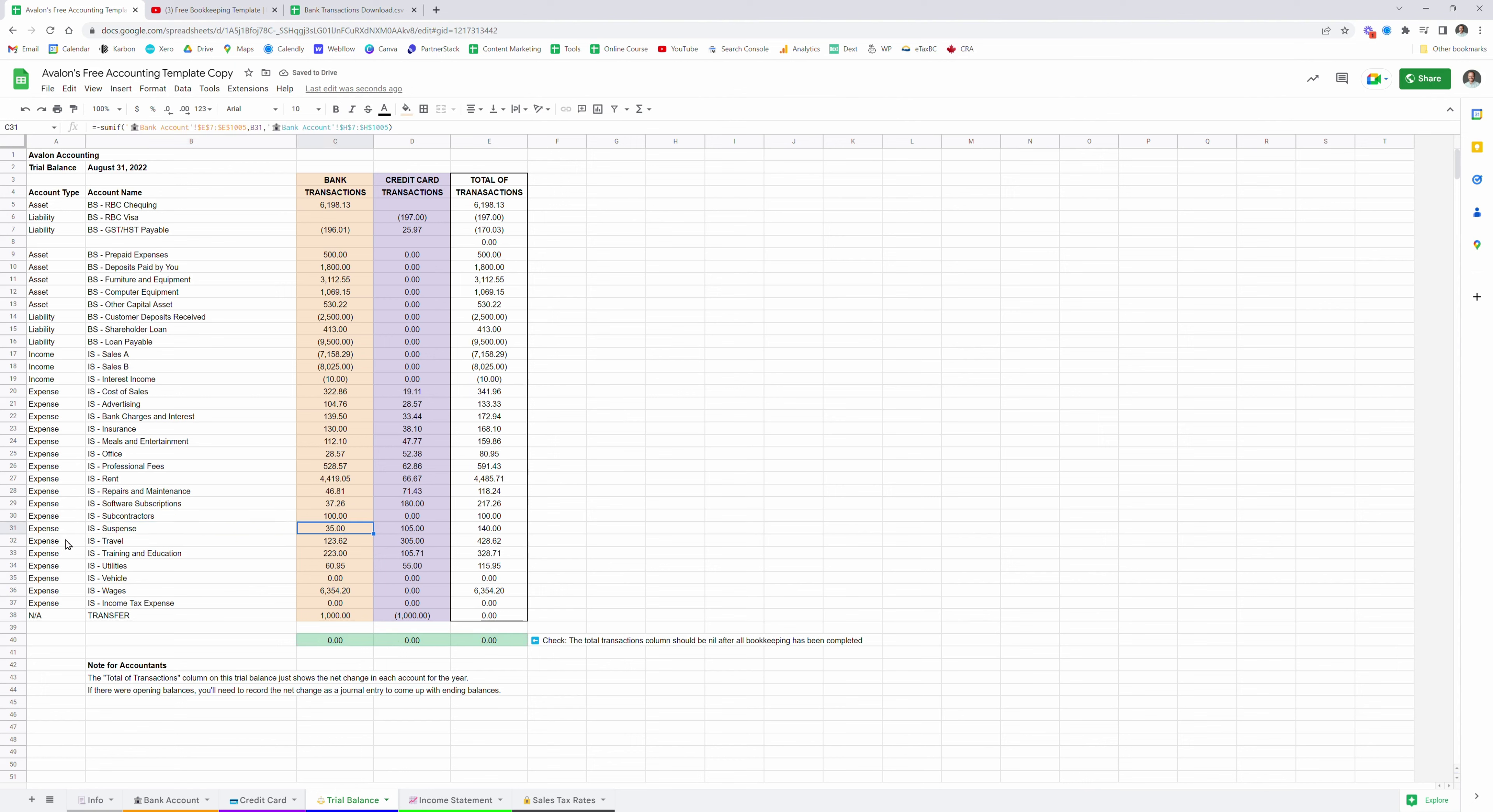
# - Insert a row above IS - Training and Education on the Trial Balance sheet, with account type Expense and name IS - Telephone Expense
pyautogui.click(14, 552)
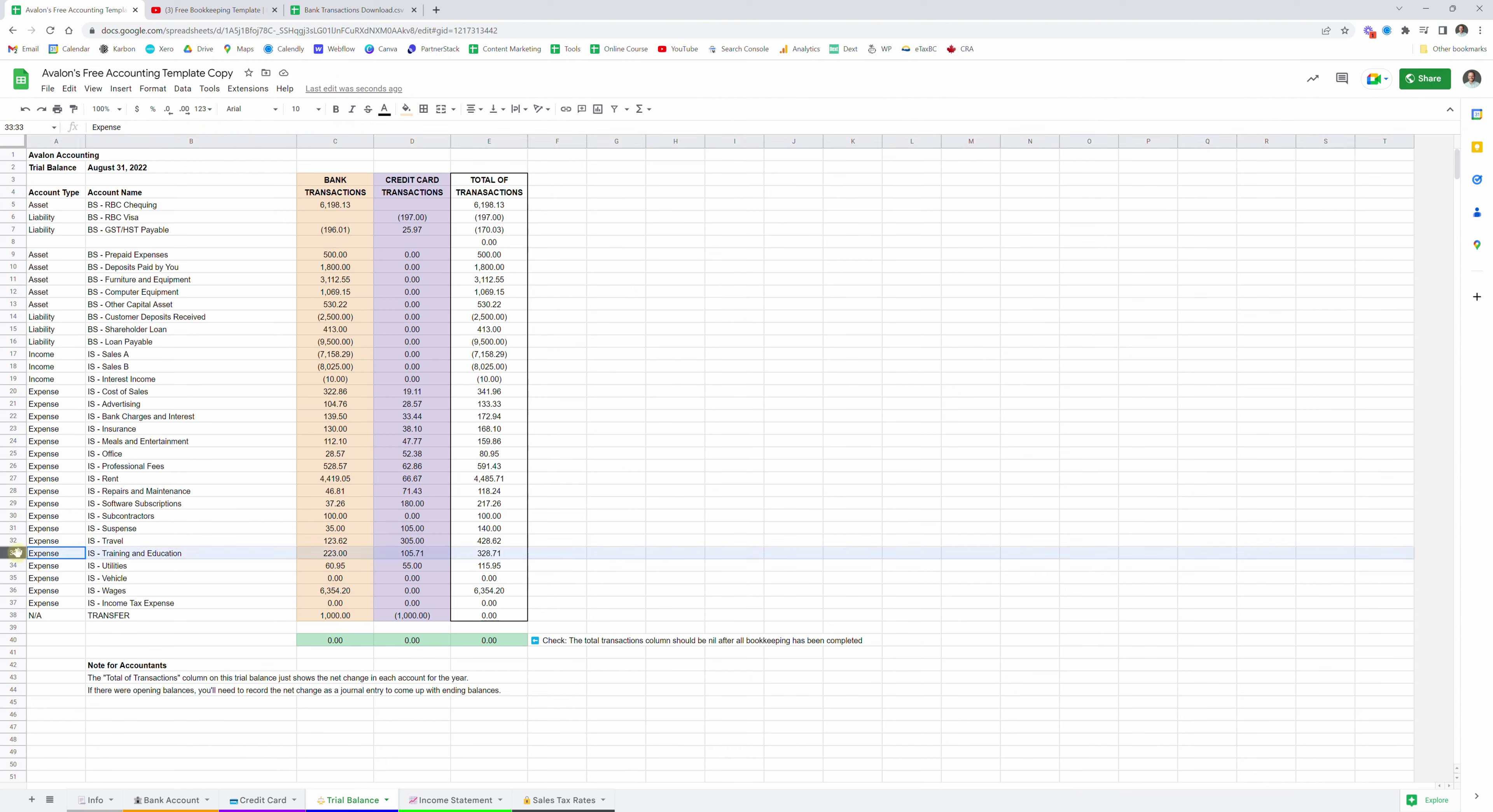
pyautogui.rightClick(15, 553)
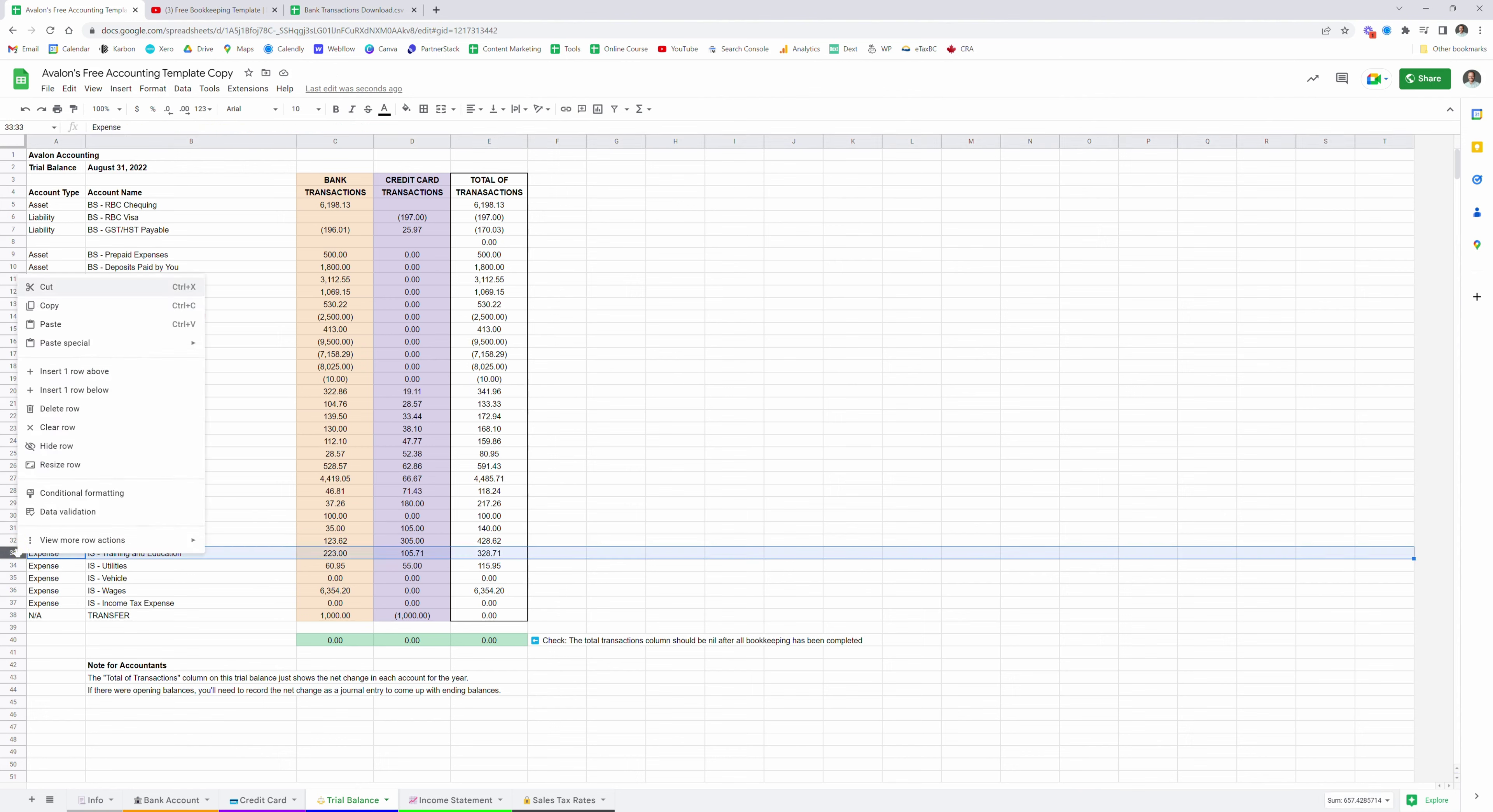
pyautogui.click(100, 375)
pyautogui.click(65, 543)
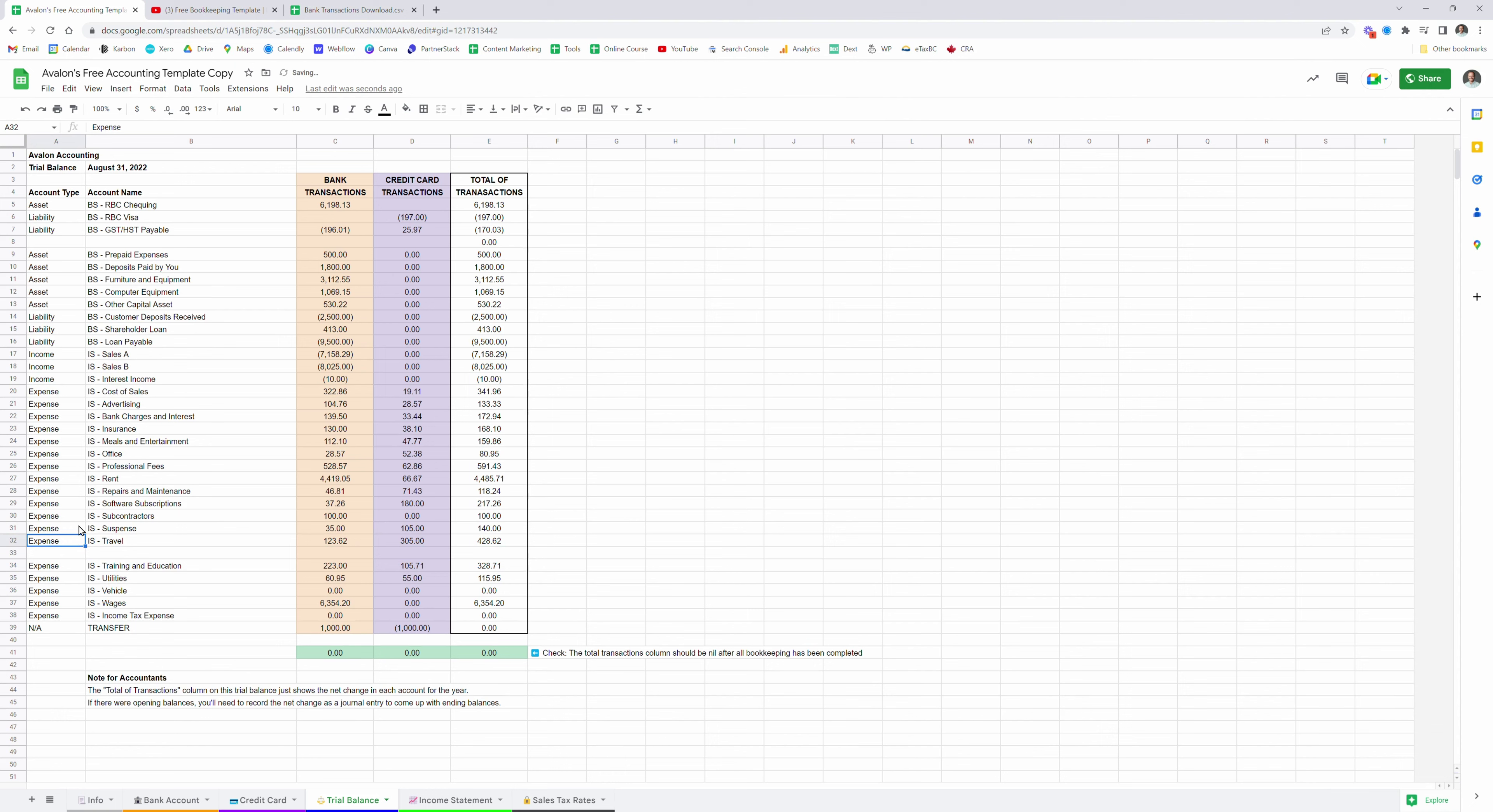
pyautogui.hotkey('ctrl', 'c')
pyautogui.press('Down')
pyautogui.hotkey('ctrl', 'v')
pyautogui.press('Tab')
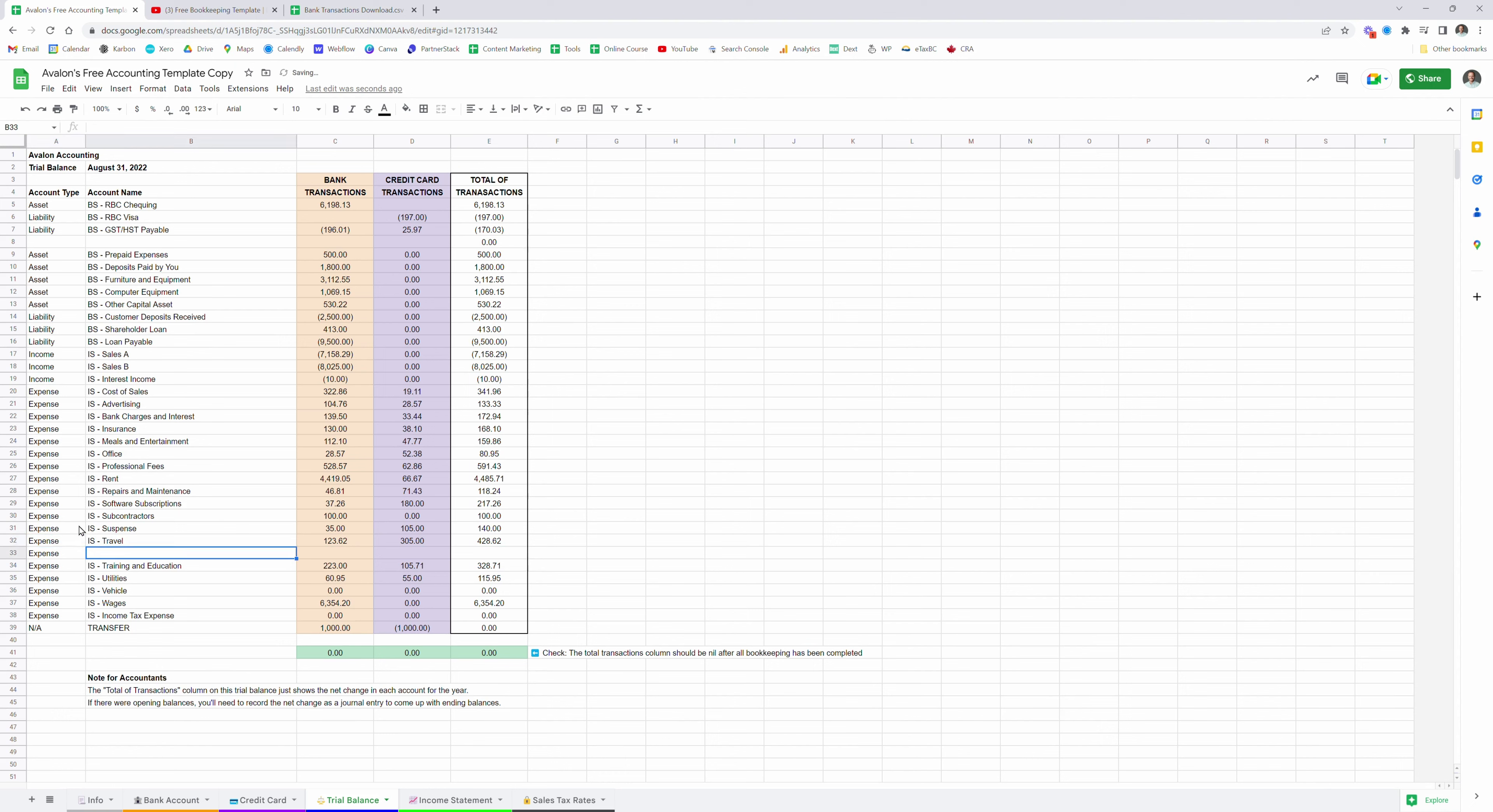
pyautogui.write('IS - Telephone Expense')
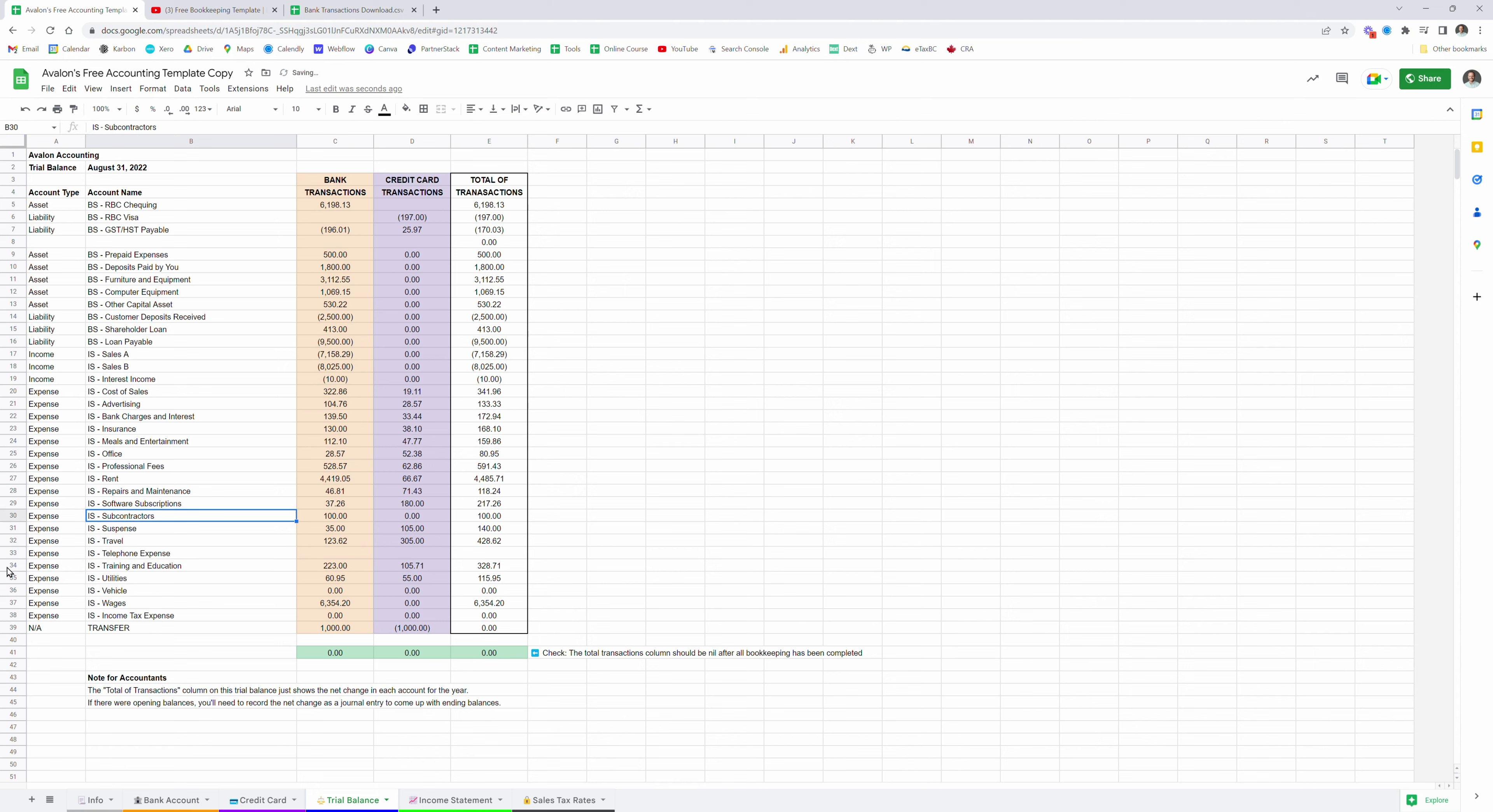
# - Move the IS - Telephone Expense row above IS - Travel and fill its bank, credit card and total formulas from the IS - Suspense row
pyautogui.click(13, 552)
pyautogui.moveTo(13, 552); pyautogui.dragTo(220, 544)
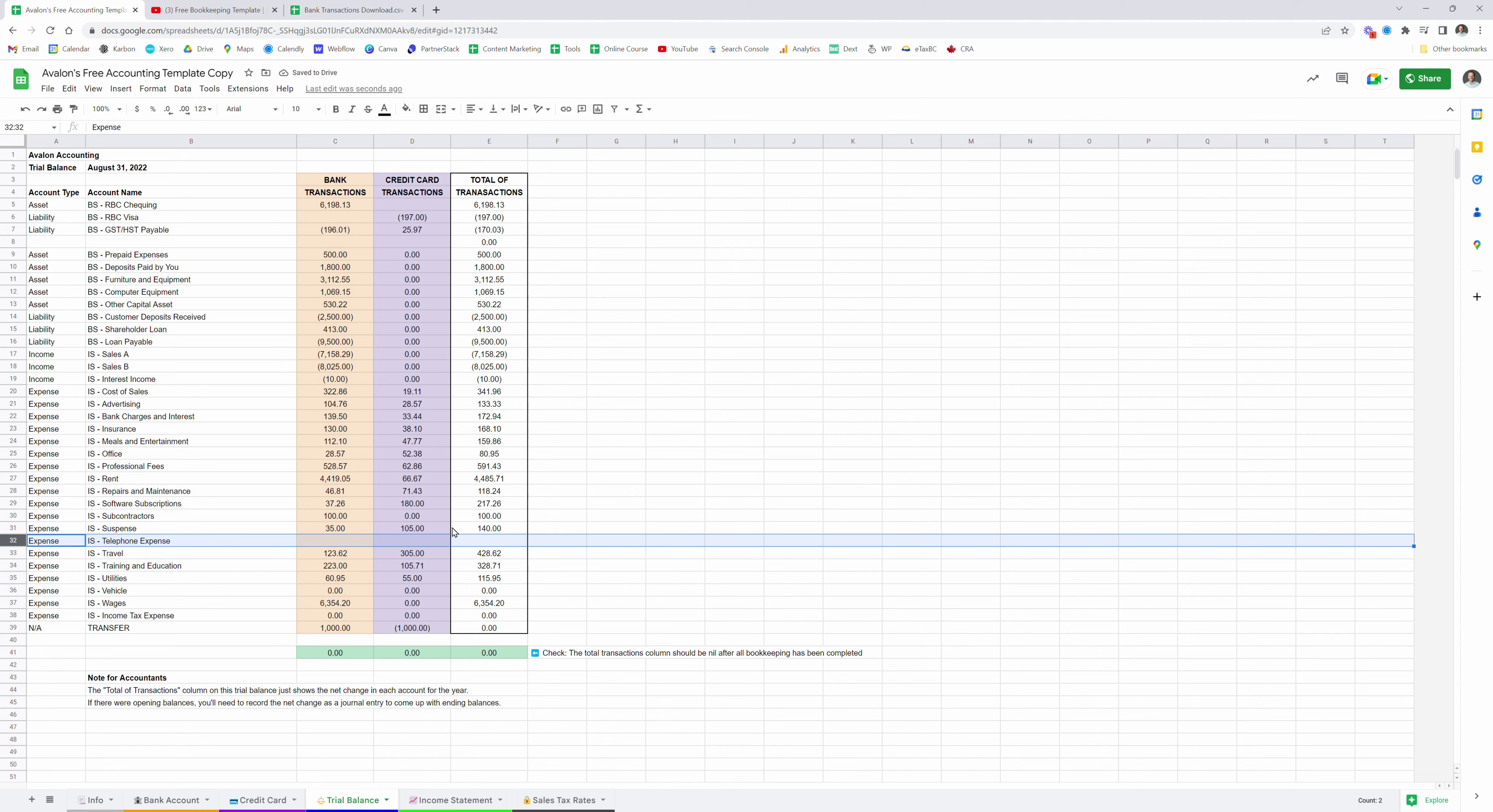
pyautogui.moveTo(464, 527); pyautogui.dragTo(357, 531)
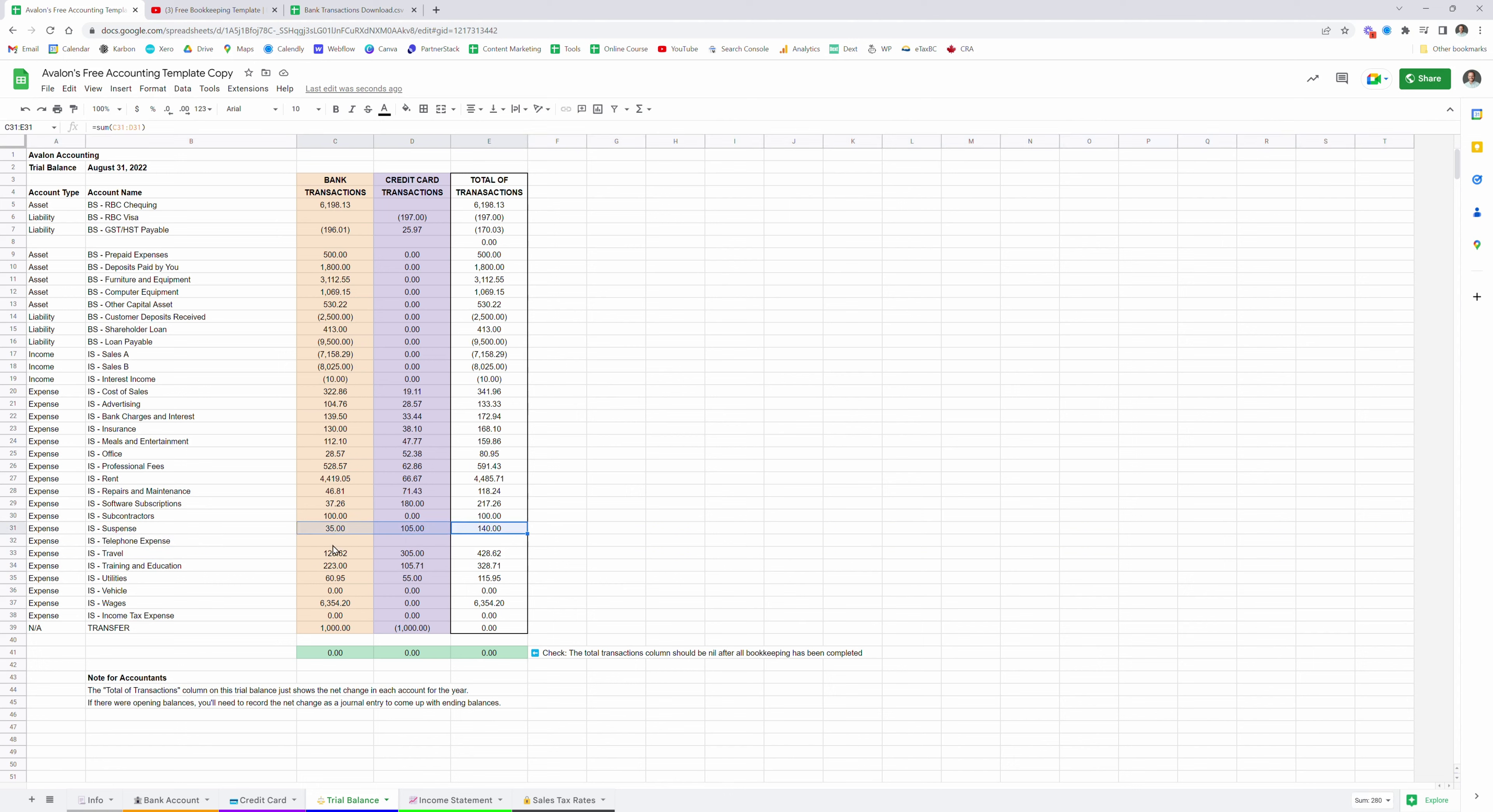
pyautogui.click(342, 541)
pyautogui.click(353, 530)
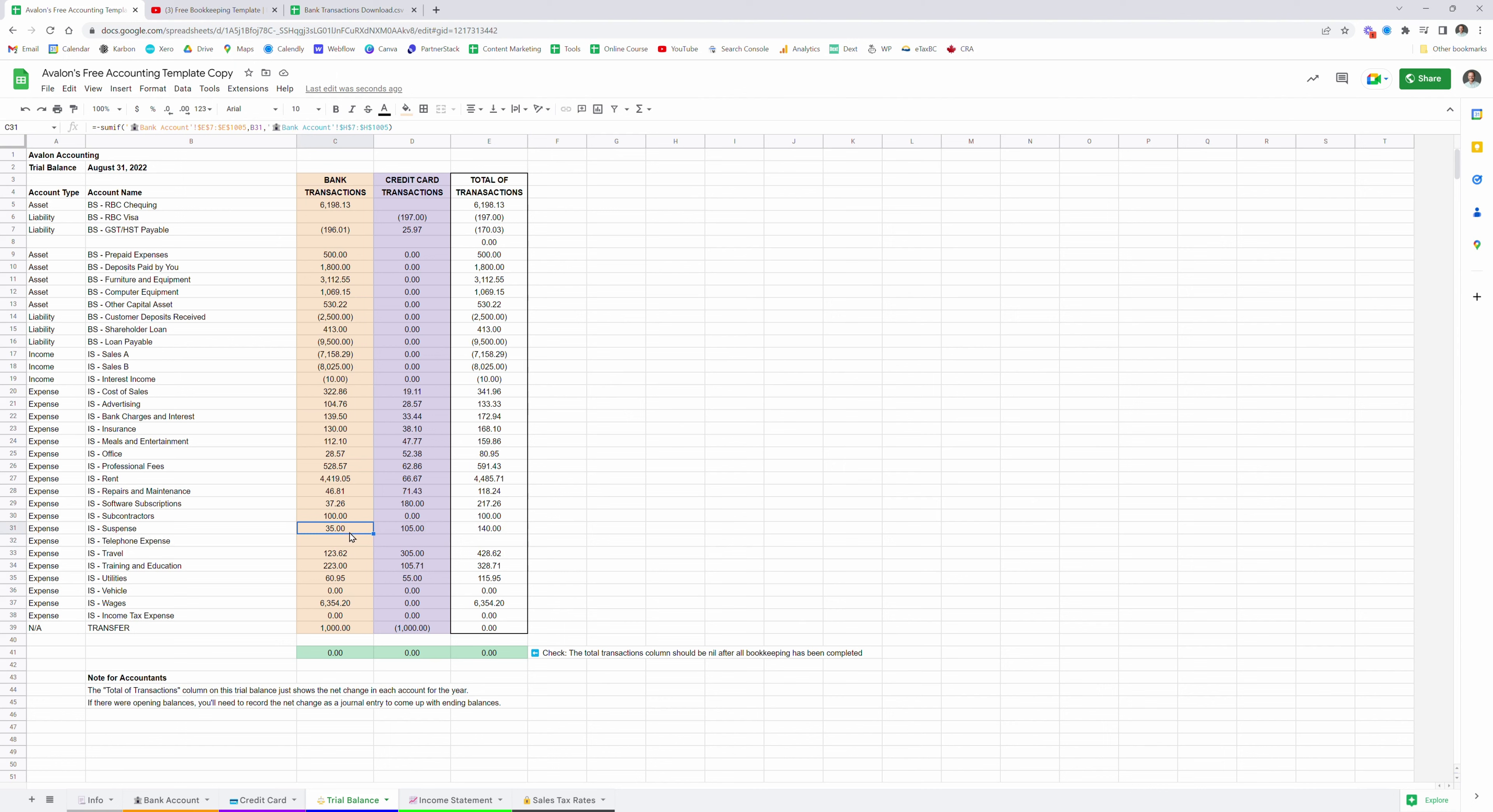
pyautogui.moveTo(387, 533)
pyautogui.mouseDown()
pyautogui.moveTo(481, 531)
pyautogui.moveTo(527, 548)
pyautogui.mouseUp()
pyautogui.click(362, 544)
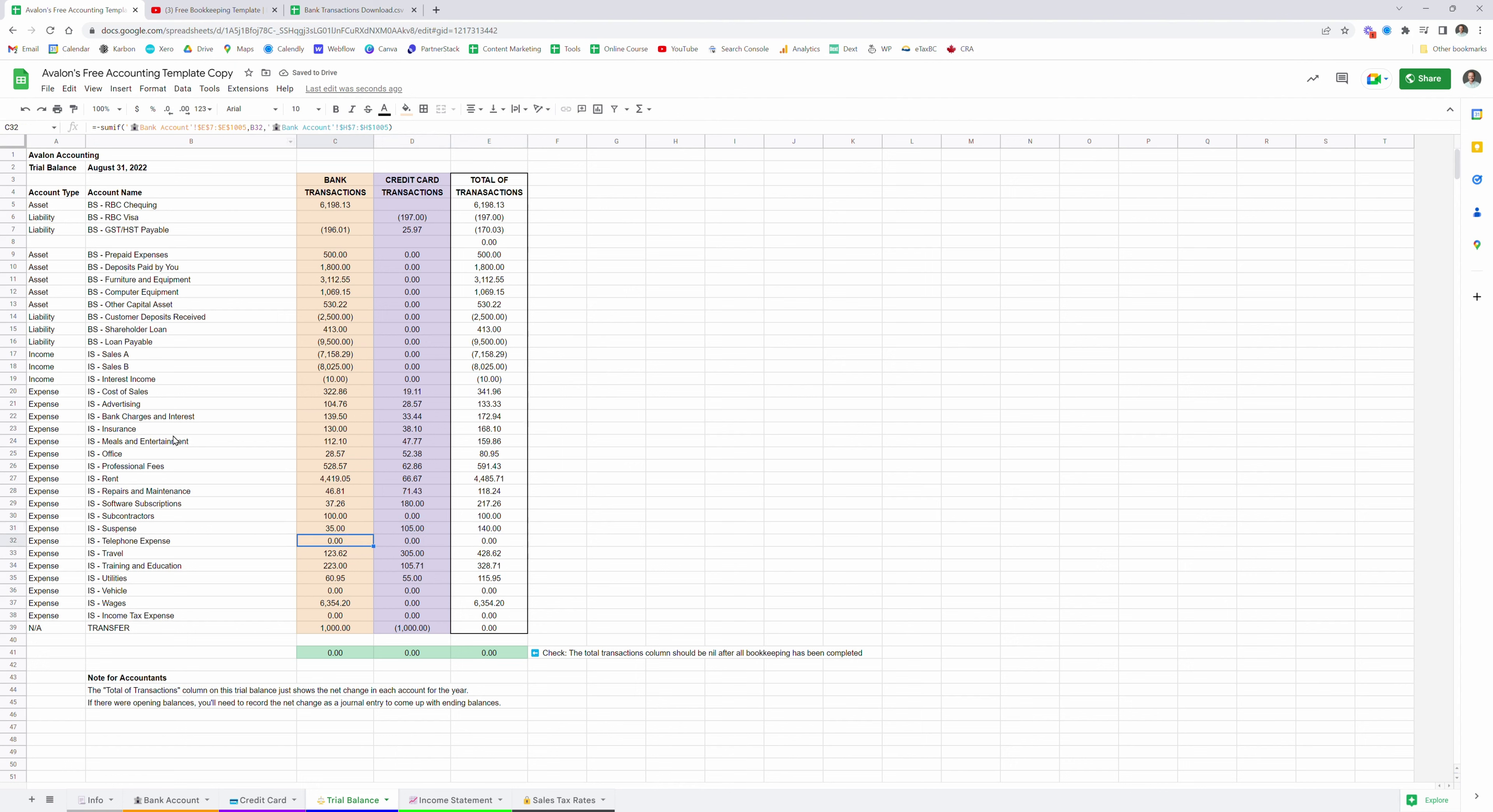
pyautogui.click(137, 544)
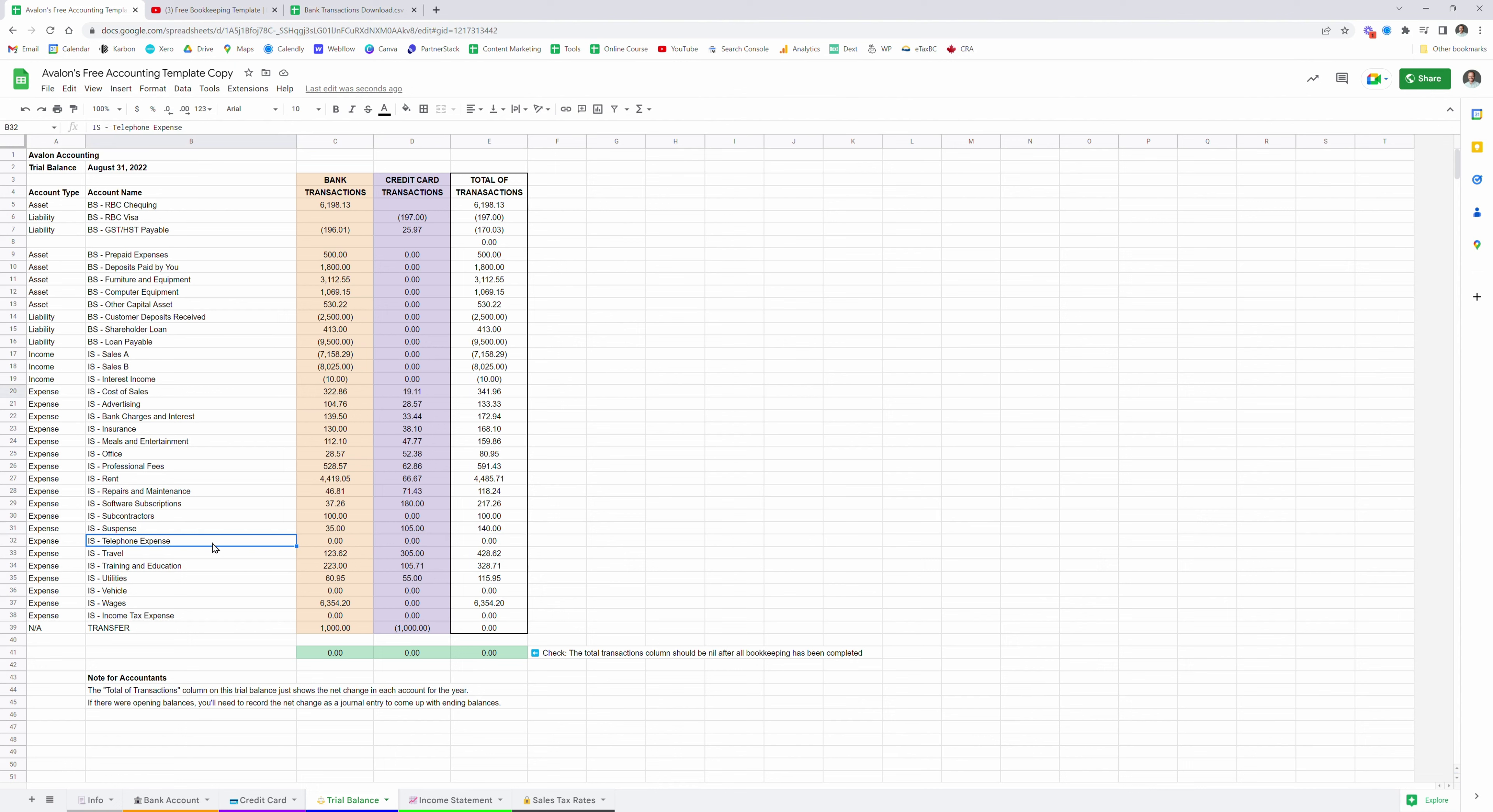
# - Insert a row above IS - Travel on the Income Statement sheet and fill the IS - Suspense row's account name and amount formulas into it
pyautogui.click(438, 801)
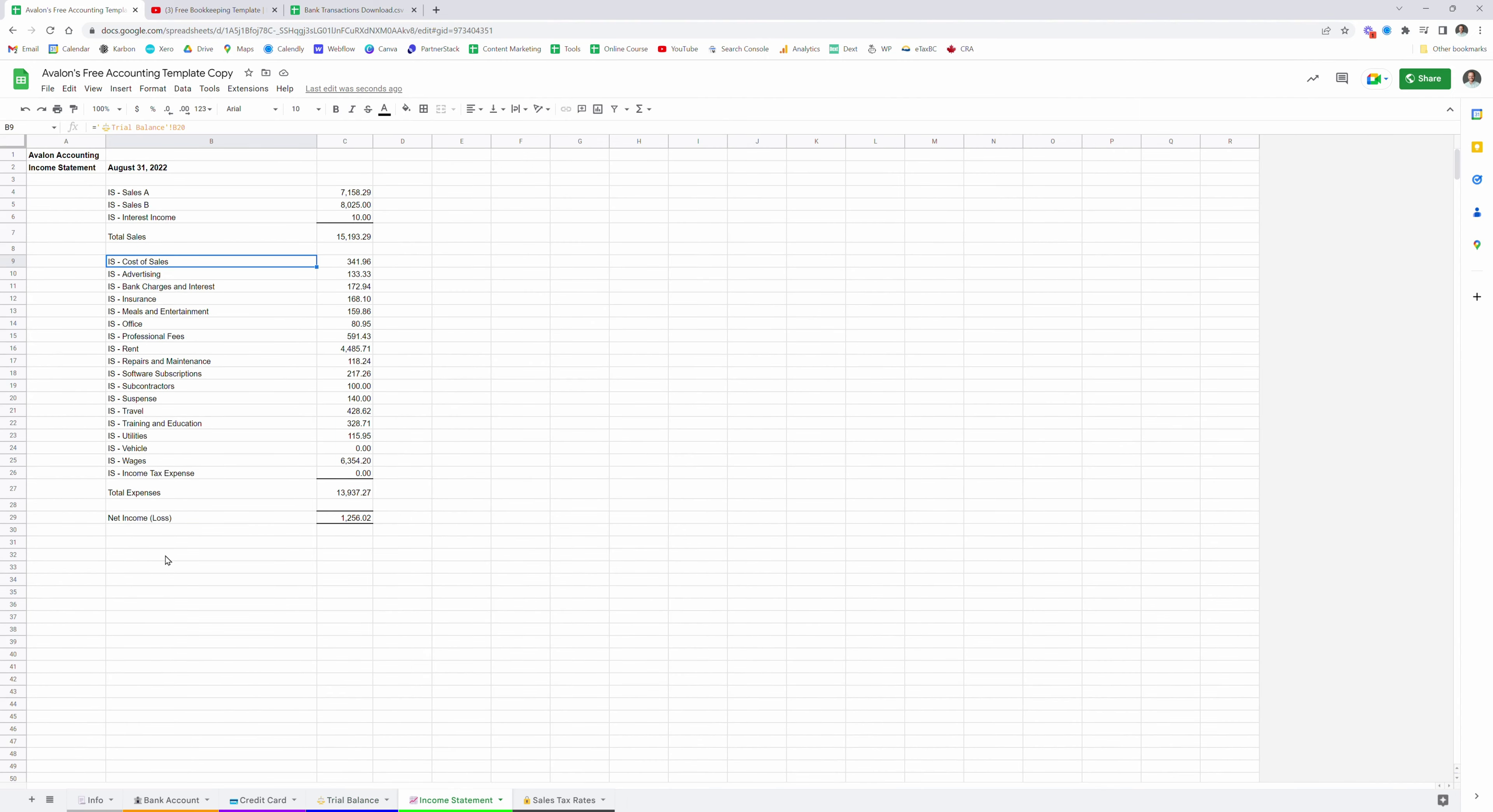
pyautogui.rightClick(12, 412)
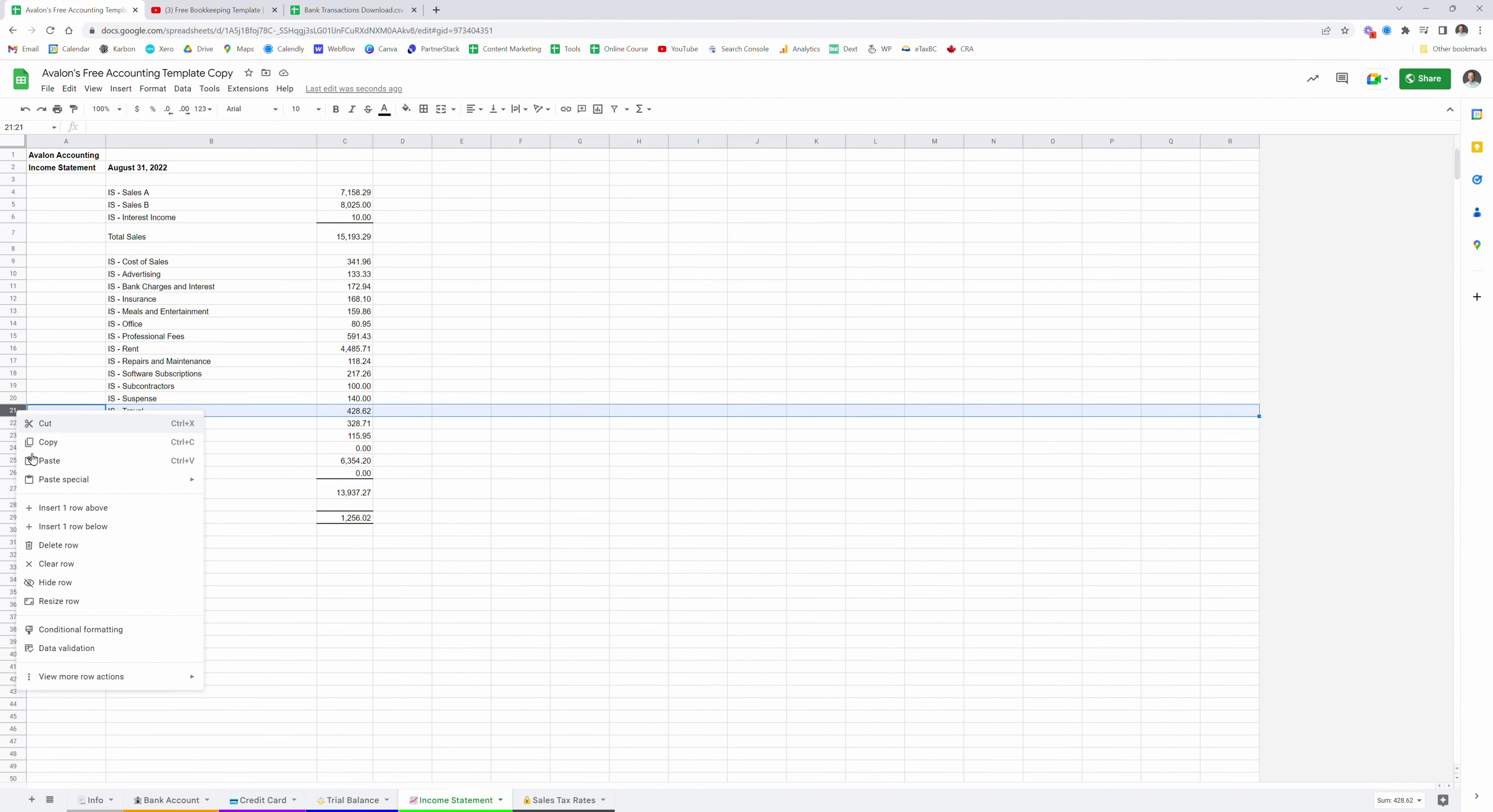
pyautogui.click(70, 507)
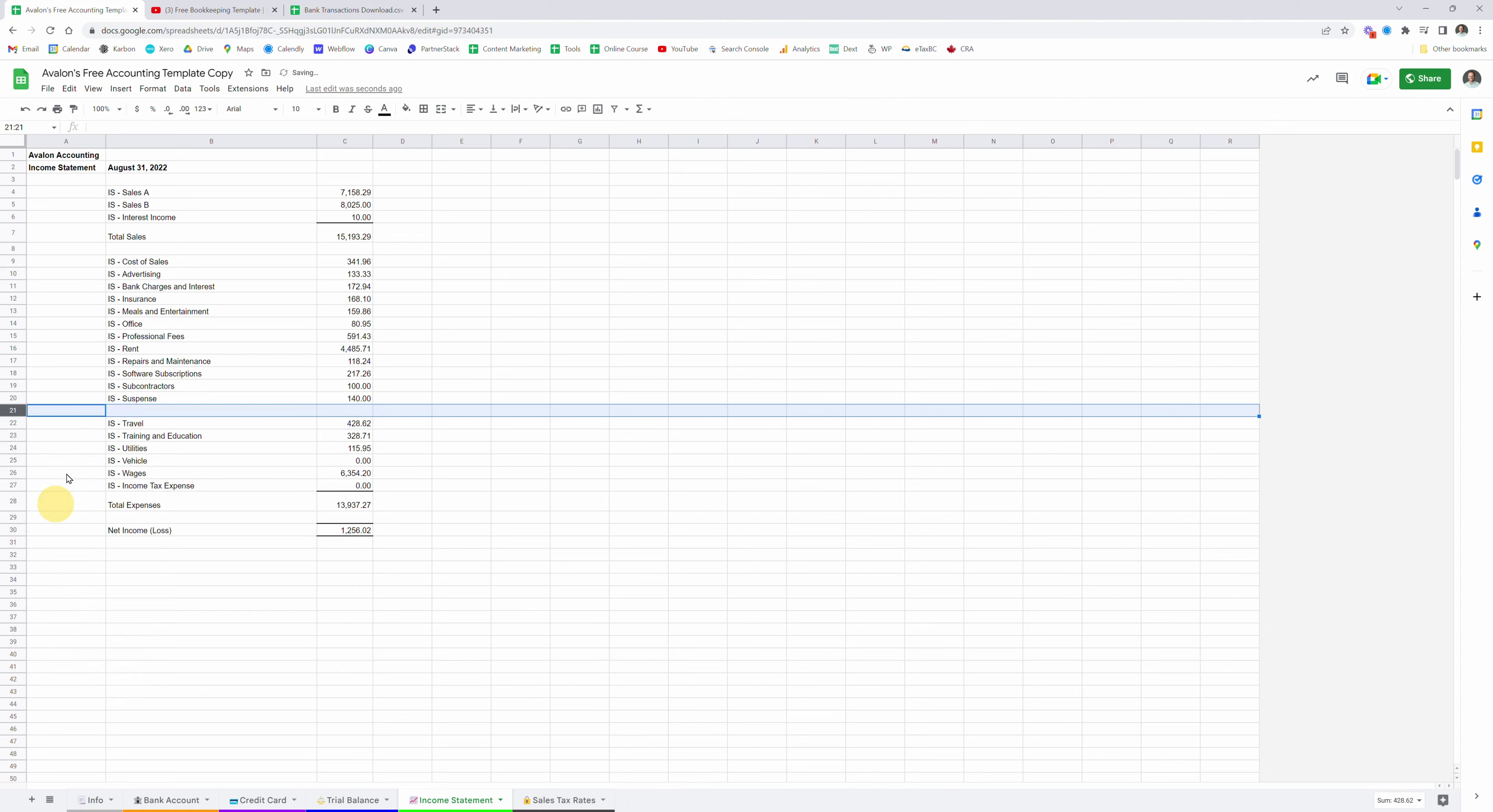
pyautogui.click(121, 401)
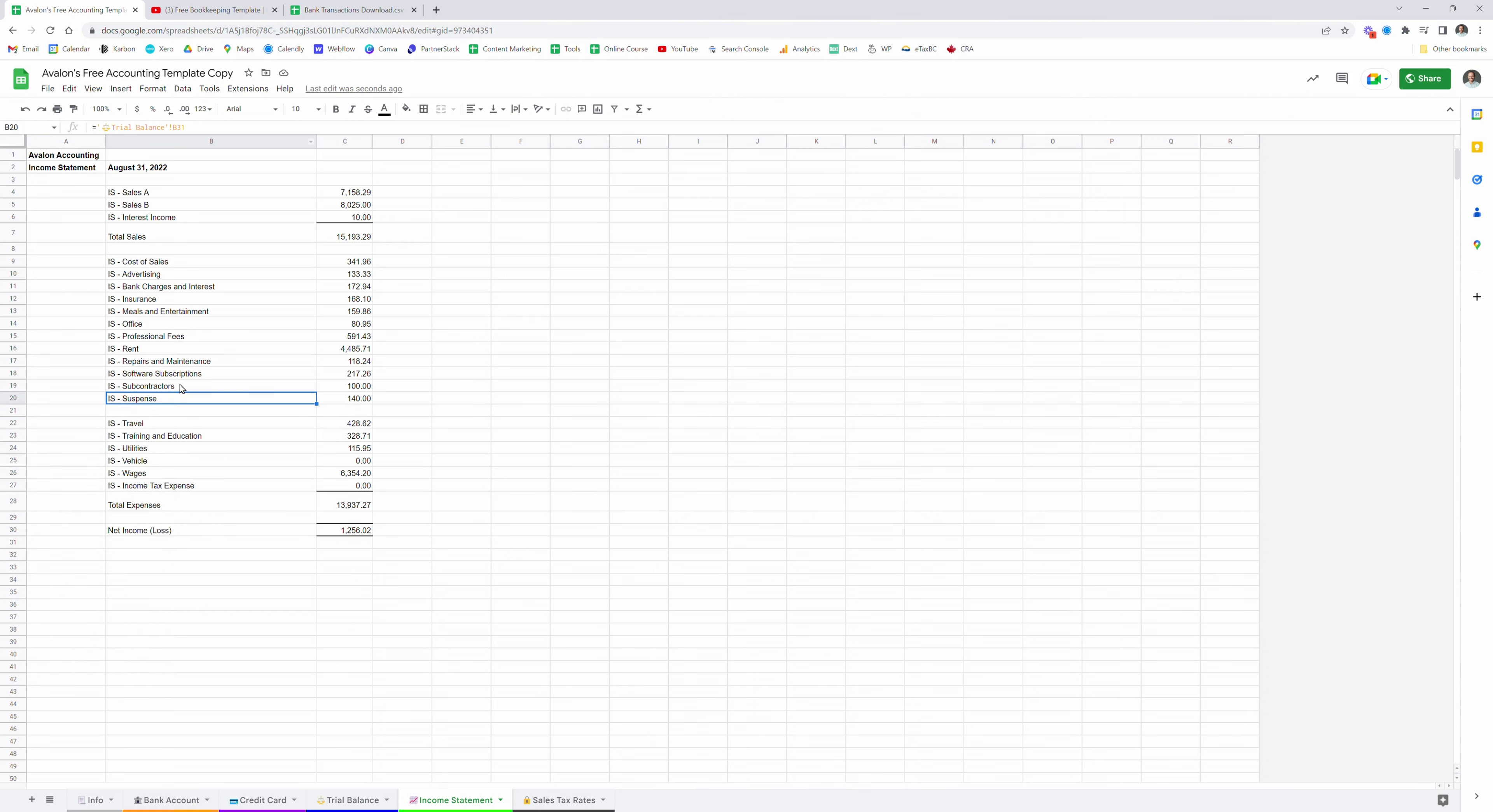
pyautogui.moveTo(348, 398); pyautogui.dragTo(373, 415)
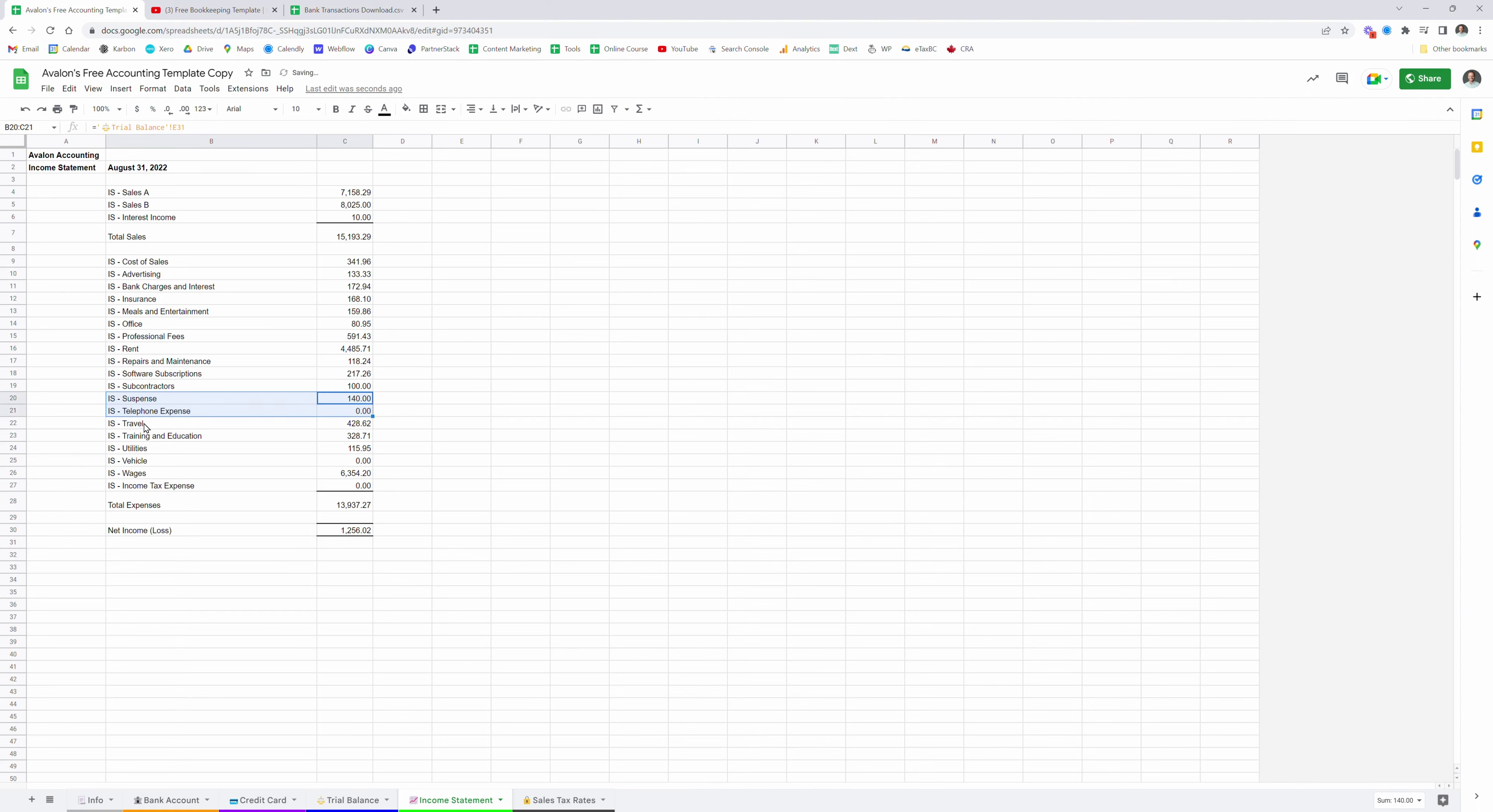
pyautogui.click(336, 411)
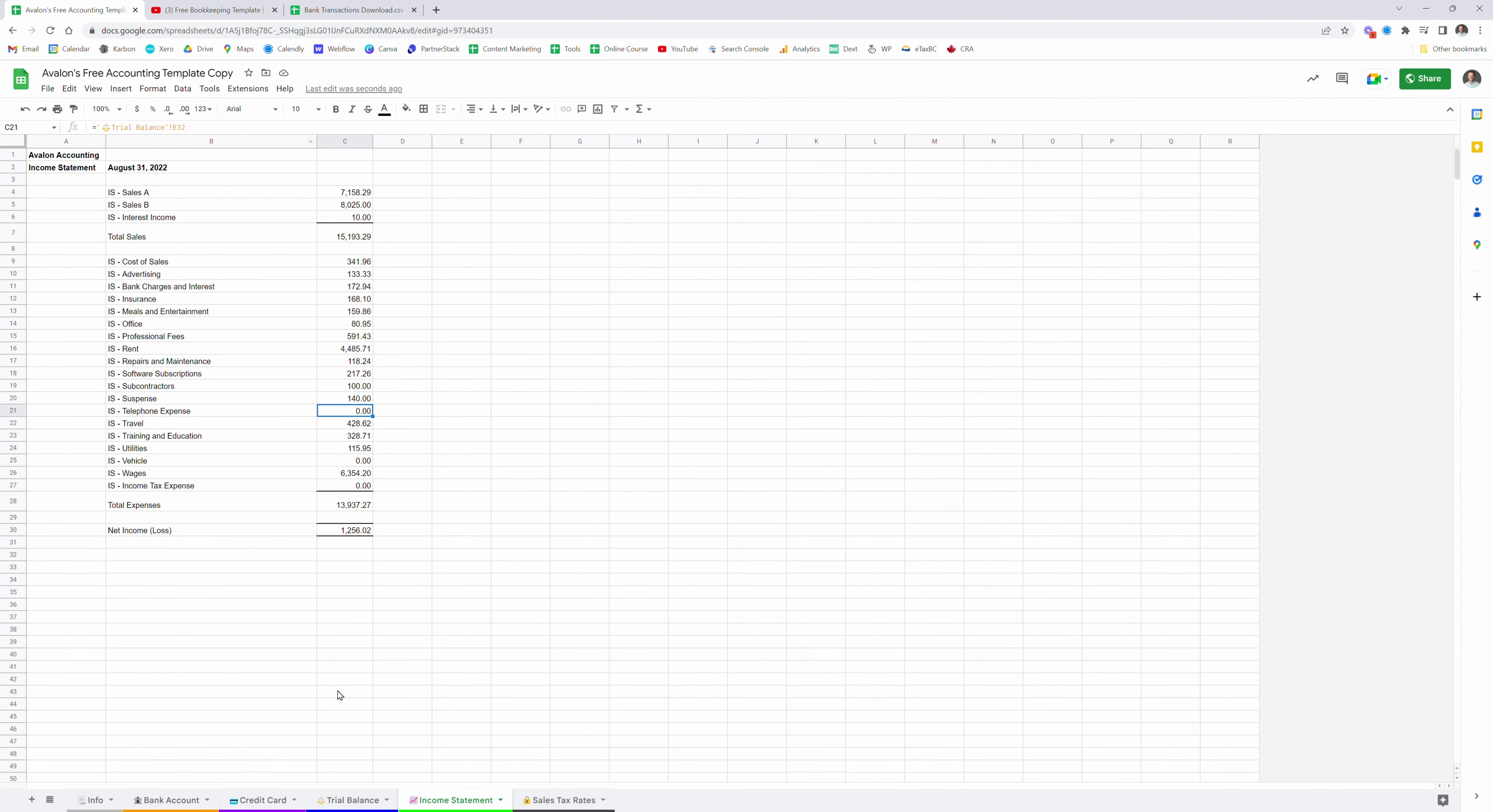
pyautogui.click(347, 799)
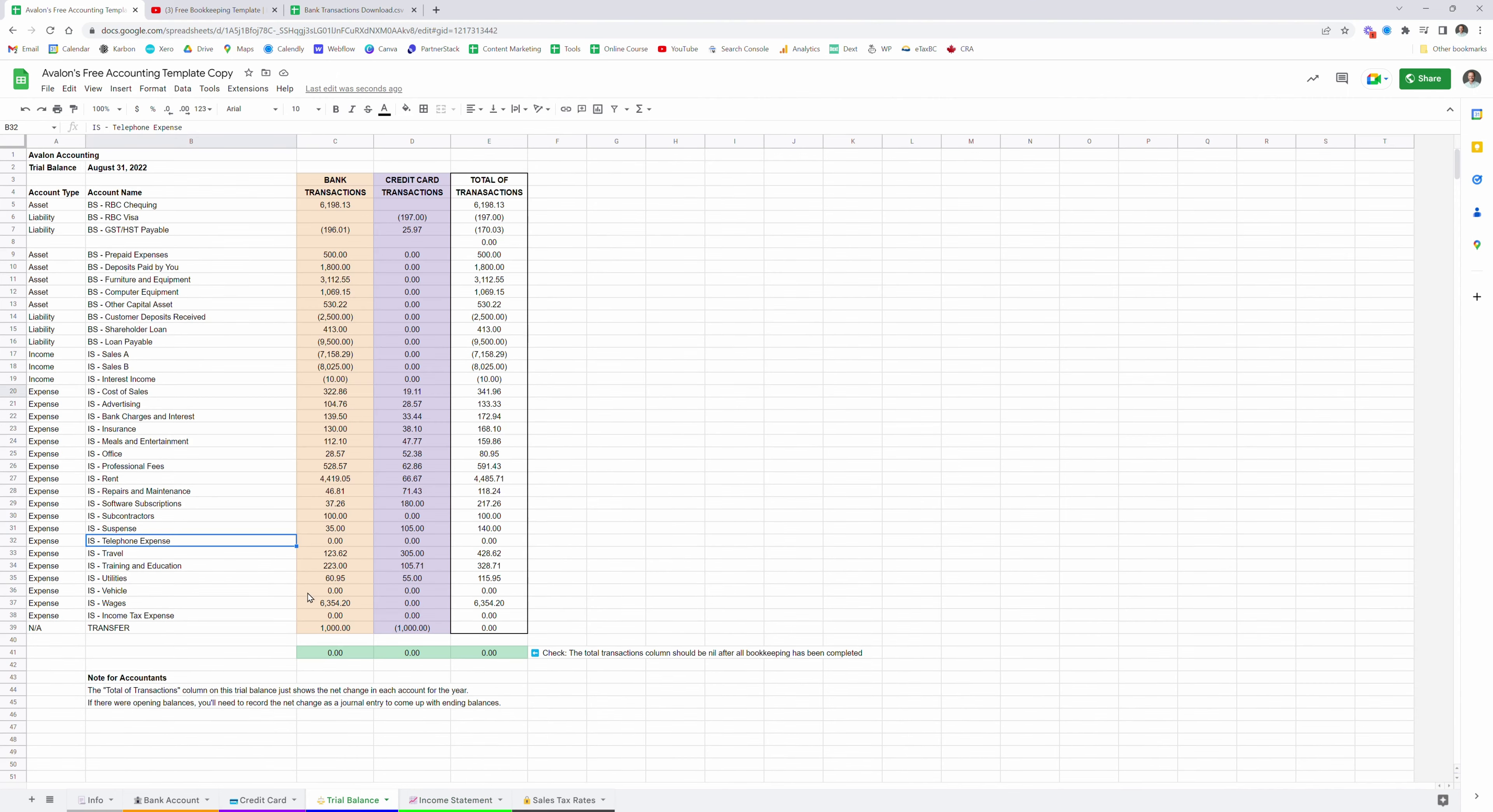
pyautogui.click(464, 801)
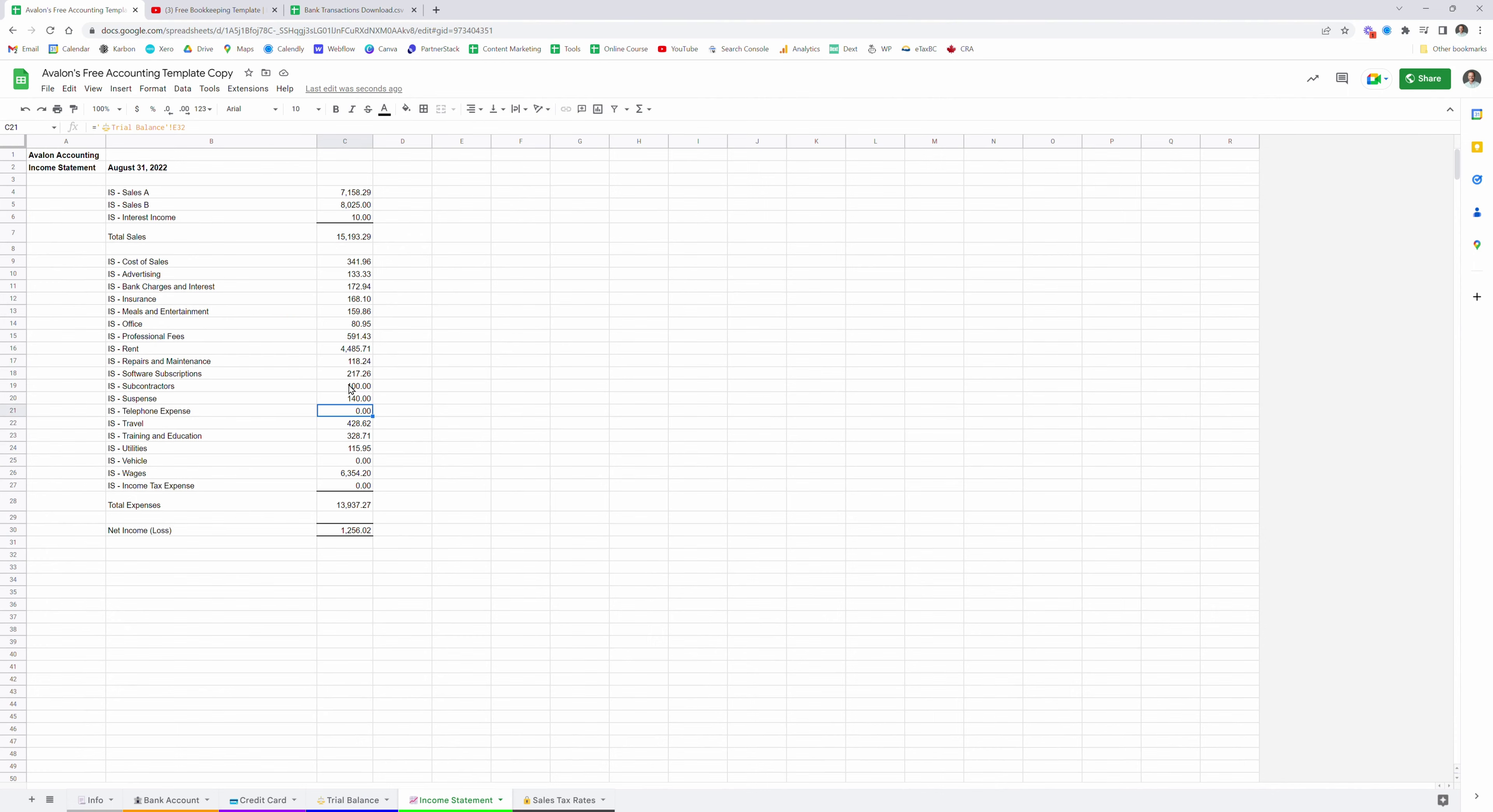
# - Check the transaction type choices for IS - Telephone Expense in row 16 of the Bank Account sheet and the phone bill row of the Credit Card sheet
pyautogui.click(174, 800)
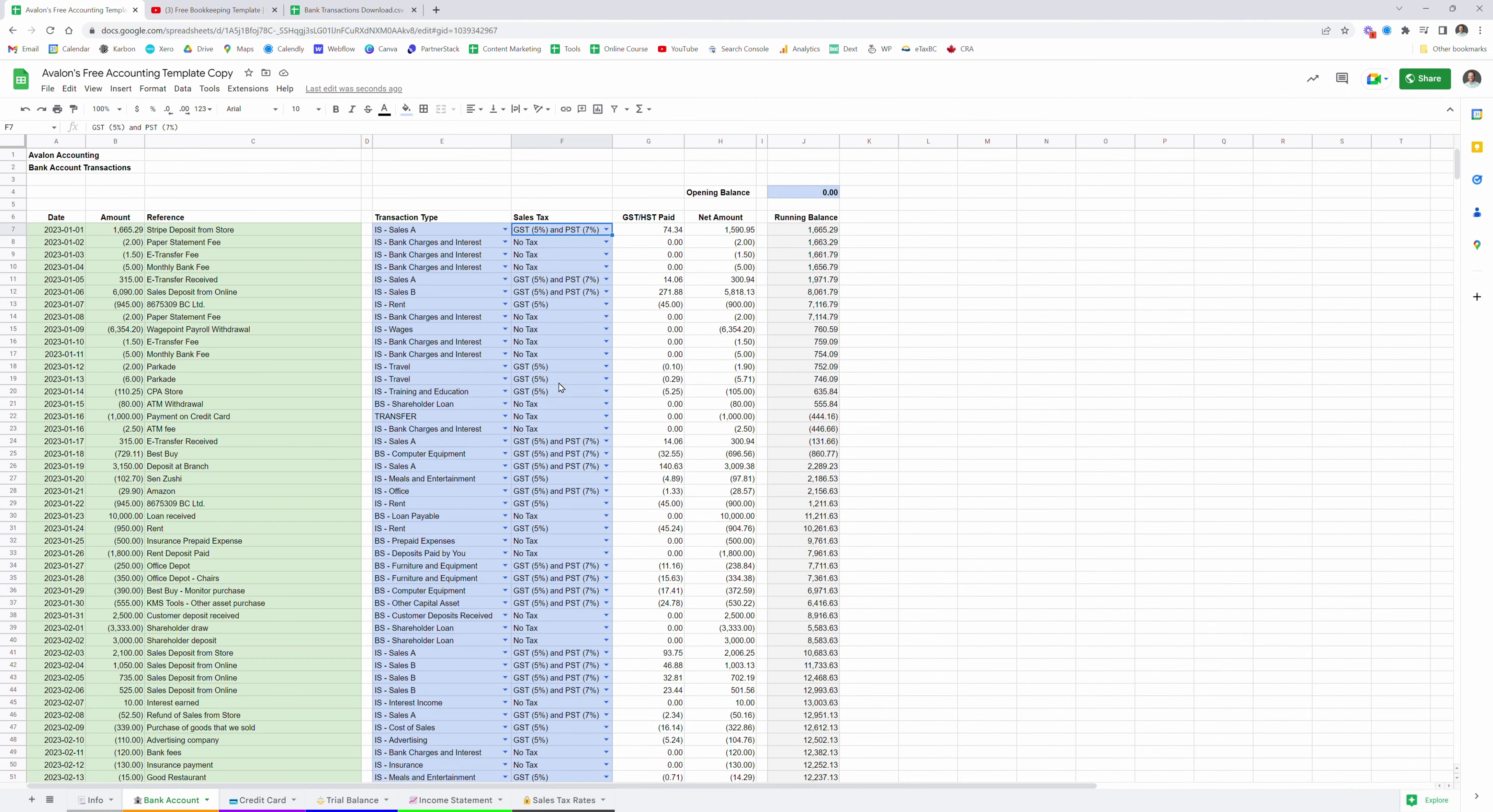
pyautogui.click(505, 342)
pyautogui.scroll(-1, 437, 705)
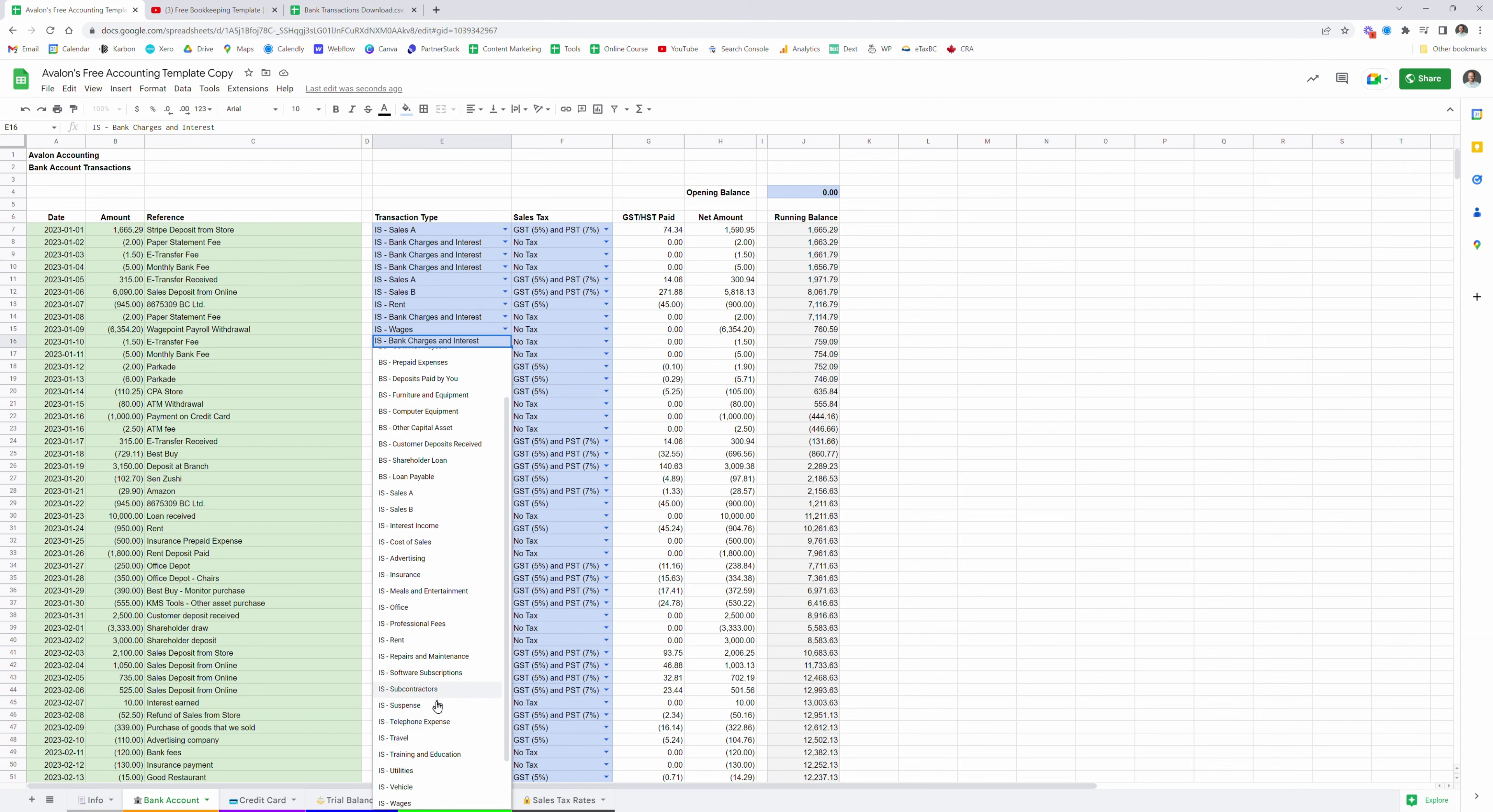
pyautogui.click(259, 800)
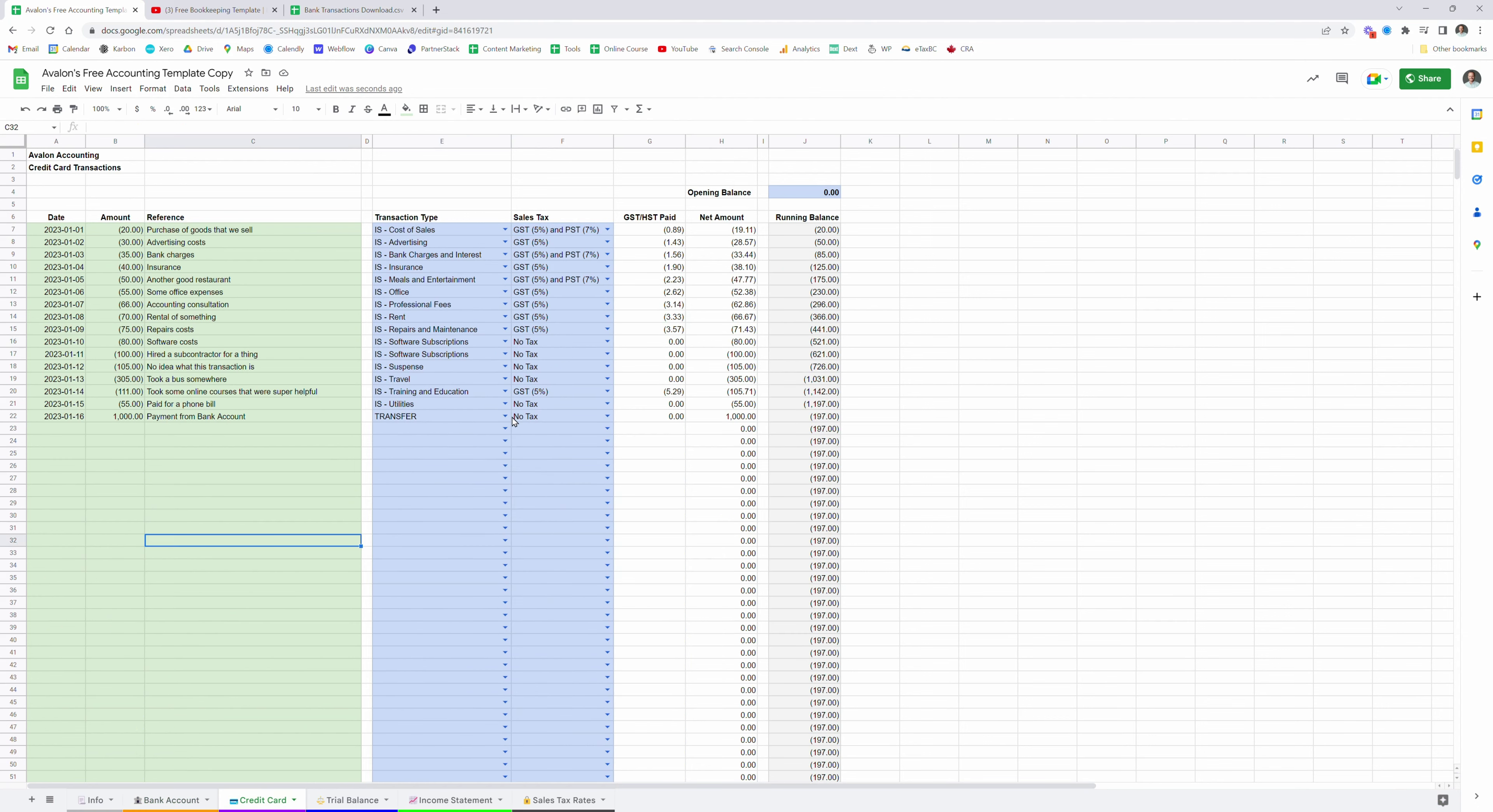
pyautogui.click(504, 404)
pyautogui.scroll(-1, 419, 760)
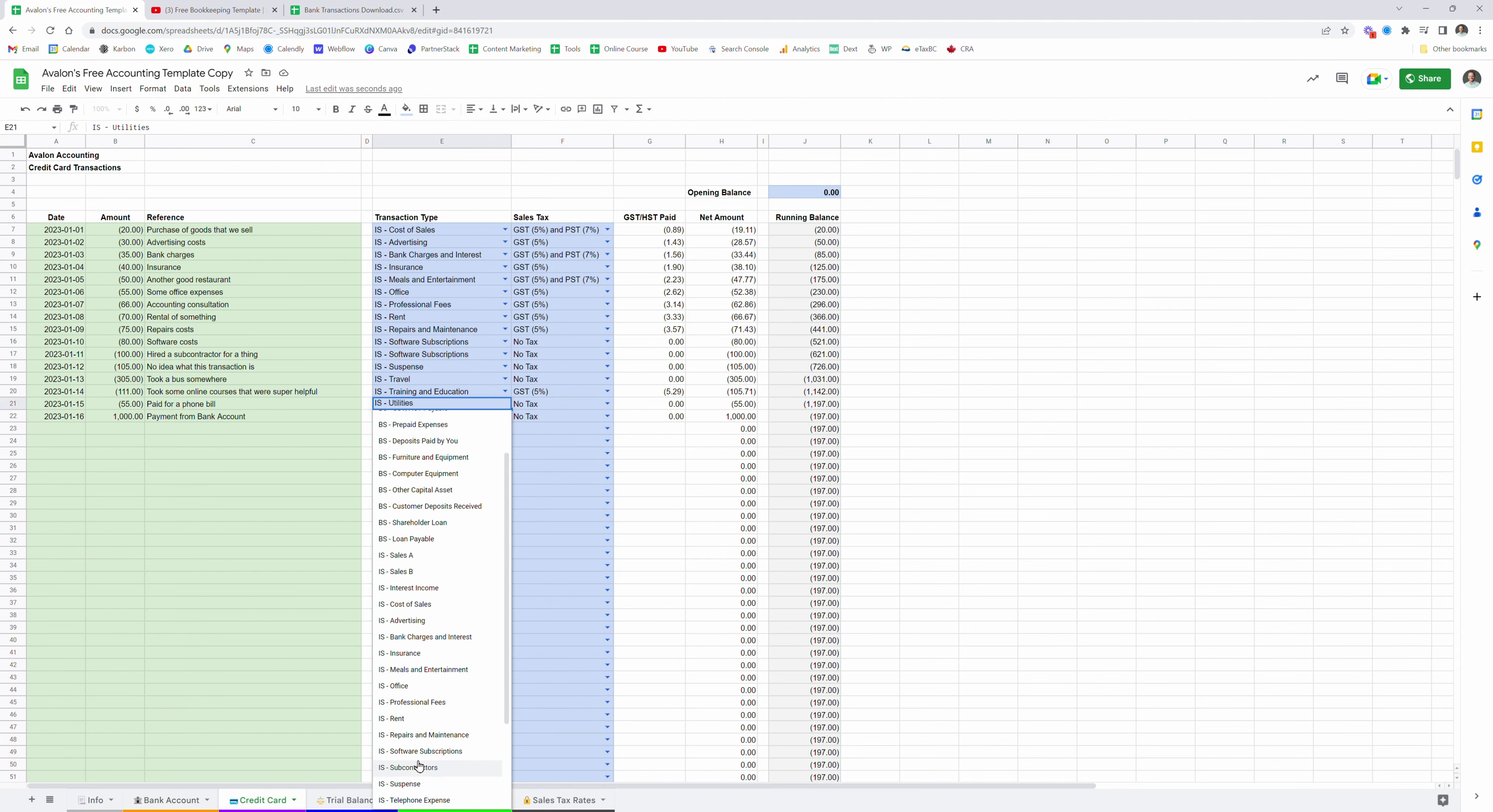
pyautogui.scroll(-2, 419, 766)
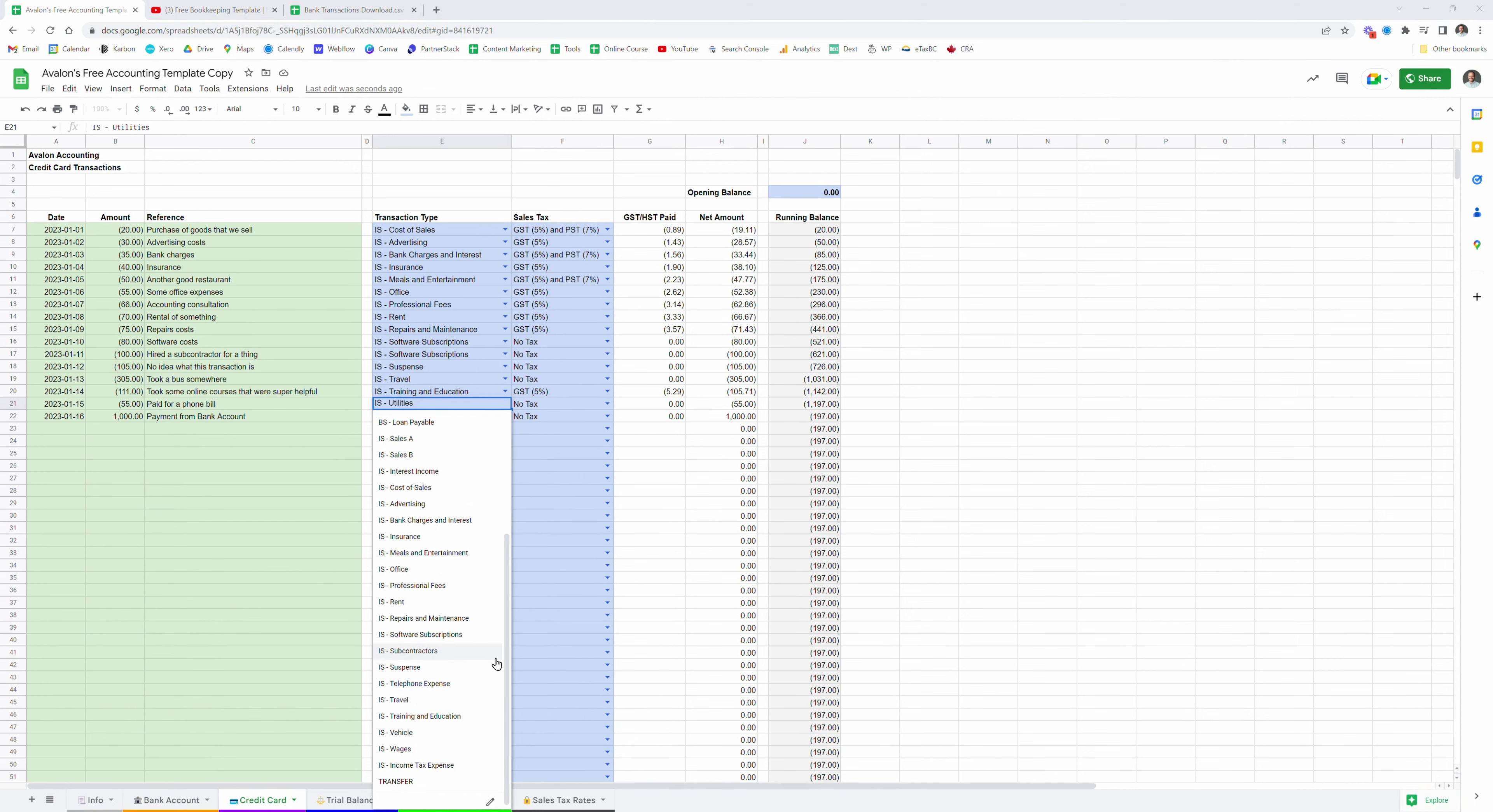
pyautogui.click(227, 525)
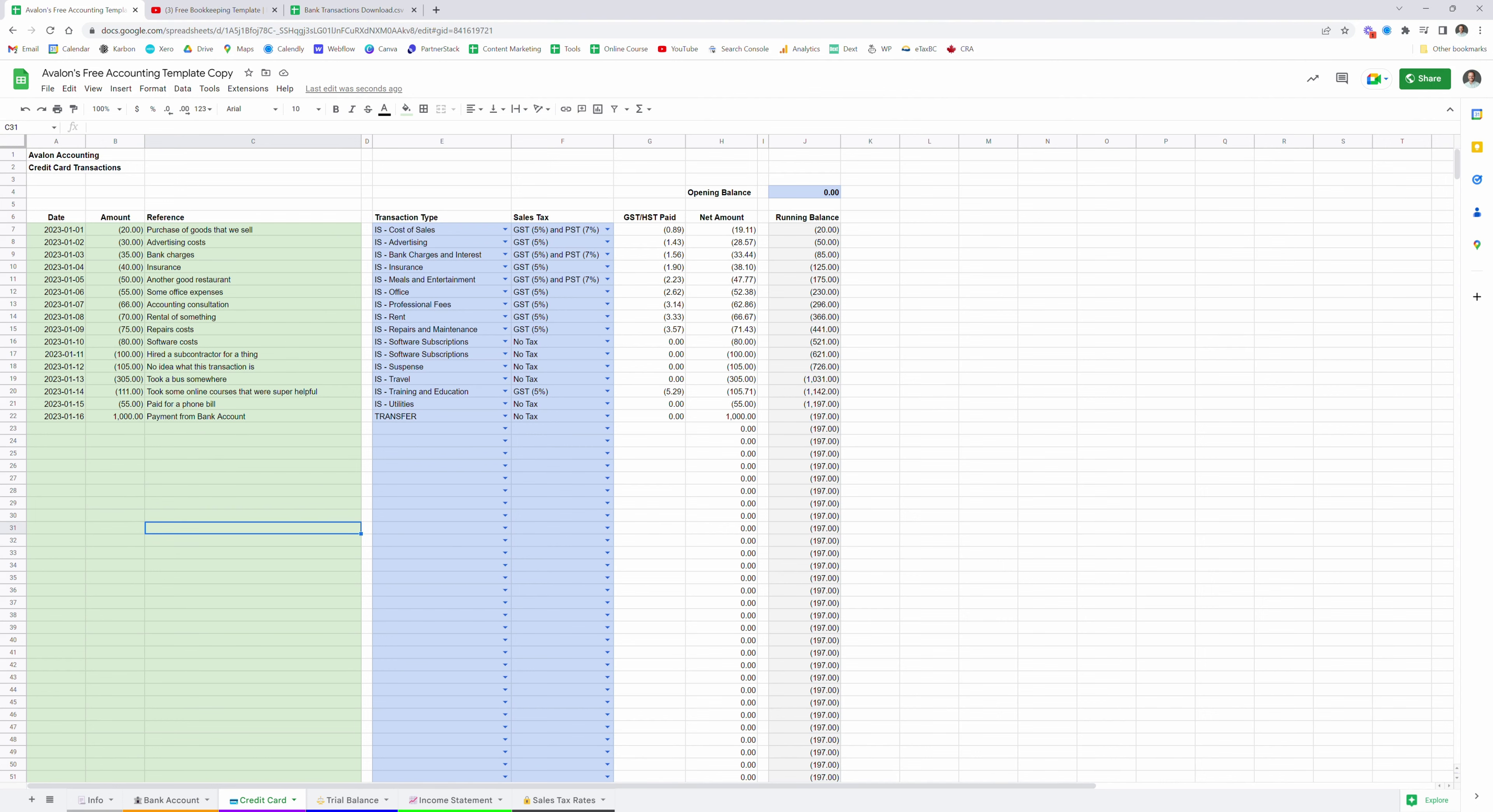
# - Examine the Tax Type and Percentage columns on the Sales Tax Rates sheet, including the percentage formula for GST (5%)
pyautogui.hotkey('ctrl', 'pagedown')
pyautogui.hotkey('ctrl', 'pagedown')
pyautogui.hotkey('ctrl', 'pagedown')
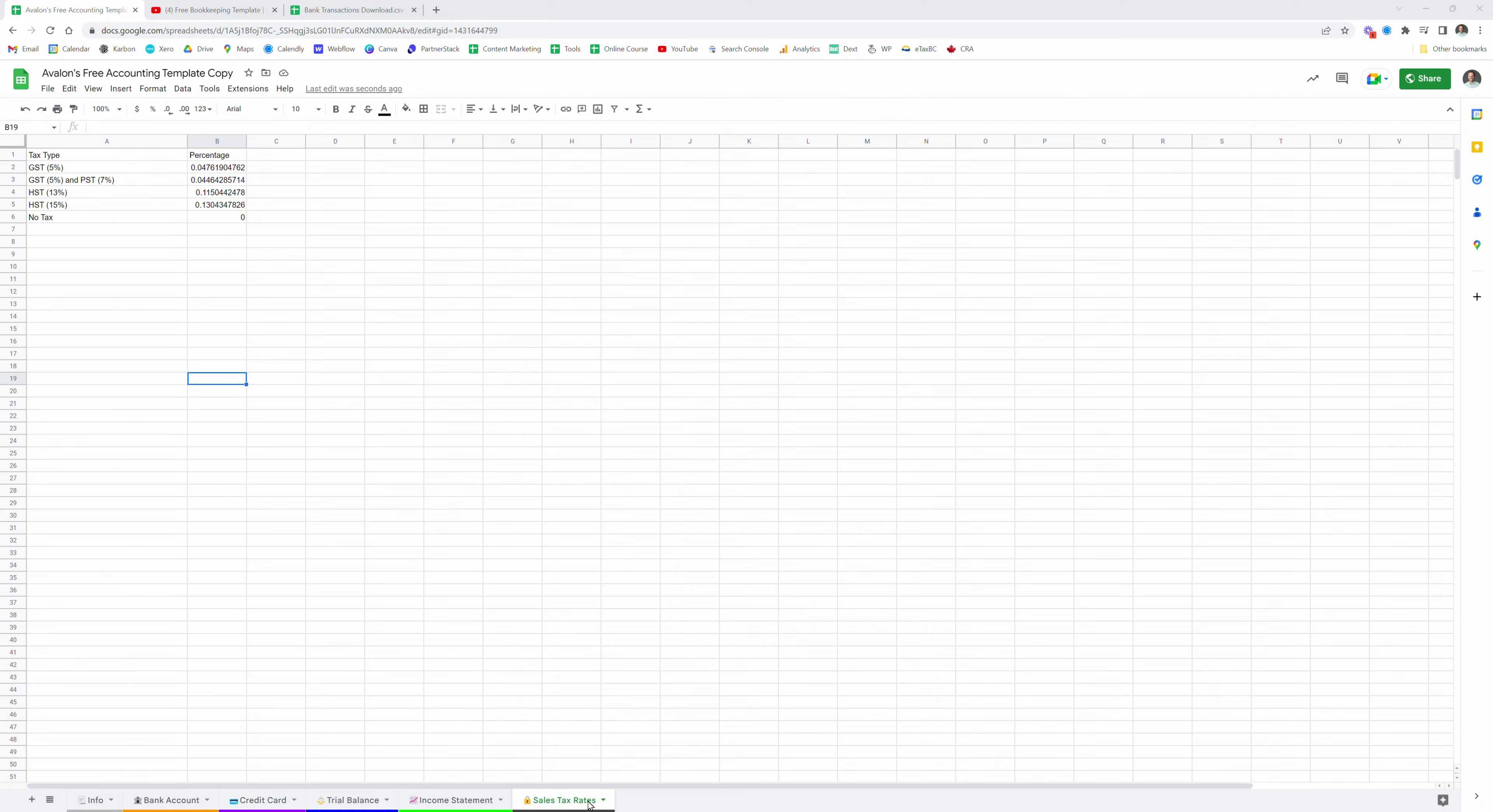
pyautogui.click(73, 159)
pyautogui.click(197, 157)
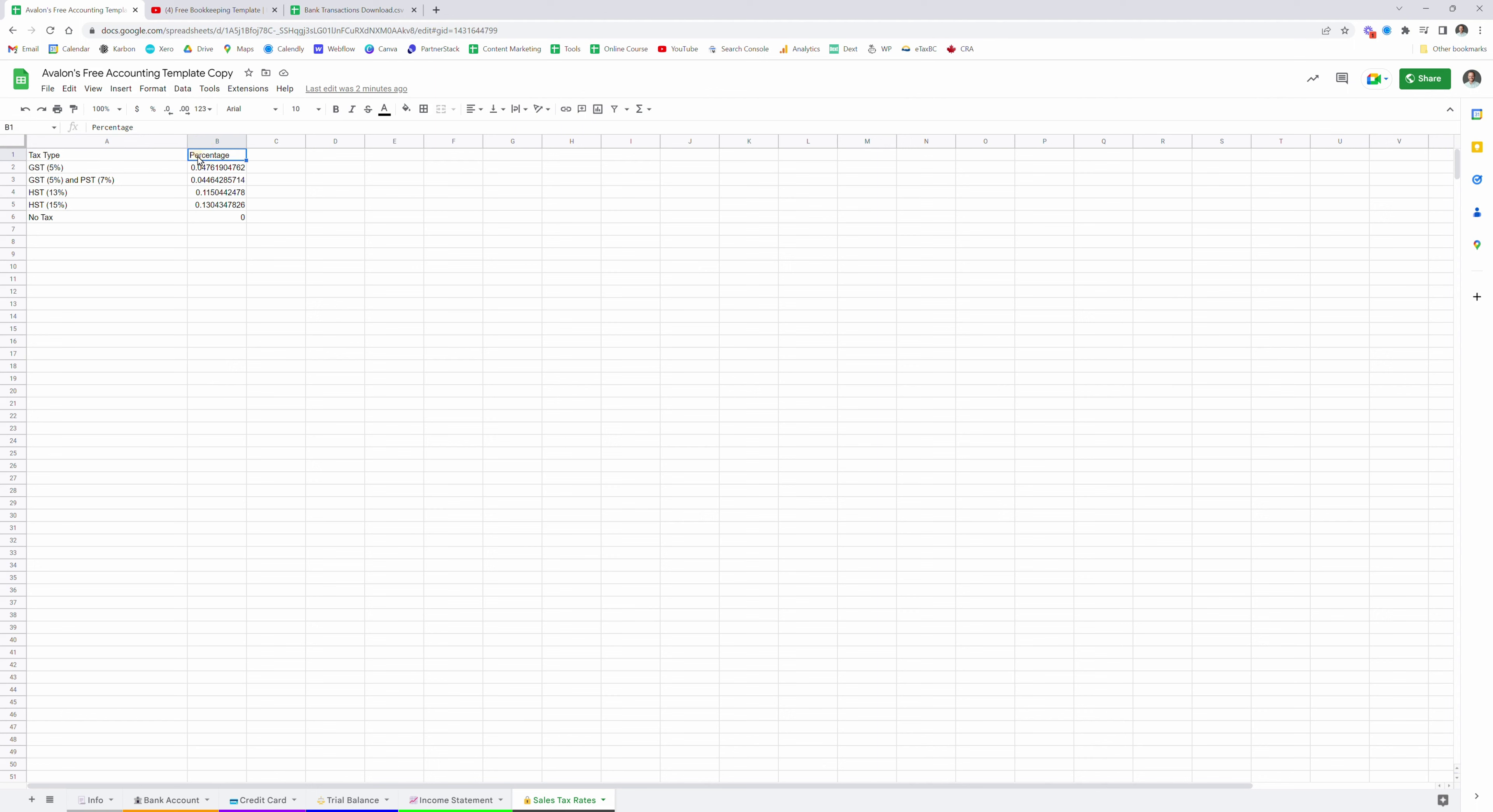
pyautogui.click(72, 169)
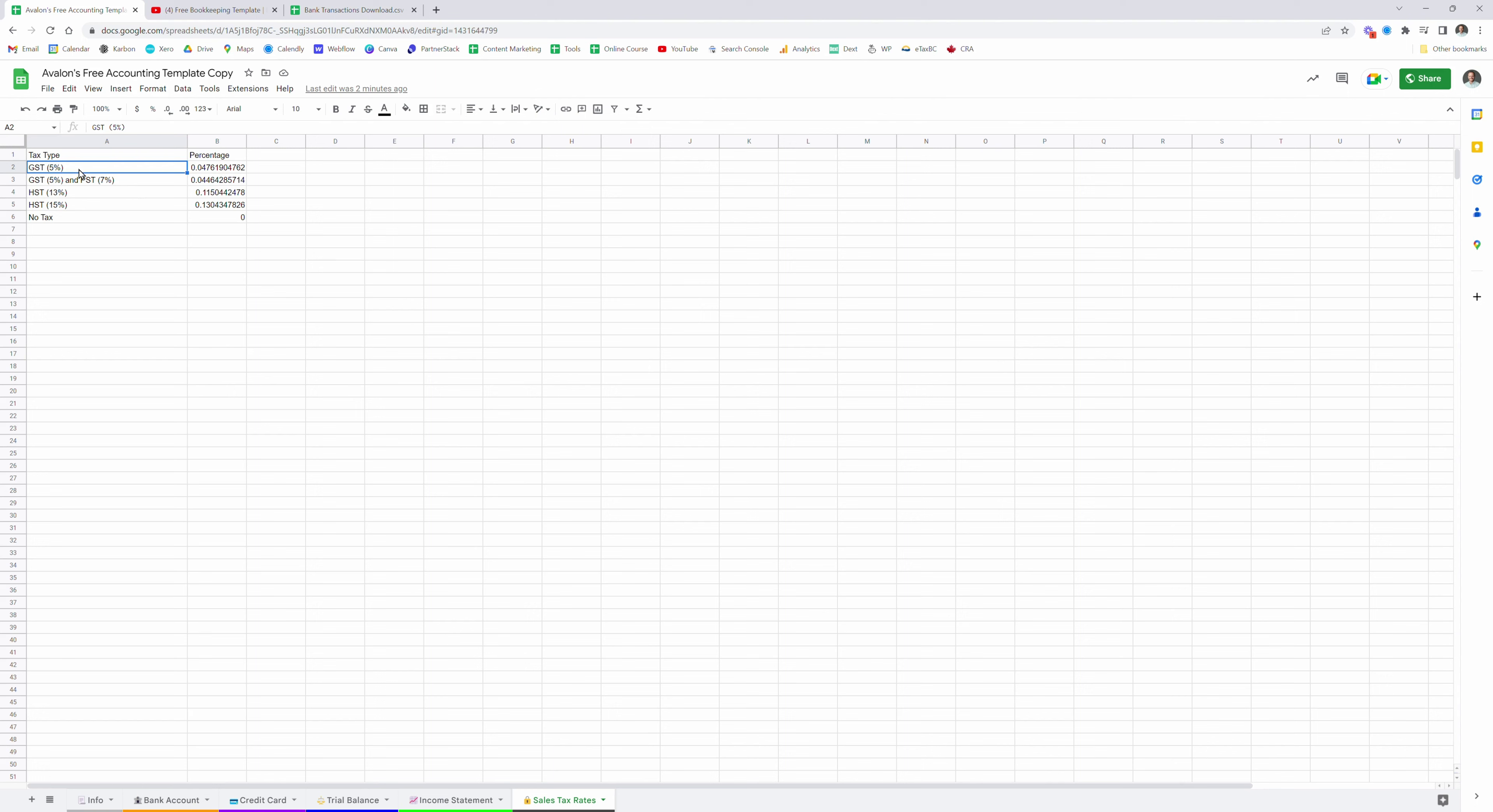
pyautogui.click(201, 173)
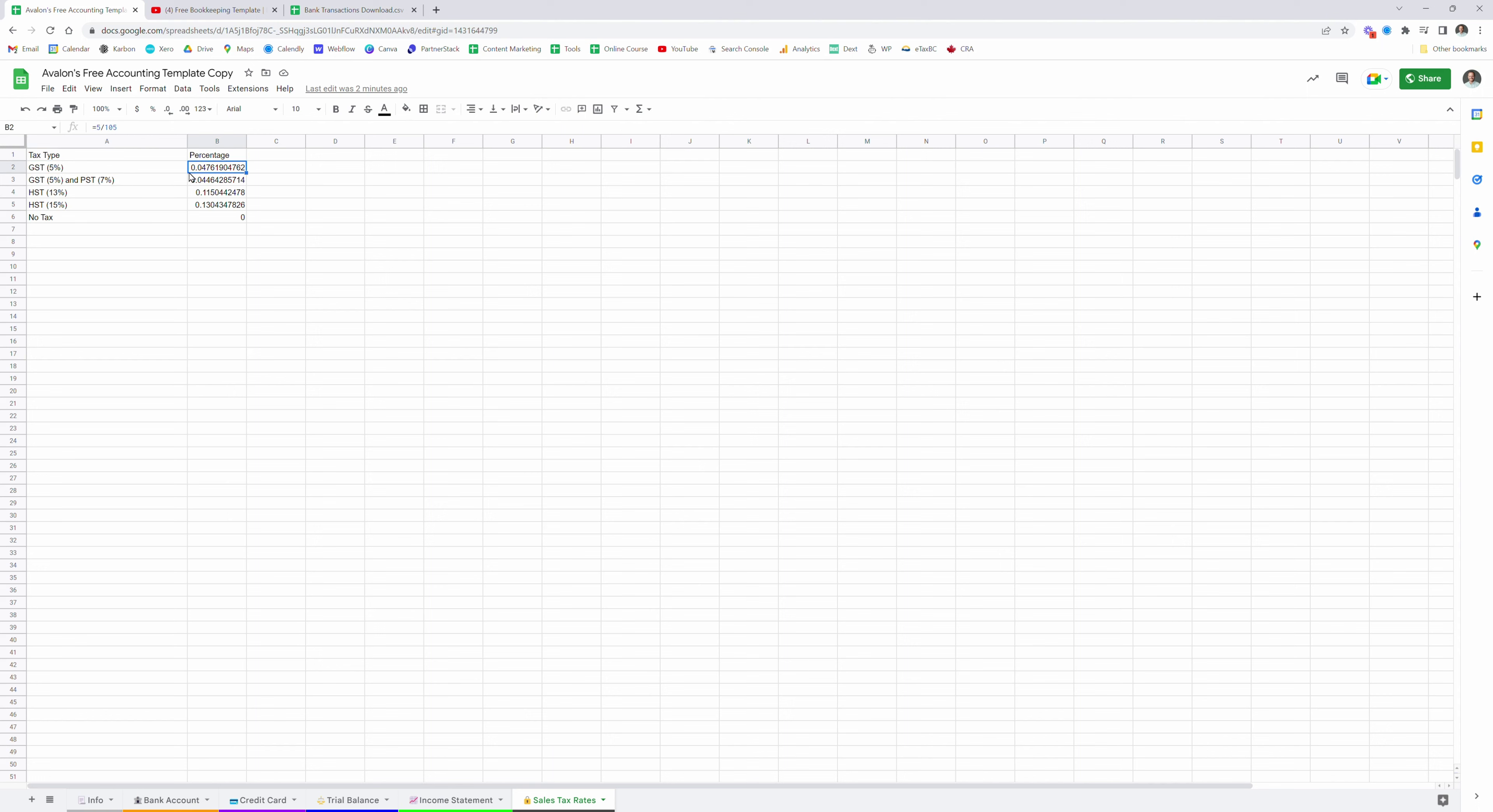
pyautogui.doubleClick(96, 127)
pyautogui.click(205, 193)
pyautogui.press('Escape')
# - Inspect the percentages behind HST (13%), HST (15%), No Tax and the combined GST (5%) and PST (7%) rate
pyautogui.click(204, 193)
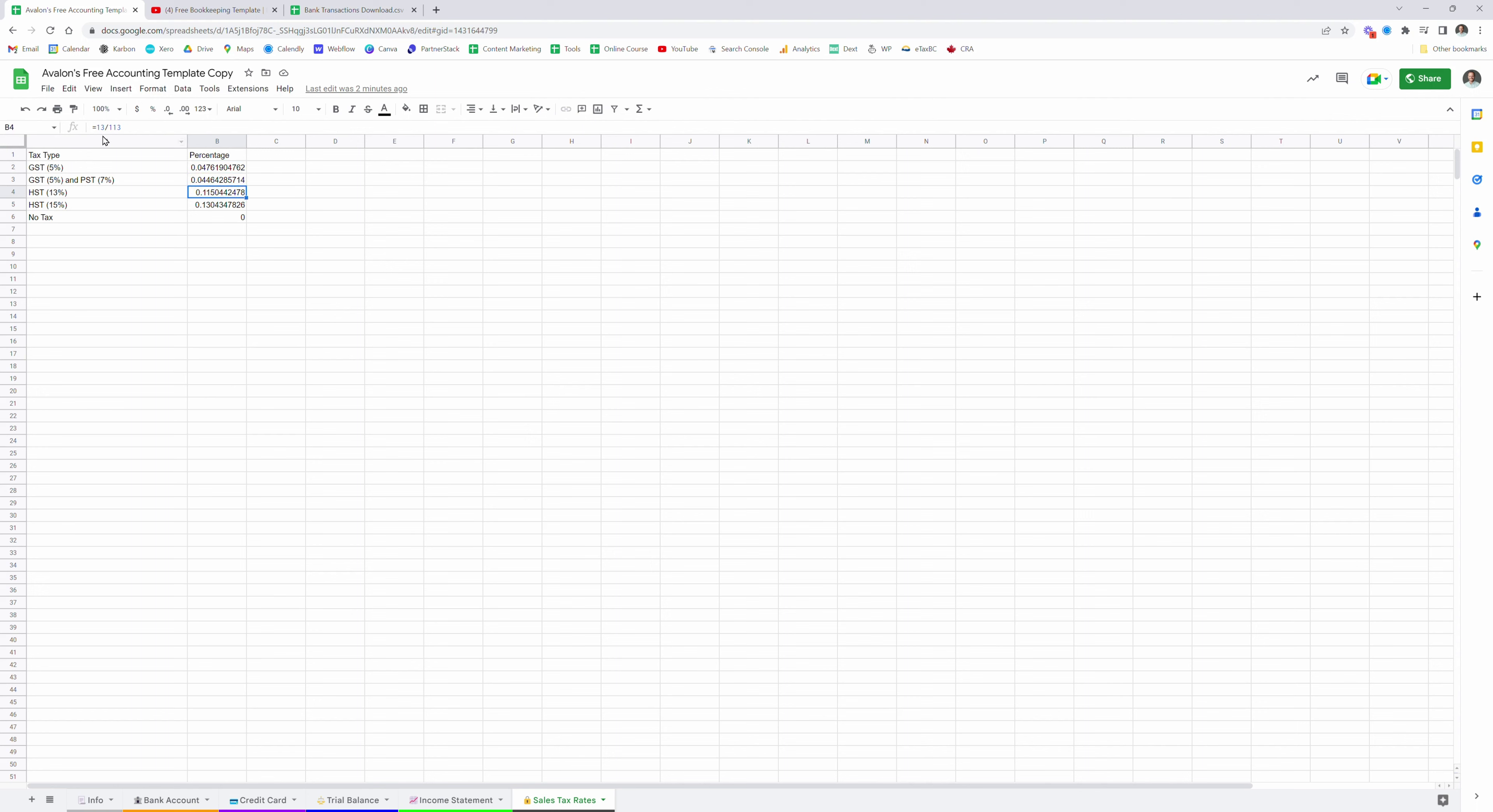
pyautogui.click(205, 209)
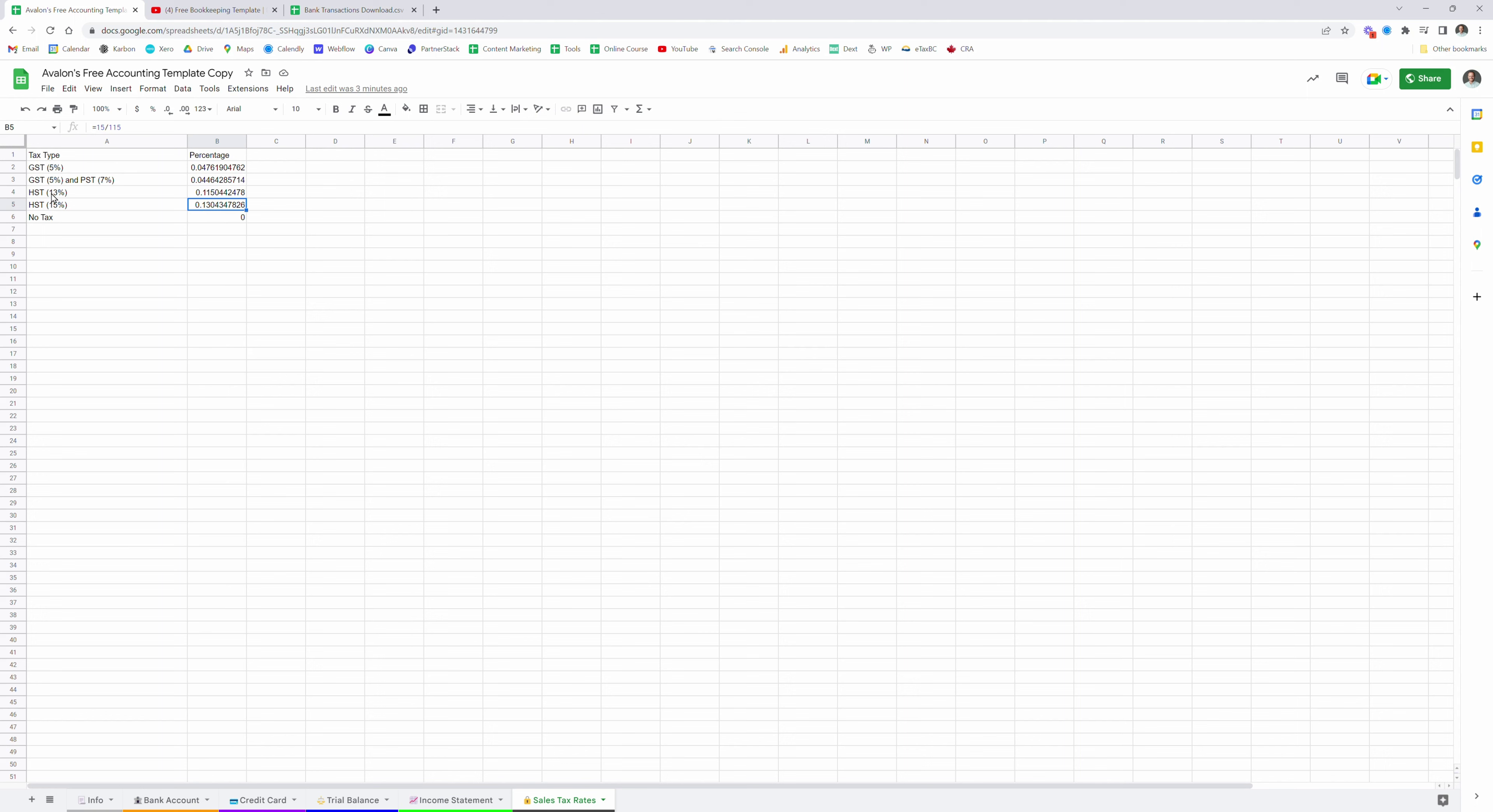
pyautogui.click(79, 216)
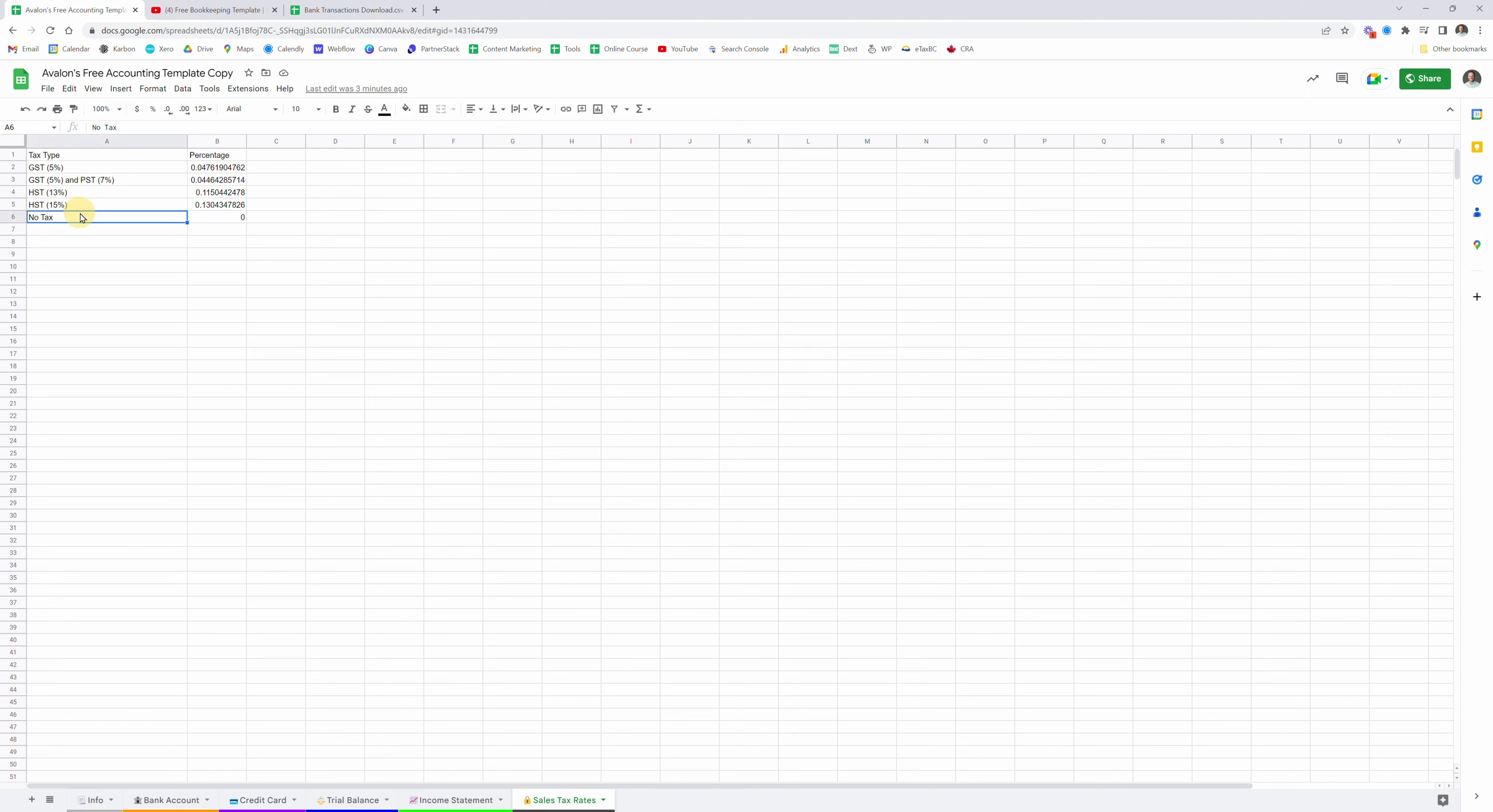
pyautogui.click(221, 217)
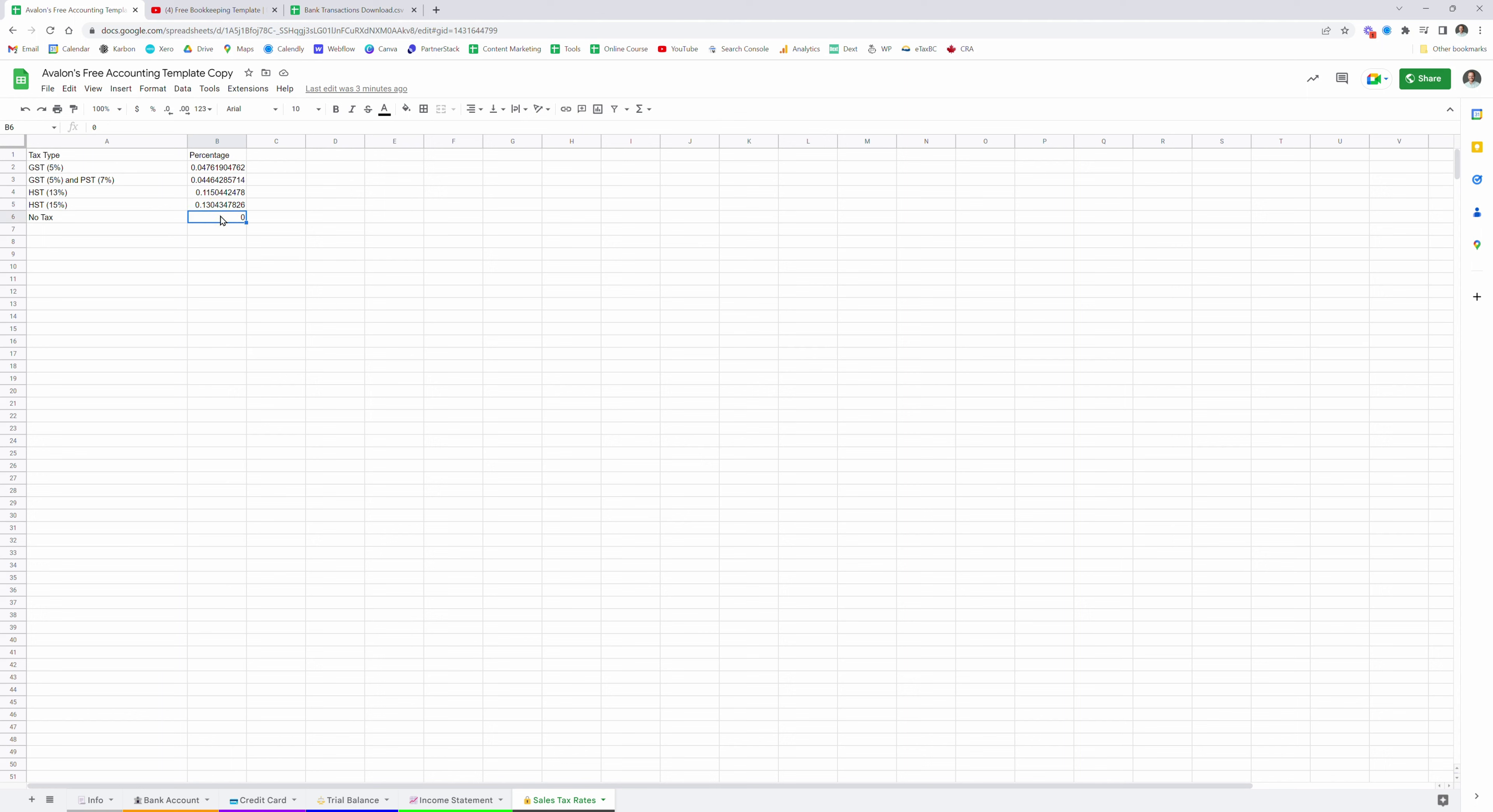
pyautogui.click(114, 185)
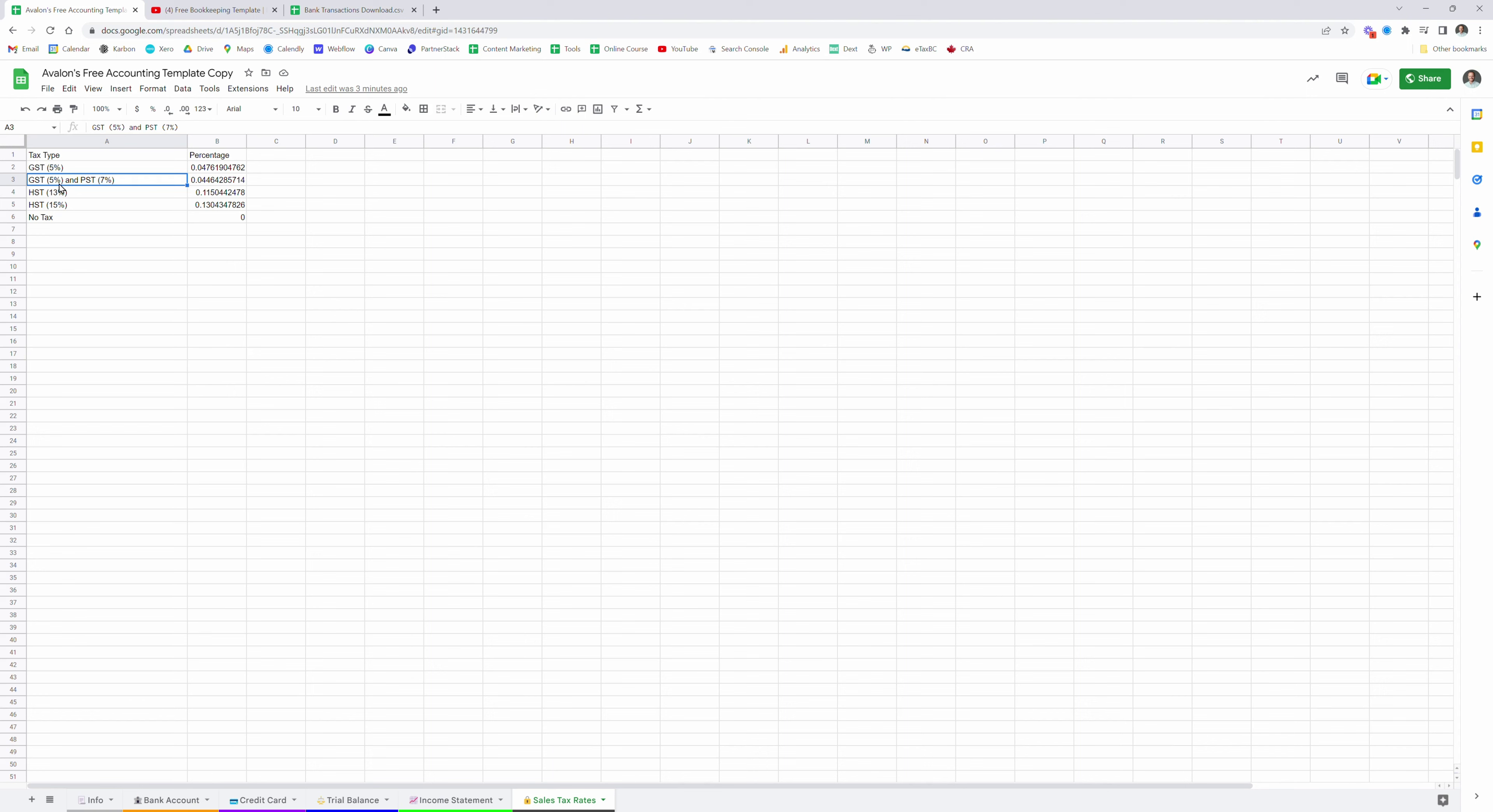
pyautogui.click(208, 182)
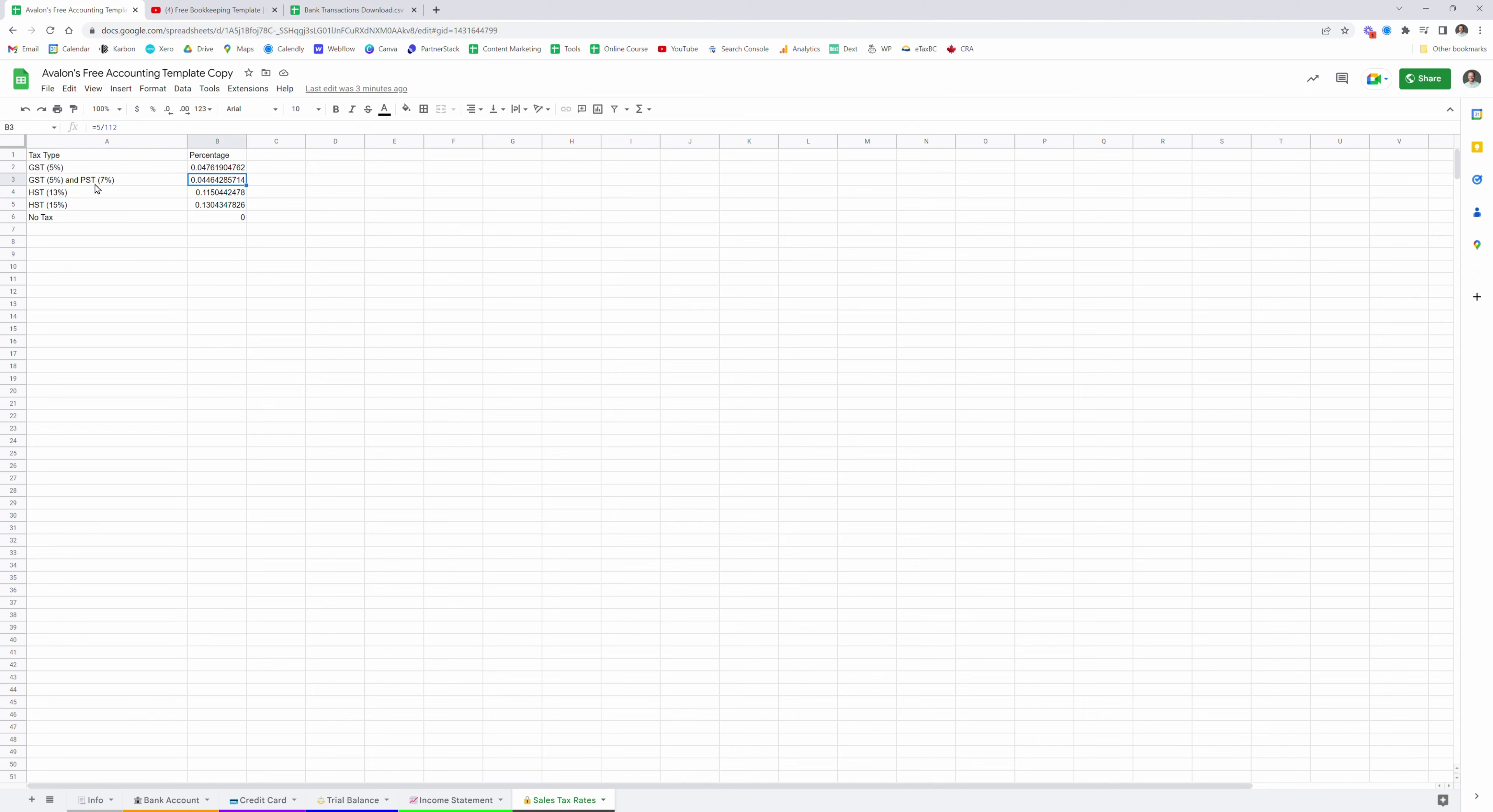
pyautogui.doubleClick(99, 127)
pyautogui.click(62, 230)
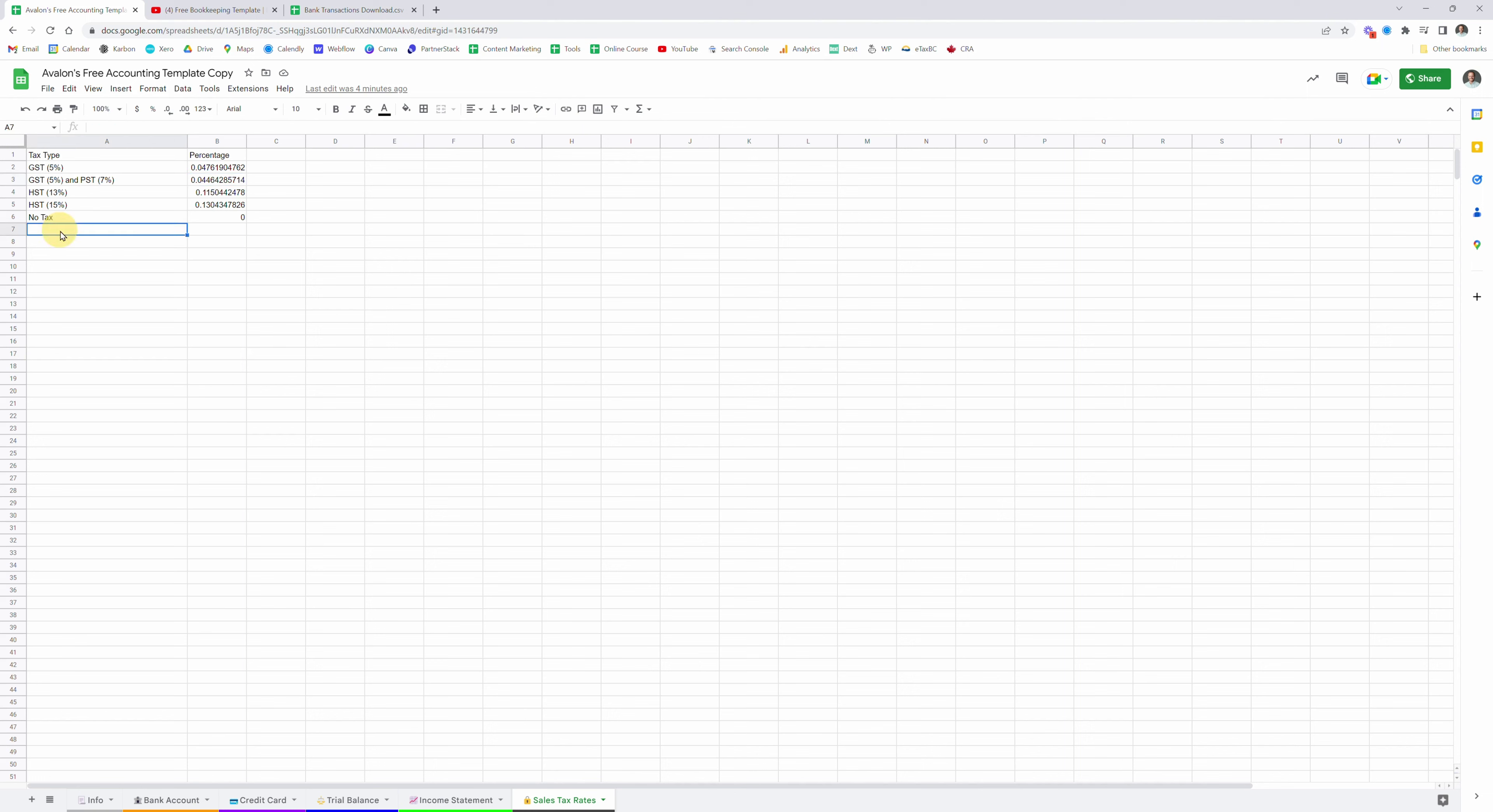
# - Copy the GST (5%) and PST (7%) tax type into the empty row below No Tax on the Sales Tax Rates sheet
pyautogui.write('G')
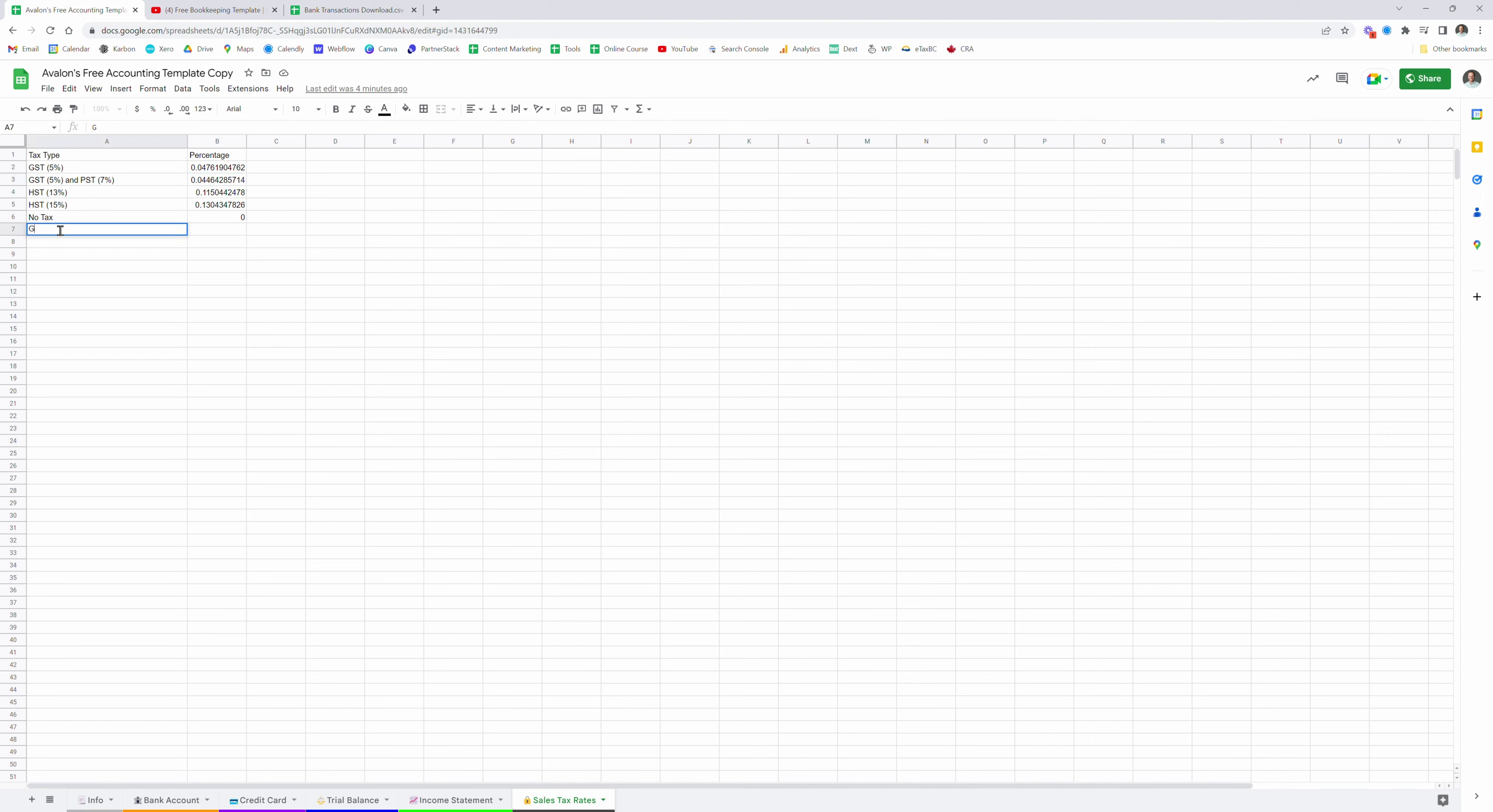
pyautogui.press('Escape')
pyautogui.press('Up')
pyautogui.press('Up')
pyautogui.press('Up')
pyautogui.press('Up')
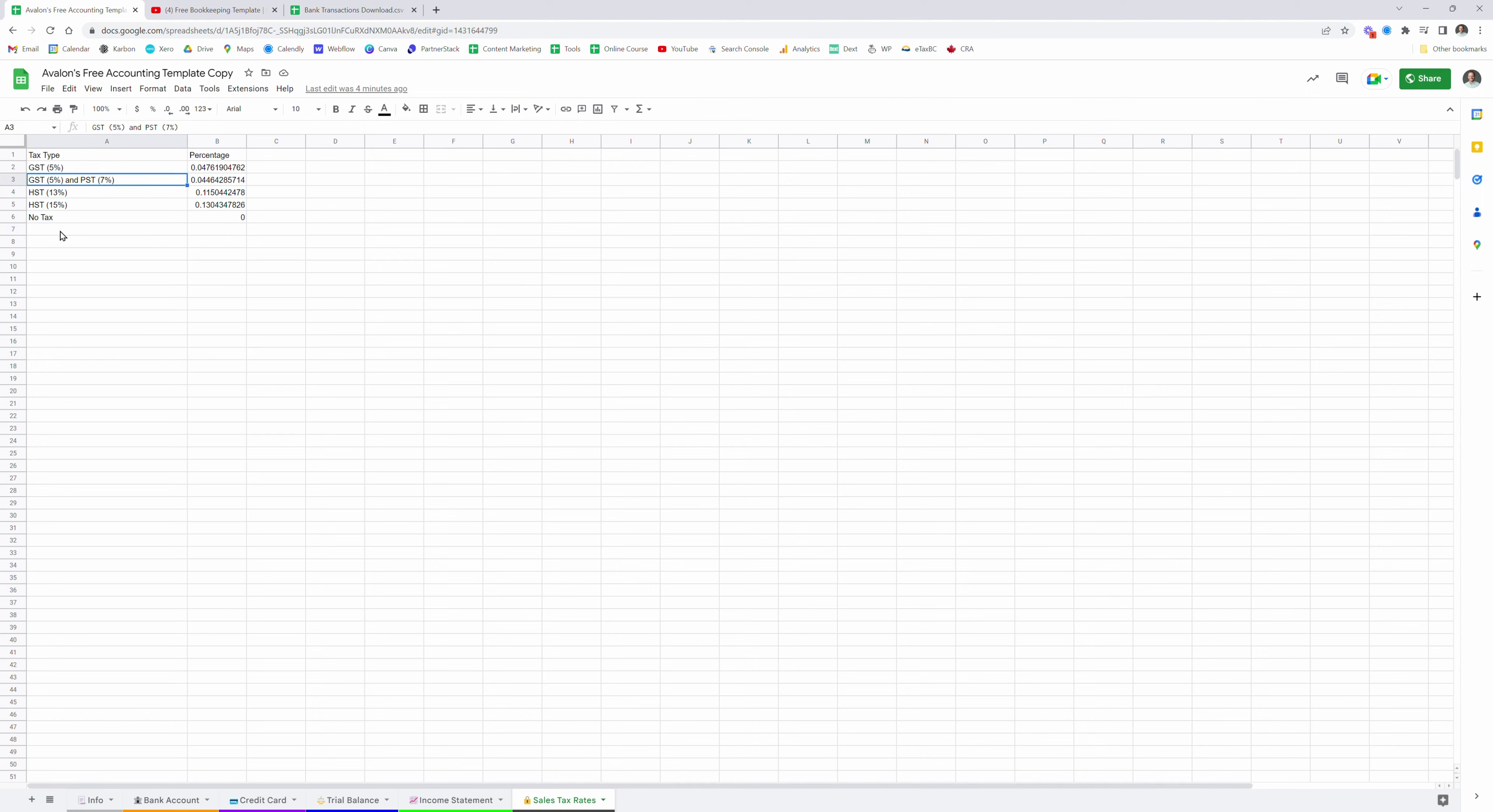
pyautogui.hotkey('ctrl', 'c')
pyautogui.press('Down')
pyautogui.press('Down')
pyautogui.press('Down')
pyautogui.press('Down')
pyautogui.hotkey('ctrl', 'v')
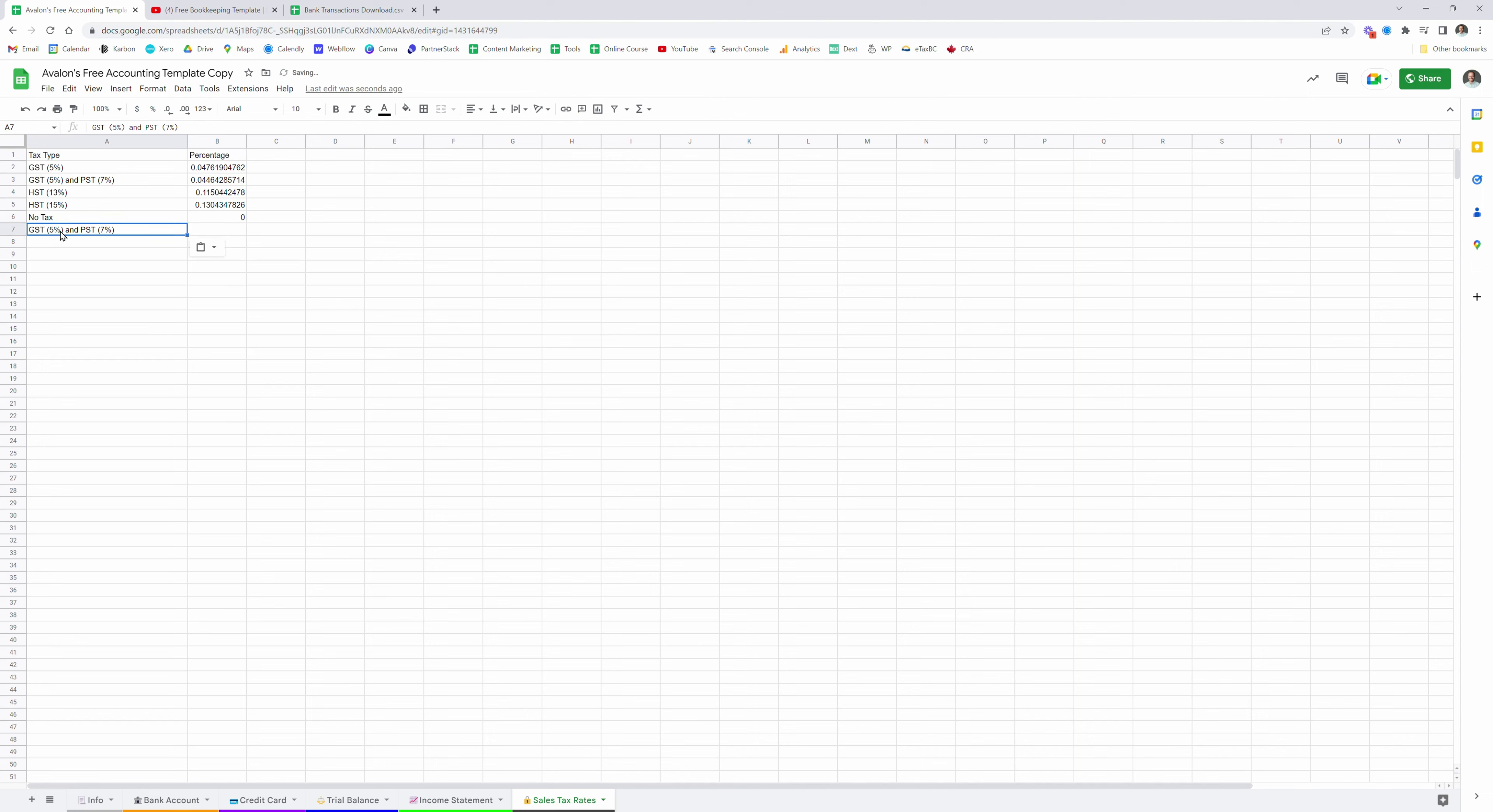
# - Change the copied tax type in row 7 to GST (5%) and PST (8%) and set its percentage to =5/113
pyautogui.doubleClick(103, 230)
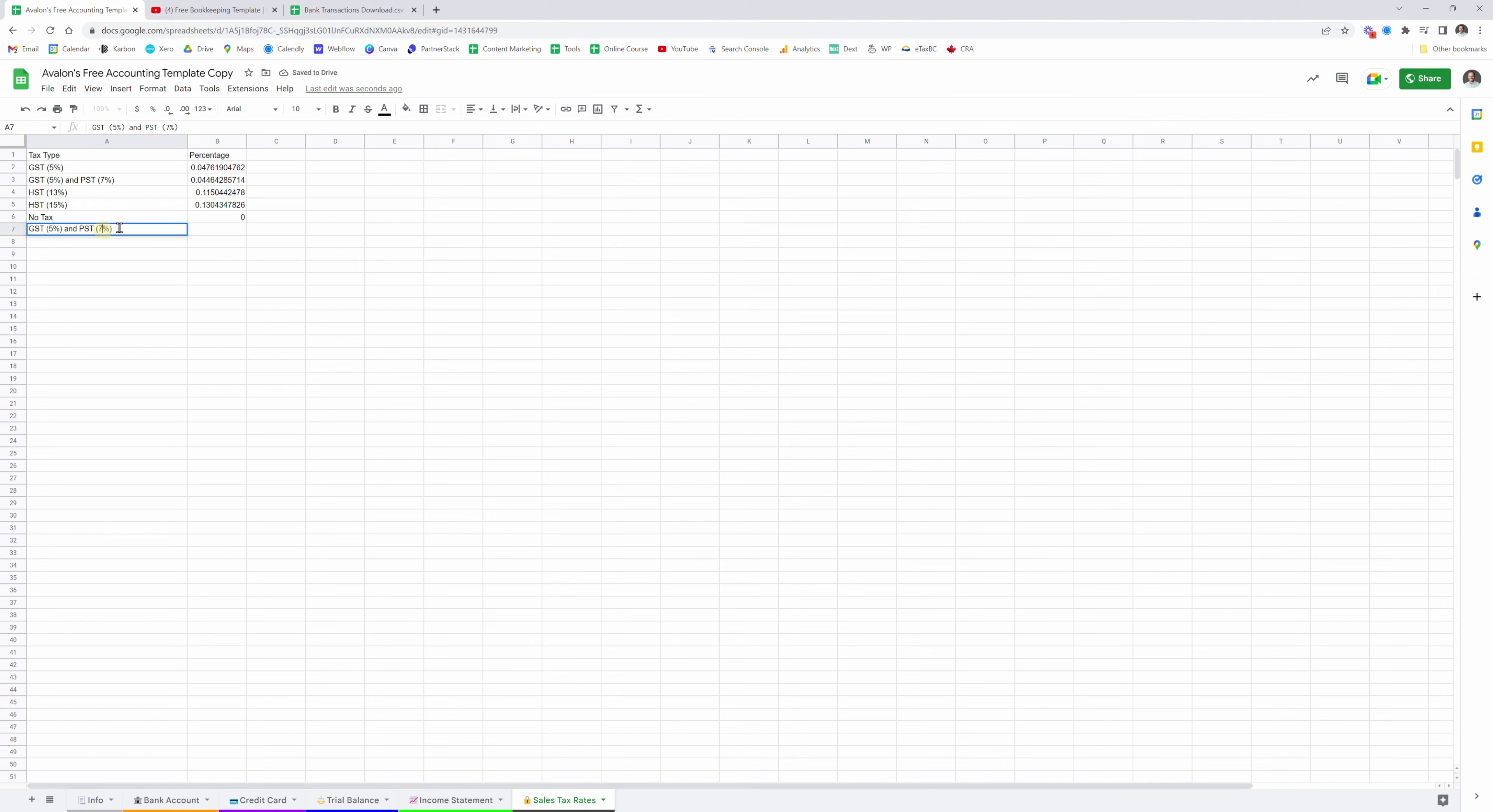
pyautogui.write('8')
pyautogui.hotkey('ctrl', 'Return')
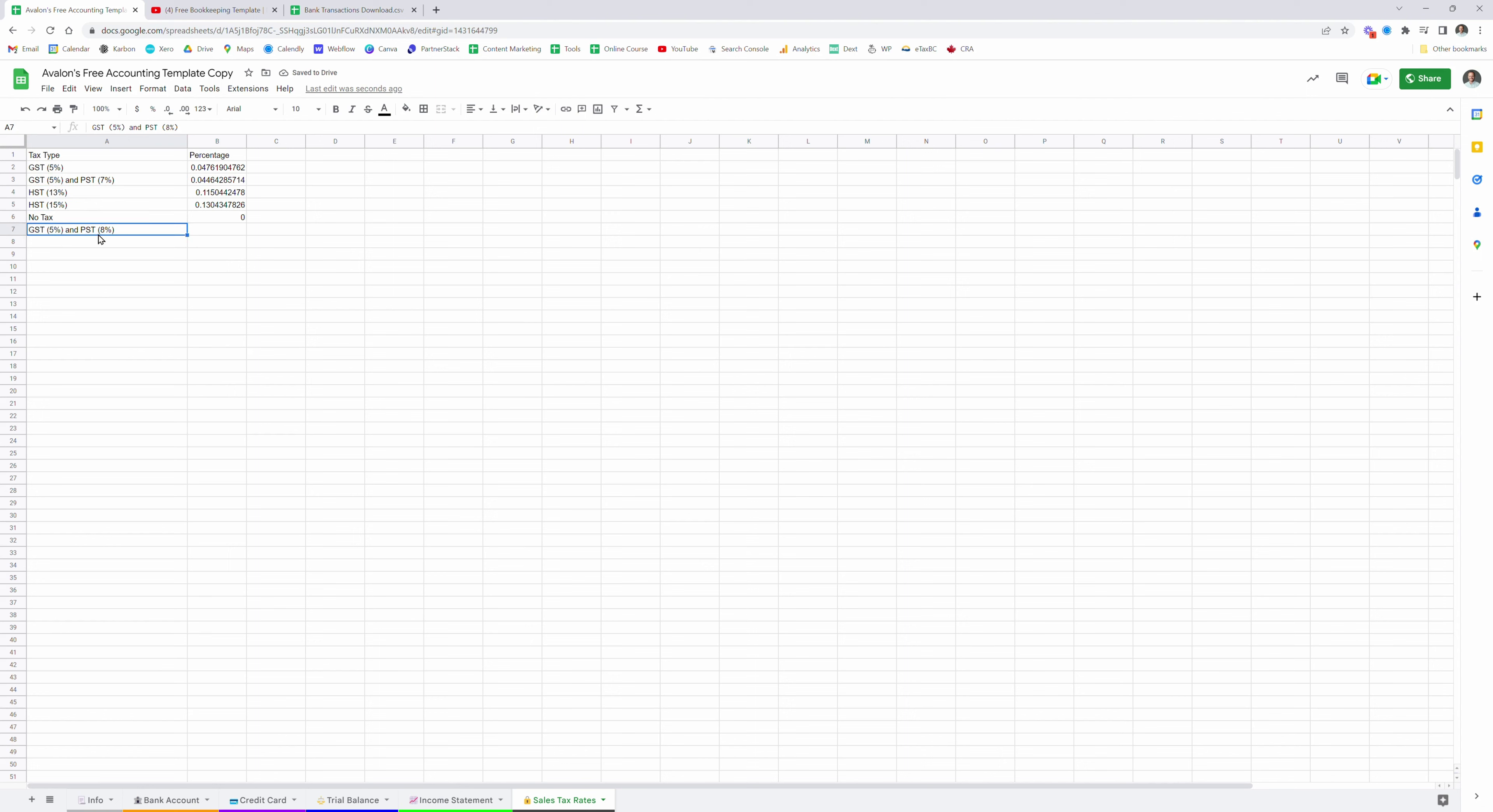
pyautogui.press('Tab')
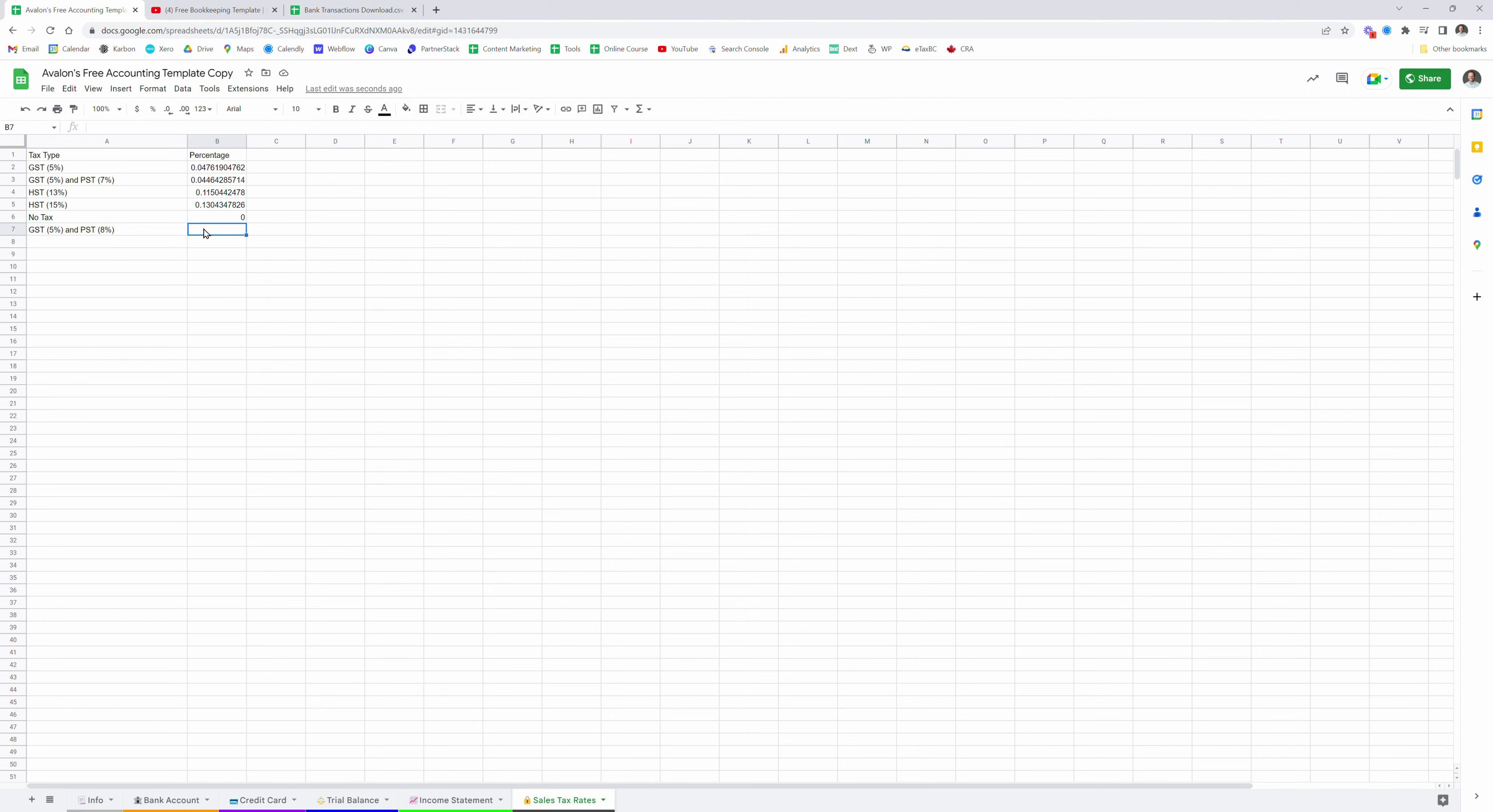
pyautogui.write('=5/113')
pyautogui.press('Return')
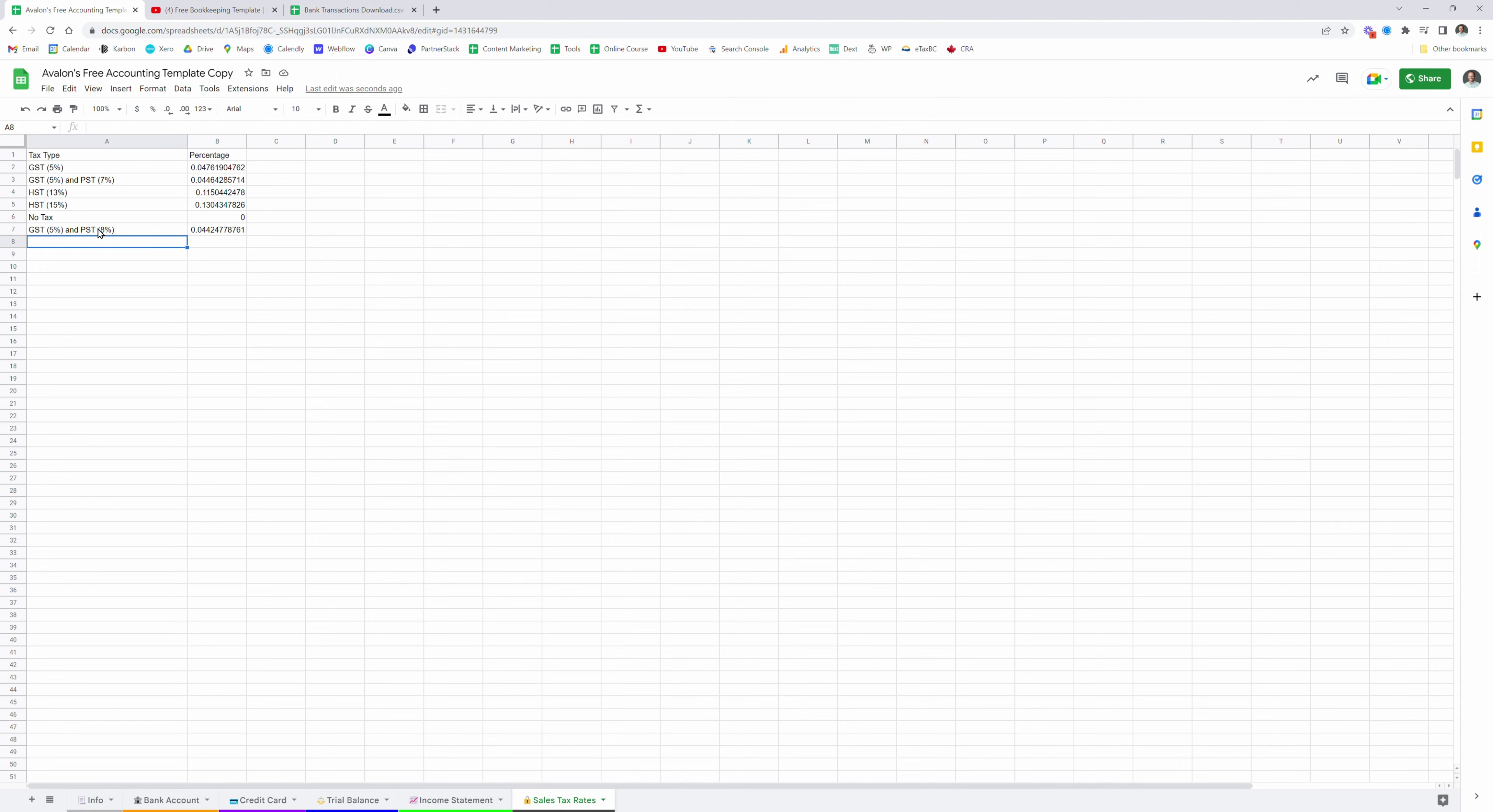
# - Set the Sales Tax of the Payment from Bank Account row on the Credit Card sheet to GST (5%) and PST (8%), and inspect its GST/HST Paid formula
pyautogui.click(249, 806)
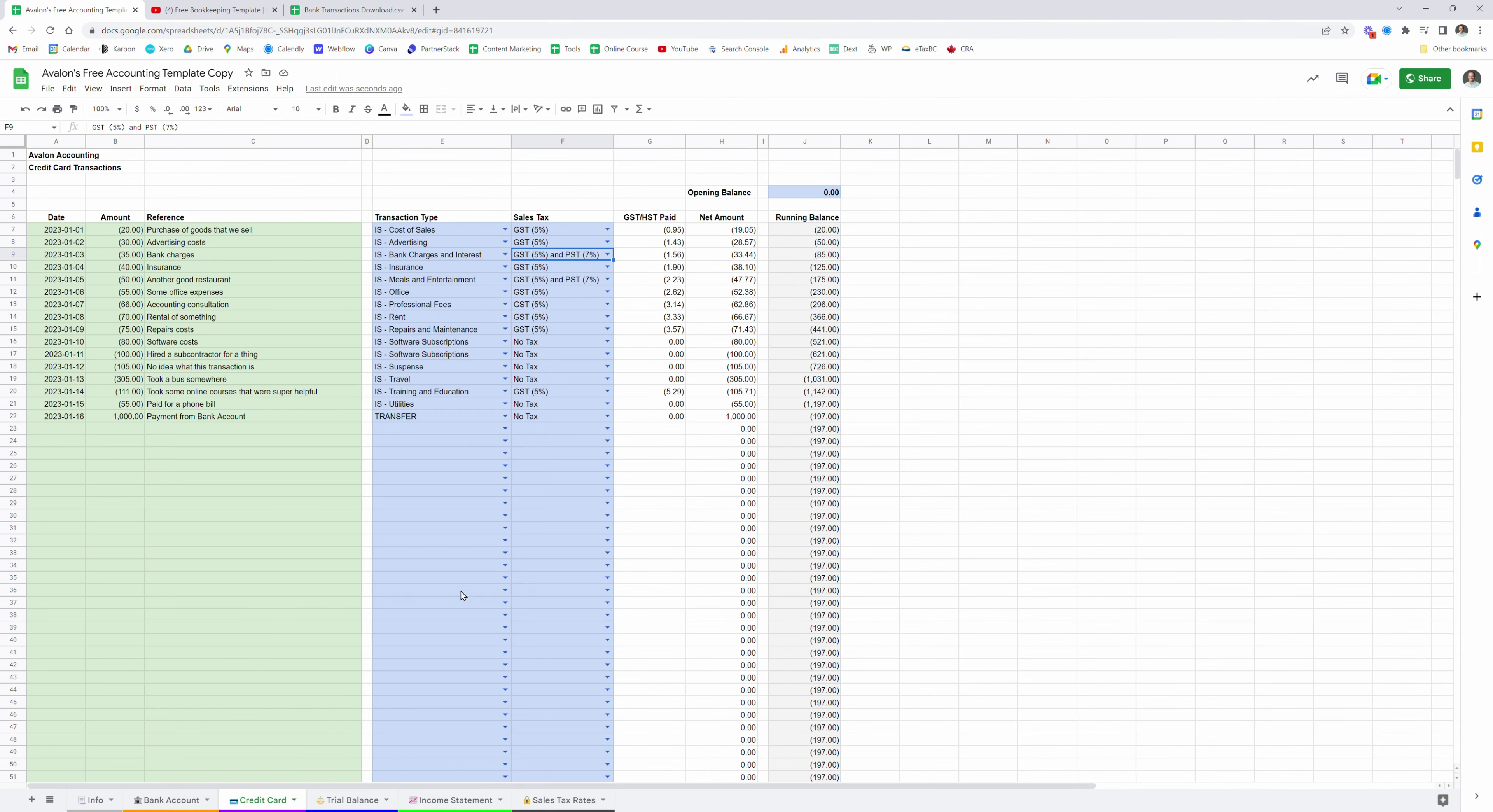
pyautogui.click(607, 417)
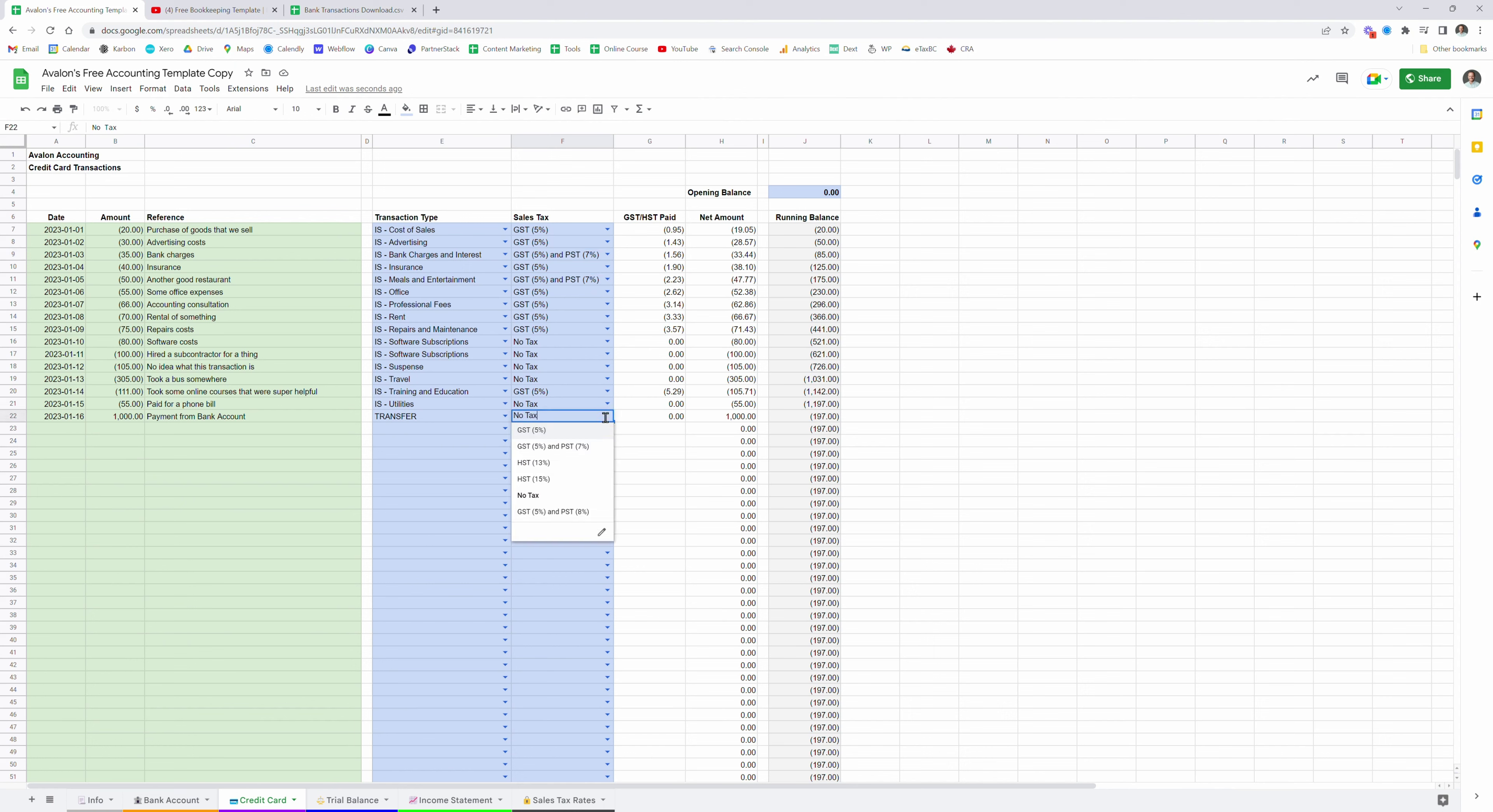
pyautogui.click(553, 511)
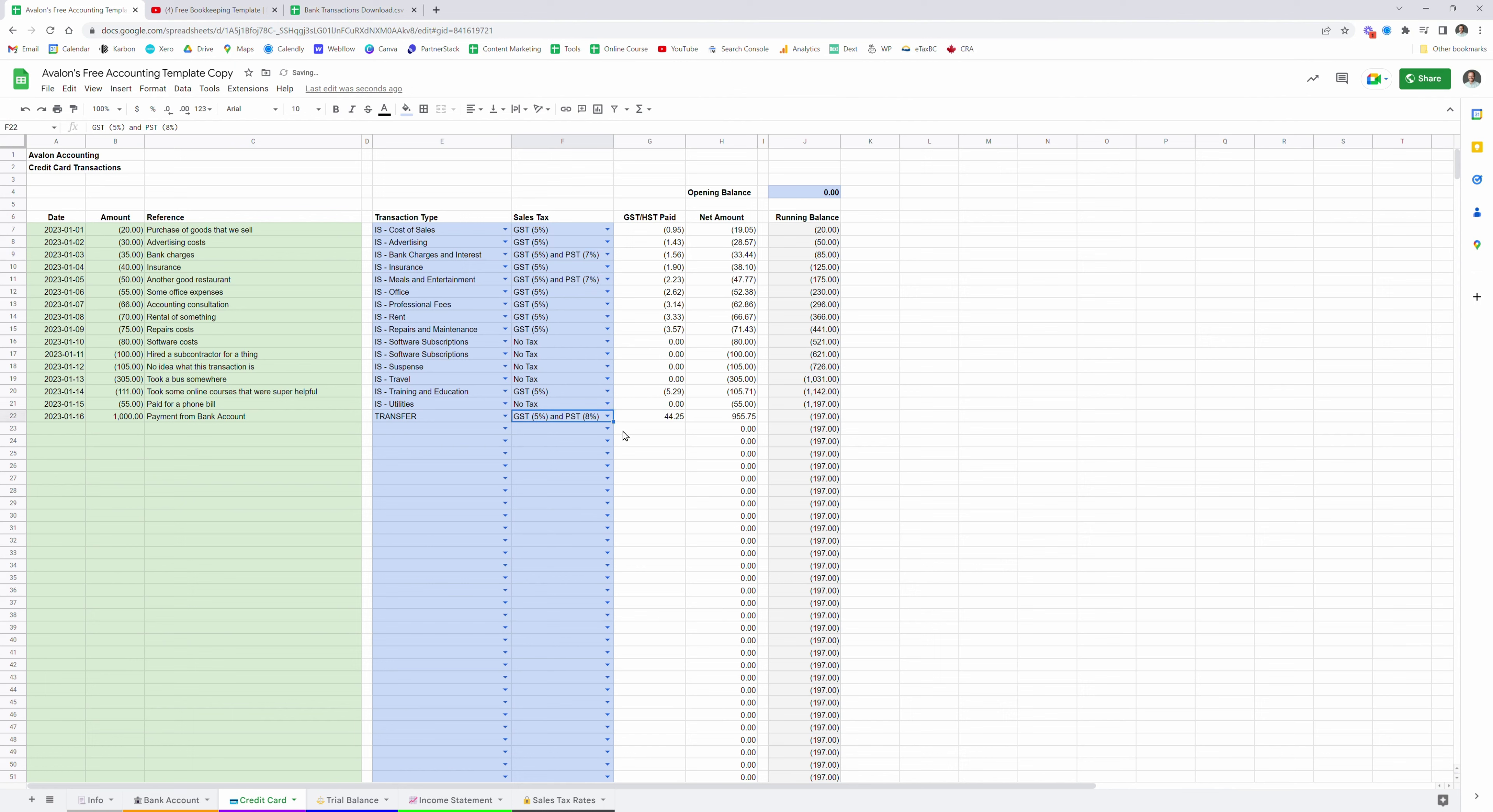
pyautogui.click(647, 419)
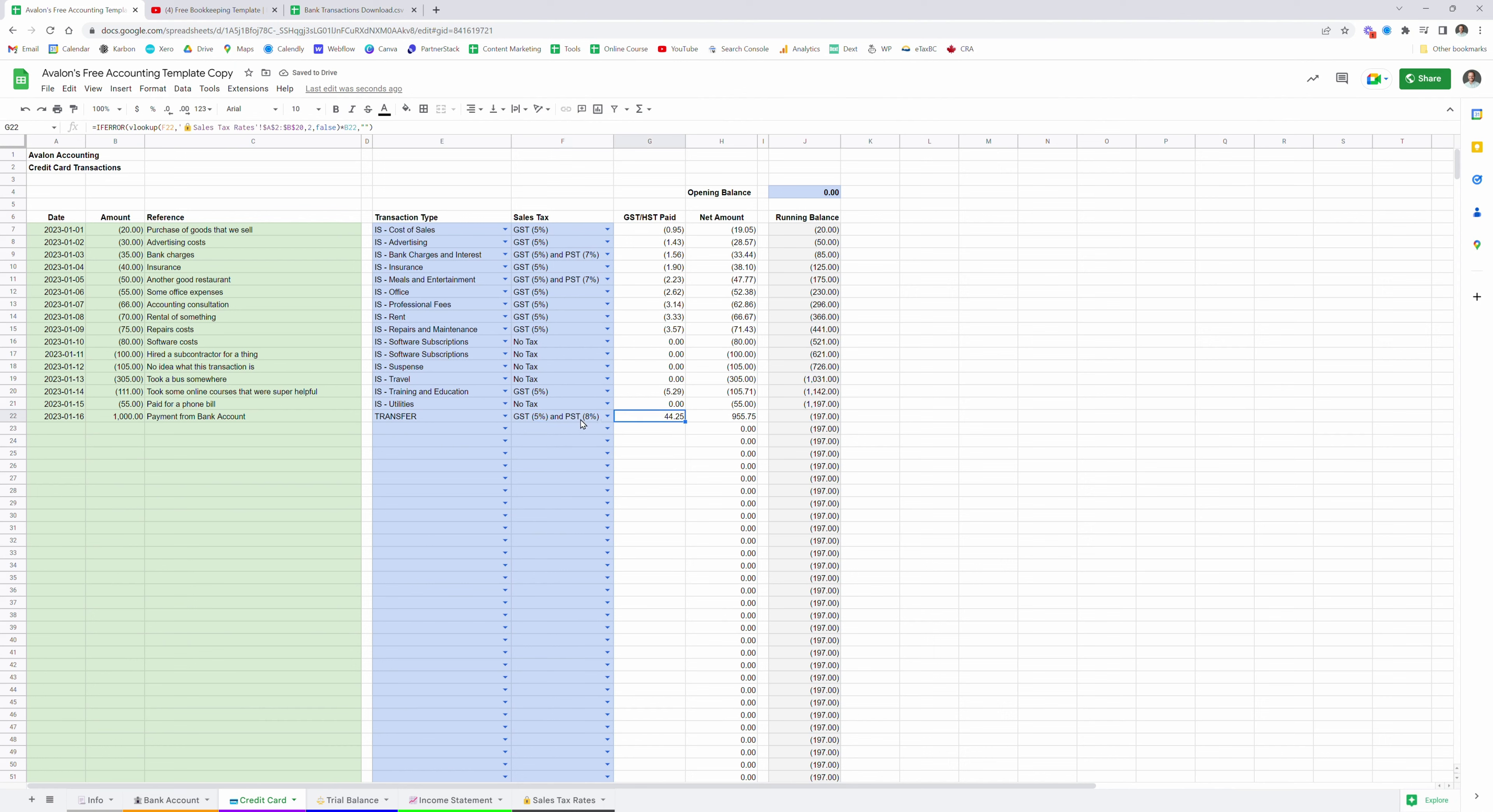
pyautogui.click(128, 424)
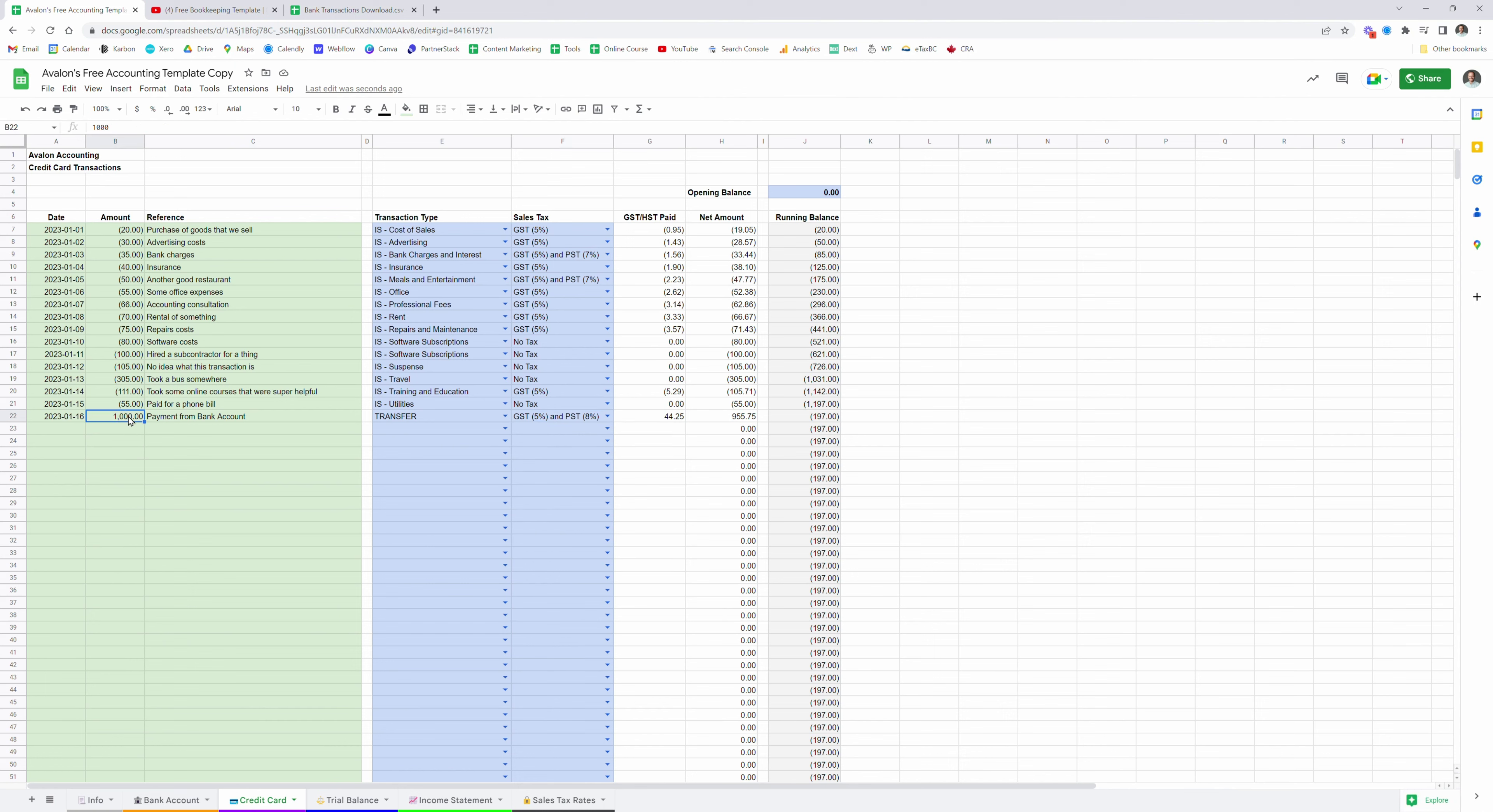
# - Compare the GST (5%) and PST (8%) percentage on the Sales Tax Rates sheet with the bank payment row on the Credit Card sheet
pyautogui.click(450, 801)
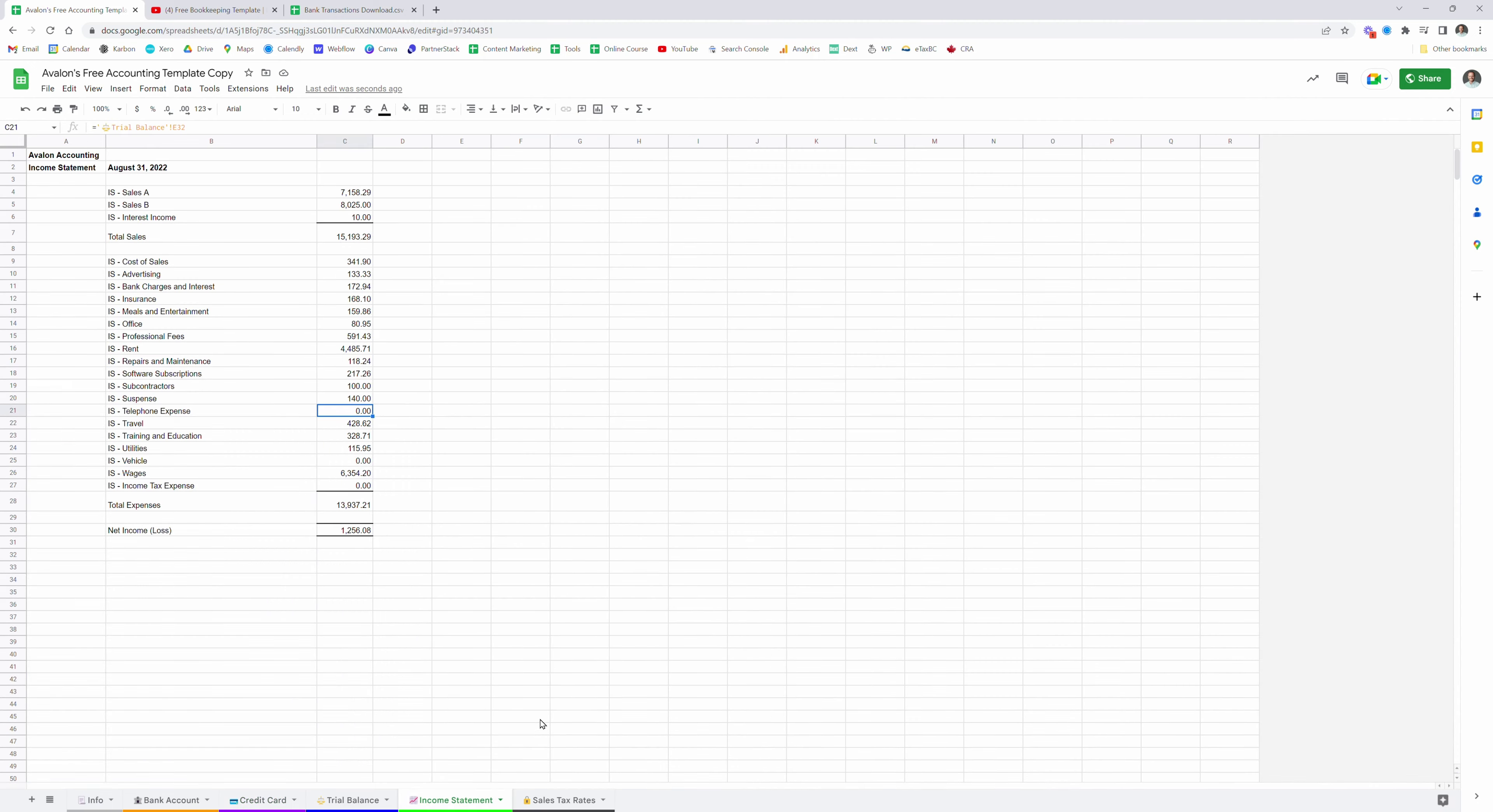
pyautogui.click(556, 800)
pyautogui.click(199, 232)
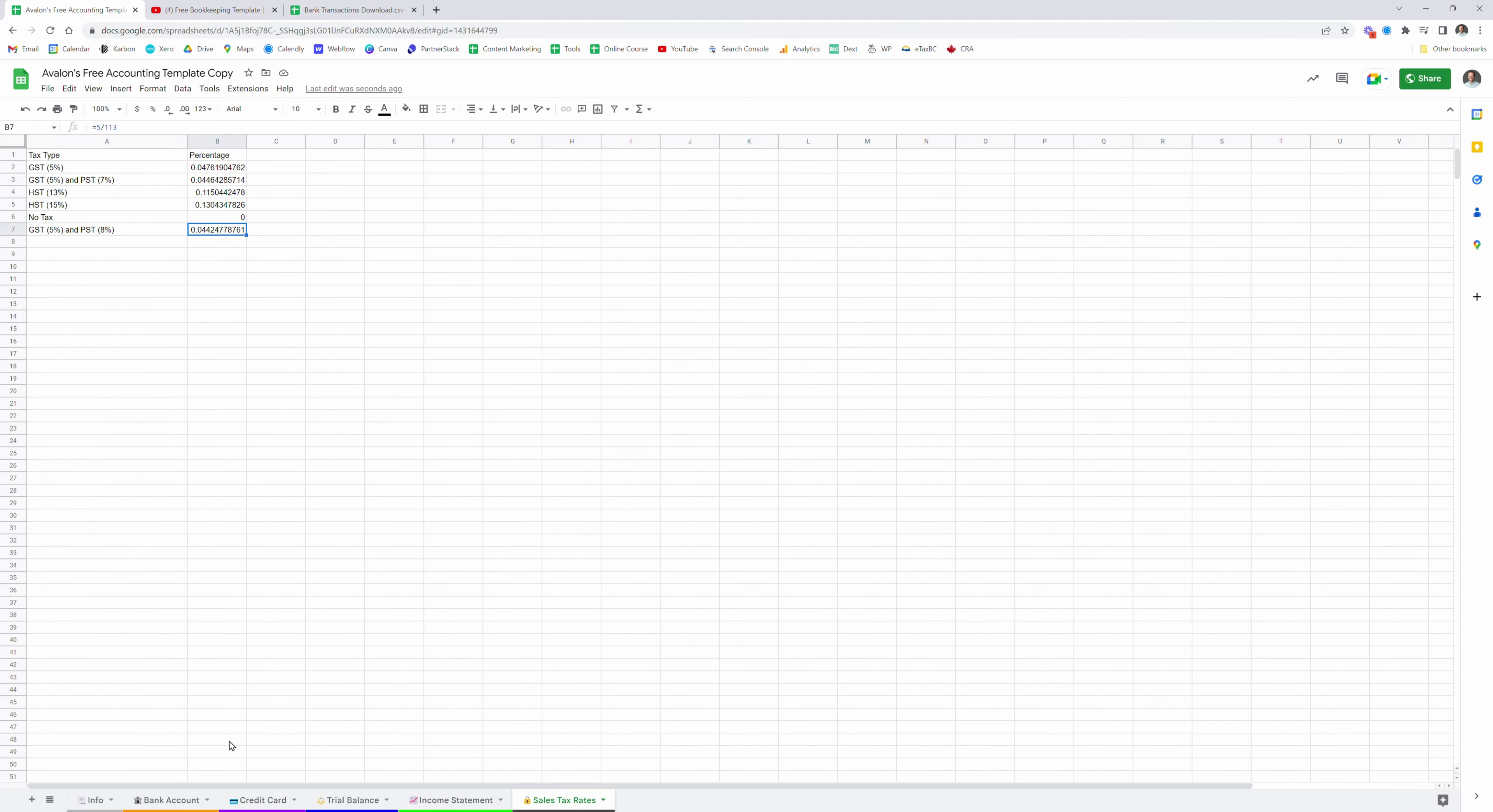
pyautogui.click(235, 801)
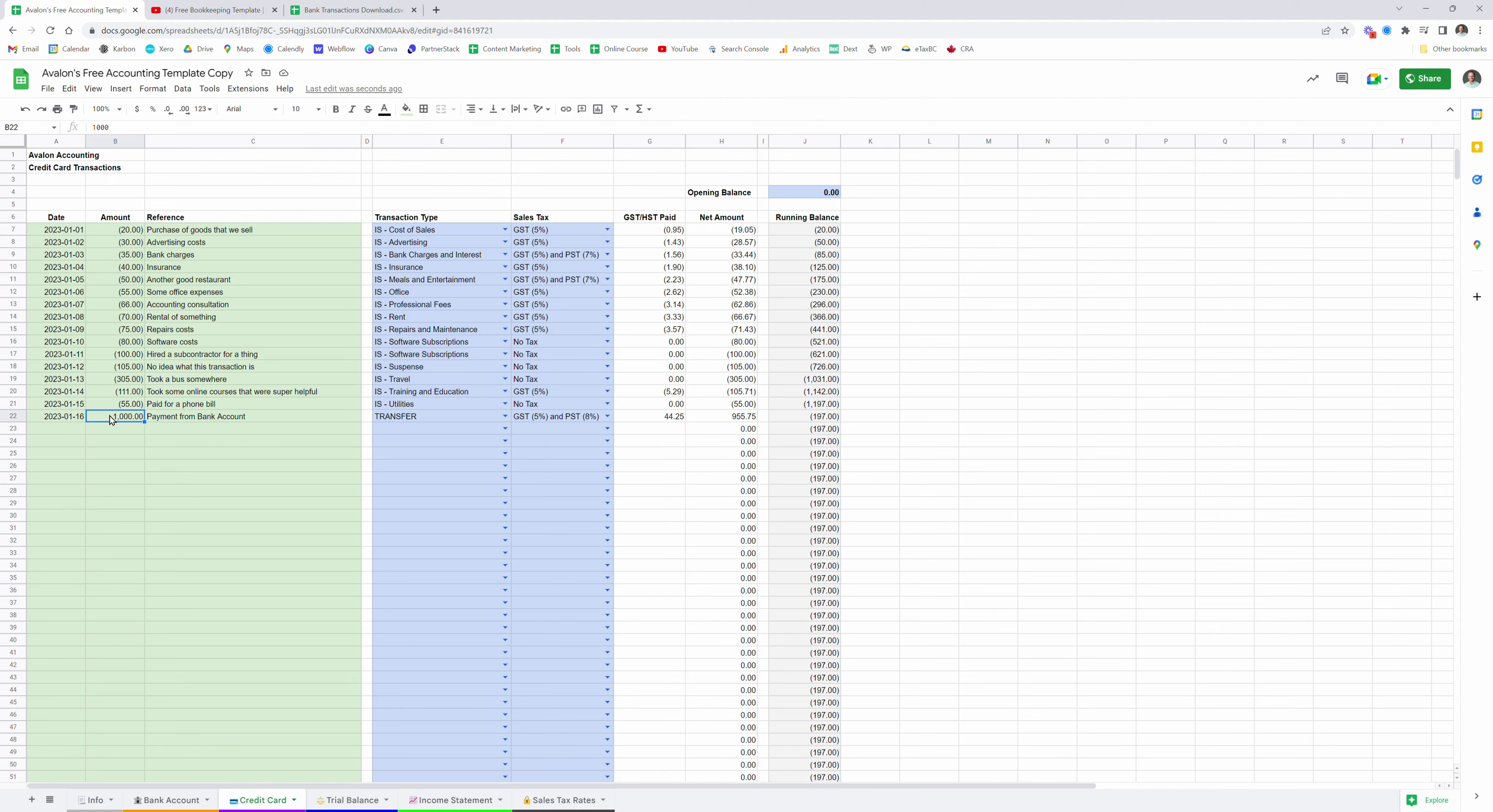
# - Delete the GST (5%) and PST (8%) row from the Sales Tax Rates sheet
pyautogui.click(564, 800)
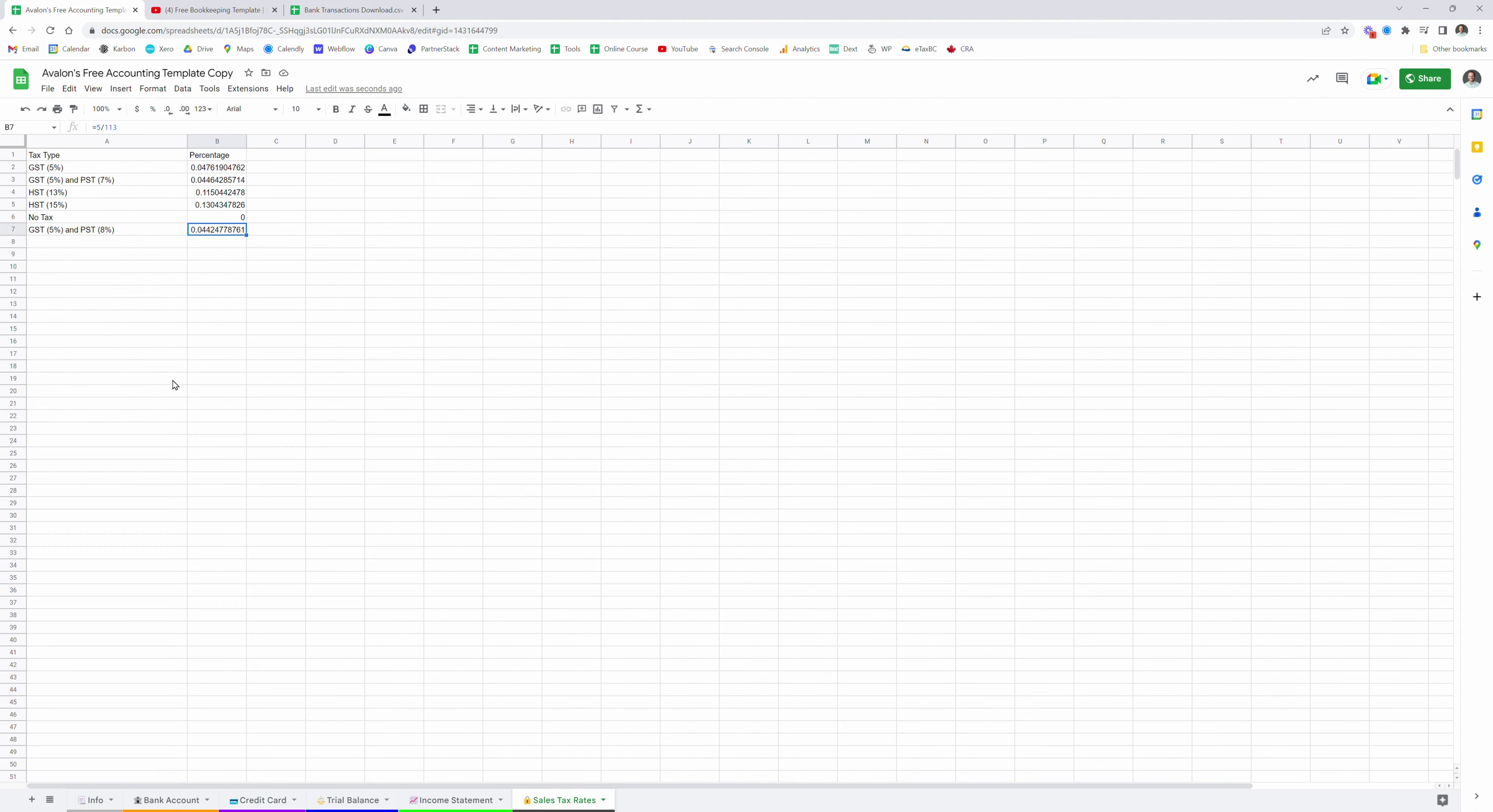
pyautogui.rightClick(14, 230)
pyautogui.click(56, 360)
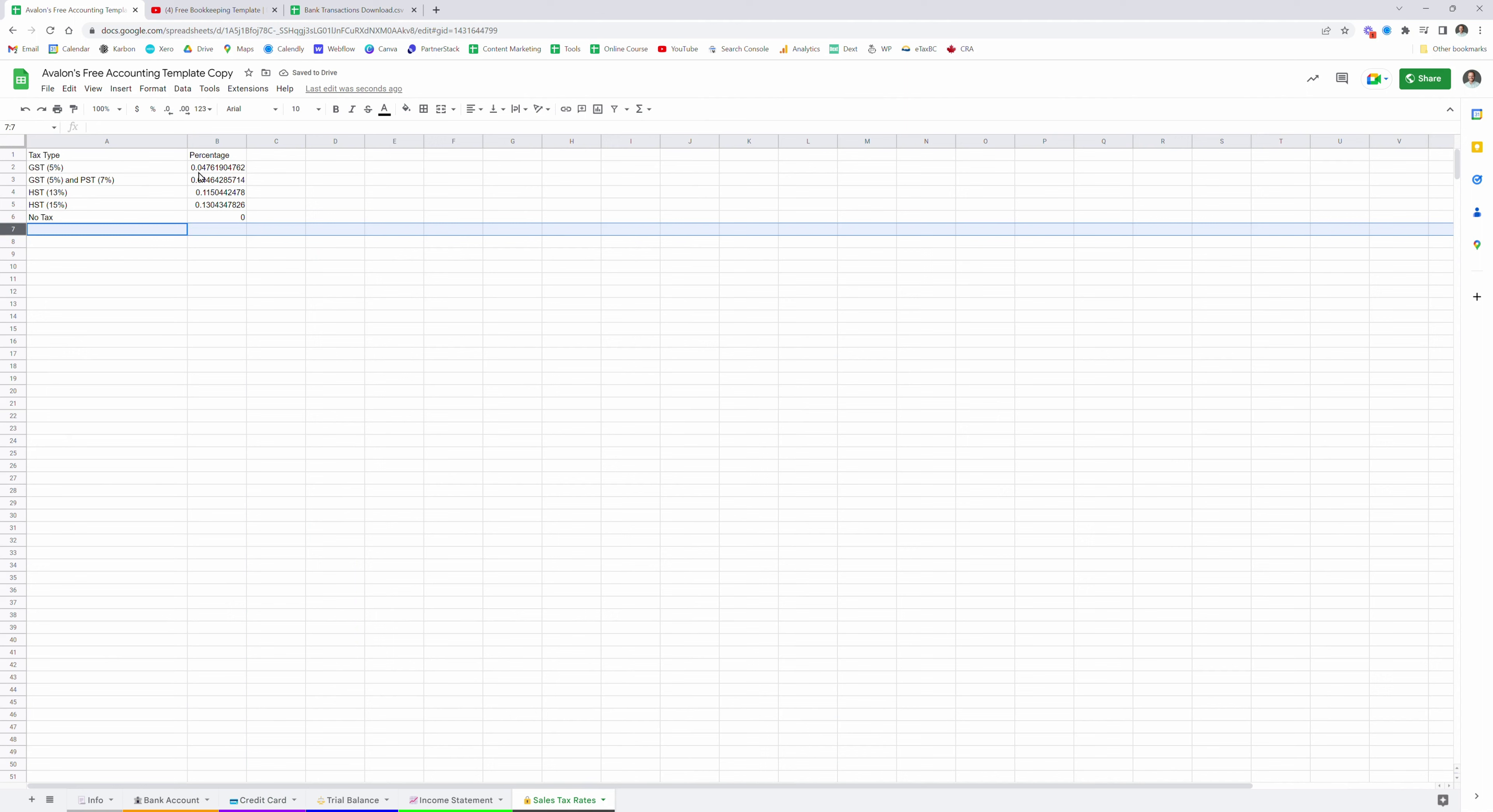
# - Duplicate the Bank Account sheet and rename the copy as Bank Account 2
pyautogui.click(171, 801)
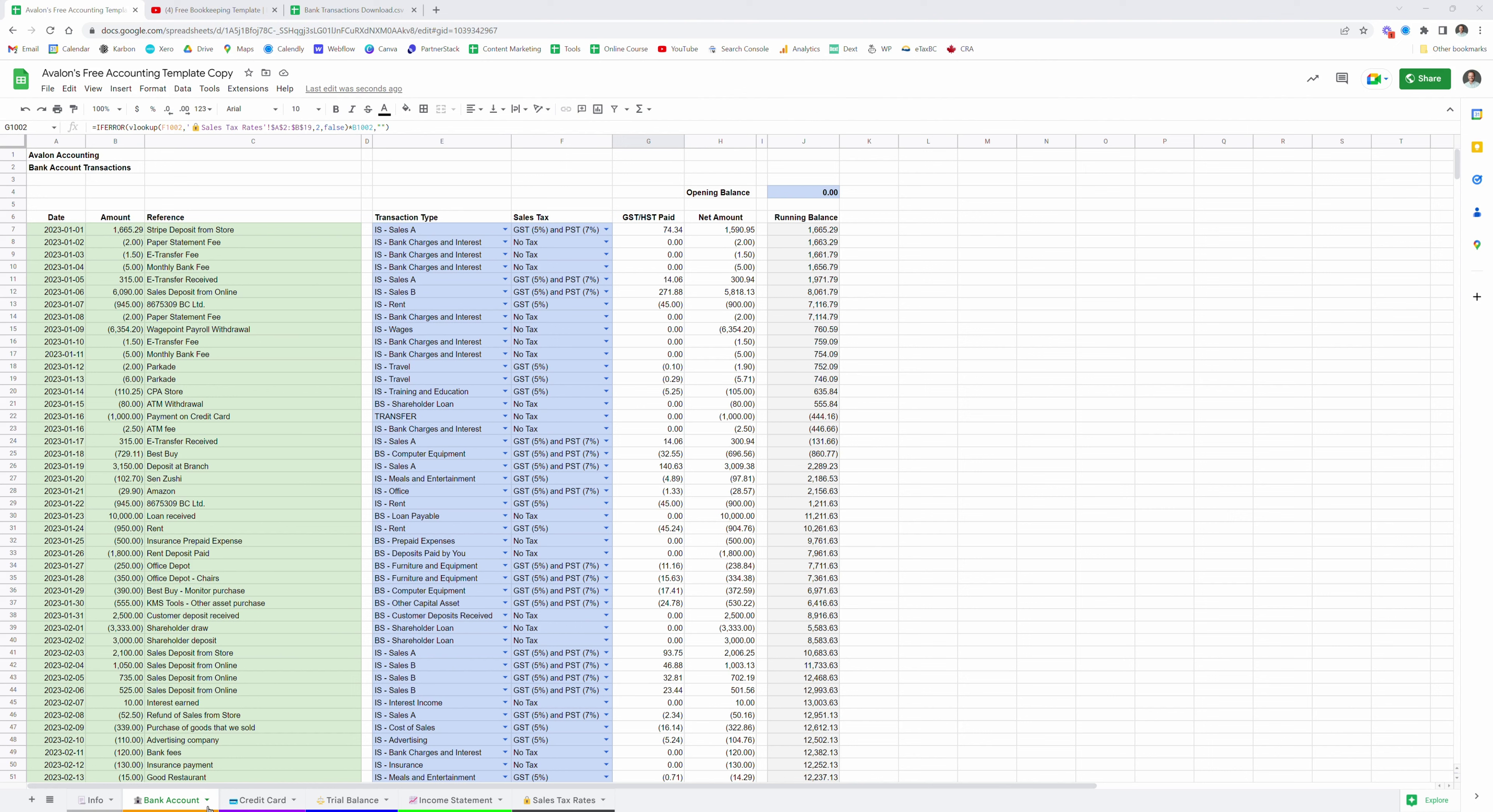
pyautogui.rightClick(176, 802)
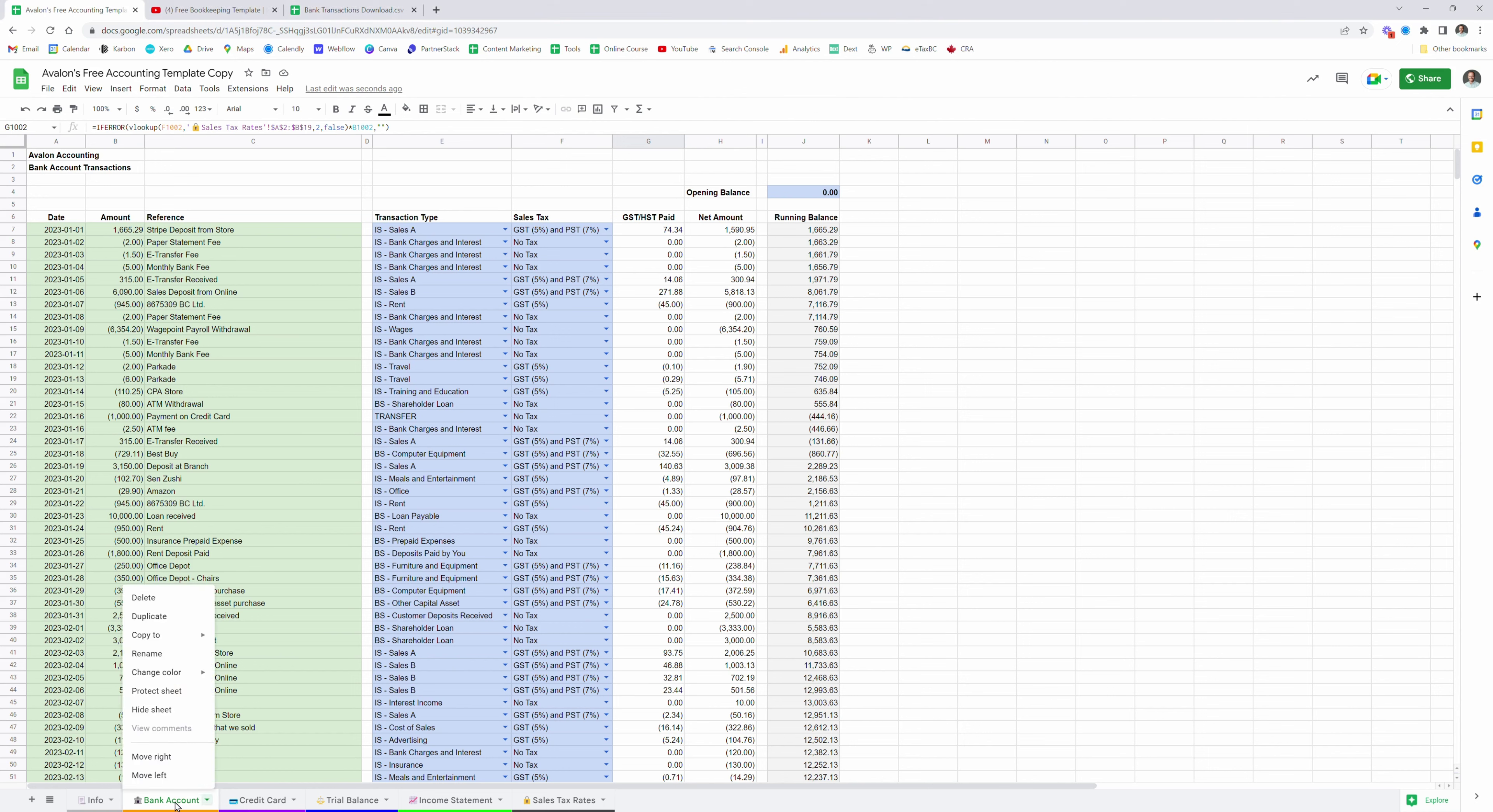
pyautogui.click(174, 619)
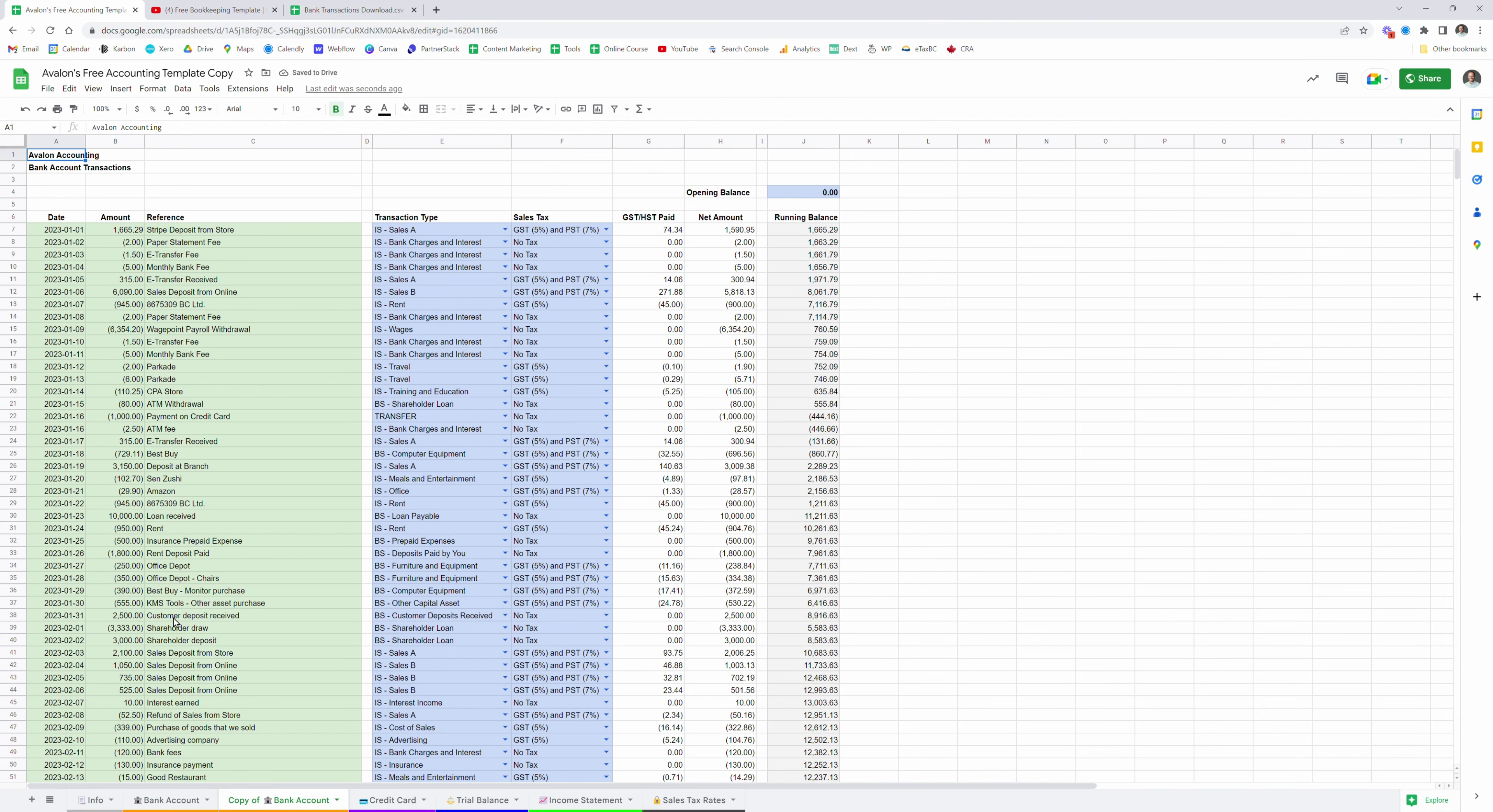
pyautogui.doubleClick(239, 800)
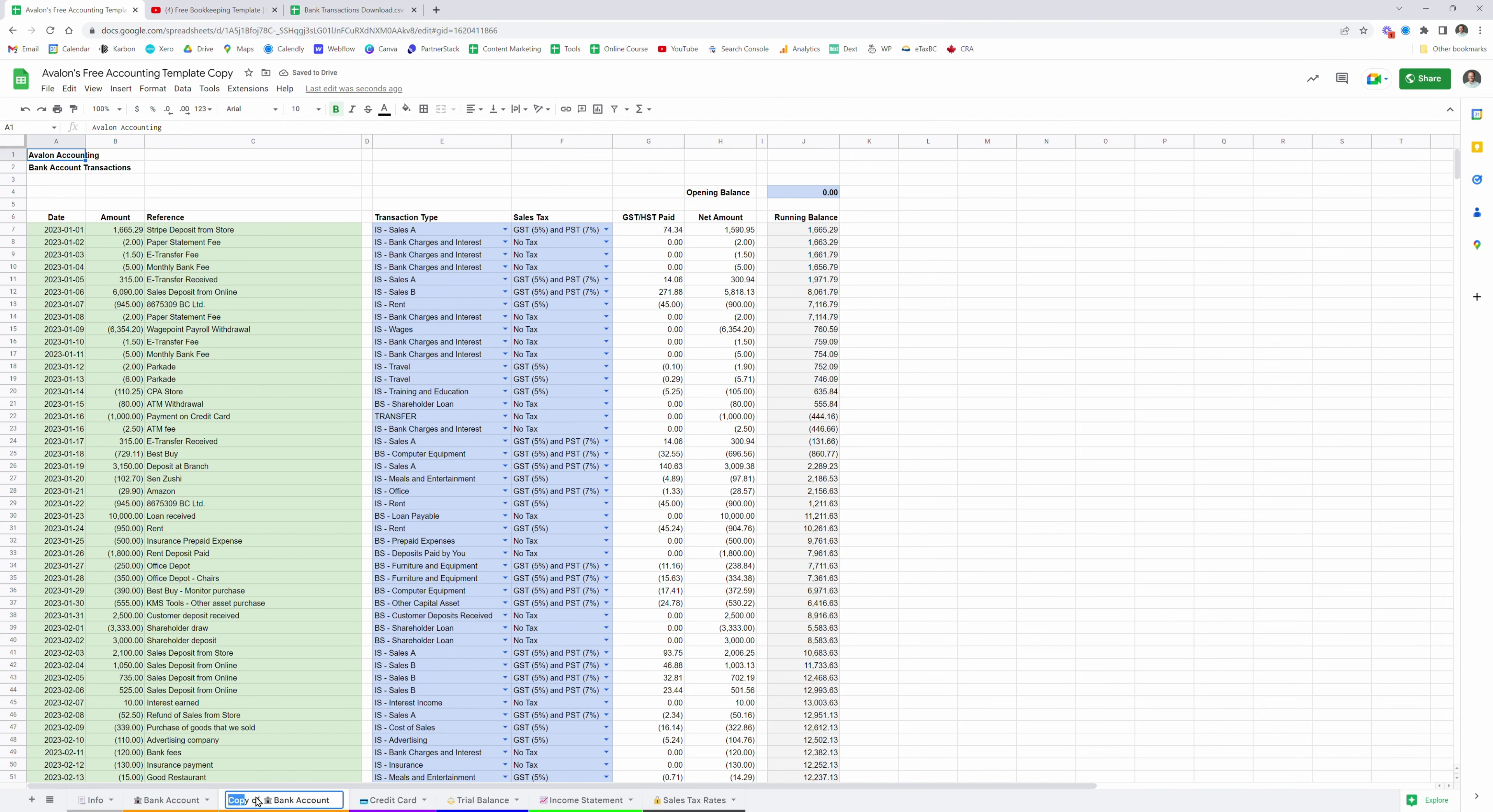
pyautogui.press('Delete')
pyautogui.press('Delete')
pyautogui.press('Delete')
pyautogui.press('Delete')
pyautogui.press('Delete')
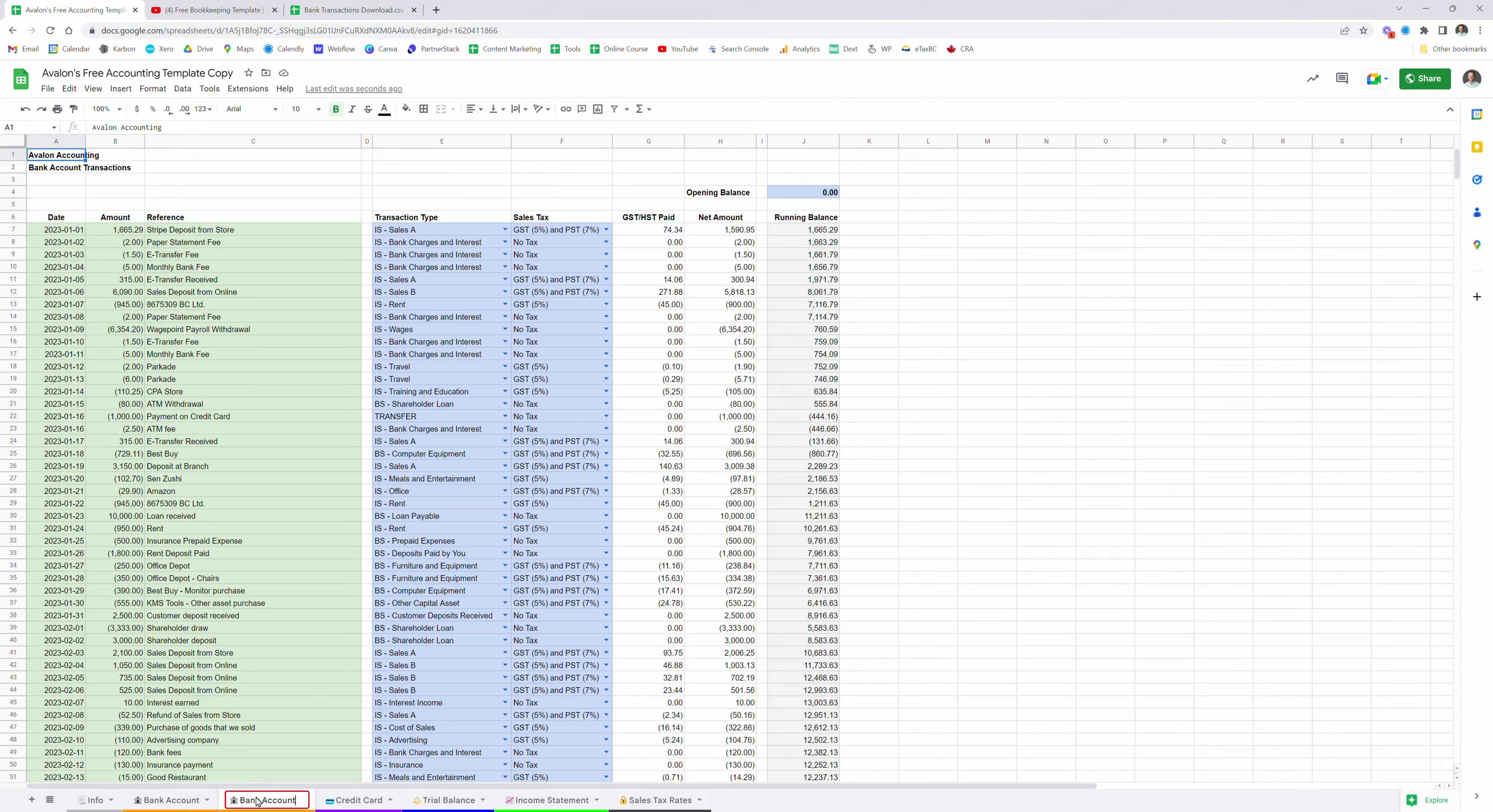
pyautogui.write('2')
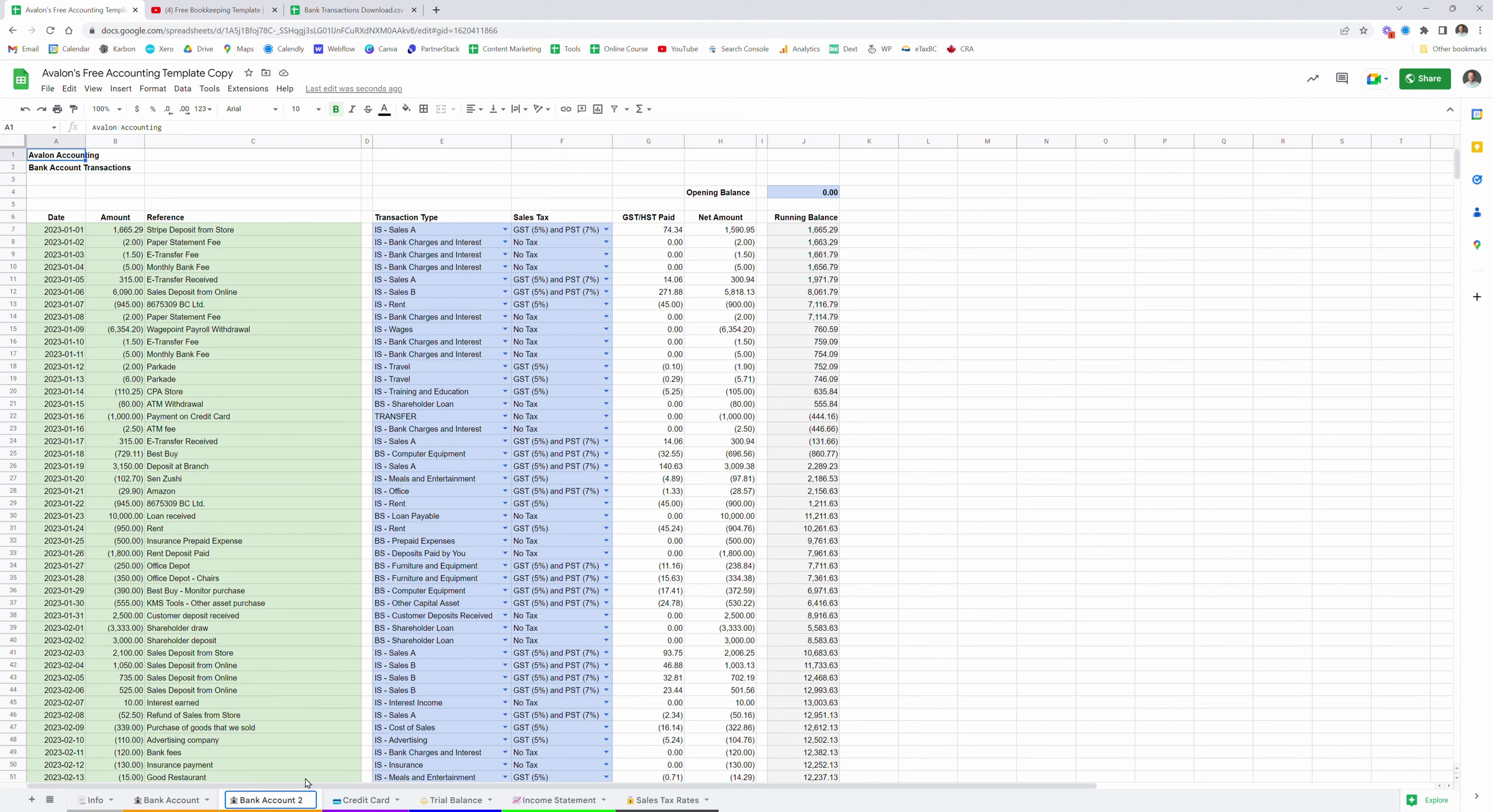
pyautogui.click(265, 766)
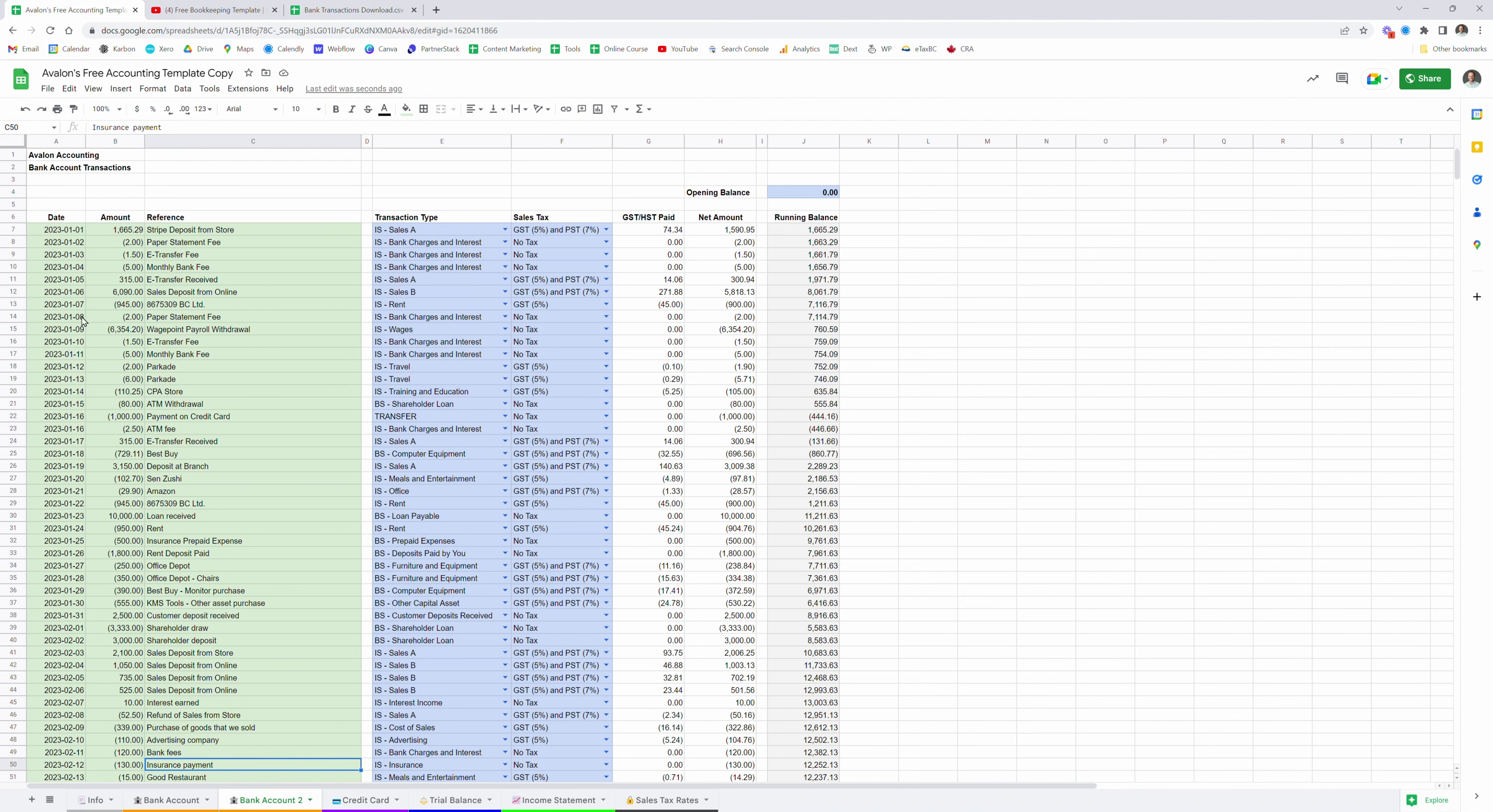
# - Set the amount of the Loan payment in row 62 of Bank Account 2 to -5000 and check its running balance formula
pyautogui.scroll(-1, 512, 477)
pyautogui.scroll(-2, 513, 477)
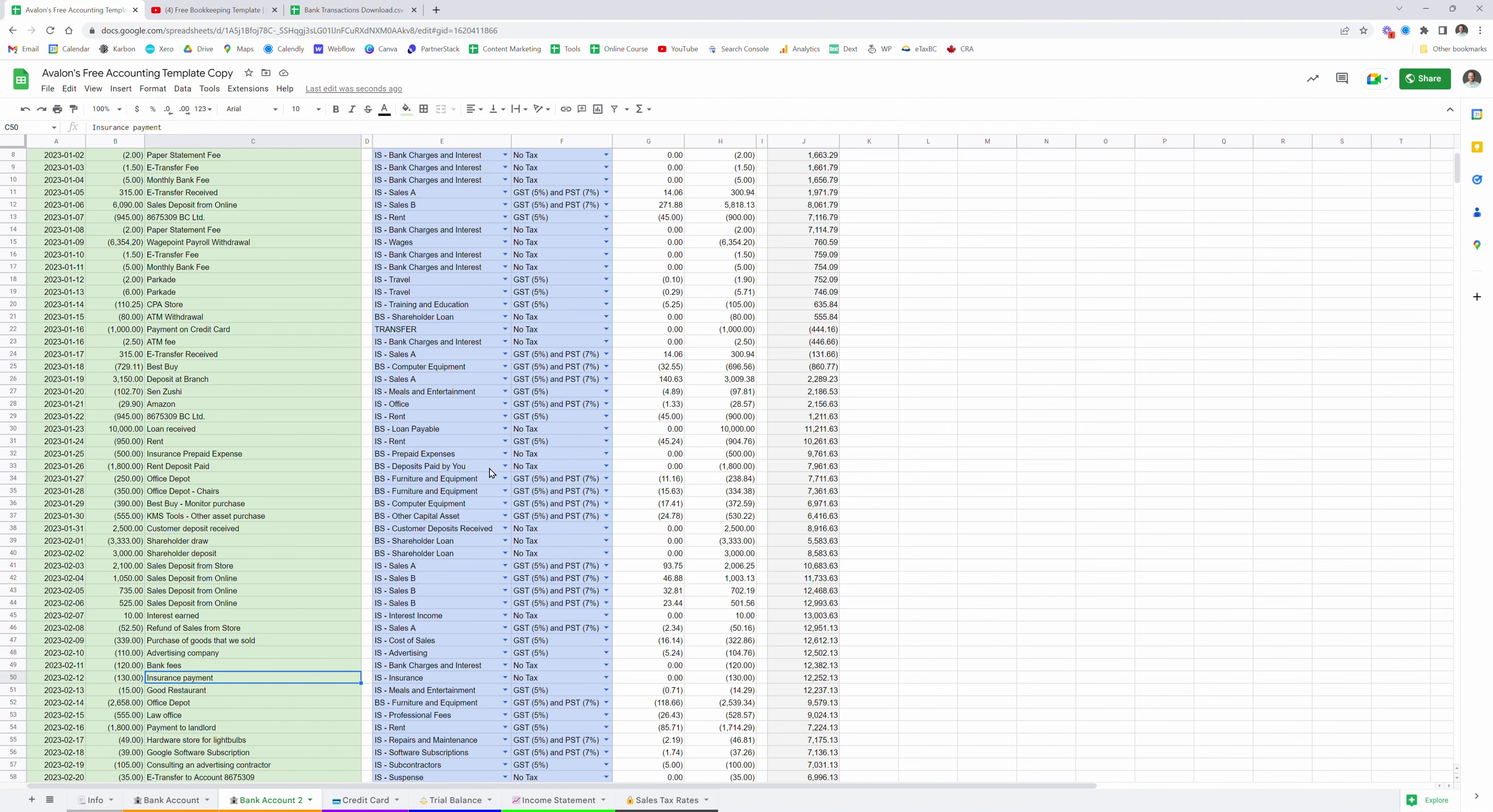
pyautogui.scroll(-4, 325, 443)
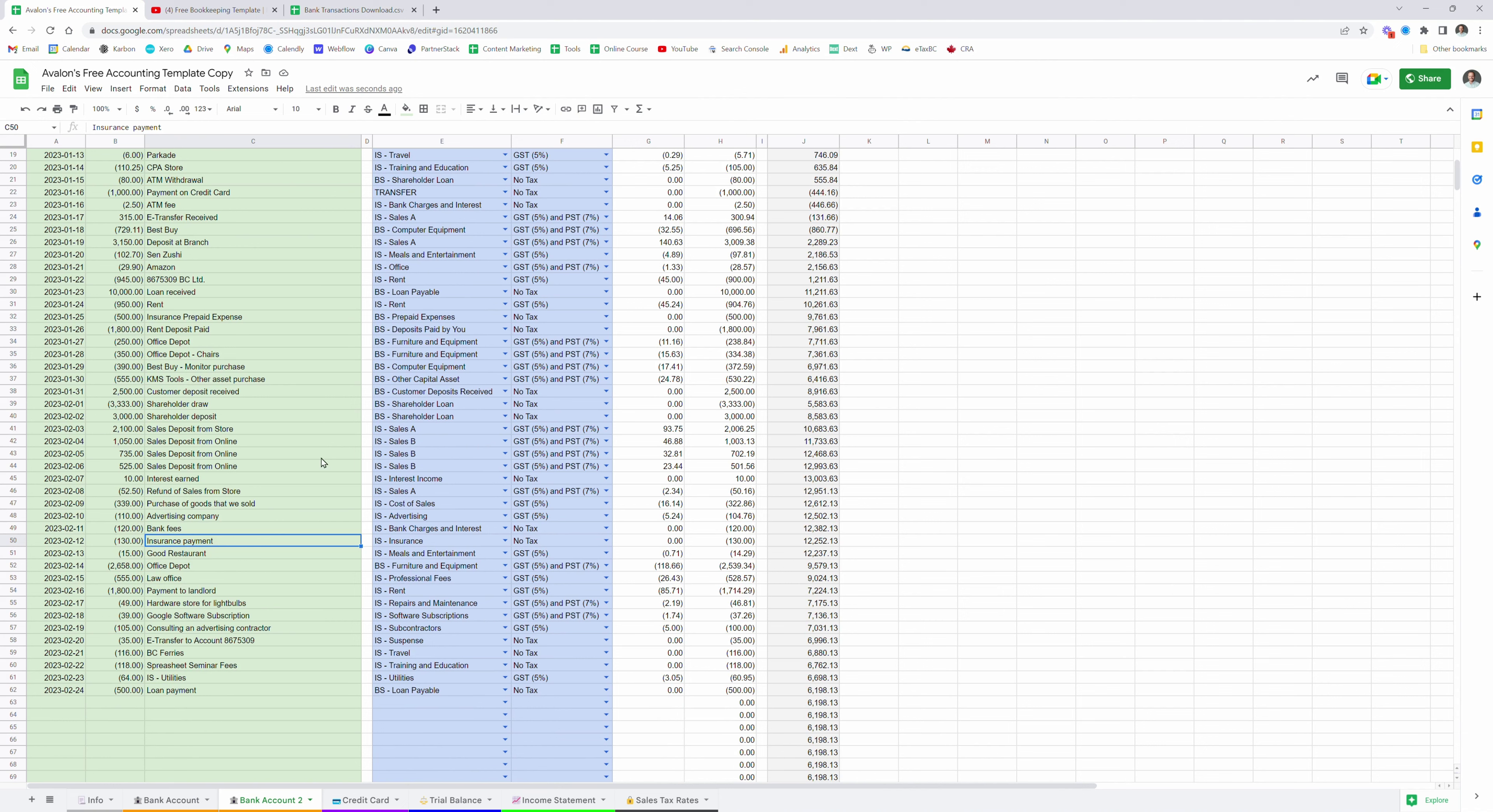
pyautogui.click(136, 691)
pyautogui.write('-5000')
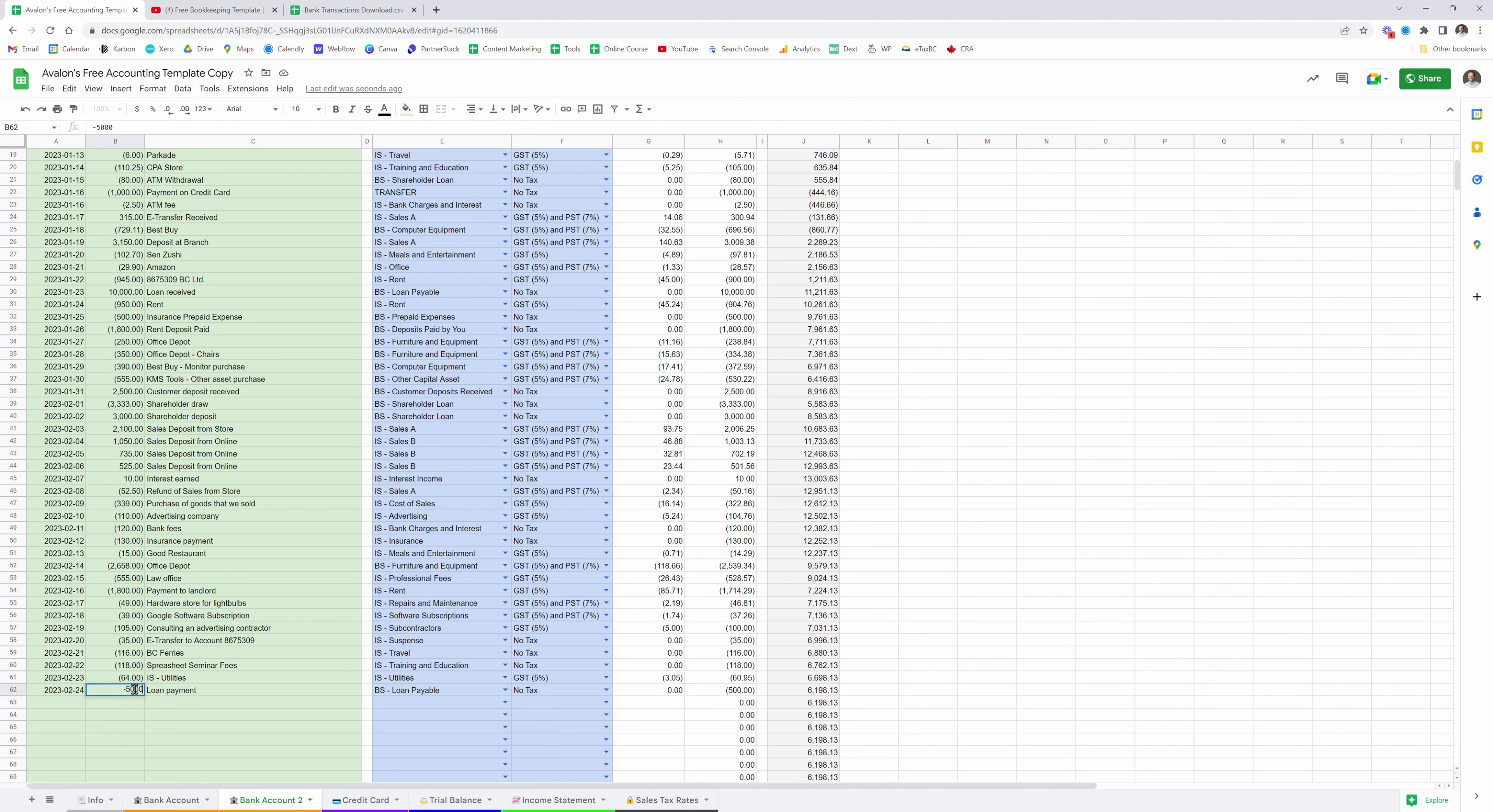
pyautogui.press('Return')
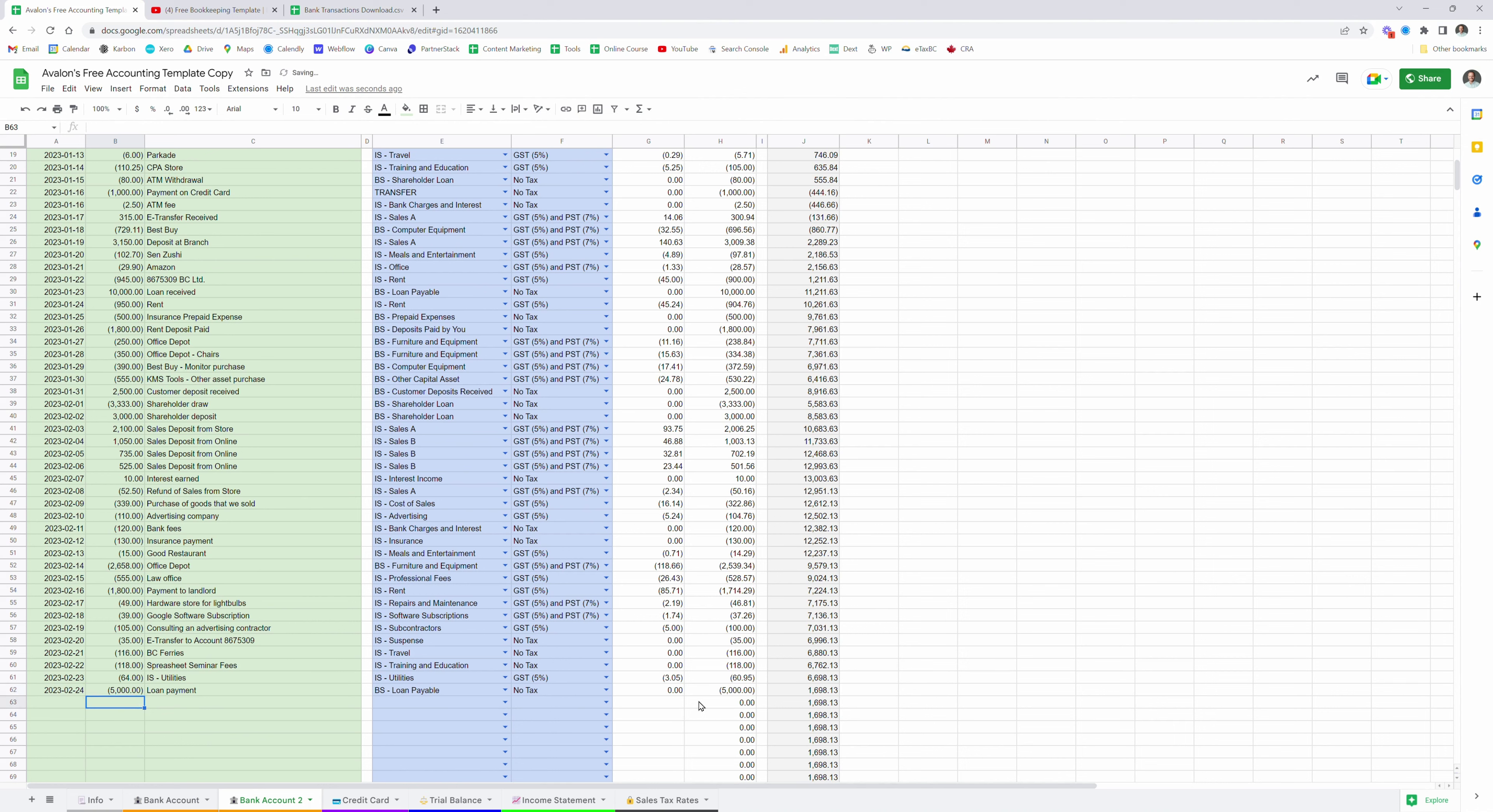
pyautogui.click(811, 692)
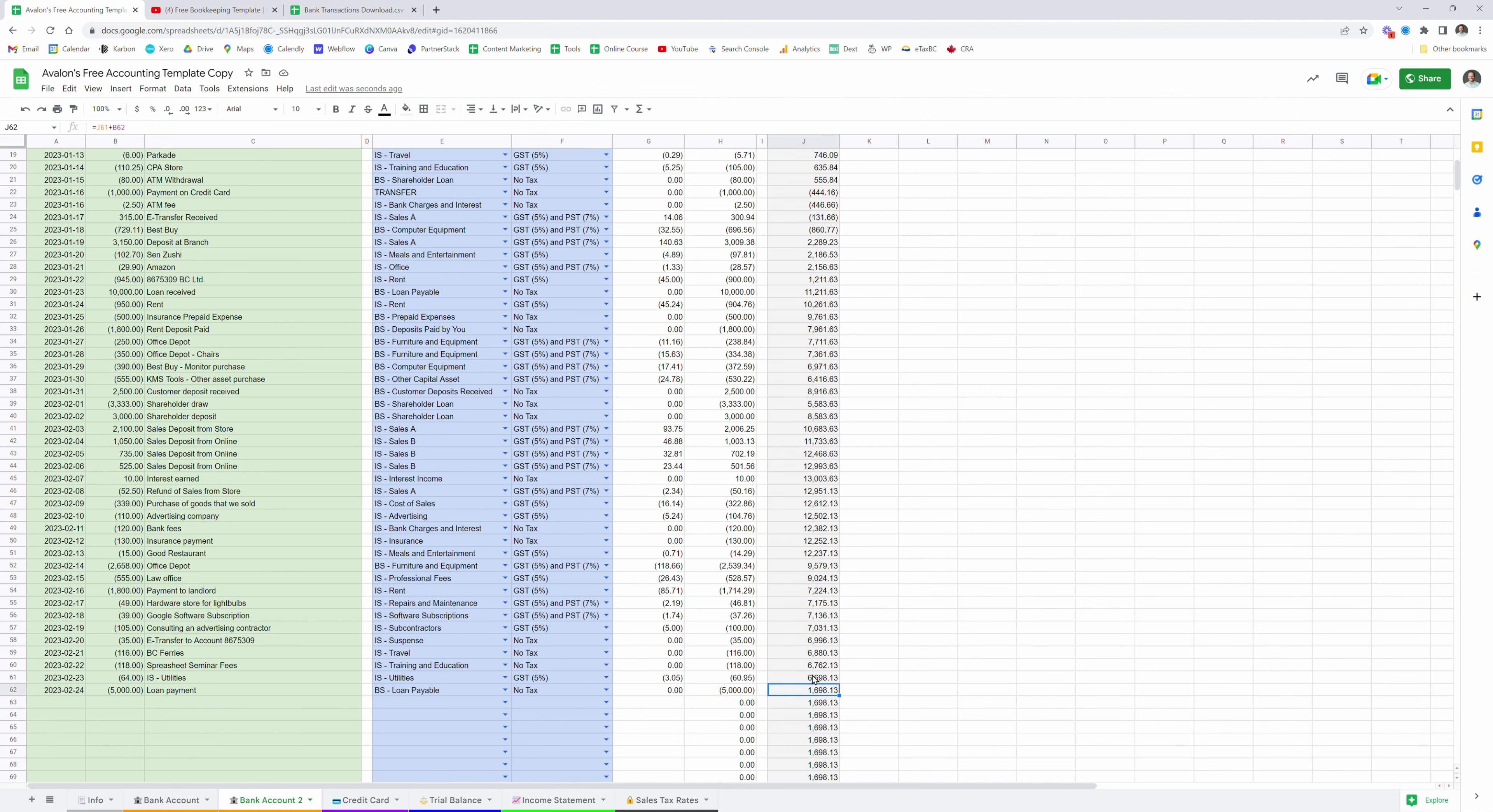
# - Insert a blank column between Bank Transactions and Credit Card Transactions on the Trial Balance sheet
pyautogui.click(442, 806)
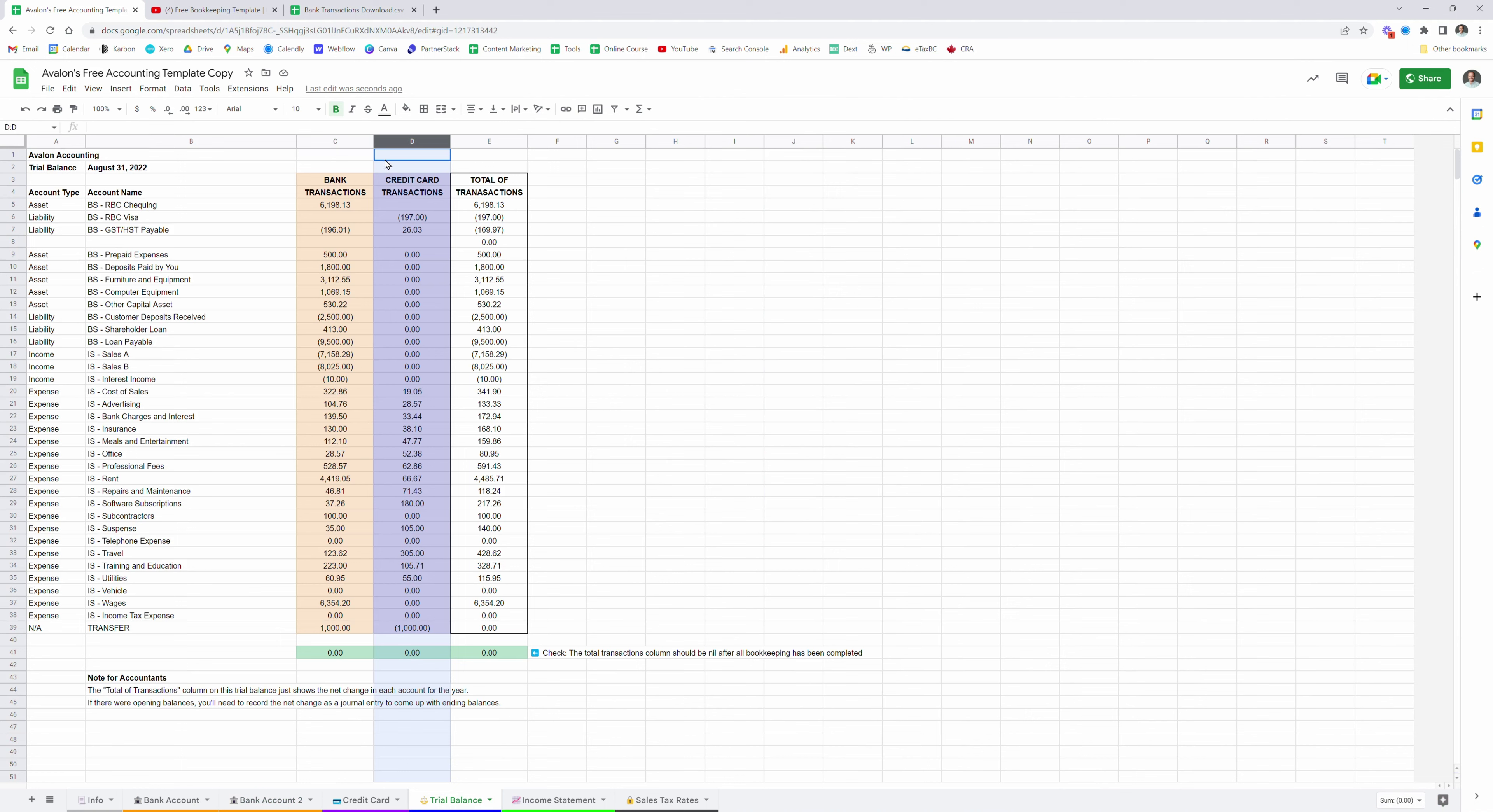
pyautogui.rightClick(406, 141)
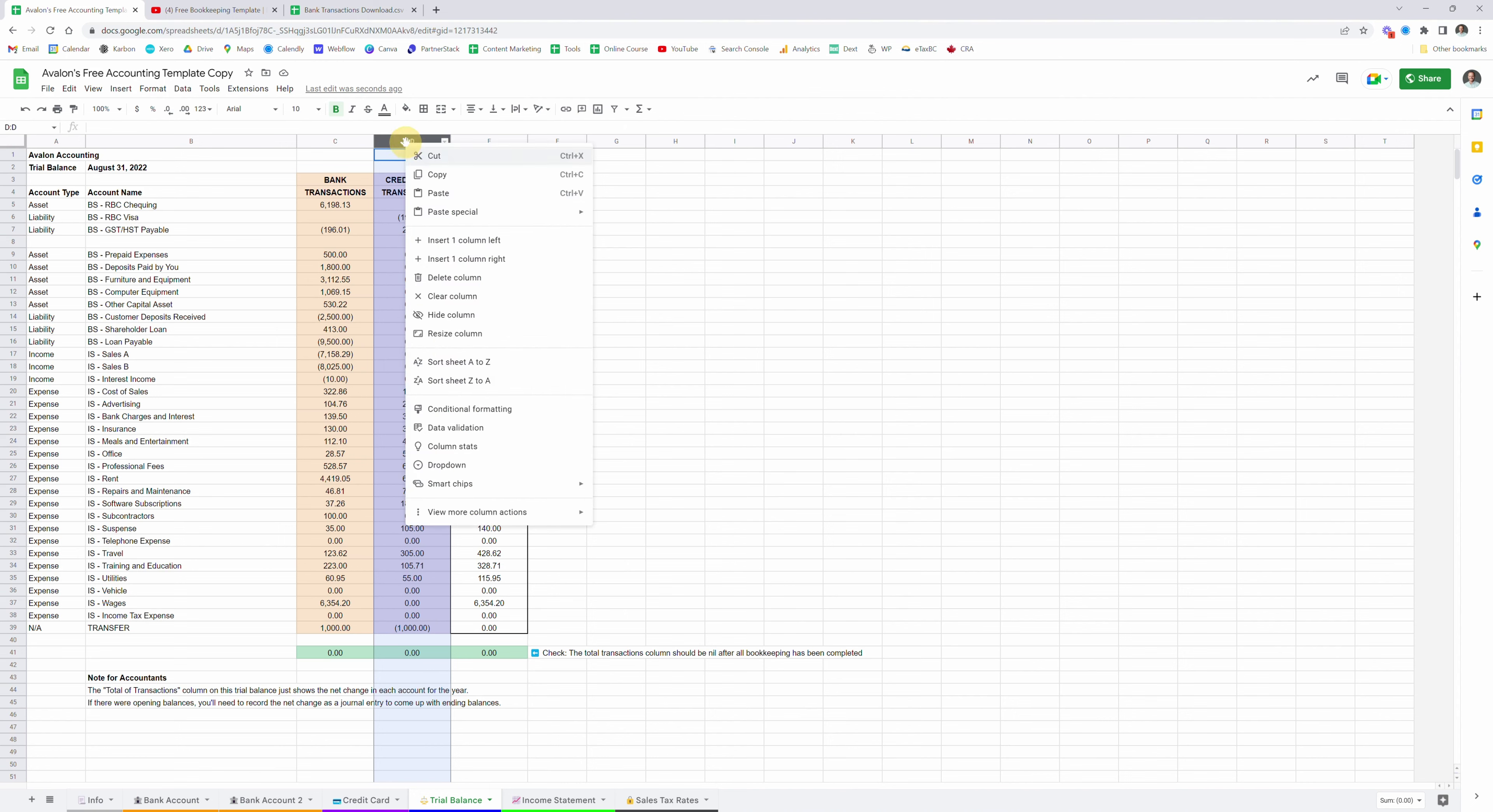
pyautogui.click(459, 241)
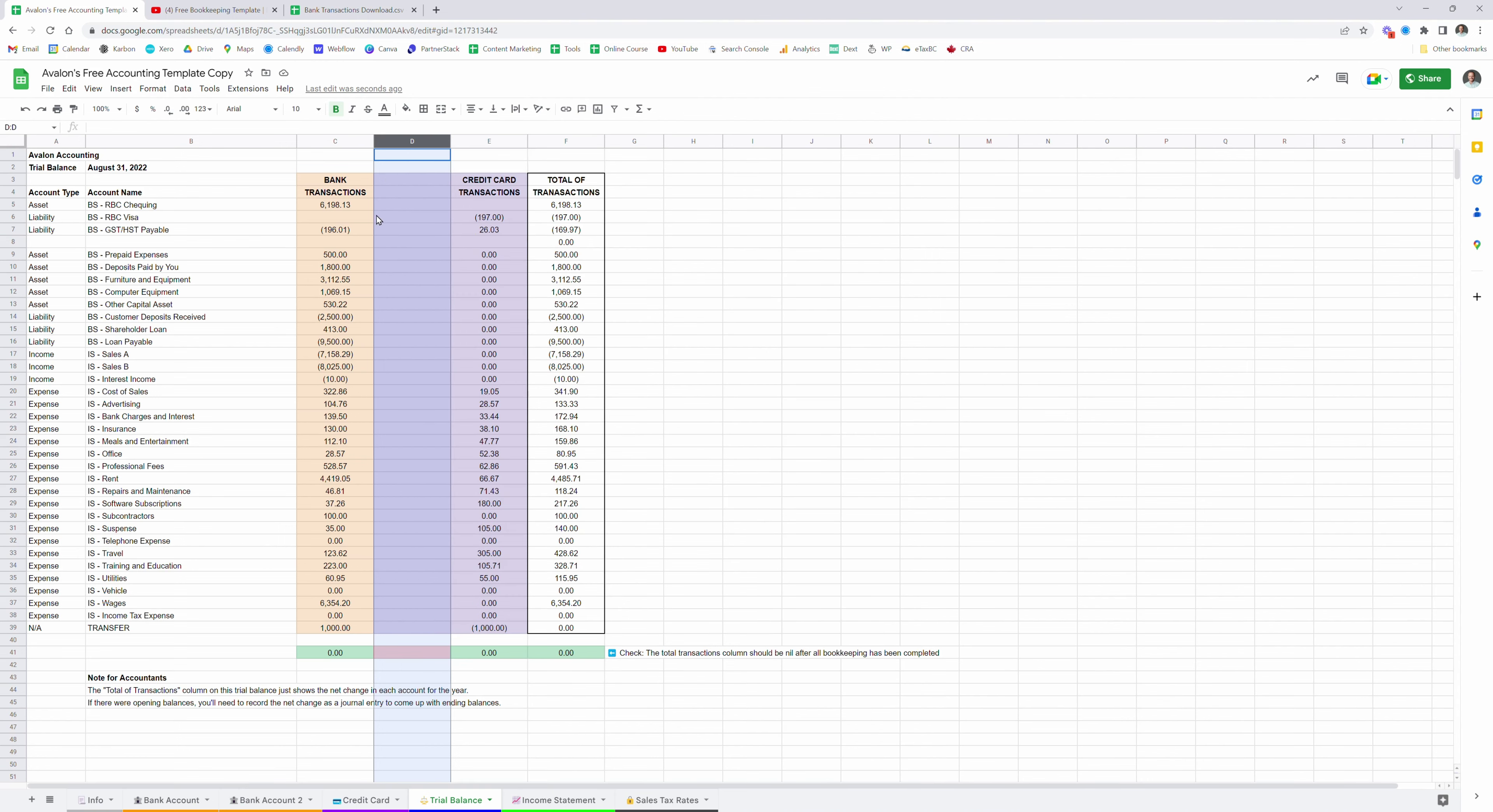
# - Copy the Bank Transactions column, C3:C41, into the blank column beside it starting at D3
pyautogui.click(340, 191)
pyautogui.moveTo(342, 203); pyautogui.dragTo(344, 657)
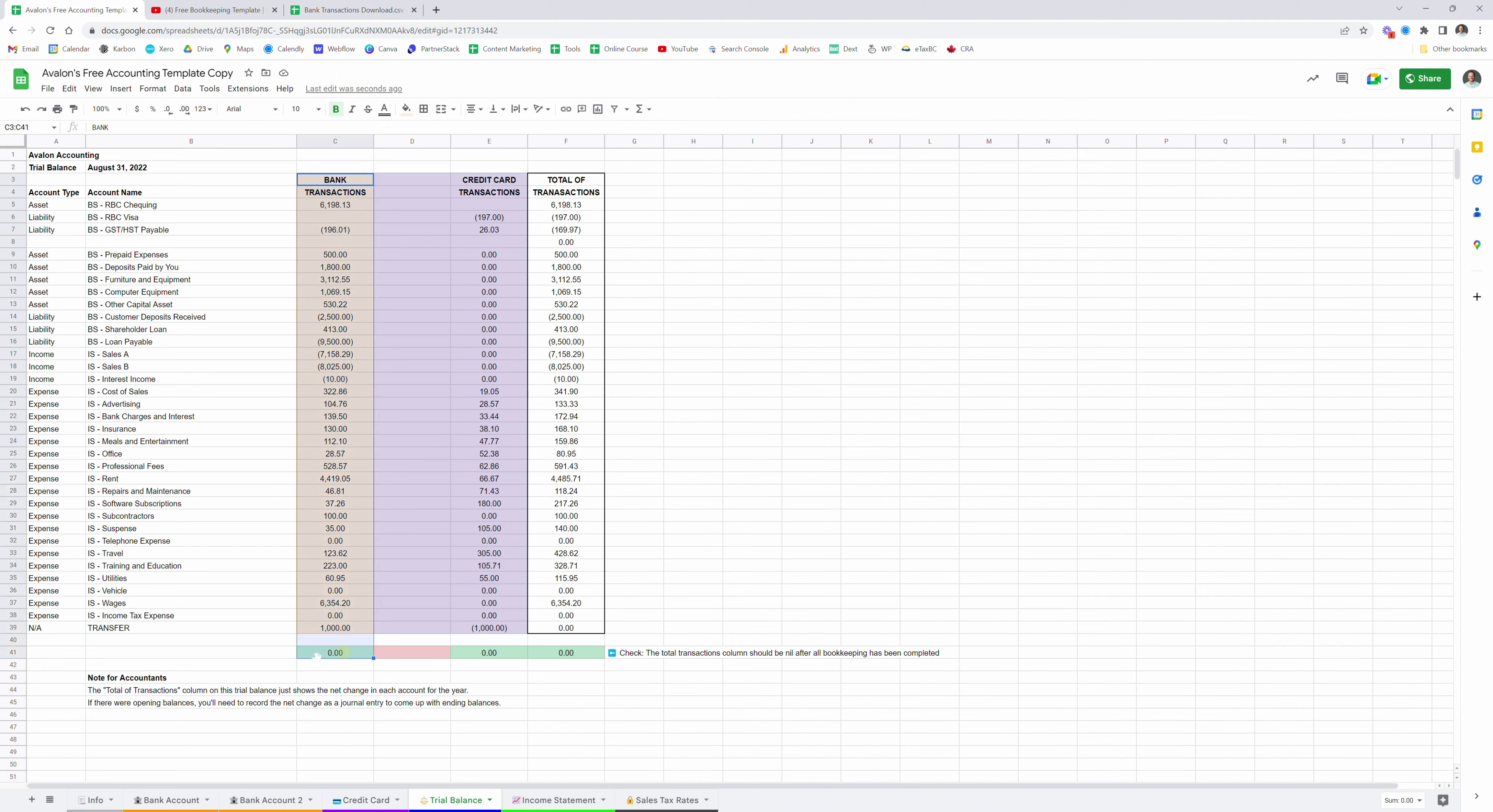
pyautogui.rightClick(336, 658)
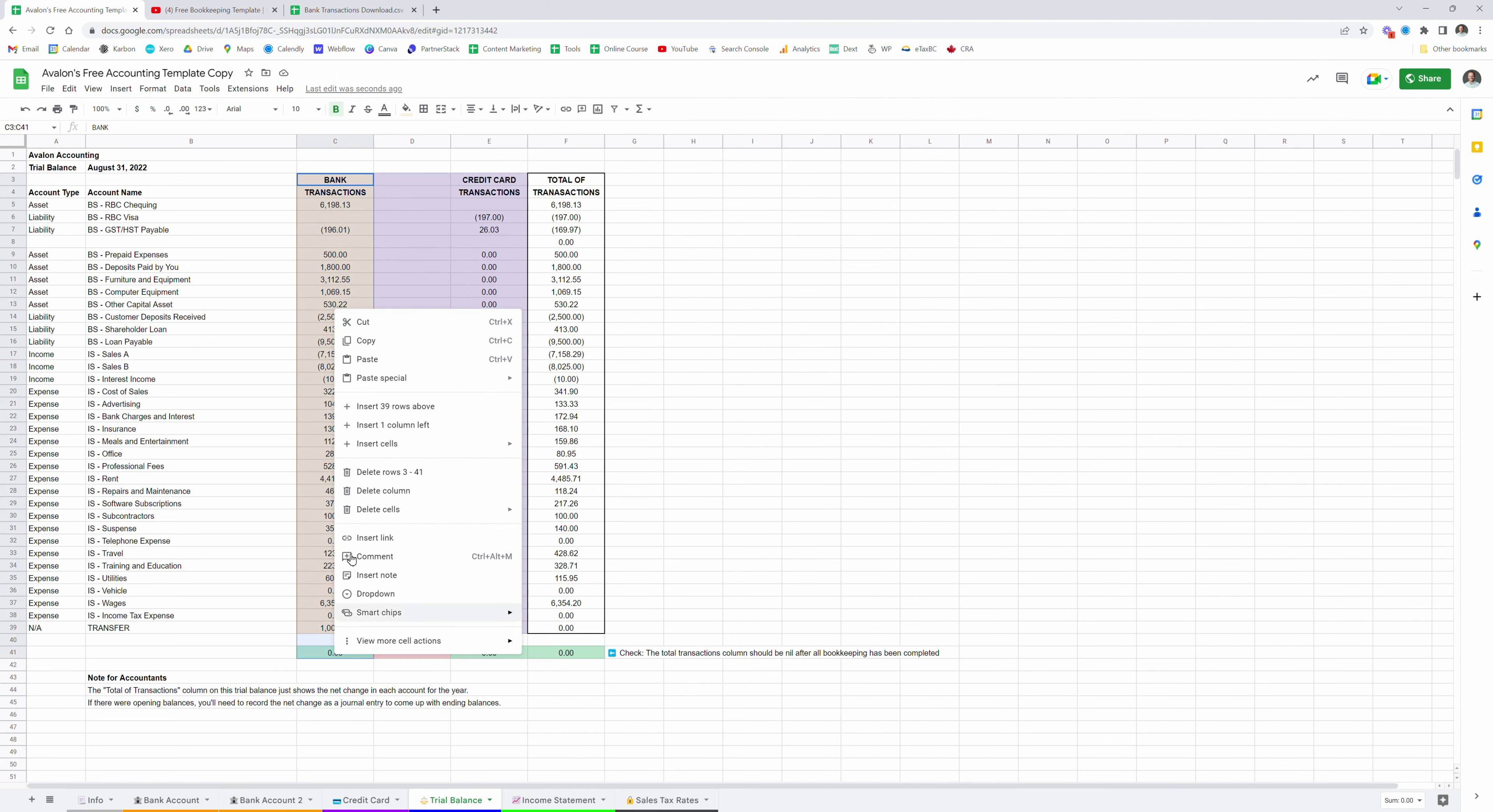
pyautogui.click(375, 346)
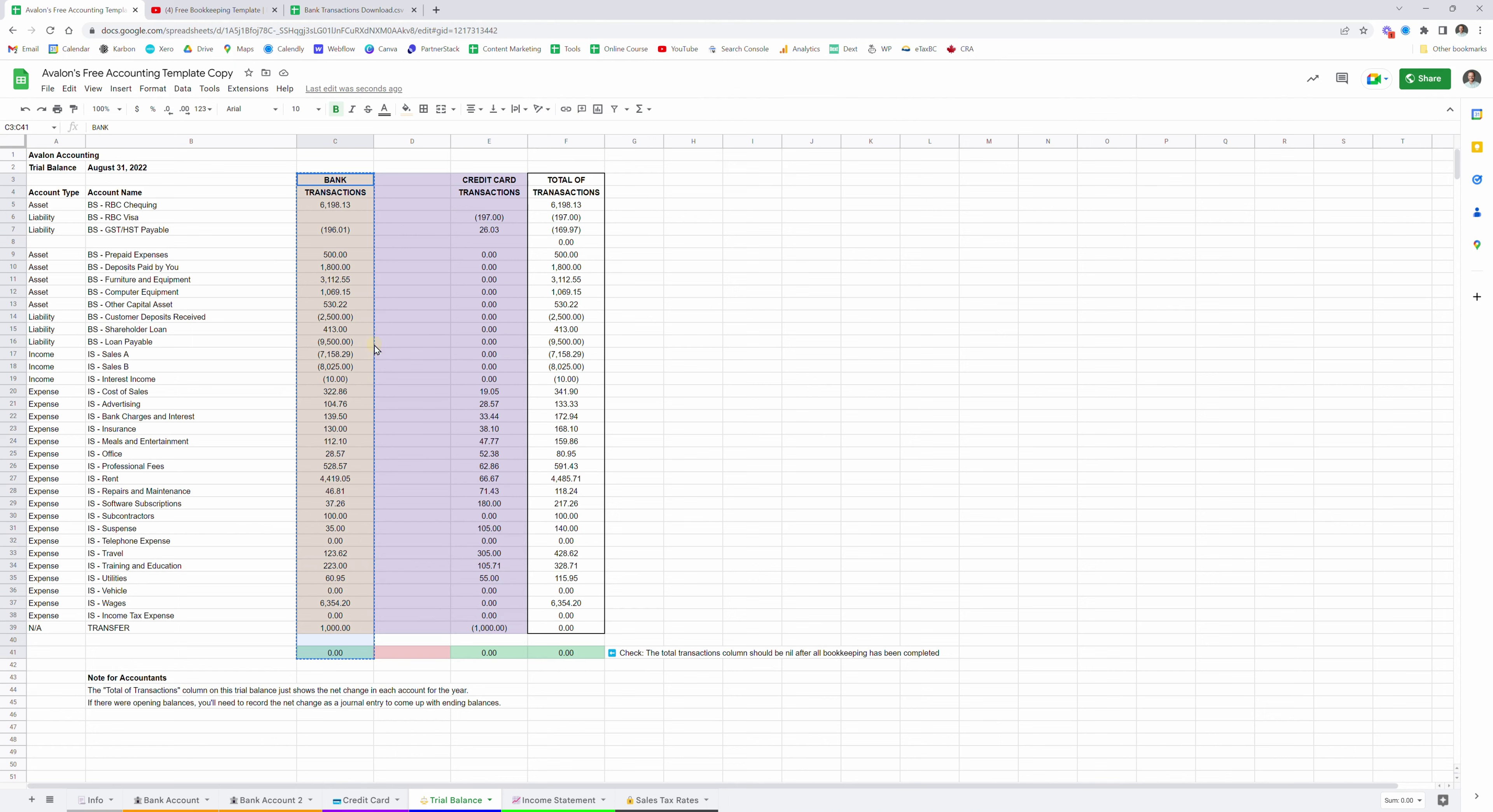
pyautogui.click(428, 182)
pyautogui.rightClick(427, 183)
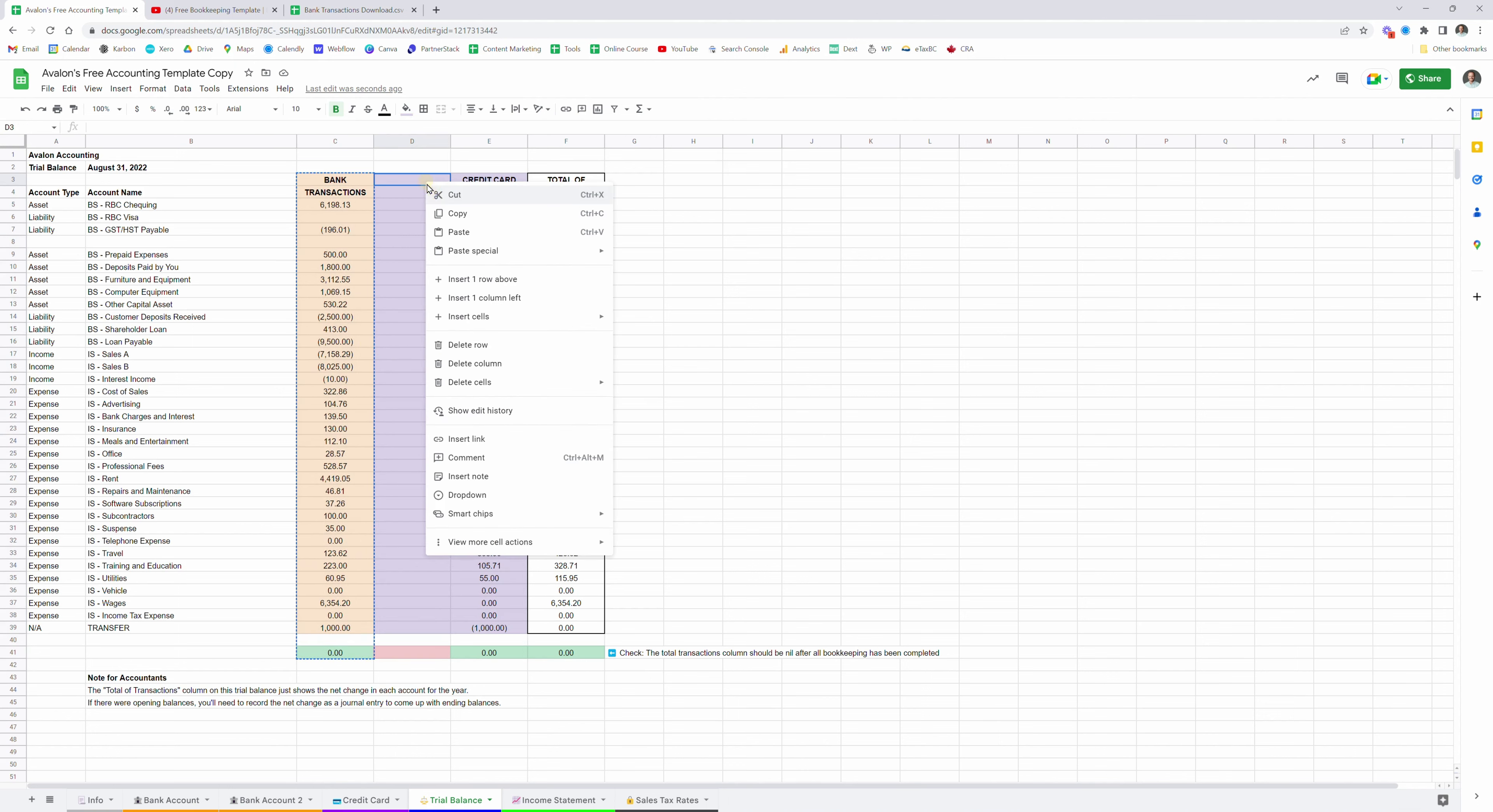
pyautogui.click(480, 242)
# - Change the copied column's heading in D3 to BANK 2
pyautogui.doubleClick(431, 184)
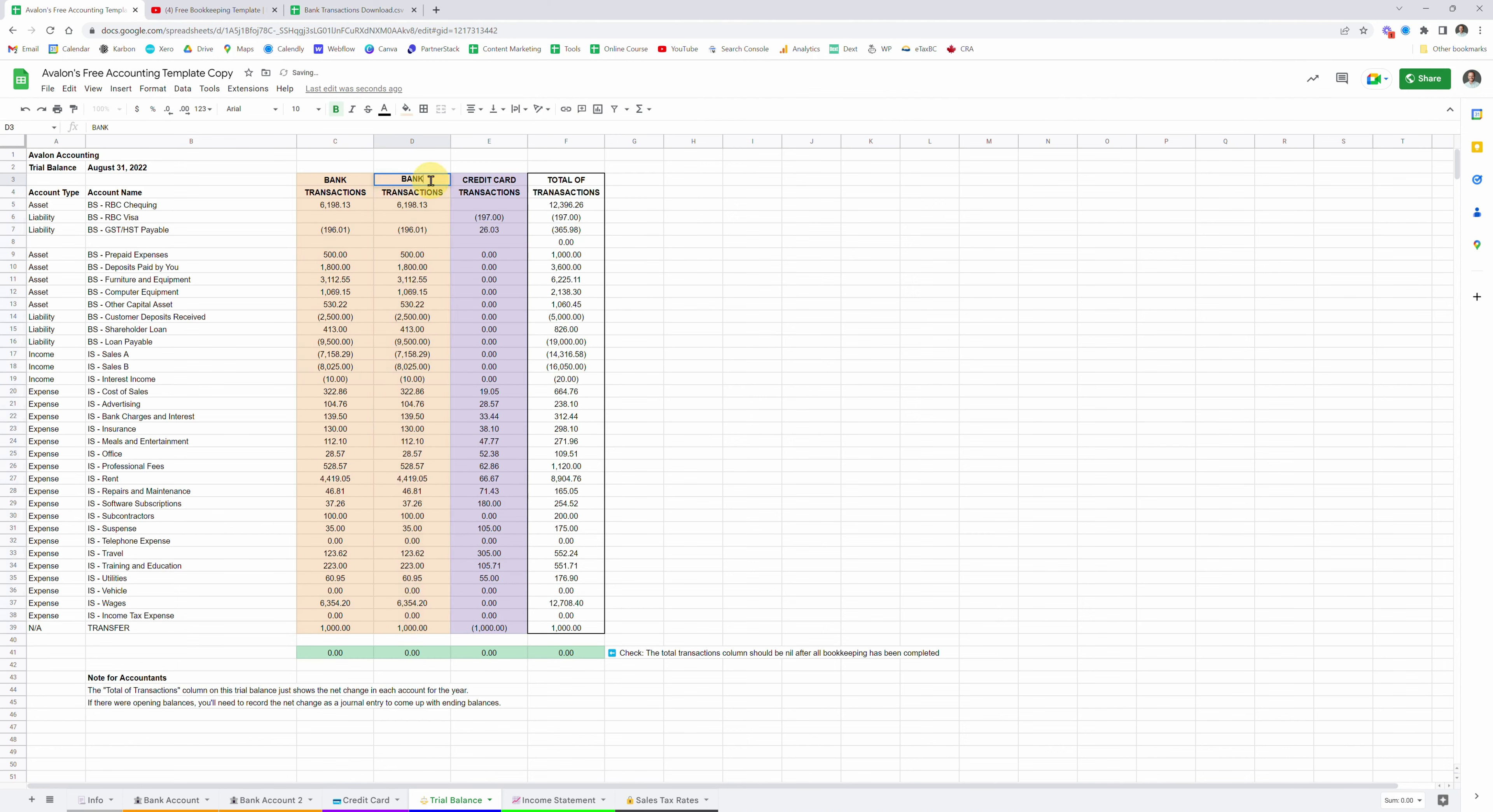
pyautogui.write('2')
pyautogui.press('Return')
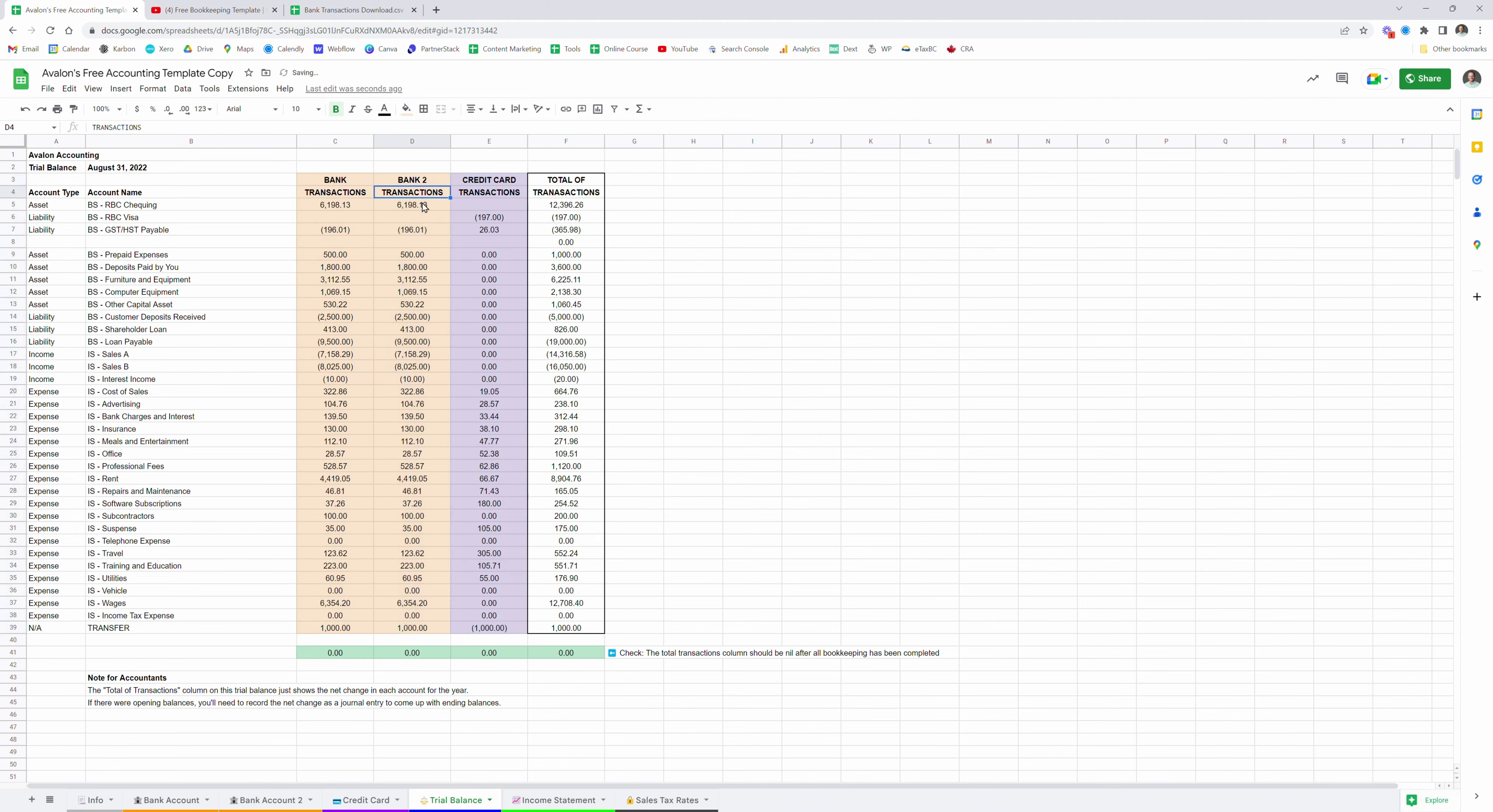
# - Edit the RBC Chequing sum formula in D5 to reference the Bank Account 2 sheet
pyautogui.click(423, 207)
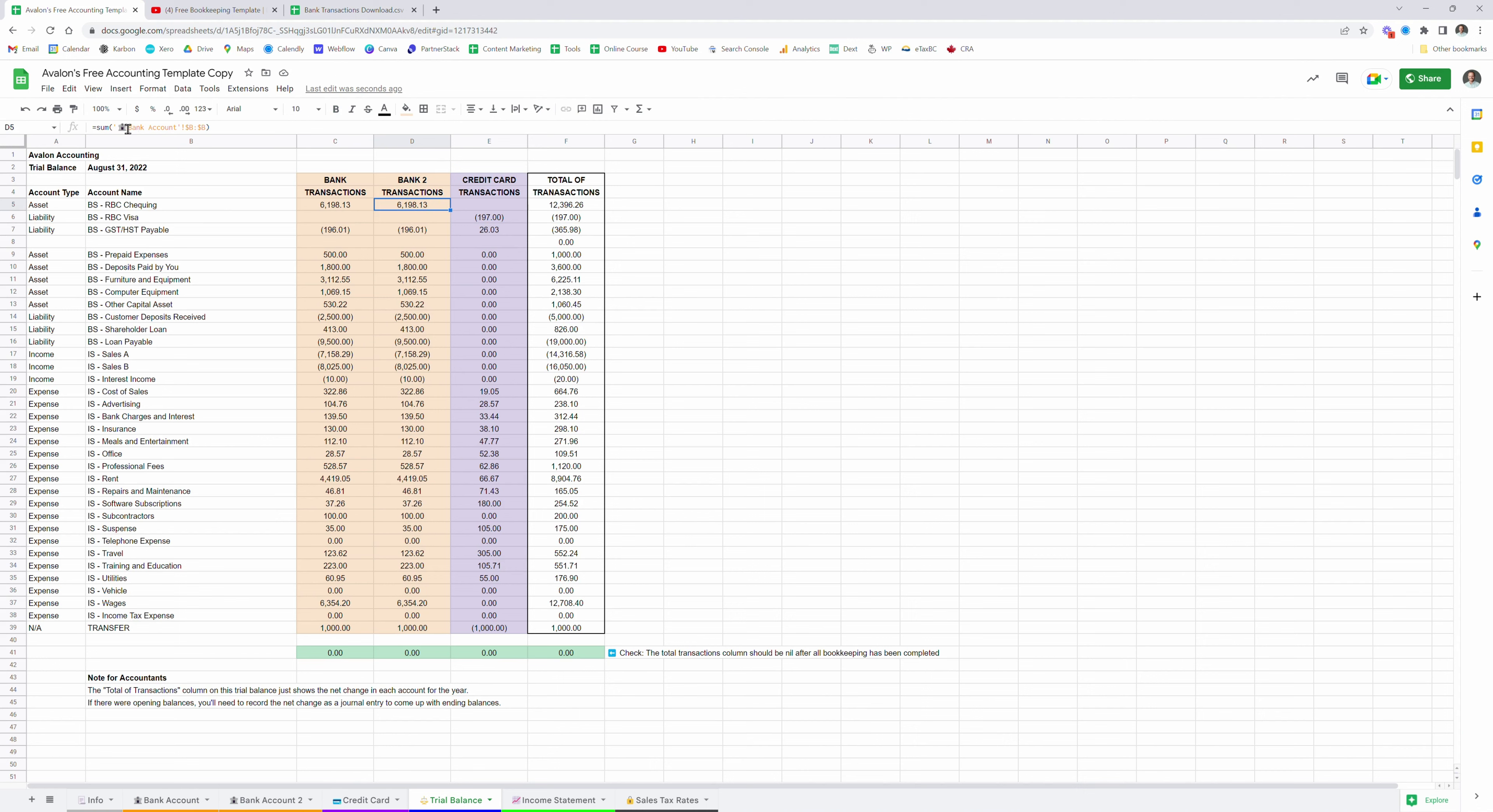
pyautogui.click(178, 129)
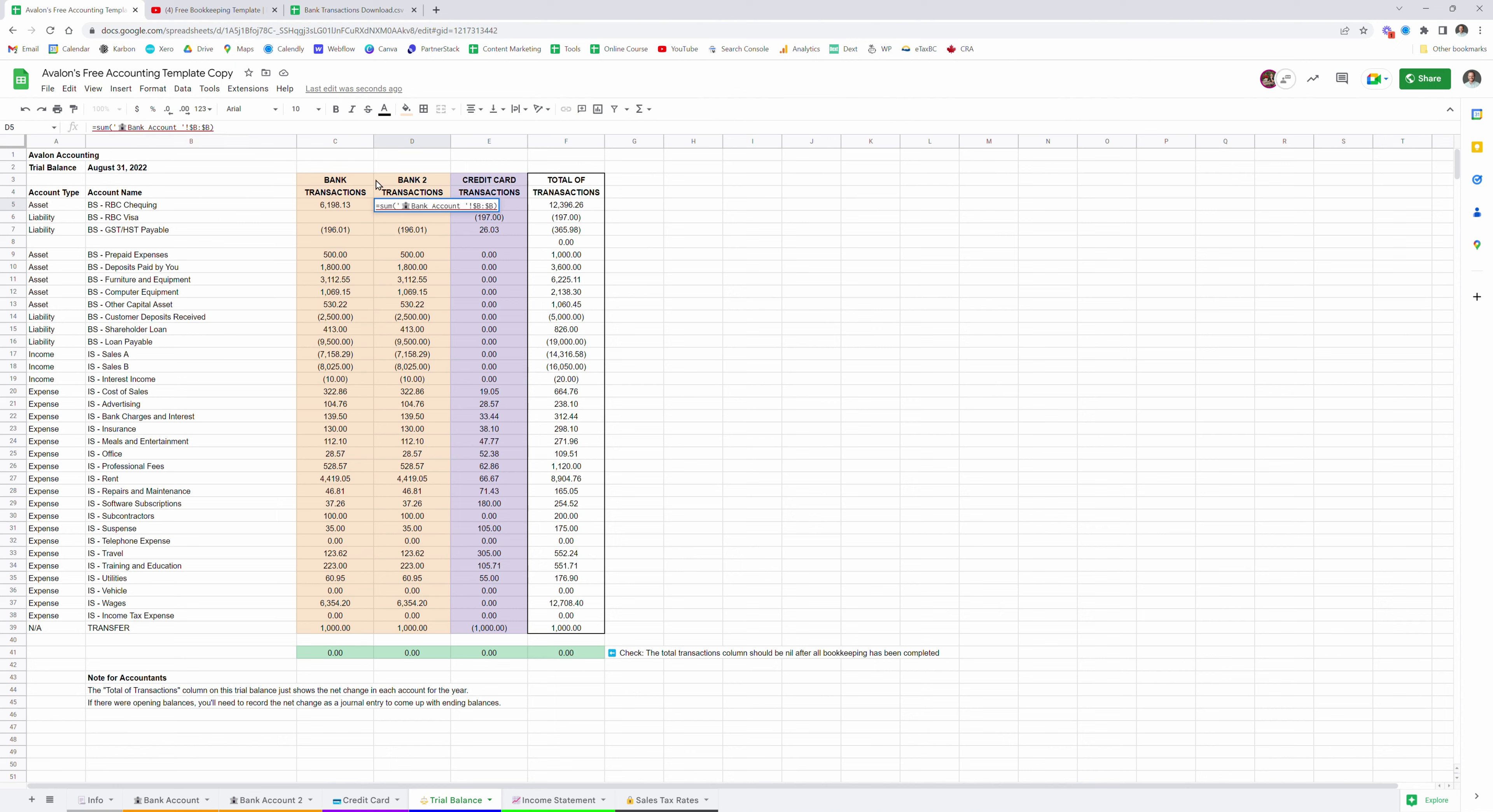
pyautogui.write('2')
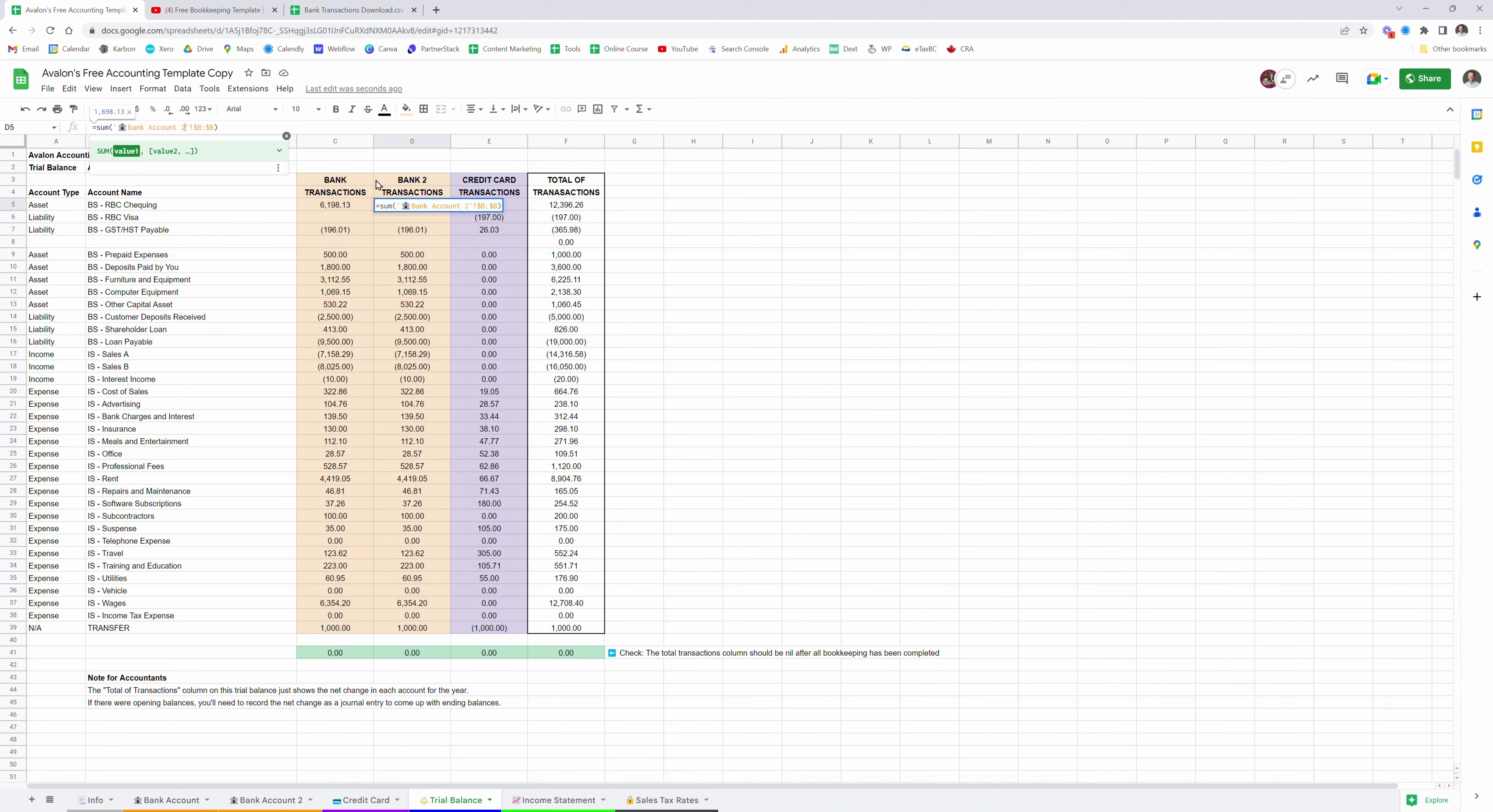
pyautogui.press('Return')
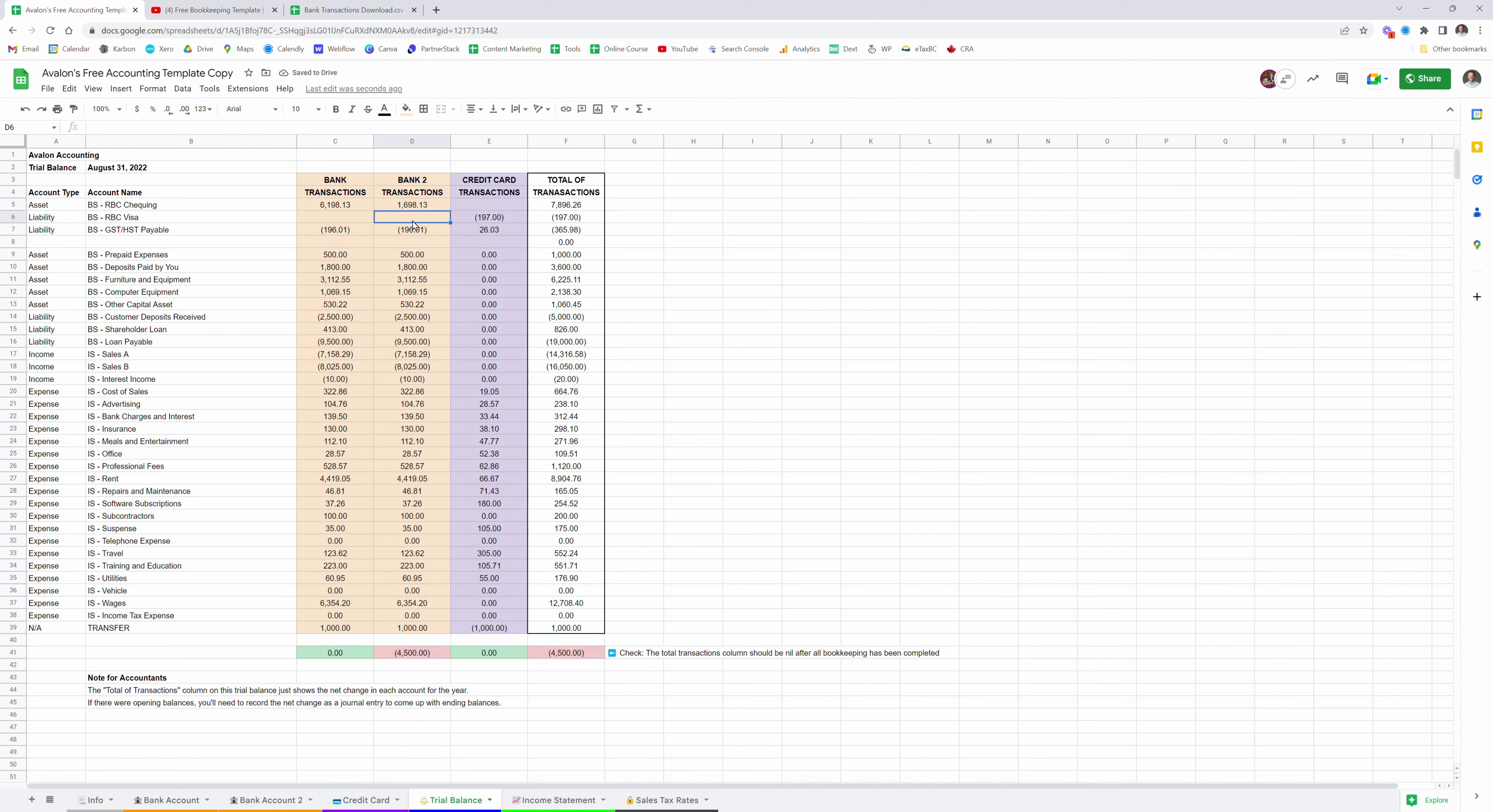
# - Edit the GST/HST Payable formula in D7 to reference Bank Account 2 and check the sheet name in it
pyautogui.click(413, 229)
pyautogui.click(182, 126)
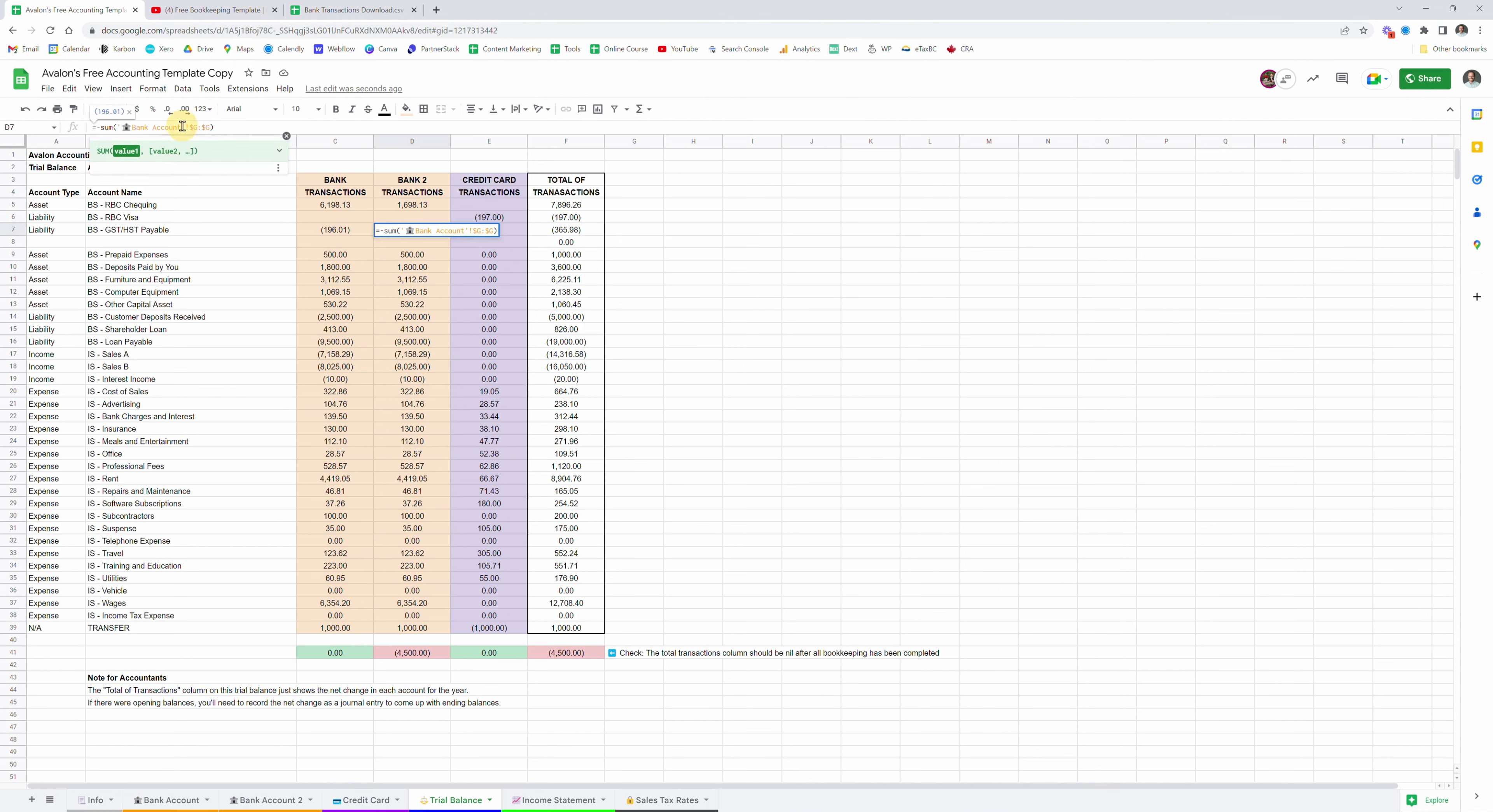
pyautogui.write('2')
pyautogui.press('Return')
pyautogui.click(400, 232)
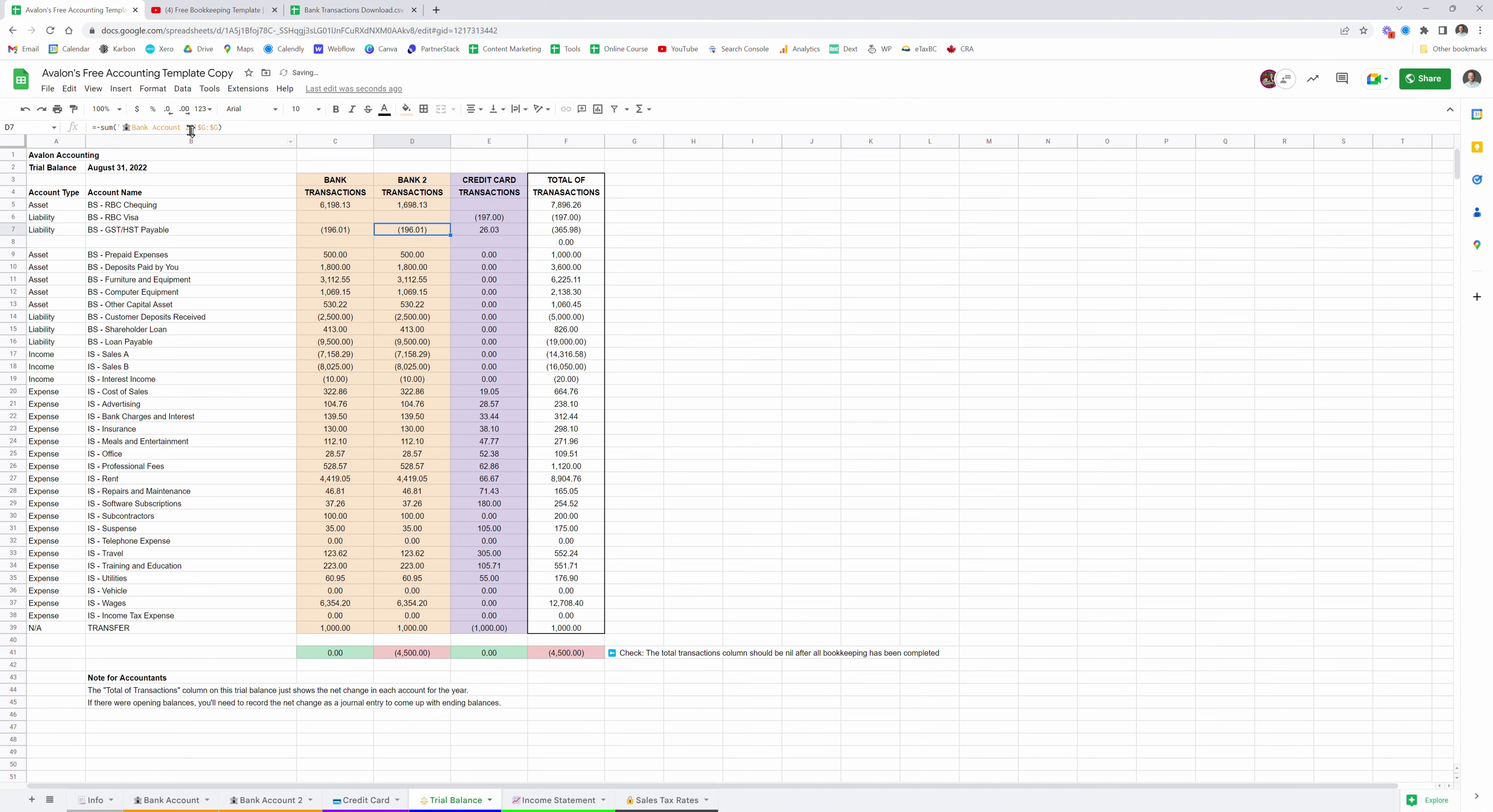
pyautogui.moveTo(123, 126); pyautogui.dragTo(189, 128)
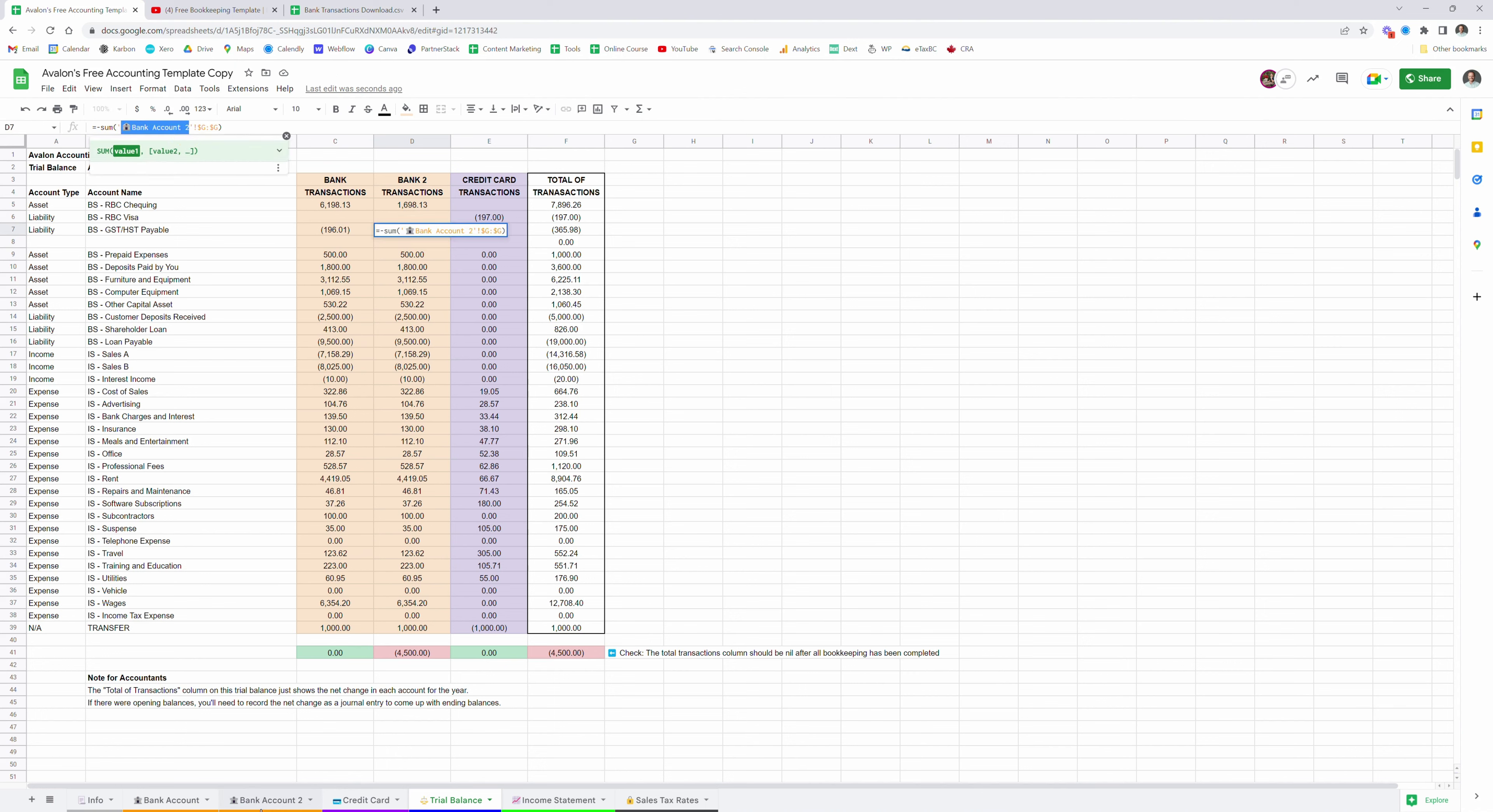
pyautogui.press('Return')
# - Point both SUMIF ranges in D9 to Bank Account 2 and fill the formula down through D39
pyautogui.click(408, 257)
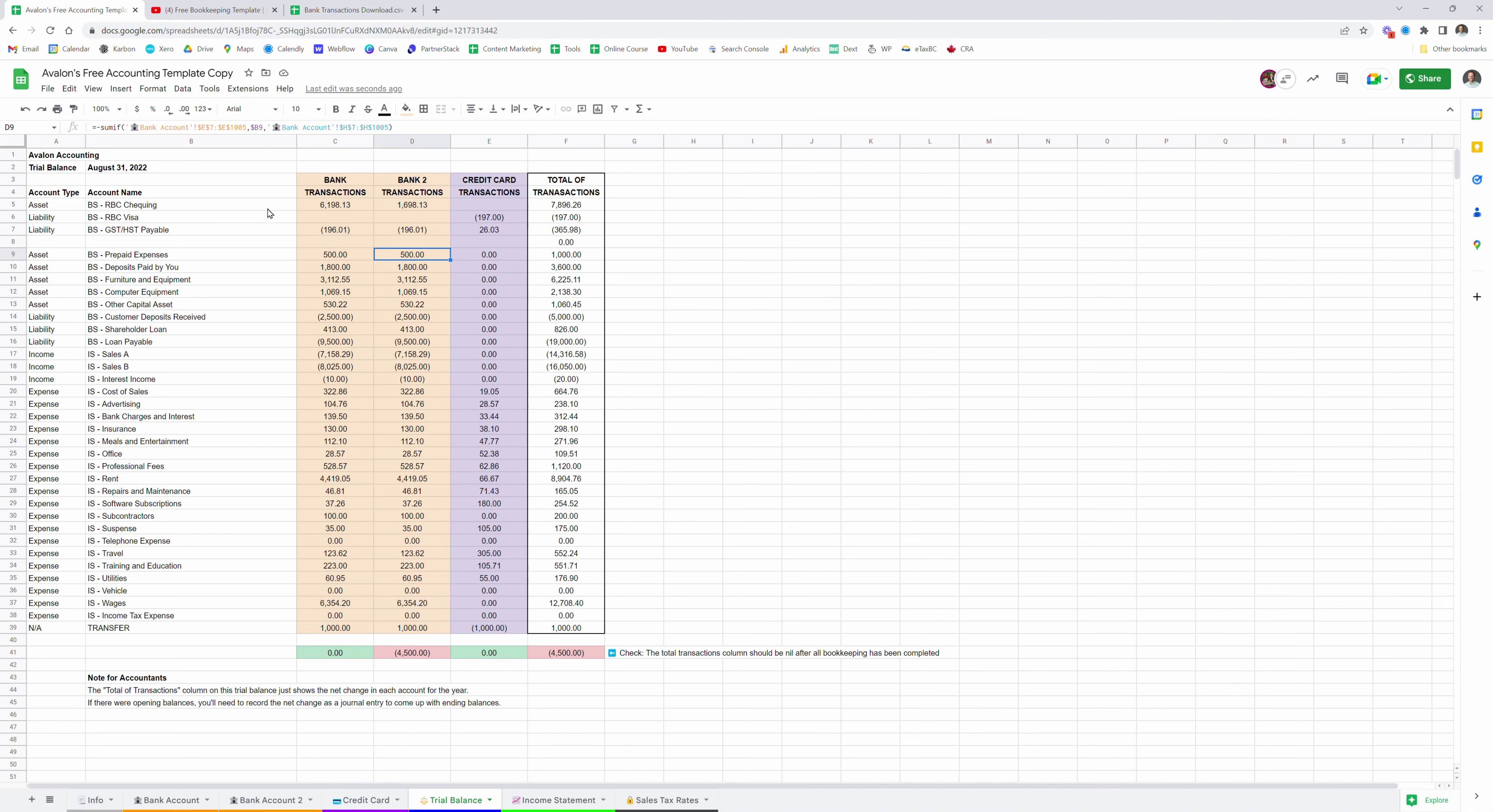
pyautogui.click(189, 129)
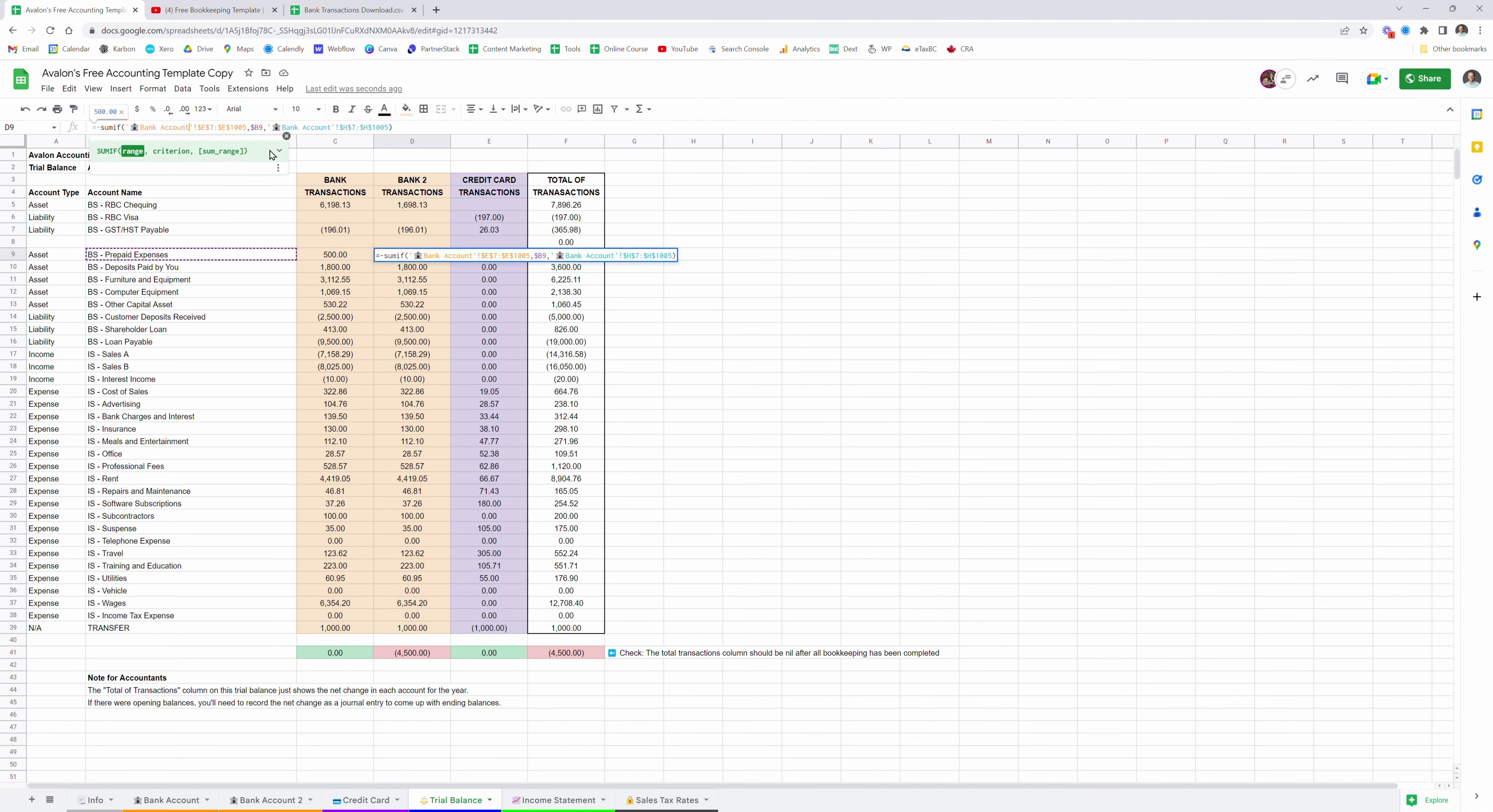
pyautogui.write('2')
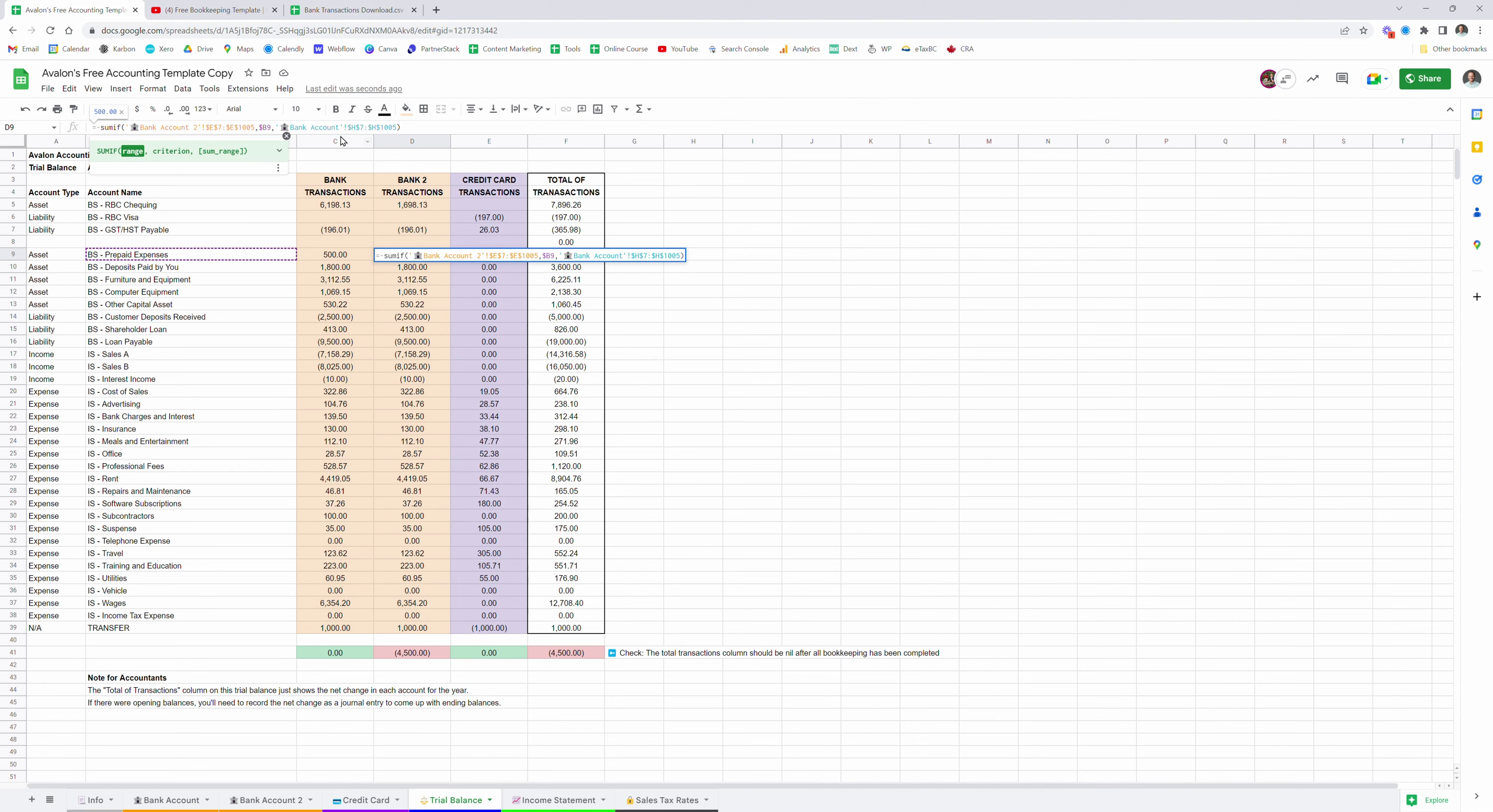
pyautogui.click(343, 128)
pyautogui.press('Return')
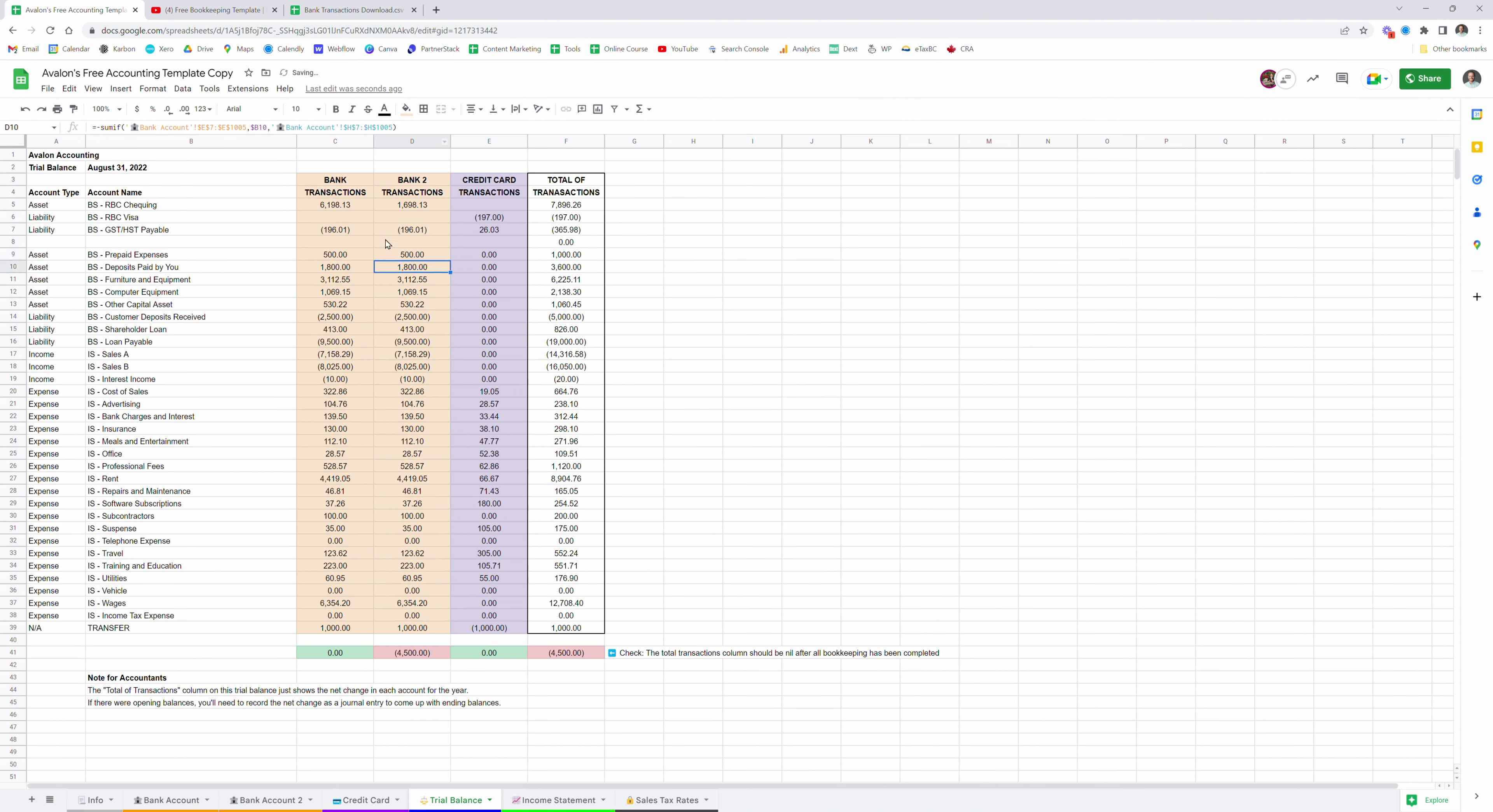
pyautogui.click(419, 256)
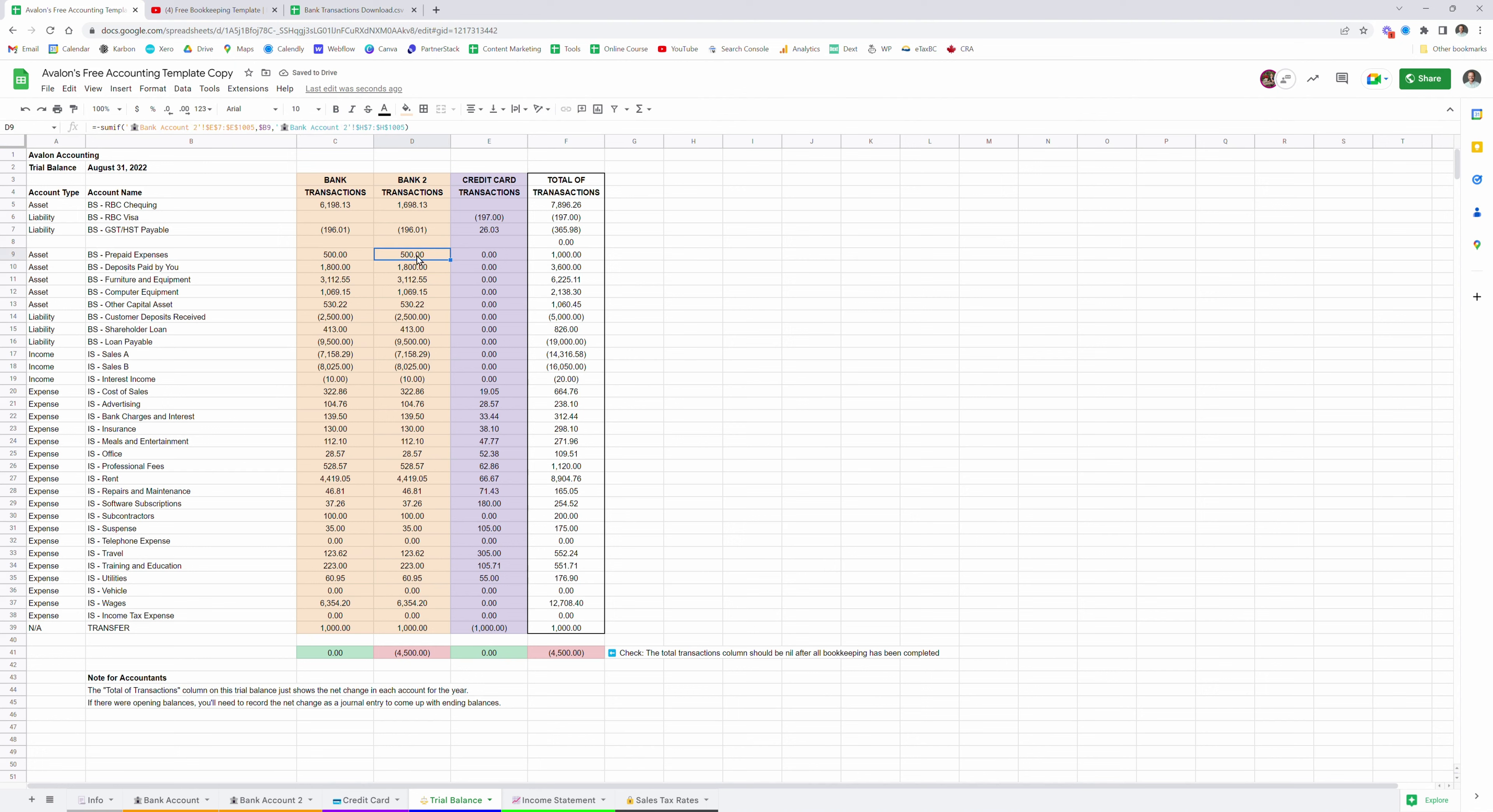
pyautogui.moveTo(450, 260); pyautogui.dragTo(443, 631)
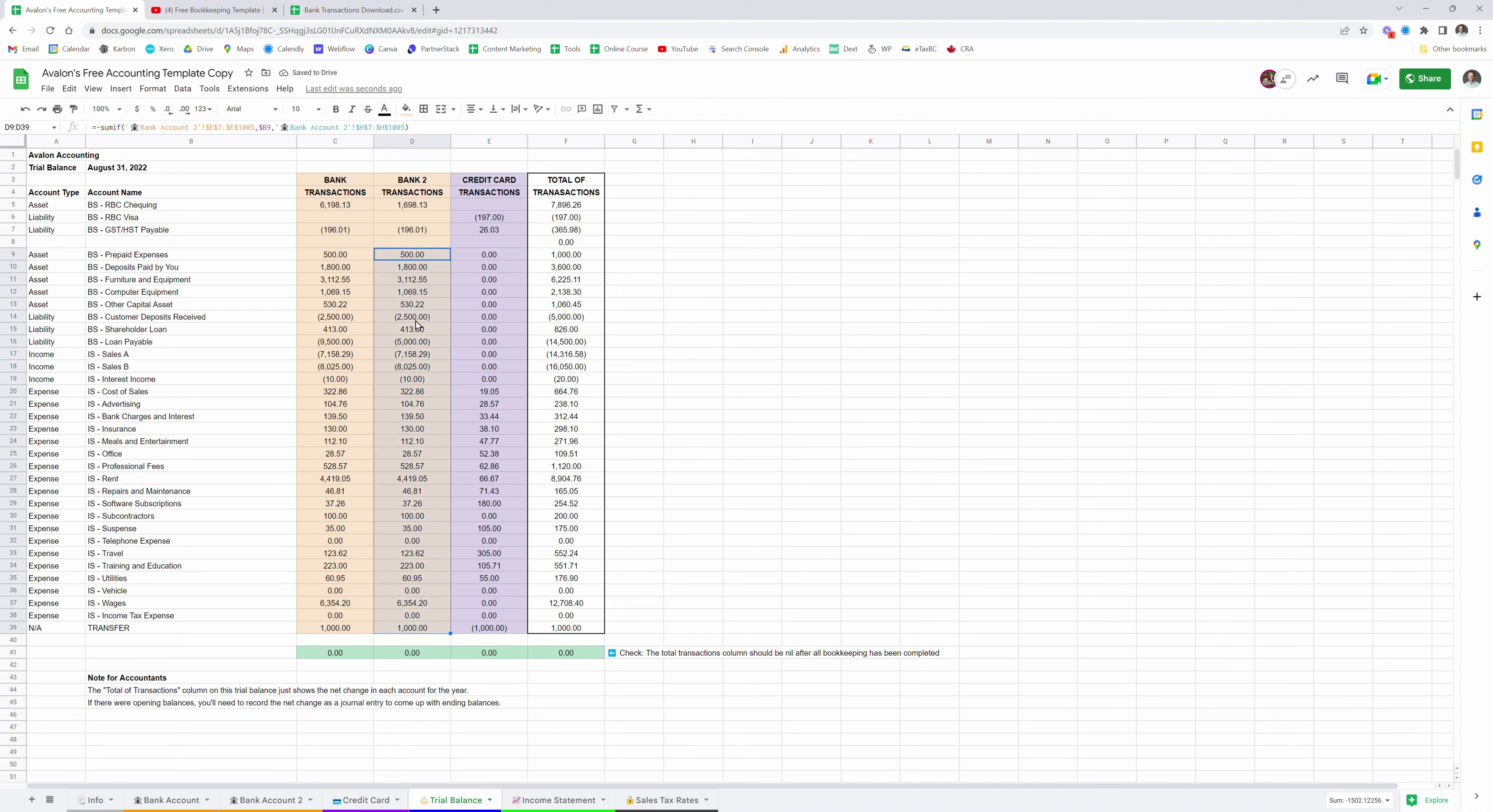
# - Check the Bank 2 chequing and check-total formulas, and the row sum and check total in the Total of Transactions column
pyautogui.click(430, 205)
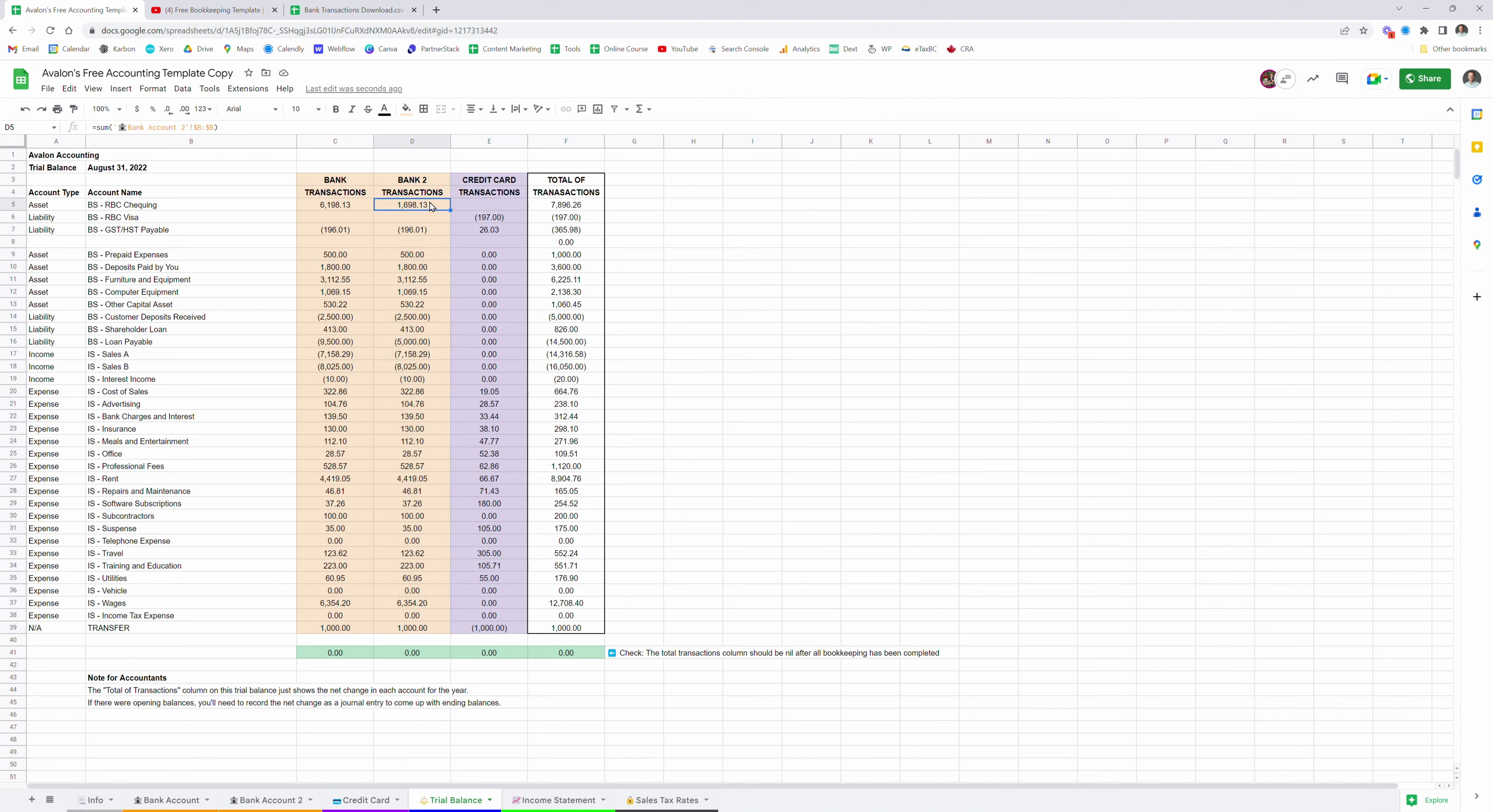
pyautogui.click(414, 655)
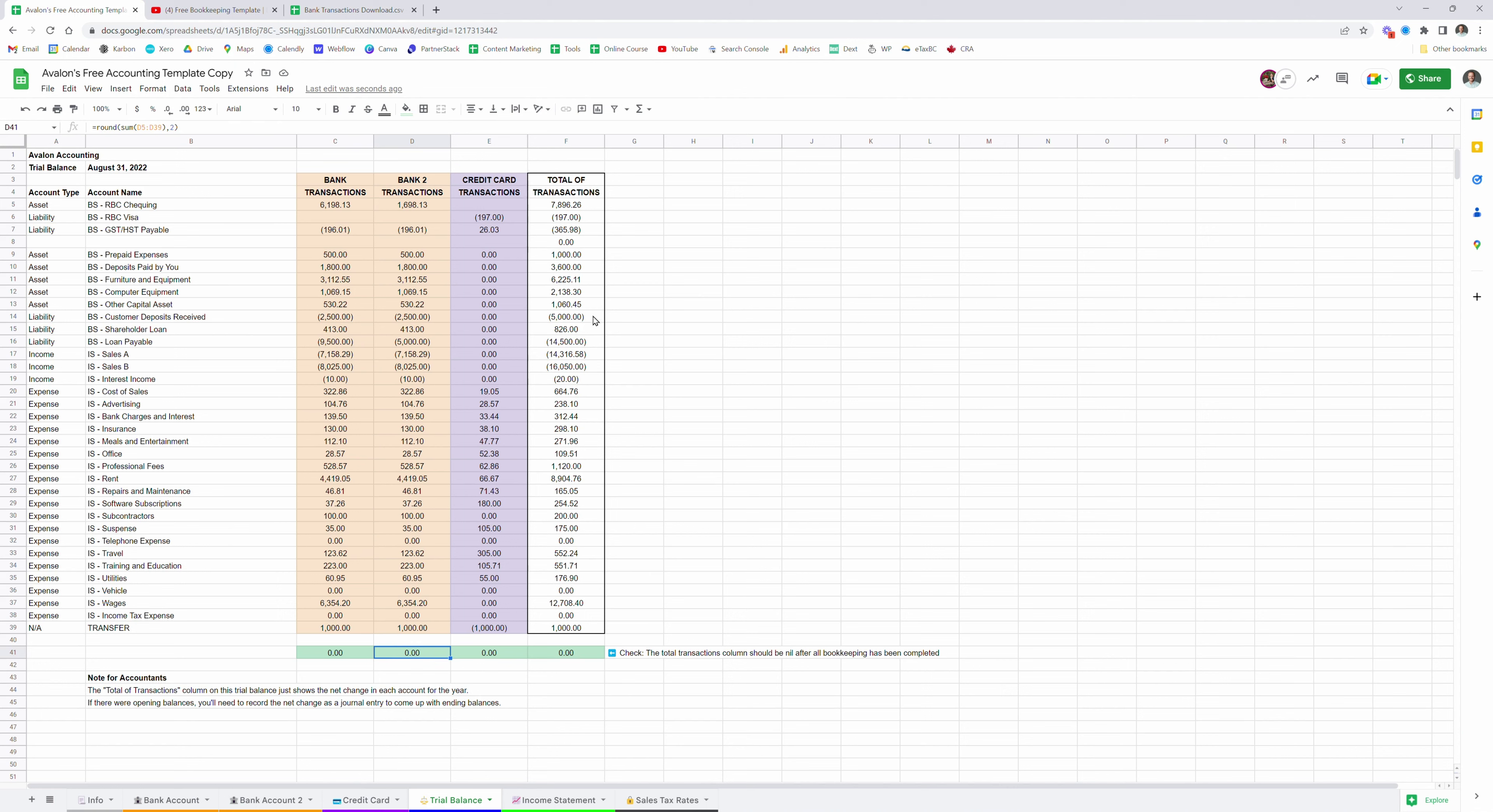
pyautogui.click(561, 210)
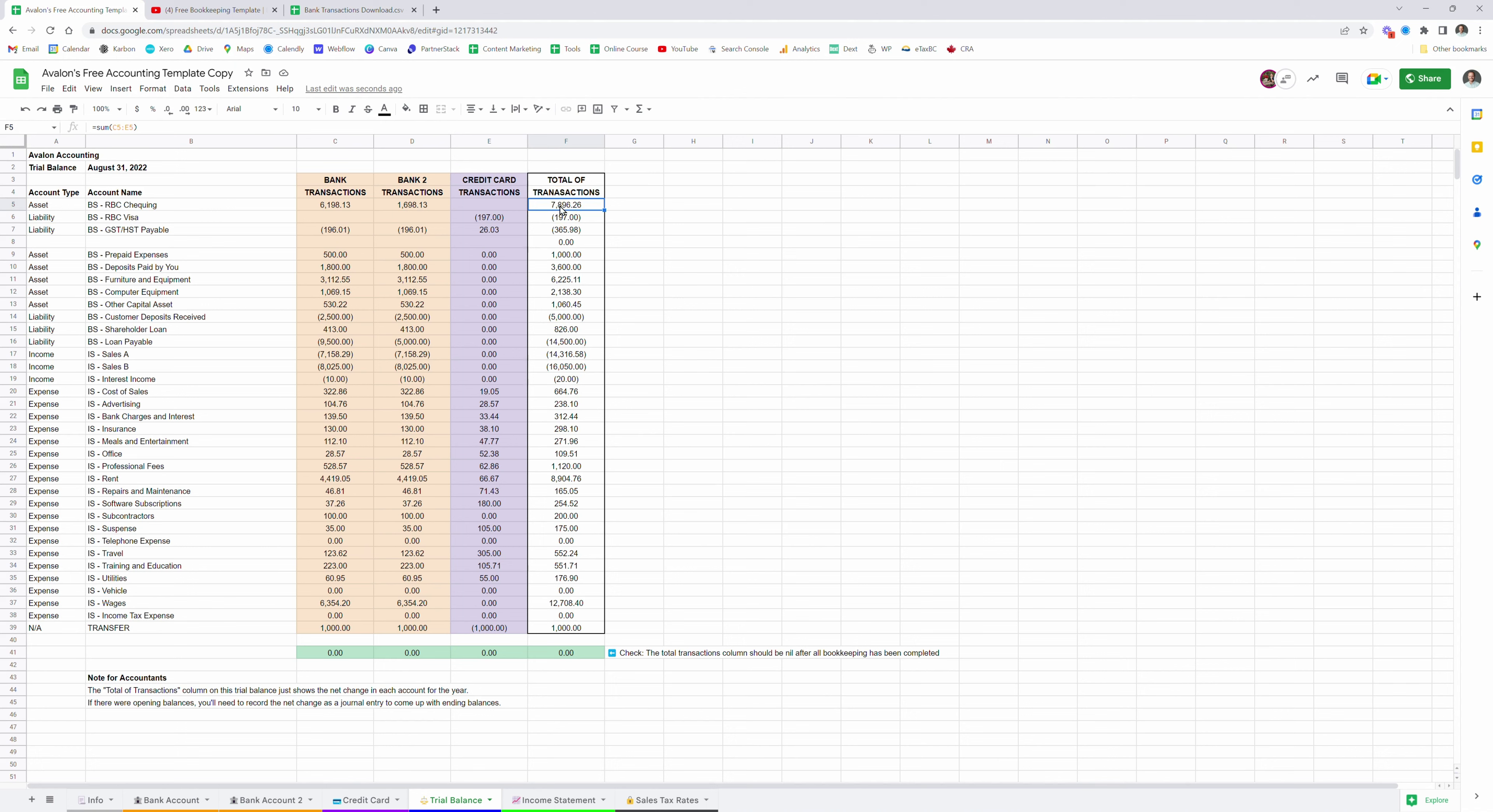
pyautogui.click(126, 127)
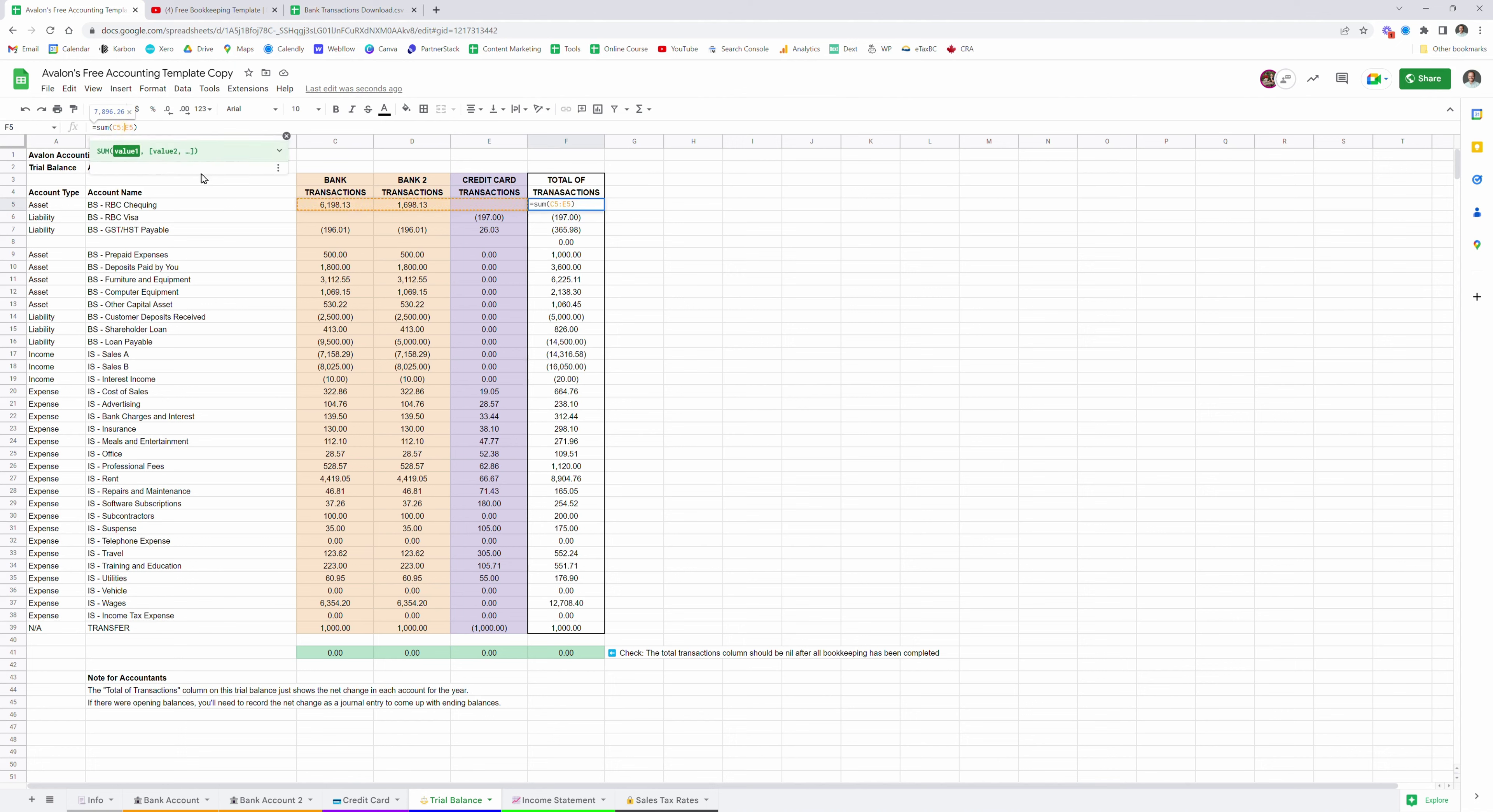
pyautogui.press('Escape')
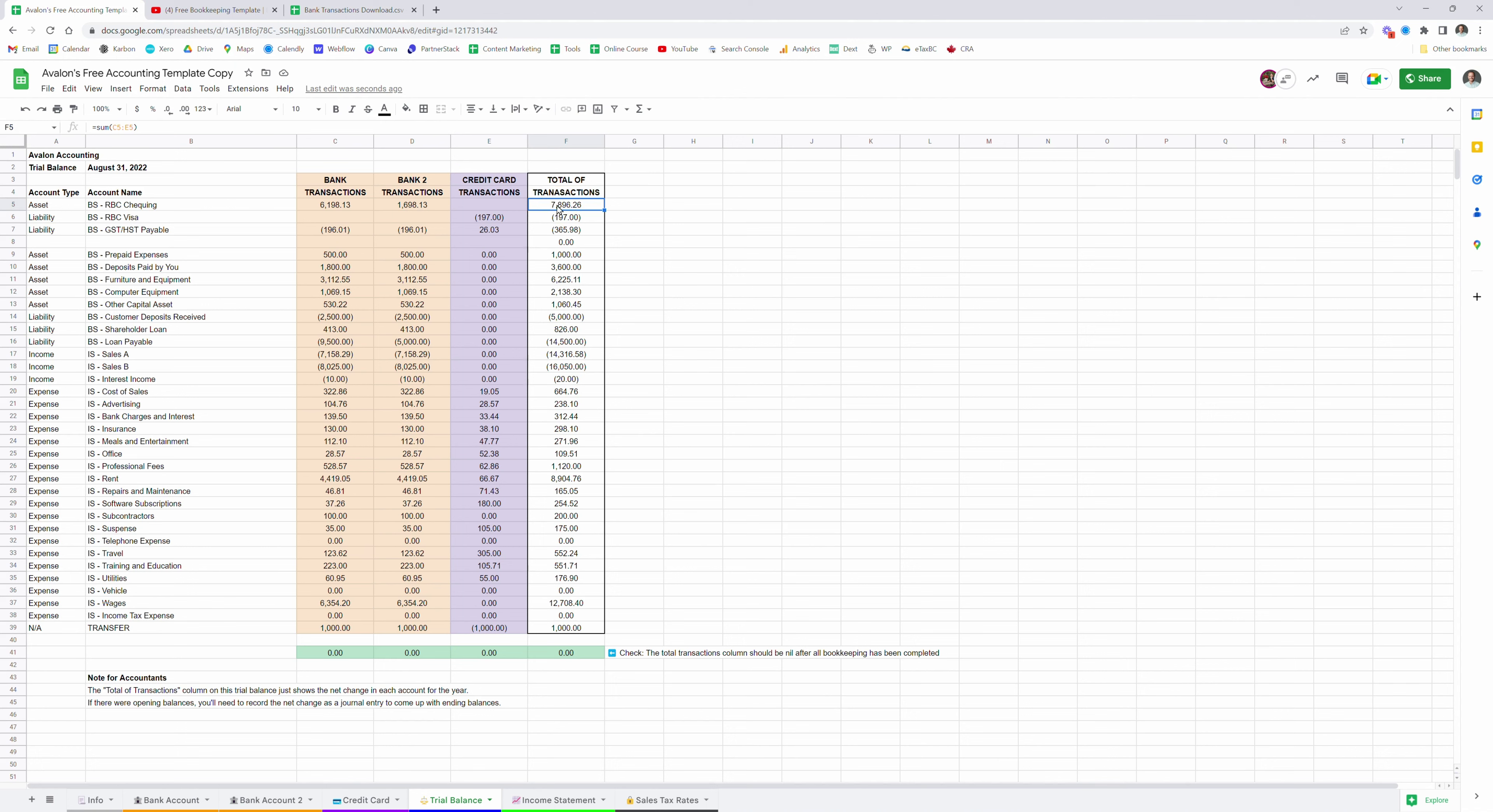
pyautogui.click(568, 652)
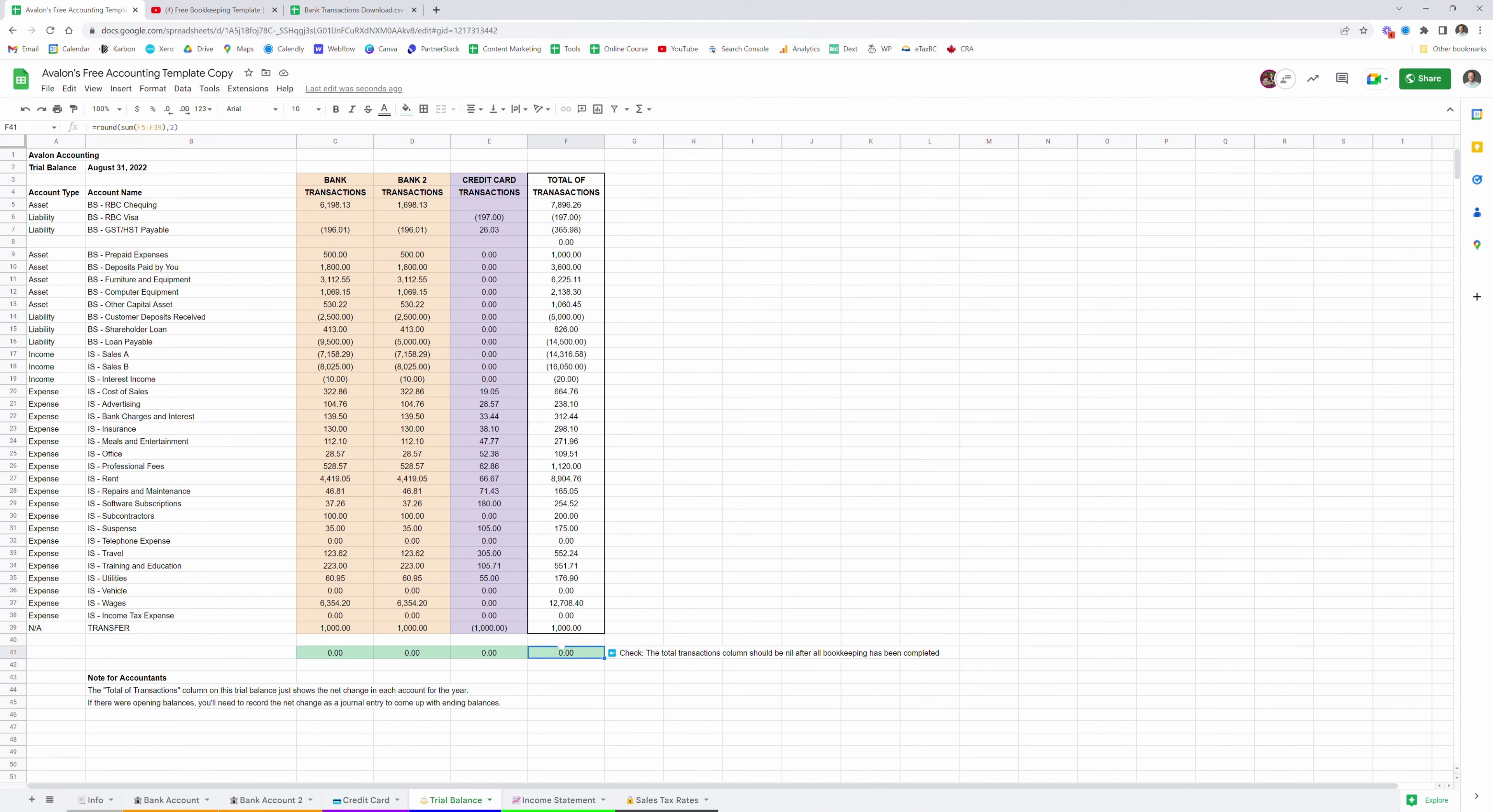
# - Review Total Sales, Total Expenses and Net Income on the Income Statement, and view the Bank Account and Trial Balance sheets
pyautogui.click(554, 800)
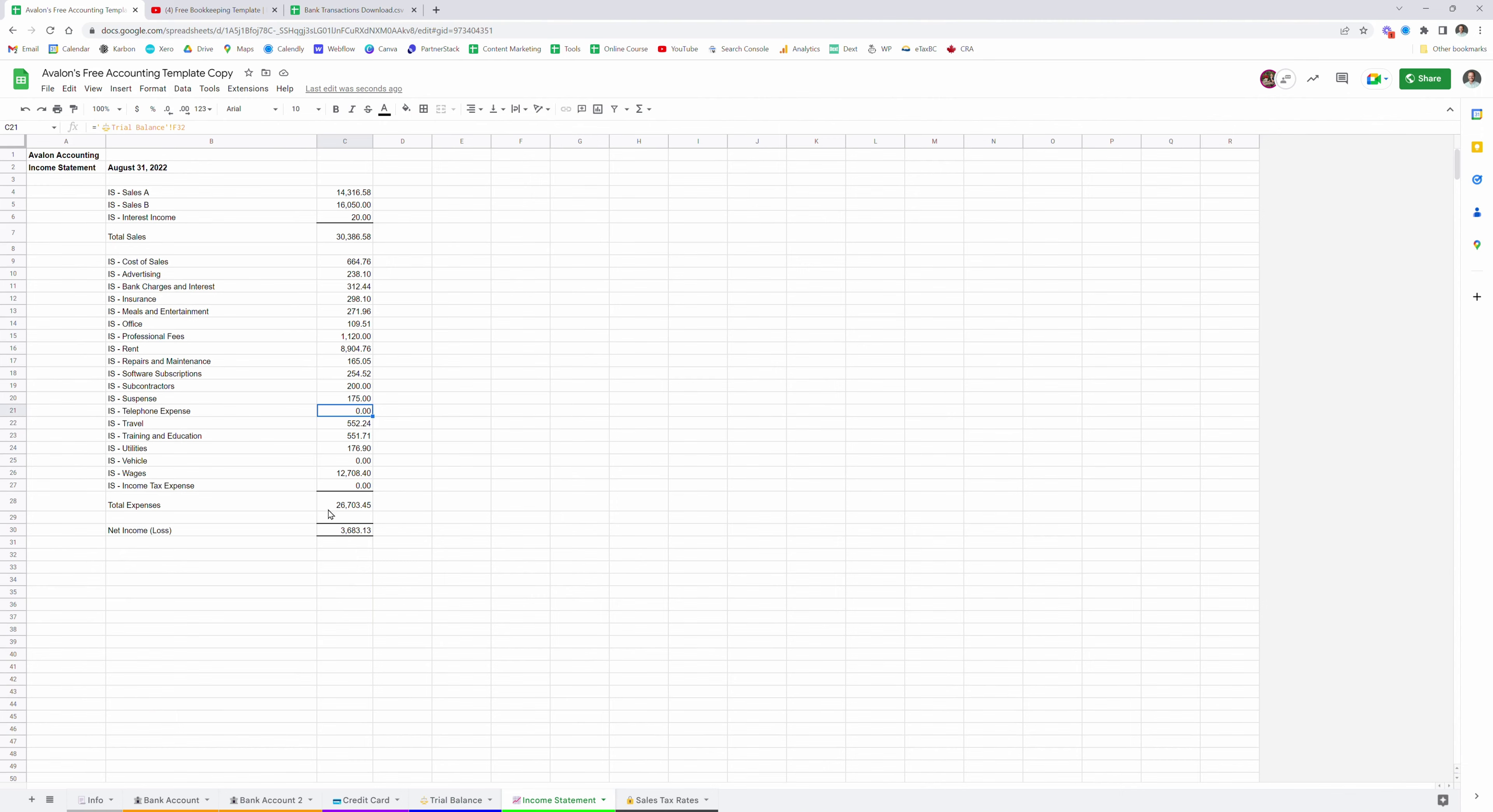
pyautogui.click(267, 799)
pyautogui.click(338, 237)
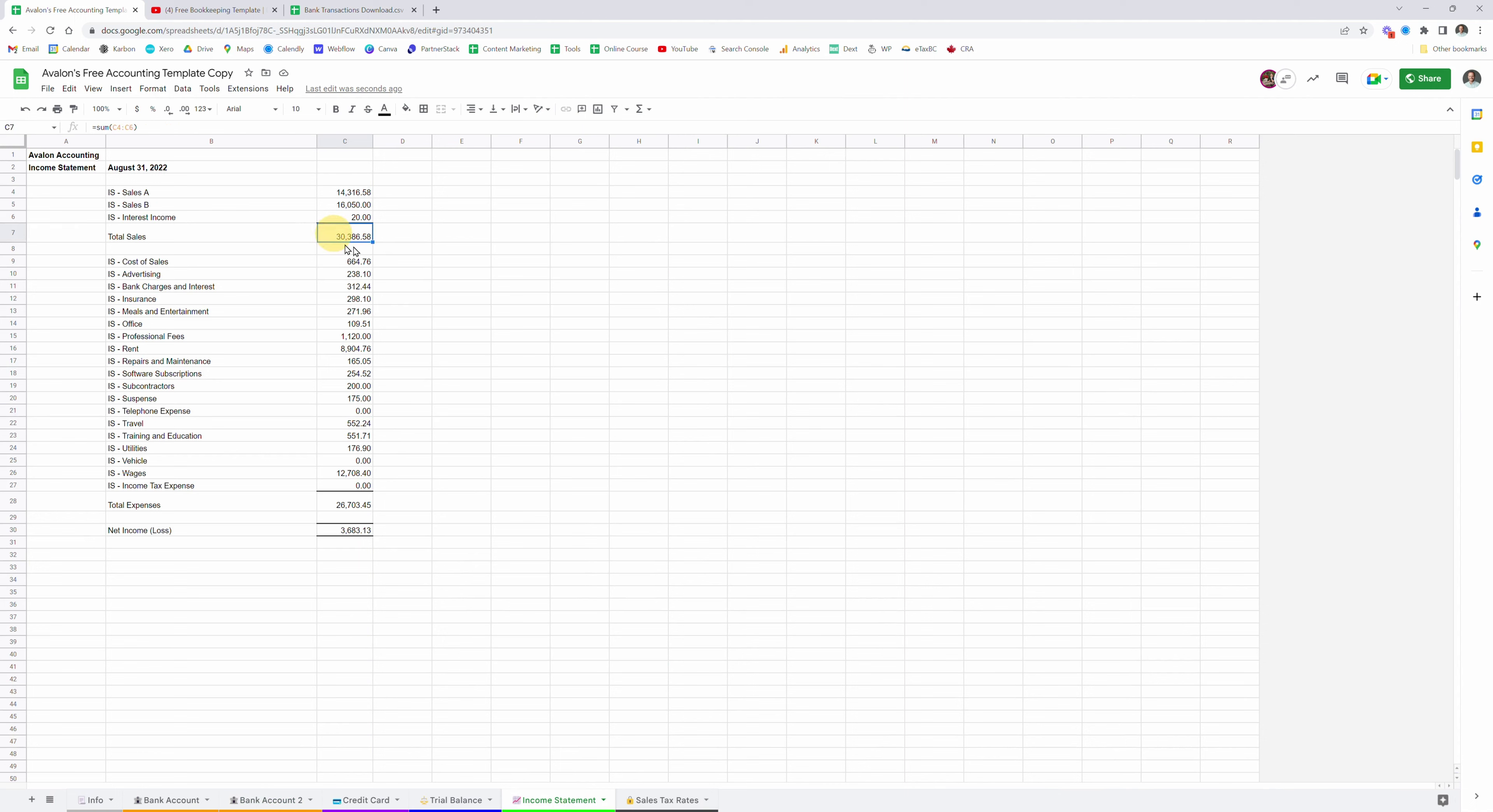
pyautogui.click(343, 508)
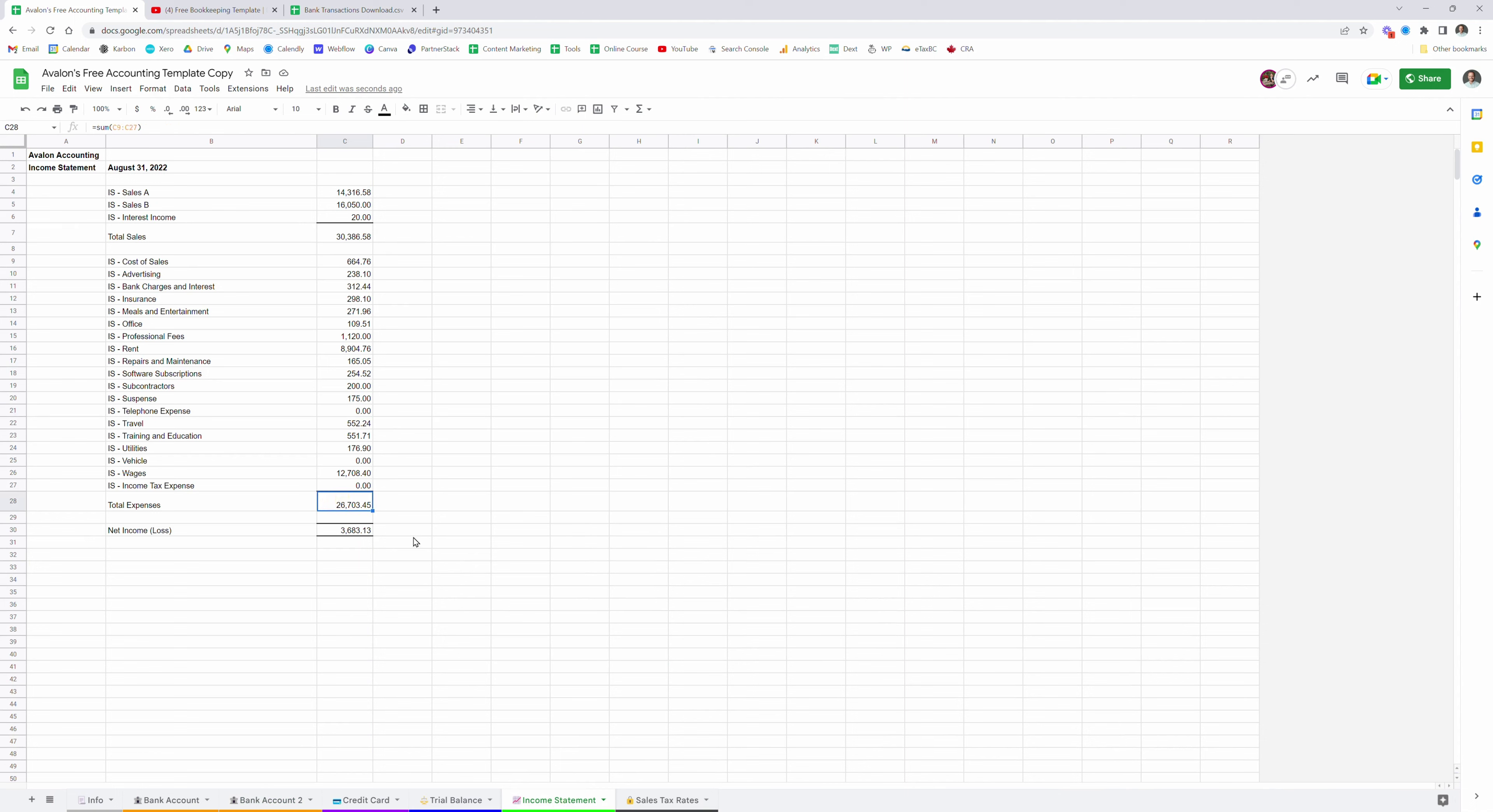
pyautogui.click(360, 535)
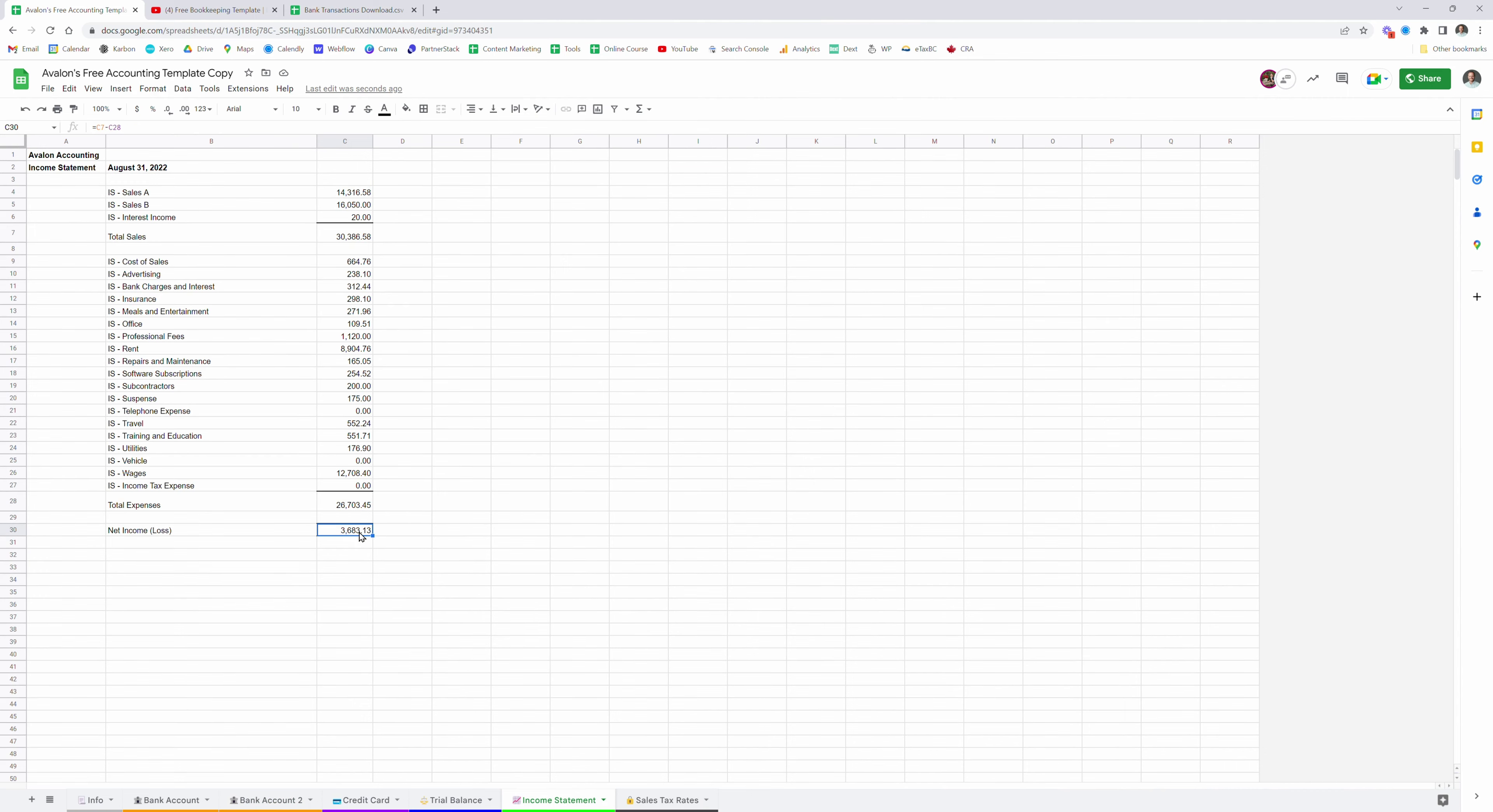
pyautogui.click(167, 800)
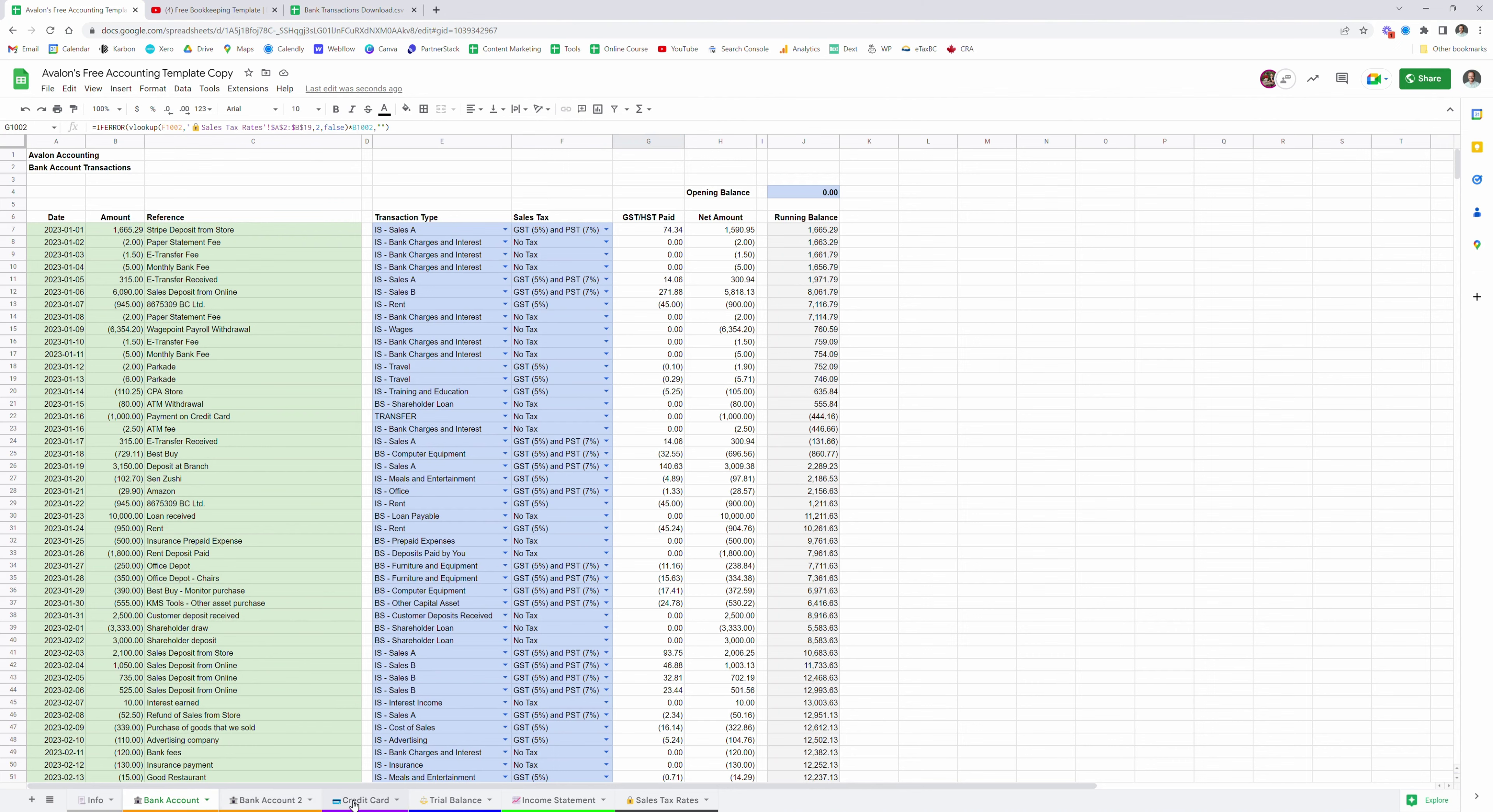
pyautogui.click(456, 799)
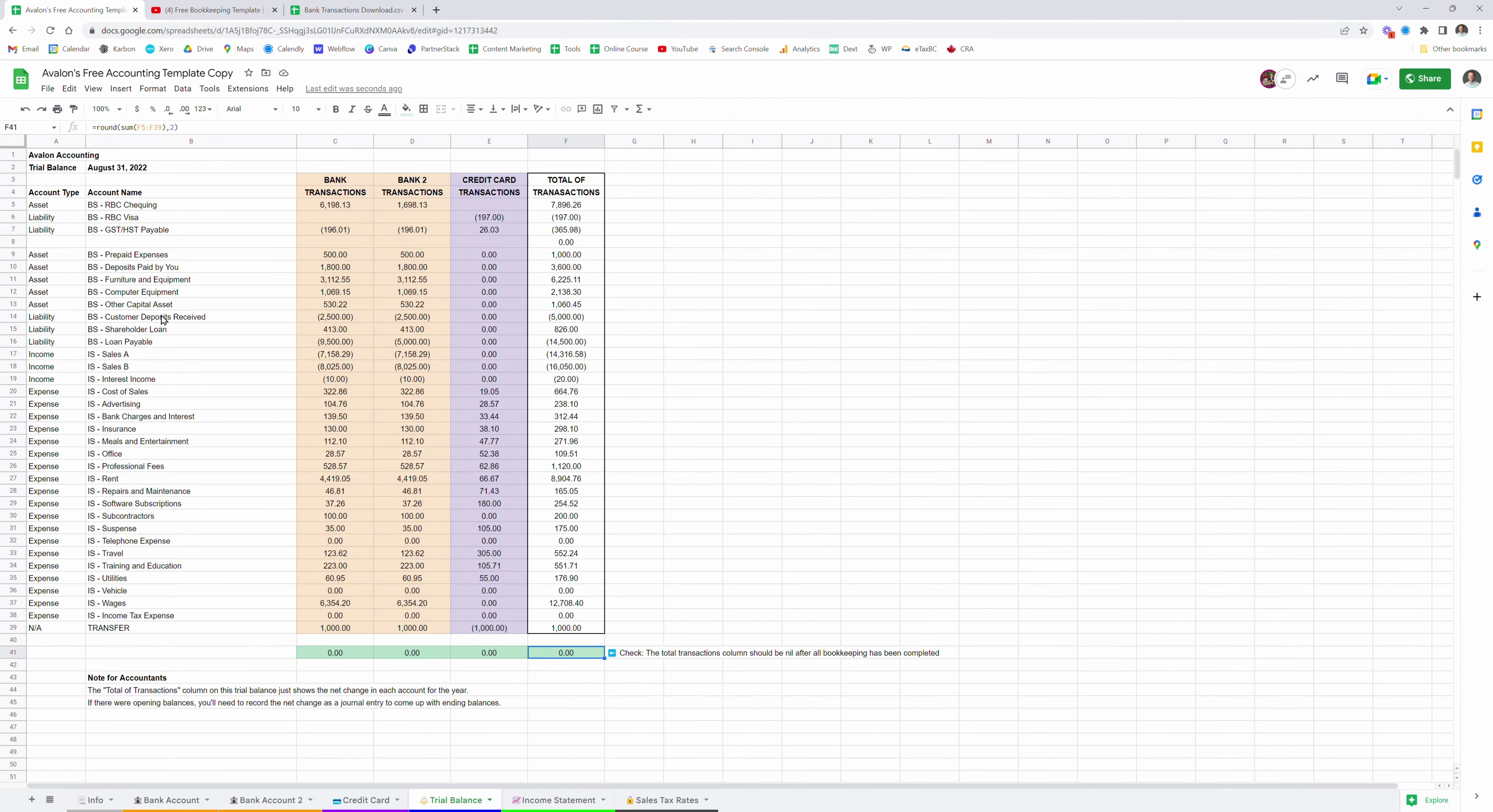